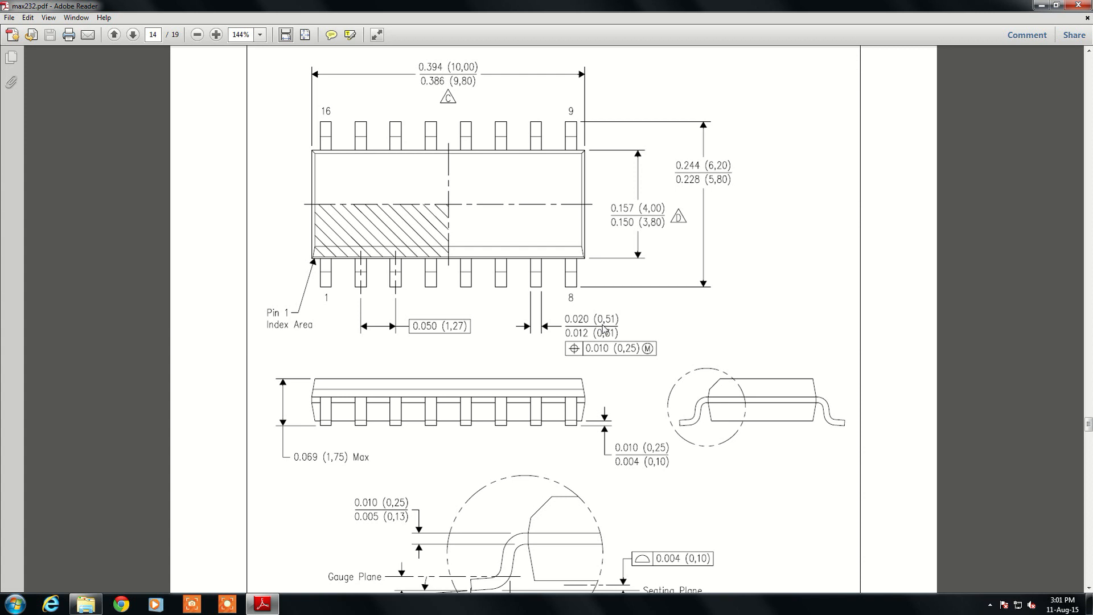
Switch from the max232.pdf package drawing to EAGLE 6.5.0 by launching the program.
scroll(575, 376, down, 3)
scroll(575, 377, down, 4)
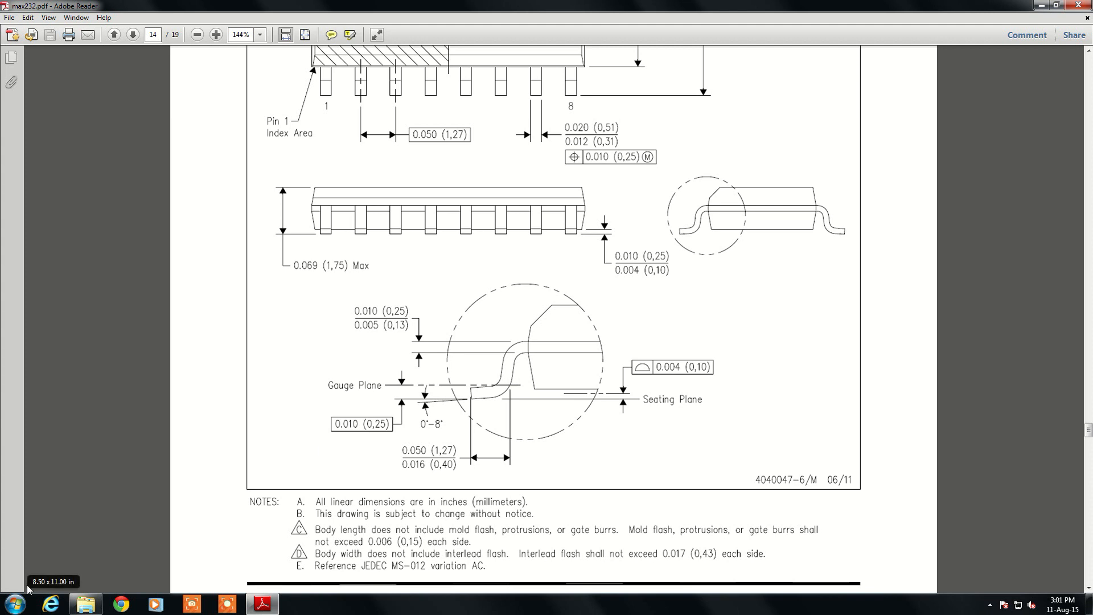
click(16, 603)
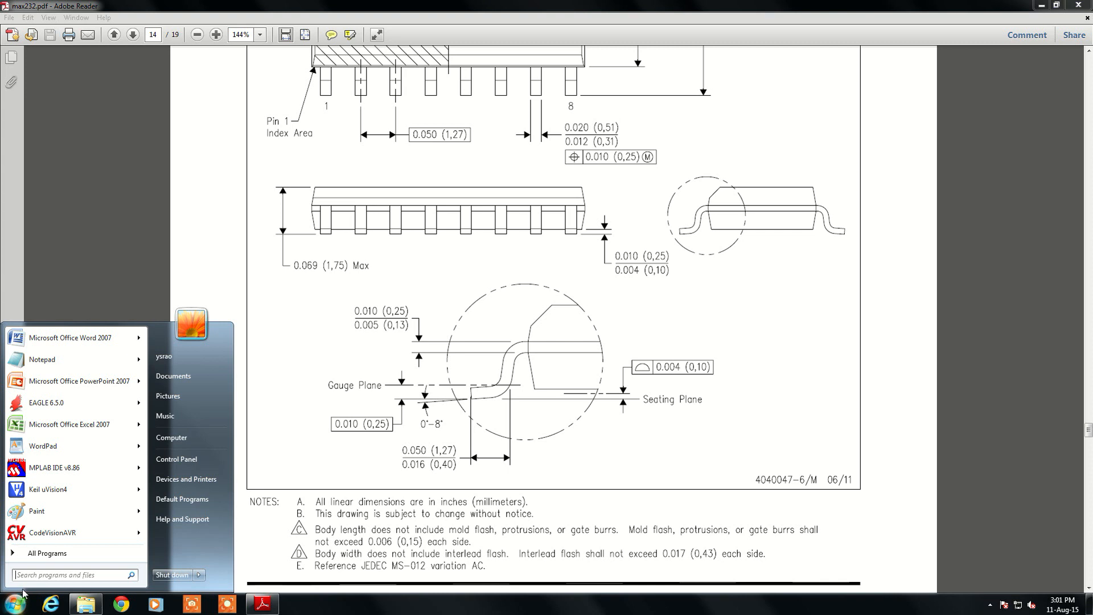
click(52, 406)
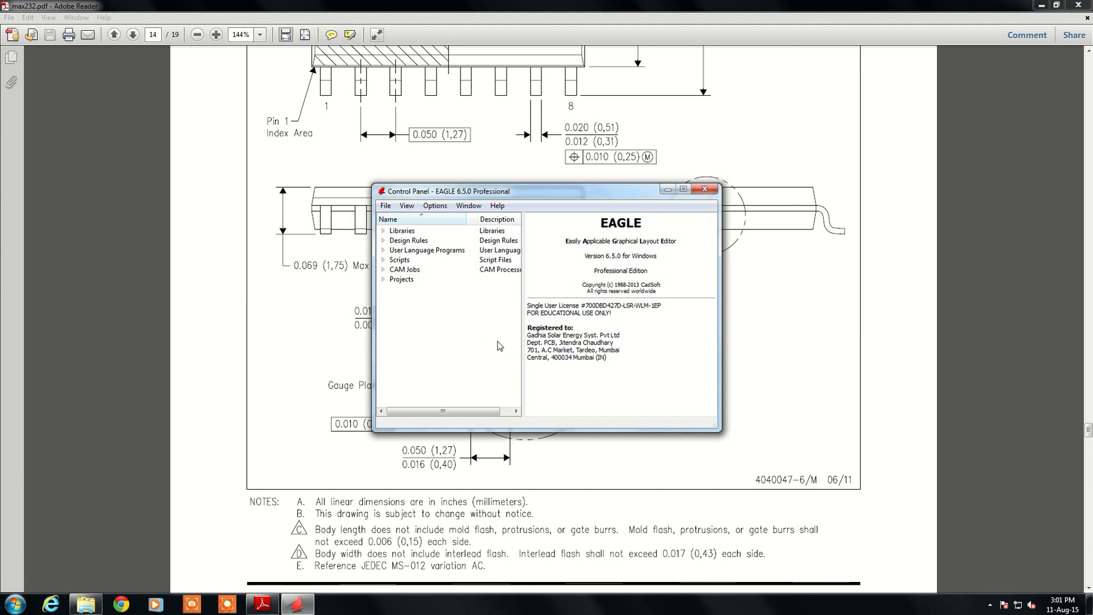
Create a new schematic and maximize its window.
click(386, 206)
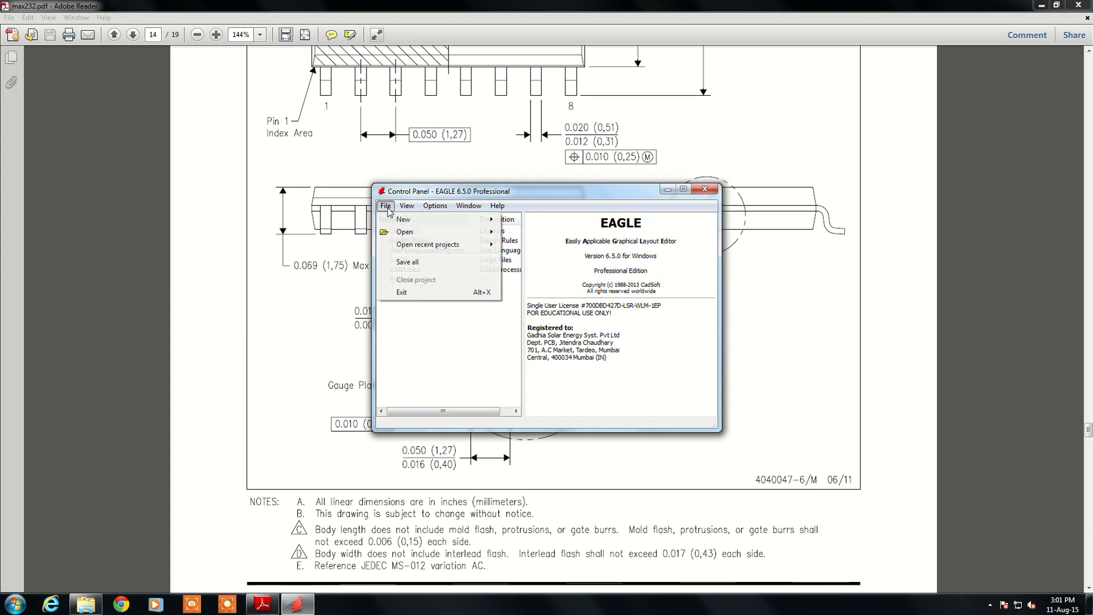
mouse_move(404, 221)
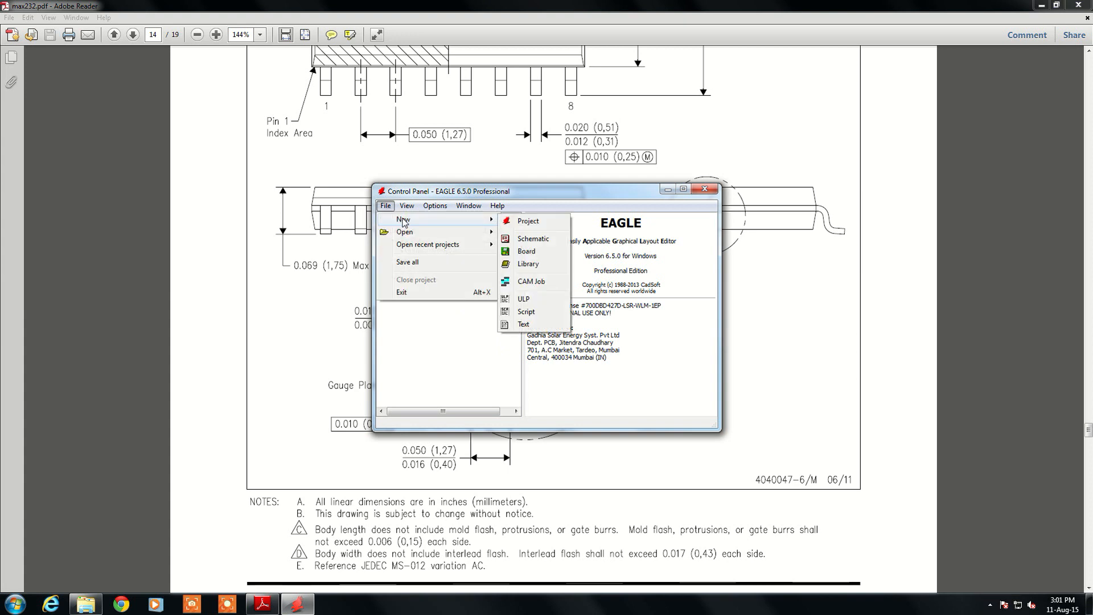
click(532, 240)
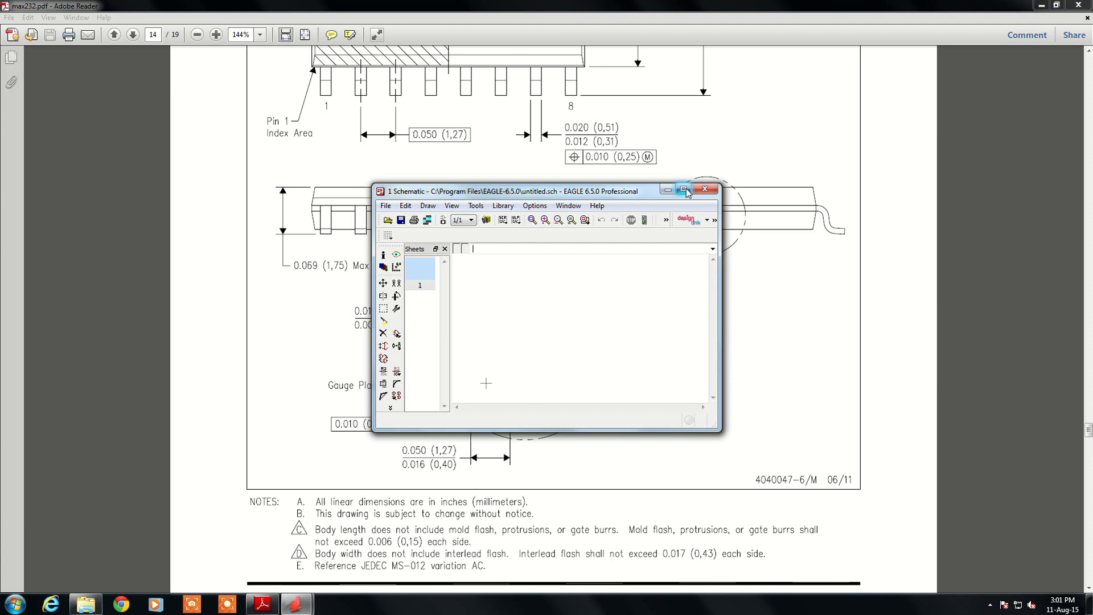
click(685, 192)
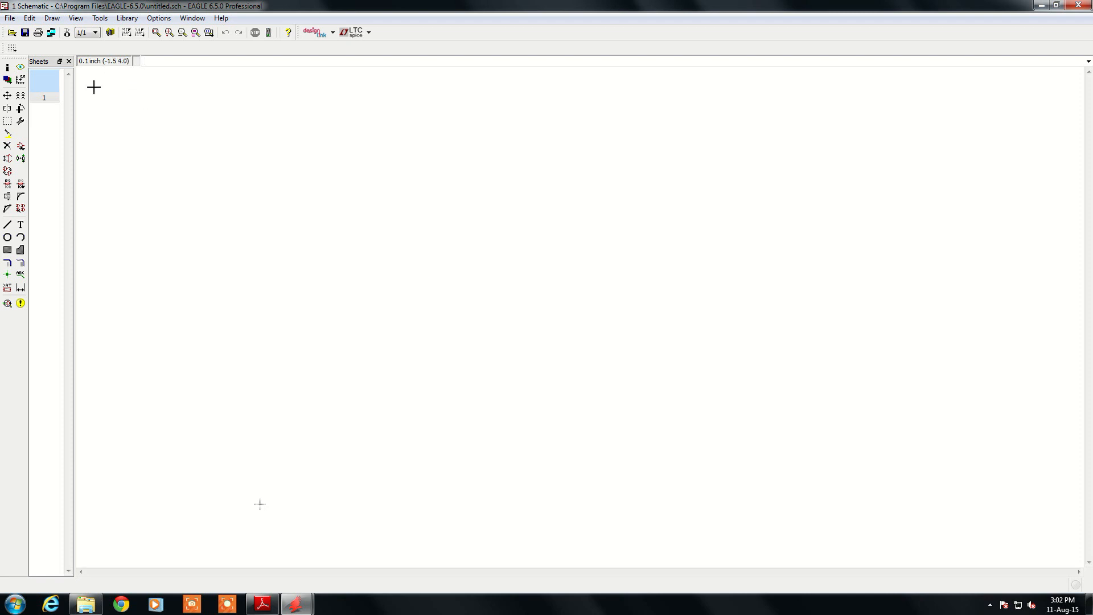
Display the schematic grid as lines with a size of 0.1 inch.
click(78, 19)
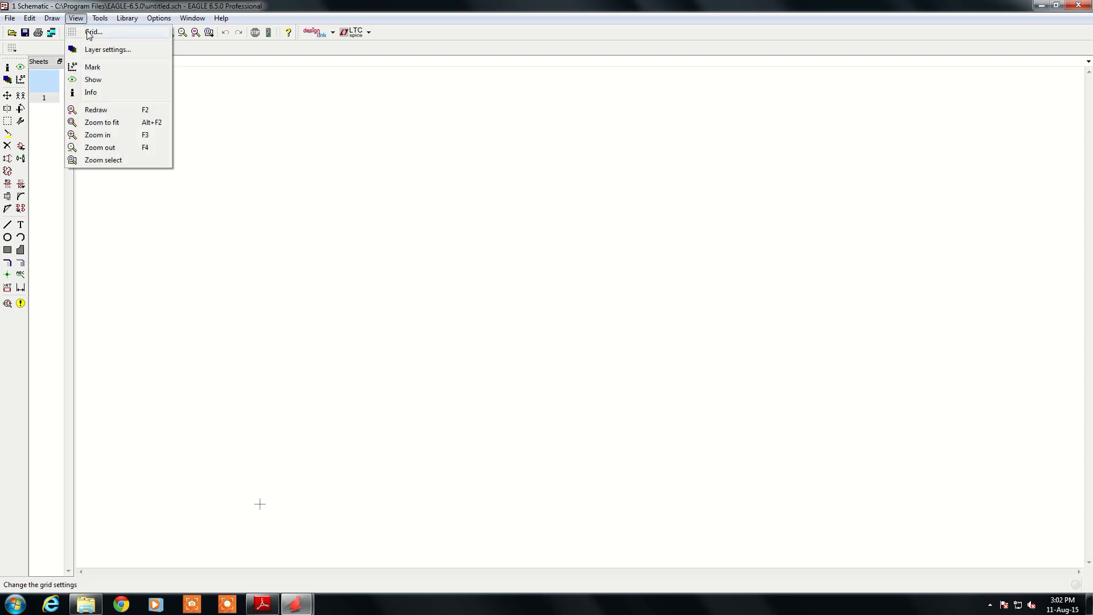
click(90, 33)
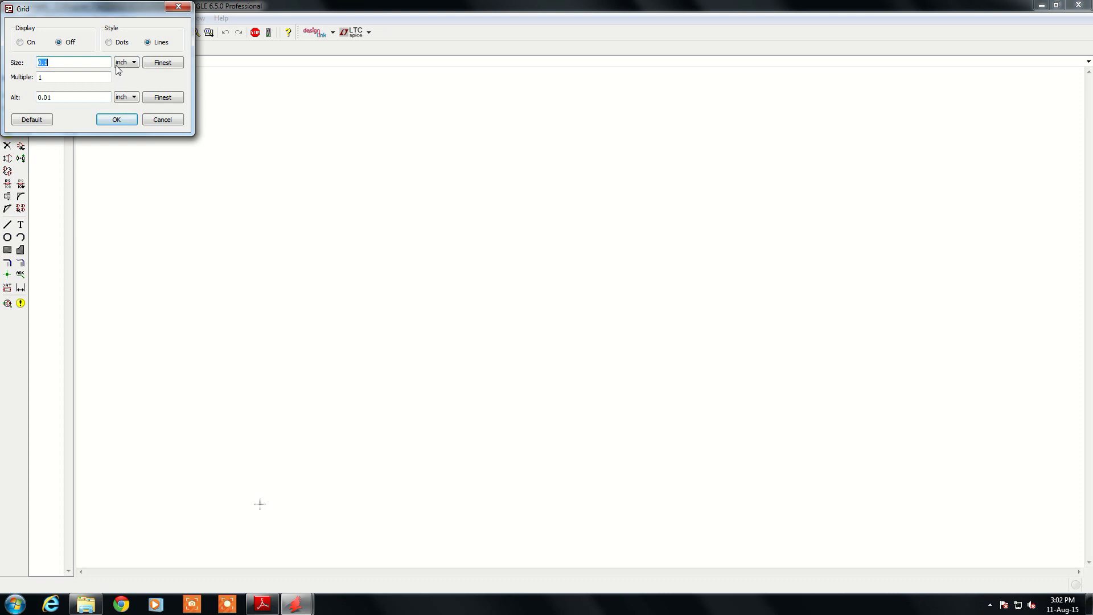
click(135, 63)
click(134, 63)
click(24, 42)
click(112, 120)
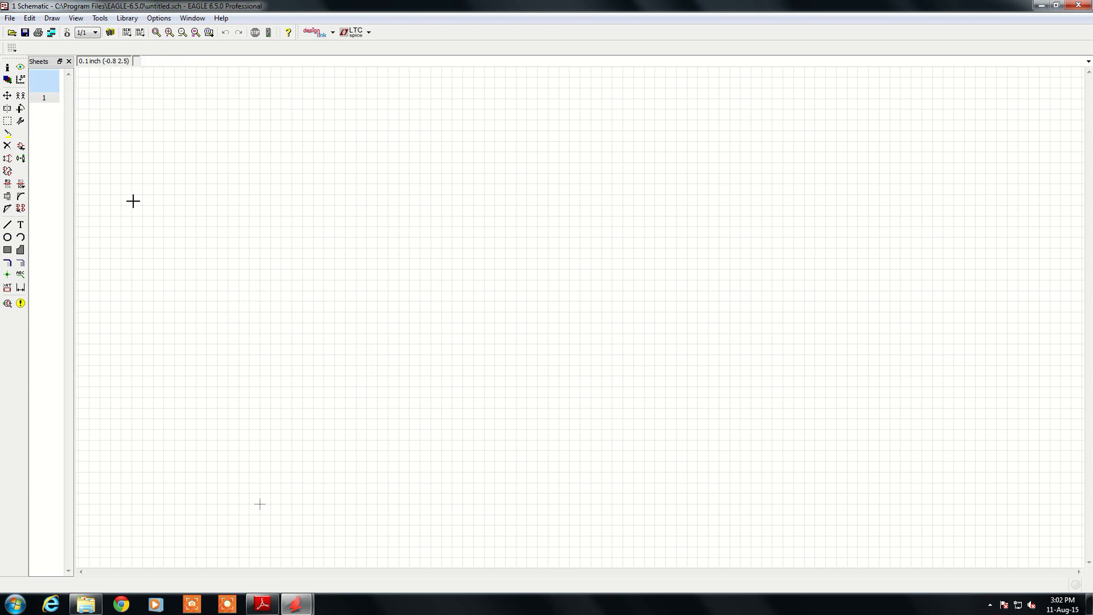
Change the schematic grid style to dots.
click(76, 17)
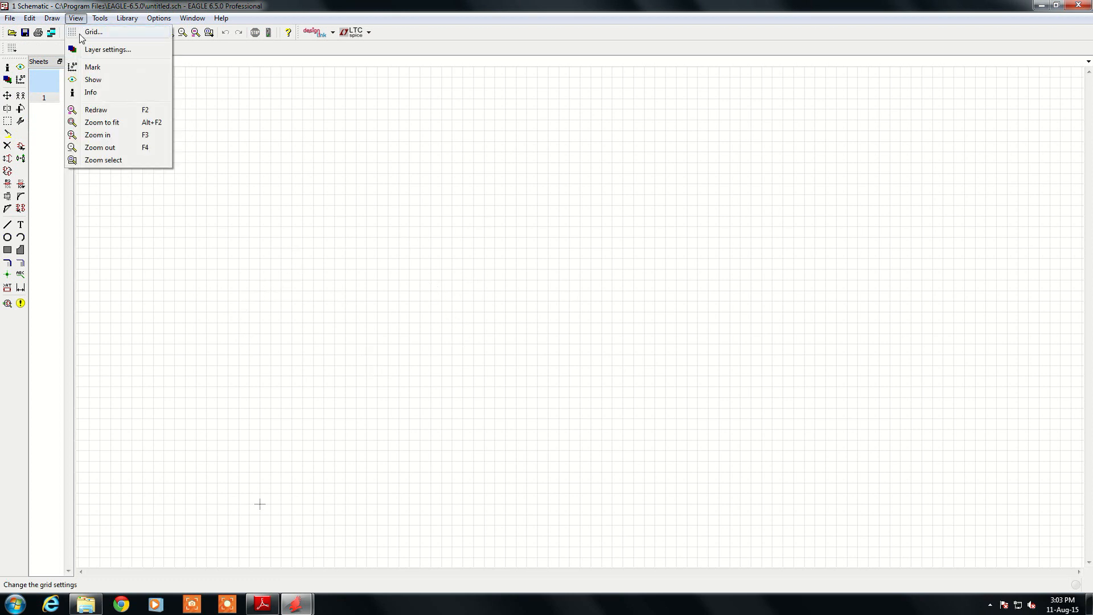
click(80, 35)
click(109, 45)
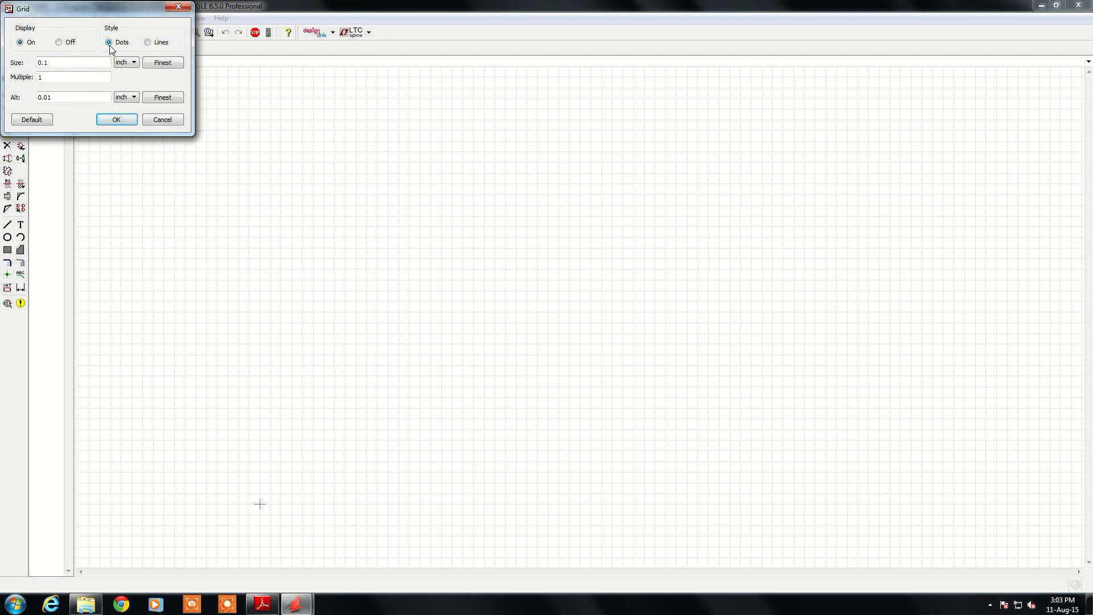
click(116, 119)
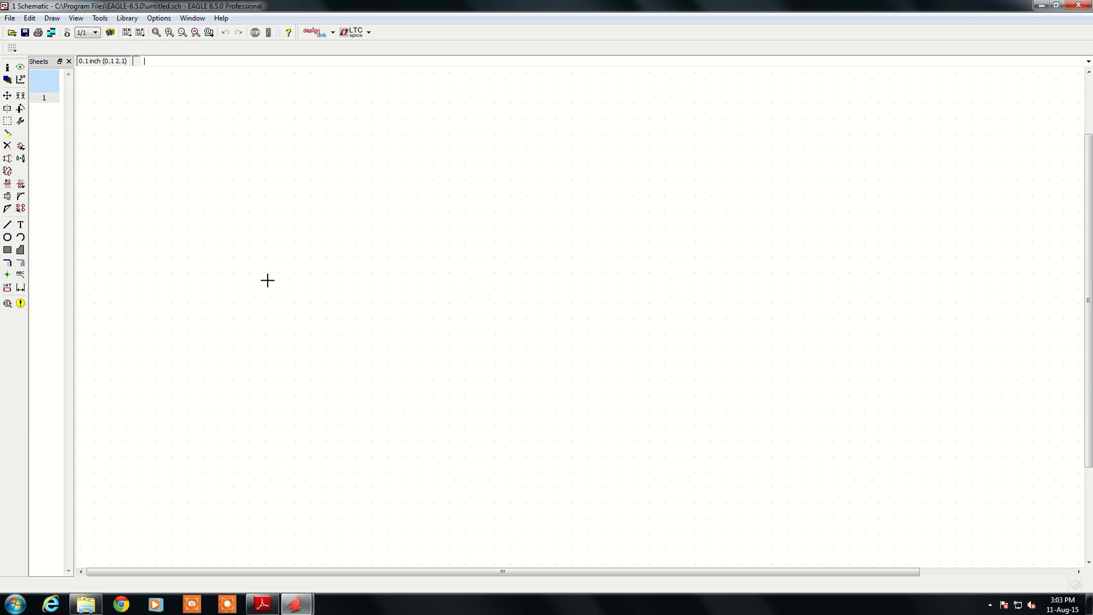
Turn off the schematic's grid display.
click(72, 18)
click(80, 30)
click(58, 43)
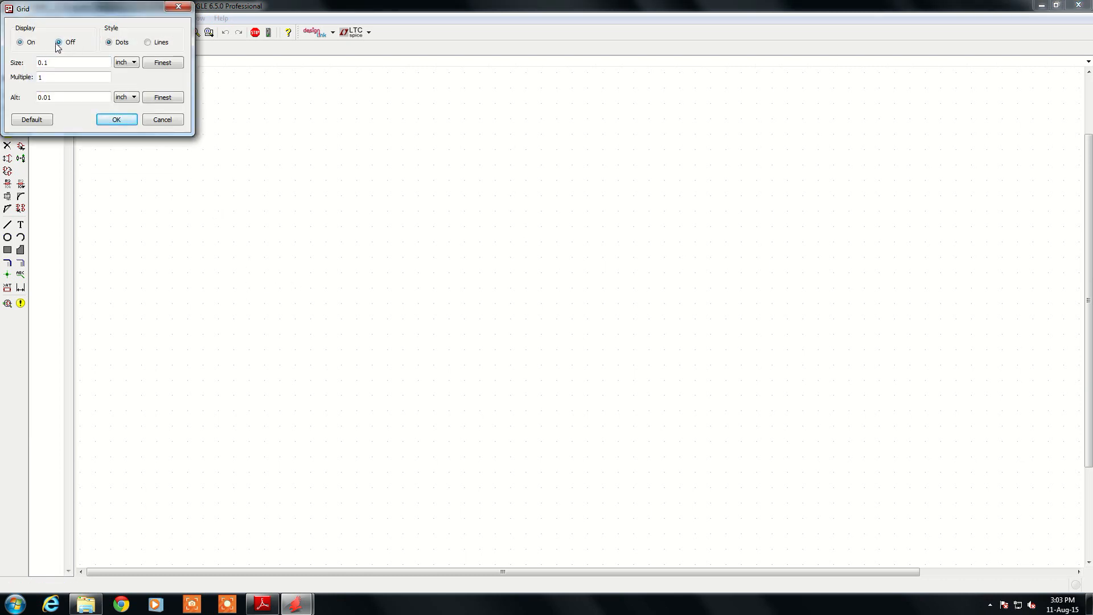
click(118, 121)
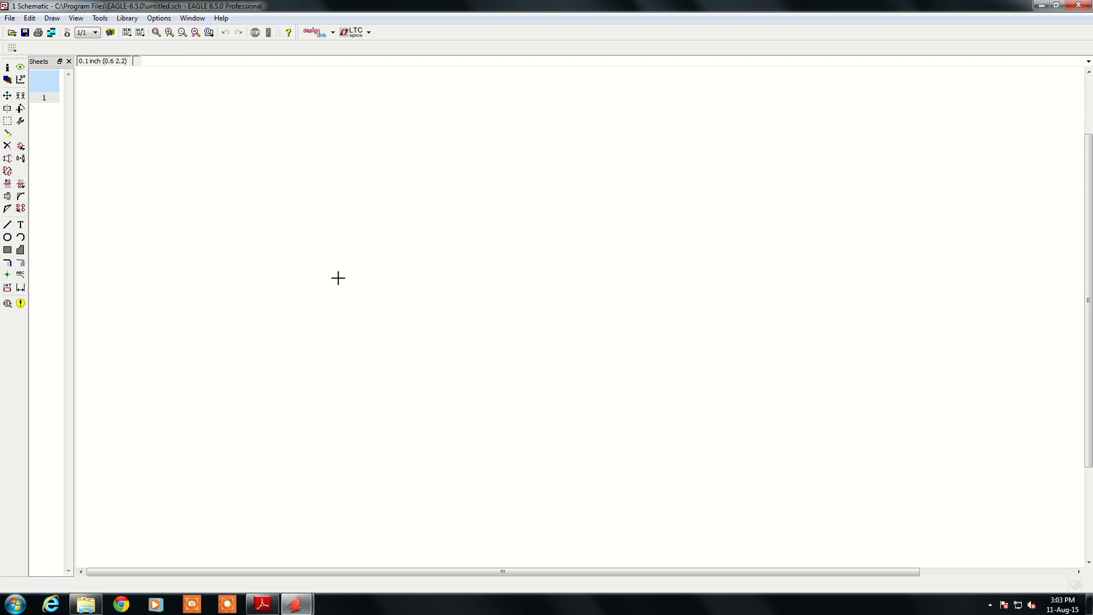
Load the 74ac-logic.lbr library for use in the schematic.
scroll(338, 278, up, 3)
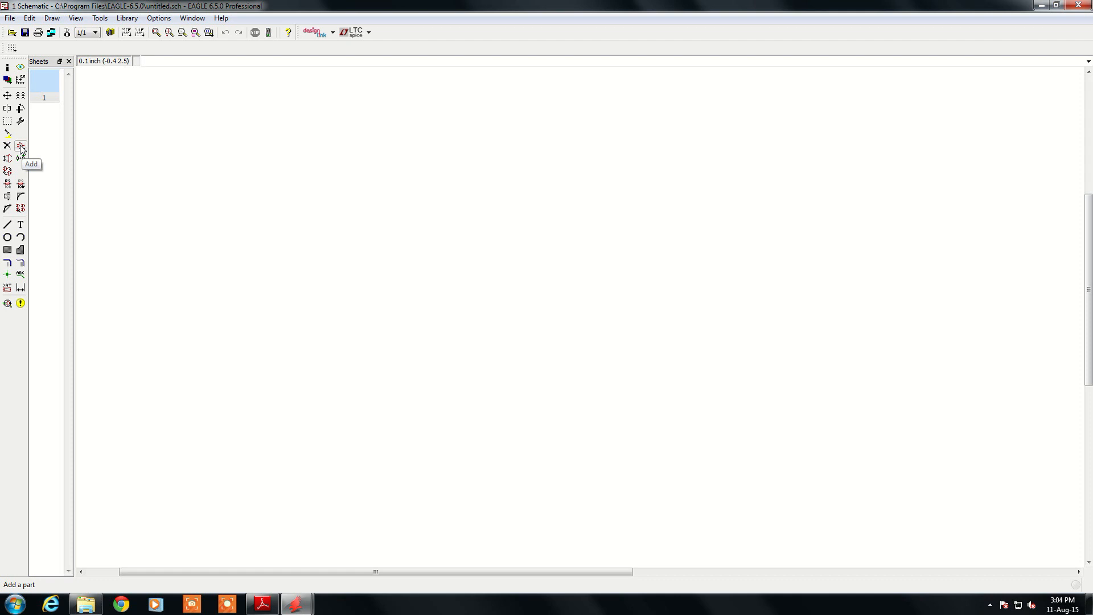
click(127, 22)
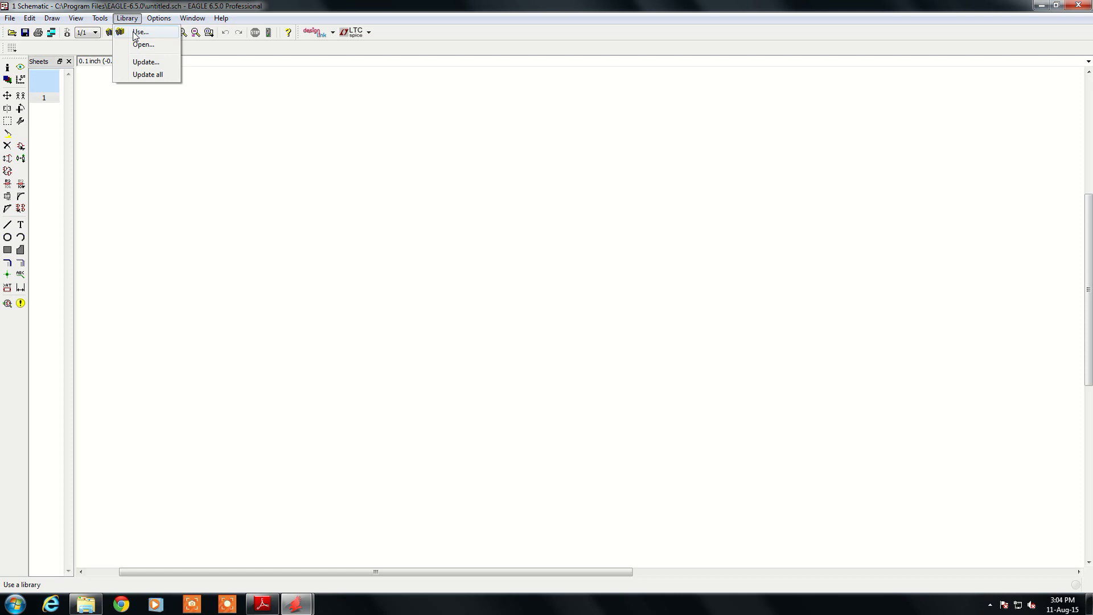
click(138, 33)
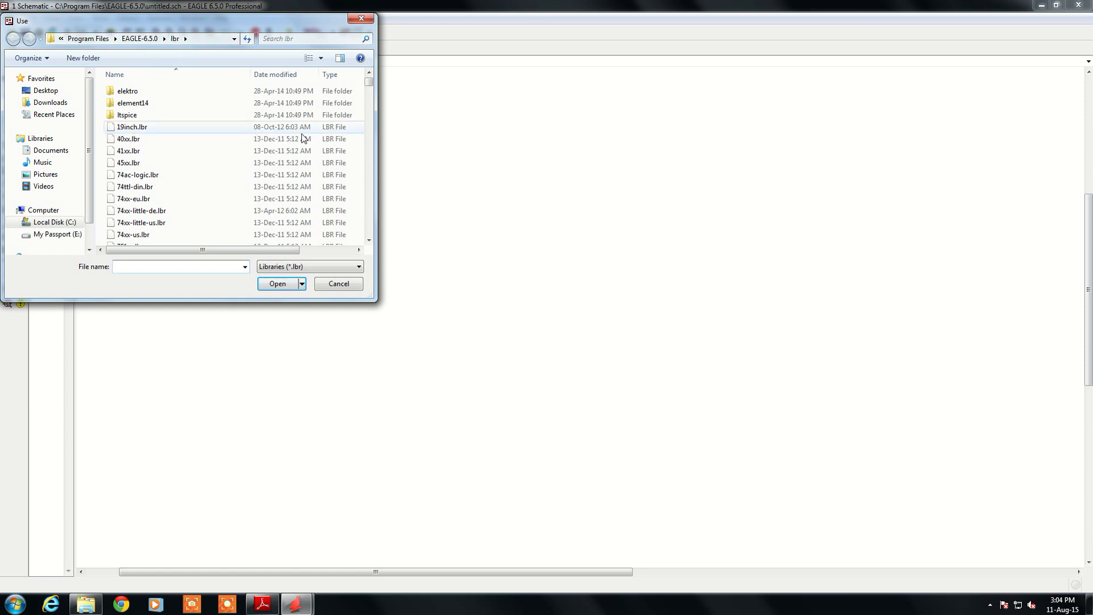
scroll(370, 95, down, 1)
drag(371, 165, 368, 84)
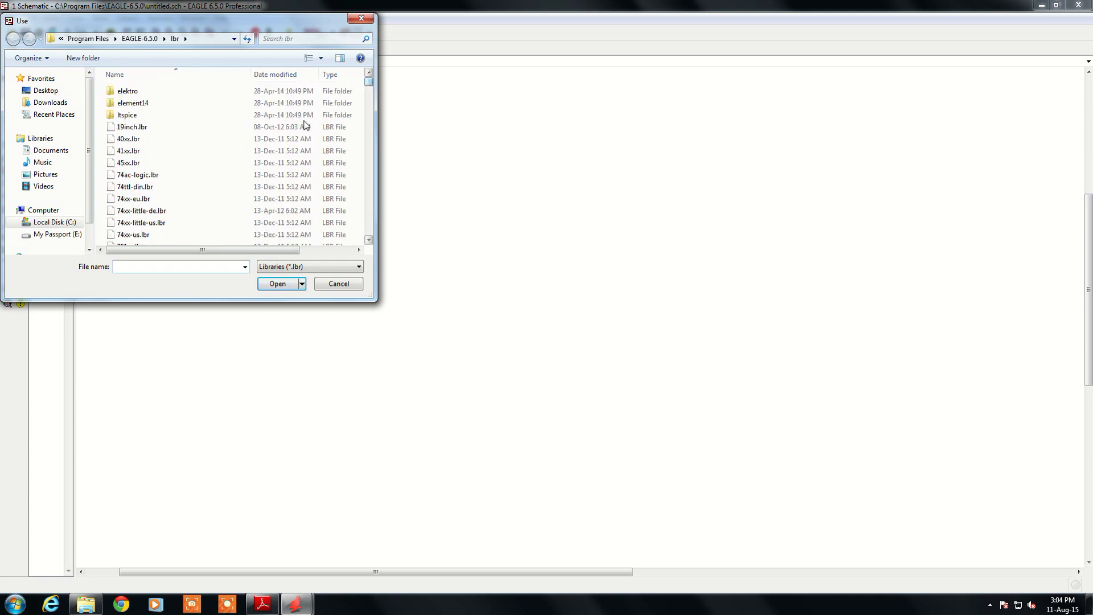
click(122, 177)
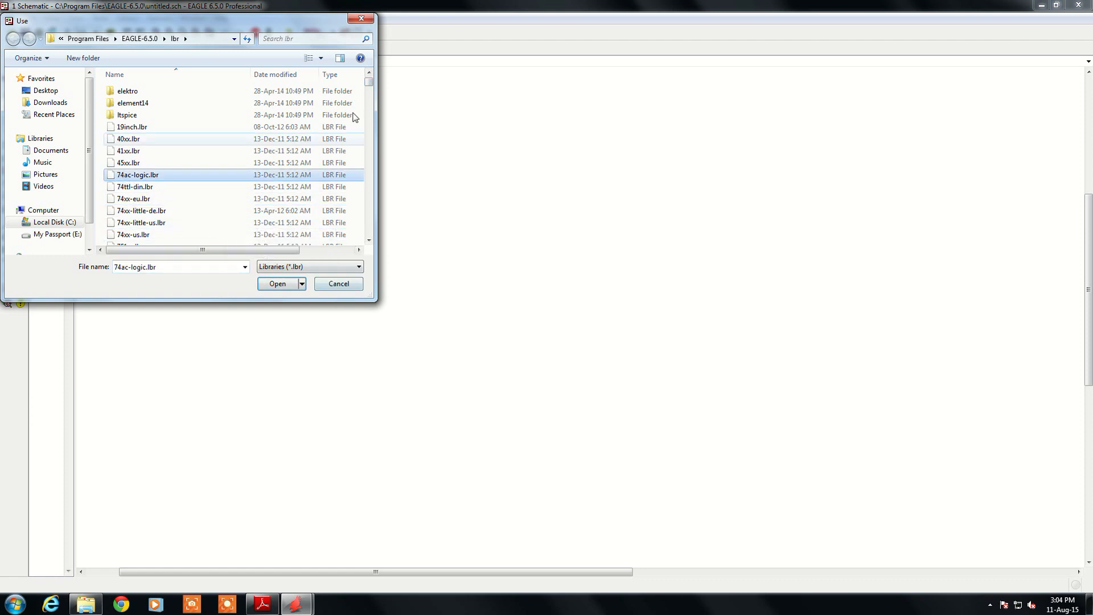
click(279, 285)
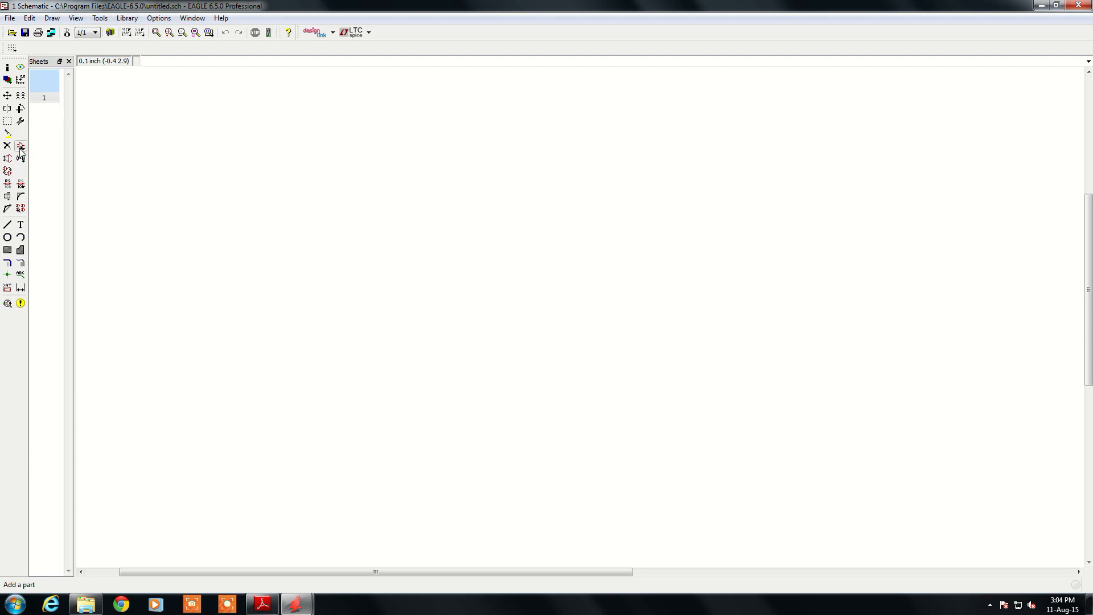
Compare the packages of the 74AC00D, 74AC00FK and 74AC00N variants under 74*00 among the parts available to add.
click(20, 147)
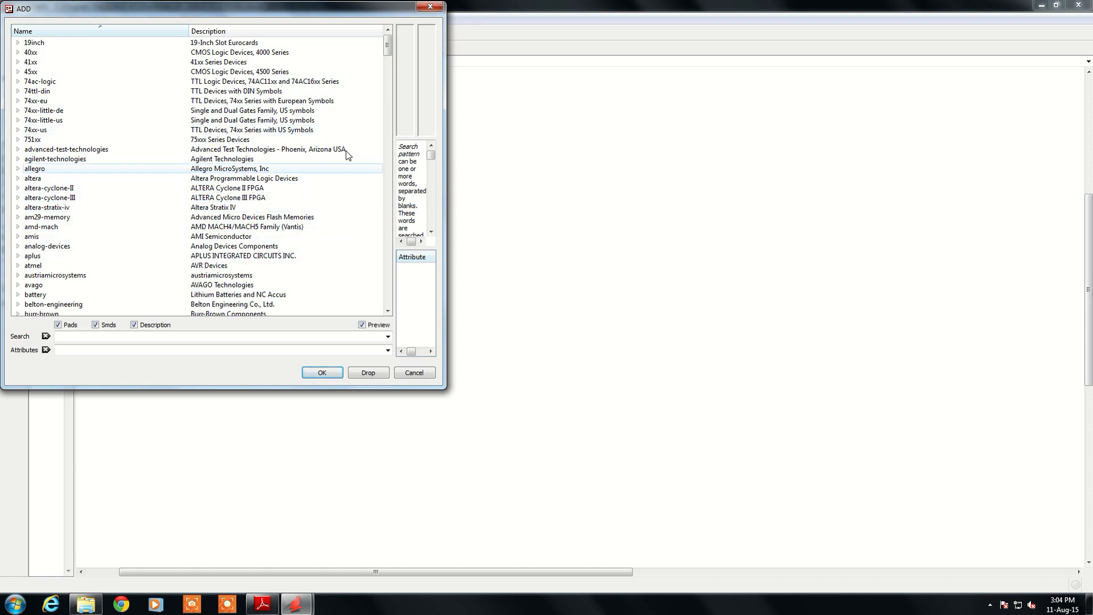
mouse_move(386, 47)
mouse_down()
mouse_move(379, 307)
mouse_move(399, 41)
mouse_move(396, 57)
mouse_up()
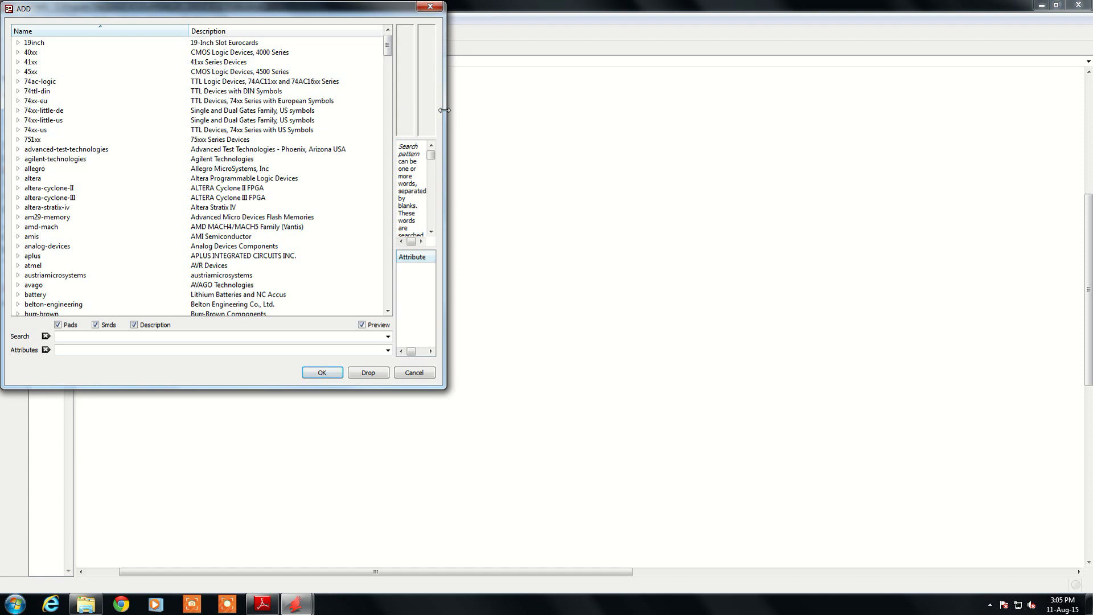
drag(445, 109, 500, 112)
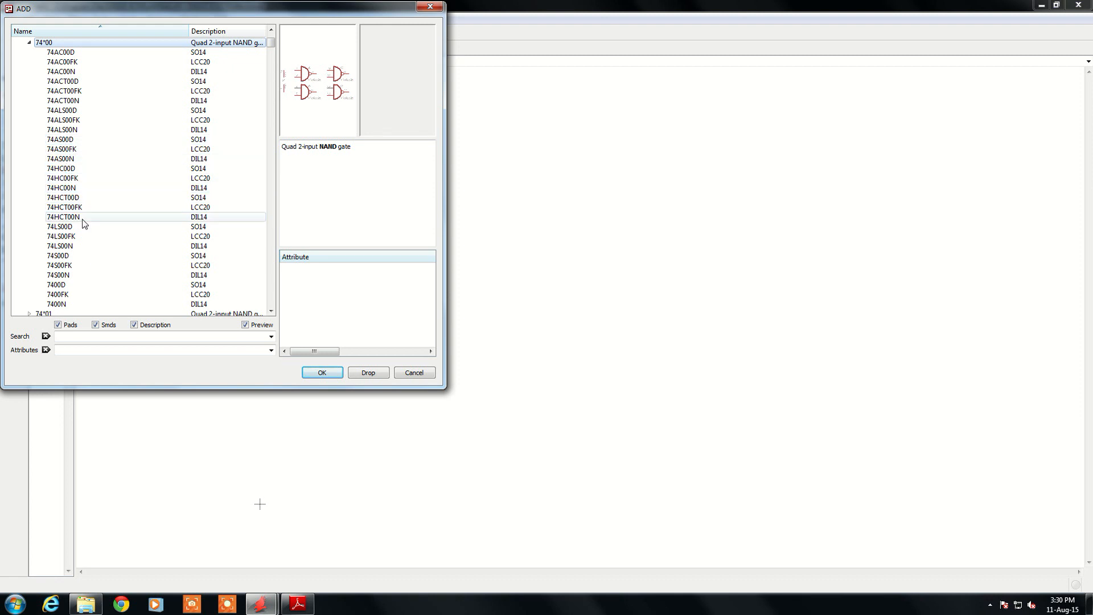
click(205, 54)
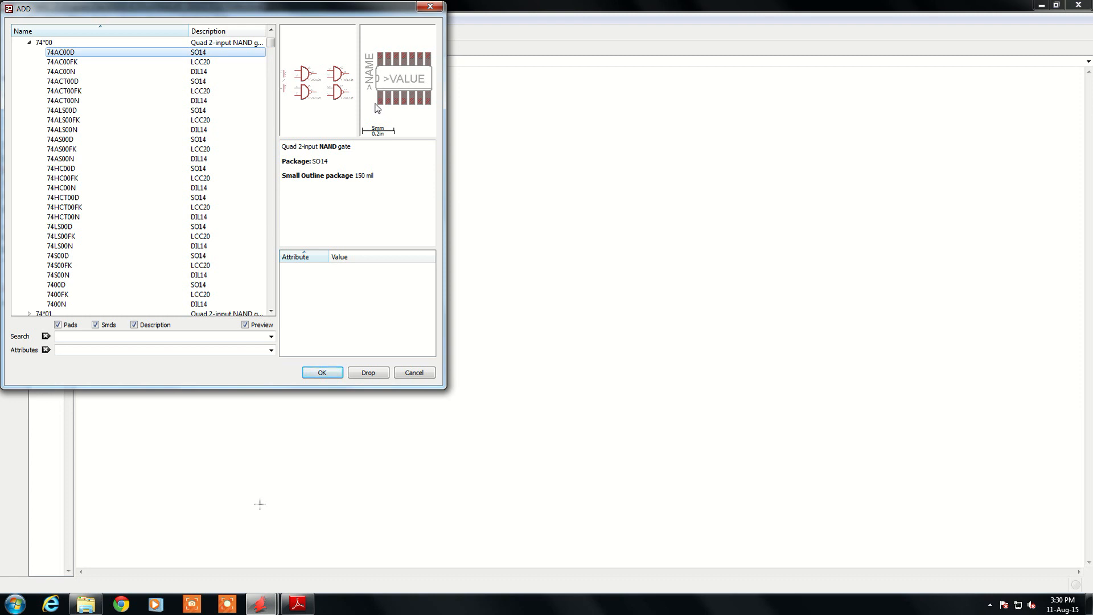
click(206, 63)
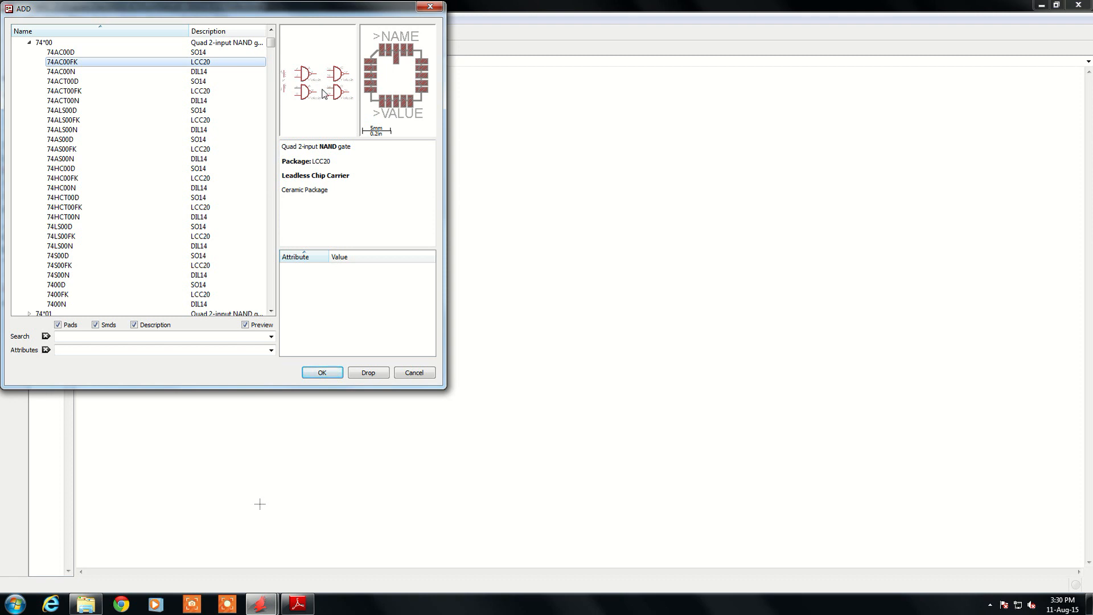
click(201, 73)
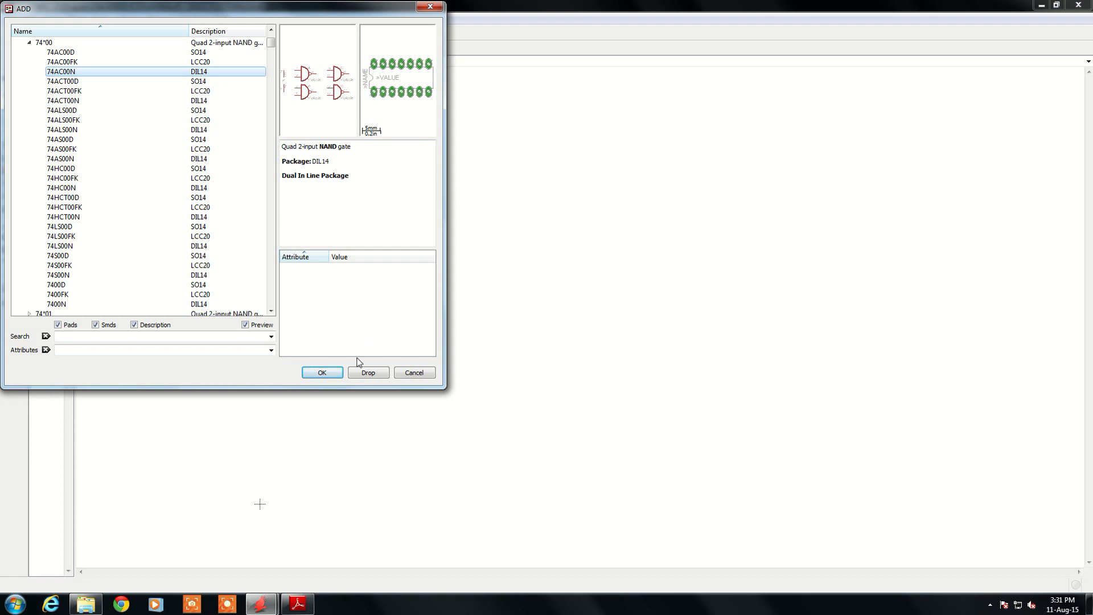
Add a 74AC00N with the DIL14 package, placing its four NAND gates A to D on the sheet, and finish adding parts.
double_click(81, 73)
click(398, 249)
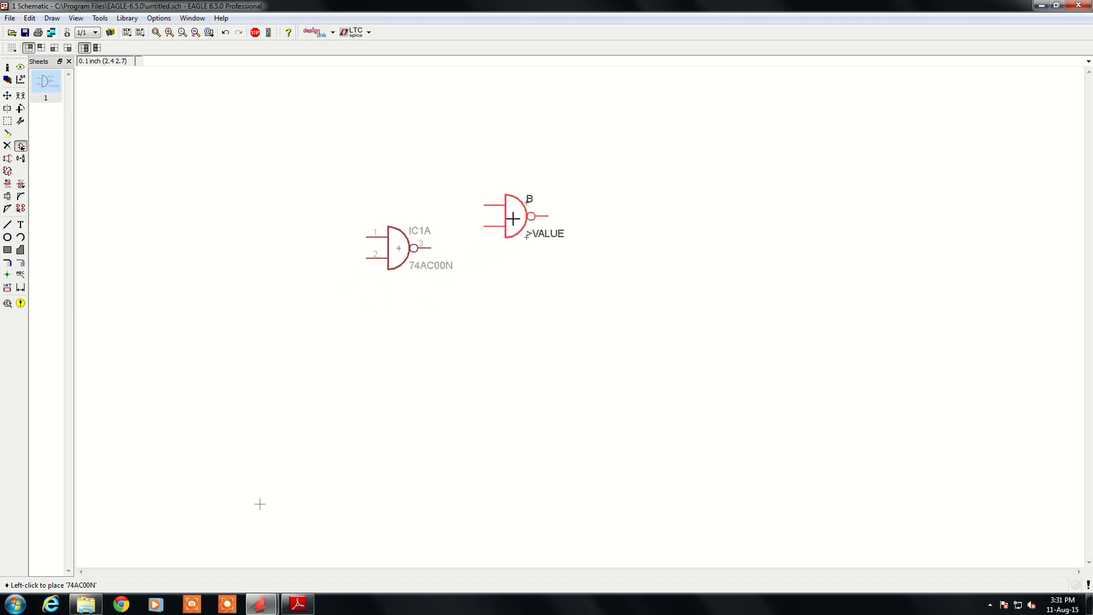
click(512, 219)
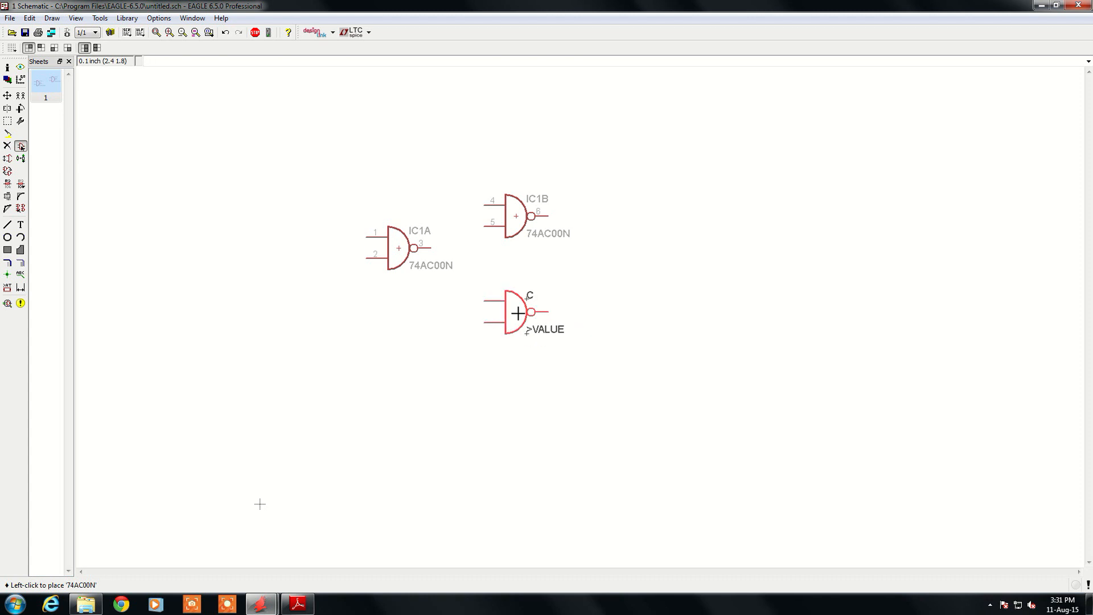
click(517, 313)
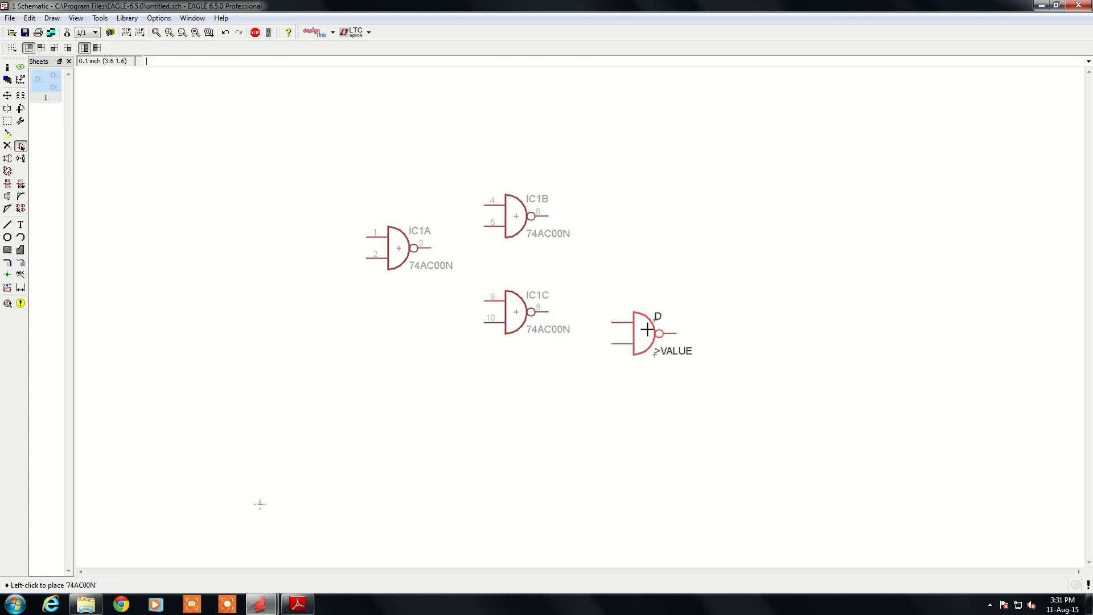
click(651, 262)
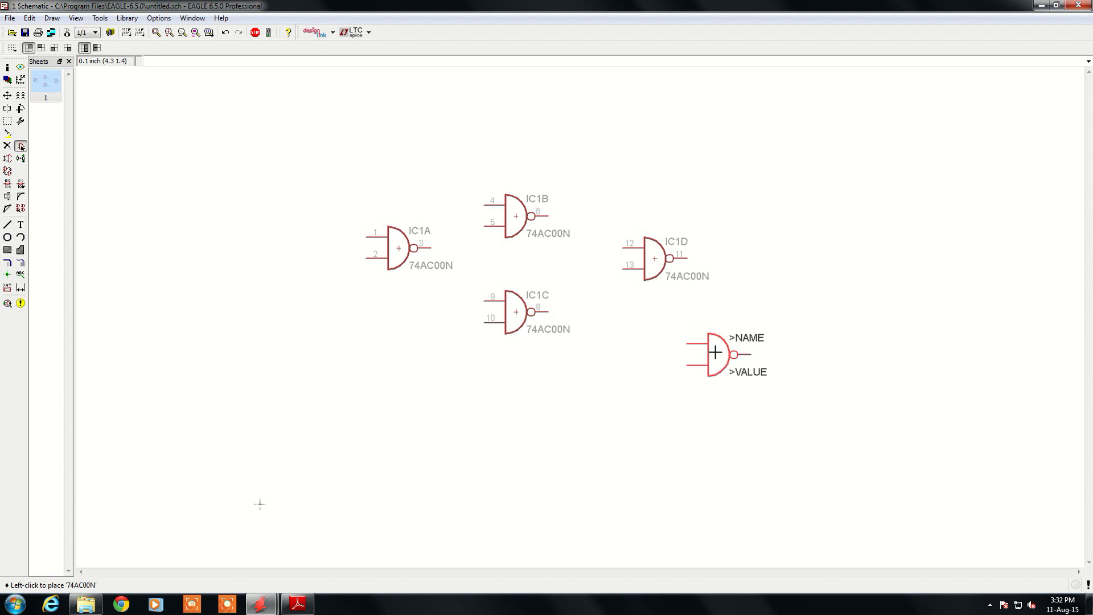
key(Escape)
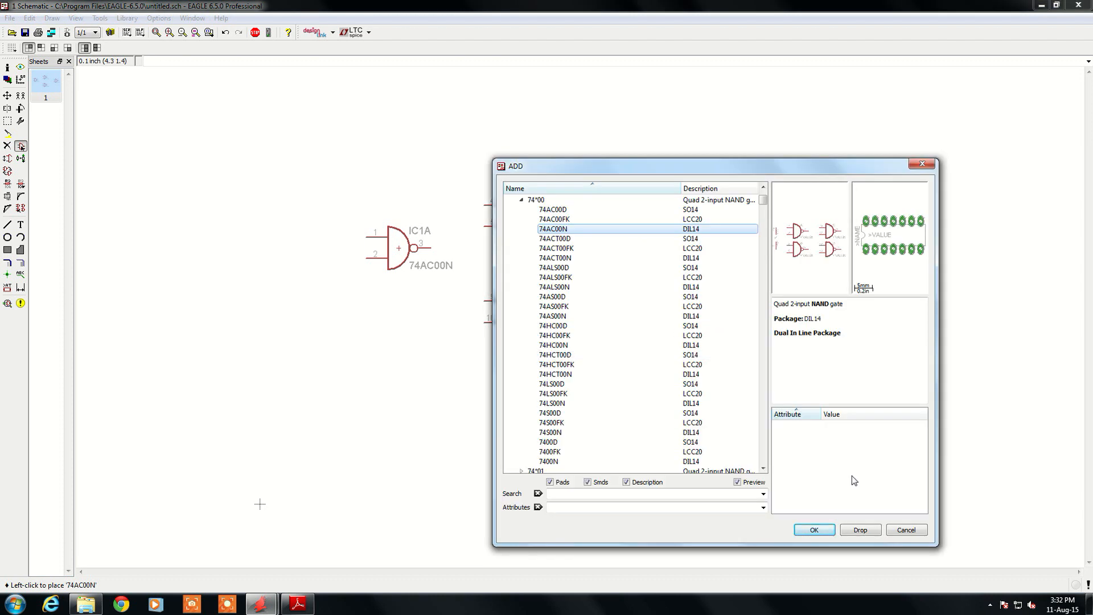
click(907, 530)
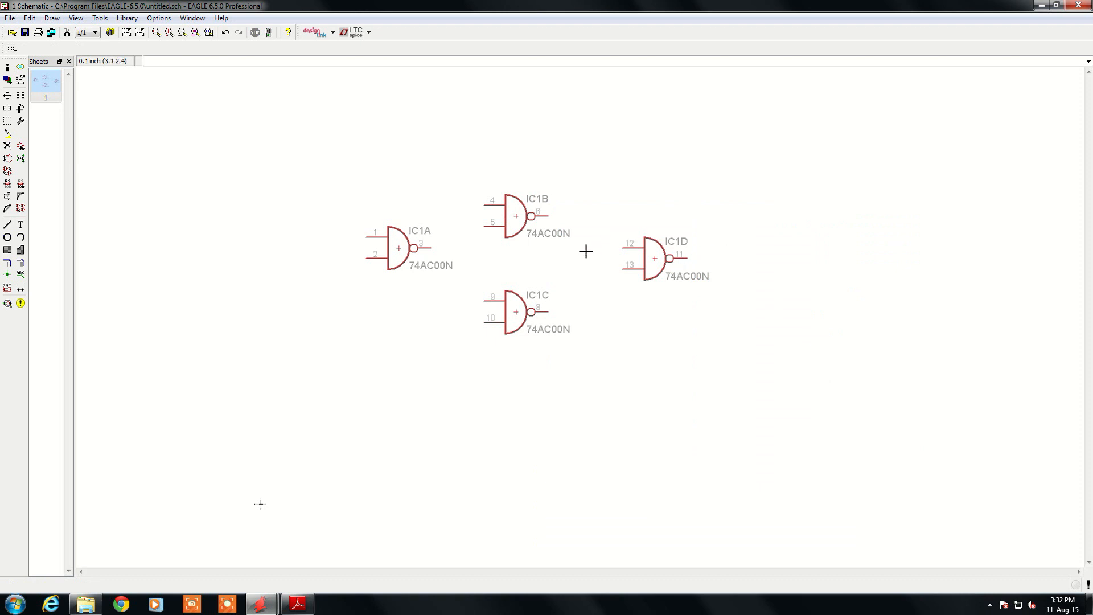
Invoke the hidden power gate P (PWRN) of IC1 and place it above gate IC1D.
scroll(585, 246, up, 1)
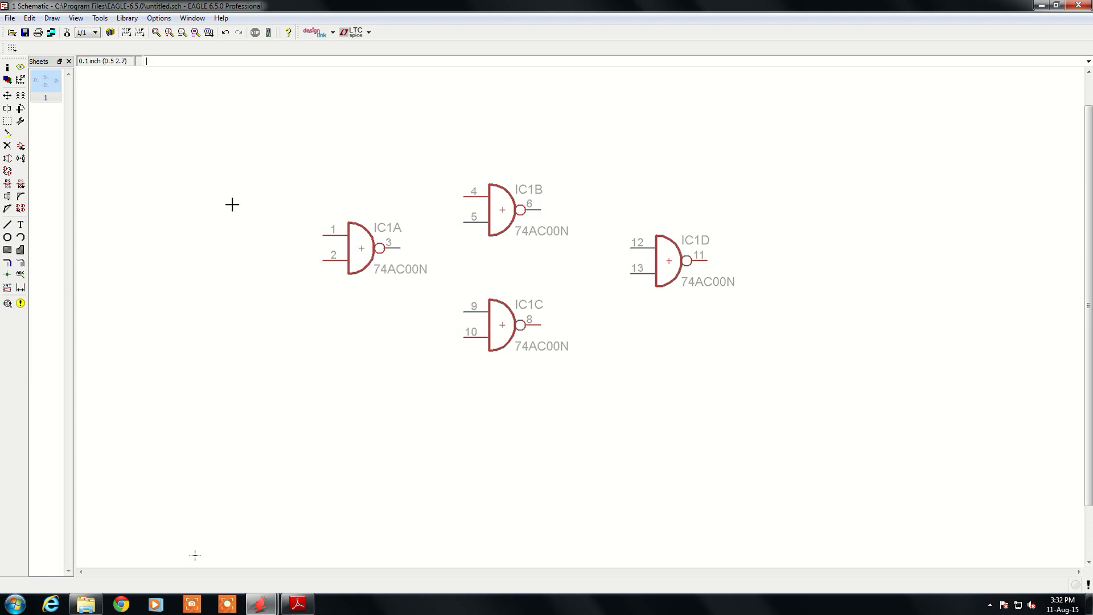
click(21, 210)
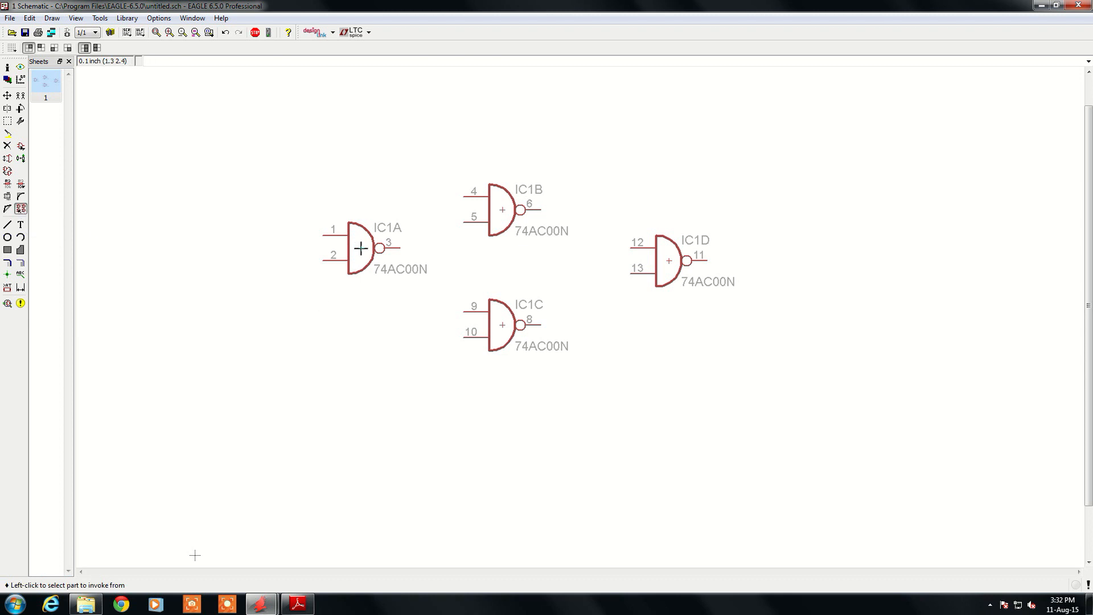
click(502, 211)
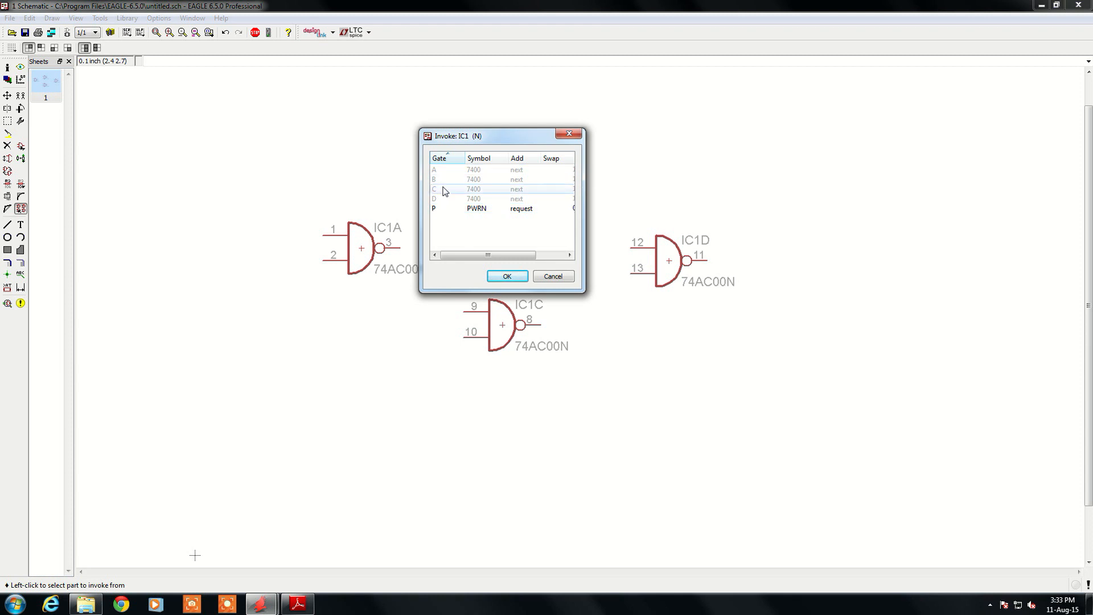
click(479, 209)
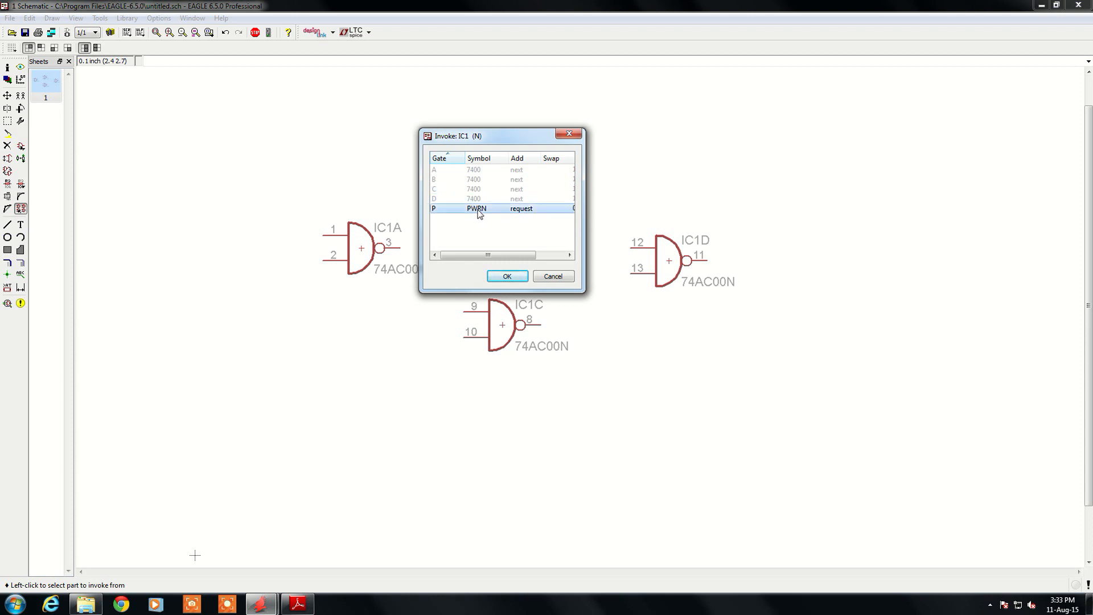
click(507, 276)
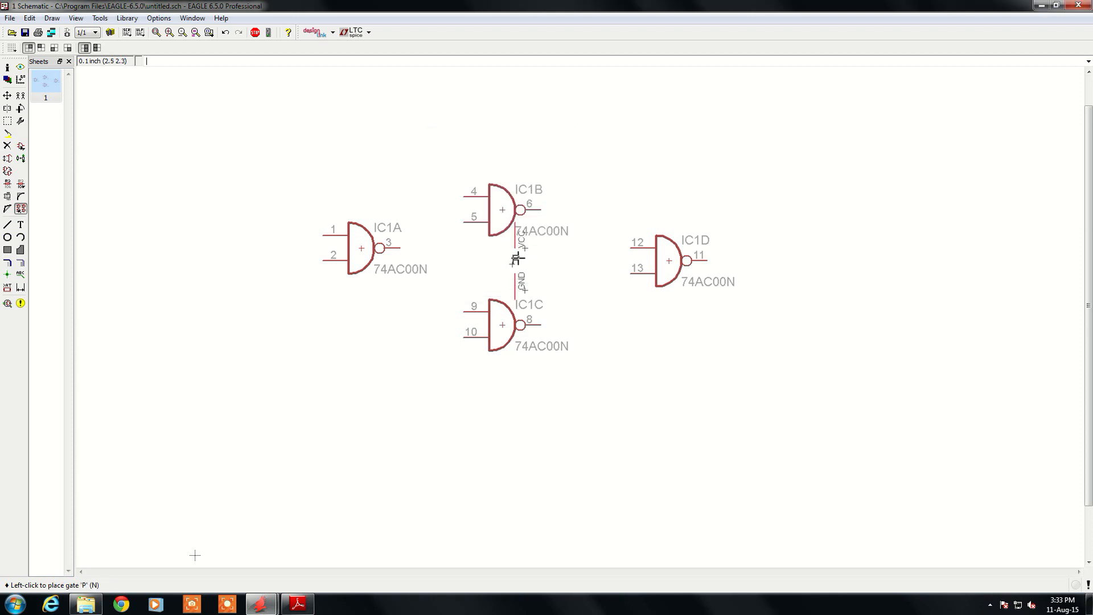
click(695, 156)
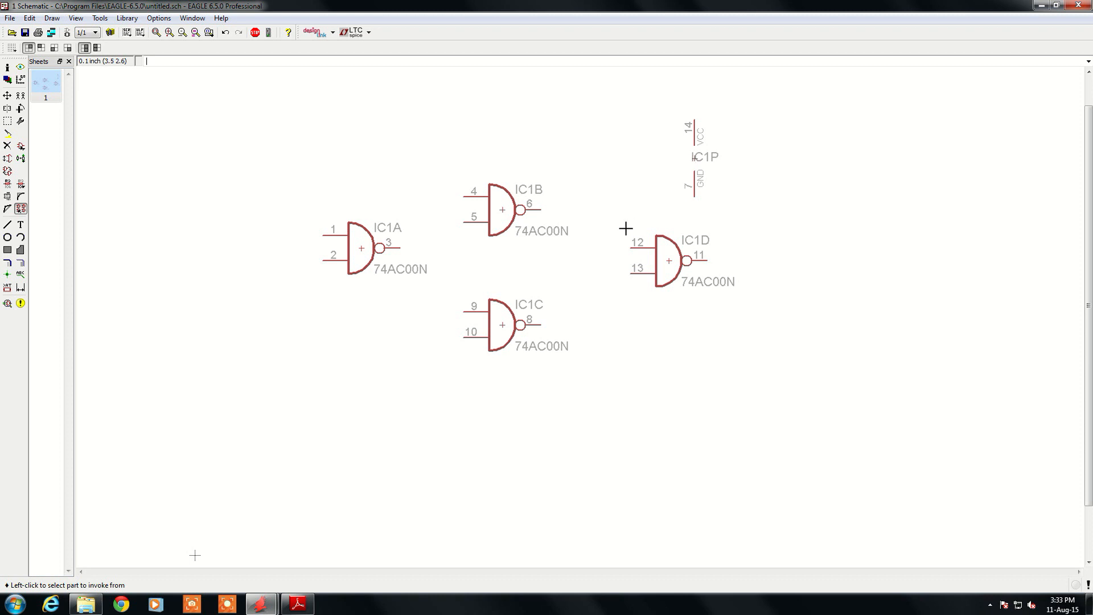
Delete the unused NAND gate IC1D from the sheet.
click(7, 146)
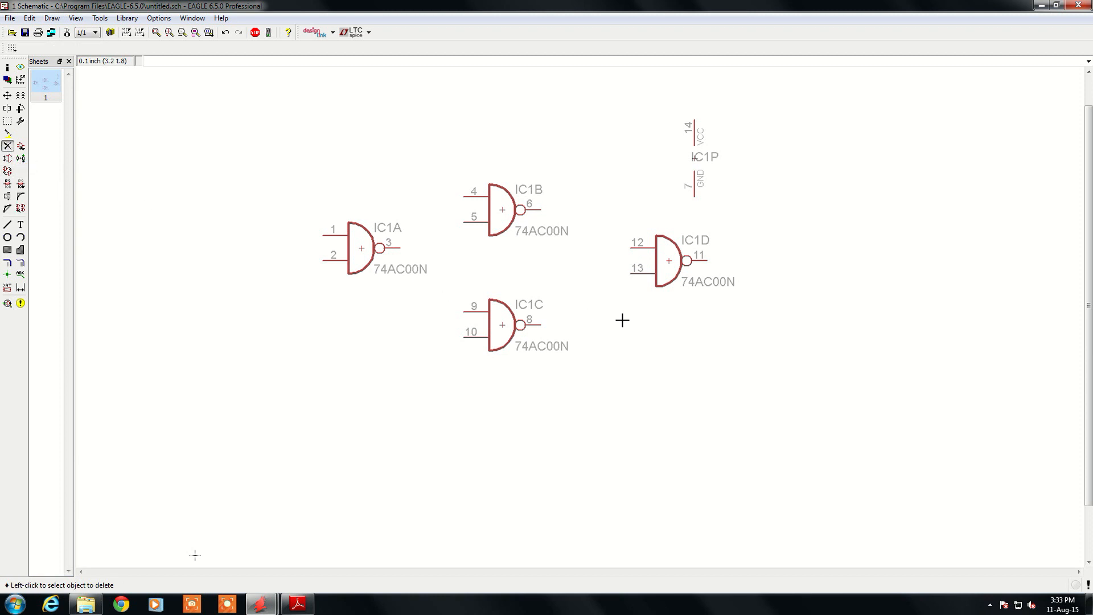
click(669, 262)
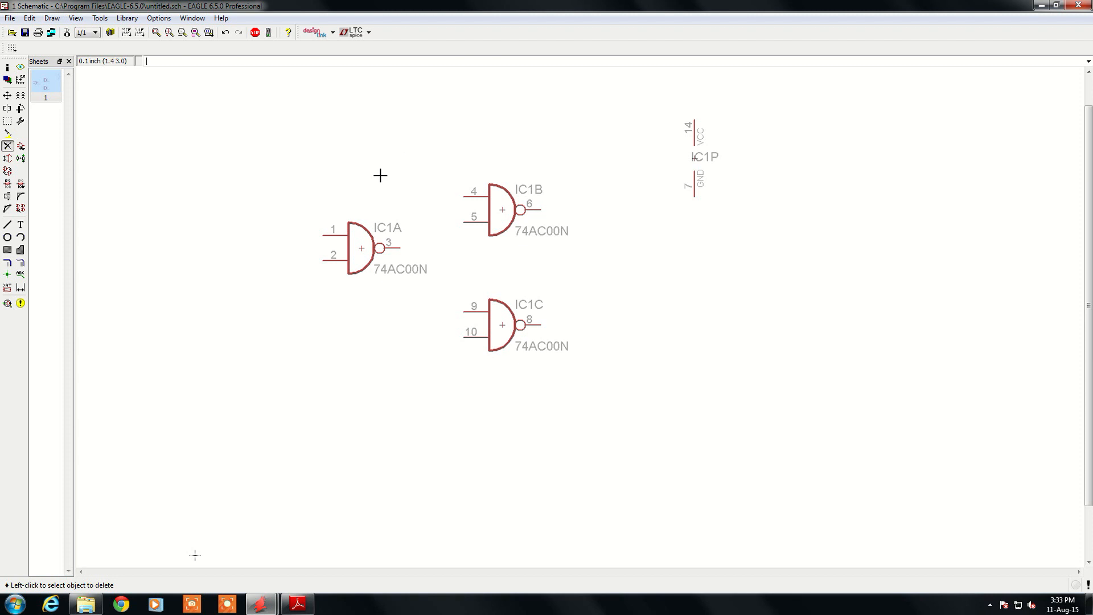
scroll(381, 183, up, 1)
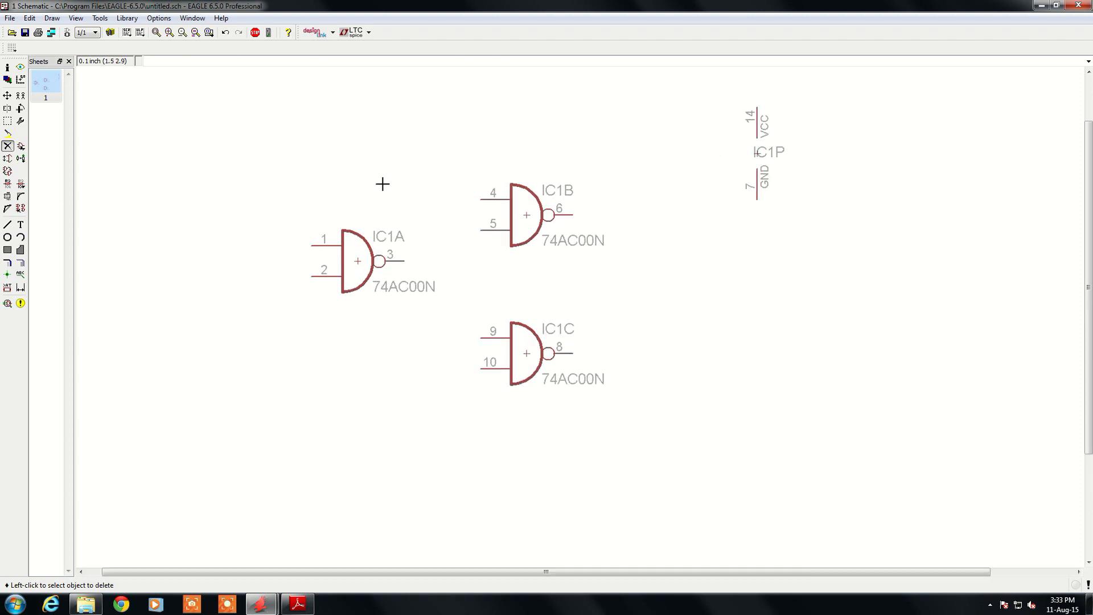
scroll(382, 184, up, 5)
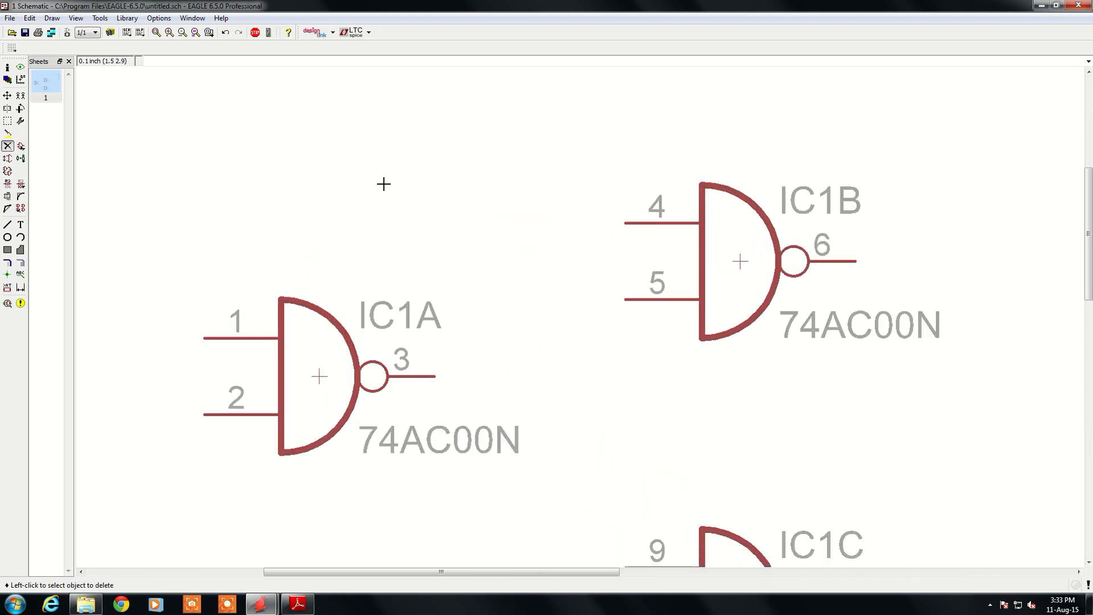
scroll(383, 184, down, 8)
scroll(383, 184, up, 5)
scroll(383, 184, down, 4)
scroll(384, 184, up, 5)
scroll(383, 184, down, 5)
scroll(383, 184, up, 4)
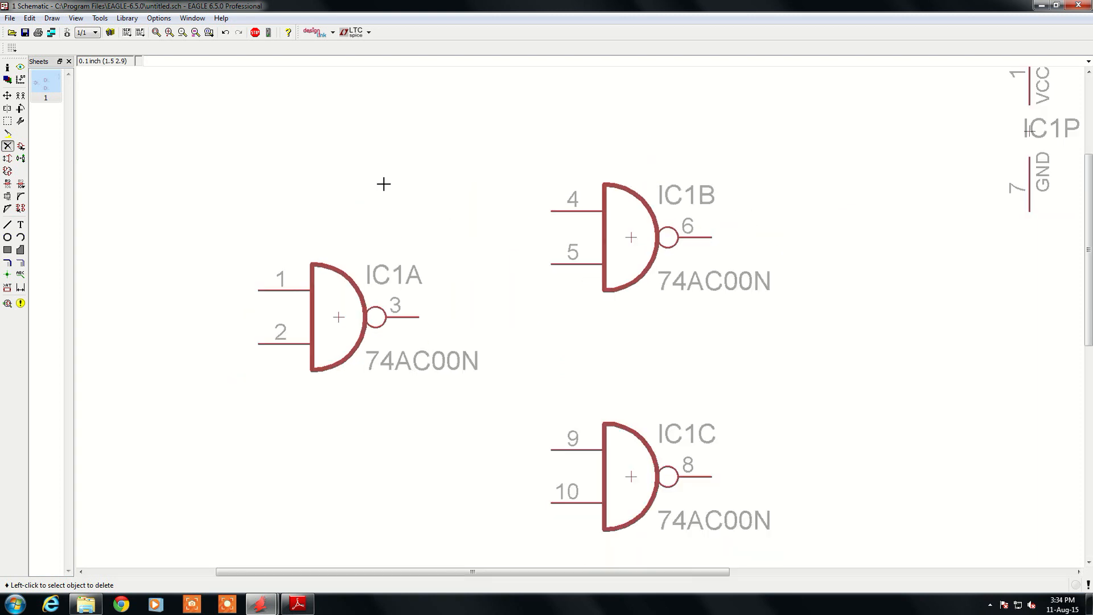
scroll(384, 184, down, 1)
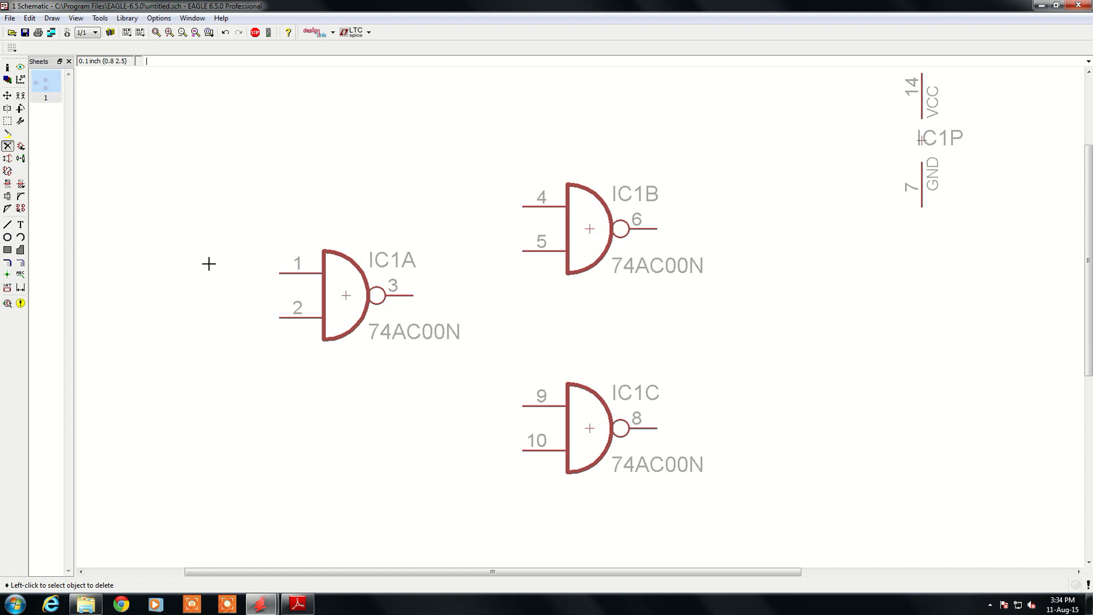
Wire output pin 3 of gate IC1A to input pin 5 of IC1B with a right-angled line on the 91 Nets layer.
click(8, 226)
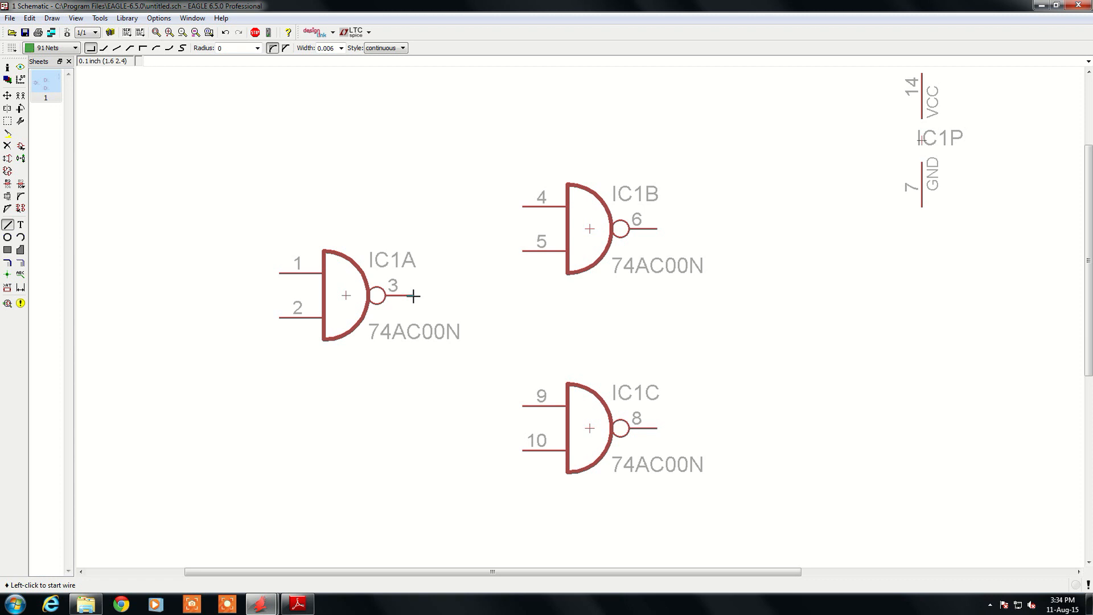
click(414, 295)
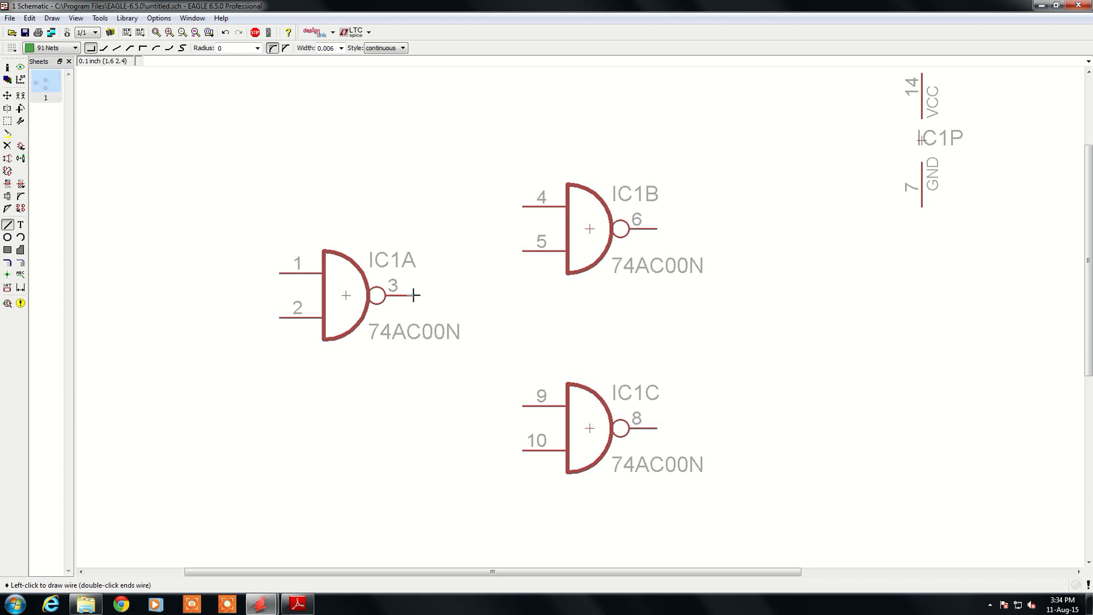
click(524, 255)
right_click(523, 250)
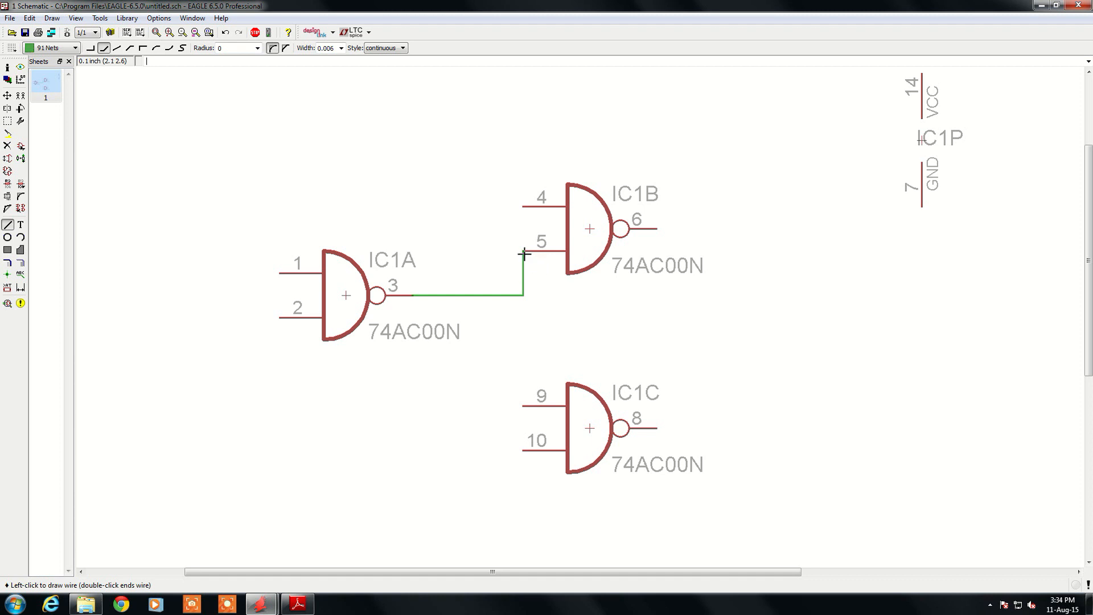
click(523, 251)
Wire output pin 6 of IC1B to input pin 9 of IC1C, routing the line down and back between the two gates.
scroll(464, 274, up, 2)
scroll(459, 275, down, 1)
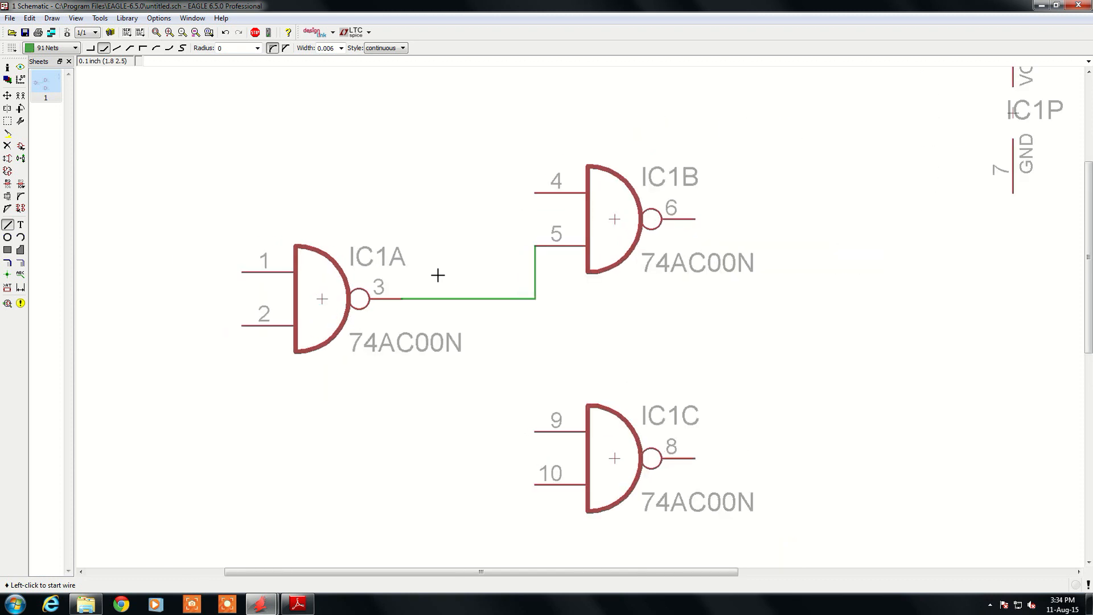
scroll(541, 298, down, 2)
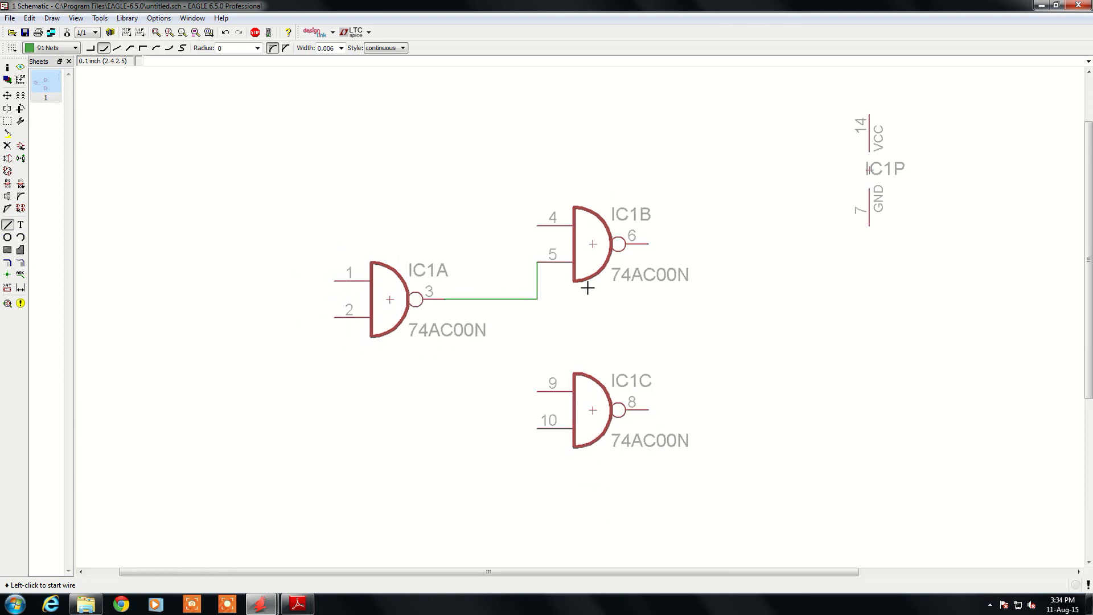
click(648, 243)
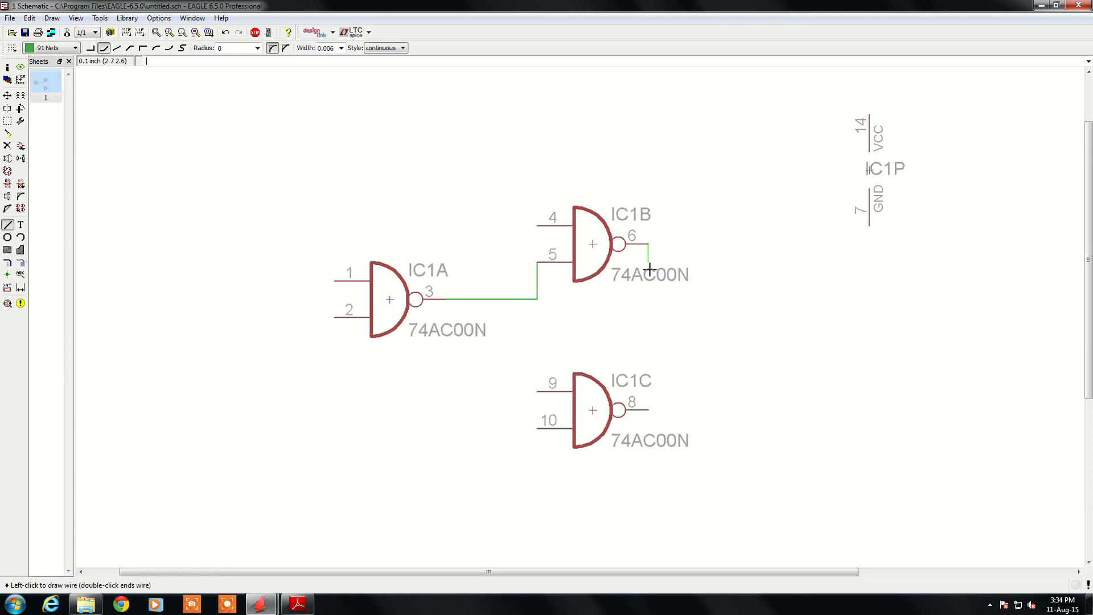
click(648, 317)
click(537, 318)
click(541, 387)
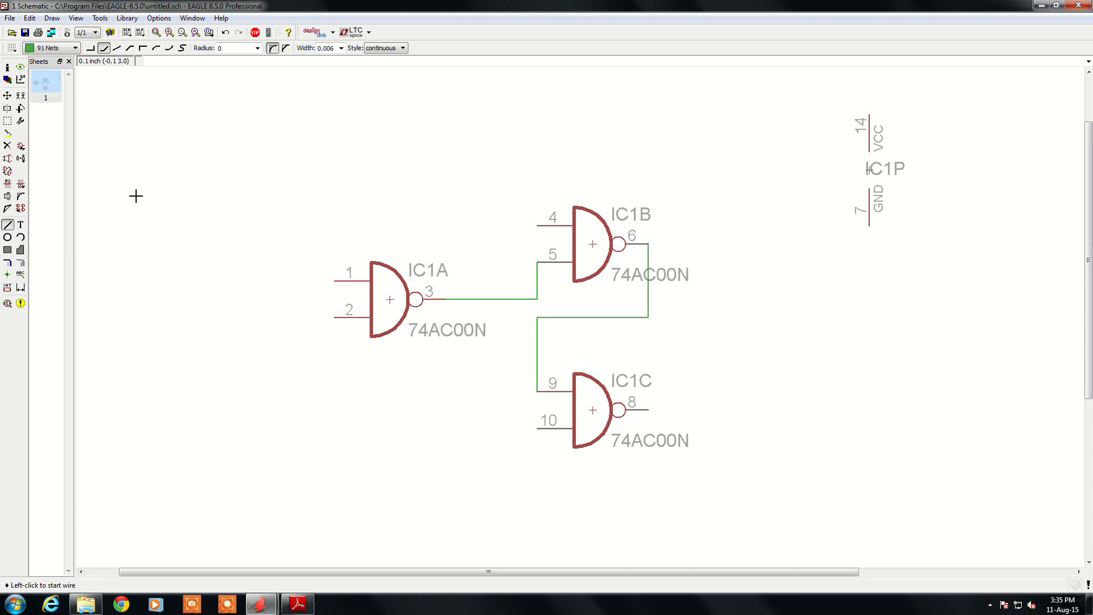
Add an AT89S51-24P microcontroller in the DIL40 package from the atmel library, placing it to the right of the IC1 gates.
click(21, 148)
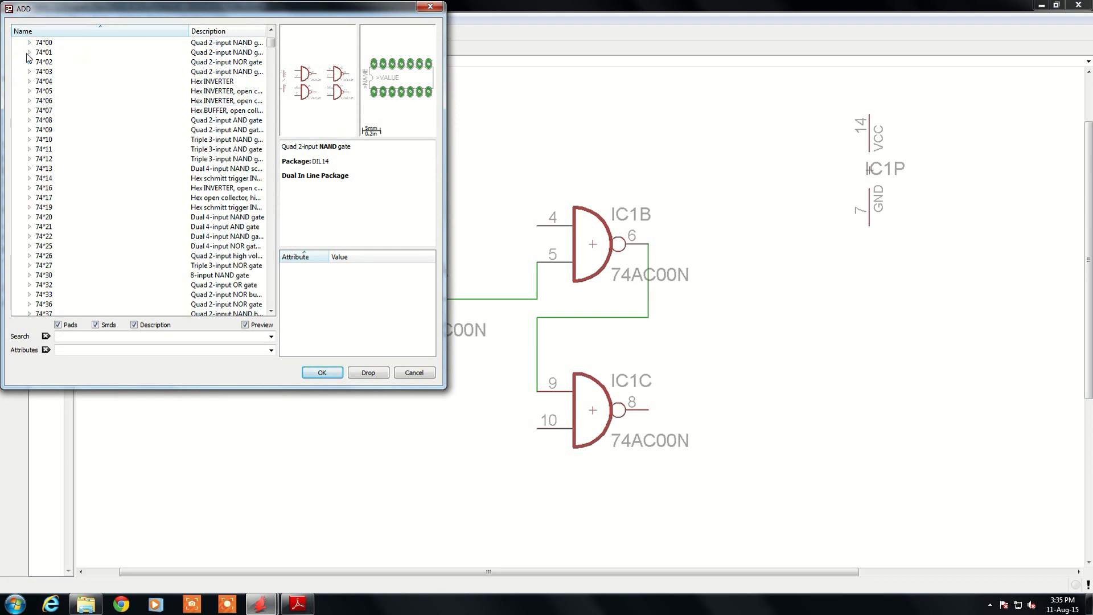
scroll(23, 111, up, 3)
click(18, 101)
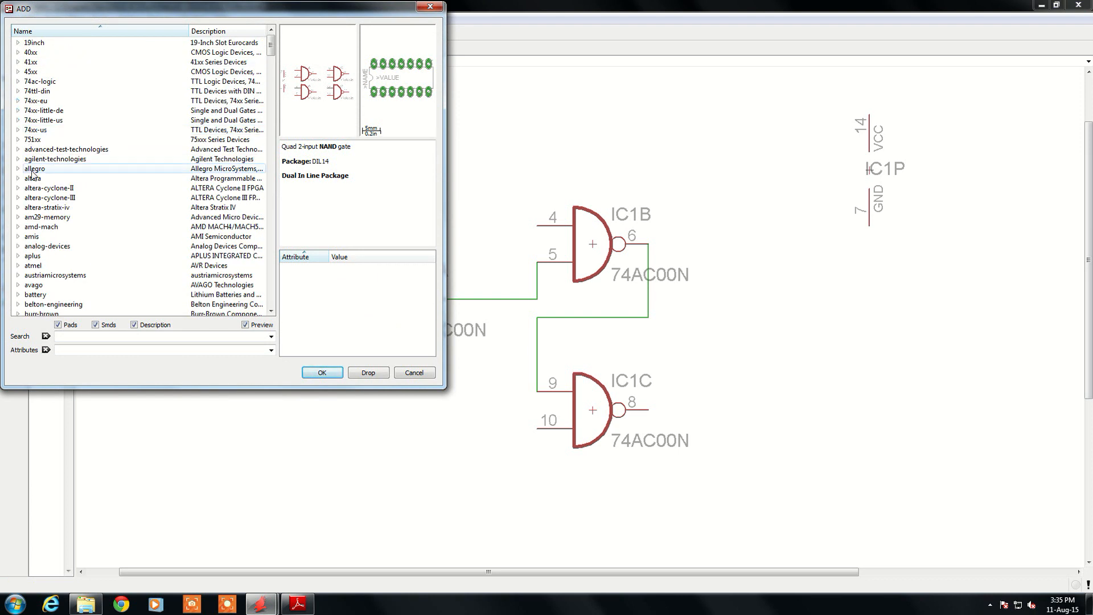
click(17, 266)
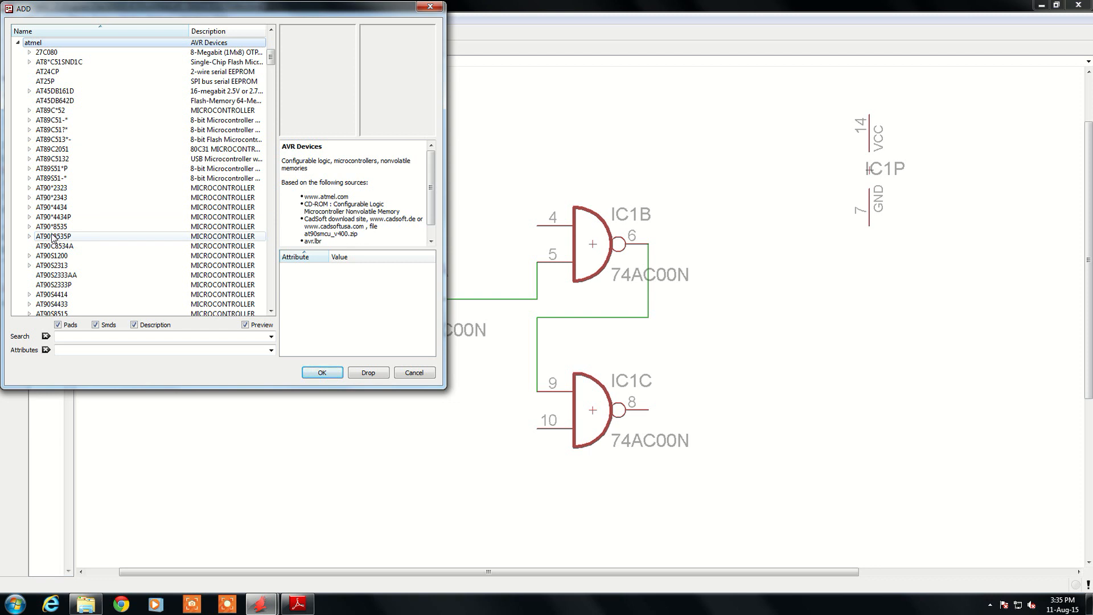
click(29, 178)
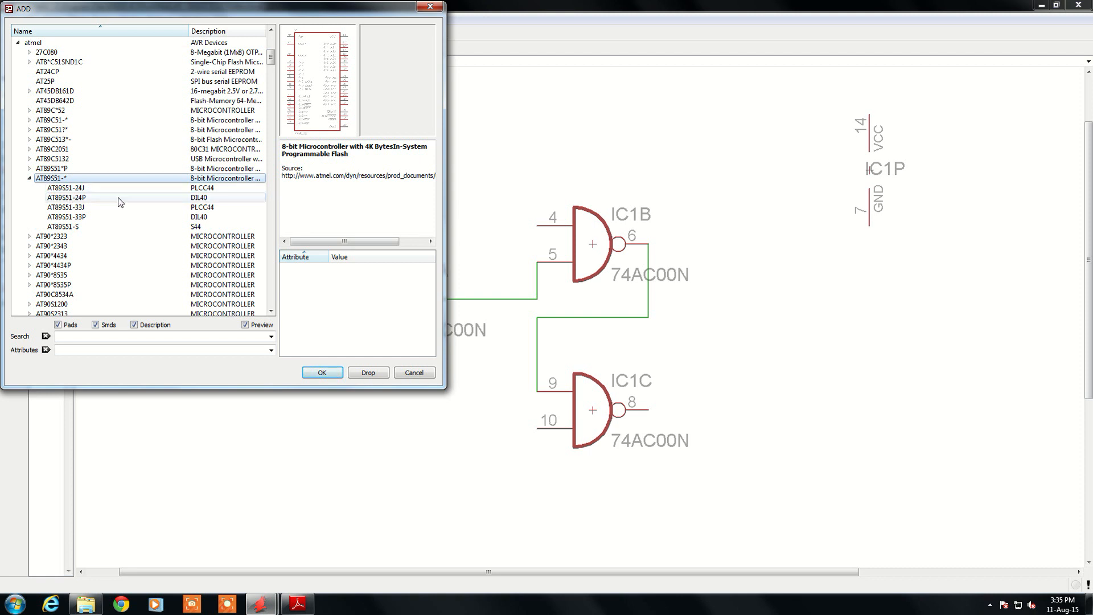
click(100, 199)
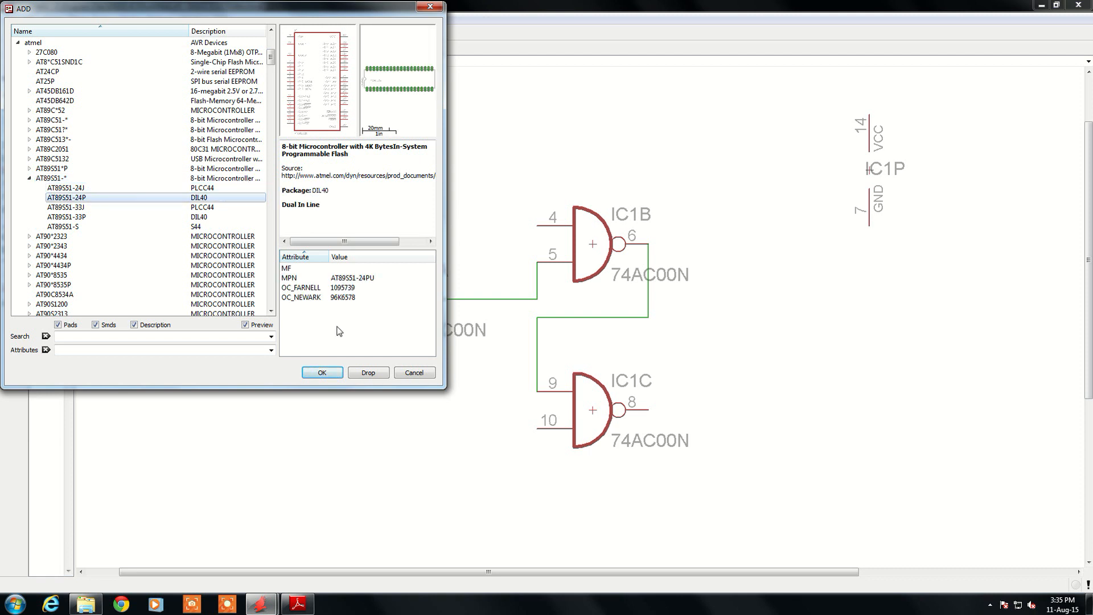
click(325, 375)
scroll(336, 284, down, 3)
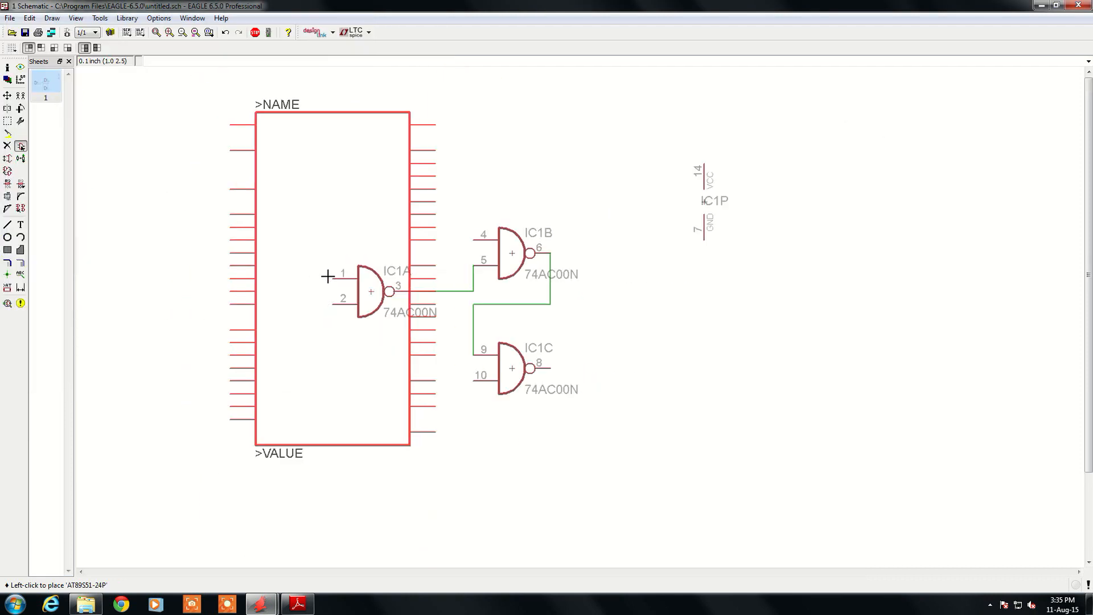
click(800, 320)
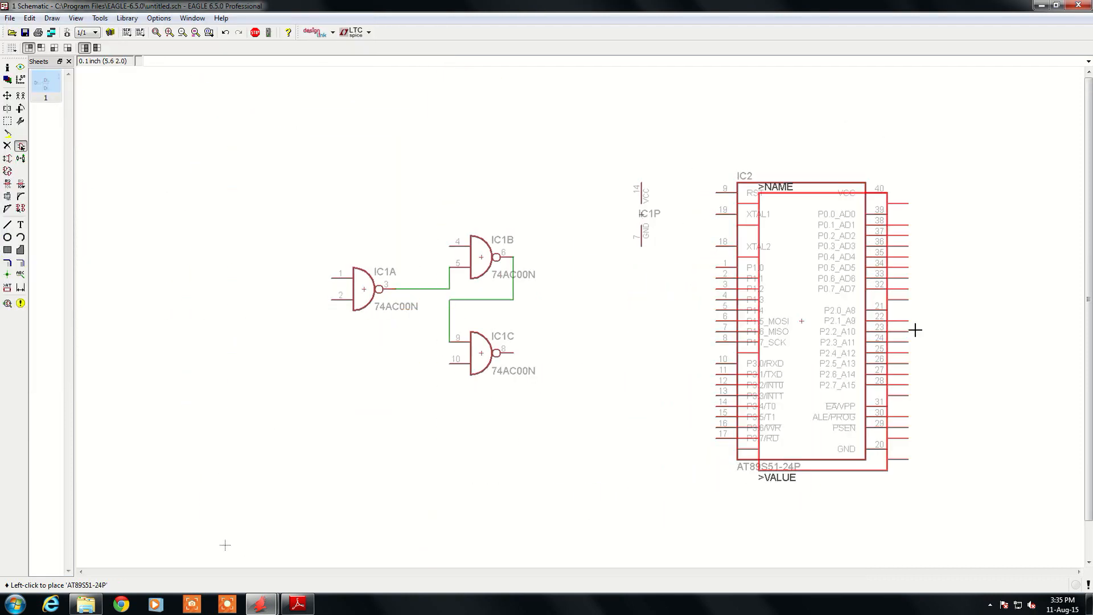
Try to invoke a separate gate from the AT89S51-24P microcontroller.
scroll(1001, 339, up, 1)
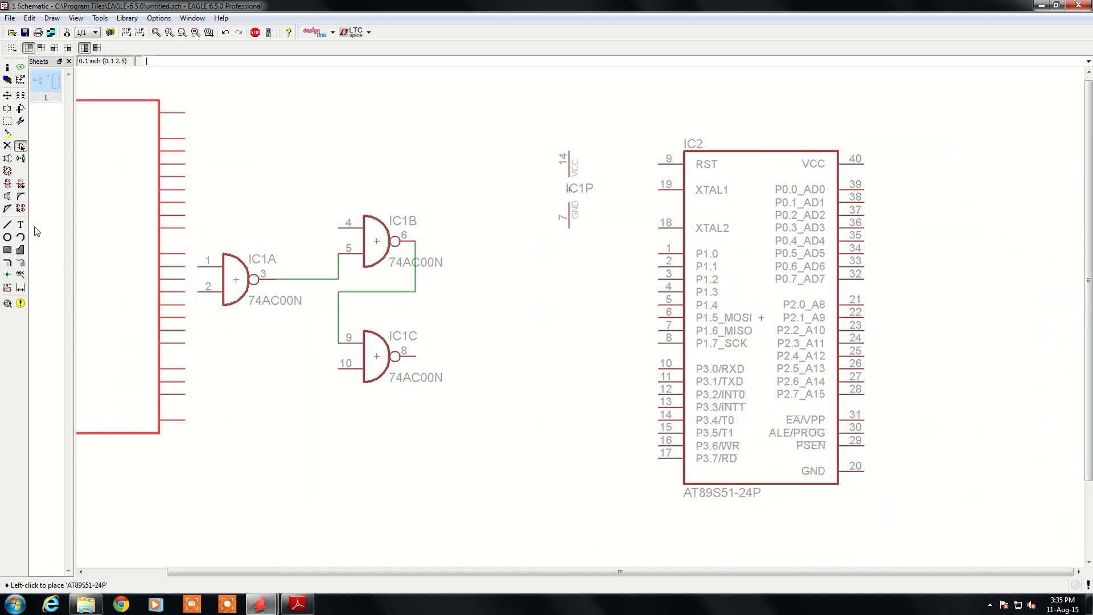
click(22, 208)
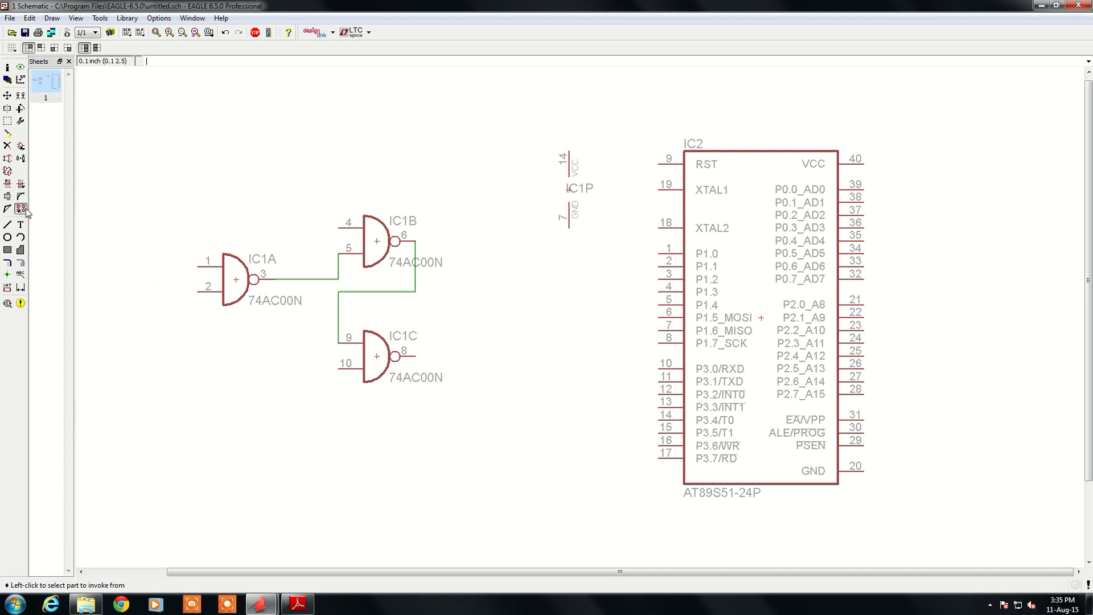
click(762, 319)
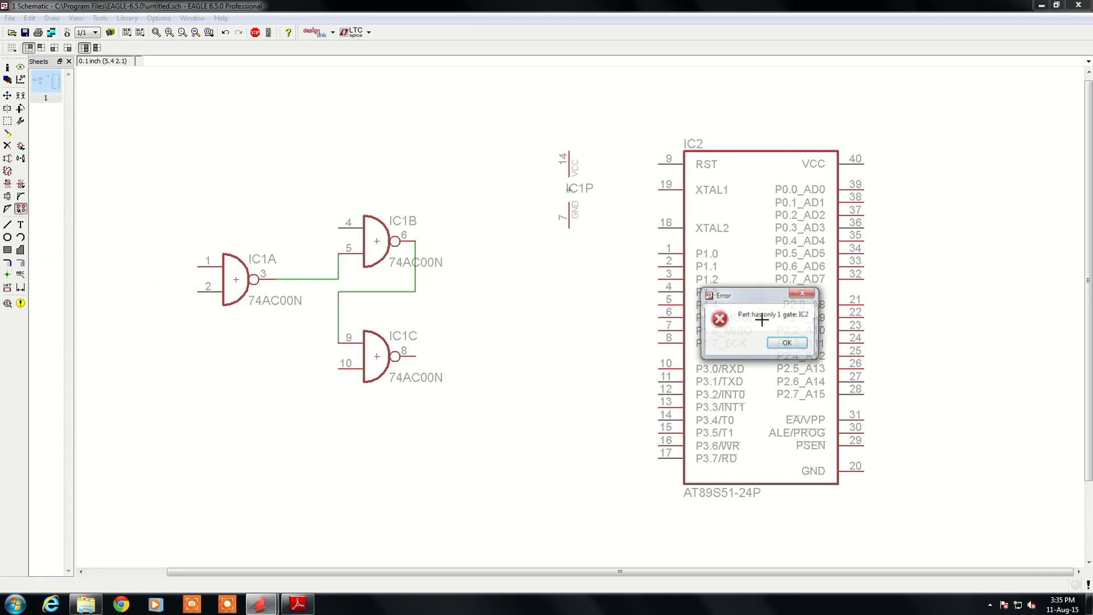
click(785, 344)
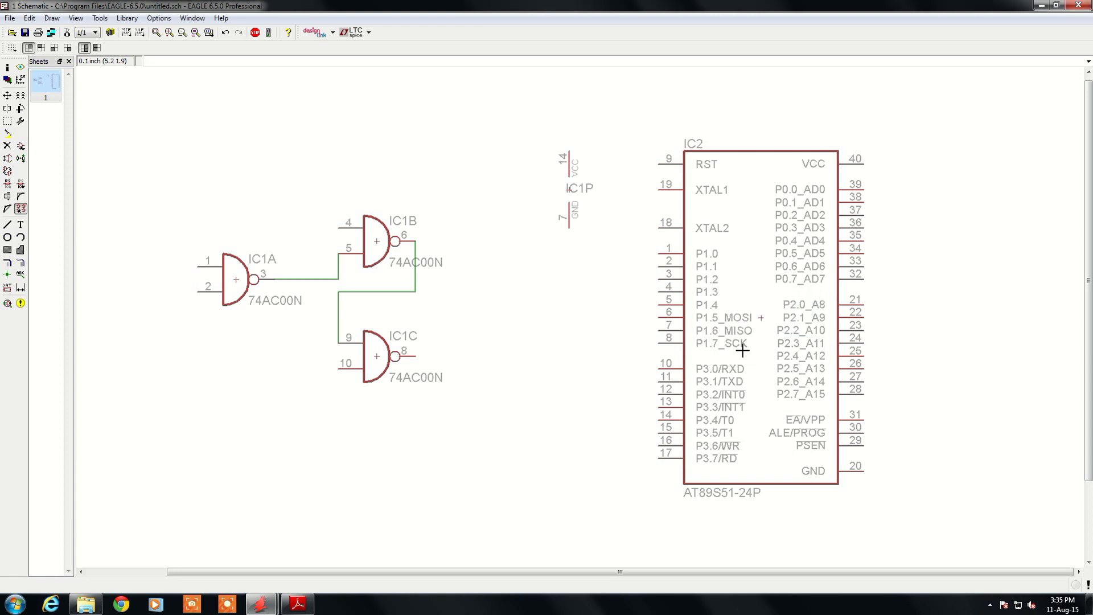
Wire output pin 8 of gate IC1C to pin 8 (P1.7_SCK) of the AT89S51-24P with a short diagonal bend.
scroll(788, 470, up, 1)
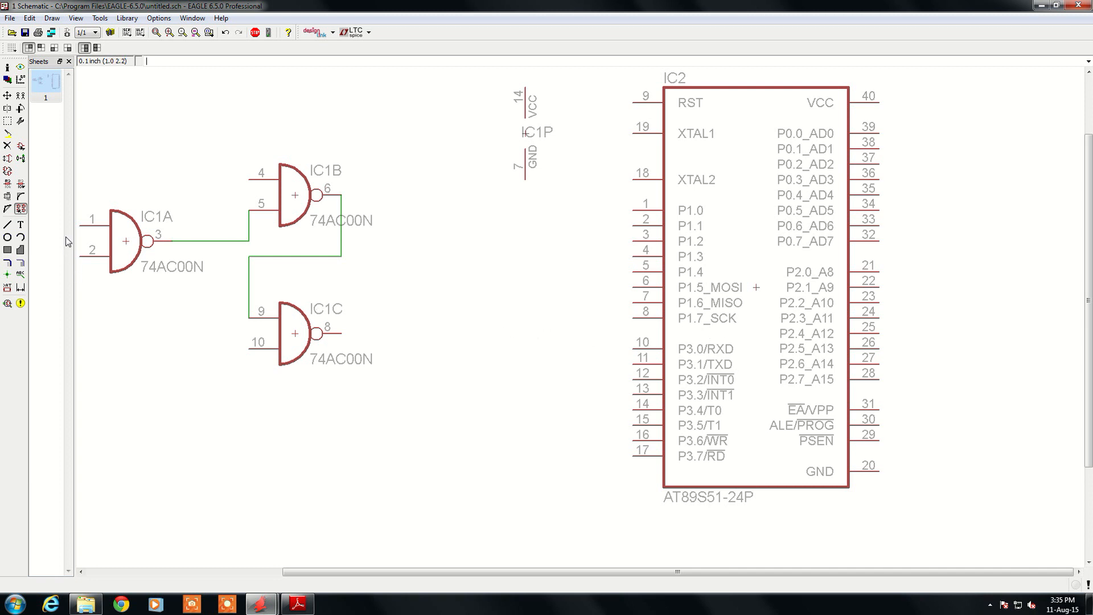
click(8, 224)
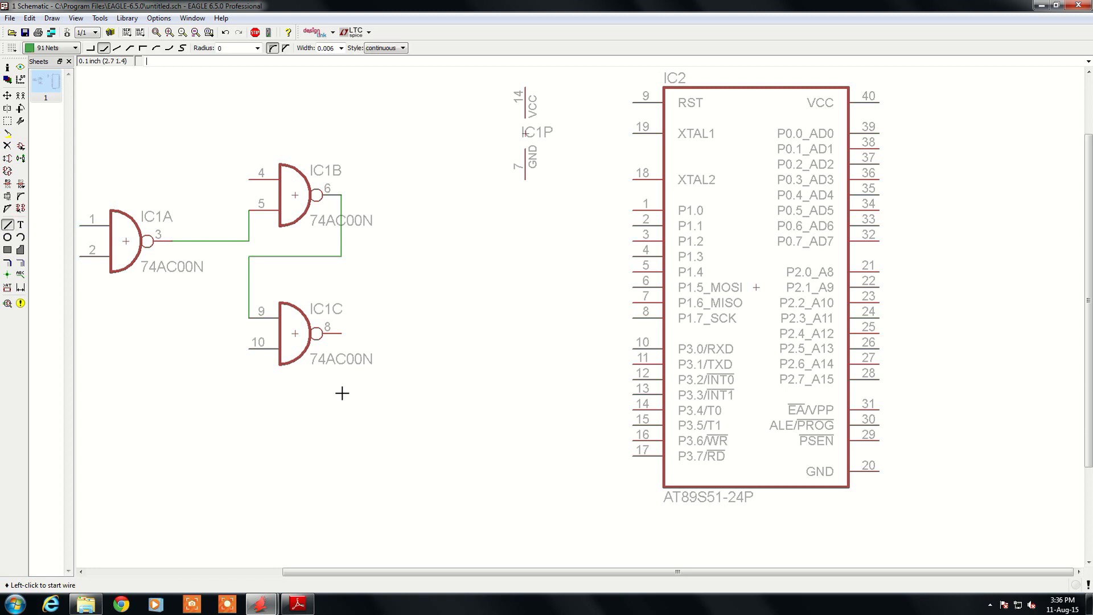
click(342, 334)
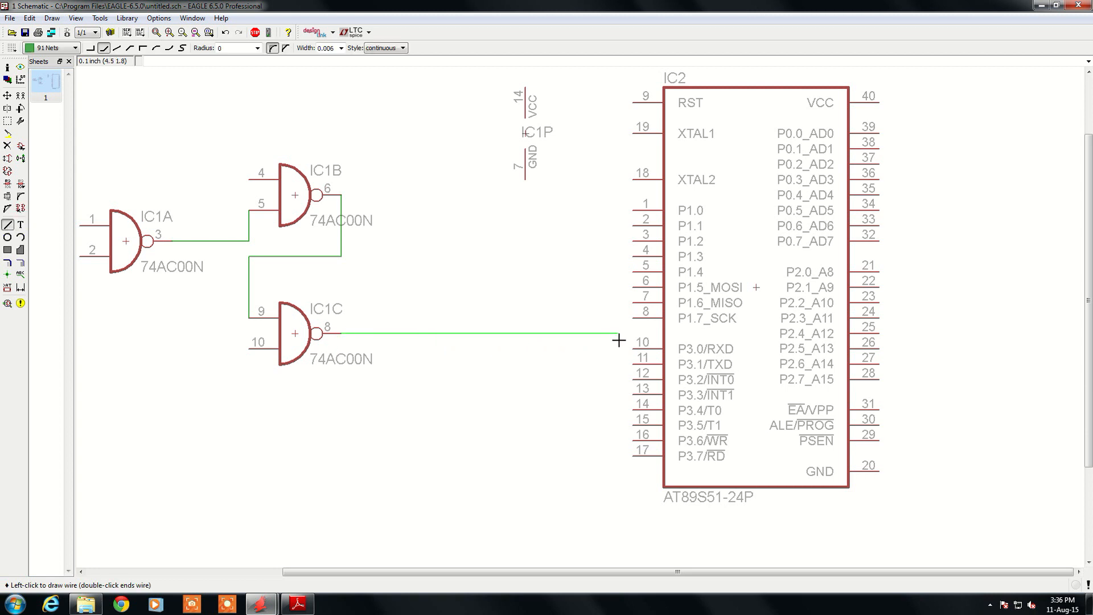
click(572, 317)
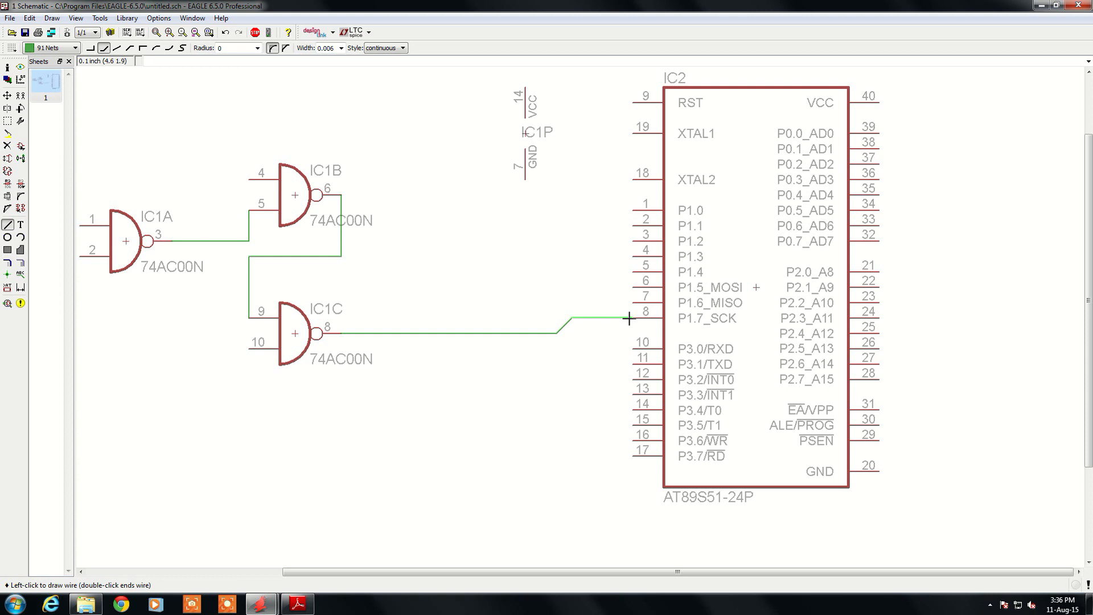
click(629, 318)
Draw short wire stubs from pin 4 (P1.3) of the AT89S51-24P and upward from input pin 4 of gate IC1B.
click(633, 256)
double_click(619, 256)
click(248, 178)
double_click(249, 163)
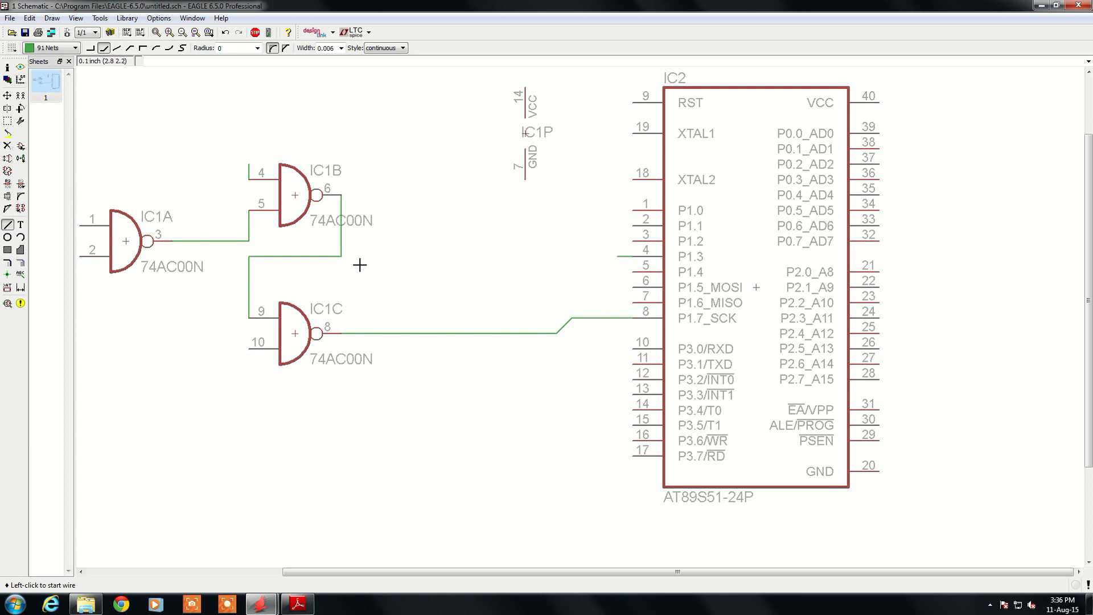
Name the net stub on input pin 4 of gate IC1B A0.
click(8, 183)
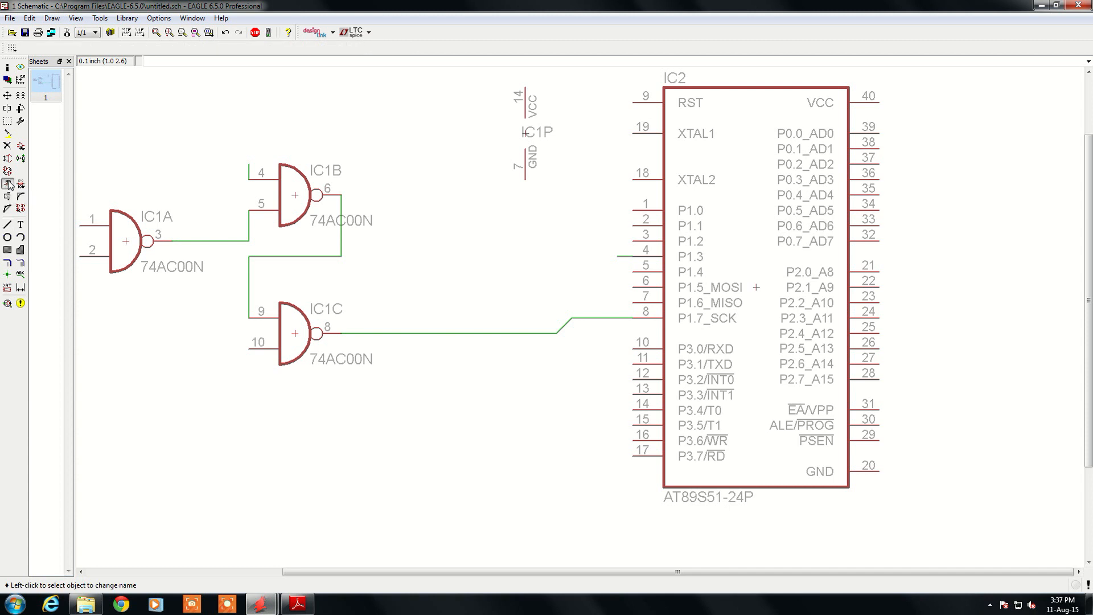
click(248, 166)
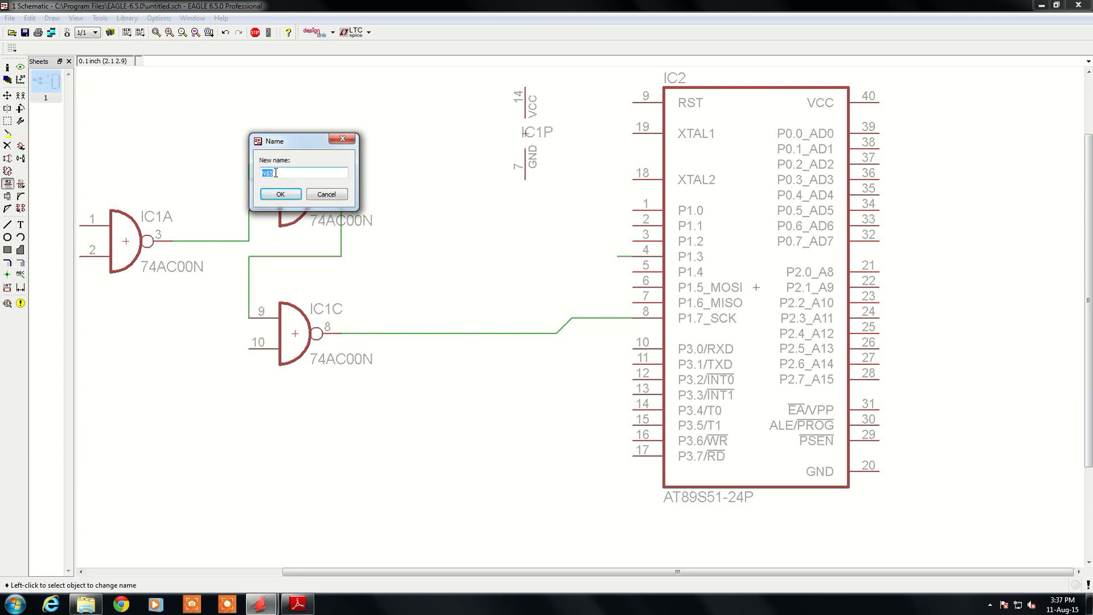
text(A0)
click(284, 194)
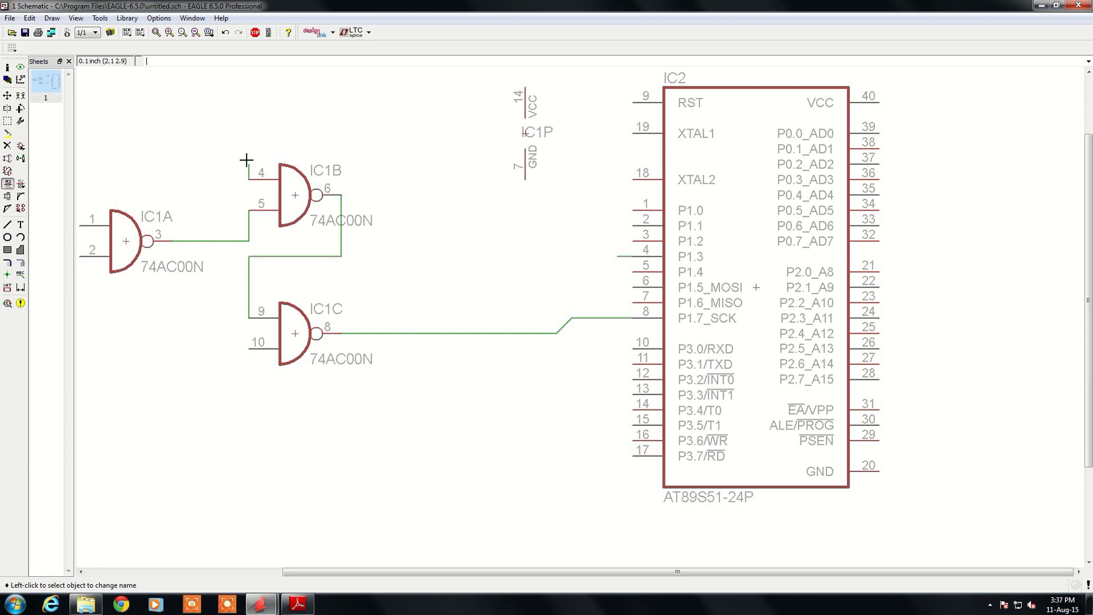
Name the net stub on pin 4 (P1.3) of the AT89S51-24P A0, connecting it to the existing A0 net, and highlight that net.
click(618, 258)
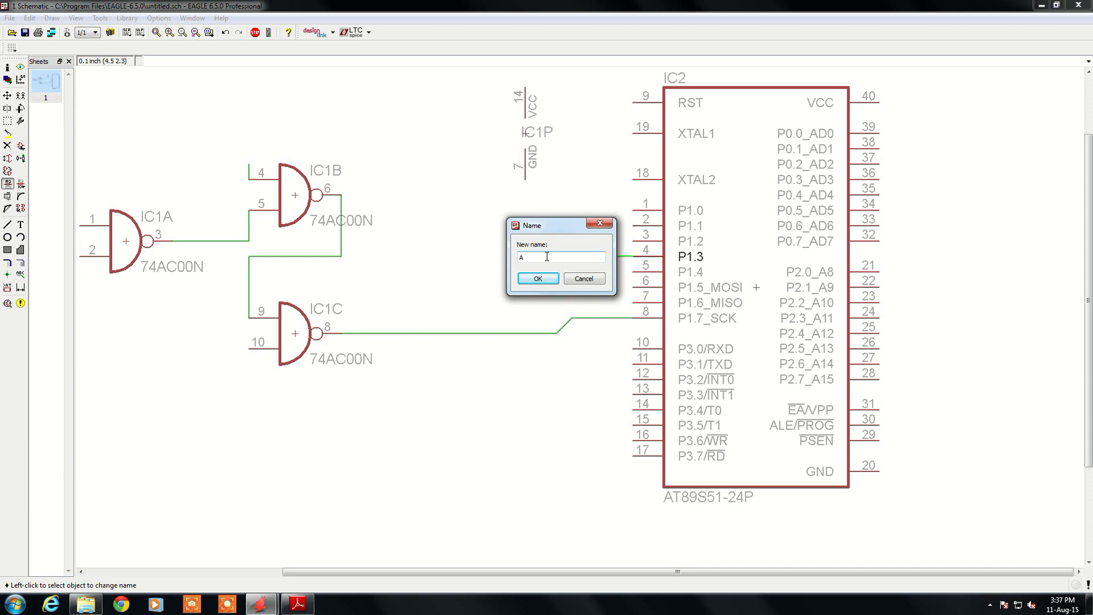
text(A0)
click(546, 278)
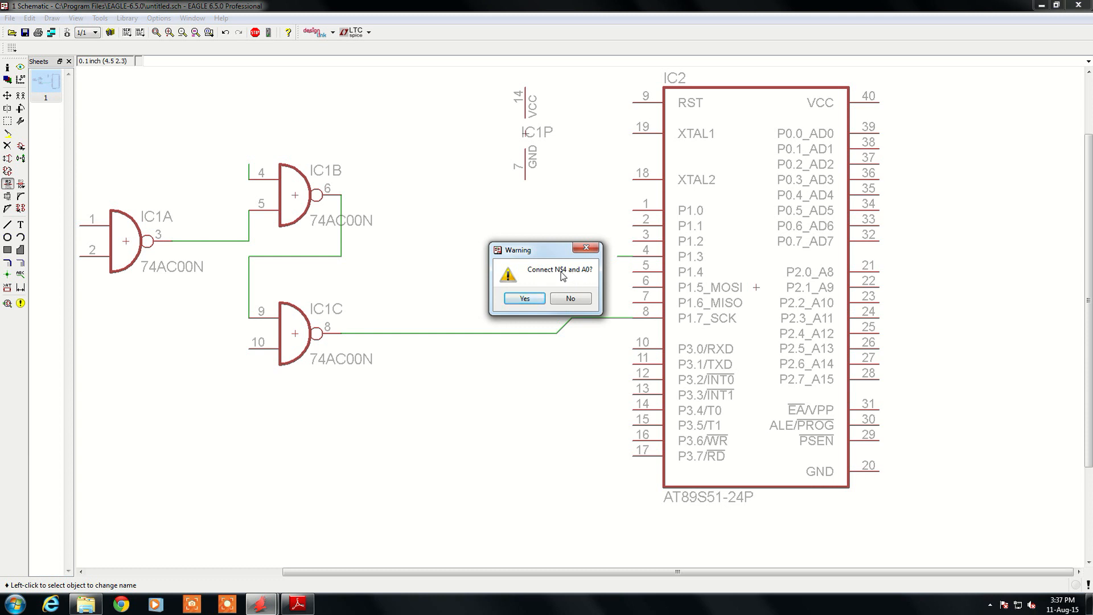
click(525, 299)
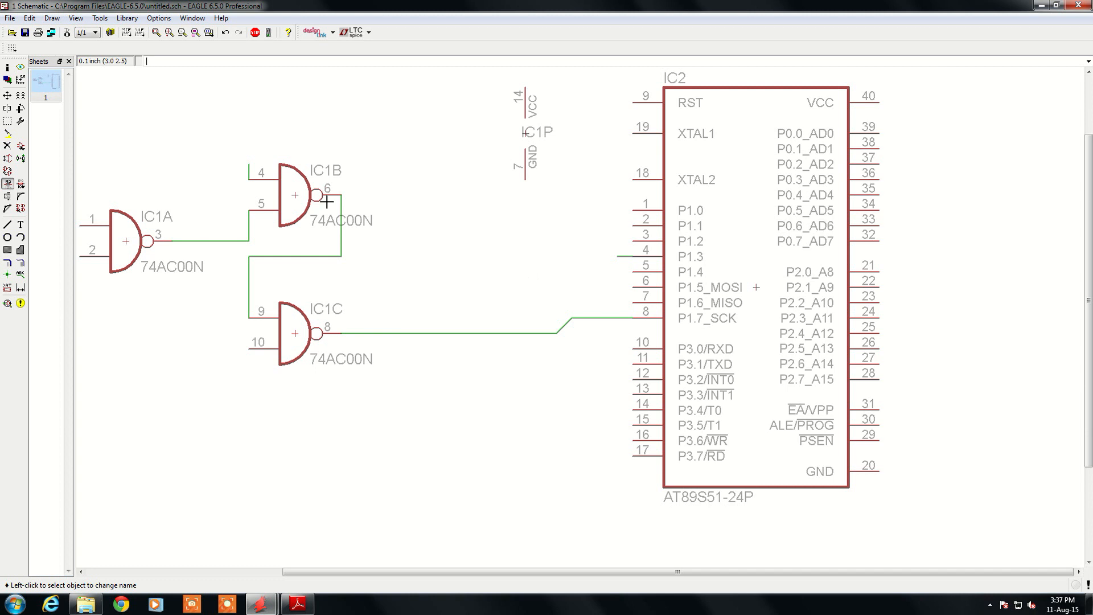
click(22, 69)
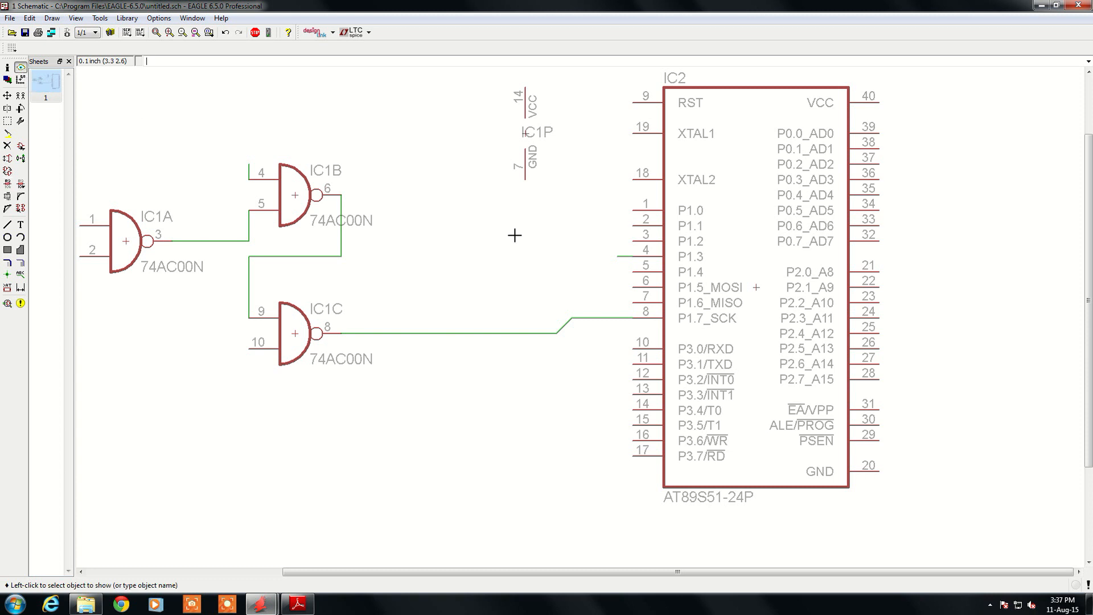
click(622, 258)
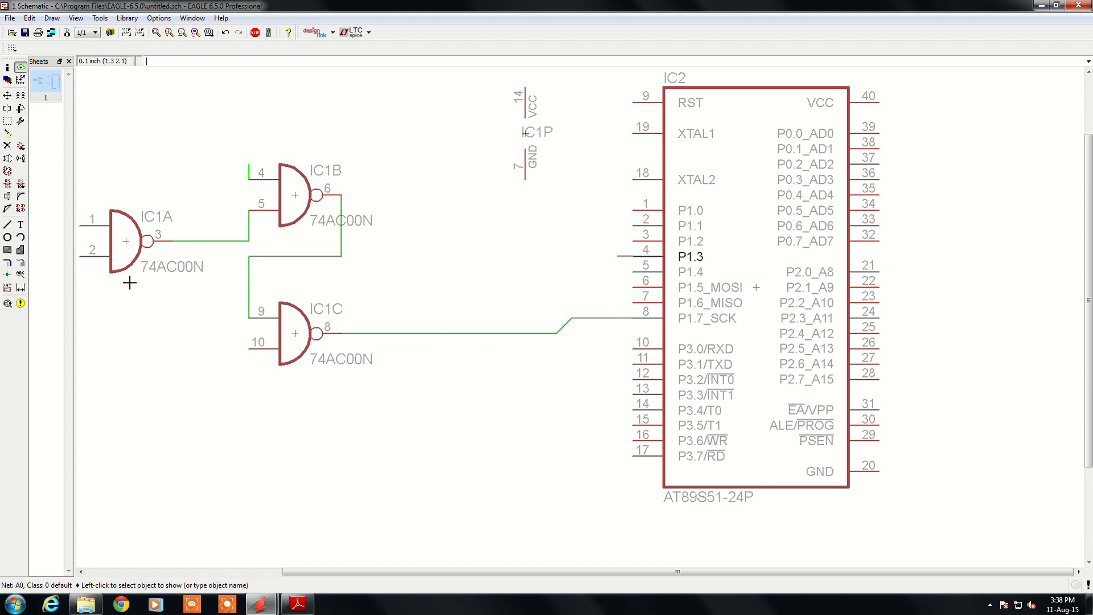
Place A0 net labels on the stubs at pin 4 (P1.3) of the microcontroller and input pin 4 of gate IC1B.
click(20, 277)
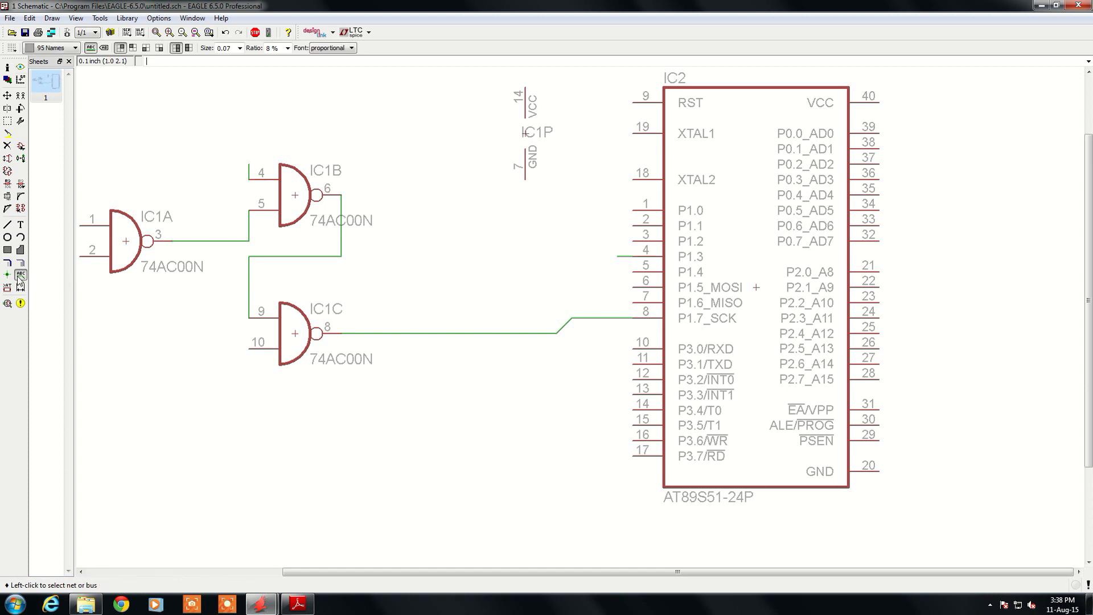
click(612, 256)
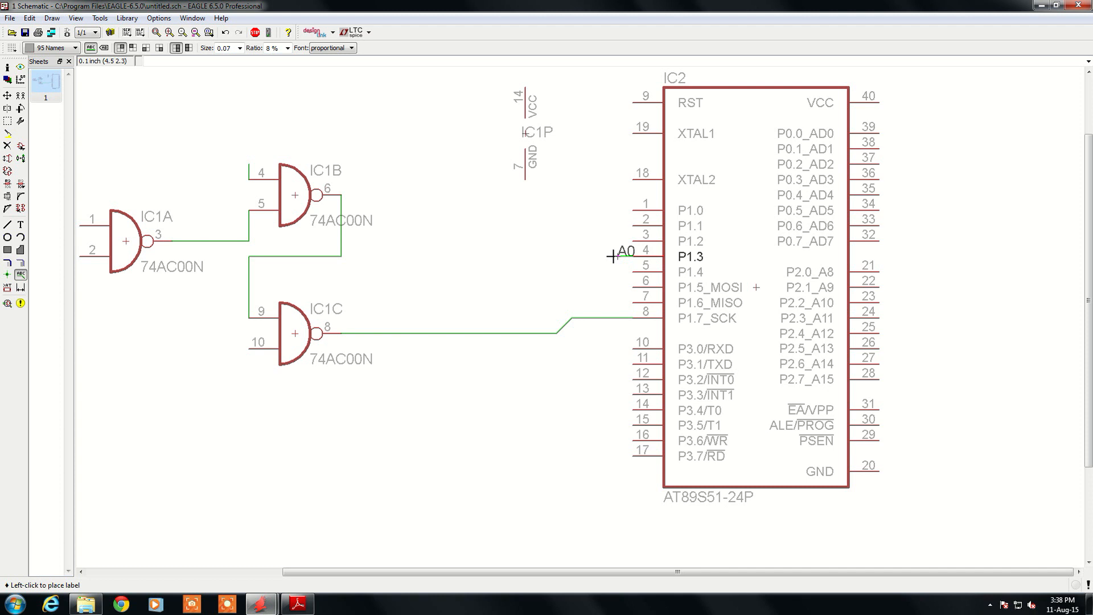
click(612, 256)
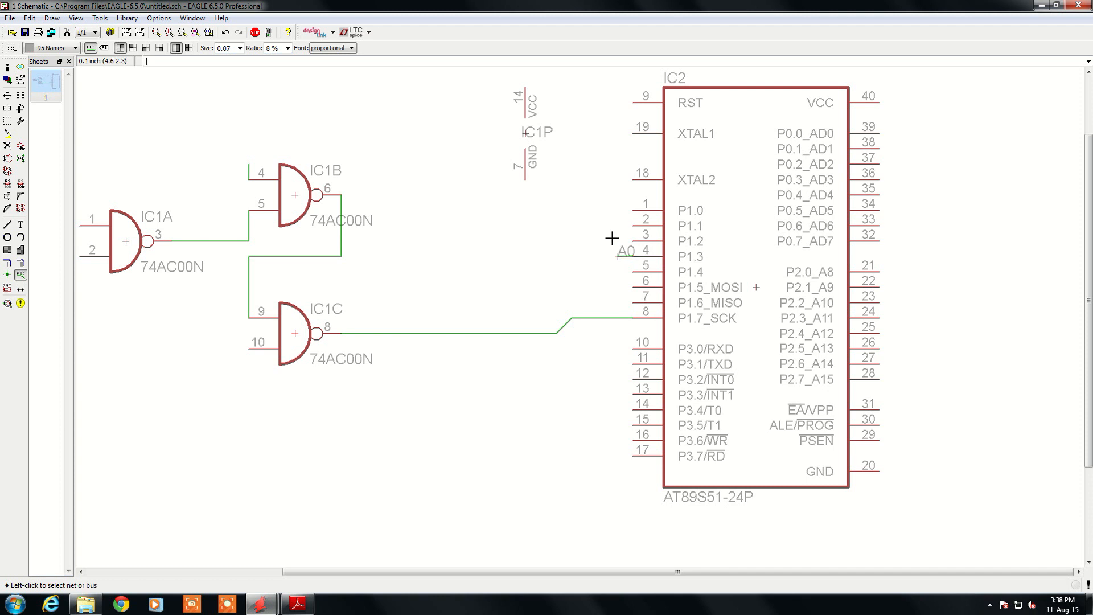
click(247, 167)
click(249, 165)
scroll(440, 226, down, 1)
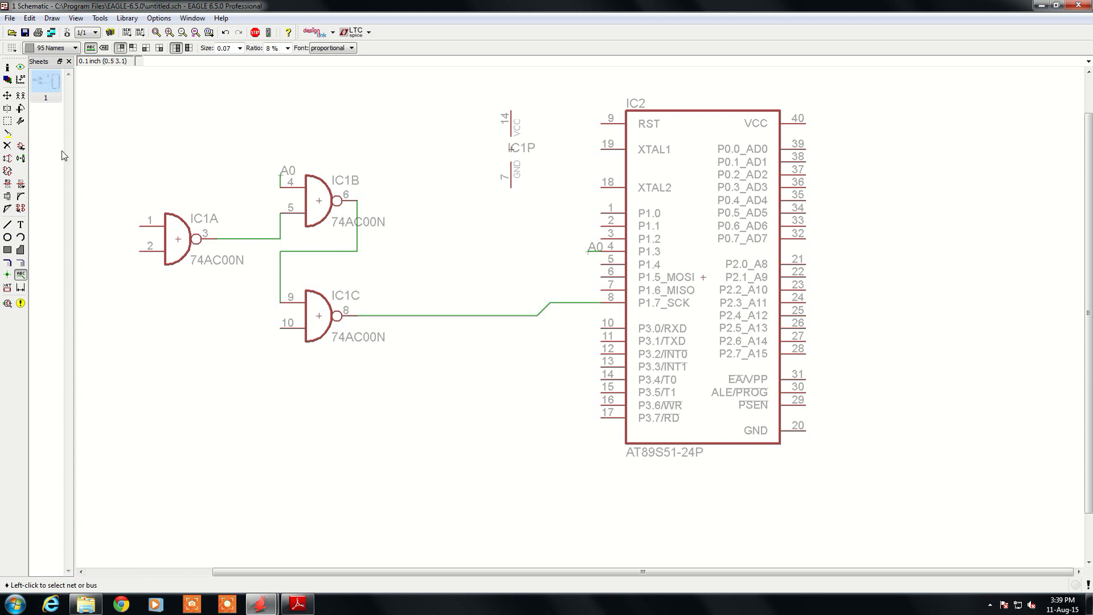
Add a GND supply symbol from the supply1 library directly onto pin 7 of the IC1P power gate.
click(21, 147)
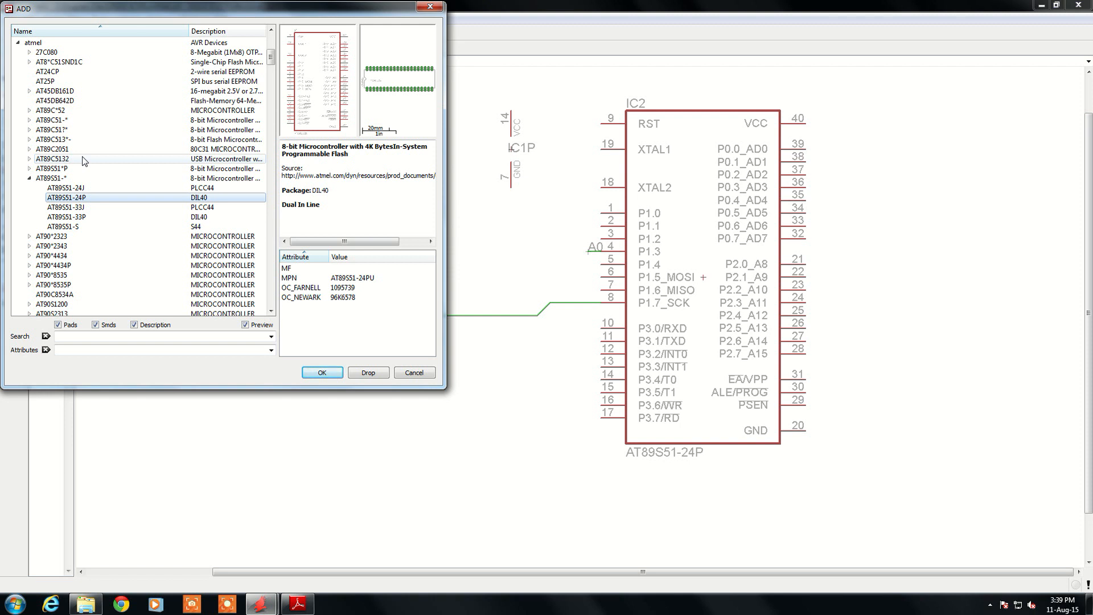
click(18, 42)
scroll(59, 143, down, 18)
scroll(74, 183, down, 18)
scroll(74, 184, down, 18)
scroll(74, 185, down, 9)
scroll(74, 188, down, 6)
scroll(74, 188, up, 6)
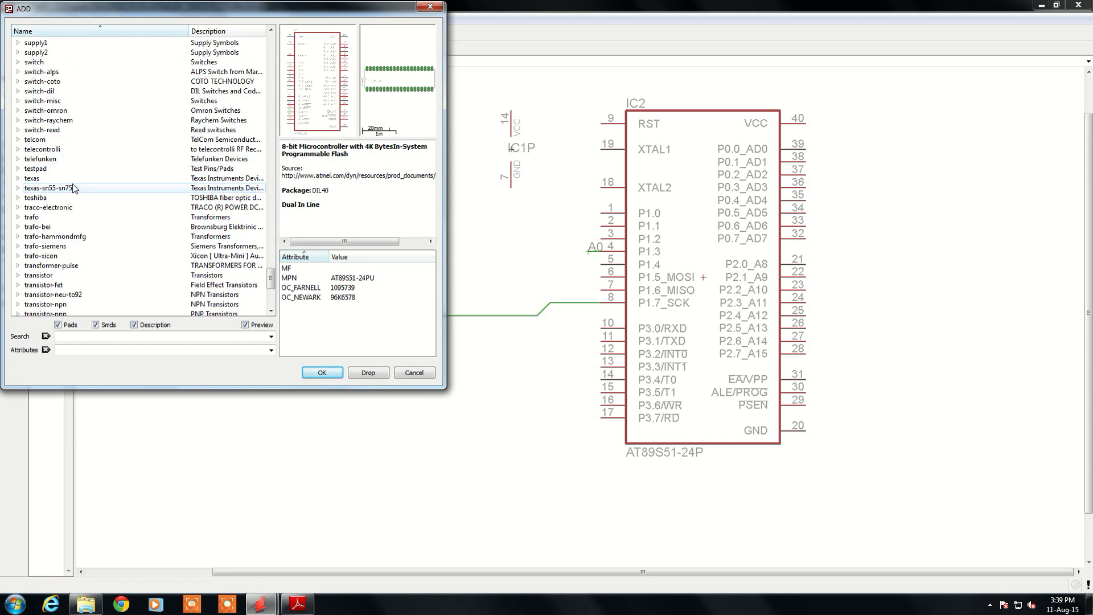
click(17, 44)
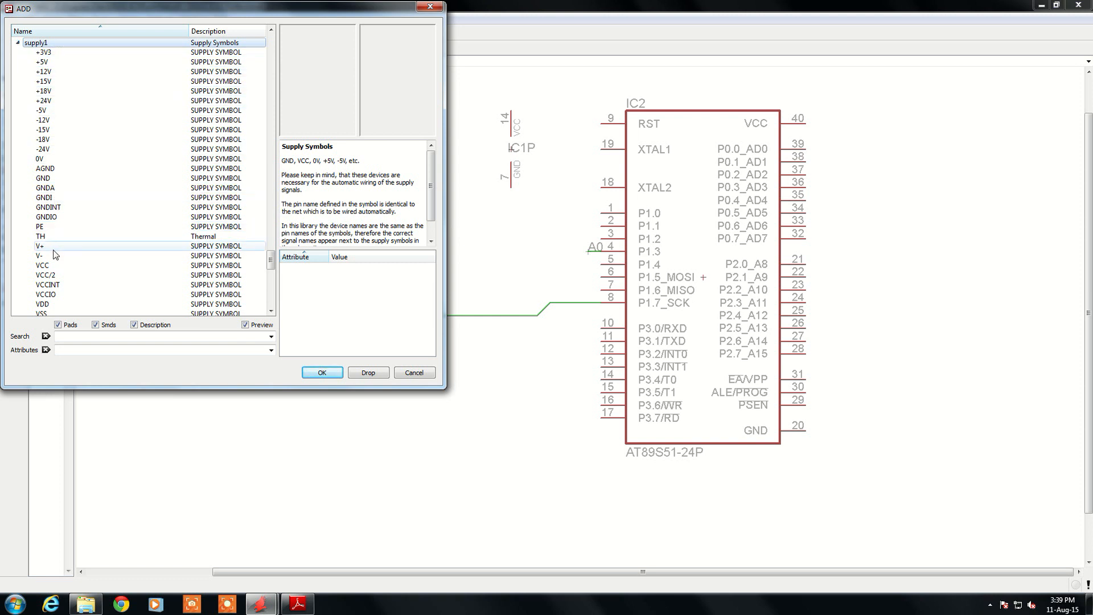
click(49, 179)
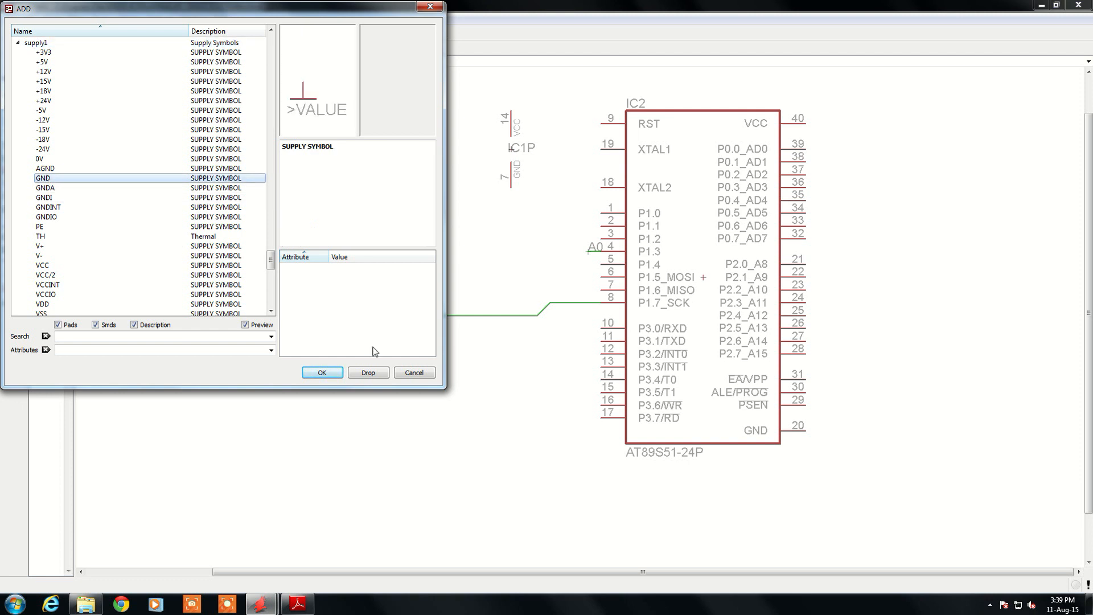
click(322, 373)
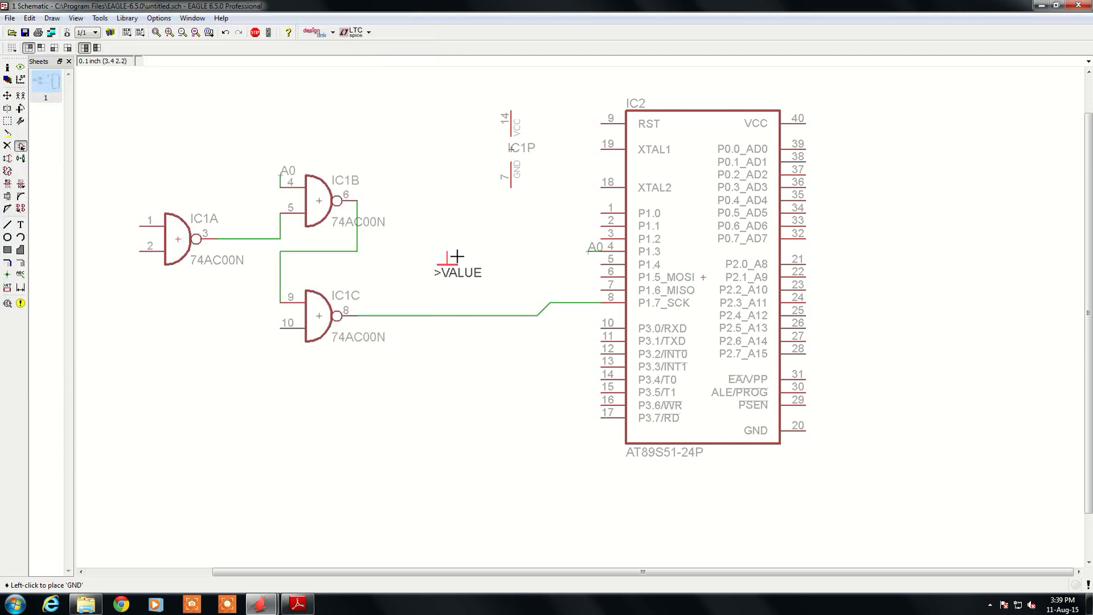
scroll(508, 223, up, 3)
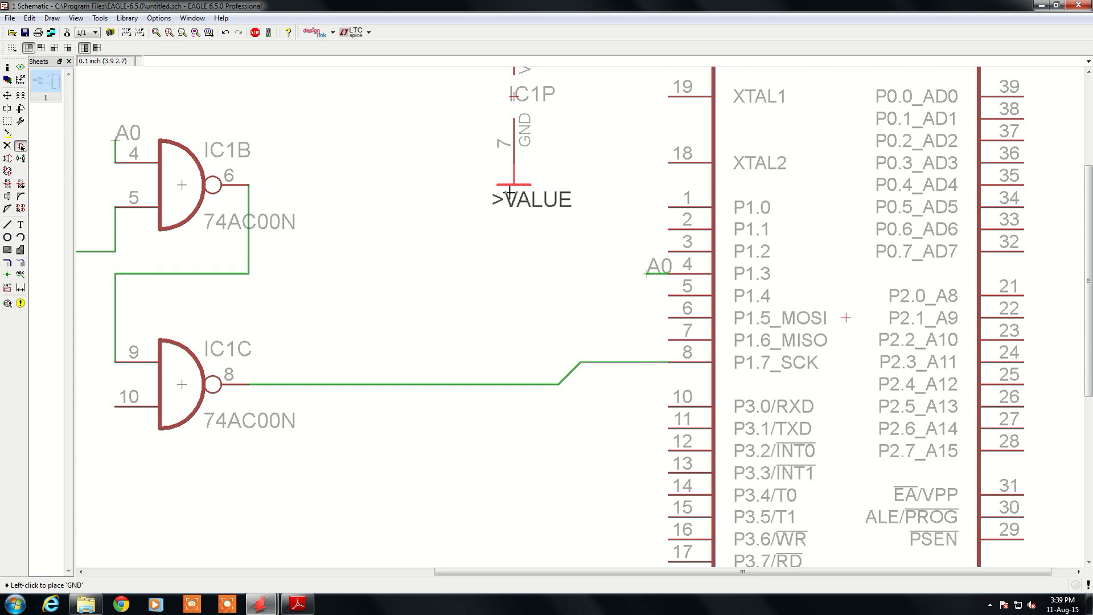
click(513, 184)
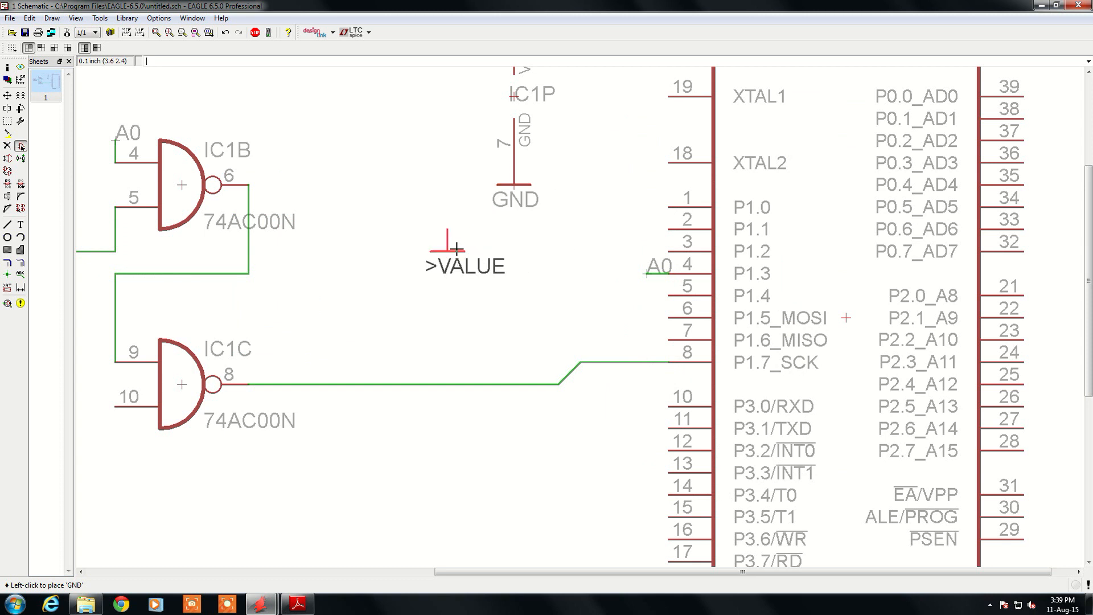
Place a second GND supply symbol at pin 20 (GND) of the AT89S51-24P.
scroll(447, 245, down, 1)
scroll(453, 224, down, 1)
scroll(708, 430, up, 3)
click(741, 402)
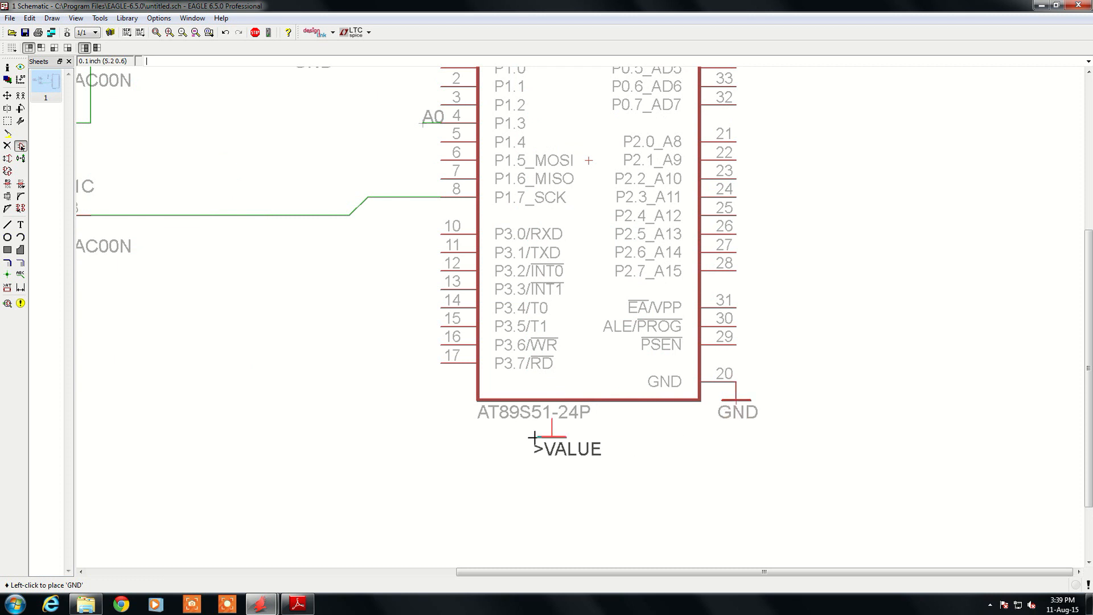
Move both GND symbols slightly down from IC1P pin 7 and microcontroller pin 20 so short net wires join them.
scroll(640, 445, down, 2)
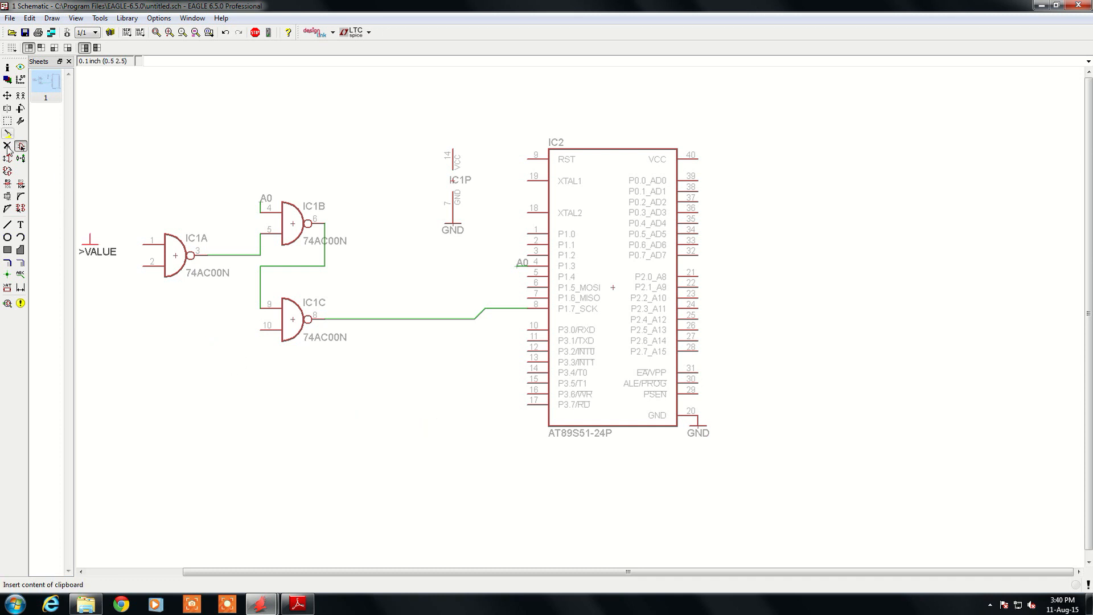
click(9, 96)
click(445, 232)
click(446, 242)
click(697, 431)
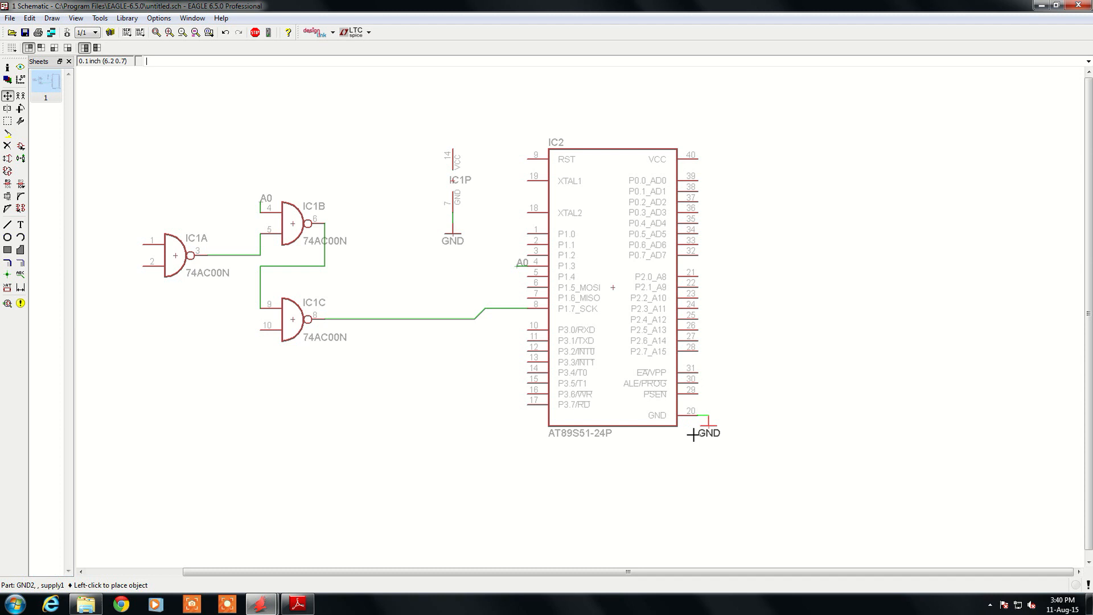
click(691, 444)
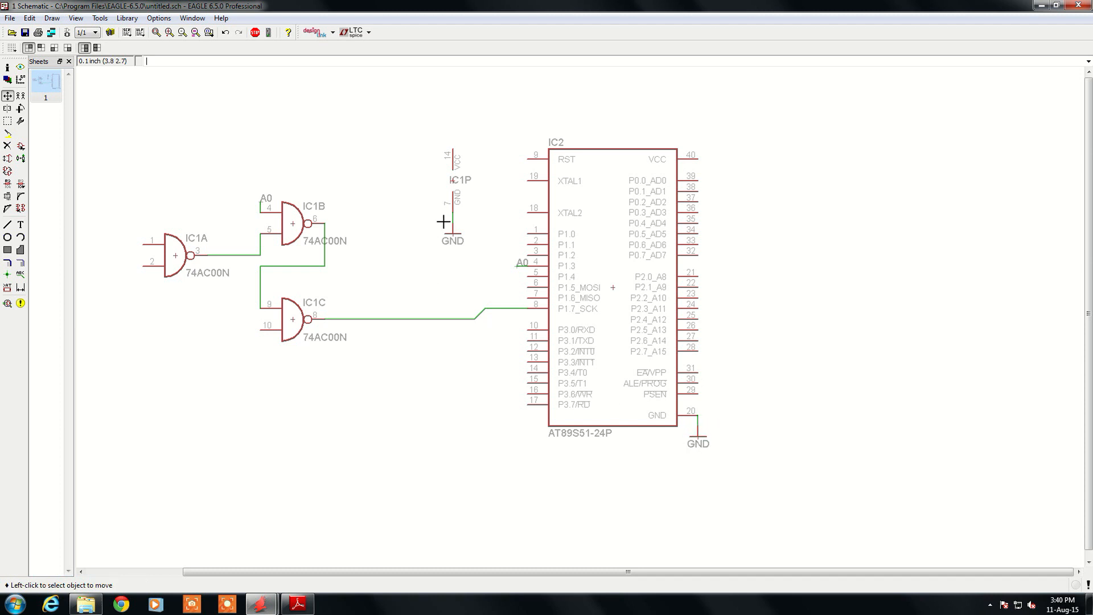
Highlight the GND net from the wire under IC1P and check the net names of both ground wires.
scroll(446, 228, up, 3)
scroll(430, 236, down, 1)
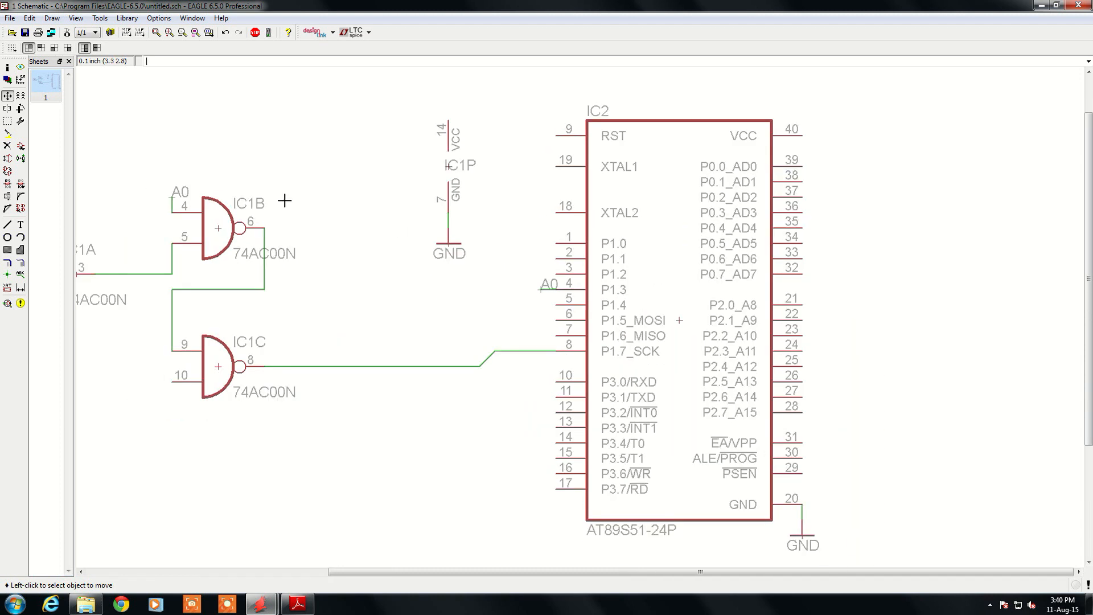
click(20, 67)
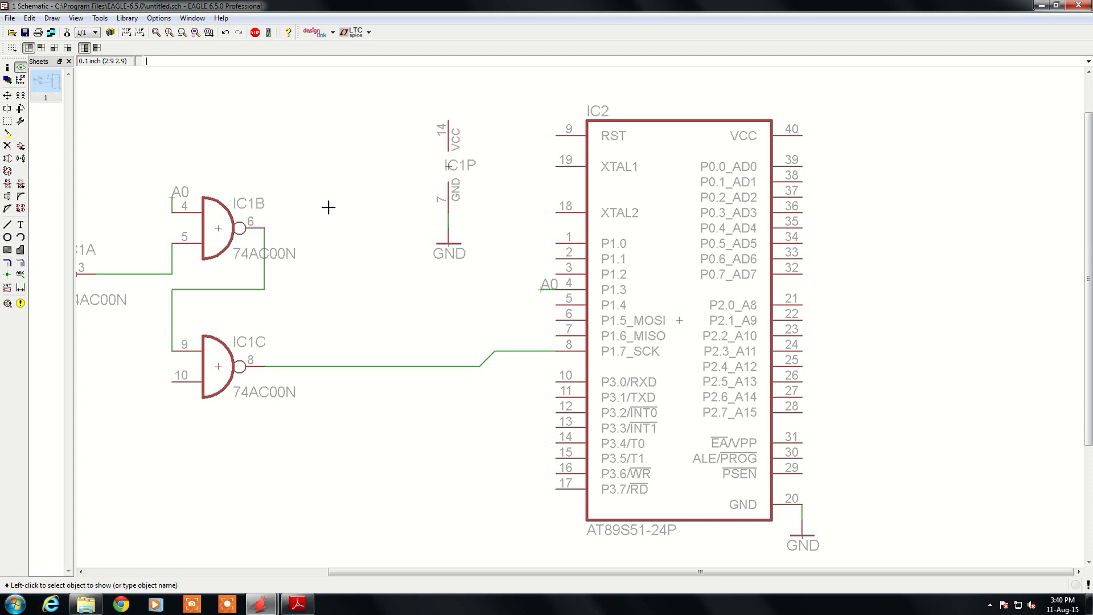
click(448, 220)
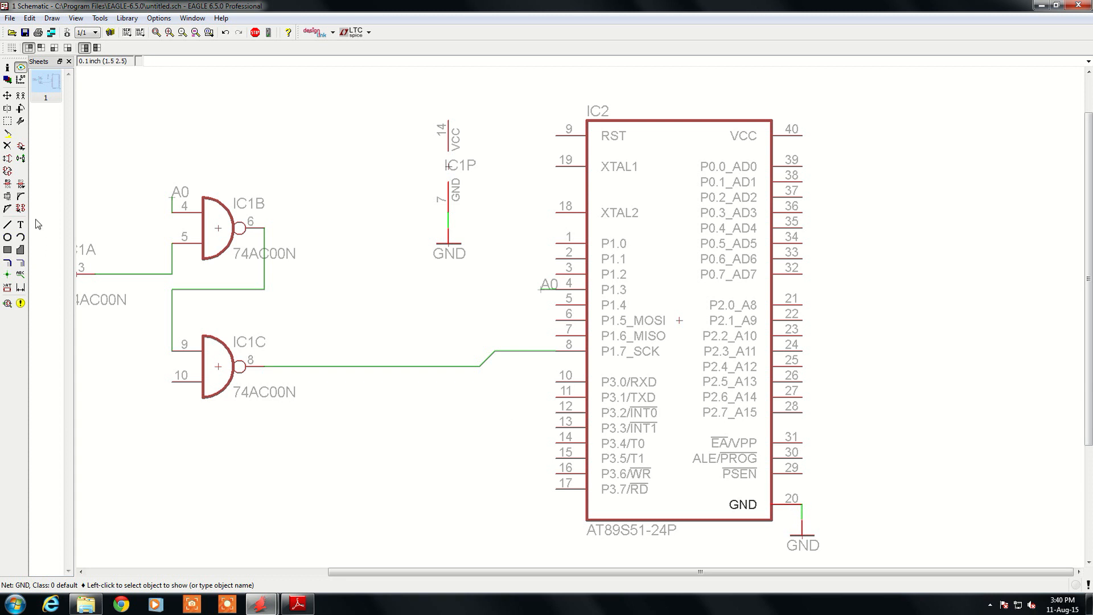
click(8, 183)
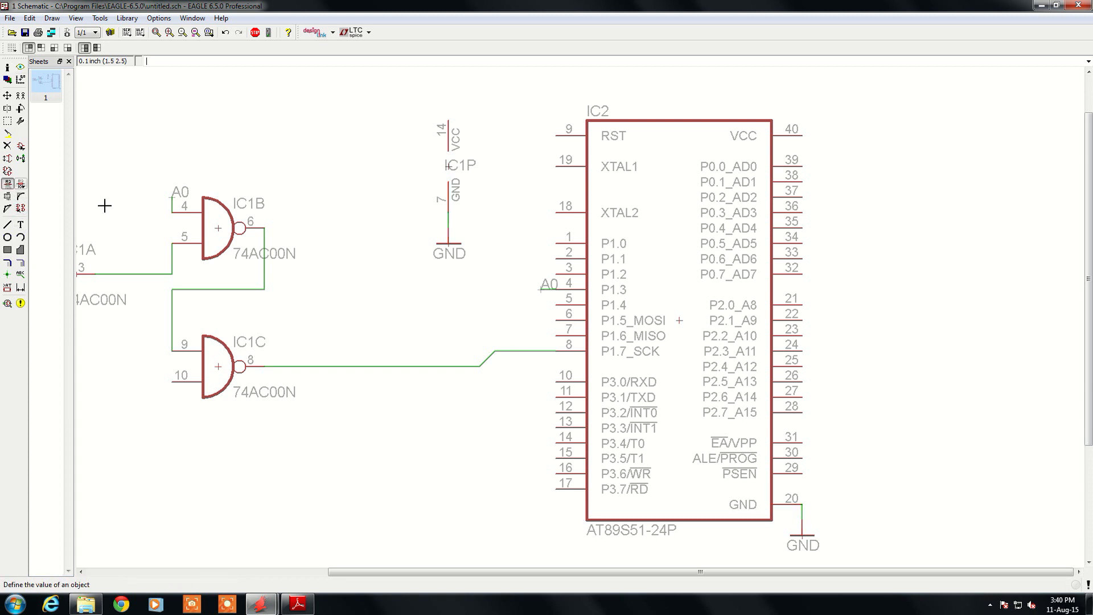
click(442, 222)
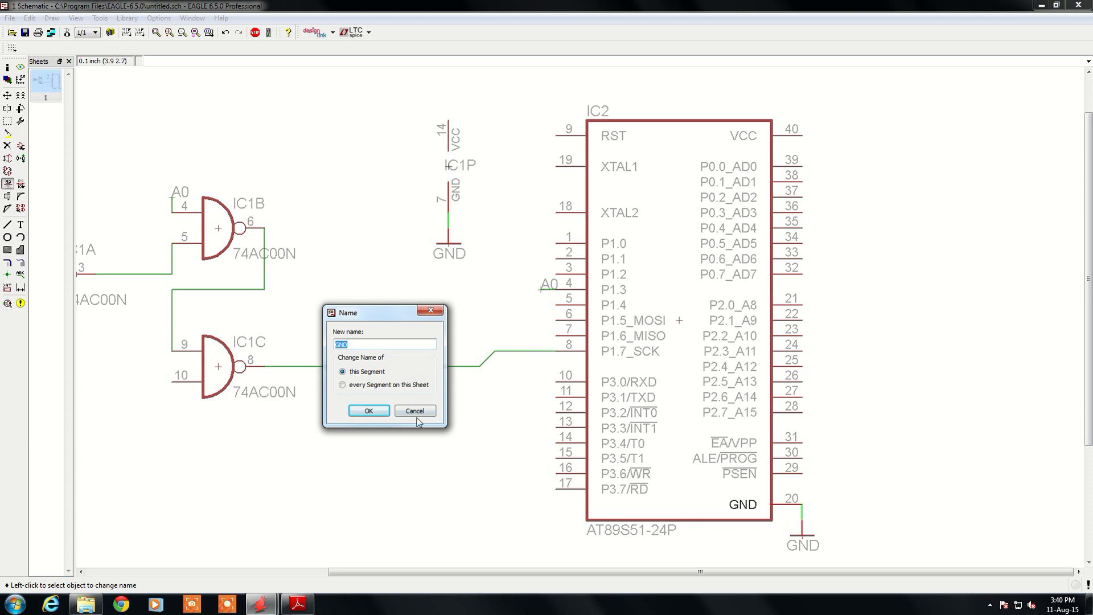
click(431, 312)
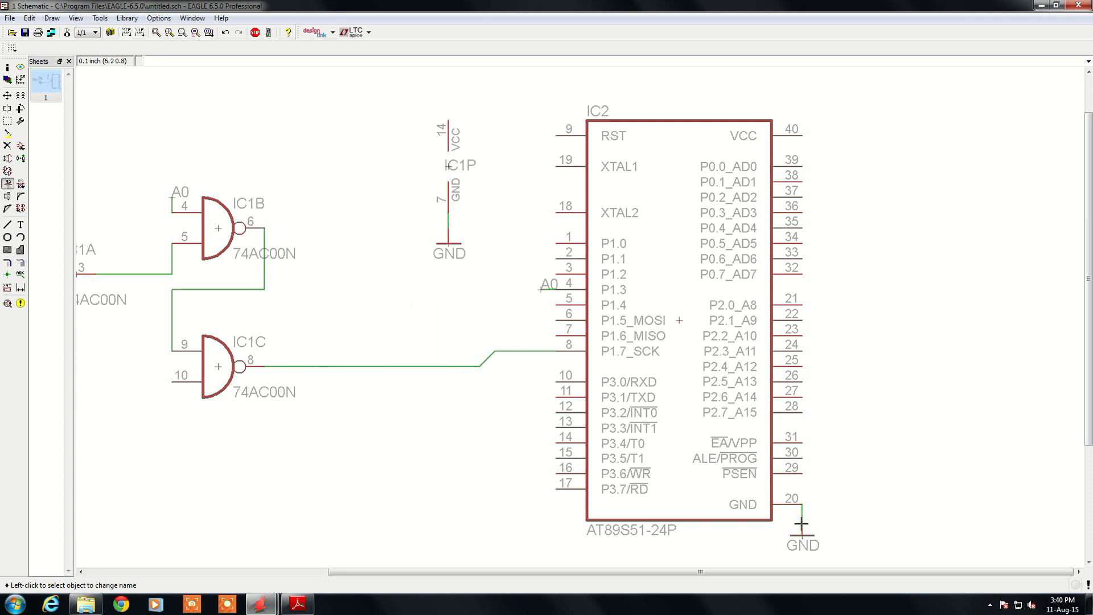
click(428, 312)
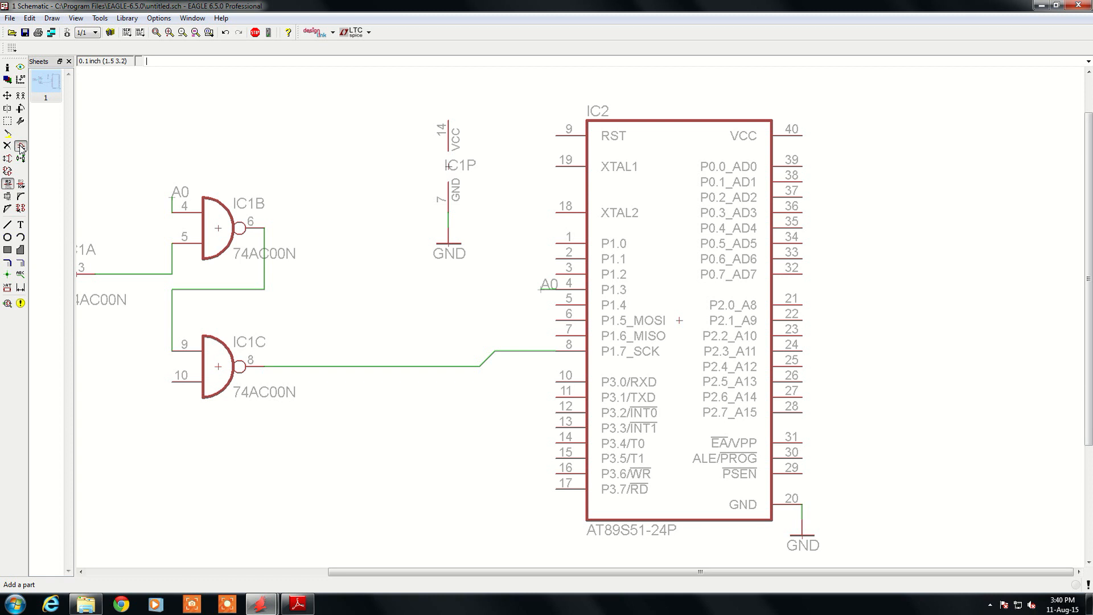
Add +5V supply symbols from the supply1 library to pin 14 of IC1P and pin 40 (VCC) of the AT89S51-24P.
click(21, 147)
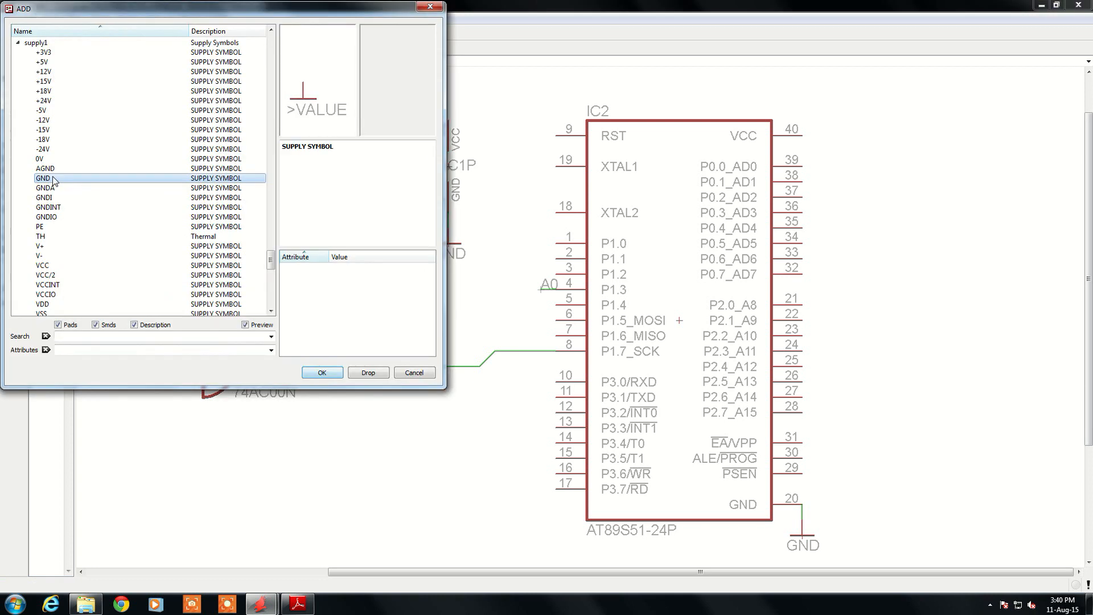
click(51, 64)
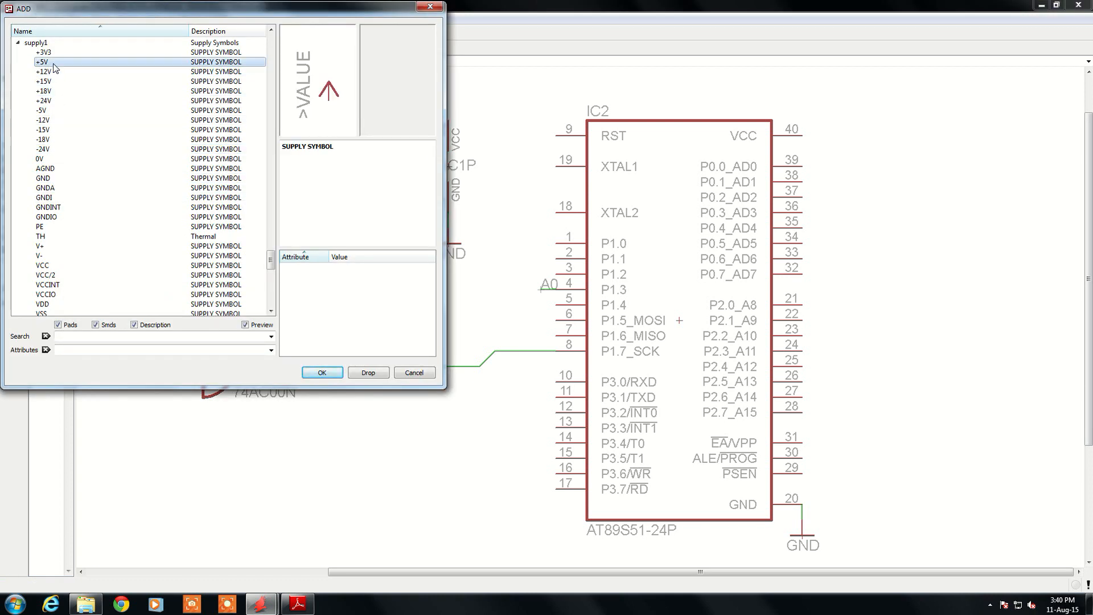
click(318, 372)
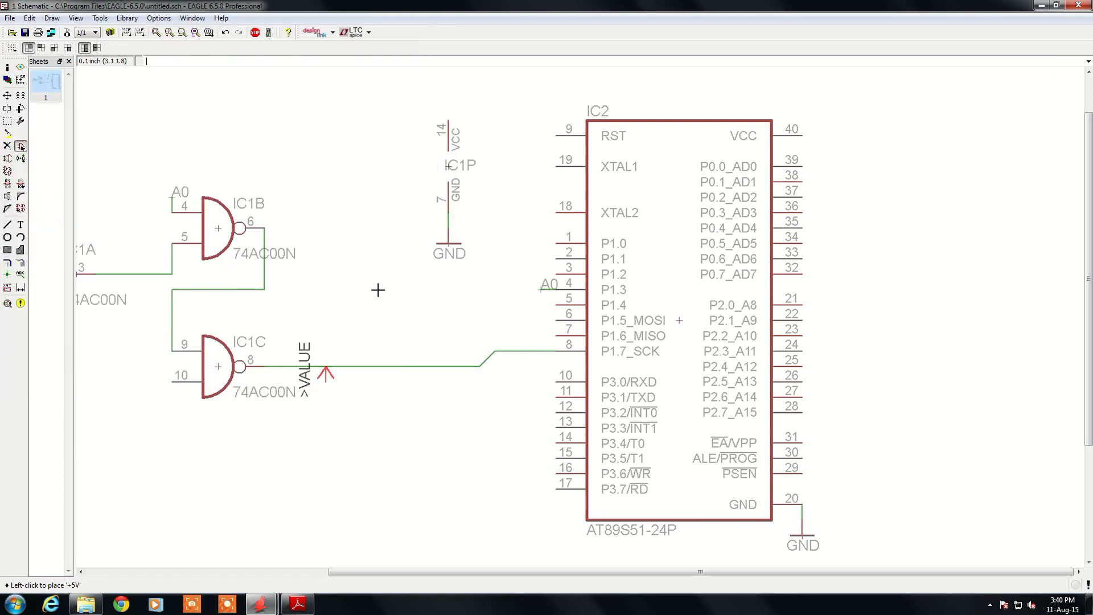
click(449, 111)
click(803, 129)
Move the +5V symbols away from microcontroller pin 40 and above IC1P pin 14 so net wires join them.
click(7, 95)
click(809, 126)
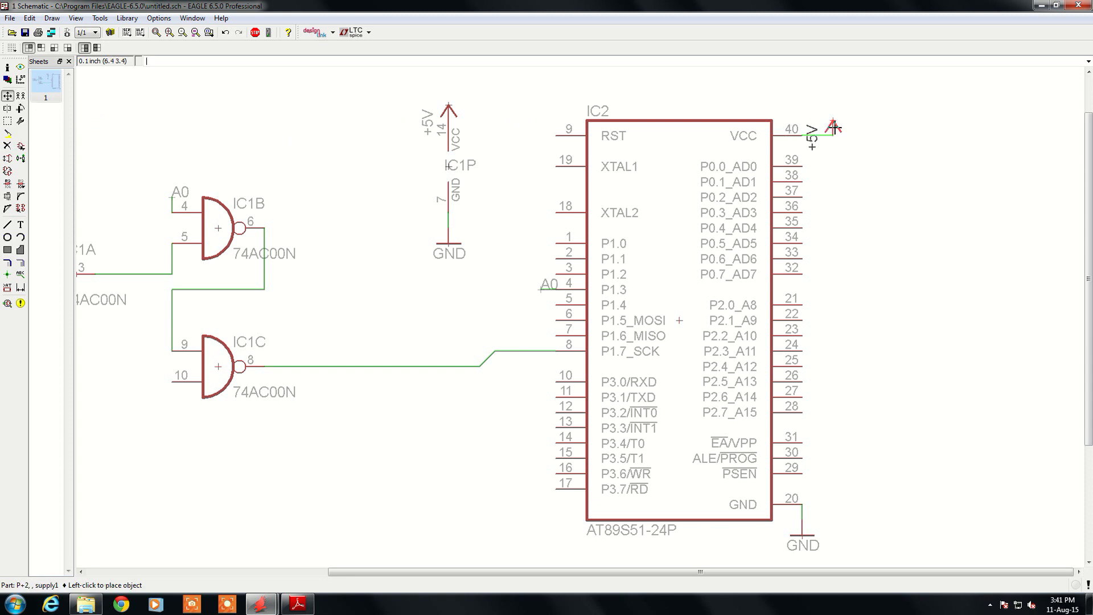
click(854, 125)
click(452, 106)
click(452, 90)
Highlight the +5V net from the wire above IC1P pin 14 to check its connections.
click(21, 80)
click(21, 66)
click(449, 117)
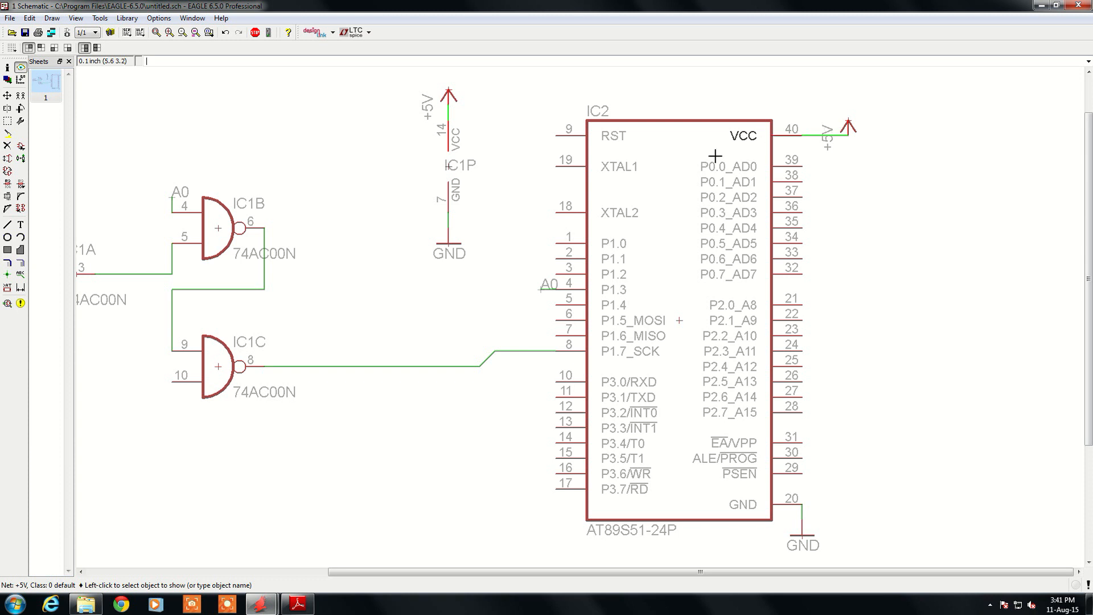
Start adding a part and expand the crystal library in place of the supply1 library.
scroll(555, 165, down, 2)
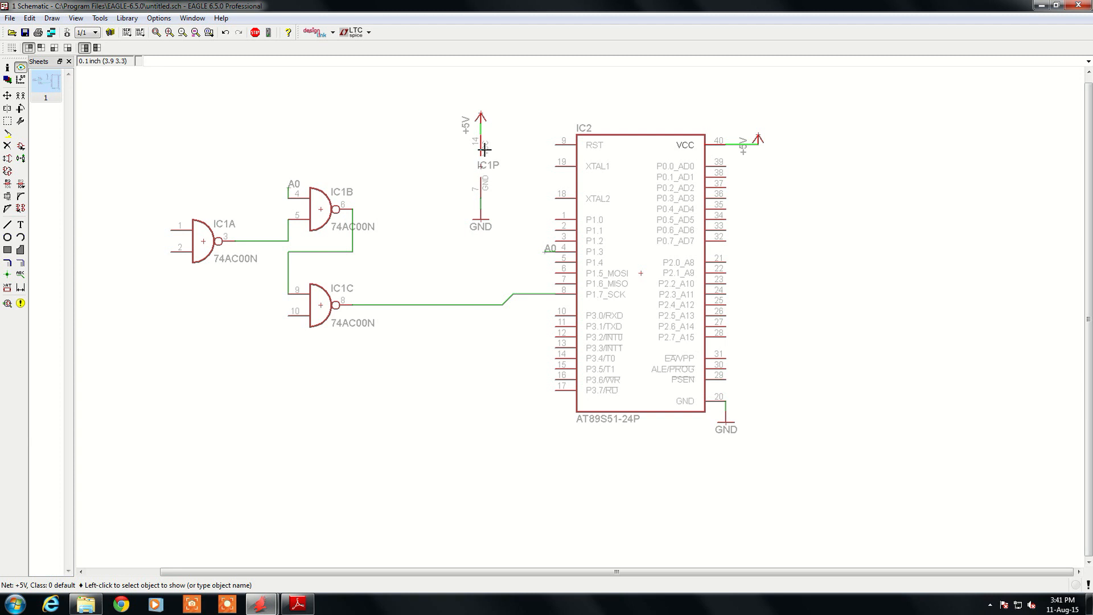
scroll(484, 149, up, 1)
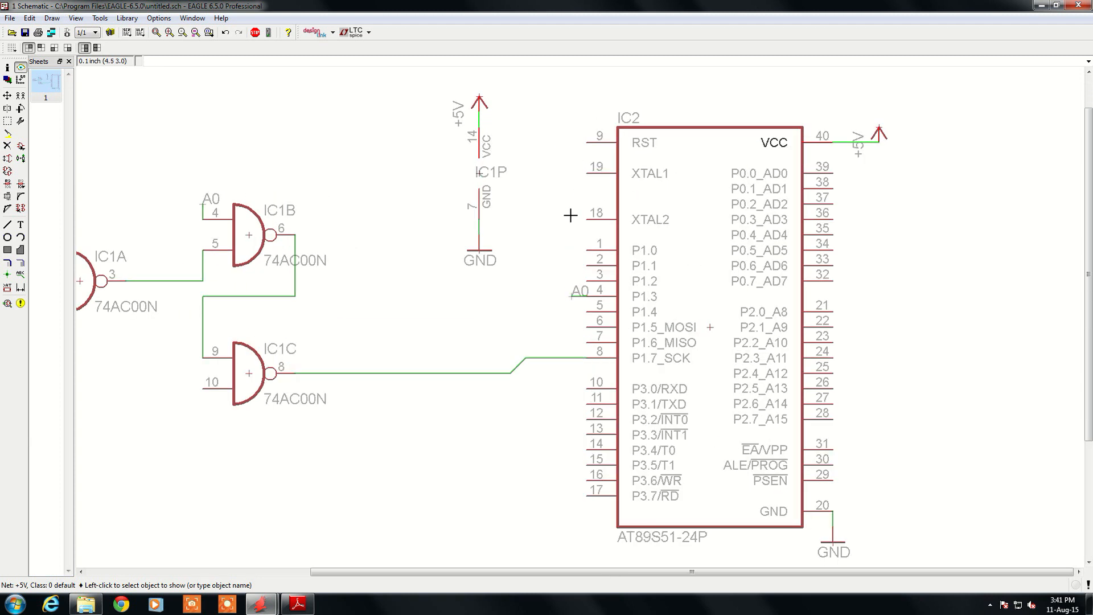
click(21, 147)
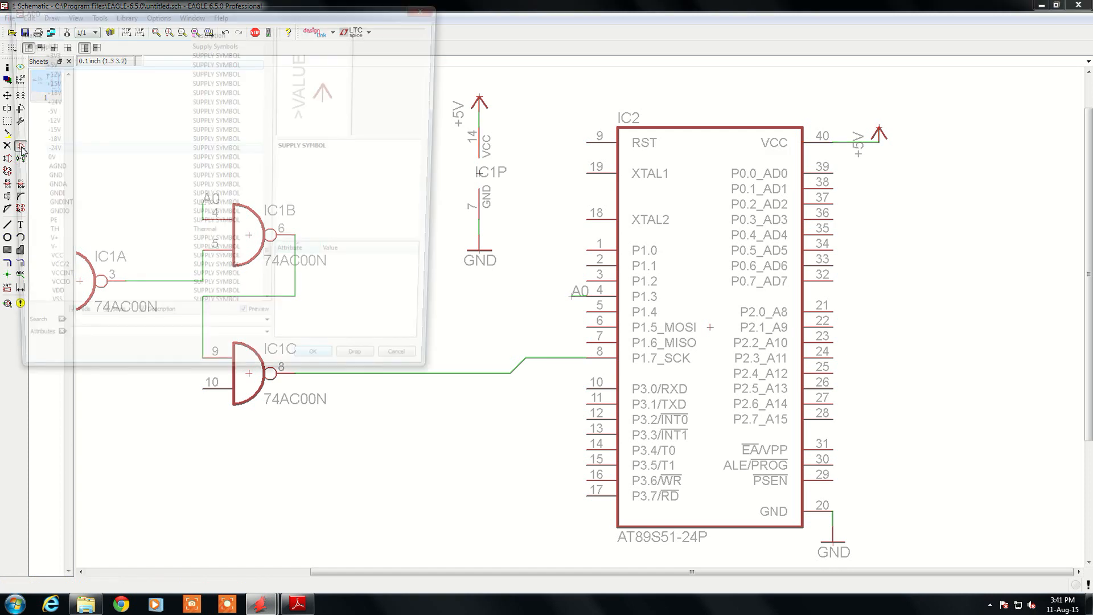
click(17, 42)
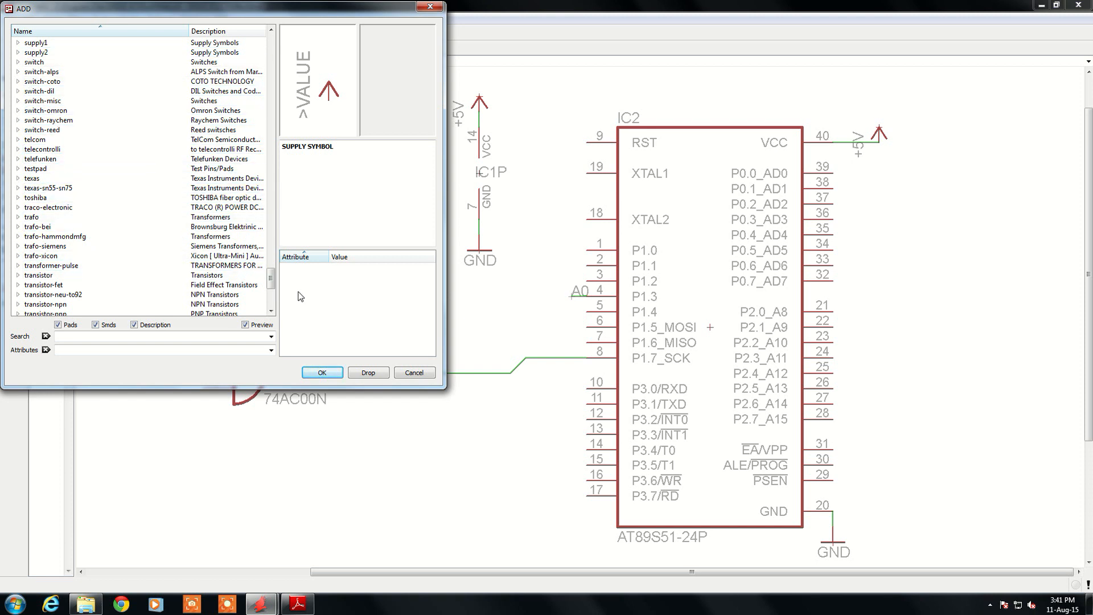
drag(270, 279, 267, 137)
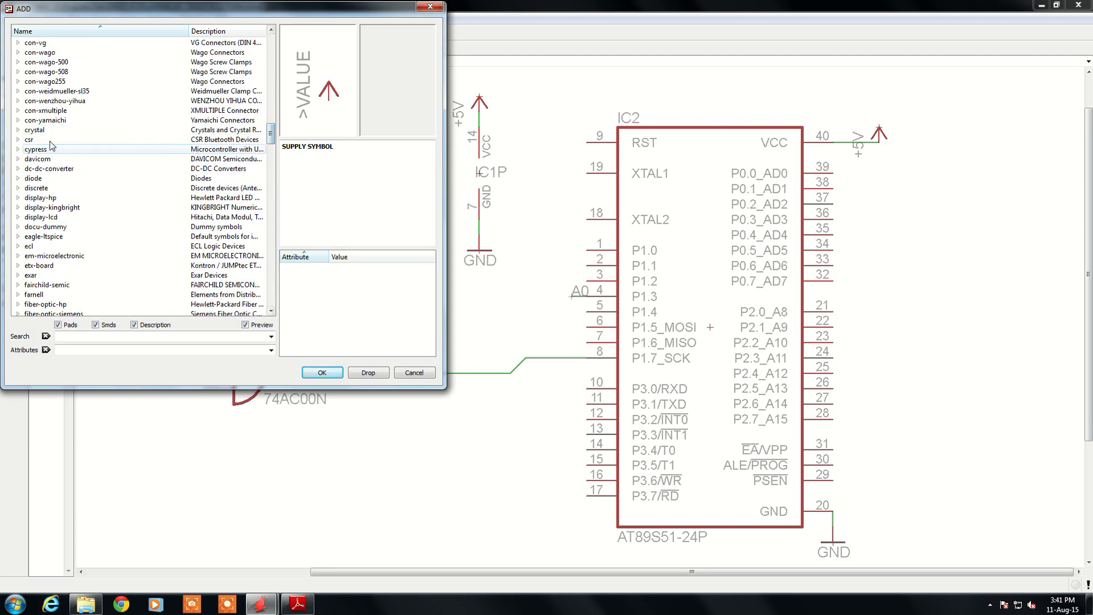
click(18, 130)
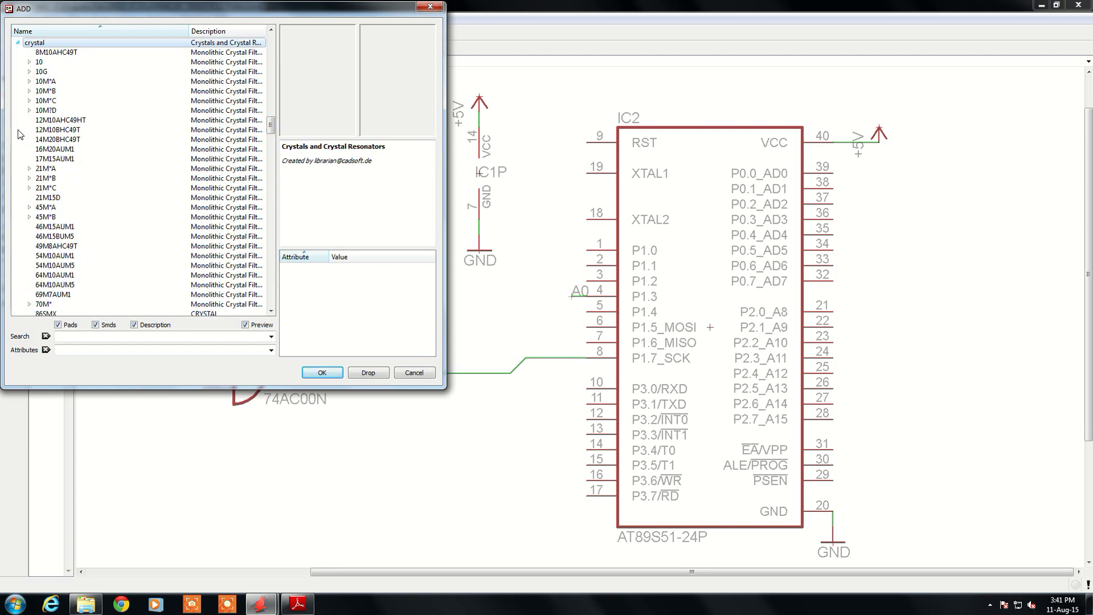
Preview monolithic crystal filters in the crystal library, including 8M10AHC49T, 46M15BUM5 and 64M10AUM1.
click(62, 53)
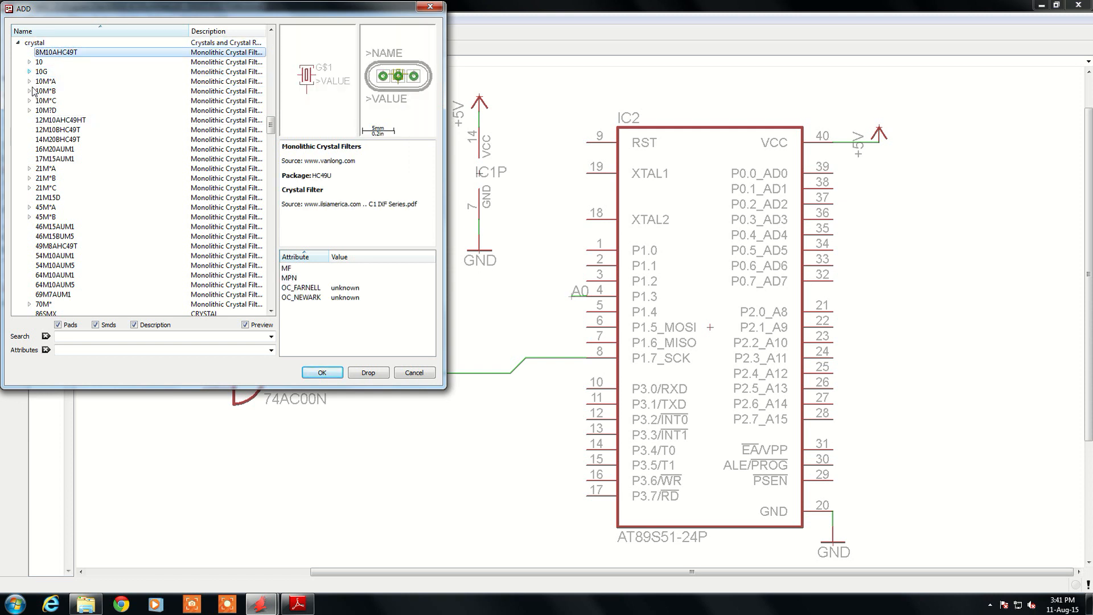
click(67, 237)
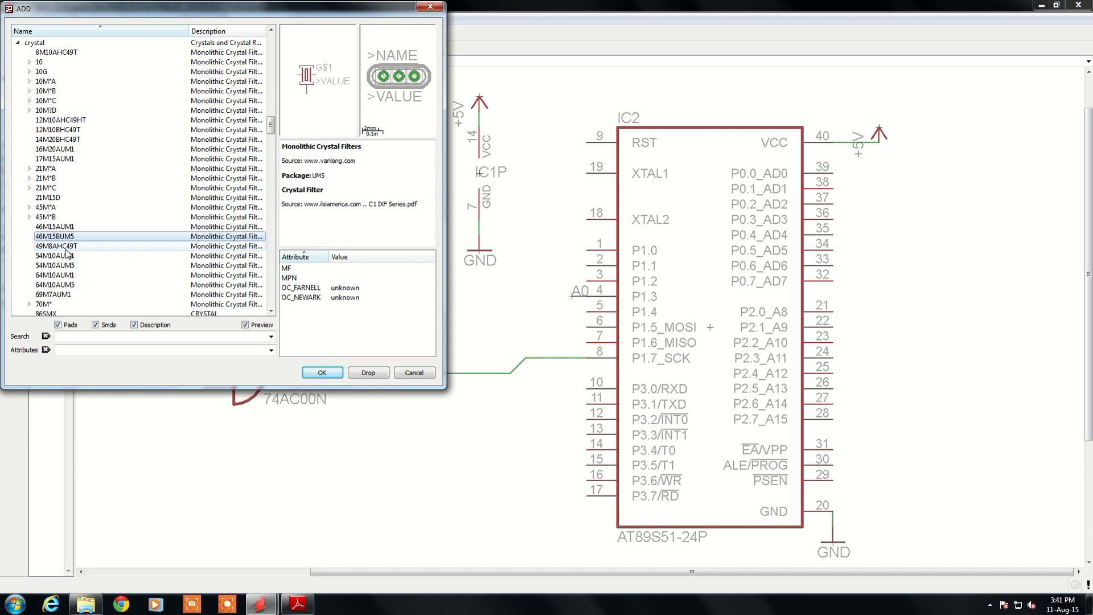
click(66, 247)
click(61, 265)
click(58, 277)
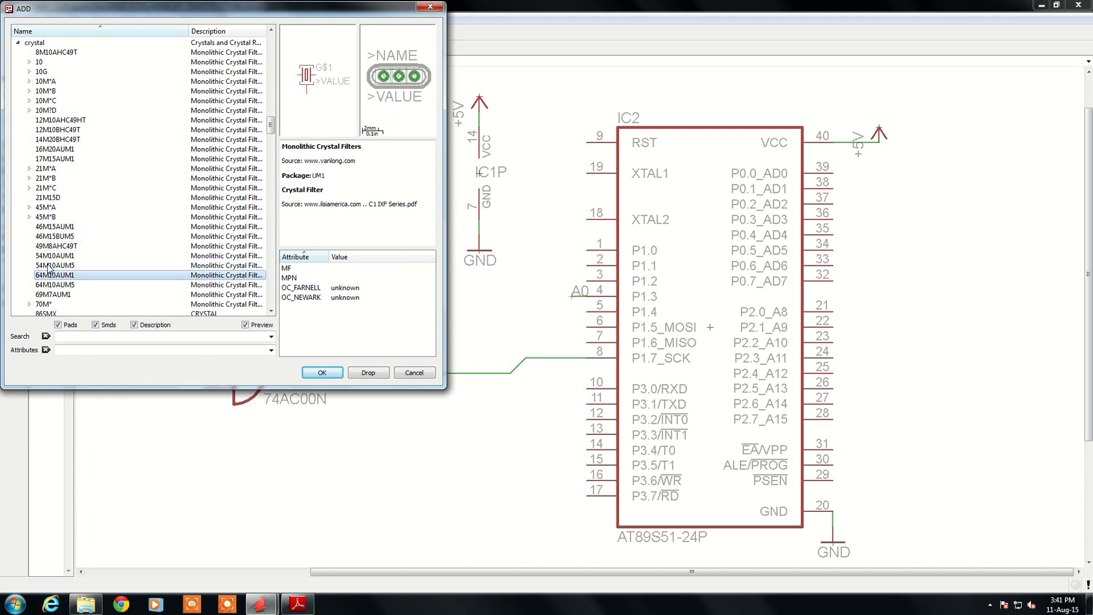
scroll(87, 183, down, 4)
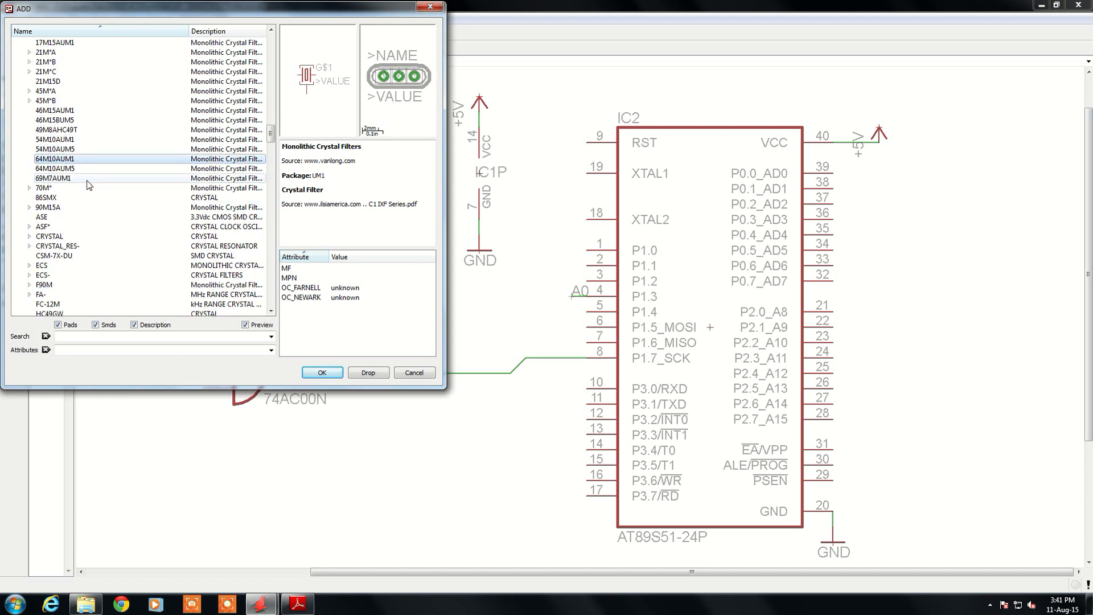
Compare the packages in the CRYSTAL device group and choose CRYSTALHC18U-V for placement.
click(29, 237)
click(89, 112)
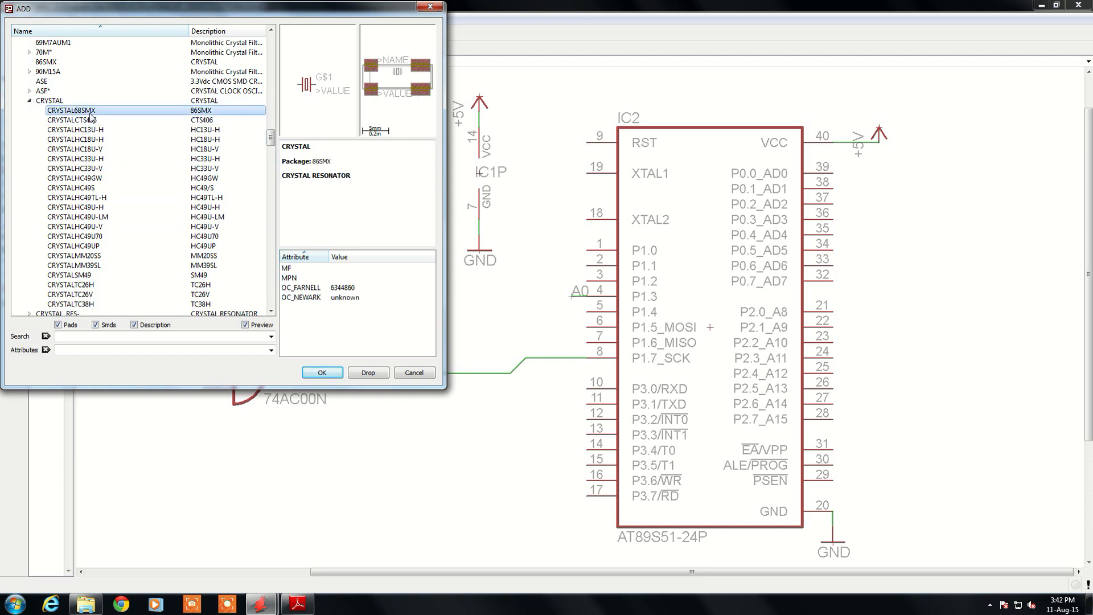
click(91, 120)
click(87, 130)
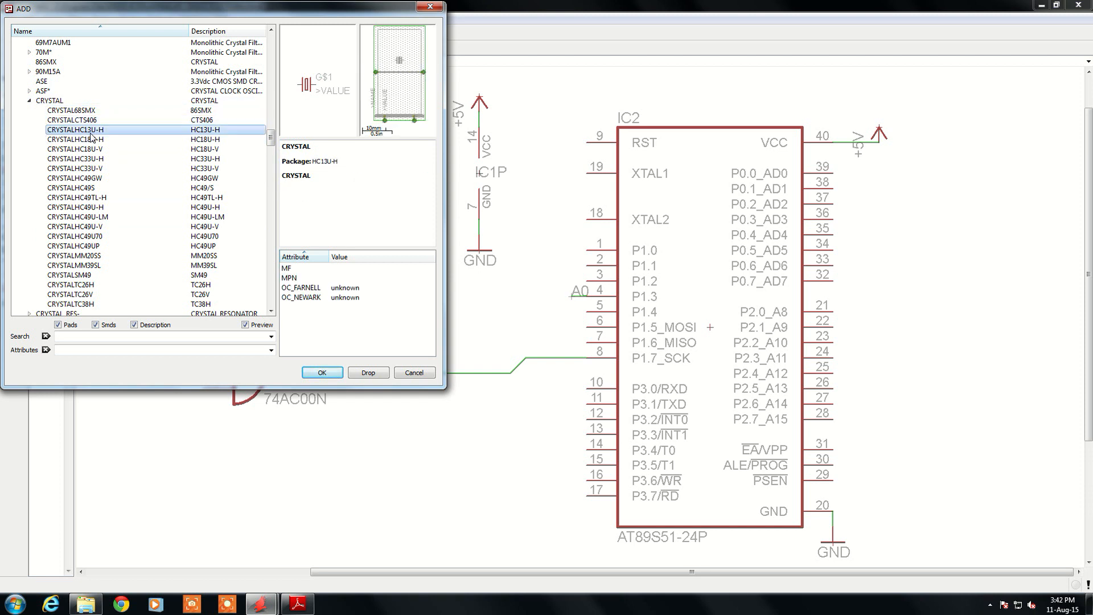
click(83, 143)
click(86, 149)
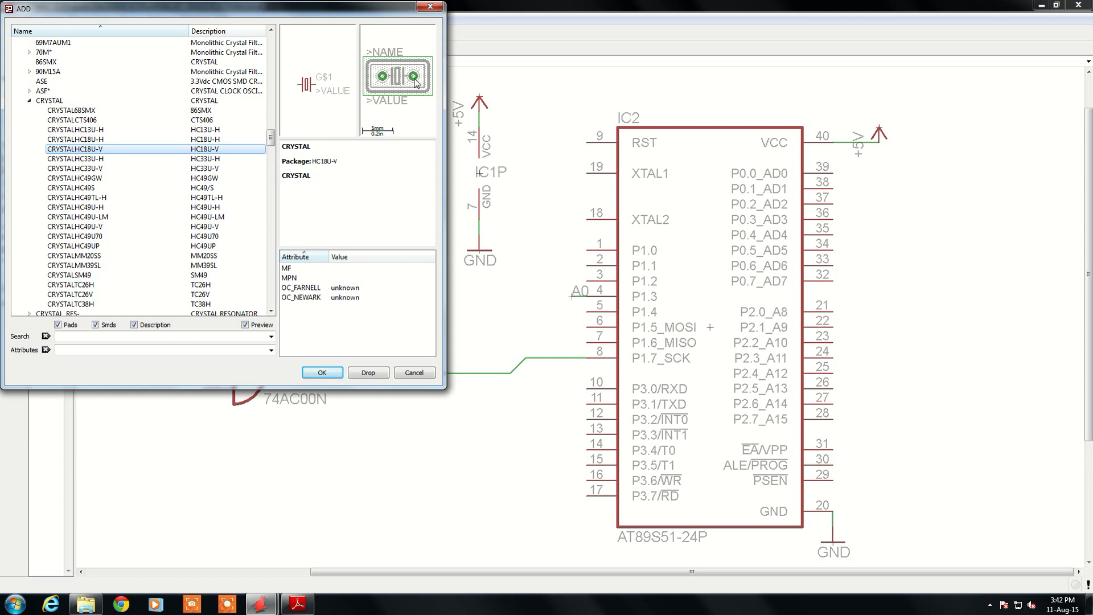
click(322, 373)
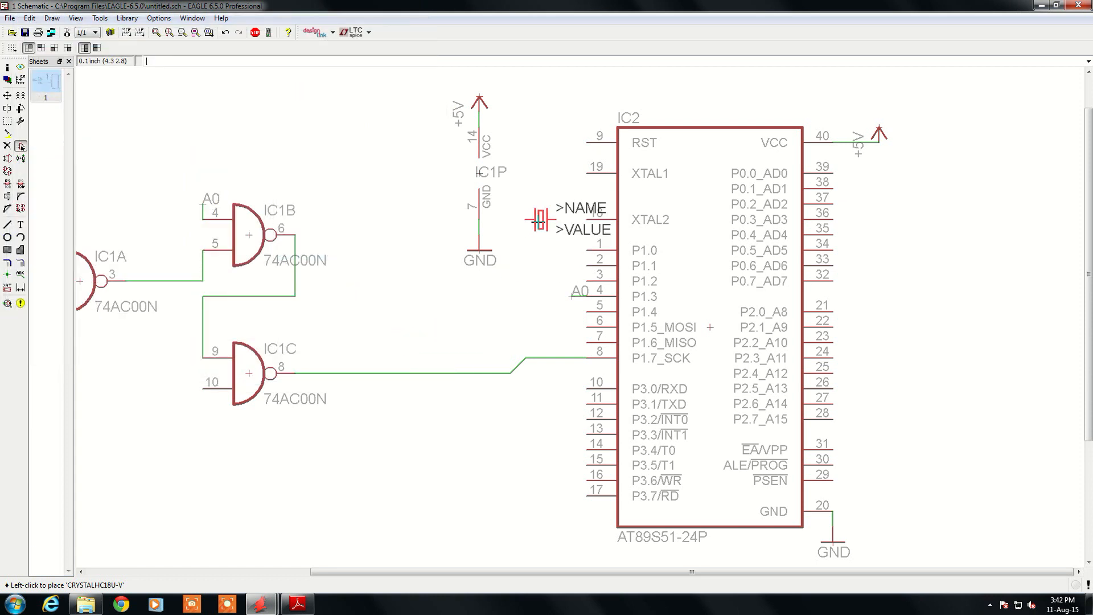
Rotate the crystal upright and place it beside the XTAL1 and XTAL2 pins of the AT89S51-24P.
right_click(536, 216)
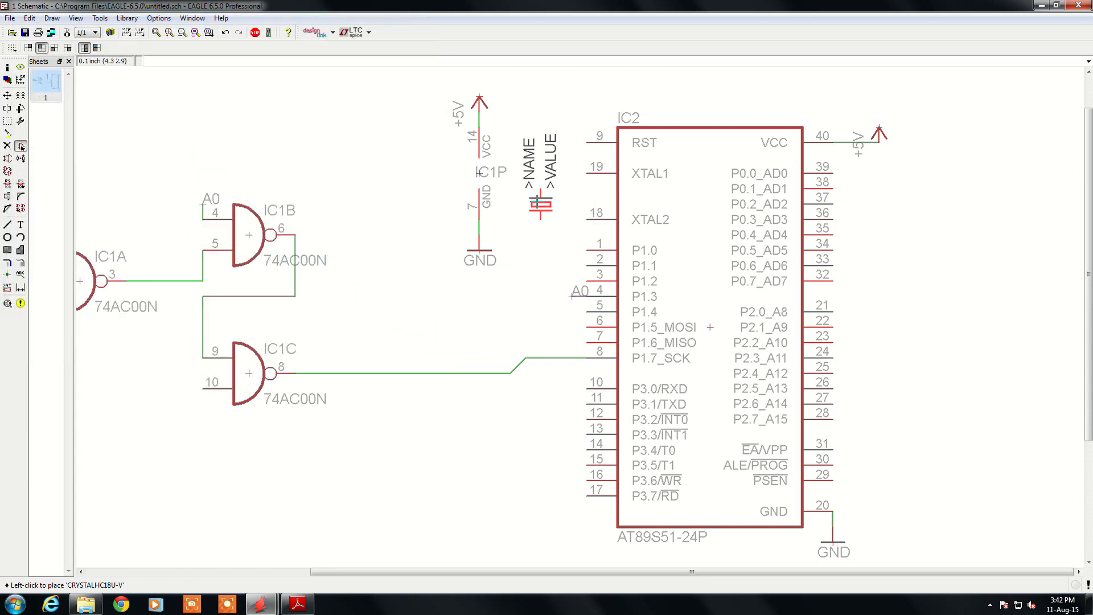
right_click(536, 199)
right_click(536, 199)
right_click(536, 200)
right_click(536, 199)
right_click(535, 199)
right_click(535, 198)
right_click(536, 198)
right_click(535, 198)
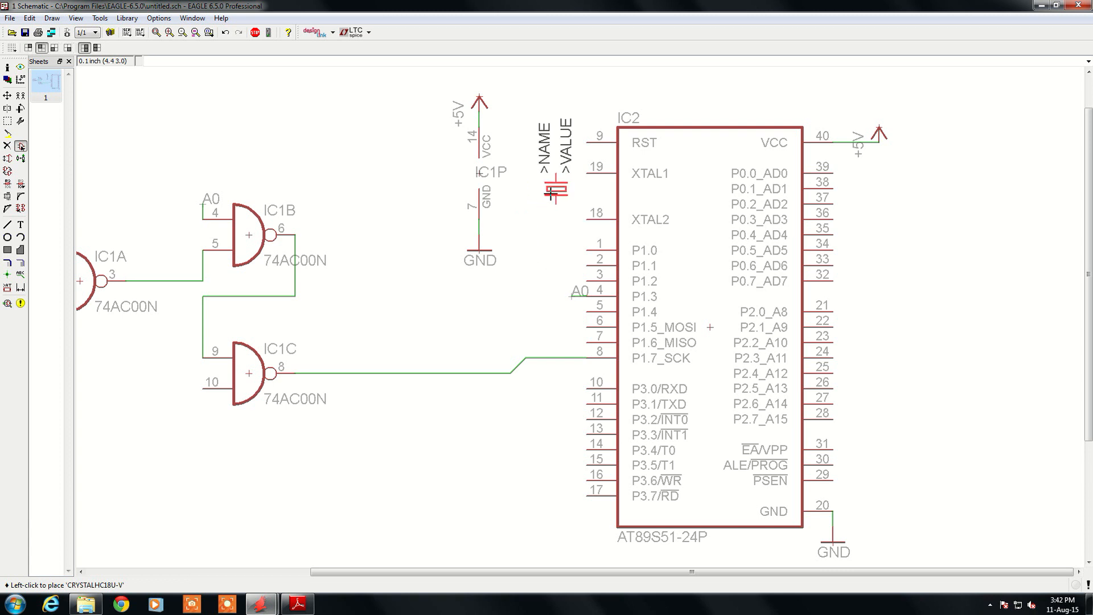
click(556, 188)
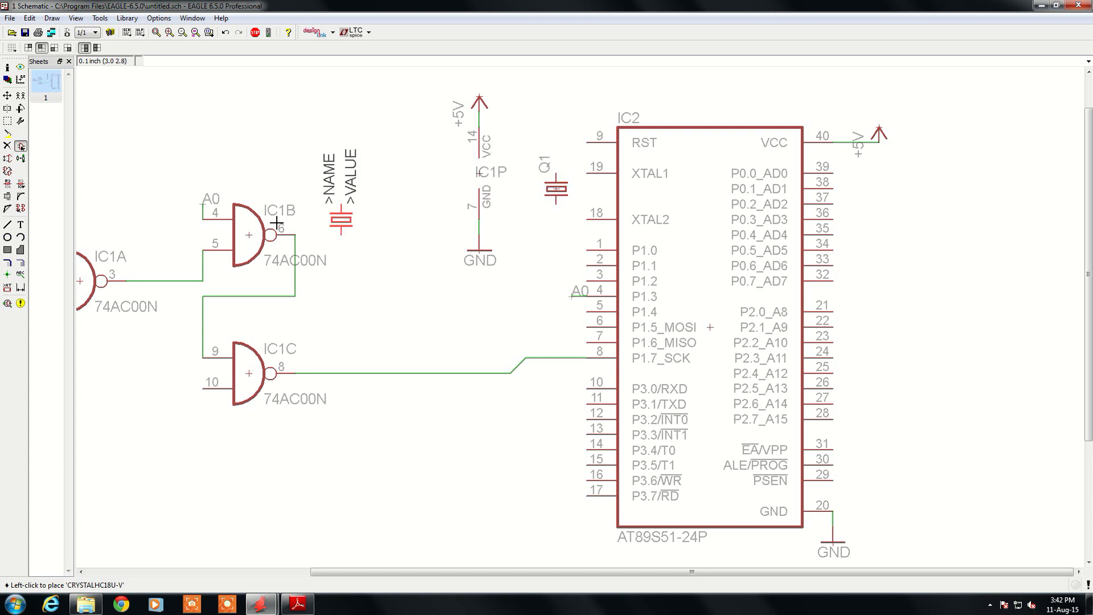
Wire the crystal's upper pin to XTAL1 (pin 19) and its lower pin to XTAL2 (pin 18) on the Nets layer.
click(7, 225)
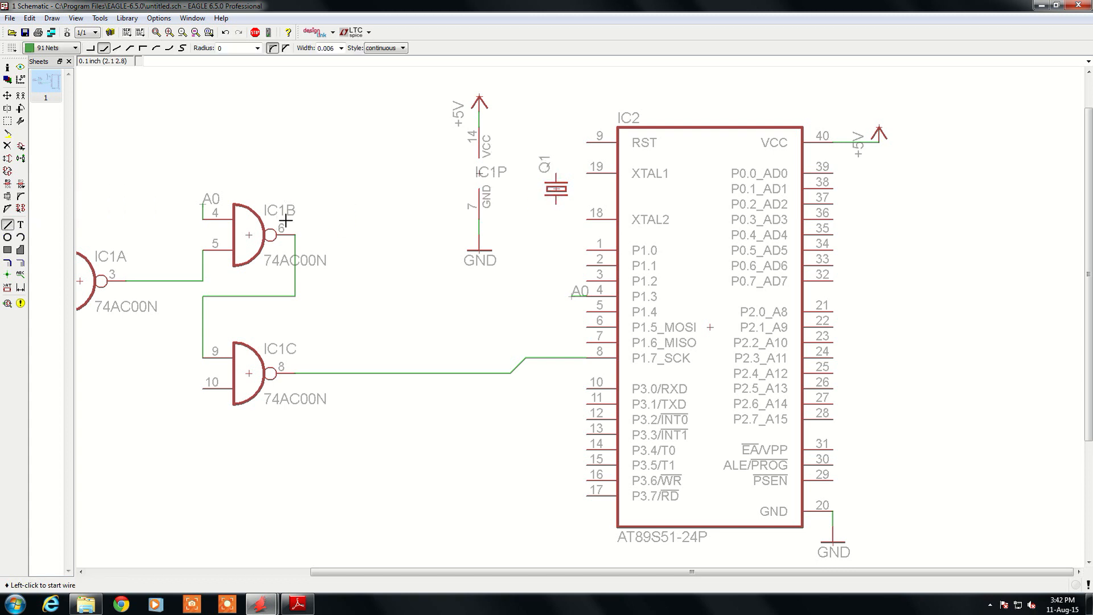
click(585, 174)
click(555, 172)
click(587, 220)
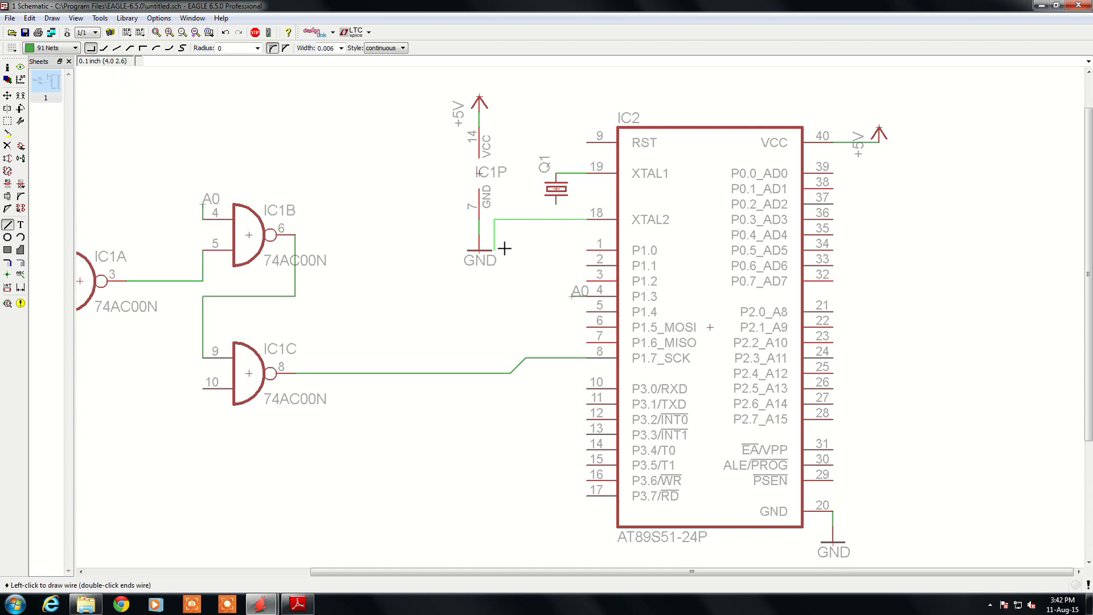
double_click(553, 209)
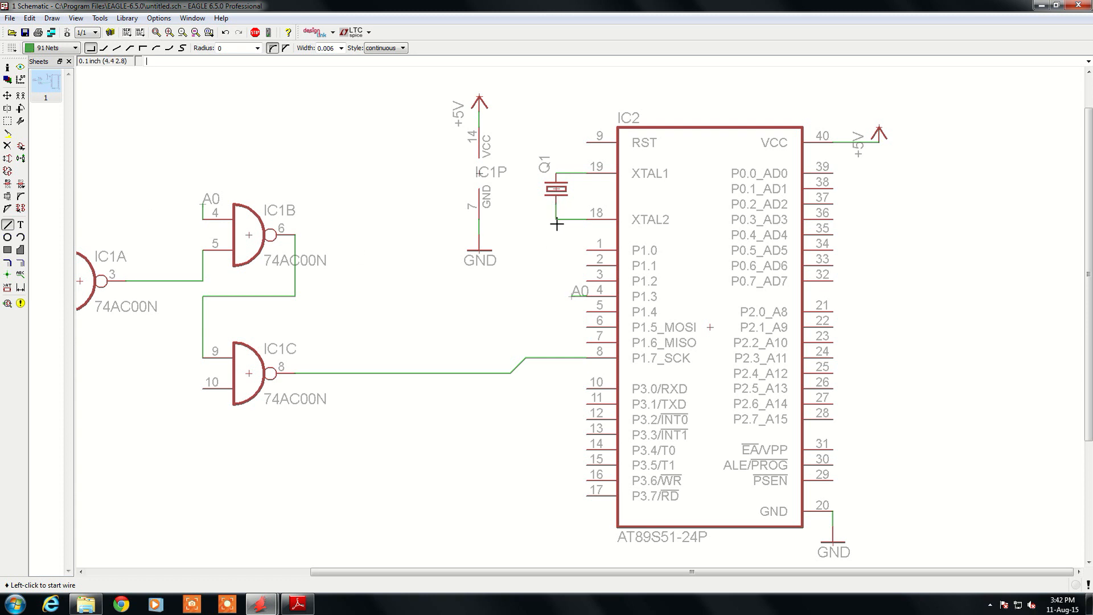
Start adding another part, collapse the crystal library and expand the capacitor-wima library.
click(20, 146)
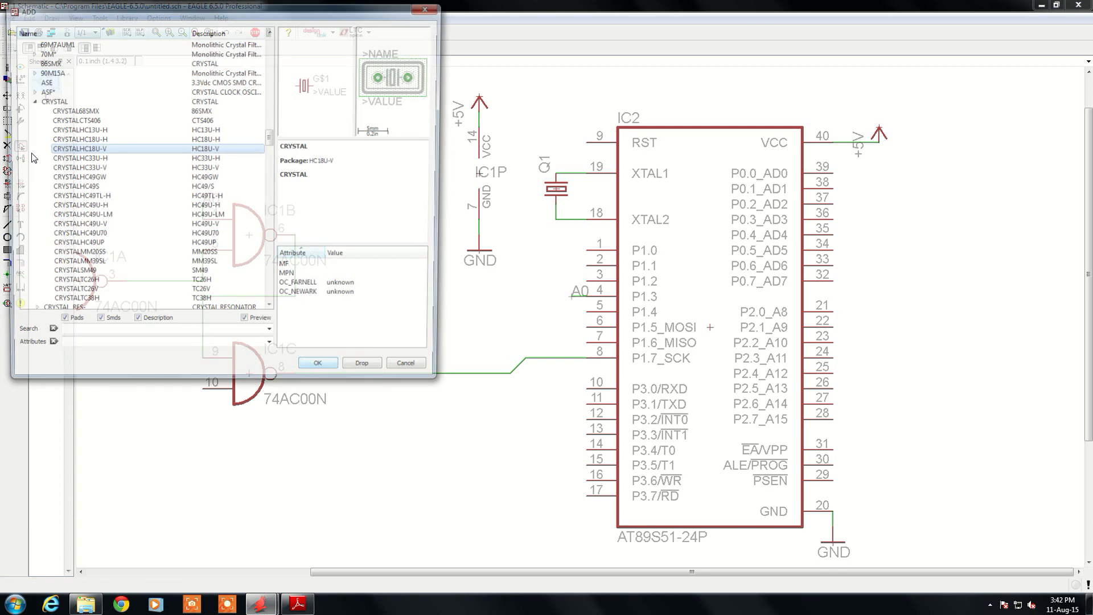
click(29, 102)
scroll(28, 117, up, 6)
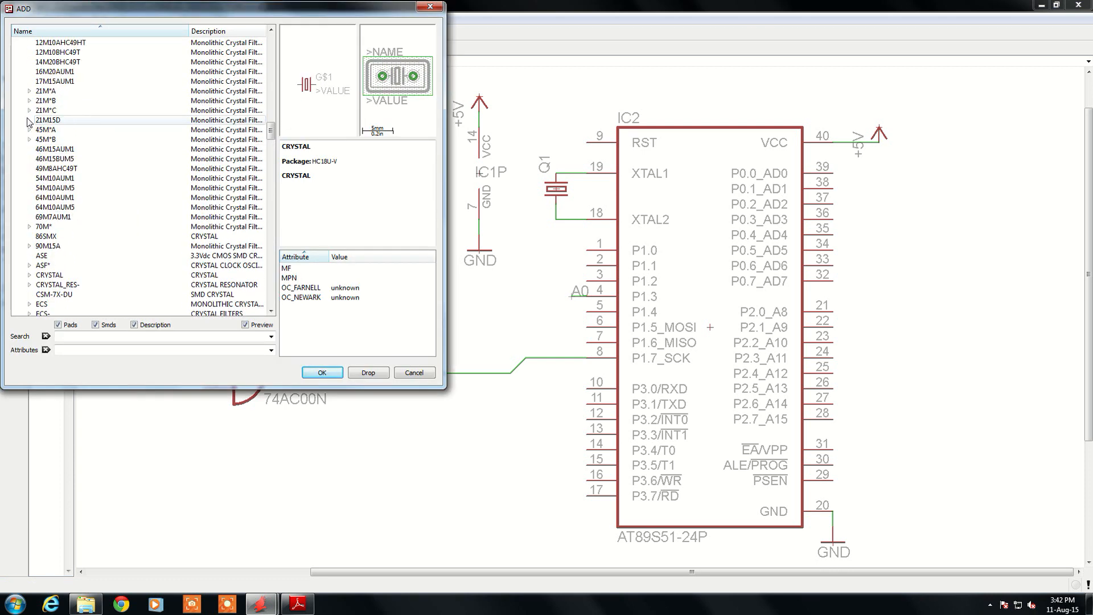
scroll(27, 122, up, 7)
click(19, 149)
scroll(193, 236, down, 11)
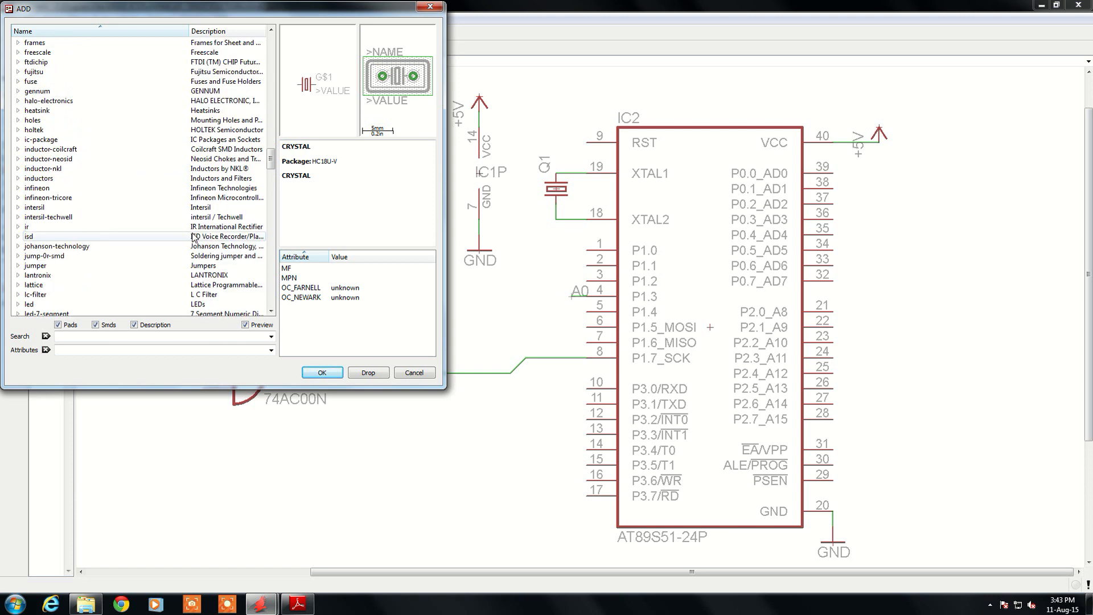
scroll(188, 245, up, 1)
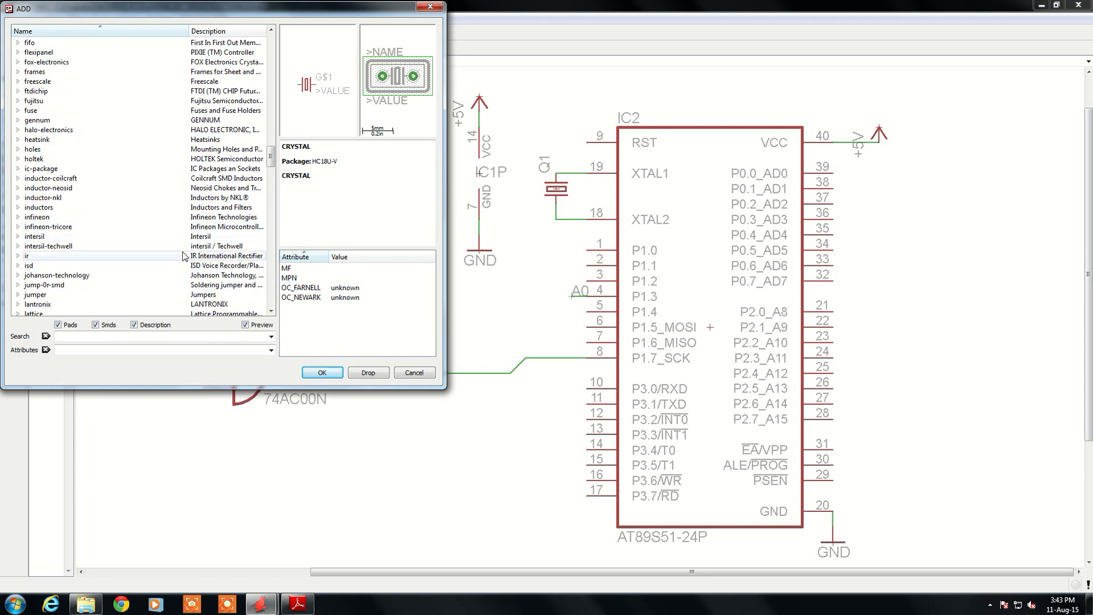
scroll(183, 256, up, 13)
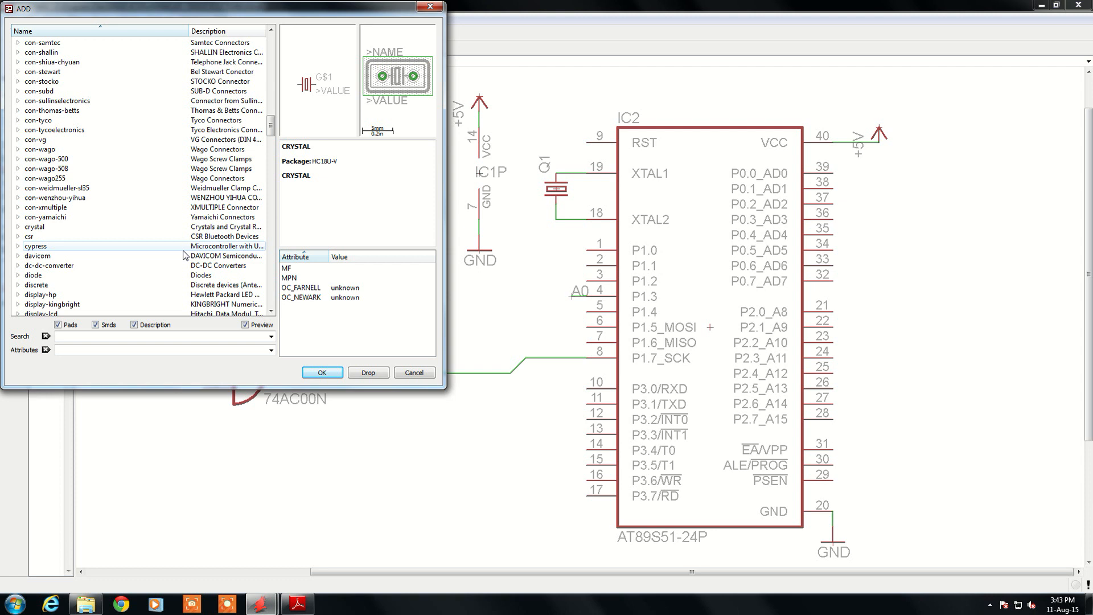
scroll(57, 239, up, 4)
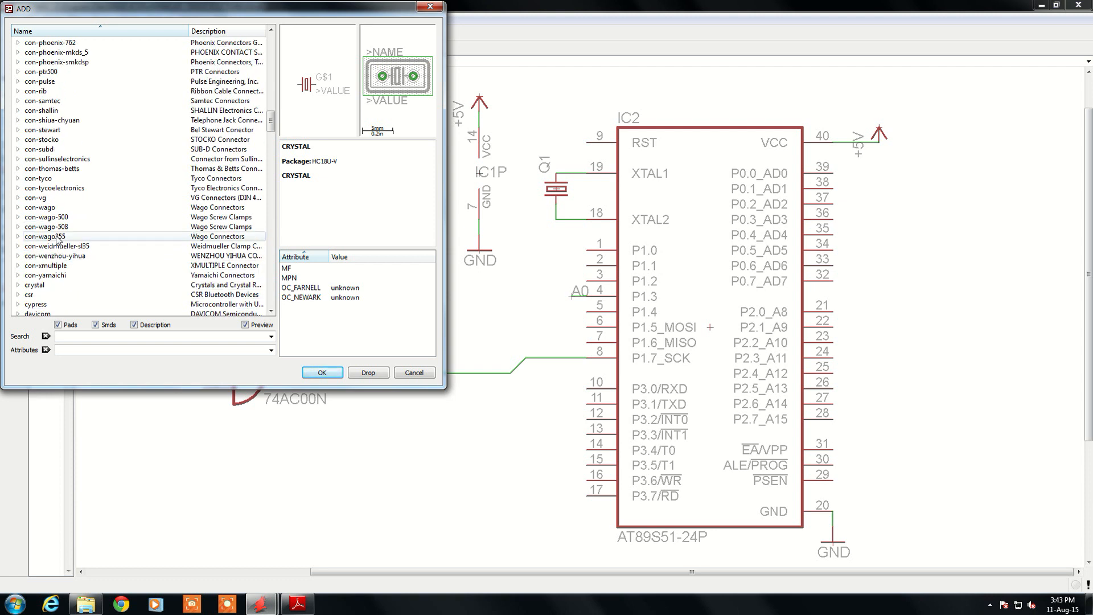
scroll(57, 239, up, 10)
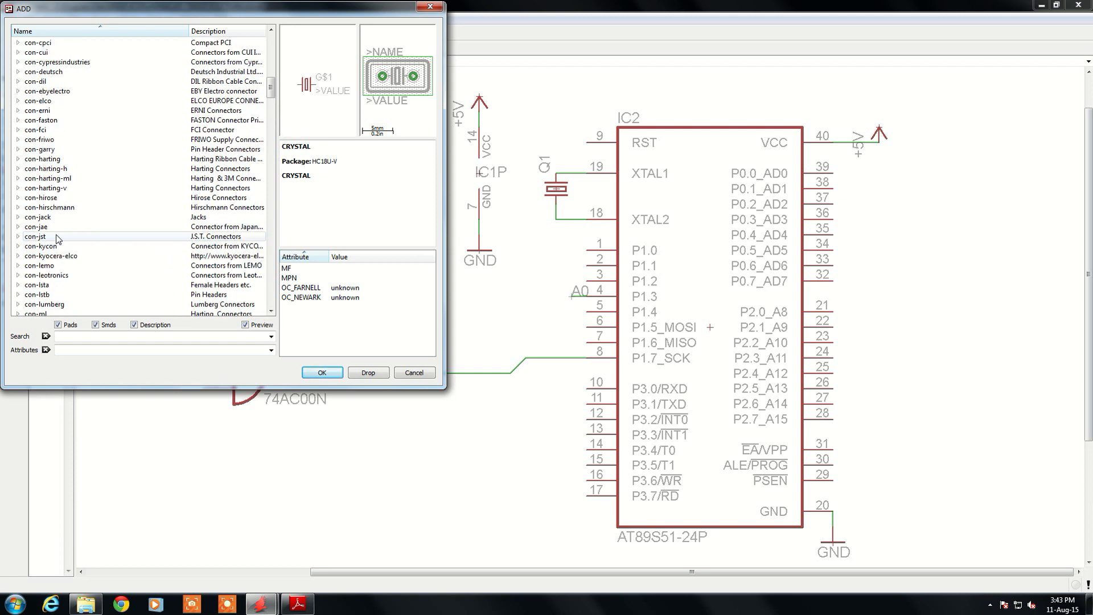
scroll(57, 239, up, 1)
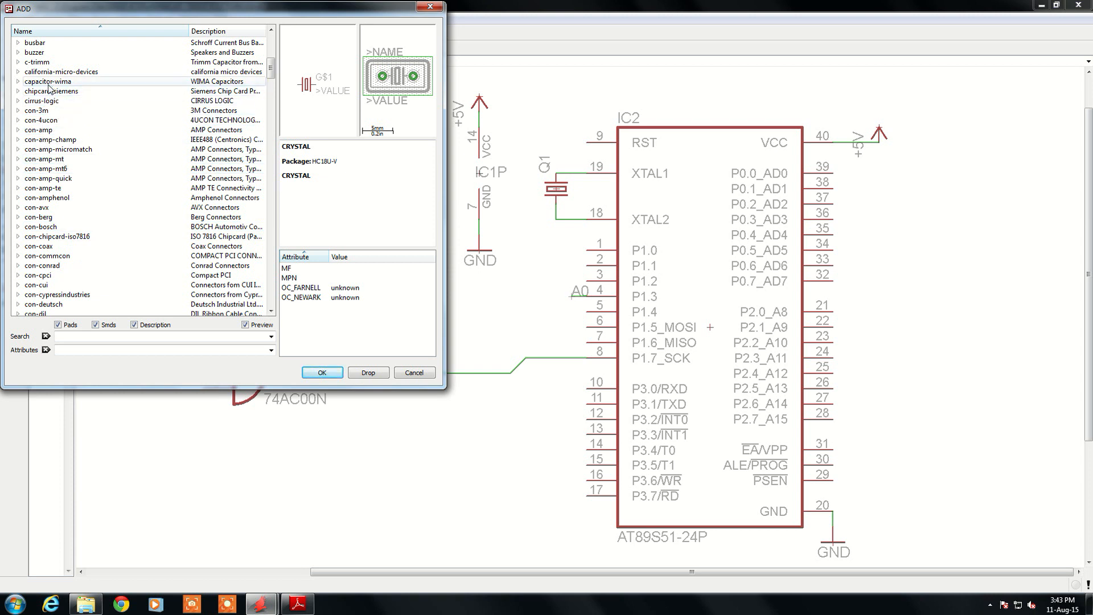
click(18, 81)
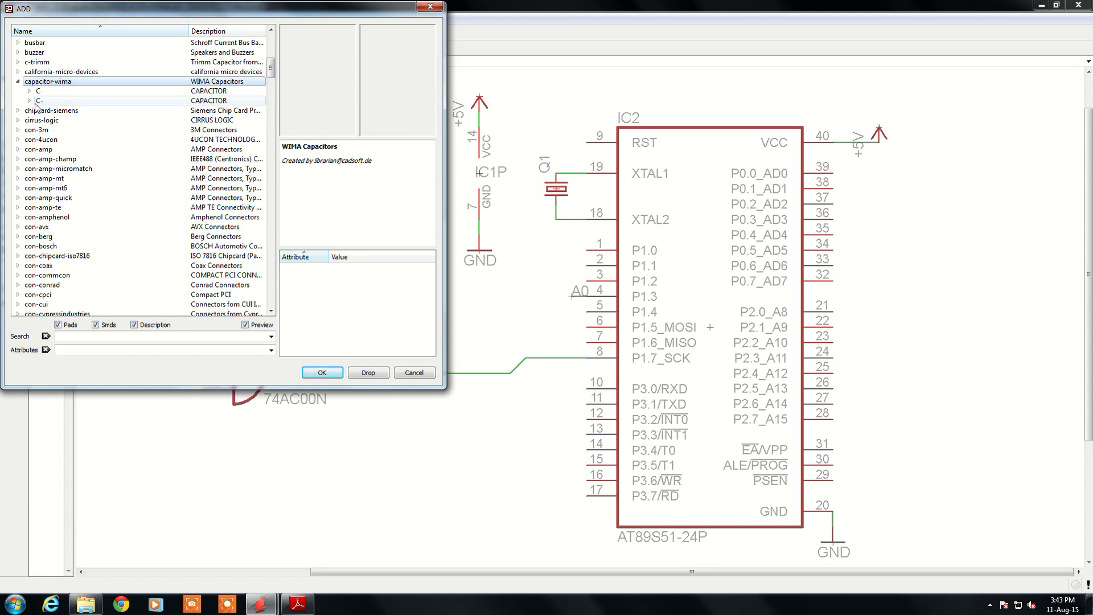
Compare capacitor packages in the C device group of capacitor-wima, including C2.5-3, C15/9 and C10/6.
double_click(35, 92)
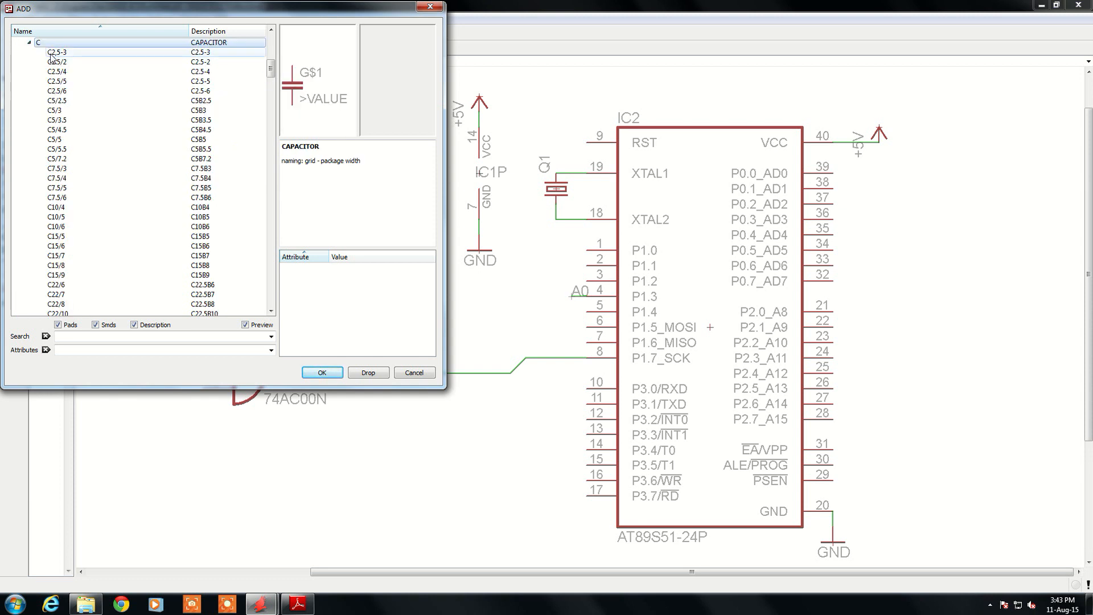
click(52, 52)
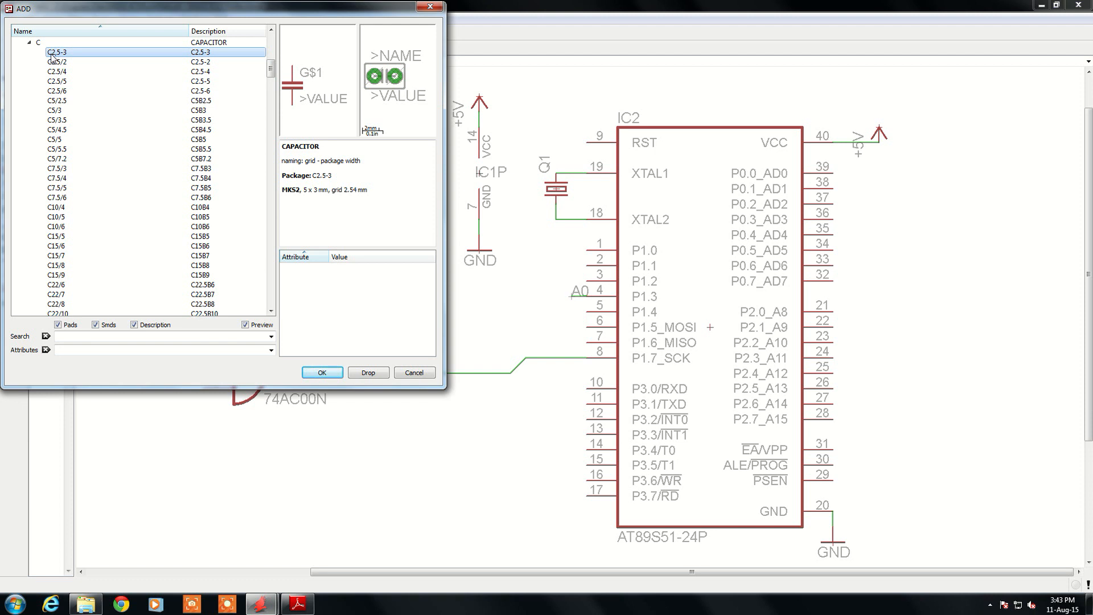
scroll(55, 142, down, 5)
click(55, 130)
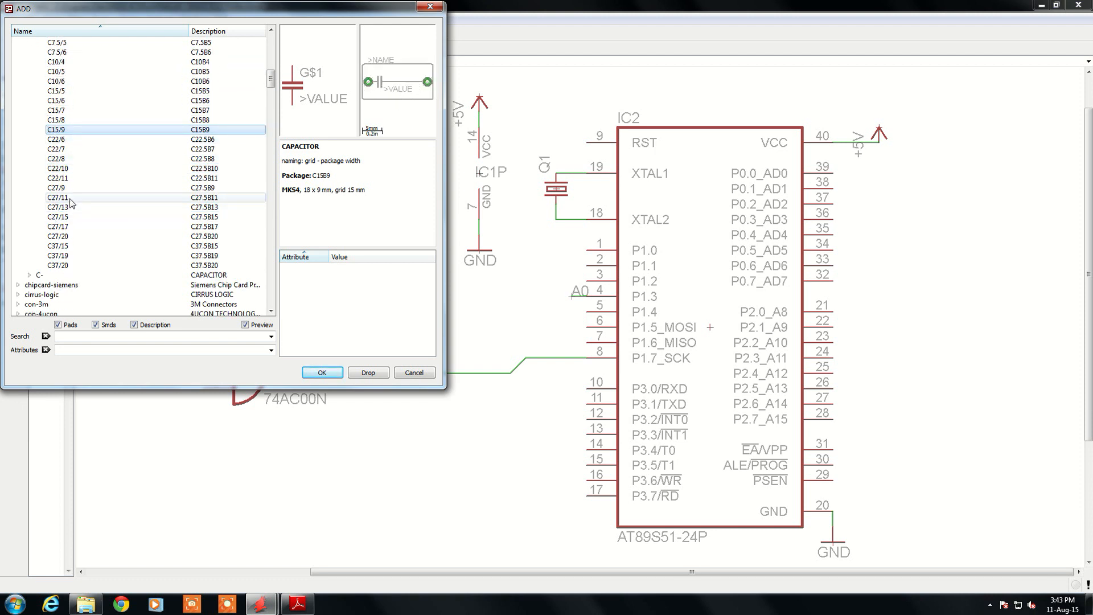
click(69, 199)
click(63, 139)
click(61, 120)
click(62, 101)
click(60, 81)
Compare capacitor packages in the C- device group of capacitor-wima, including C-2.5-5/4, C-2.5-5/6 and C-10-15/6.
scroll(40, 169, up, 4)
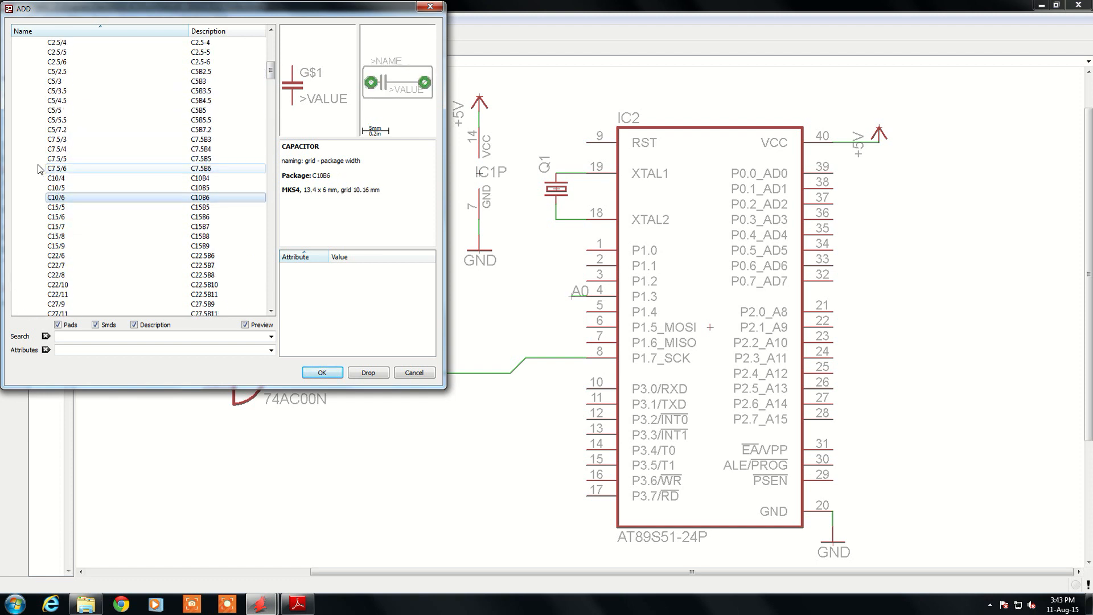
scroll(38, 165, up, 5)
click(29, 159)
click(29, 169)
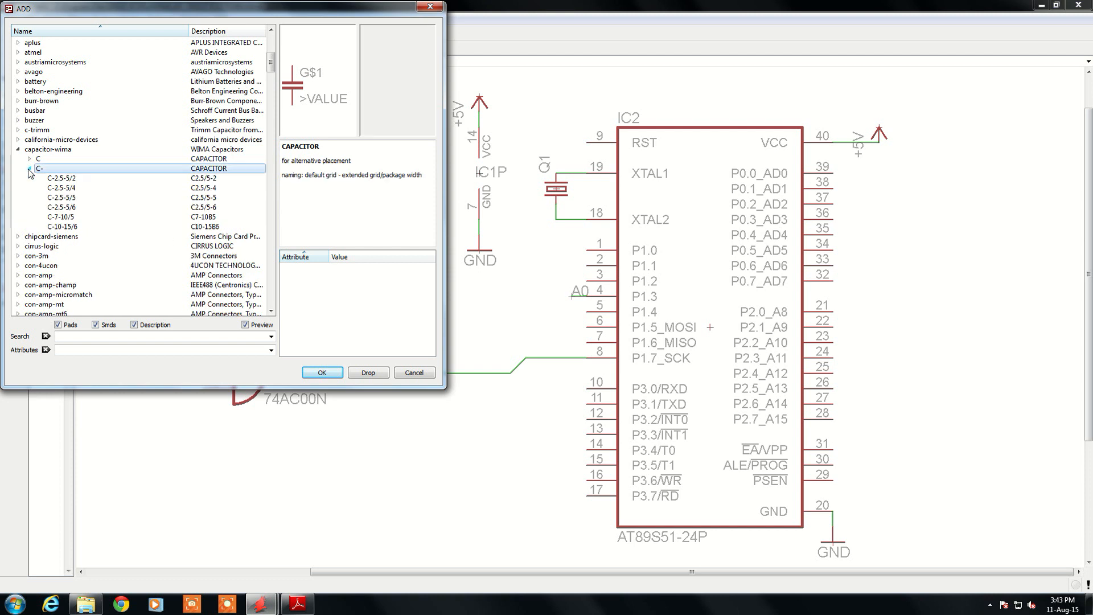
click(57, 178)
click(59, 188)
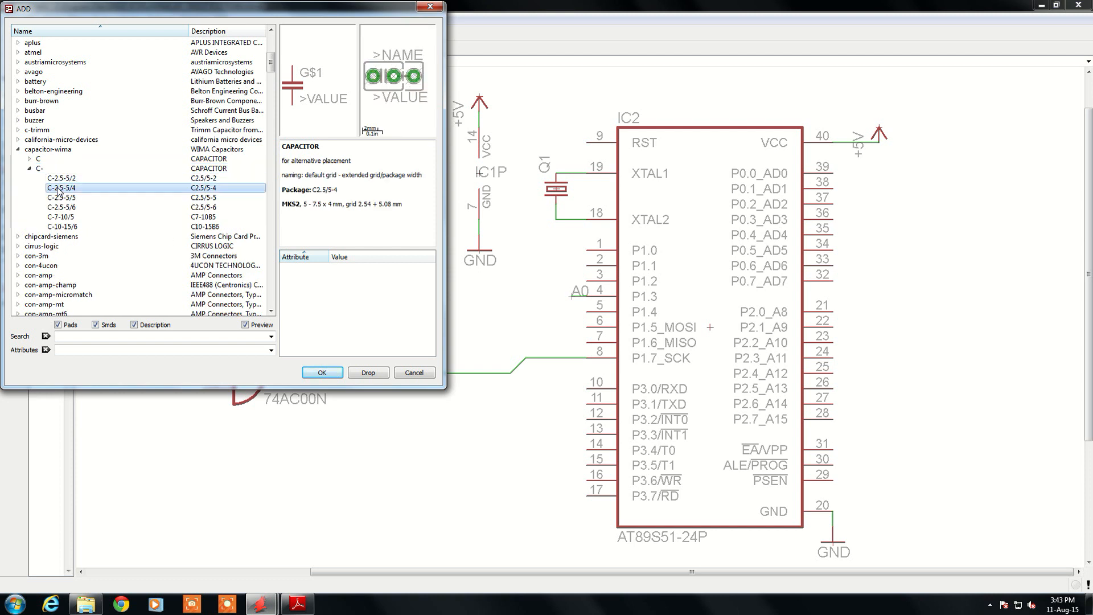
click(59, 198)
click(55, 208)
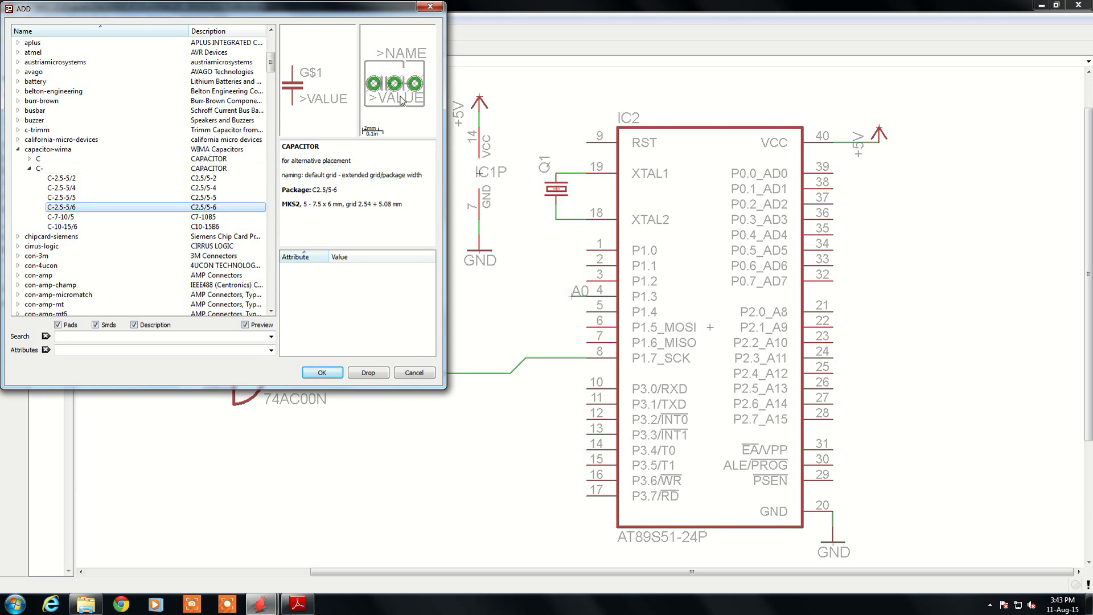
click(58, 227)
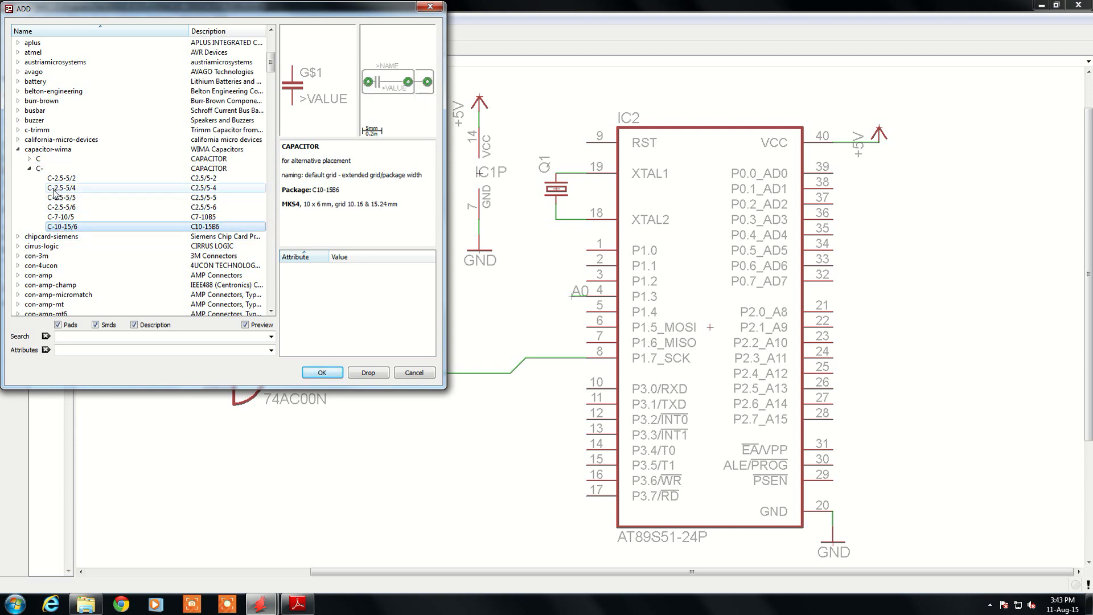
Collapse the capacitor-wima library and expand the resistor library to list its capacitor device groups.
click(29, 169)
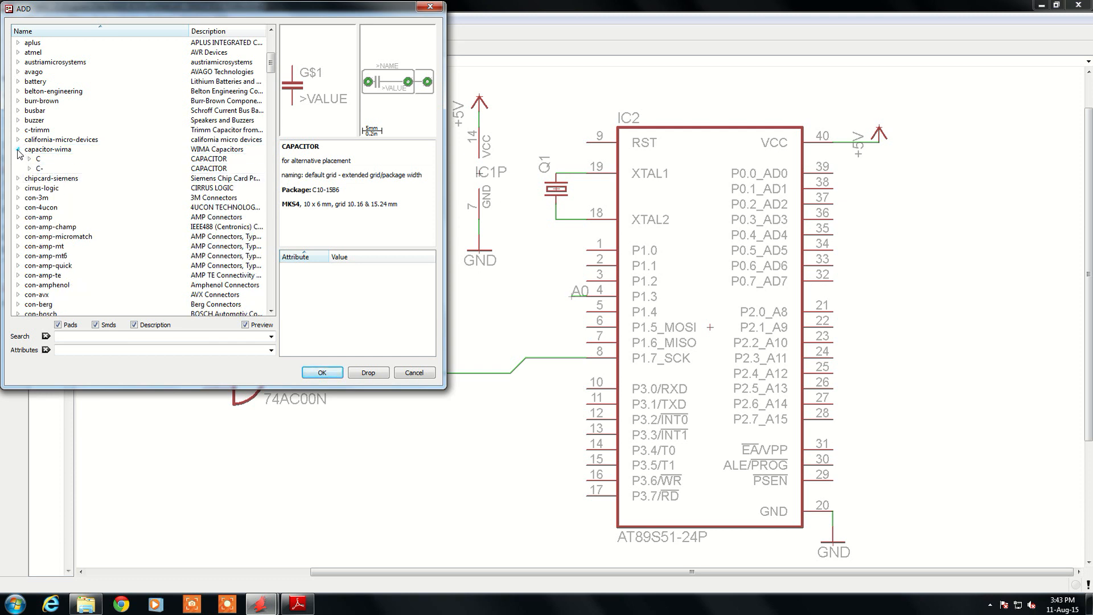
click(18, 150)
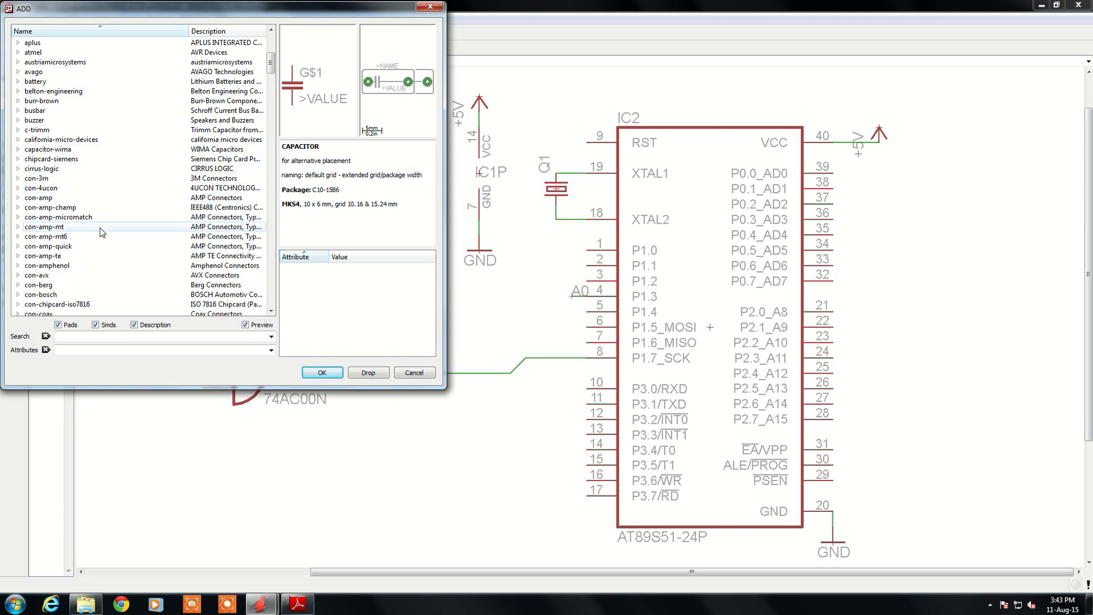
scroll(101, 232, down, 20)
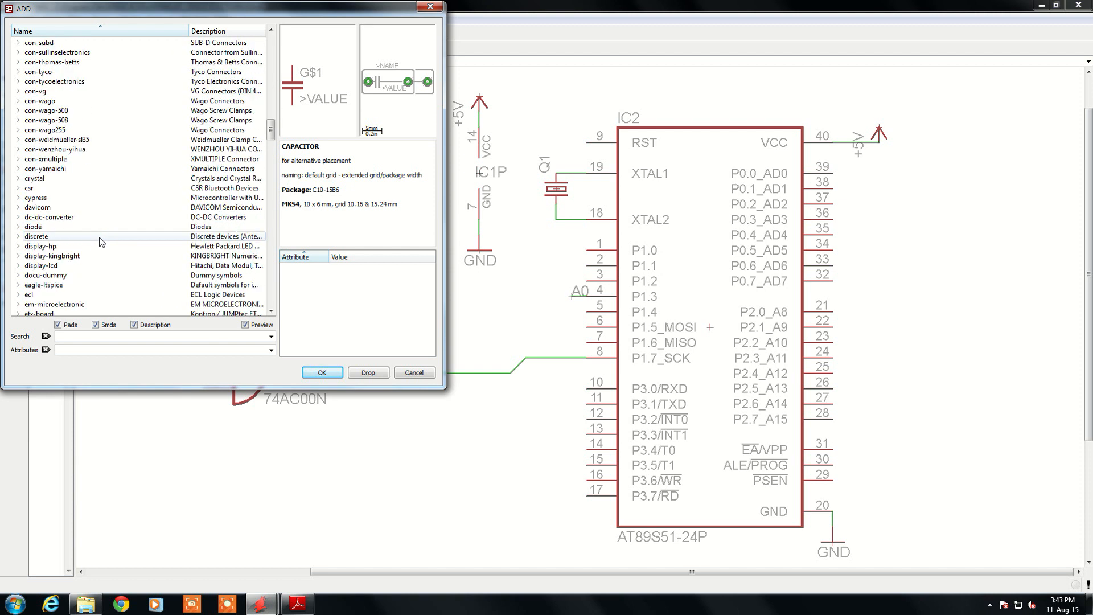
scroll(101, 240, down, 20)
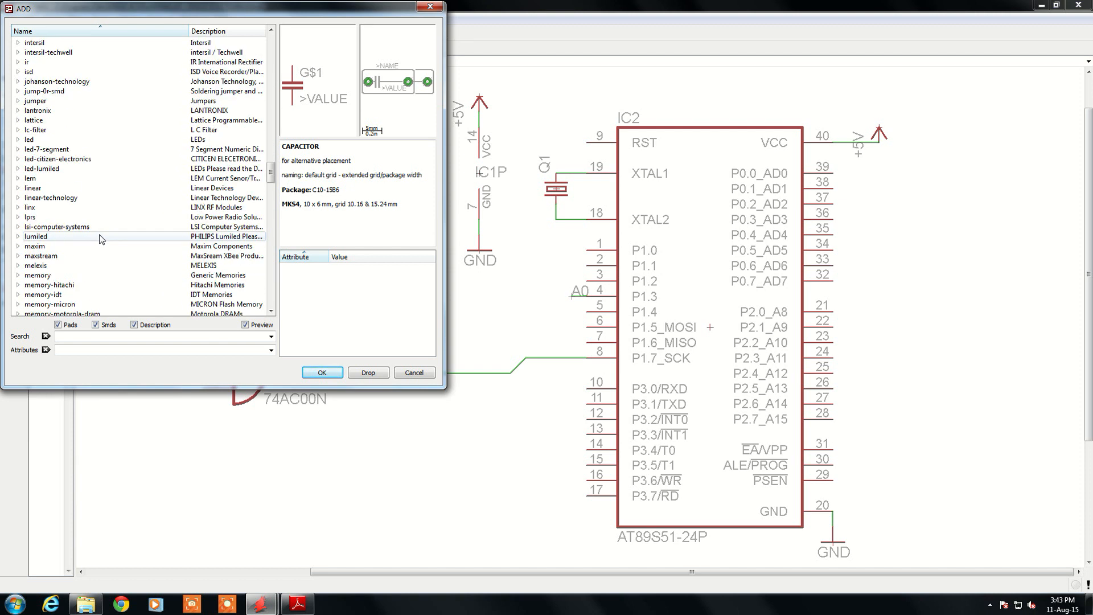
scroll(100, 239, down, 20)
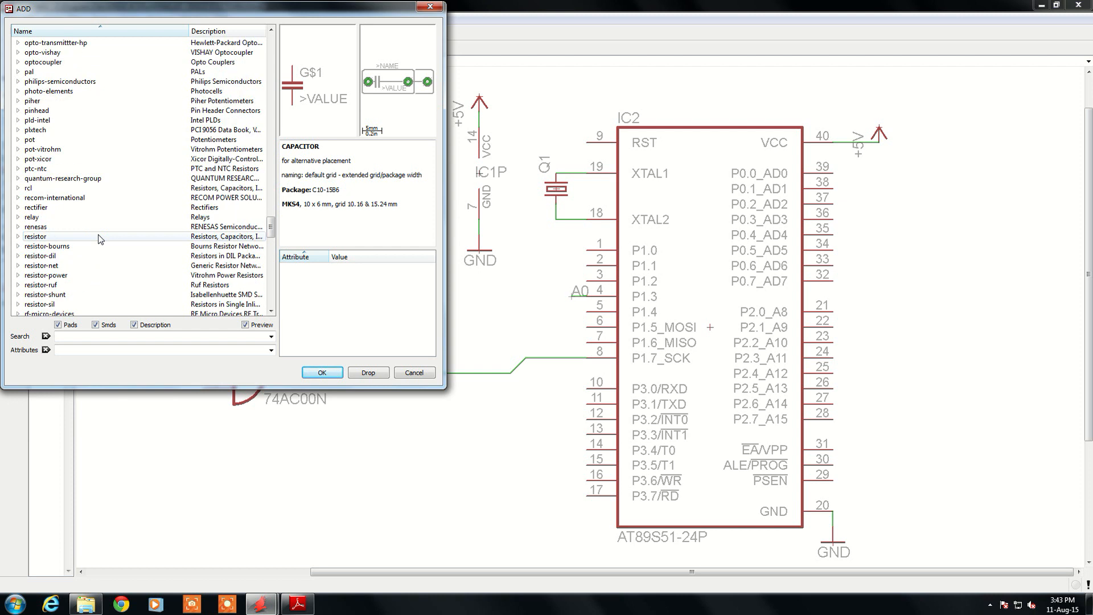
click(18, 236)
scroll(35, 180, down, 2)
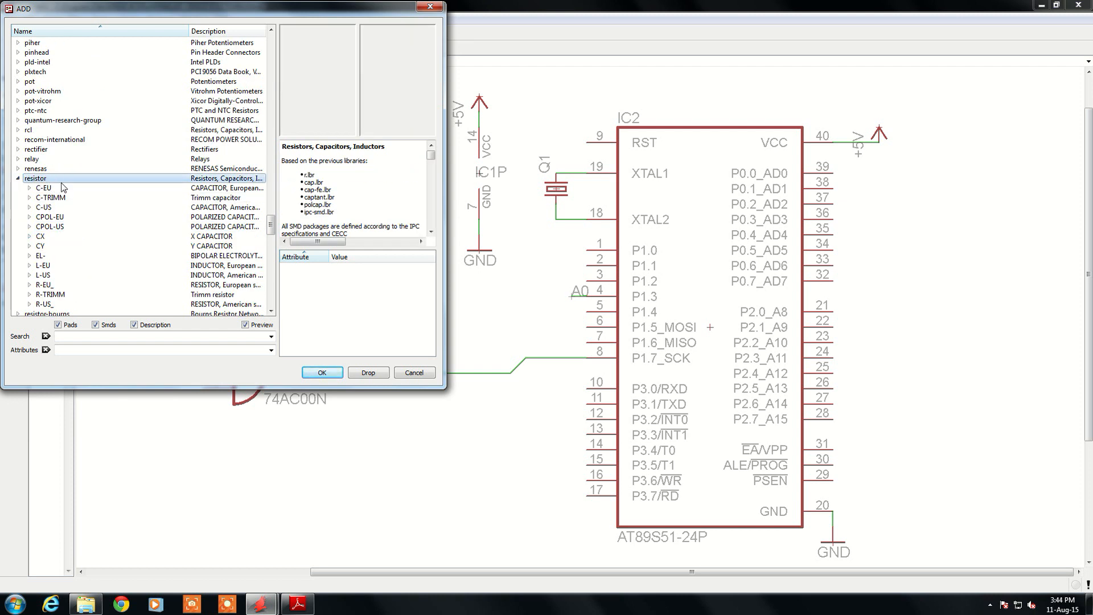
scroll(63, 186, down, 2)
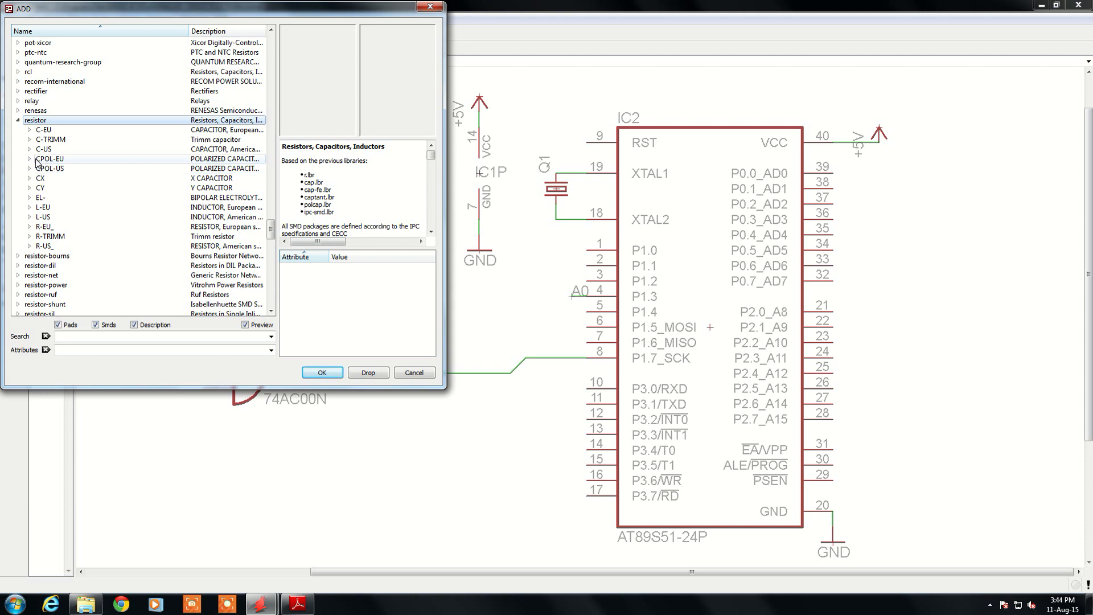
Examine European-symbol capacitors in the C-EU group, including the chip packages C-EUC2220K, C-EUC4532 and C-EUC1825.
click(29, 130)
click(74, 188)
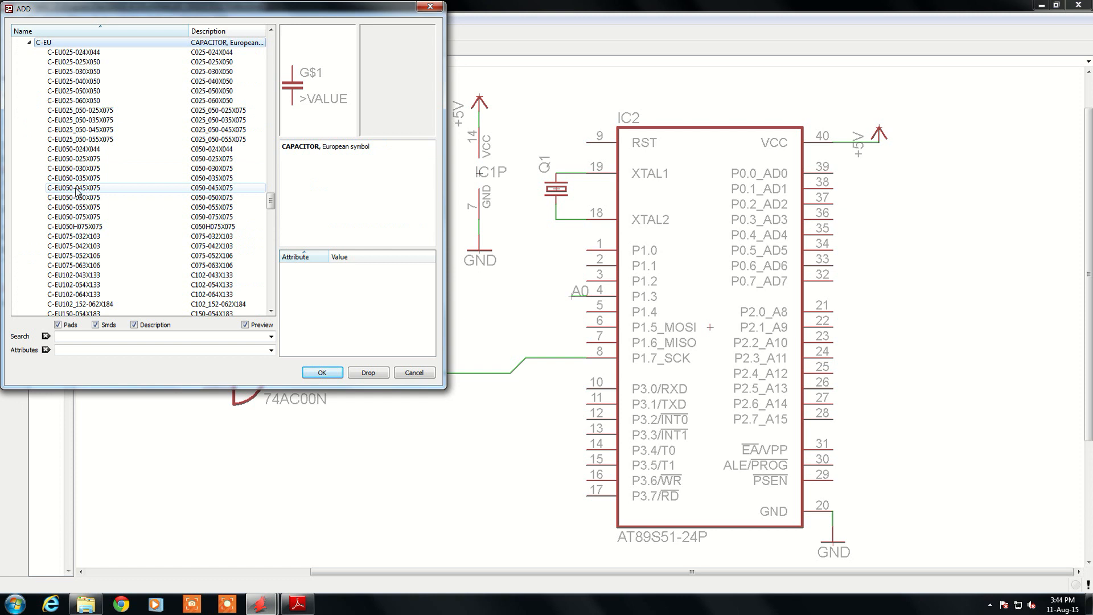
scroll(74, 209, down, 20)
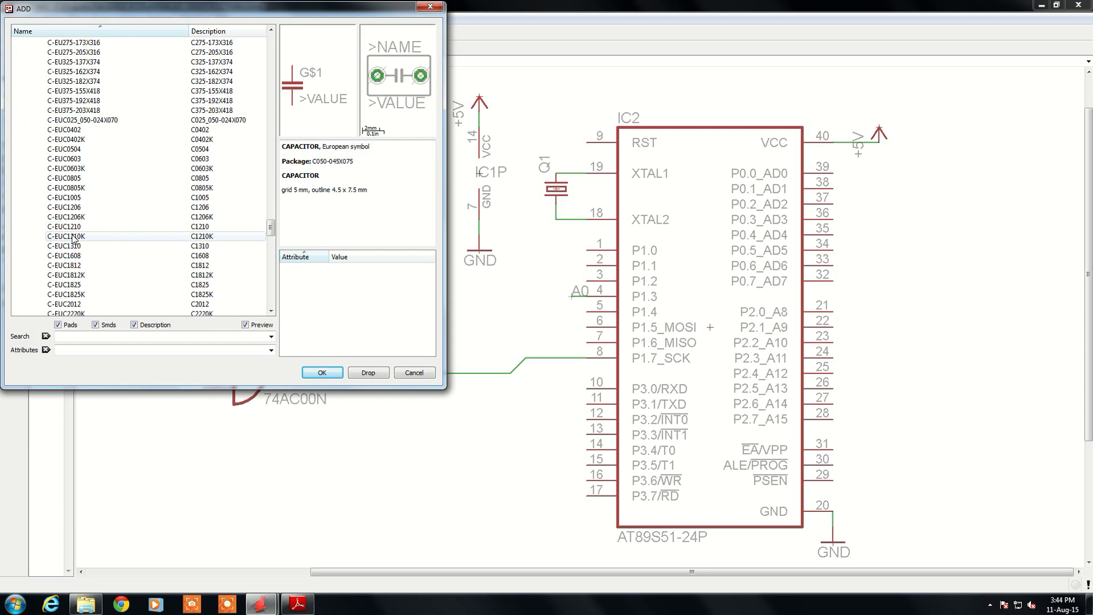
click(66, 168)
click(65, 139)
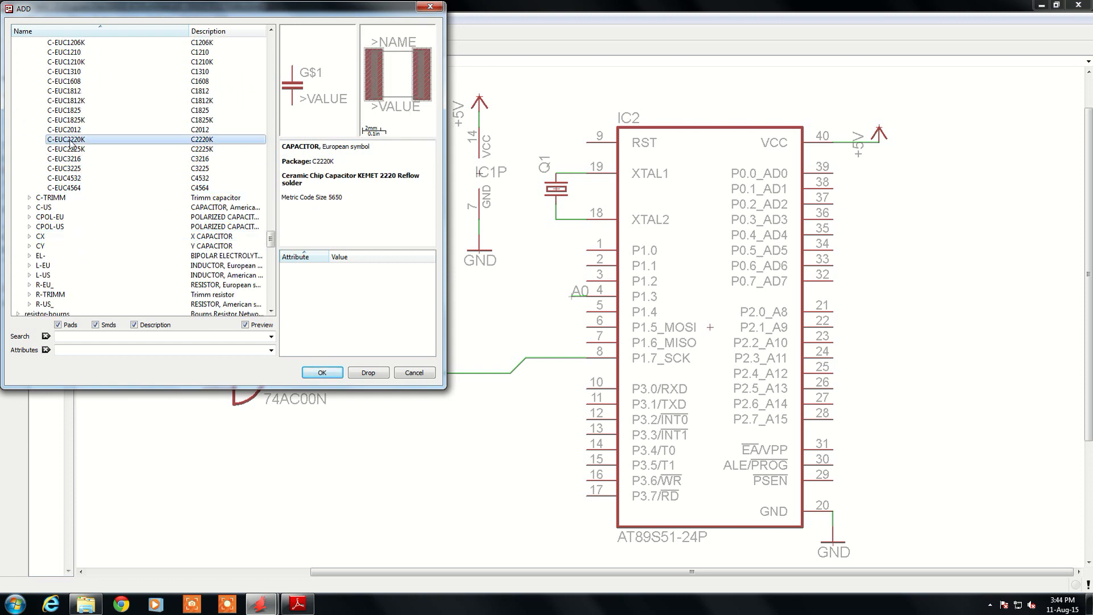
click(77, 178)
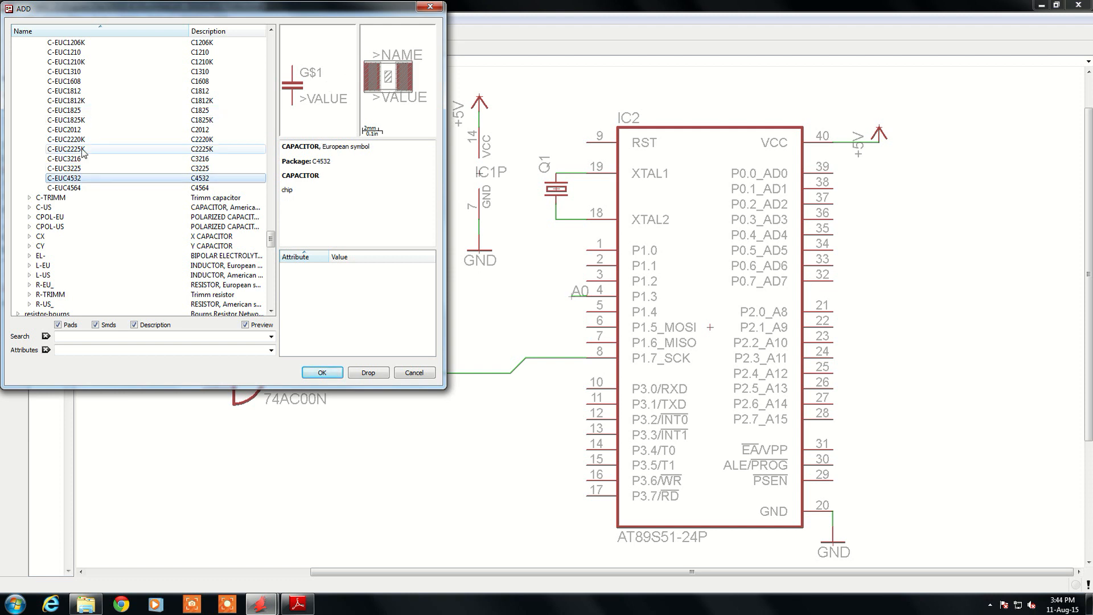
click(74, 149)
click(74, 129)
click(74, 110)
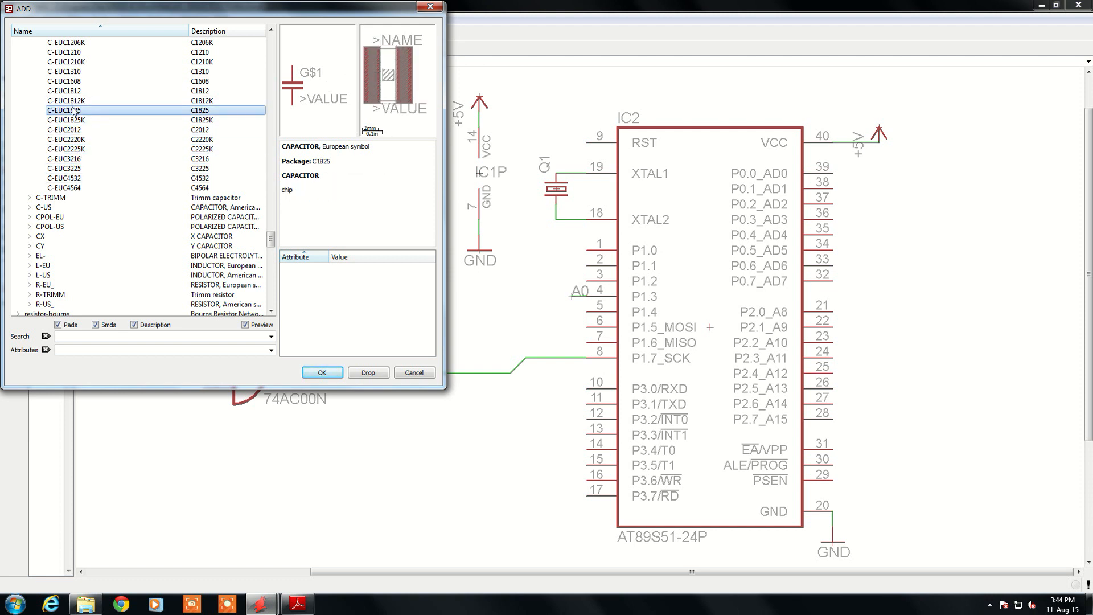
Compare smaller chip and leaded C-EU packages, including C-EUC0805K, C-EUC0402K, C-EU225-108X268, C-EU102-043X133 and C-EU025-024X044.
scroll(74, 110, up, 2)
click(72, 108)
click(73, 82)
click(73, 72)
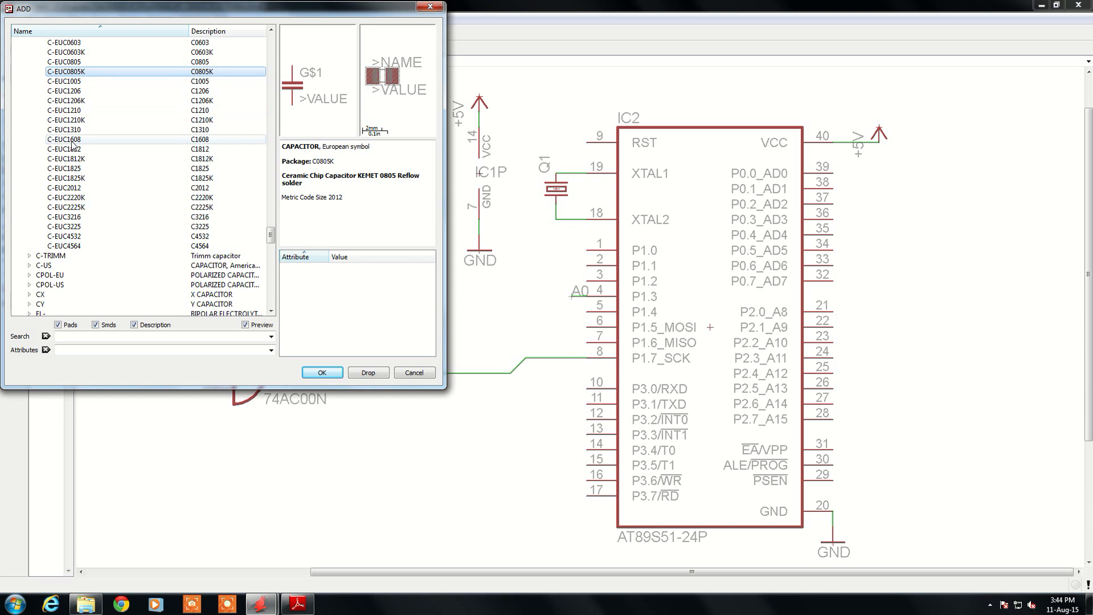
scroll(71, 147, up, 3)
click(68, 140)
click(70, 112)
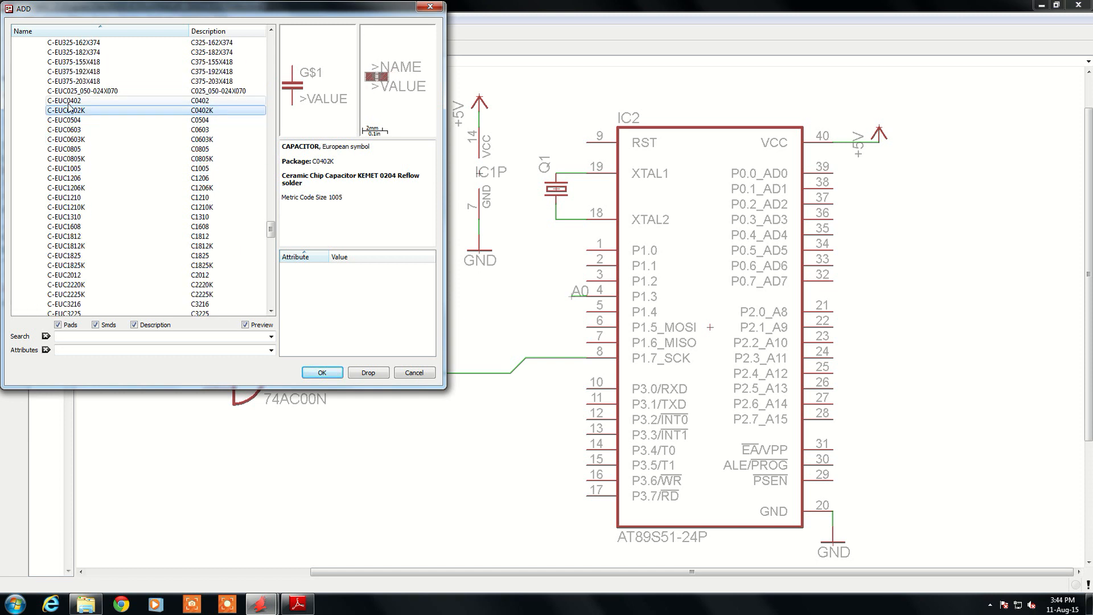
scroll(76, 143, up, 4)
click(75, 140)
click(78, 111)
click(74, 72)
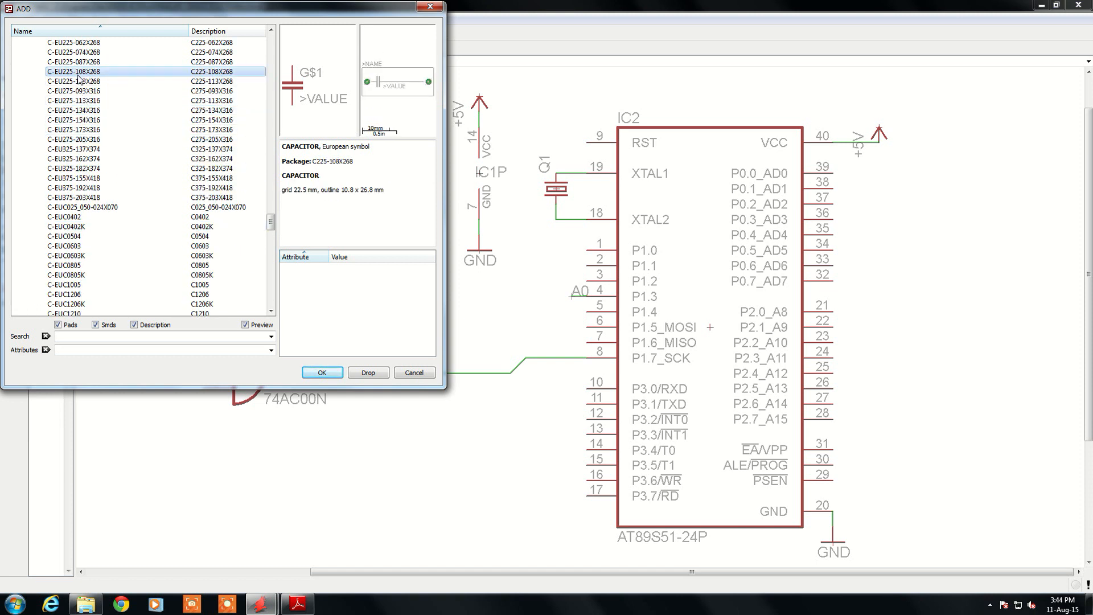
scroll(82, 158, up, 5)
click(77, 101)
scroll(85, 215, up, 10)
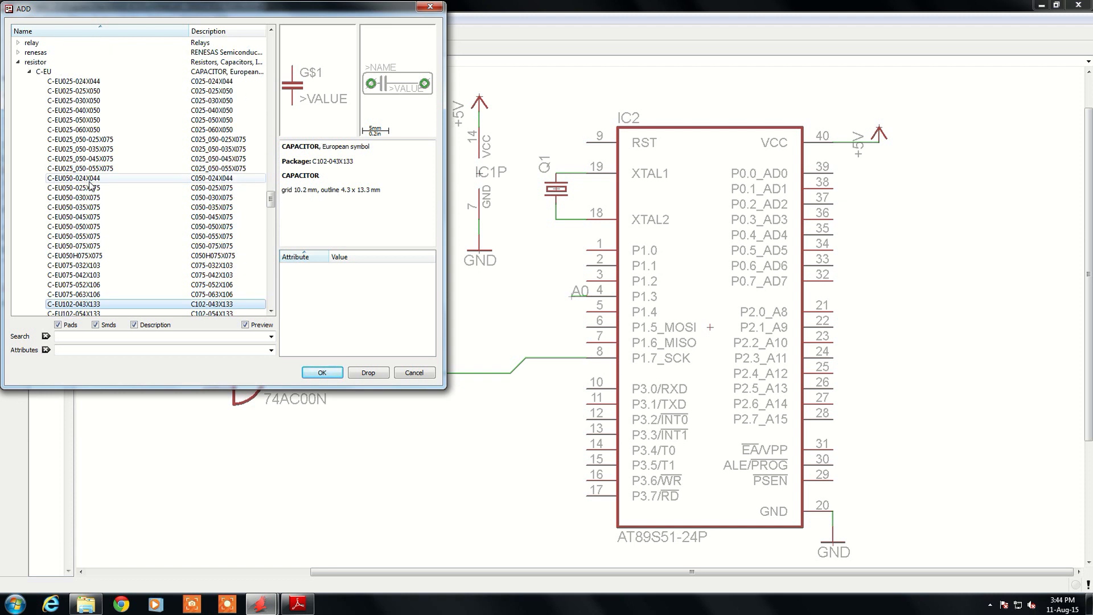
click(84, 210)
click(83, 169)
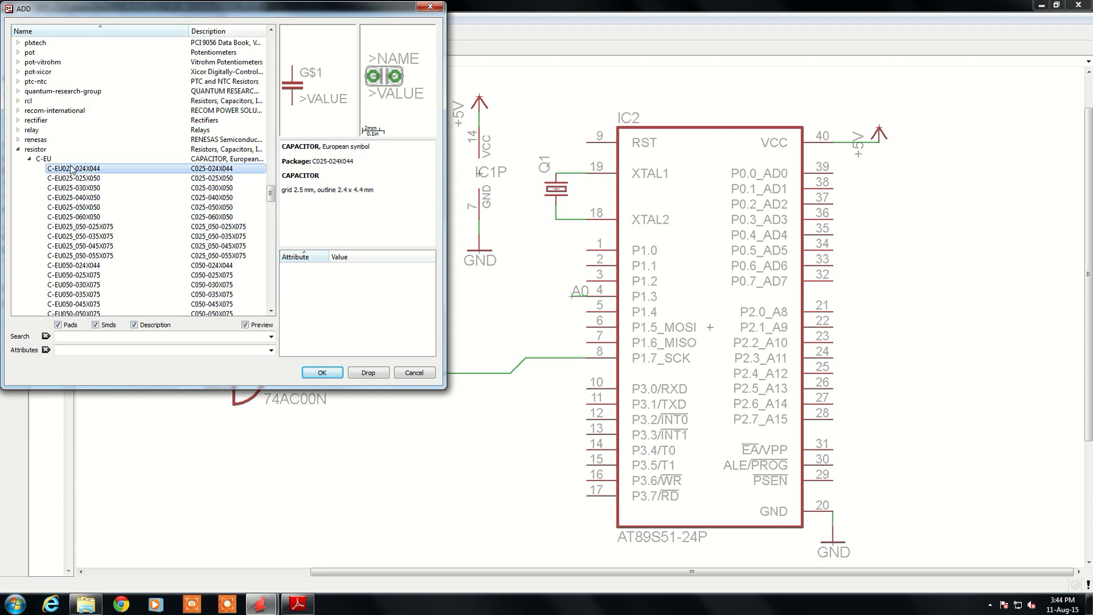
Collapse C-EU and compare polarized capacitors in the CPOL-US group, including CPOL-US085CS-1AR, CPOL-USB45181C and CPOL-USB45181A.
click(30, 160)
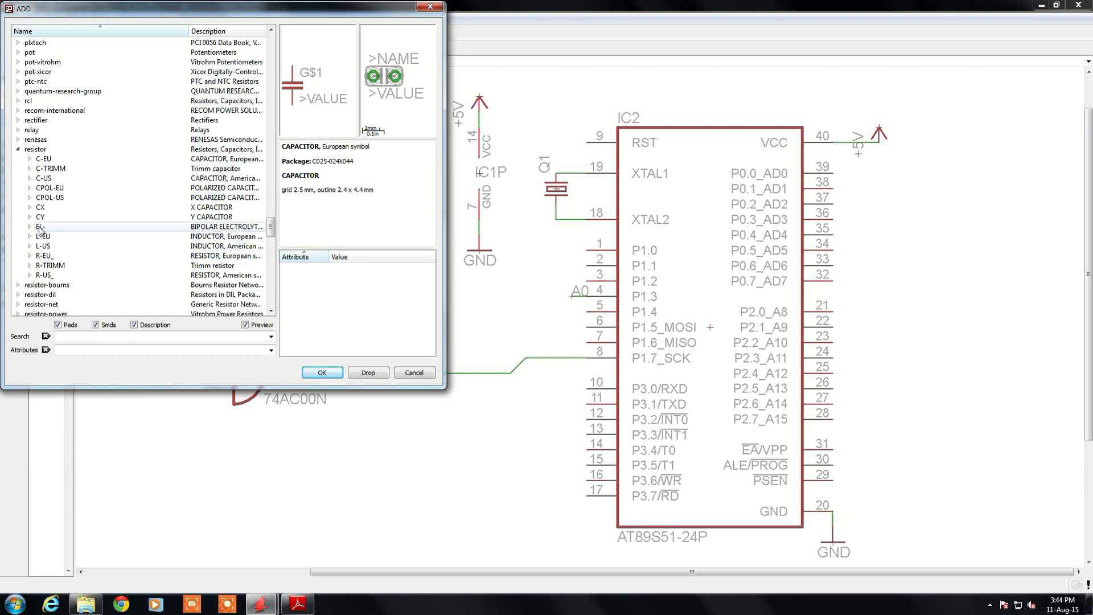
click(29, 197)
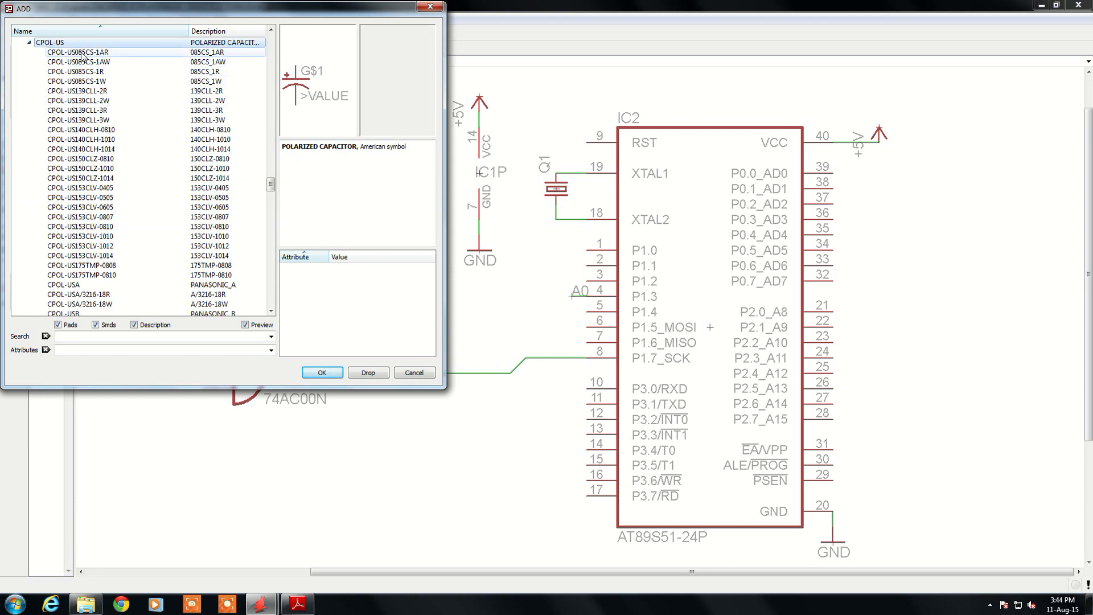
click(82, 53)
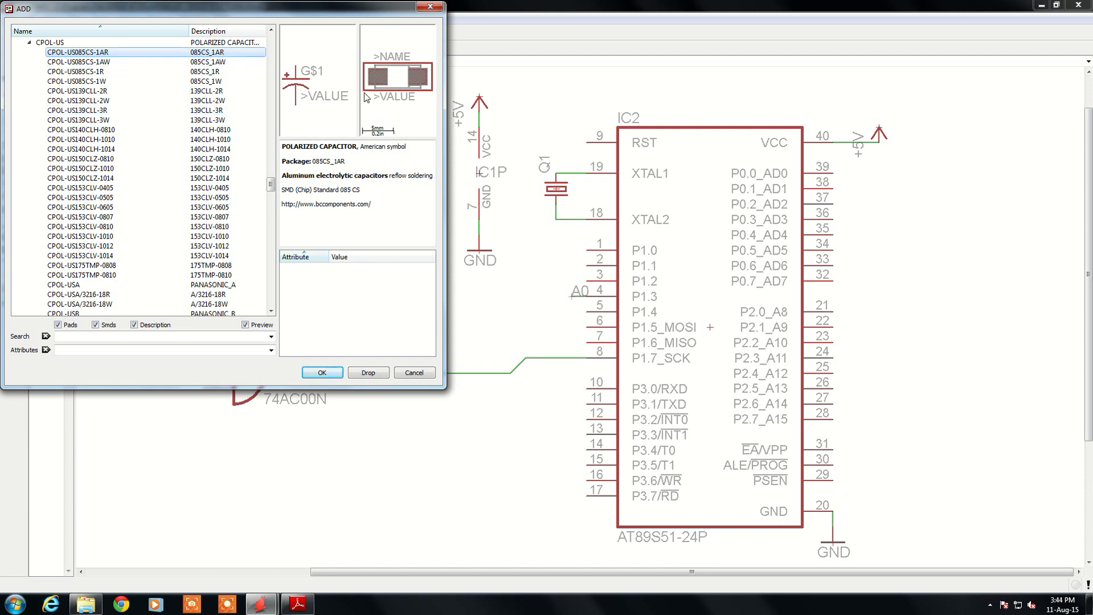
scroll(81, 203, down, 4)
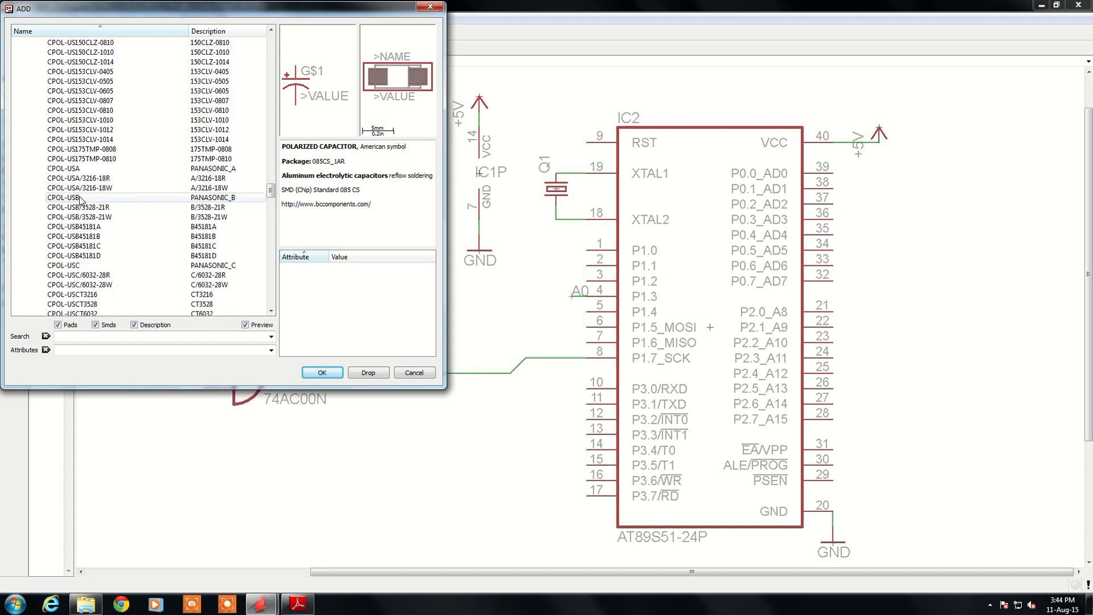
click(80, 245)
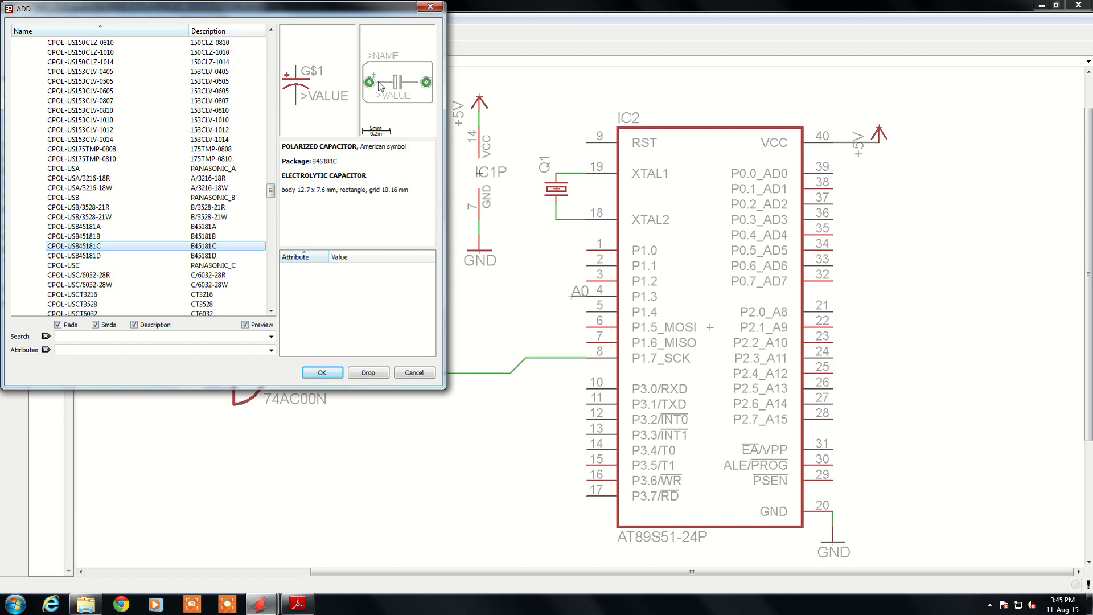
click(89, 227)
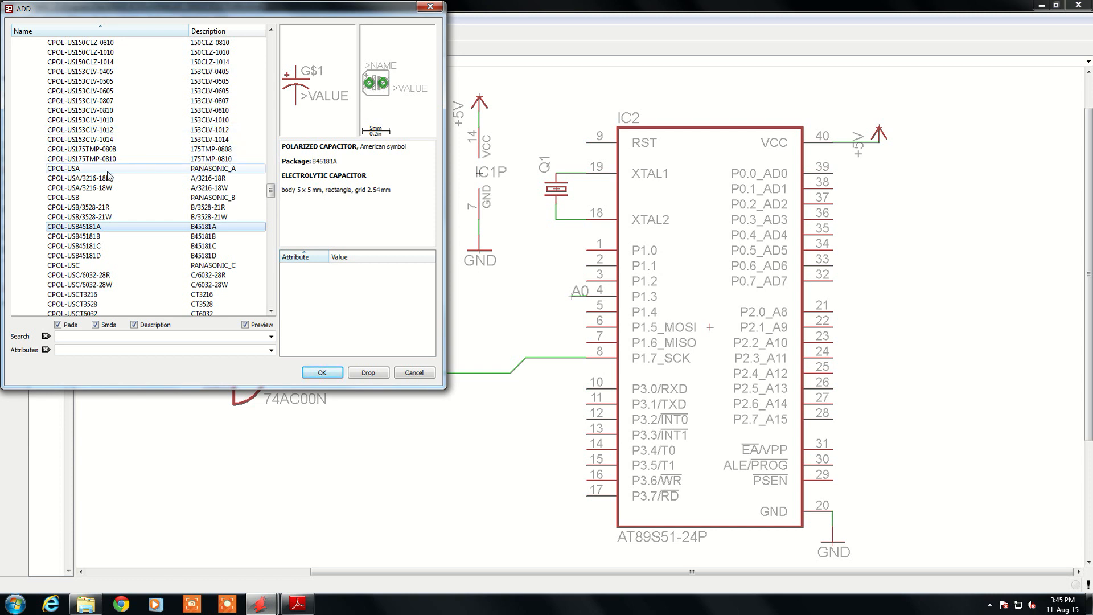
Choose the capacitor C-EU025-024X044 from the C-EU group of the resistor library for placement.
scroll(76, 199, up, 10)
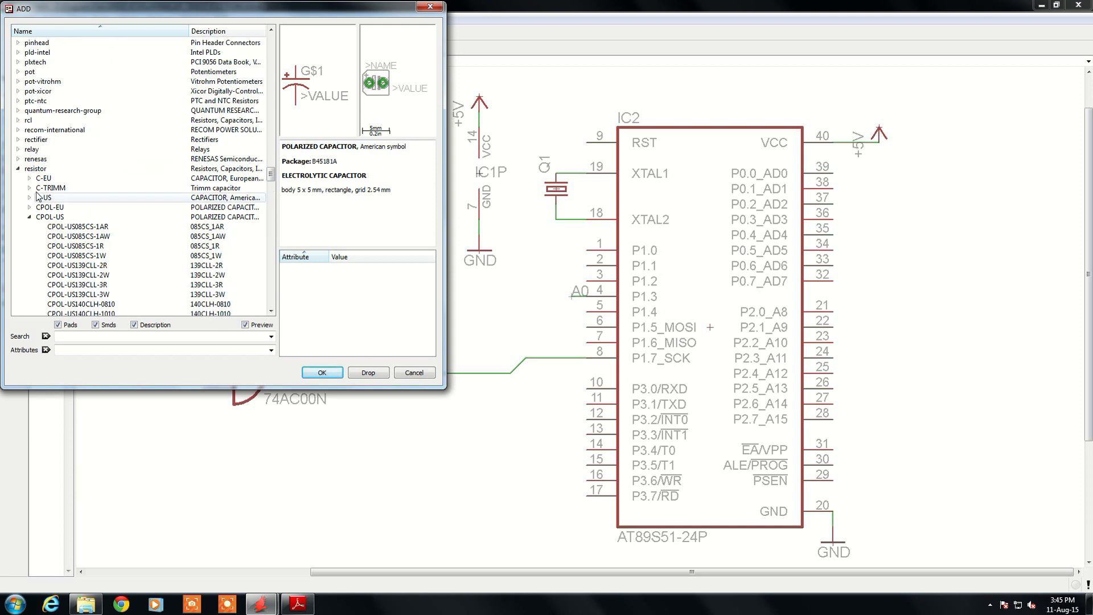
double_click(37, 178)
click(92, 53)
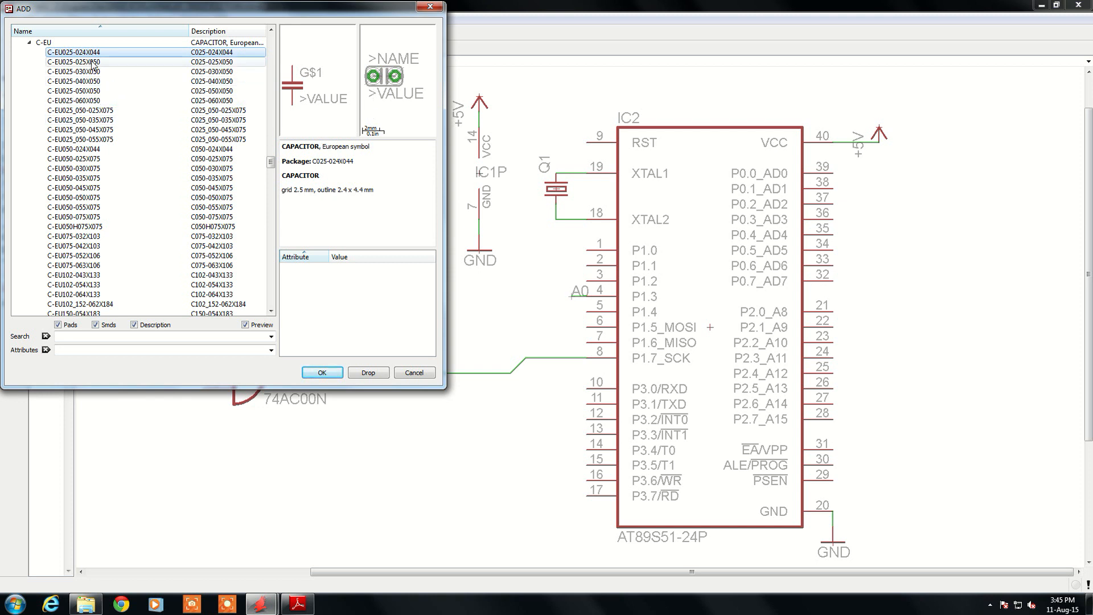
click(336, 372)
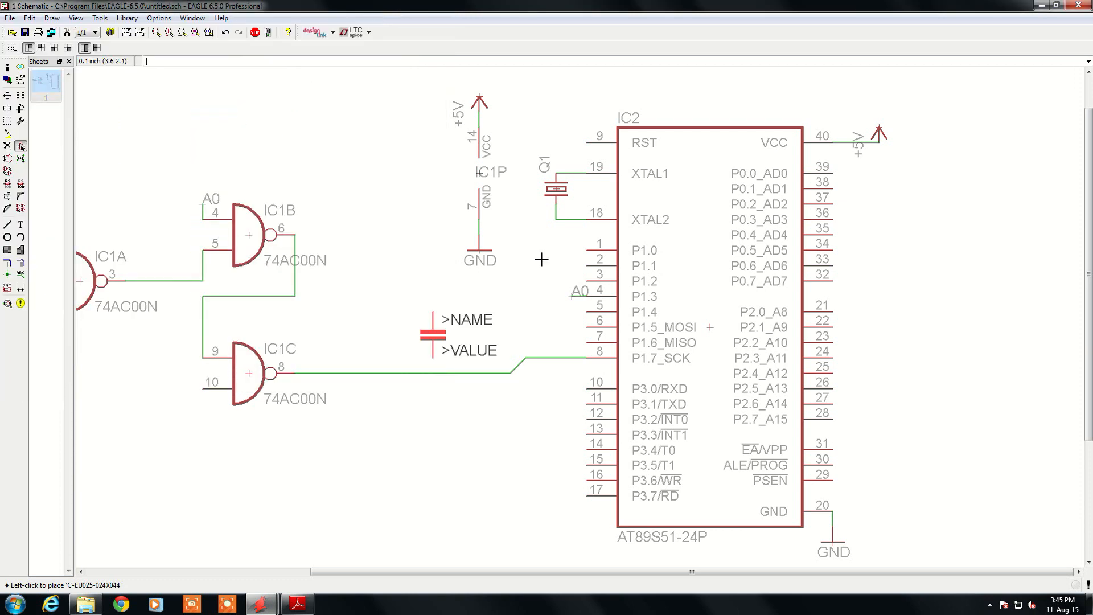
Place one capacitor below the crystal on the XTAL2 net and another, rotated 180 degrees, above it on the XTAL1 net.
click(556, 242)
right_click(556, 142)
right_click(555, 122)
click(555, 156)
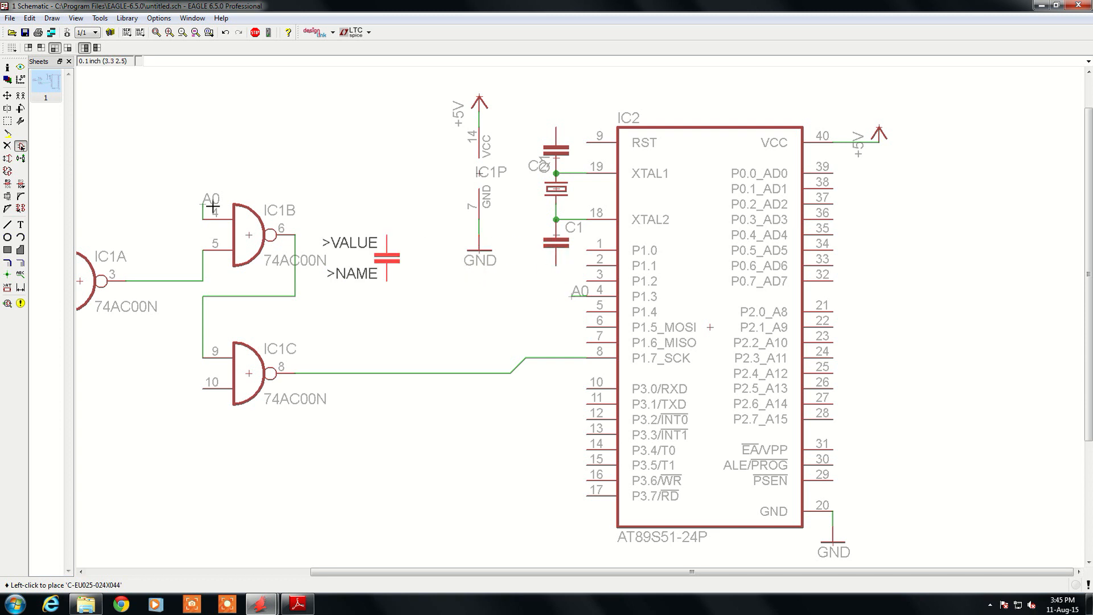
Copy the GND symbol under IC1P onto the lower capacitor's free pin and make a second copy above the upper capacitor.
click(21, 95)
click(473, 257)
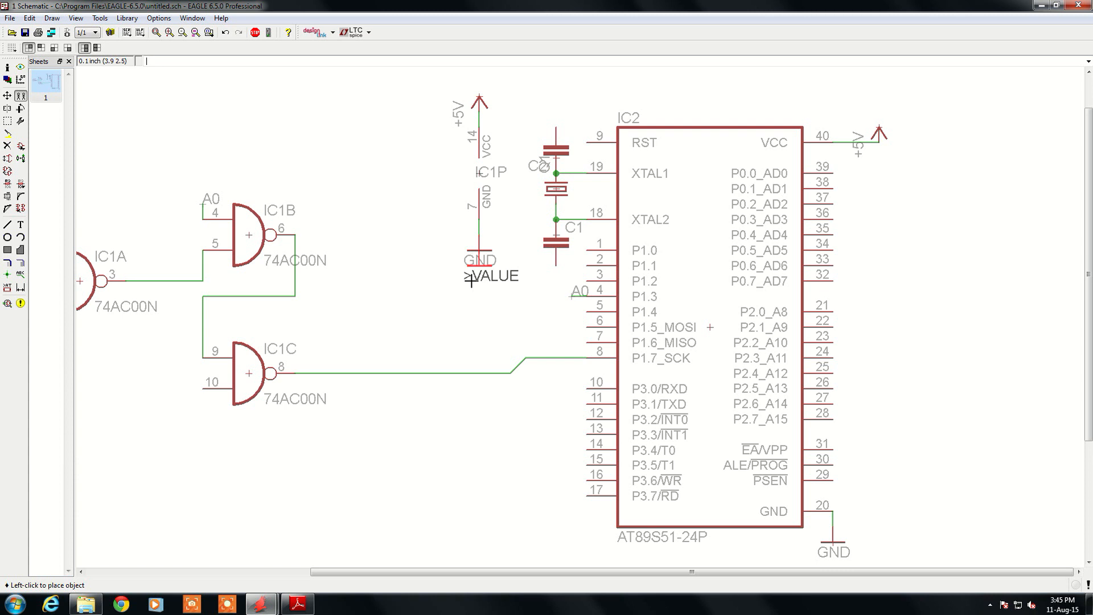
click(555, 279)
click(557, 286)
right_click(565, 66)
click(556, 83)
right_click(548, 98)
click(525, 95)
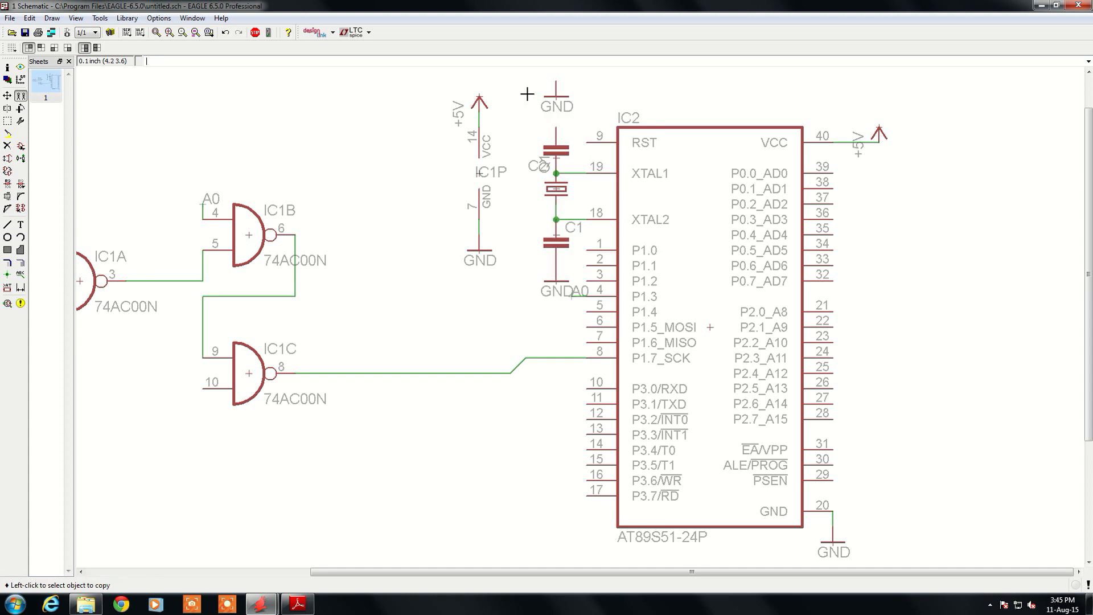
right_click(510, 102)
click(511, 103)
Turn the upper GND symbol upside down and move it onto the upper capacitor's free pin.
click(7, 95)
click(556, 94)
right_click(554, 97)
right_click(554, 97)
click(556, 127)
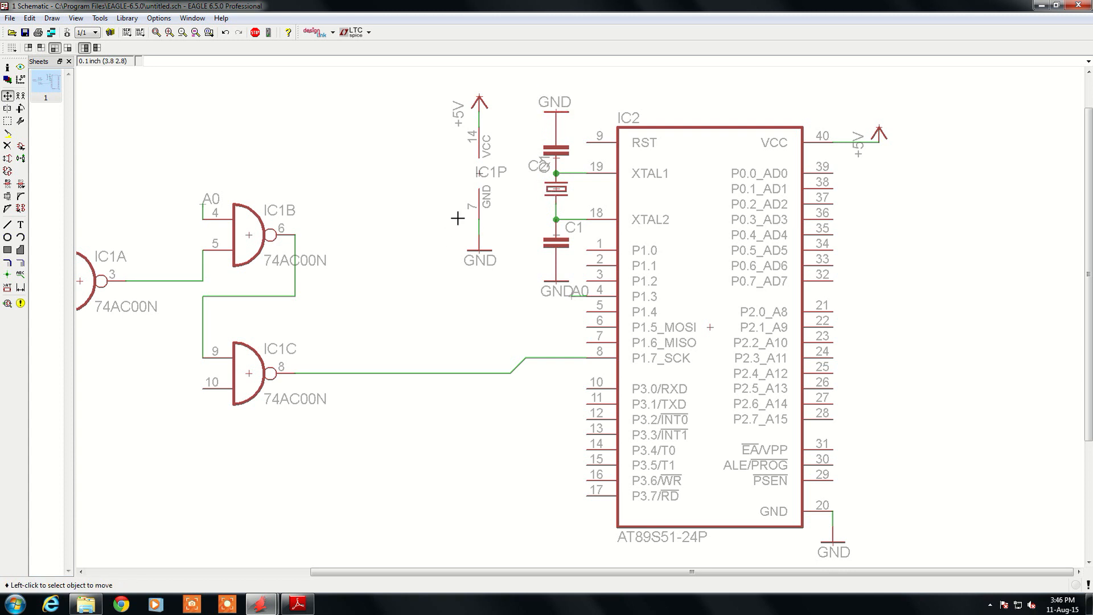
scroll(457, 218, down, 3)
scroll(570, 313, up, 1)
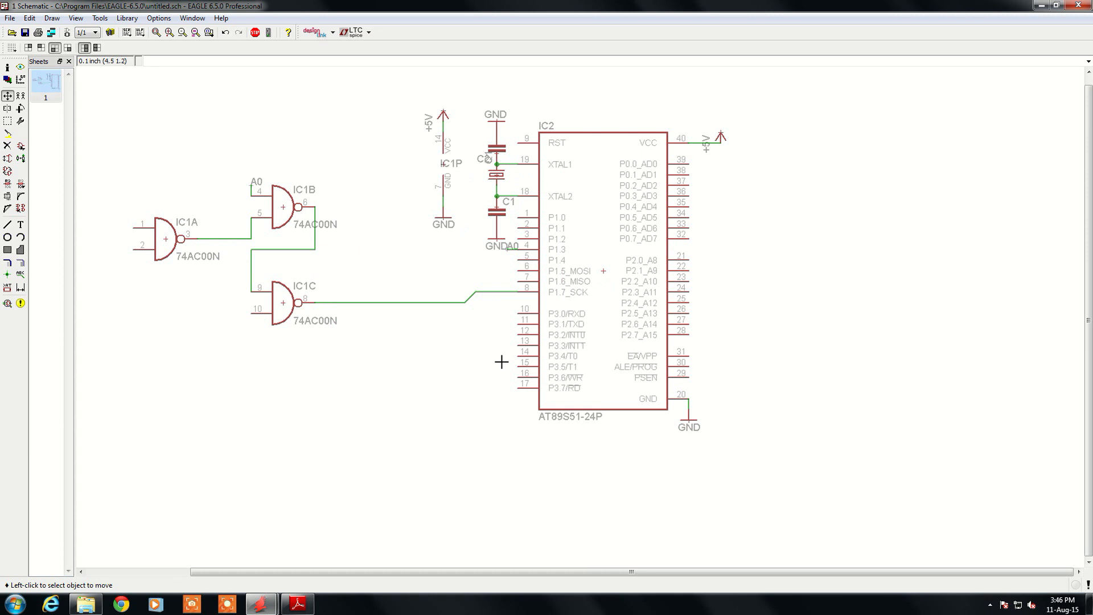
scroll(527, 194, up, 2)
scroll(417, 317, down, 1)
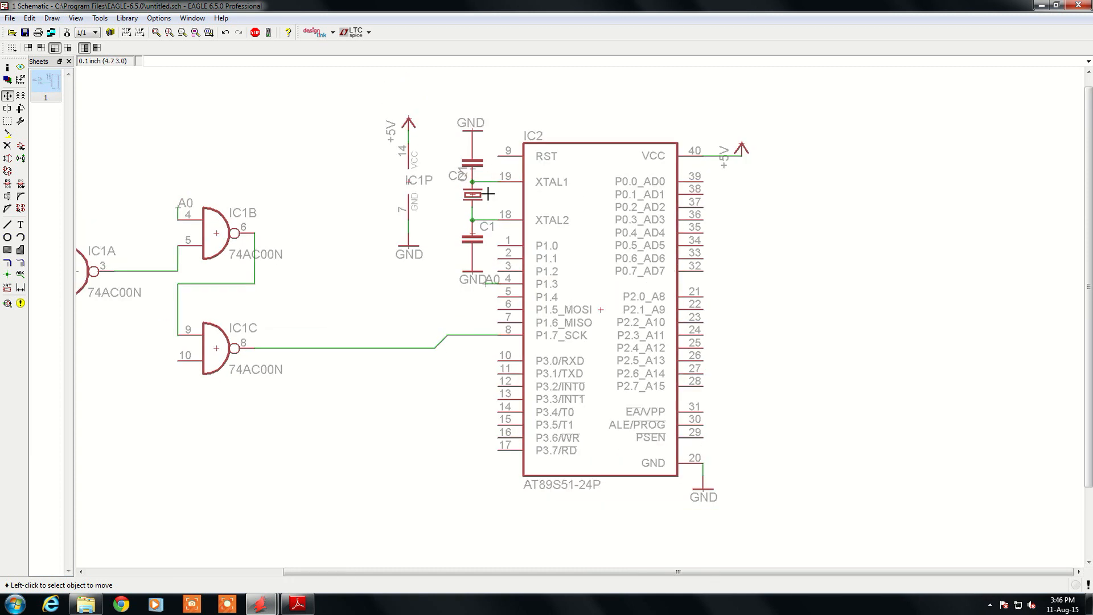
scroll(661, 284, down, 2)
scroll(230, 289, up, 2)
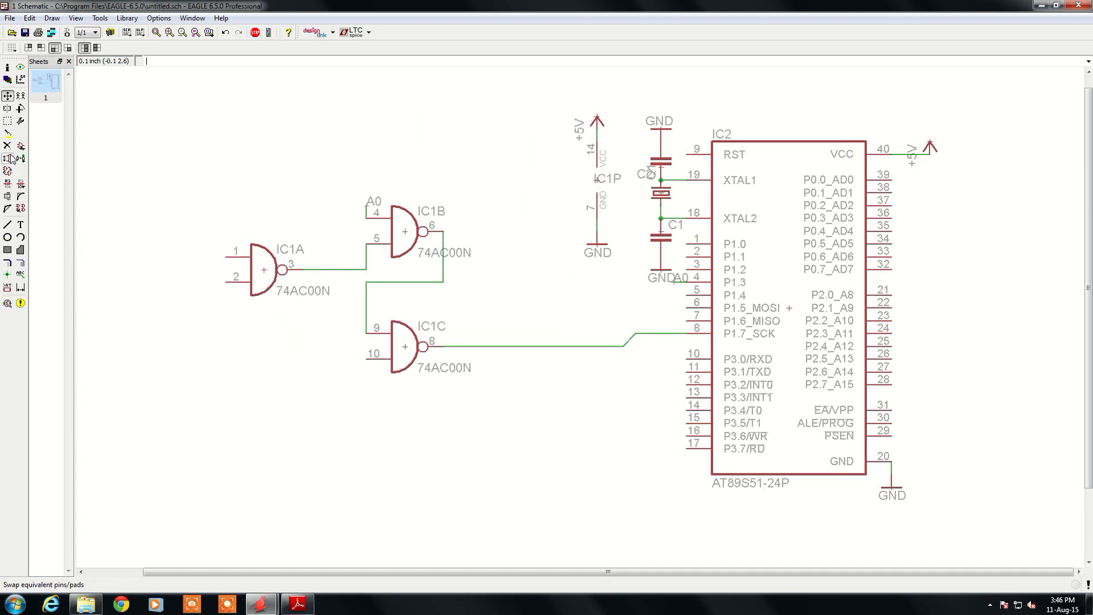
Group the three 74AC00N gates with their wiring and move the group about 0.8 inch closer to IC2.
click(8, 96)
click(8, 121)
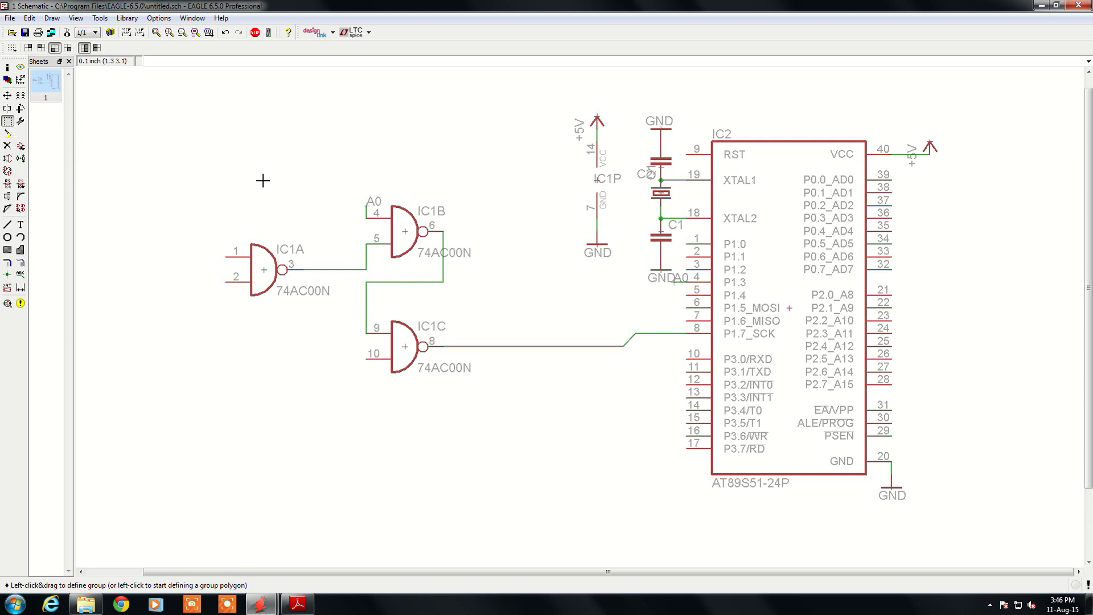
drag(203, 136, 475, 383)
key(F7)
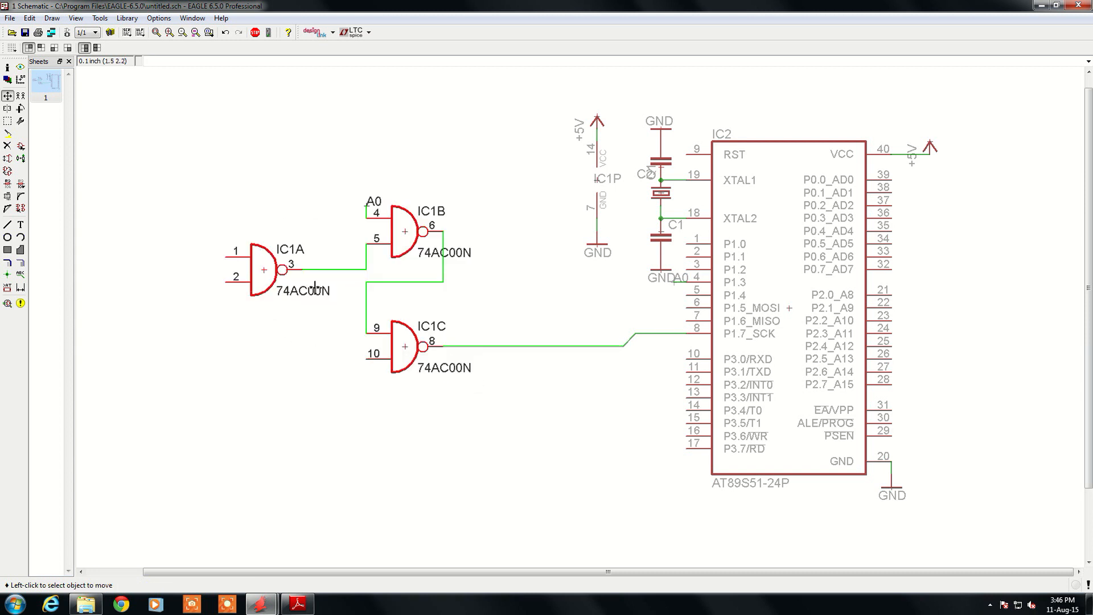
right_click(295, 341)
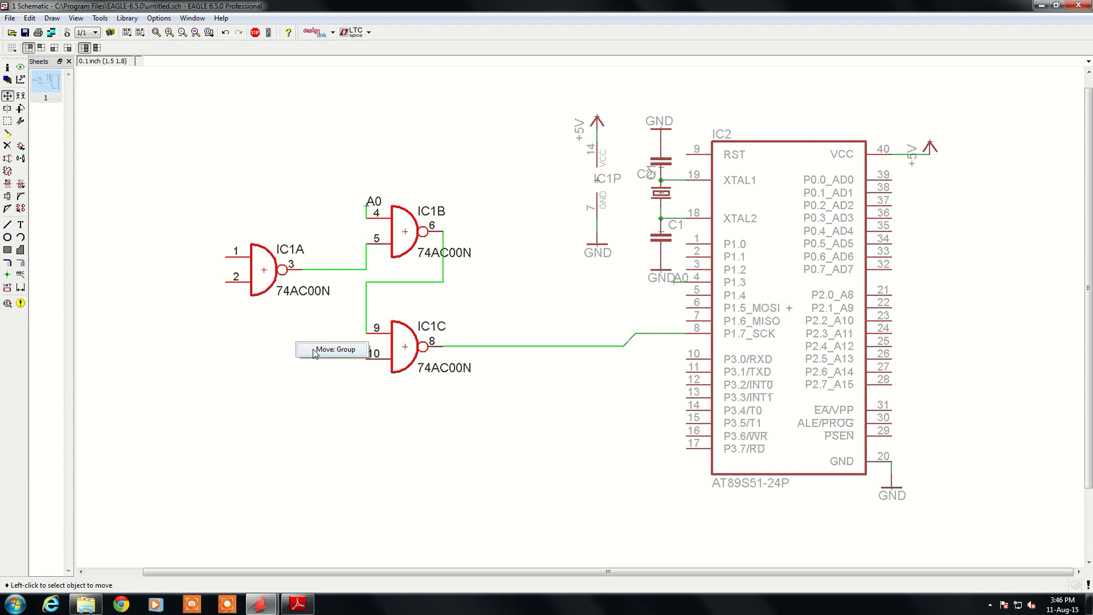
click(333, 349)
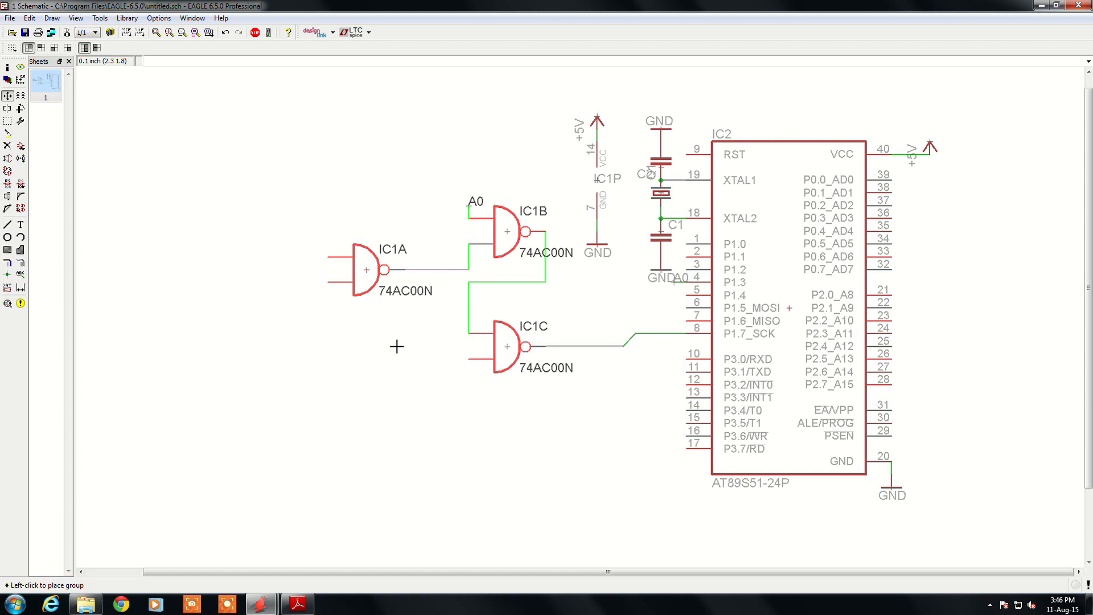
click(397, 346)
scroll(320, 338, down, 1)
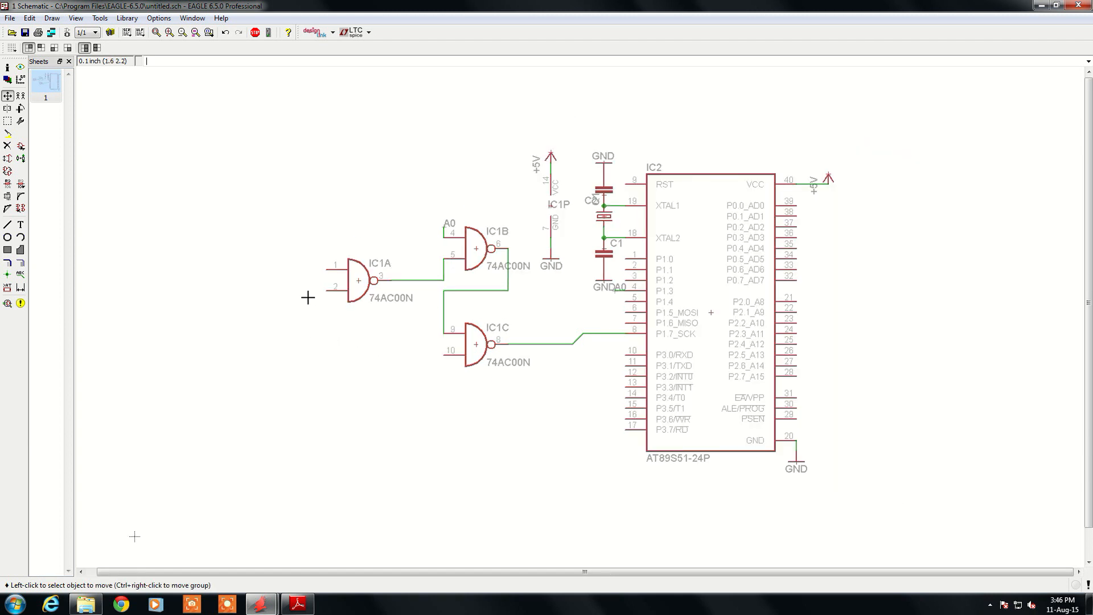
click(7, 146)
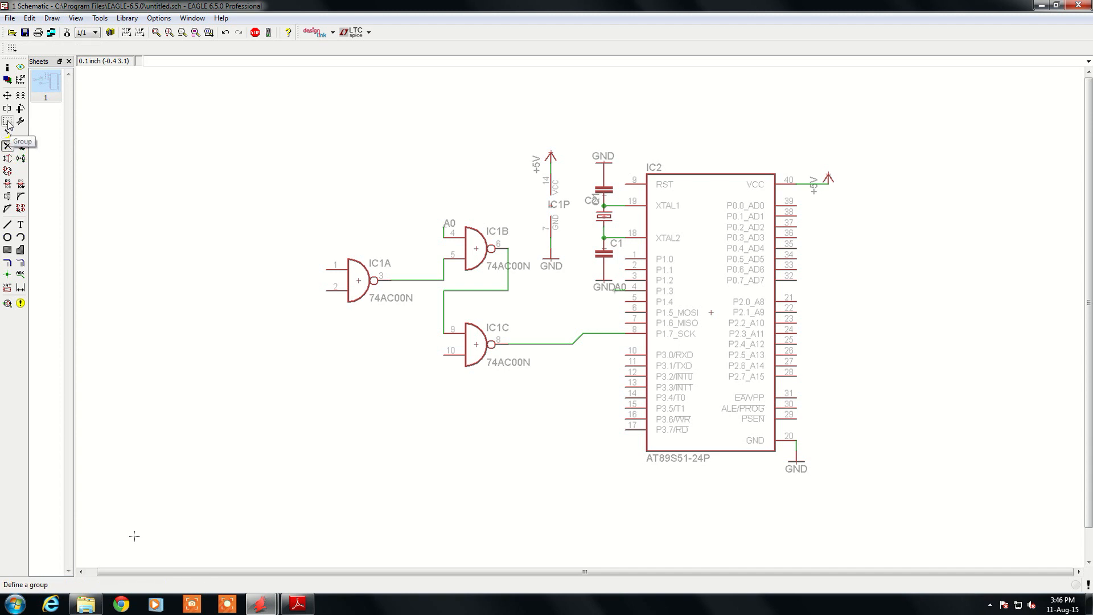
click(8, 122)
drag(312, 180, 534, 413)
ctrl+right_click(398, 357)
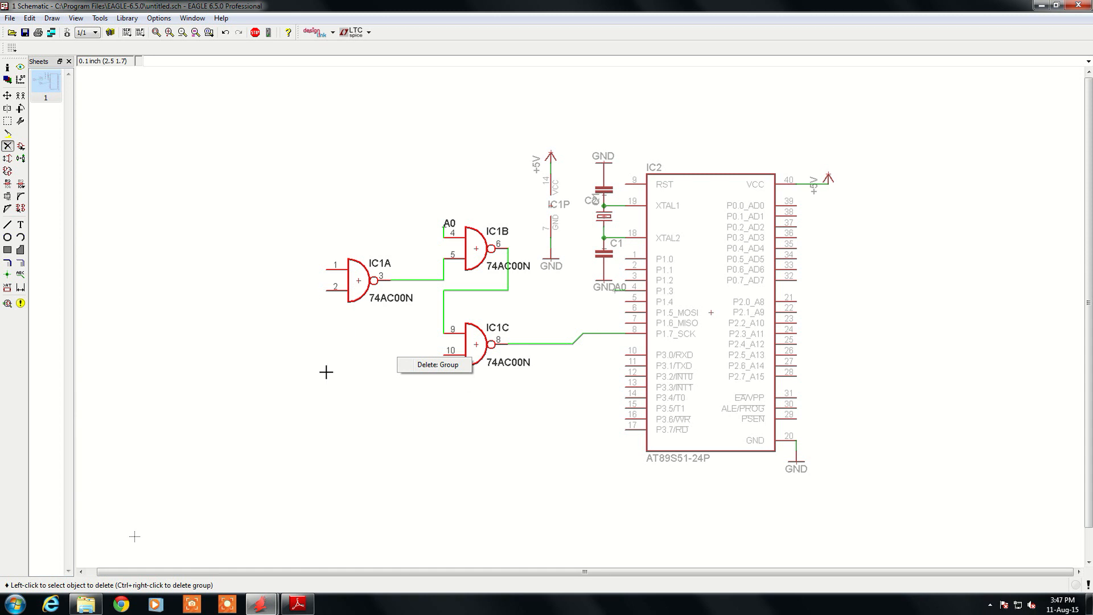
click(428, 350)
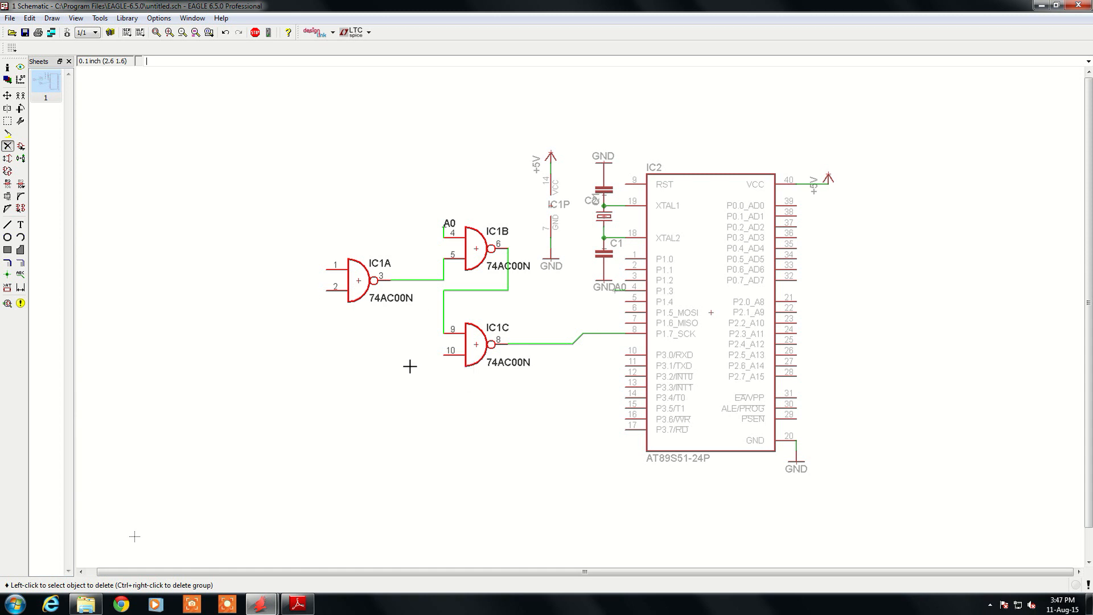
scroll(356, 387, down, 1)
scroll(356, 386, up, 2)
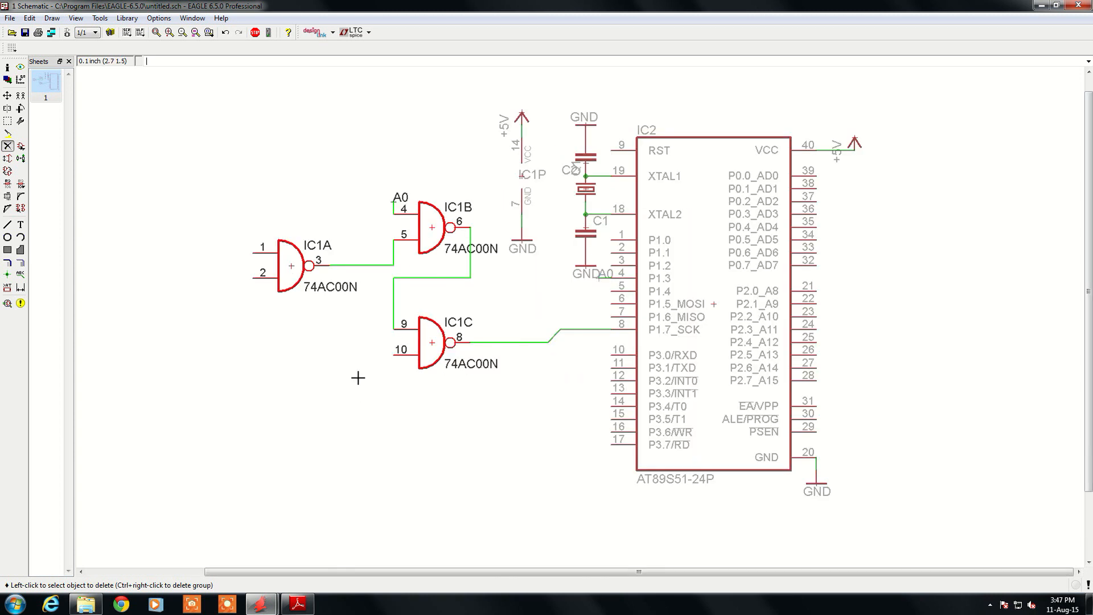
scroll(358, 378, down, 1)
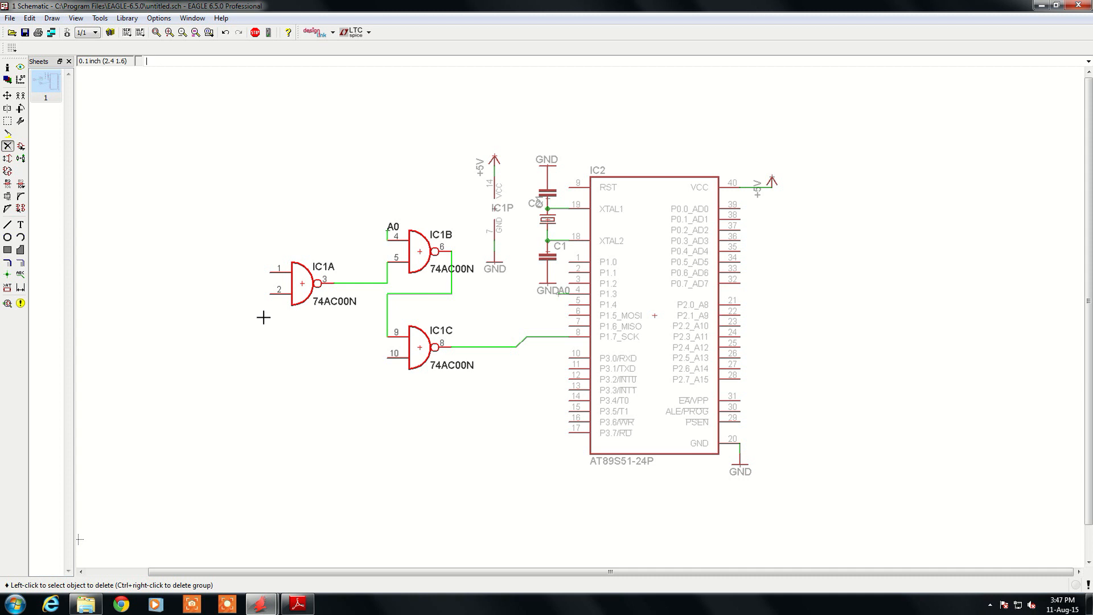
Collapse the capacitor groups of the resistor library in the Add dialog and expand the R-EU_ resistor group.
click(21, 145)
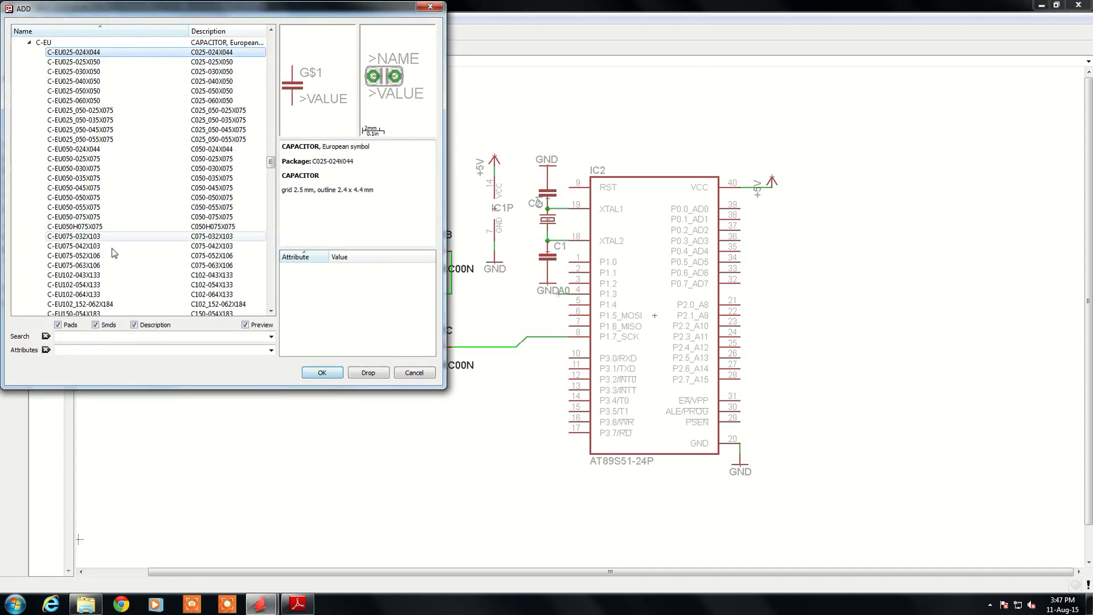
scroll(44, 168, up, 3)
click(30, 130)
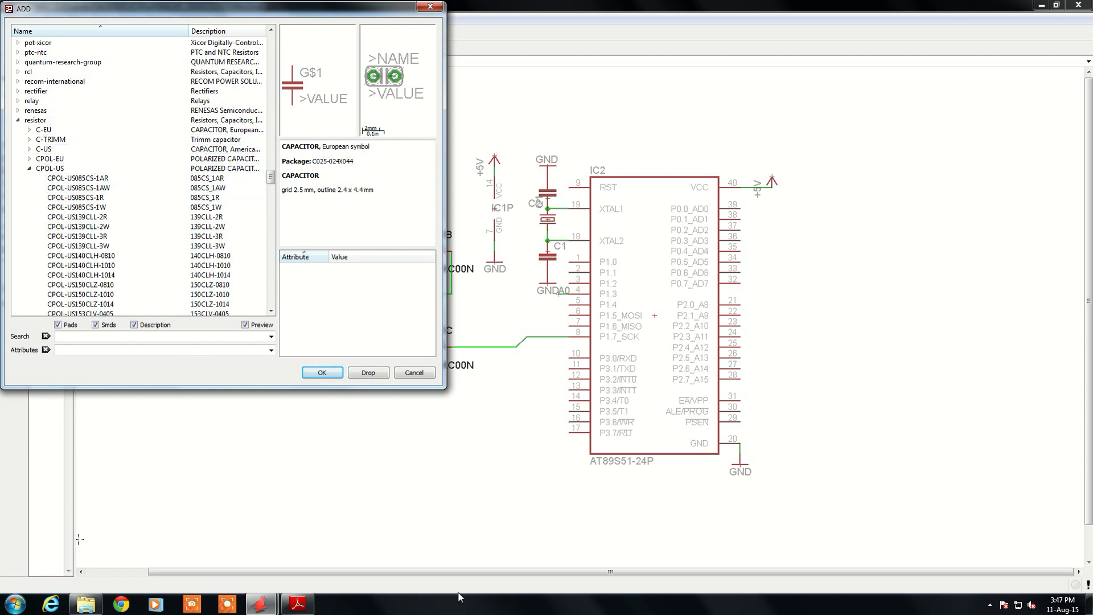
click(29, 169)
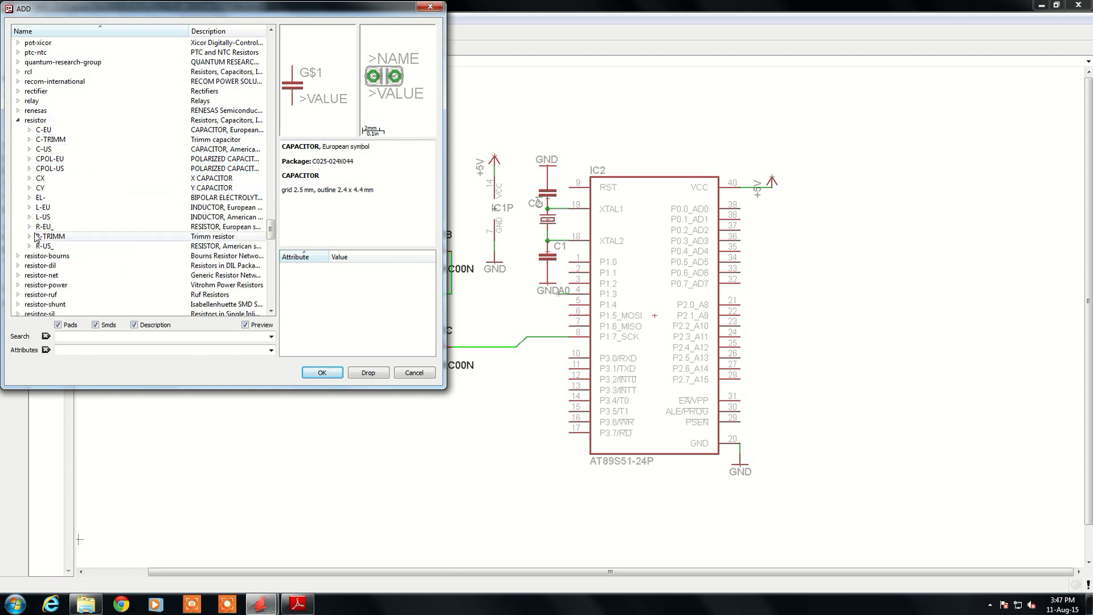
double_click(43, 226)
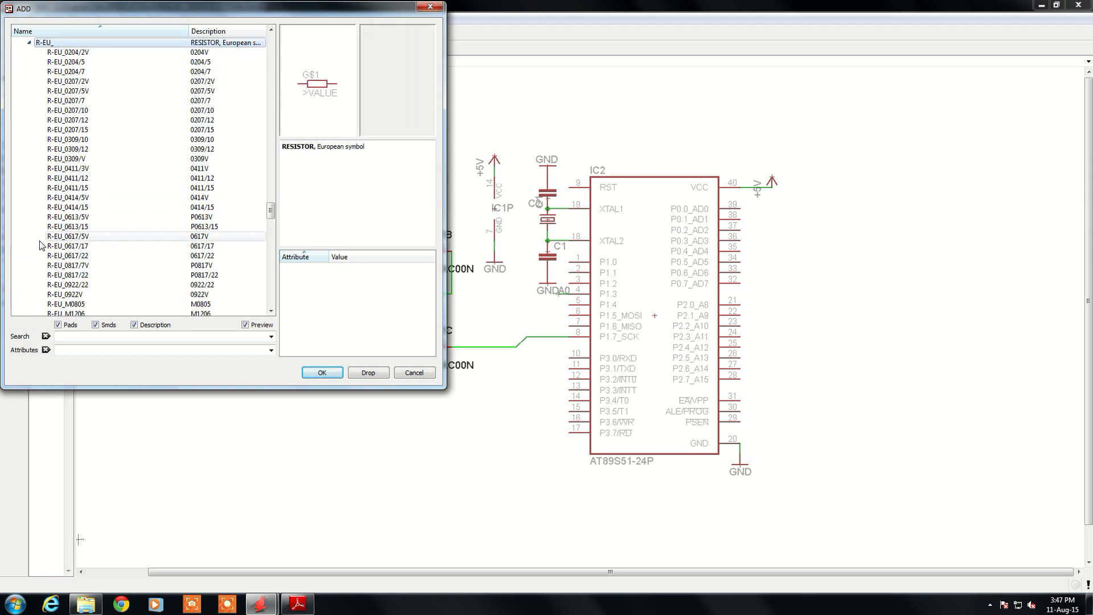
Preview the packages of R-EU_0204/2V, R-EU_0207/5V, R-EU_0309/10, R-EU_0309/V, R-EU_R1206 and R-EU_R0603.
click(76, 53)
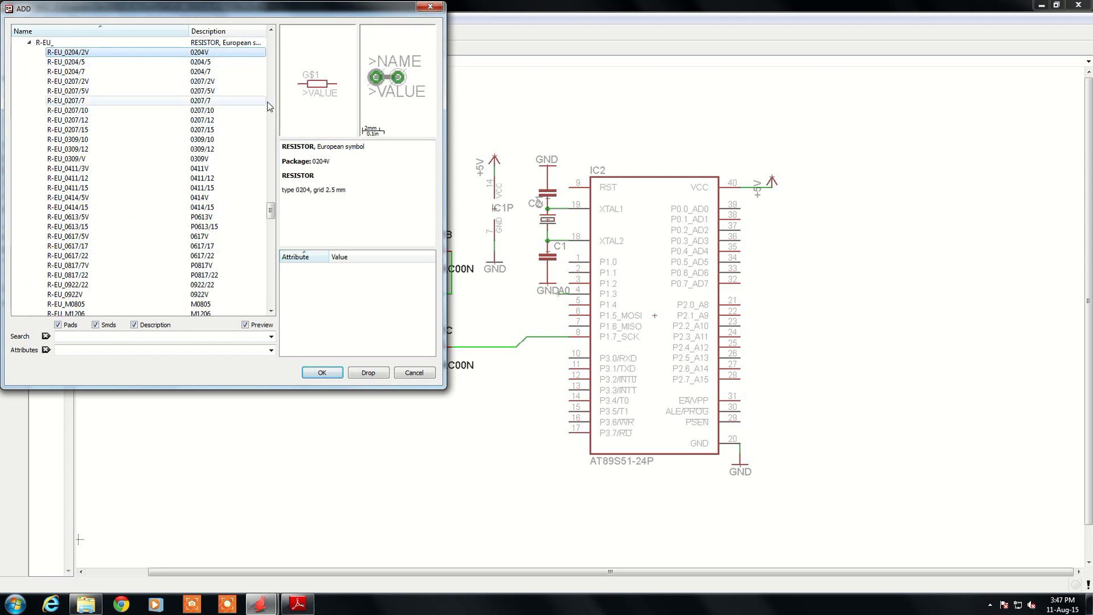
click(71, 91)
click(71, 140)
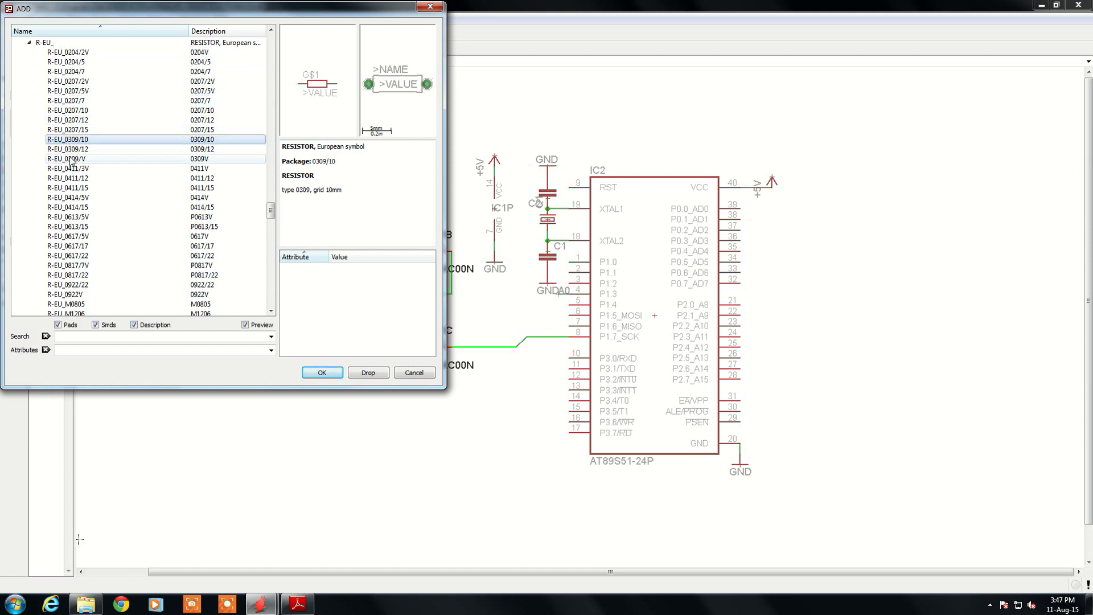
click(72, 159)
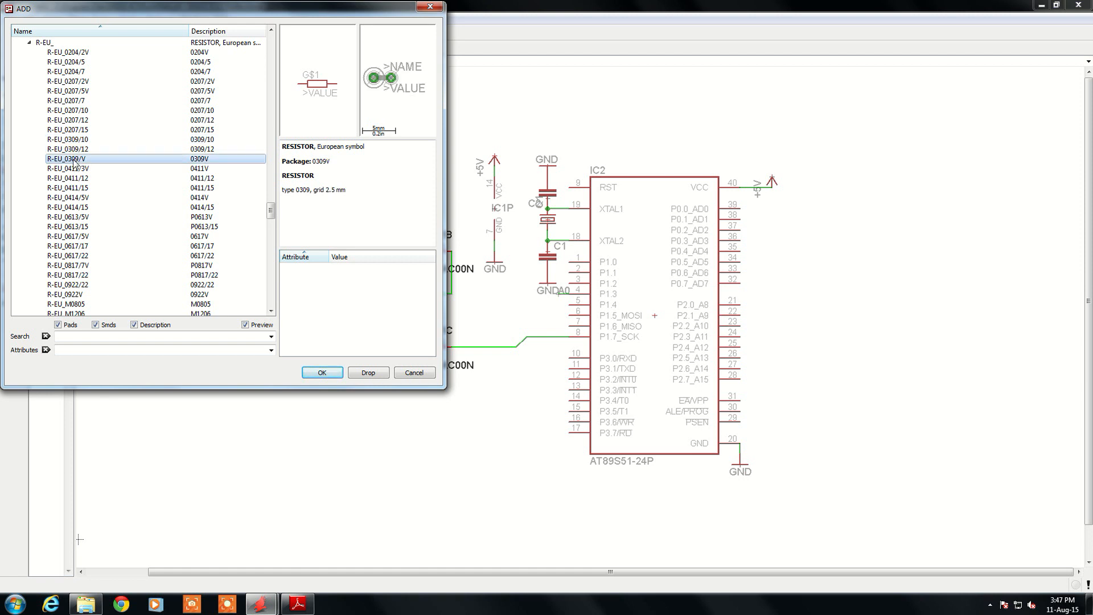
scroll(73, 228, down, 6)
scroll(73, 239, down, 1)
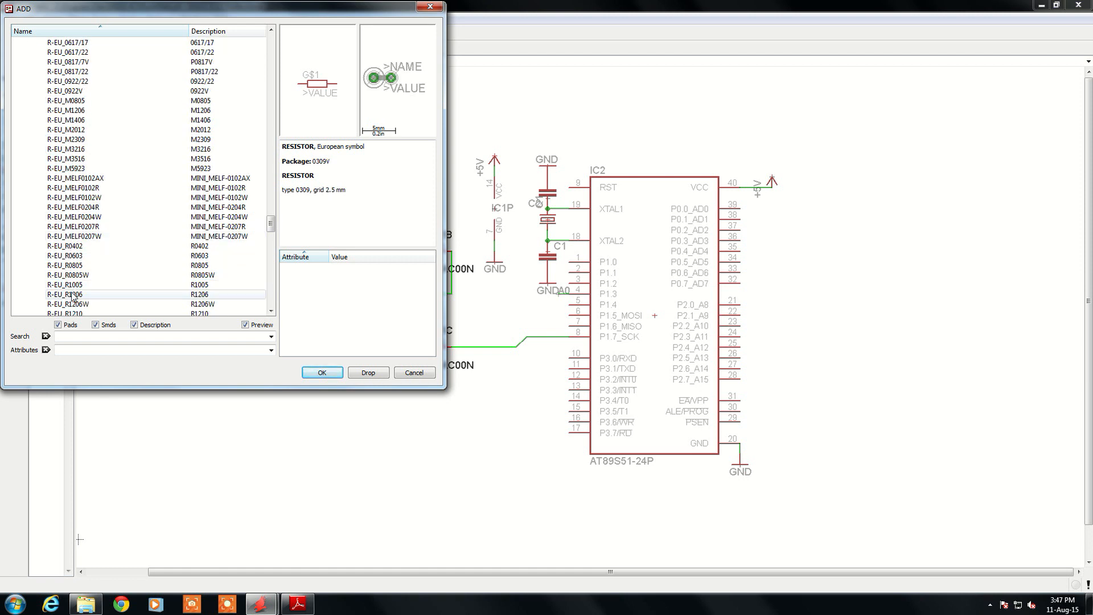
click(66, 294)
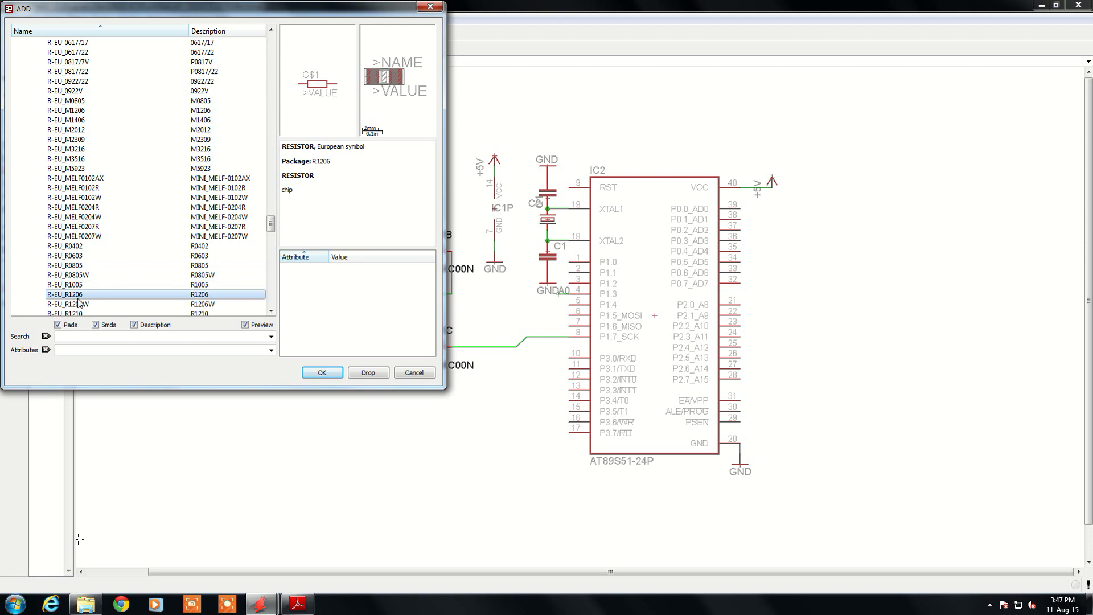
click(84, 259)
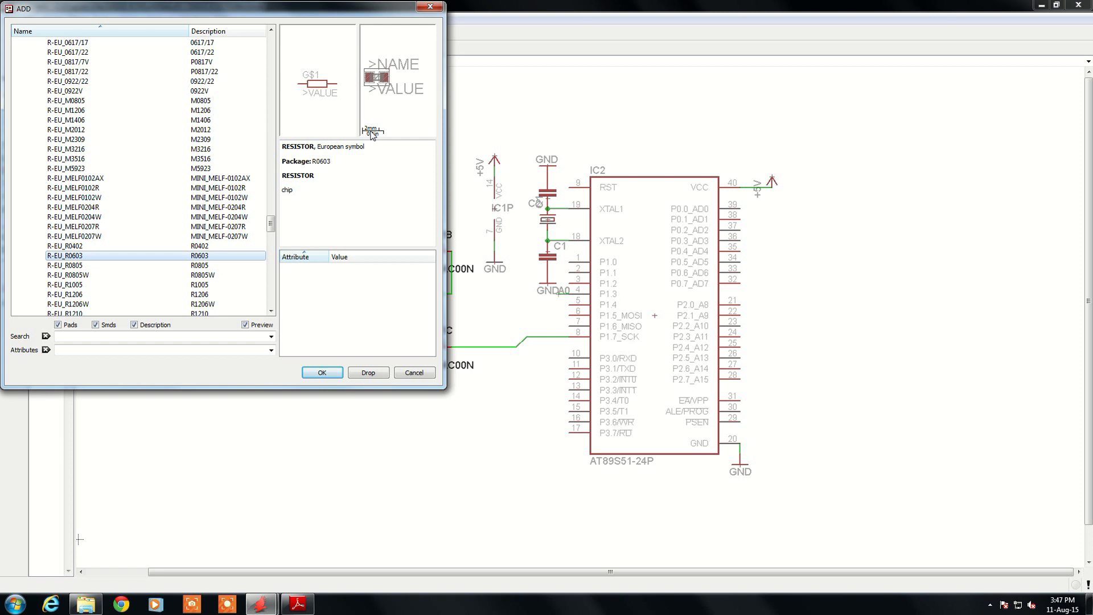
Choose the chip resistor R-EU_R1206 and place one above the NAND gates.
click(72, 296)
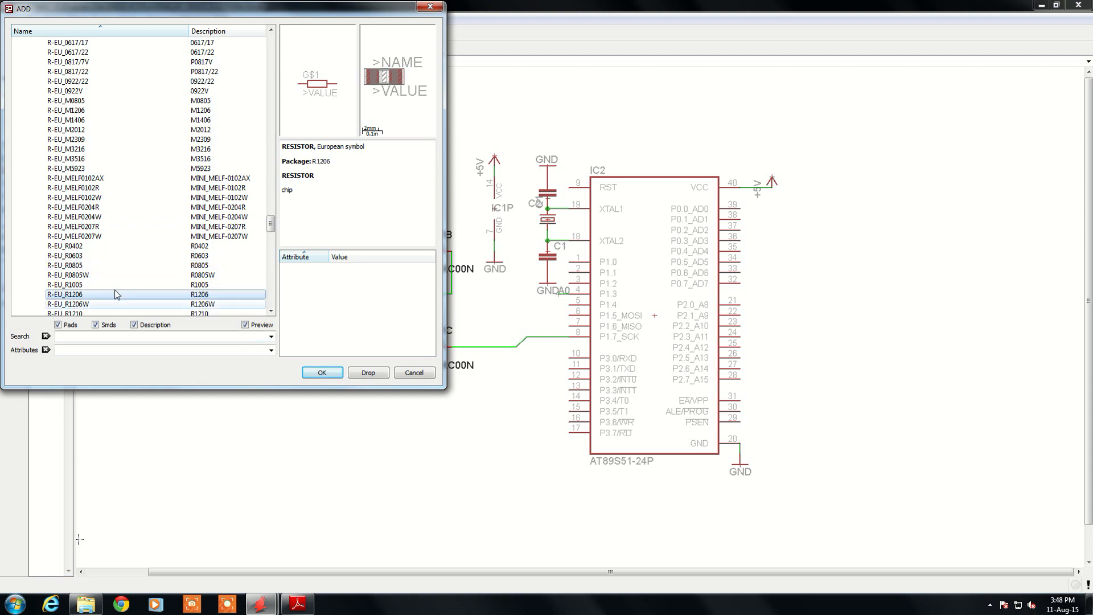
click(322, 374)
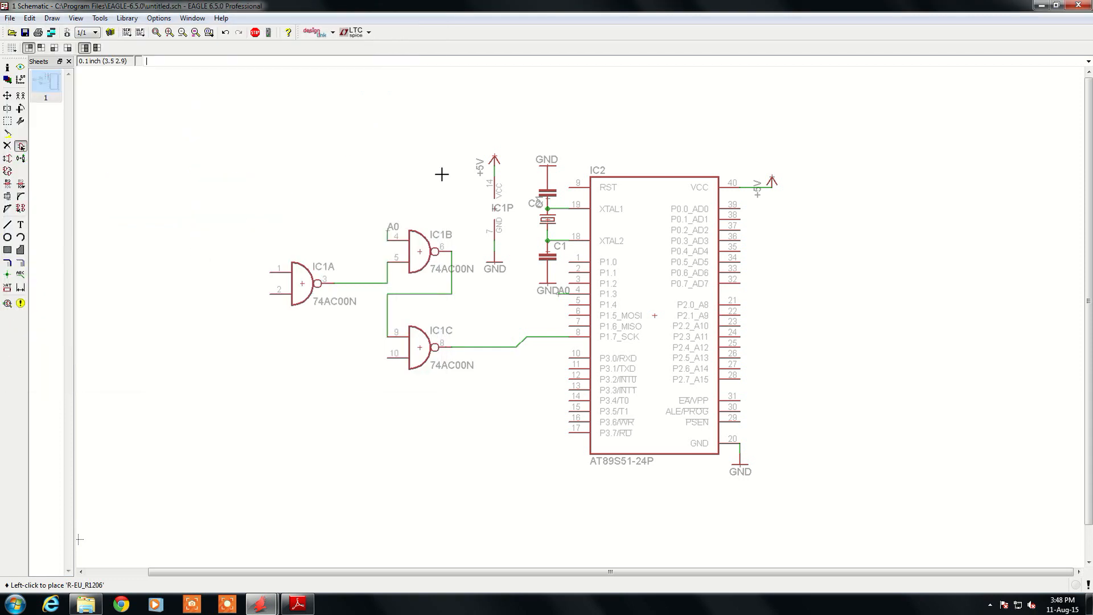
click(345, 133)
scroll(403, 203, up, 4)
scroll(371, 236, down, 2)
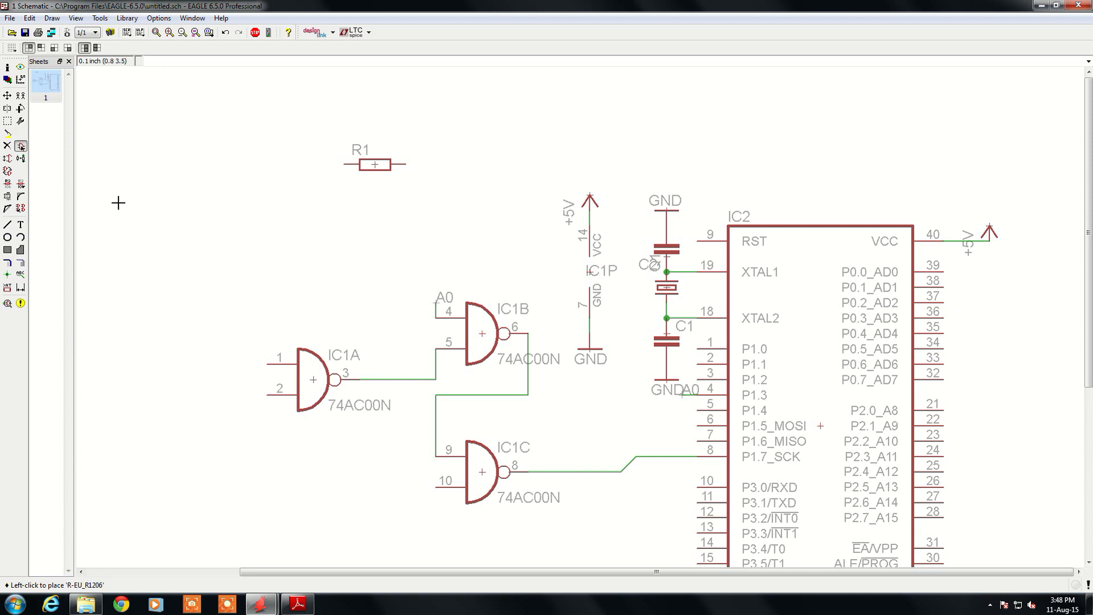
Choose the resistor R-EU_0207/10 from the R-EU_ group and place one directly below R1.
click(20, 147)
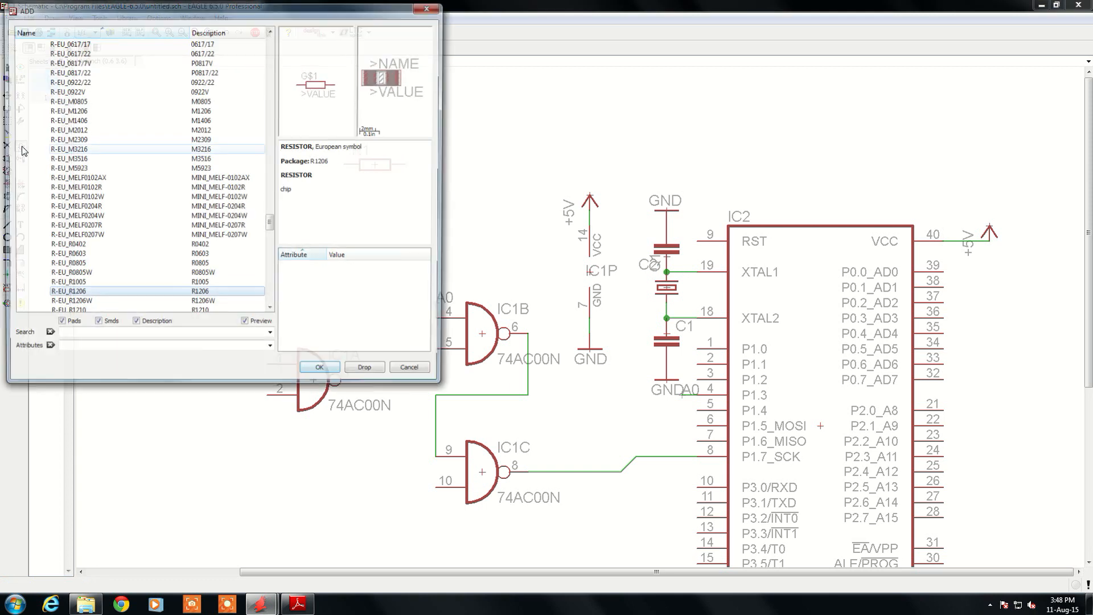
scroll(53, 180, up, 2)
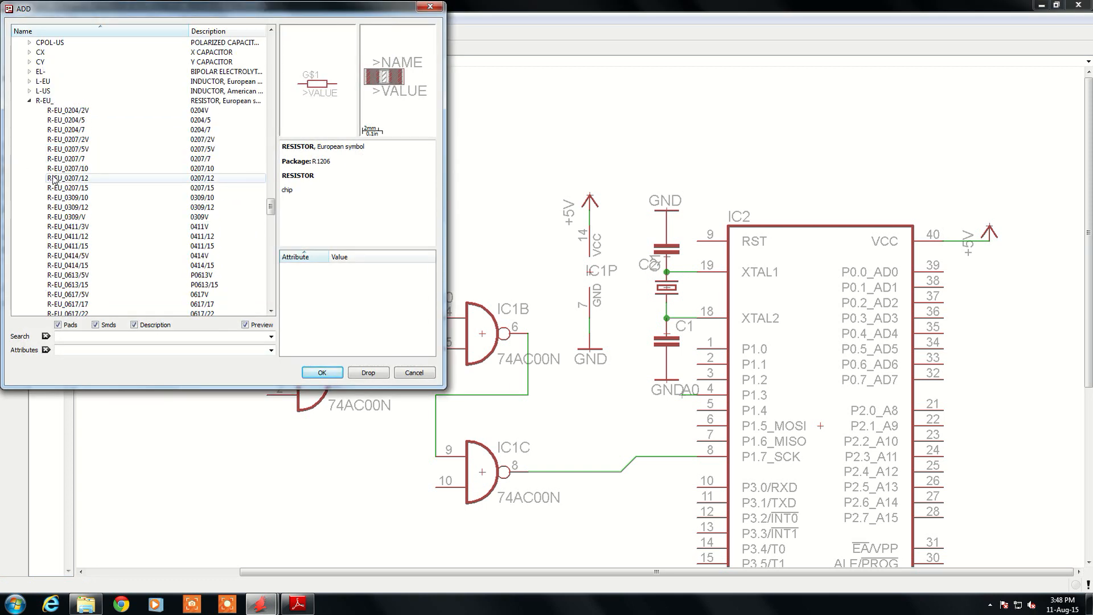
click(59, 168)
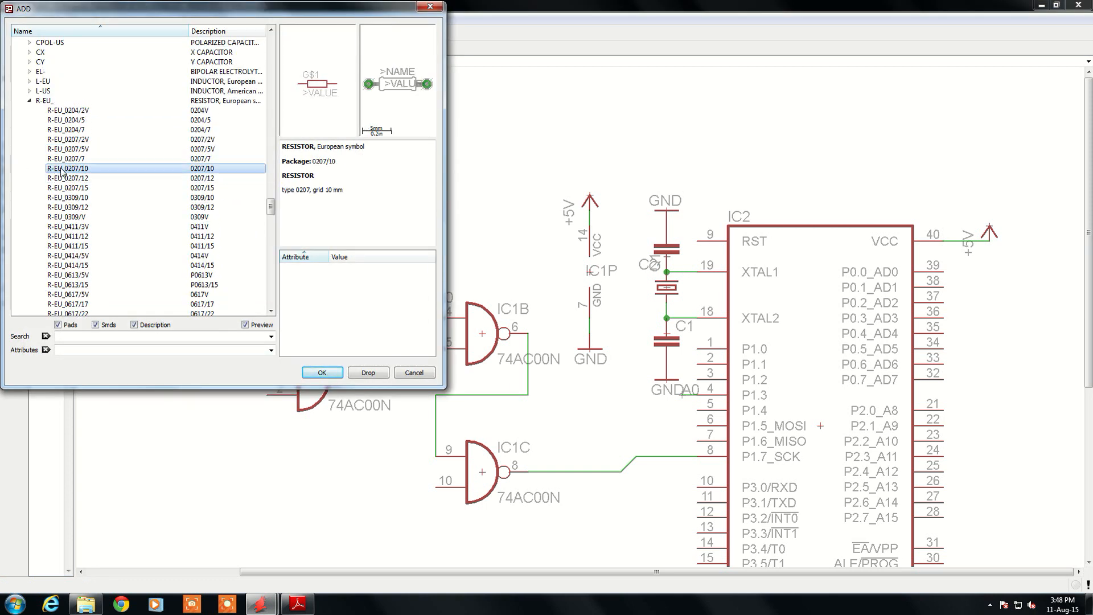
click(322, 373)
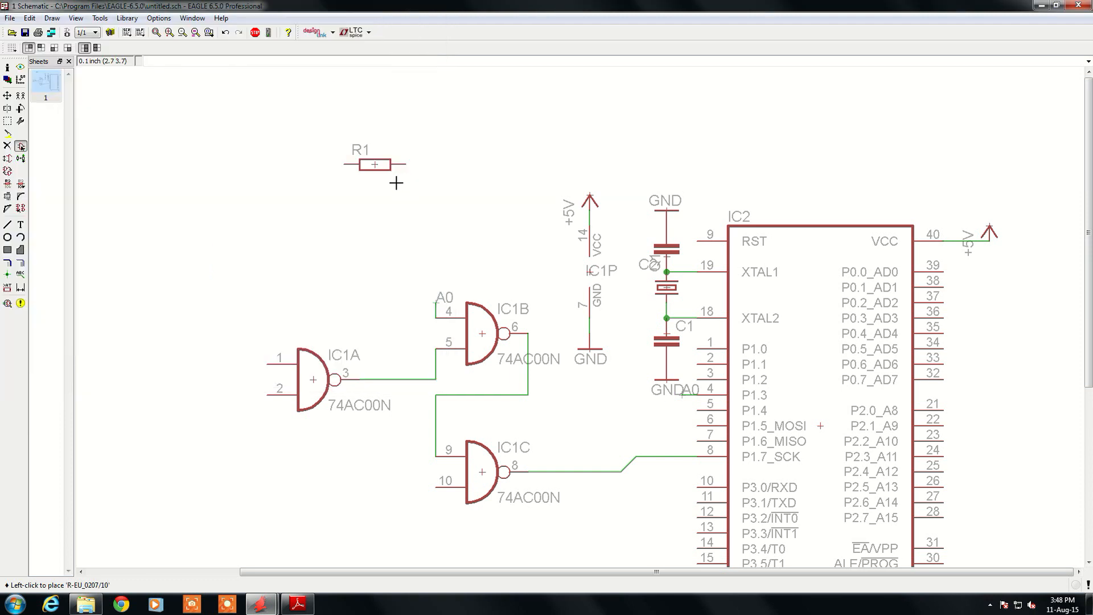
click(374, 211)
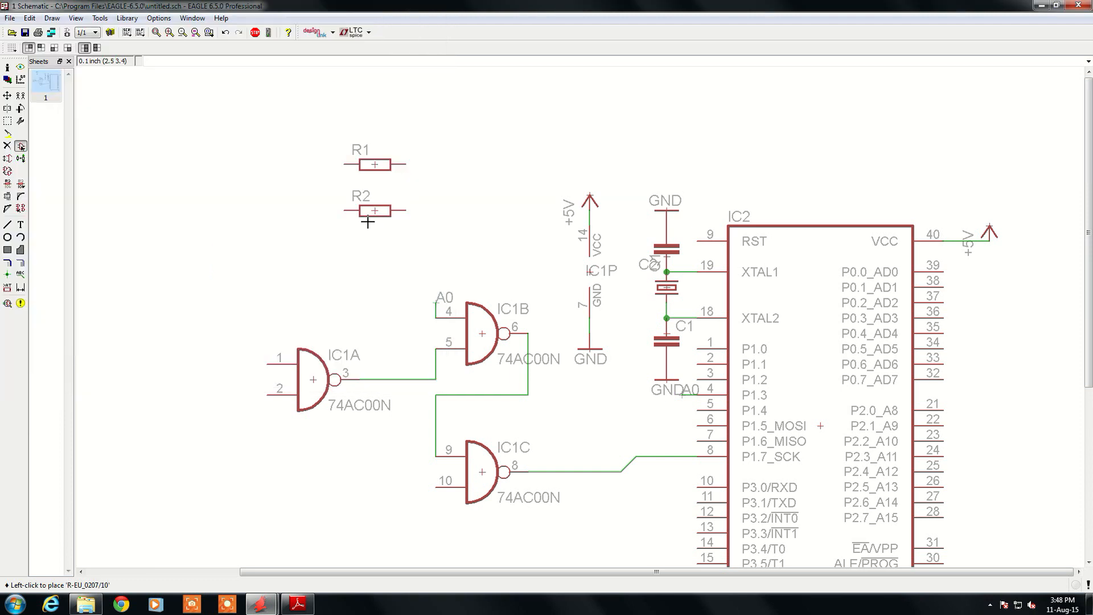
scroll(369, 212, up, 1)
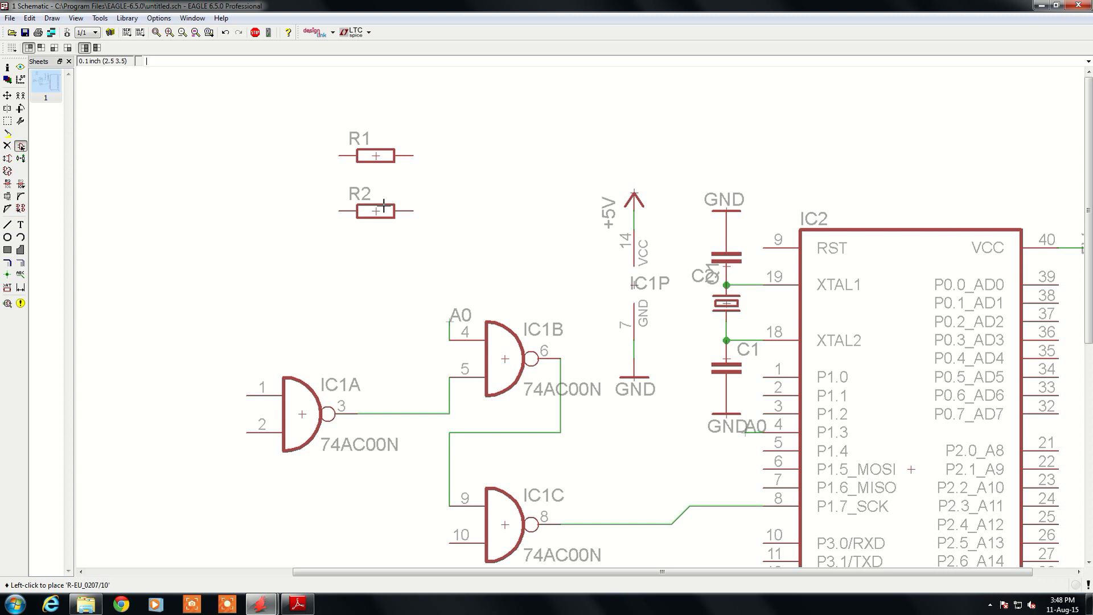
scroll(314, 214, down, 3)
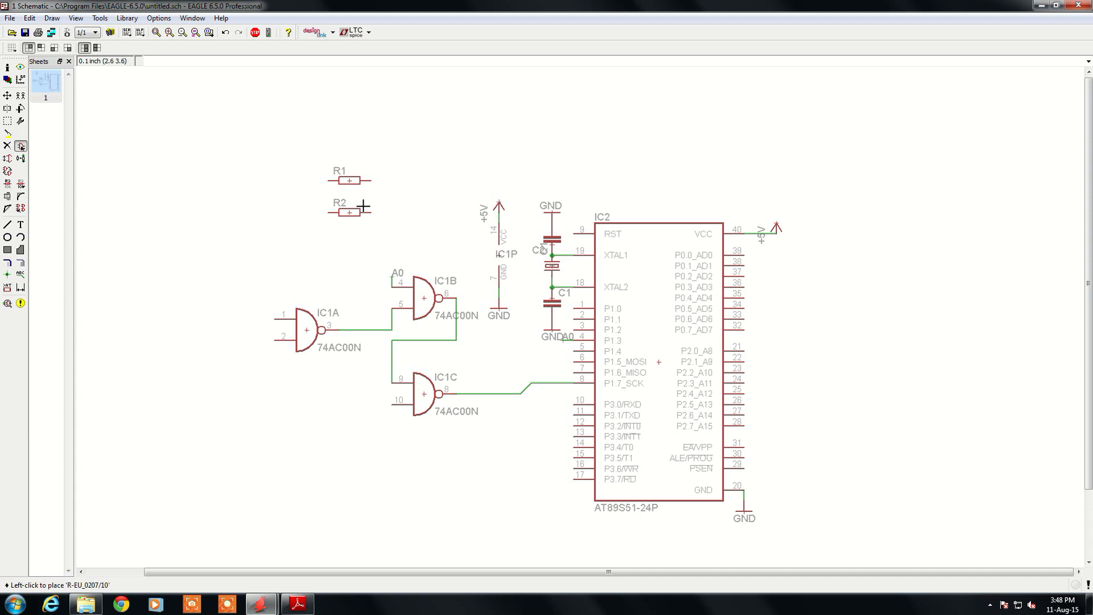
Assign the value 33 pf to capacitor C2 above the crystal.
scroll(363, 206, up, 3)
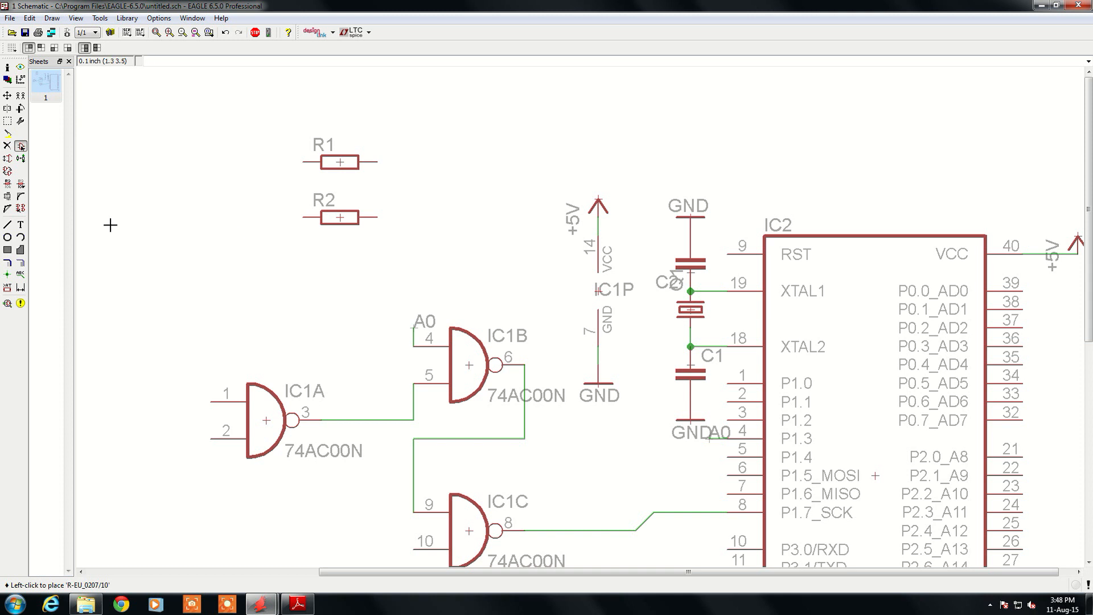
click(20, 185)
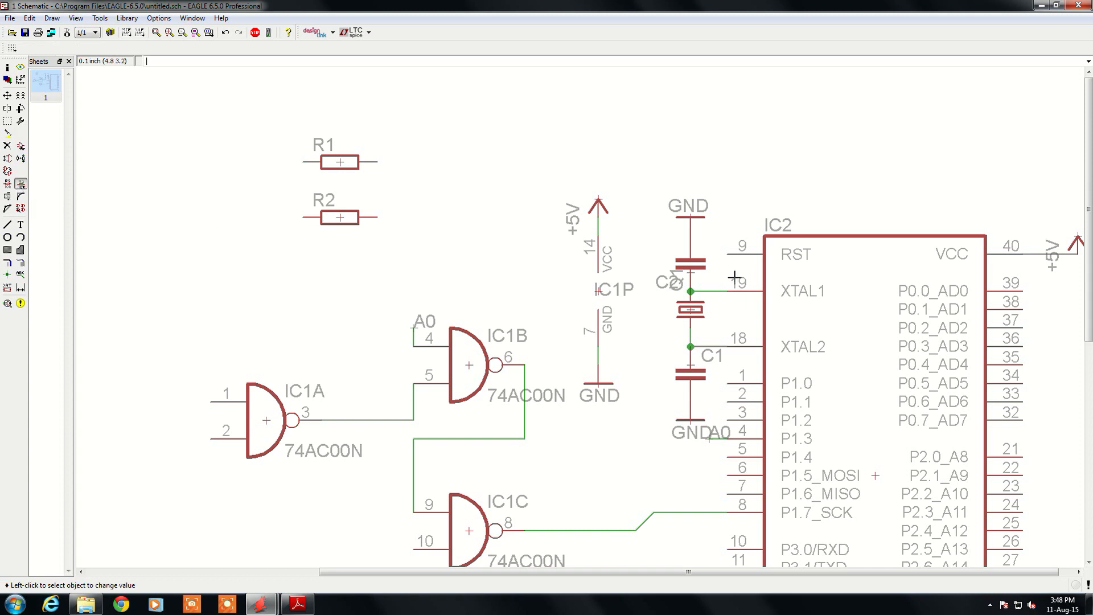
click(693, 263)
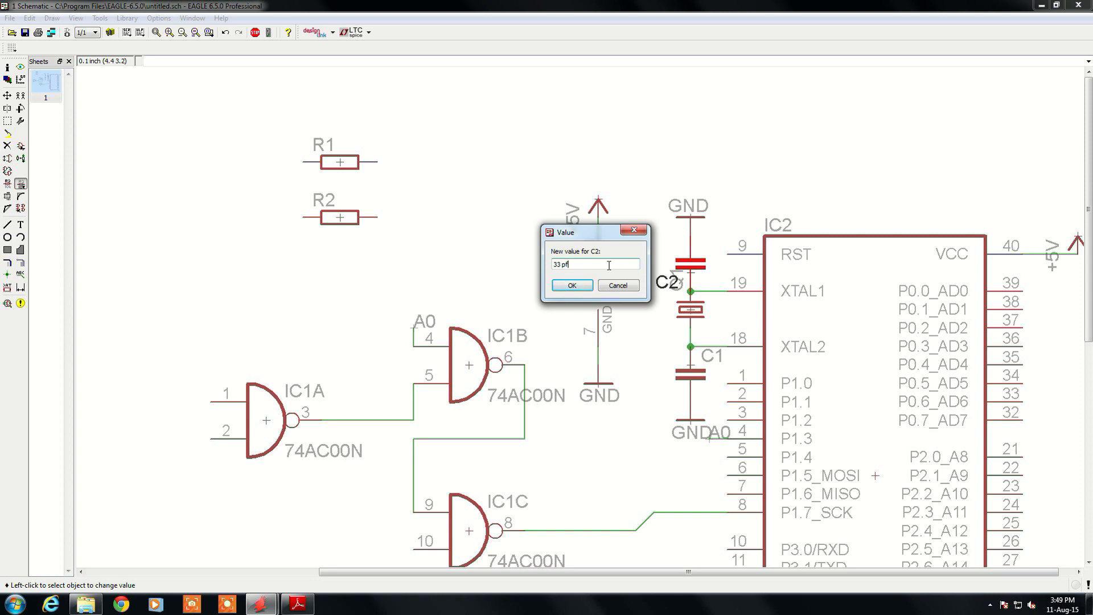
click(577, 285)
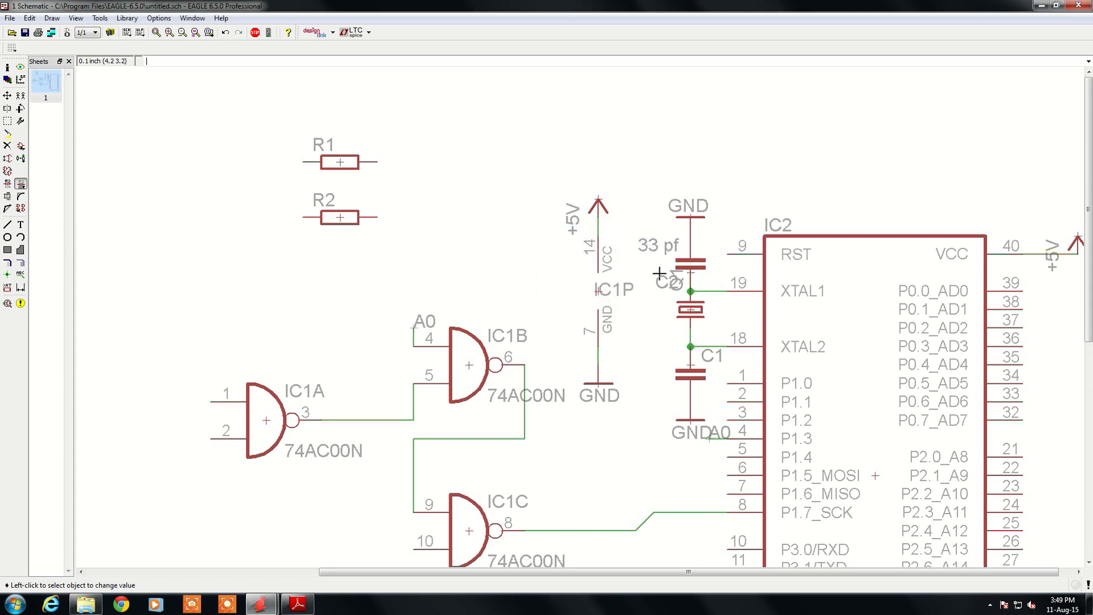
Assign the value 10k to resistor R1.
scroll(677, 276, up, 1)
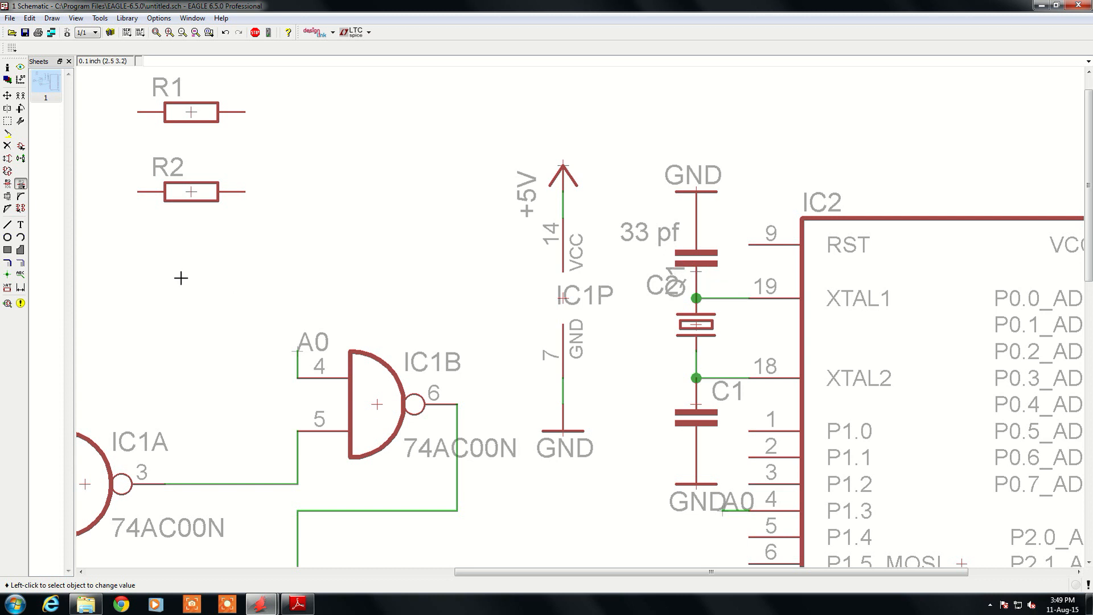
click(184, 110)
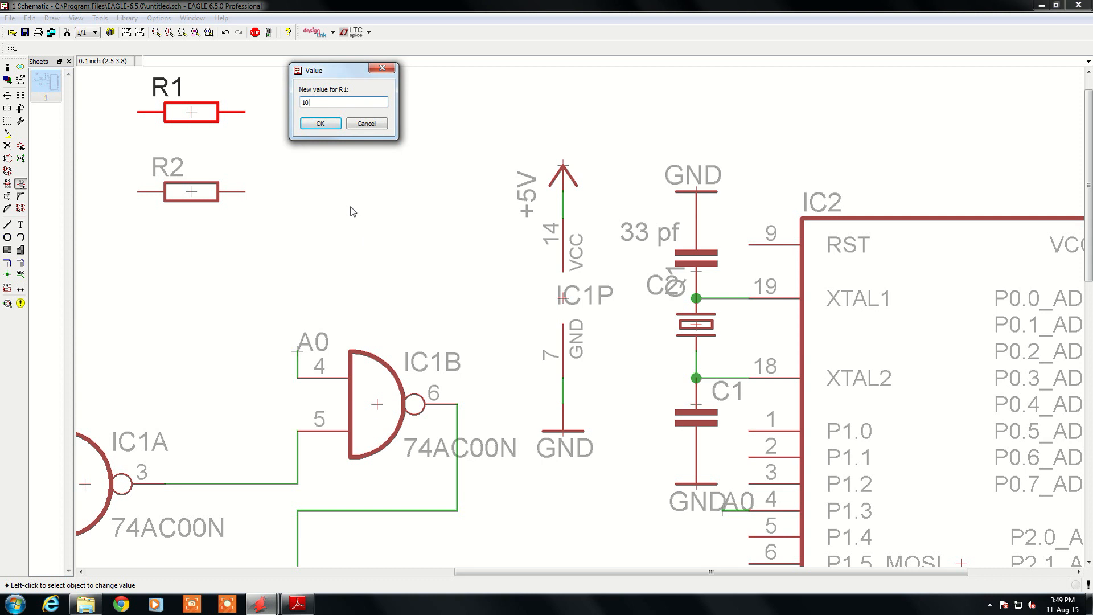
text(10k)
click(321, 124)
scroll(264, 156, down, 2)
scroll(267, 157, up, 2)
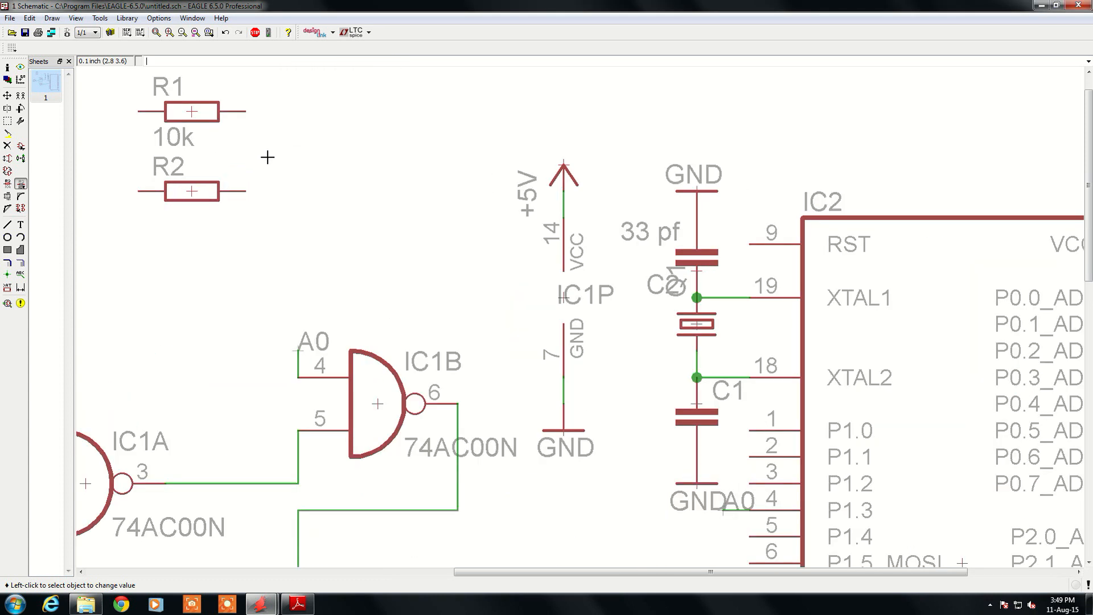
Copy resistor R1 to the space beside it and copy capacitor C2 to the free area above gate IC1B.
click(21, 95)
click(181, 111)
click(337, 121)
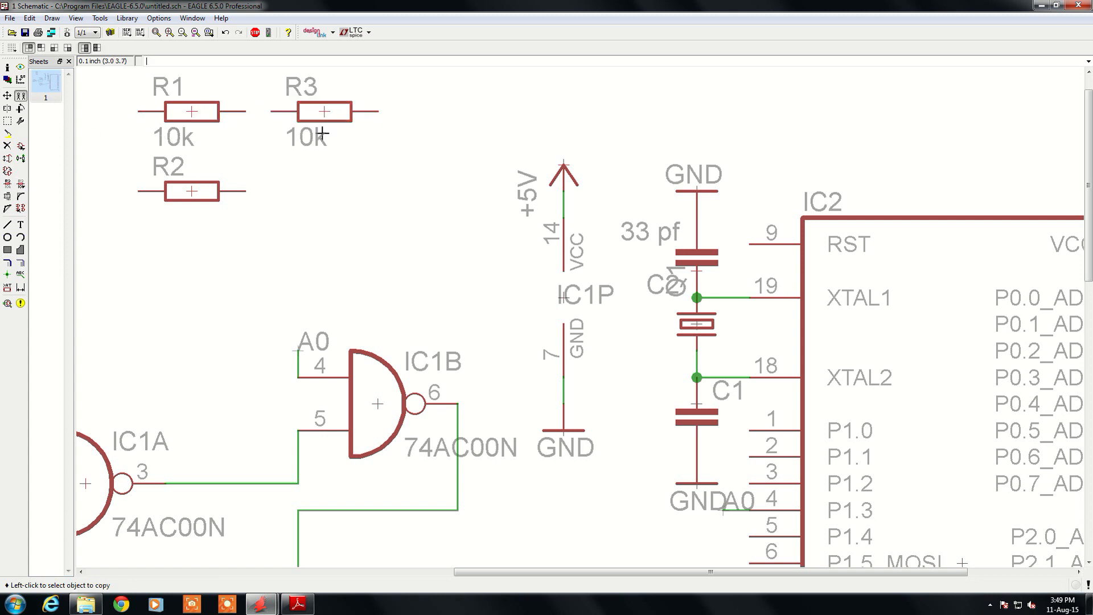
click(653, 267)
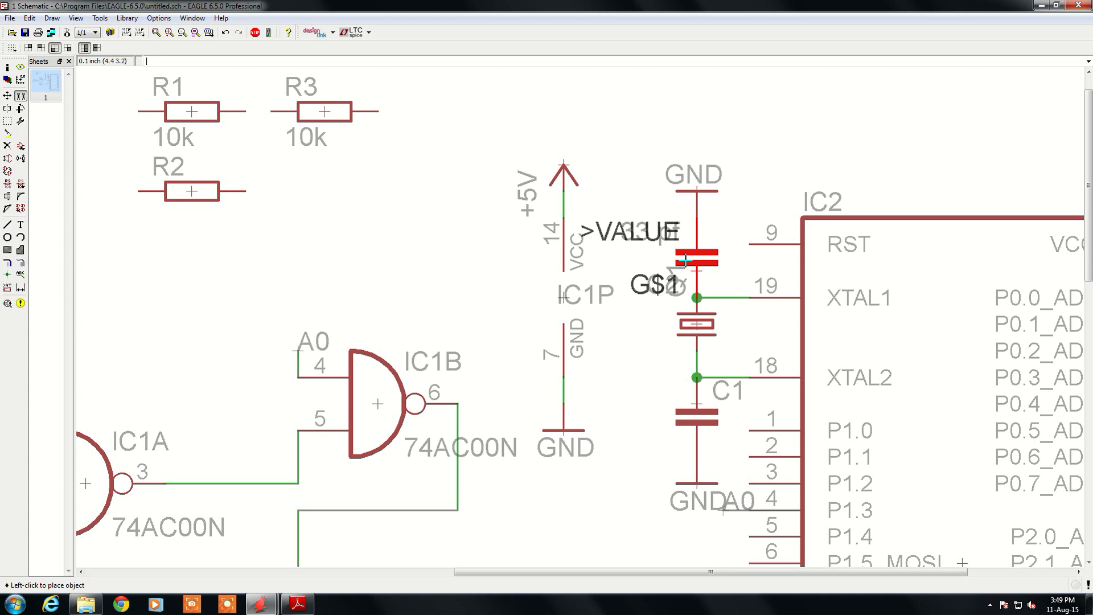
click(378, 242)
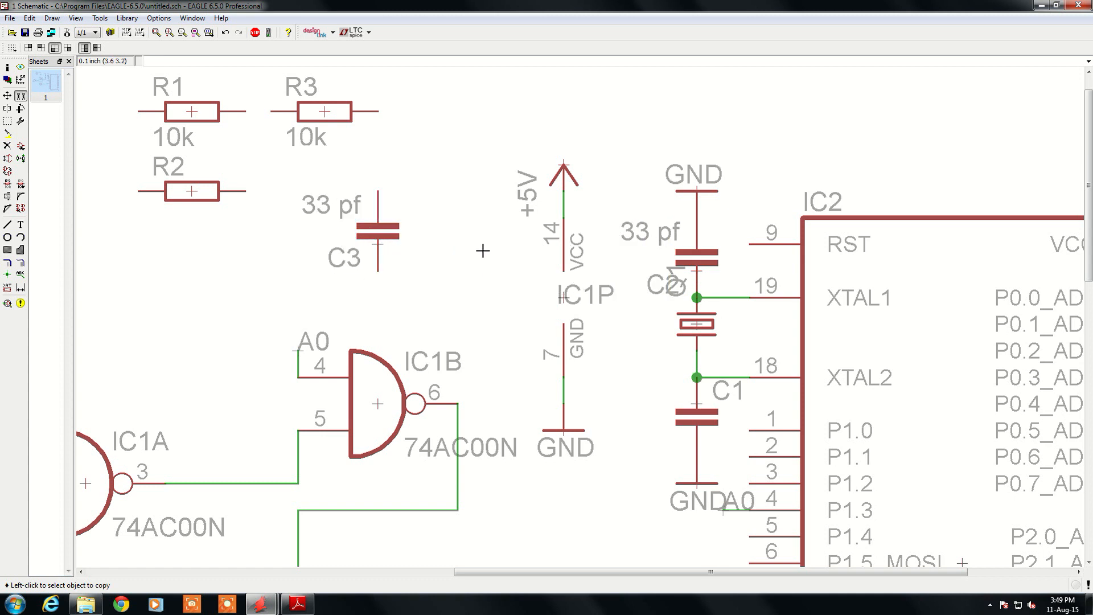
Copy the horizontal net wire at IC1A's output into the free area above it and delete that copy.
scroll(512, 173, down, 3)
scroll(330, 350, up, 3)
click(342, 345)
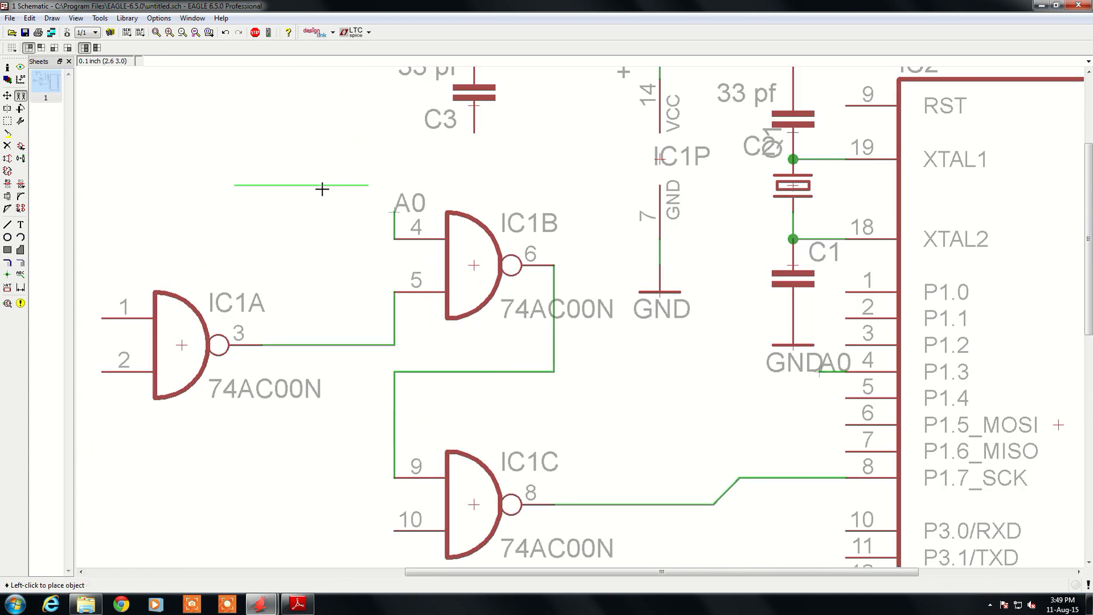
click(323, 211)
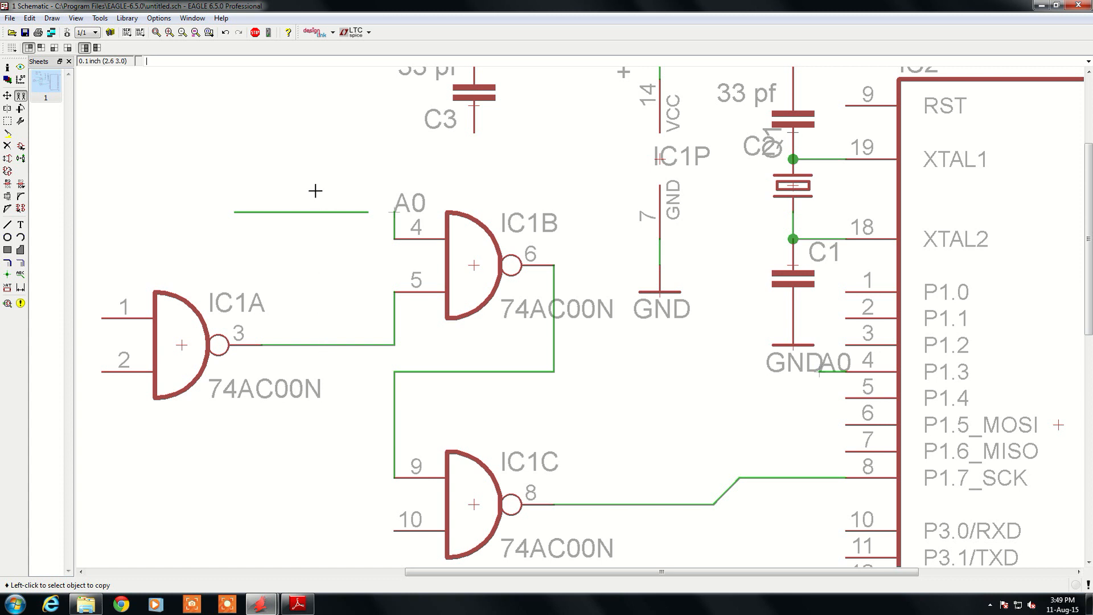
click(8, 146)
click(273, 211)
scroll(256, 250, down, 2)
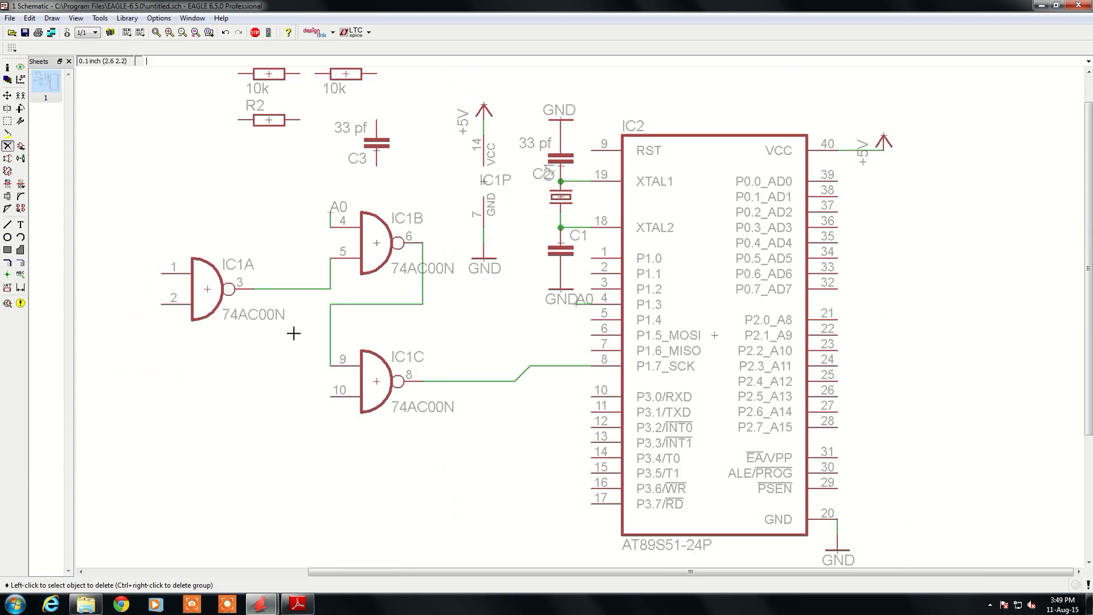
scroll(341, 243, up, 2)
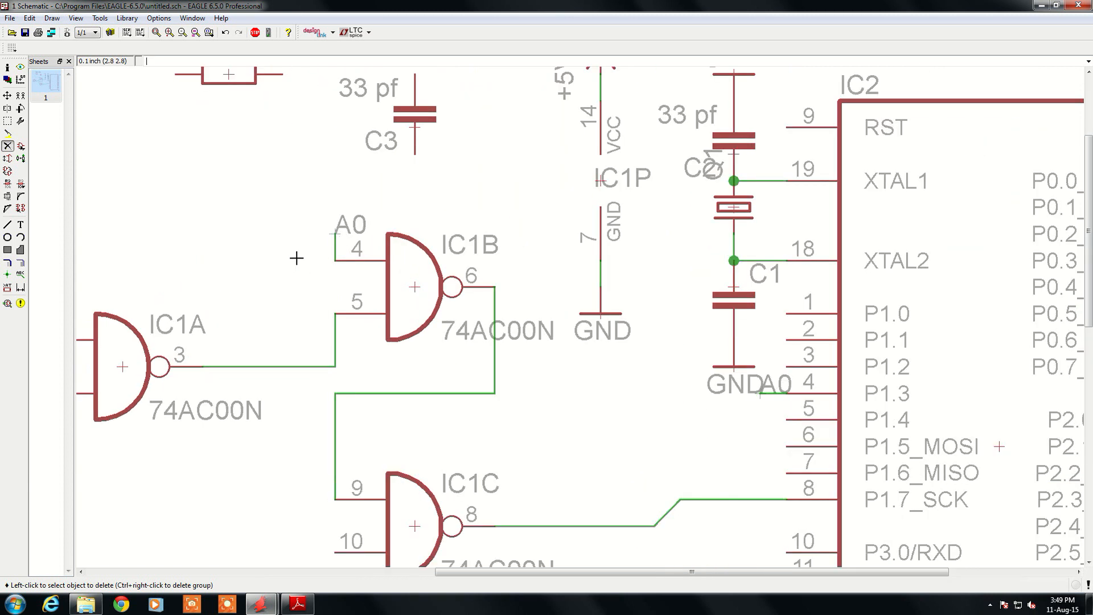
Copy the A0 net stub at pin 4 of IC1B onto the right end of resistor R2.
click(20, 95)
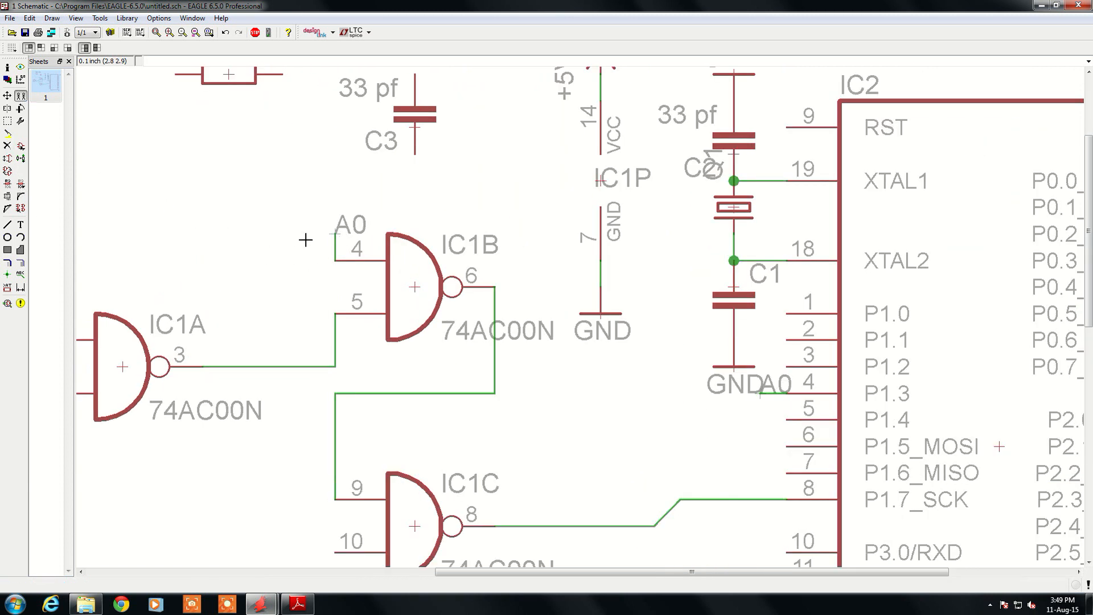
click(333, 249)
scroll(249, 256, down, 2)
scroll(264, 173, up, 2)
click(269, 147)
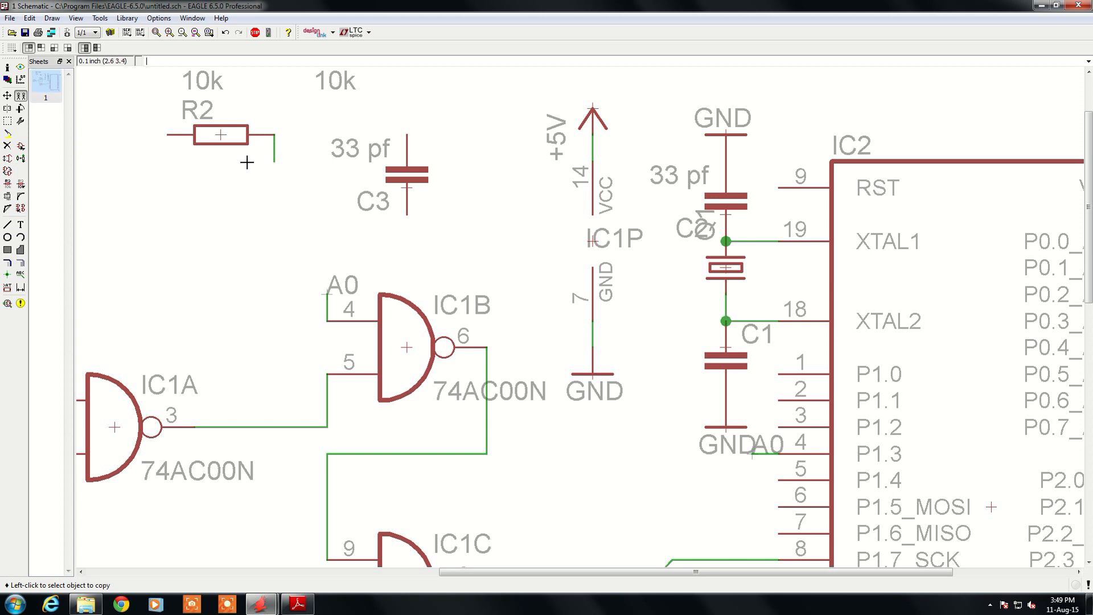
Highlight the net of the copied stub at R2 to check its connections, and delete the stub.
click(19, 69)
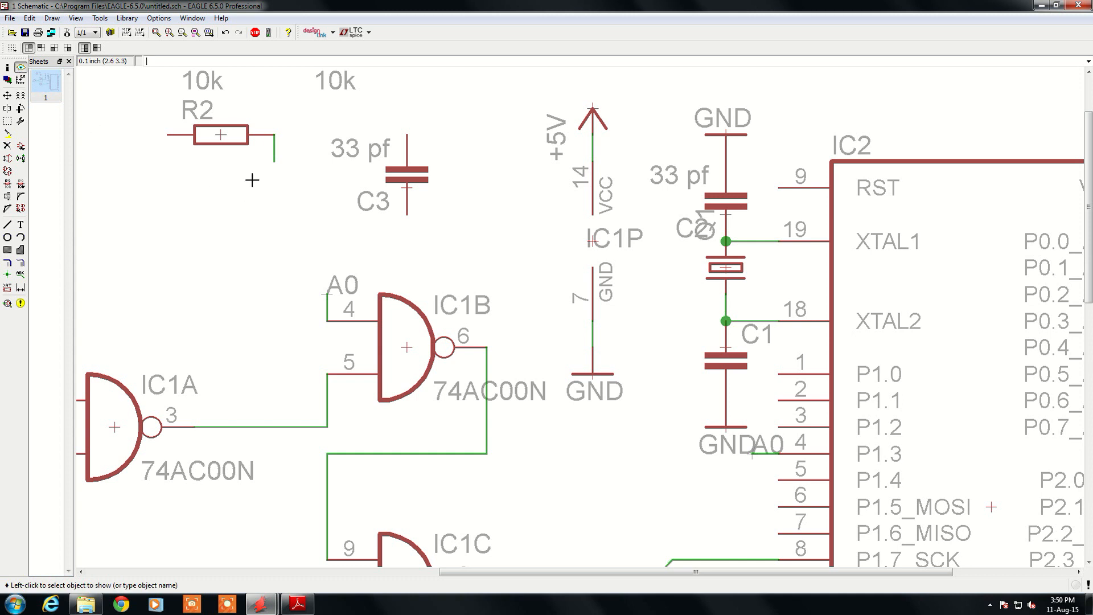
click(274, 154)
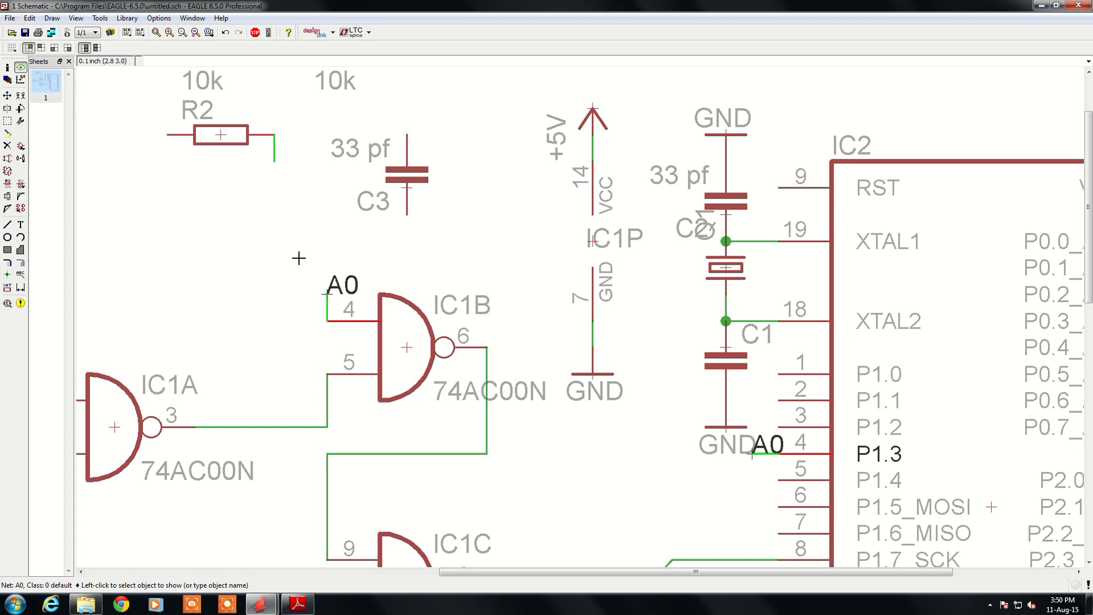
click(7, 146)
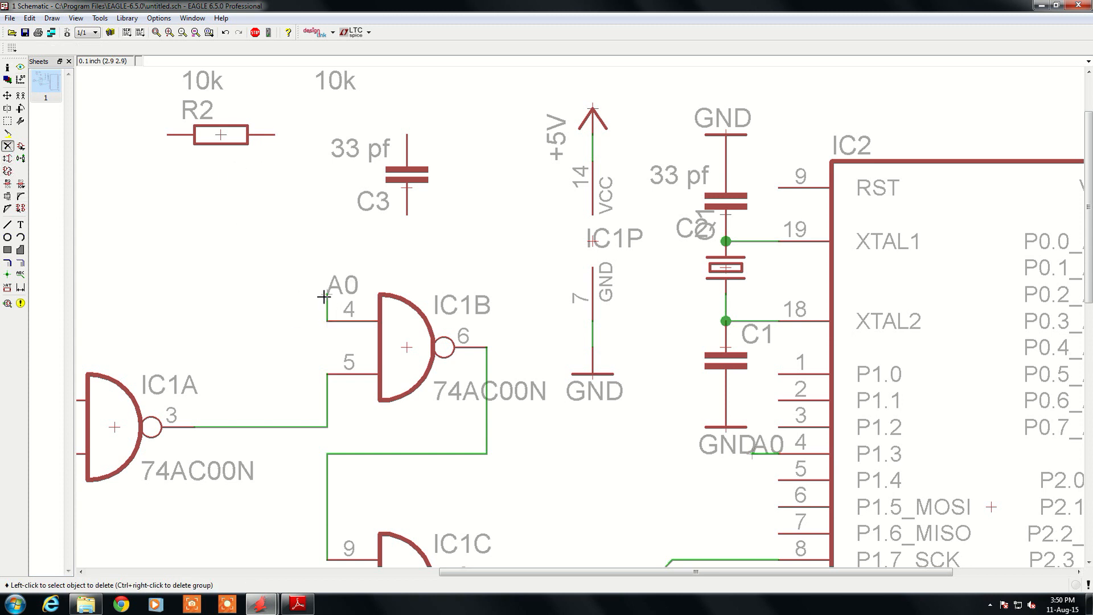
Draw a net from R2's right pin down across the IC1A output wire to pin 10 of IC1C.
click(7, 224)
click(275, 136)
double_click(297, 136)
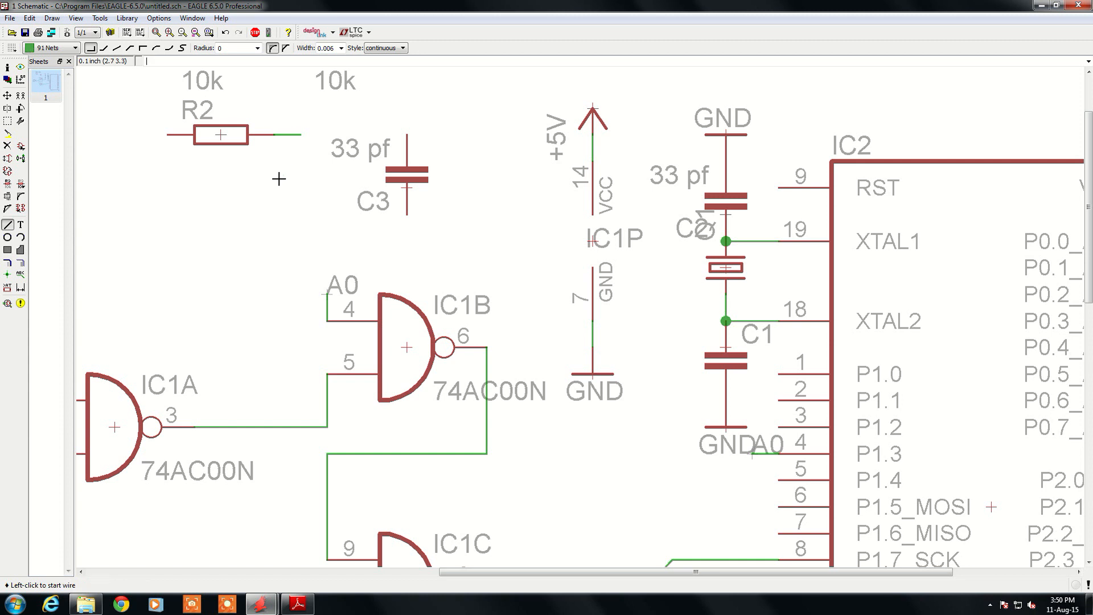
scroll(270, 210, down, 2)
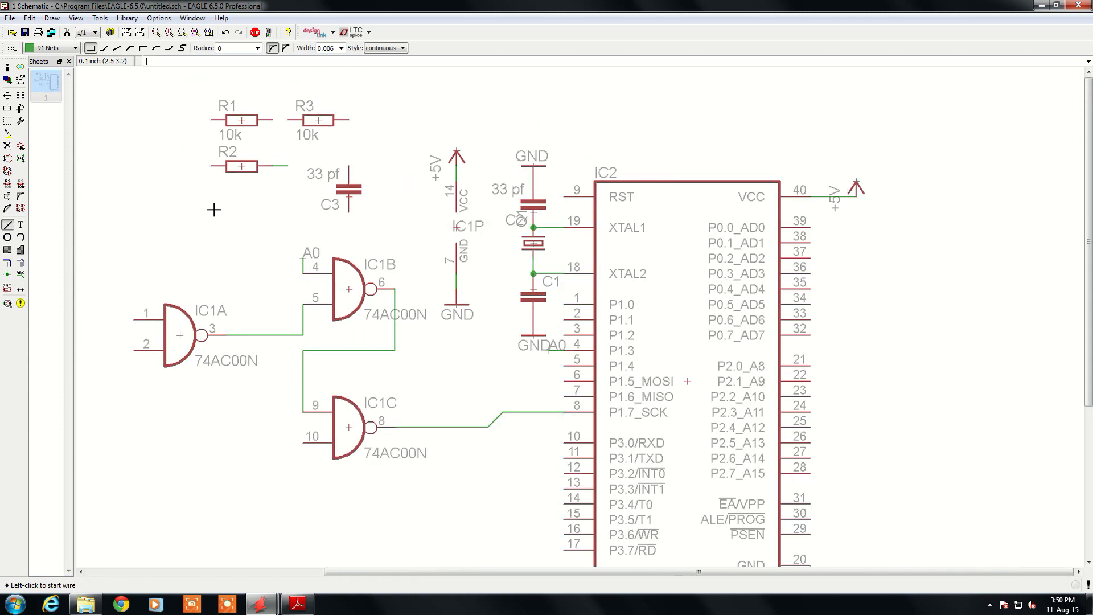
click(287, 166)
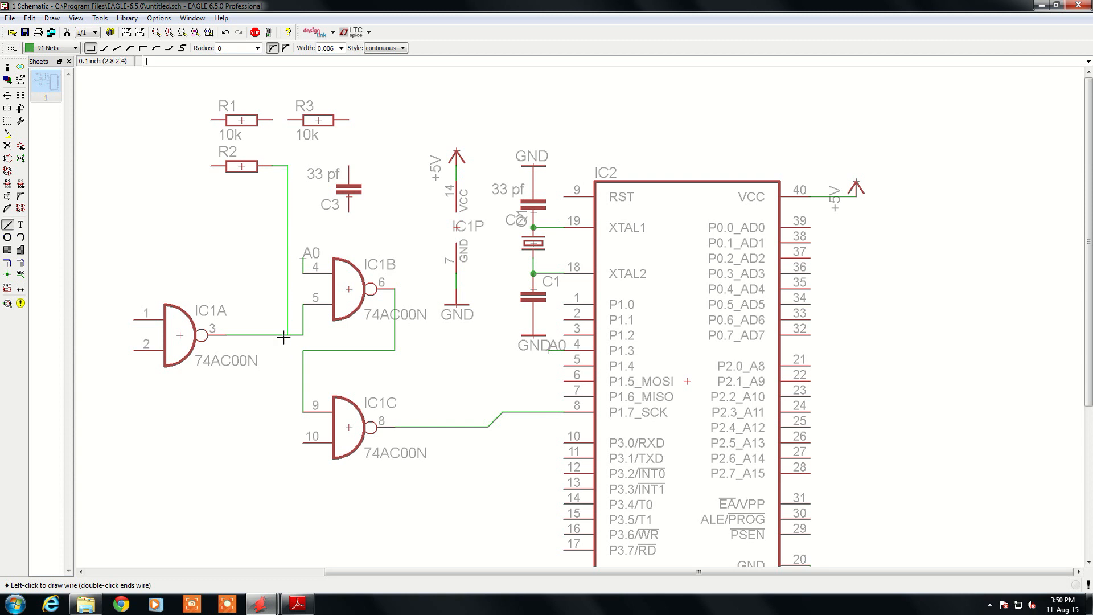
click(281, 364)
double_click(297, 438)
Highlight the net between R2 and IC1C and examine where it crosses the IC1A output wire.
scroll(287, 336, up, 3)
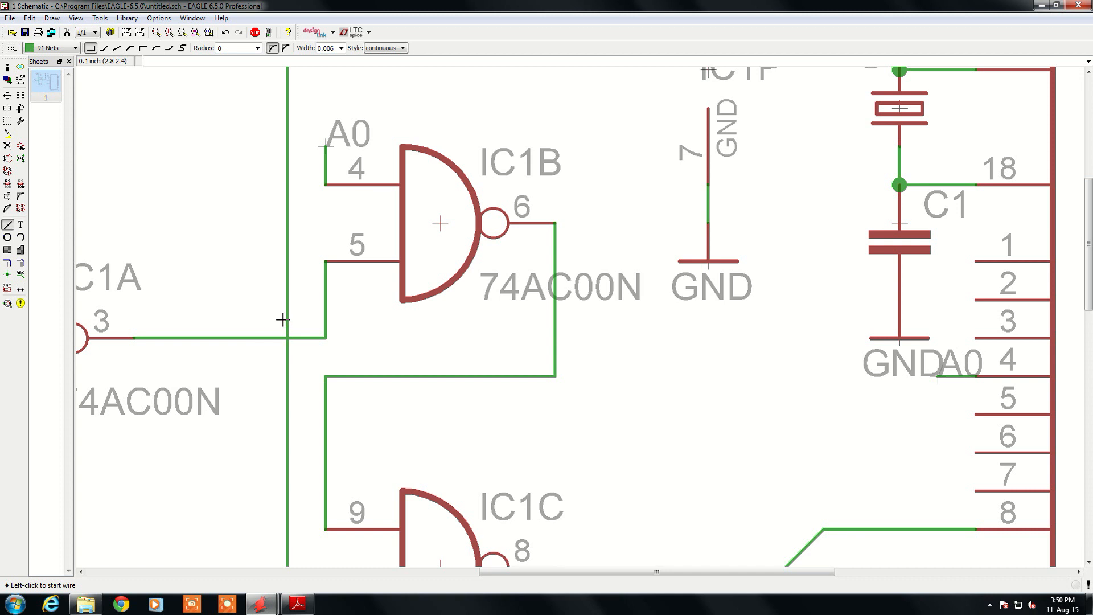
scroll(242, 275, down, 3)
click(21, 67)
click(255, 162)
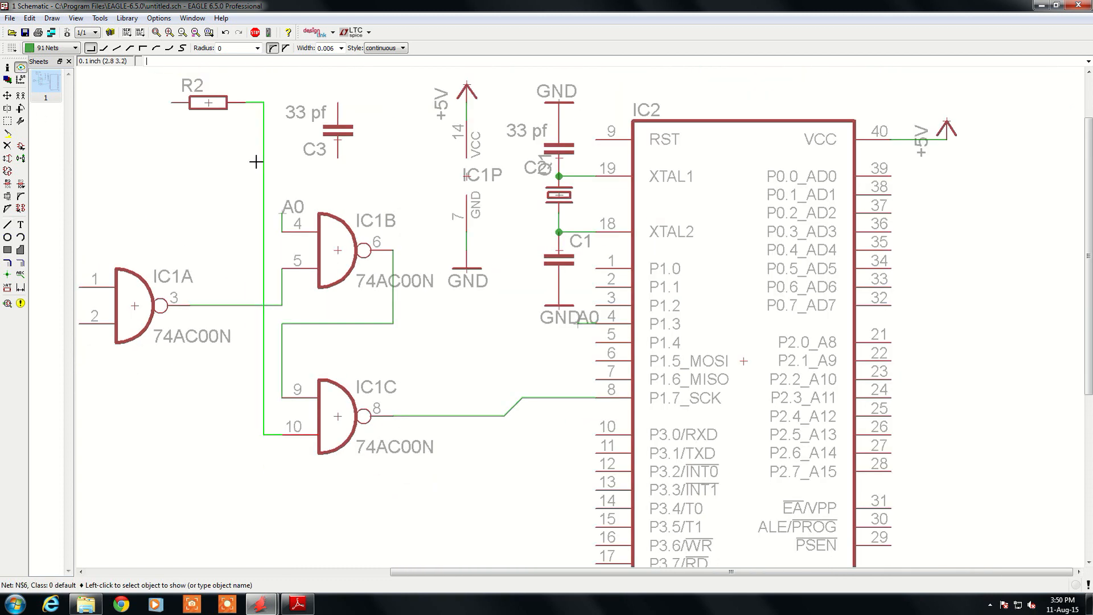
scroll(271, 308, up, 3)
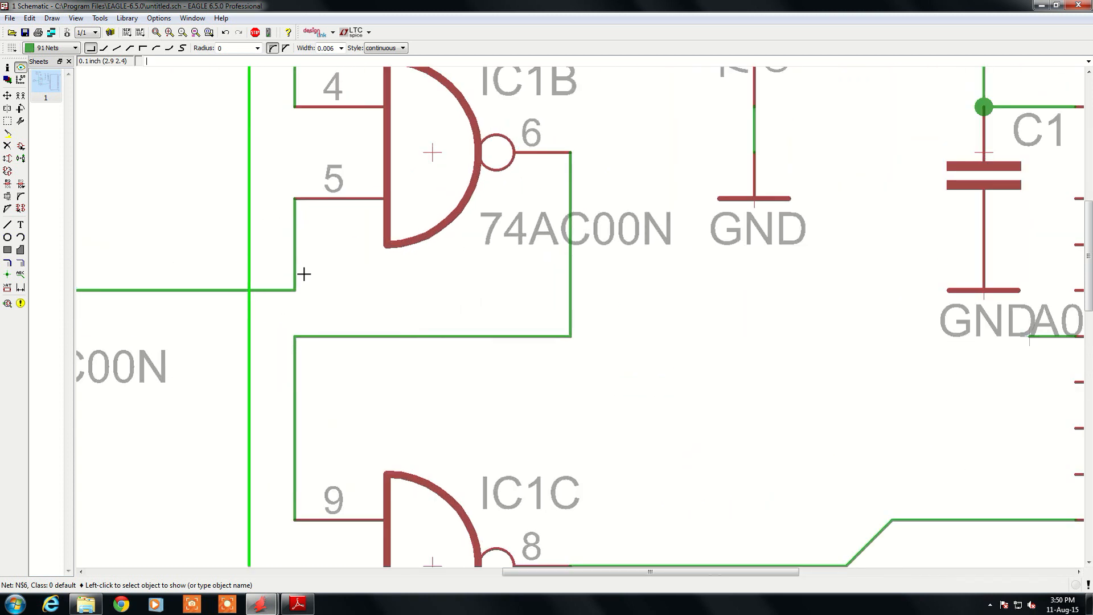
scroll(281, 235, down, 2)
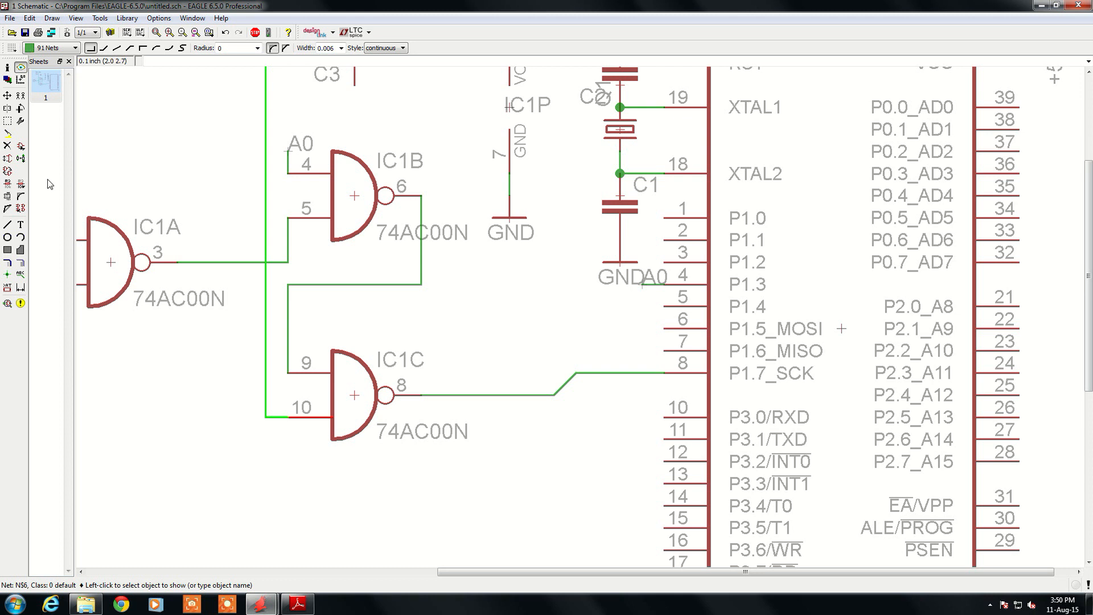
Try moving the wire between IC1A's output and pin 5 of IC1B to test whether the crossing nets are joined.
click(7, 96)
click(240, 262)
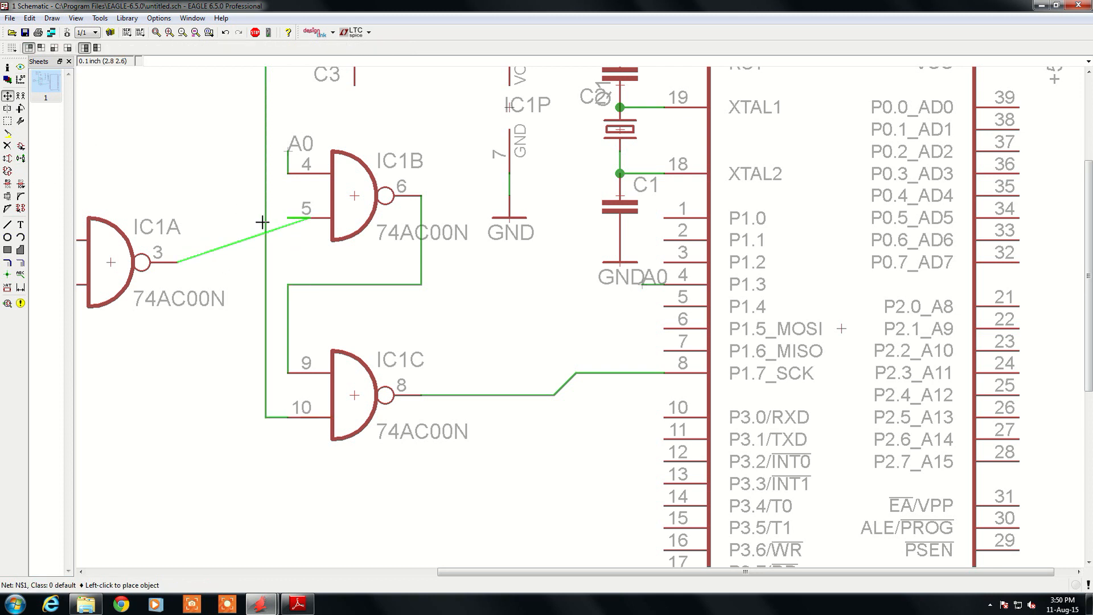
click(234, 253)
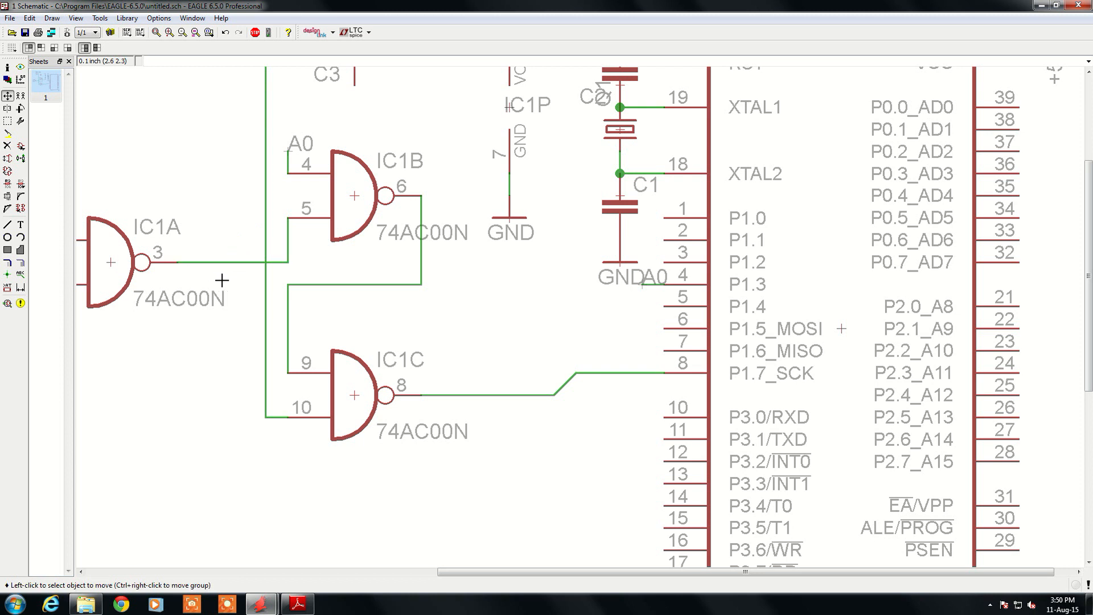
Delete the vertical segment of the net between R2 and pin 10 of IC1C.
click(8, 147)
click(265, 319)
scroll(219, 357, down, 3)
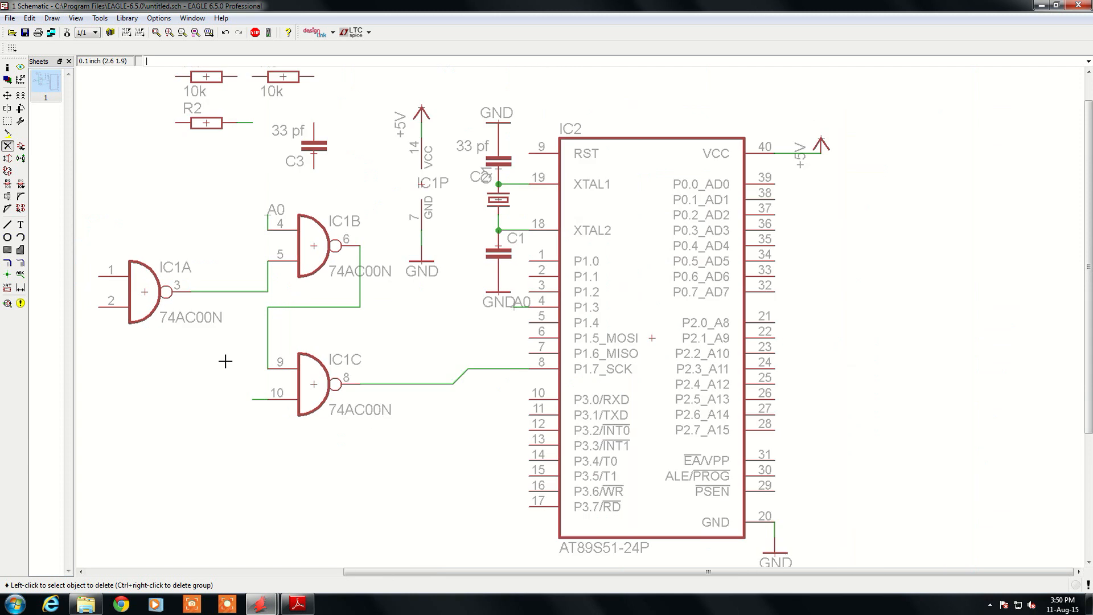
Redraw the net from R2's stub through a point on the IC1A output wire to IC1C pin 10, connecting the segments under the name N$6.
click(7, 224)
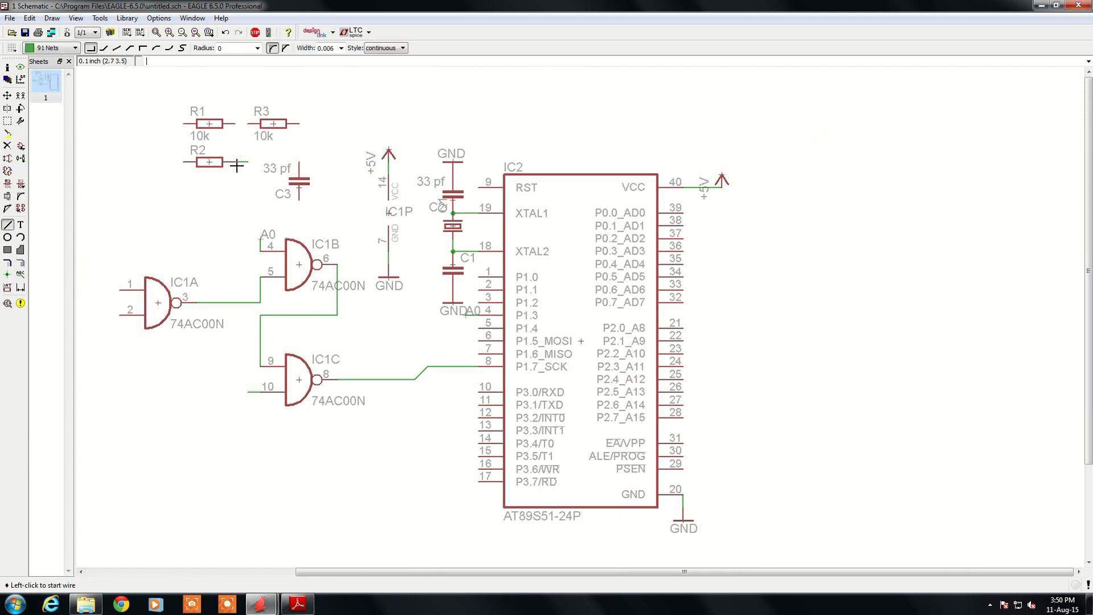
scroll(240, 164, up, 2)
click(252, 163)
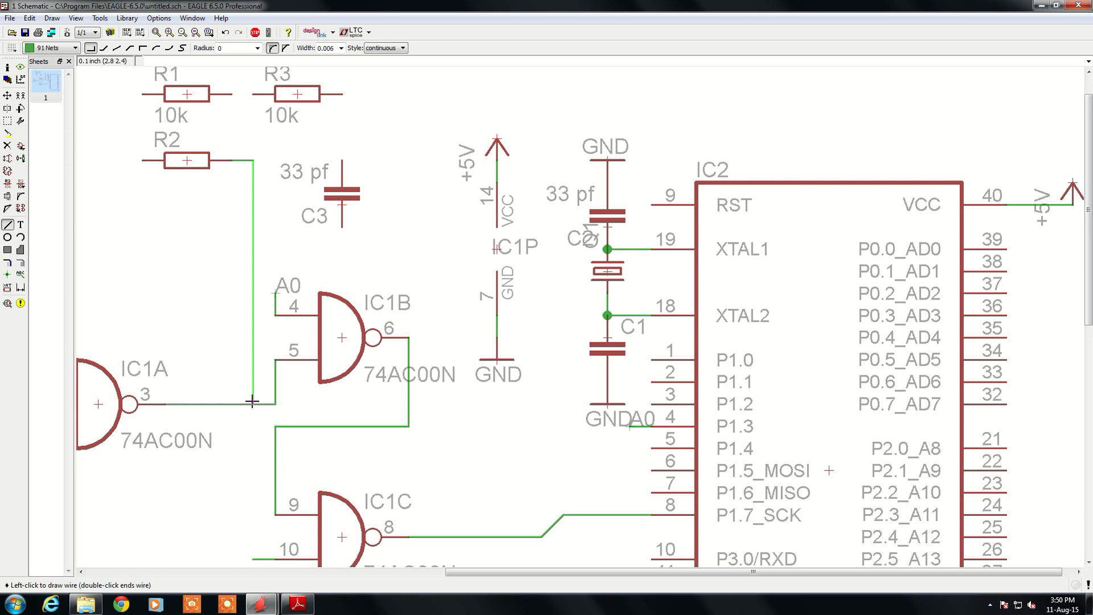
click(252, 401)
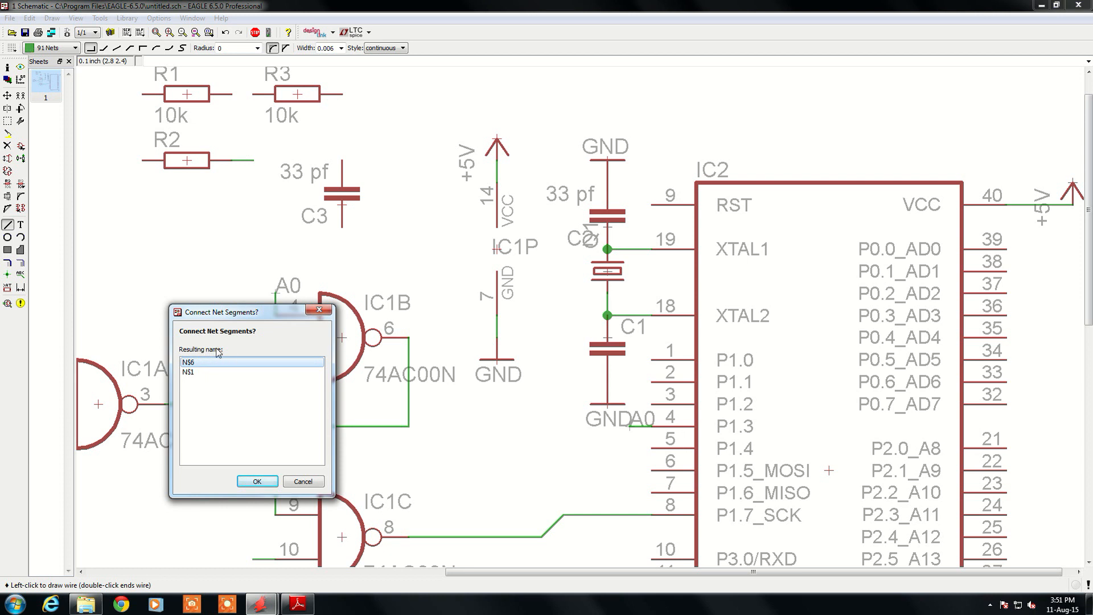
click(266, 481)
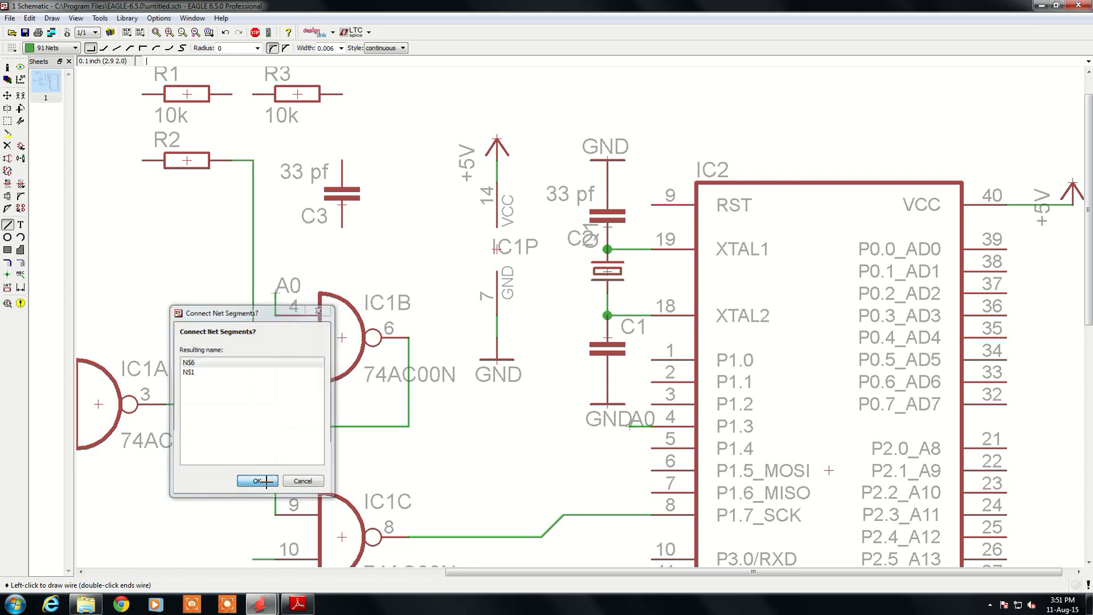
click(246, 560)
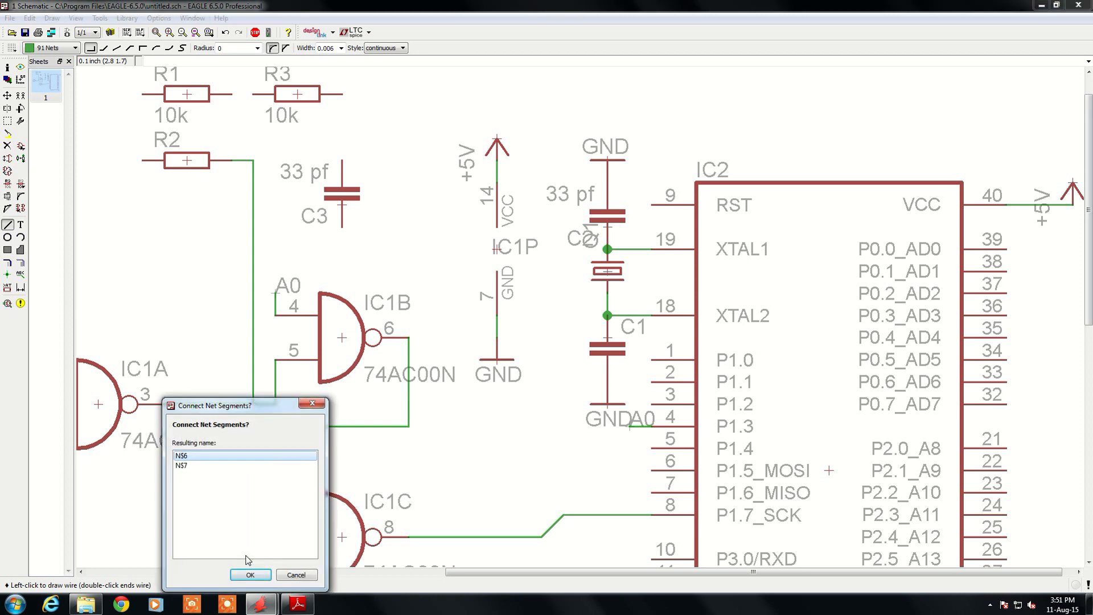
click(250, 574)
click(254, 558)
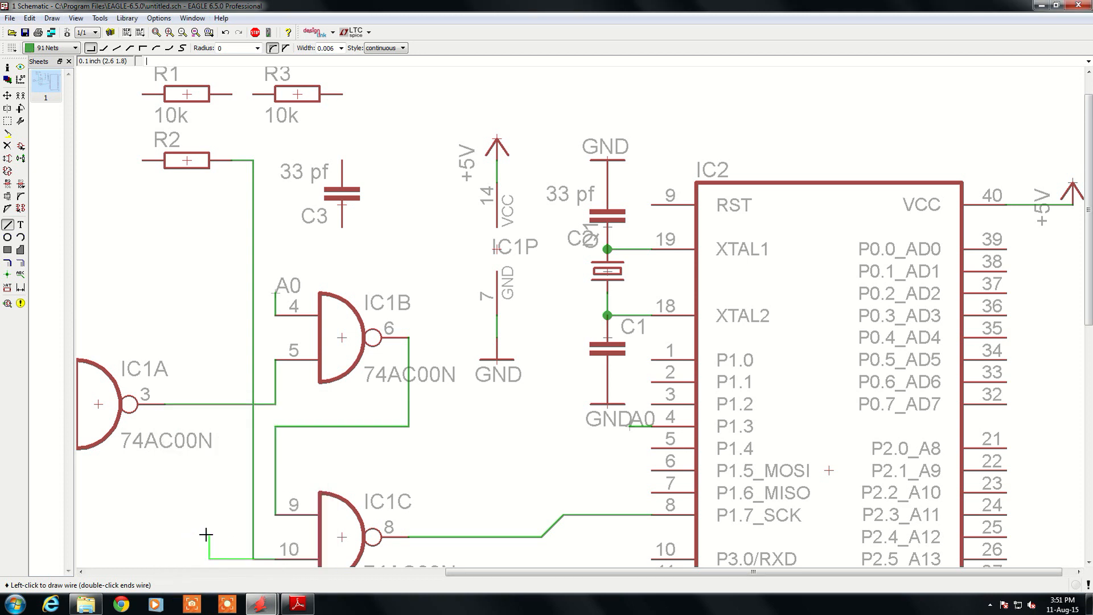
Abandon the started wire and highlight the redrawn net to check whether it joins IC1A's output wire.
key(Escape)
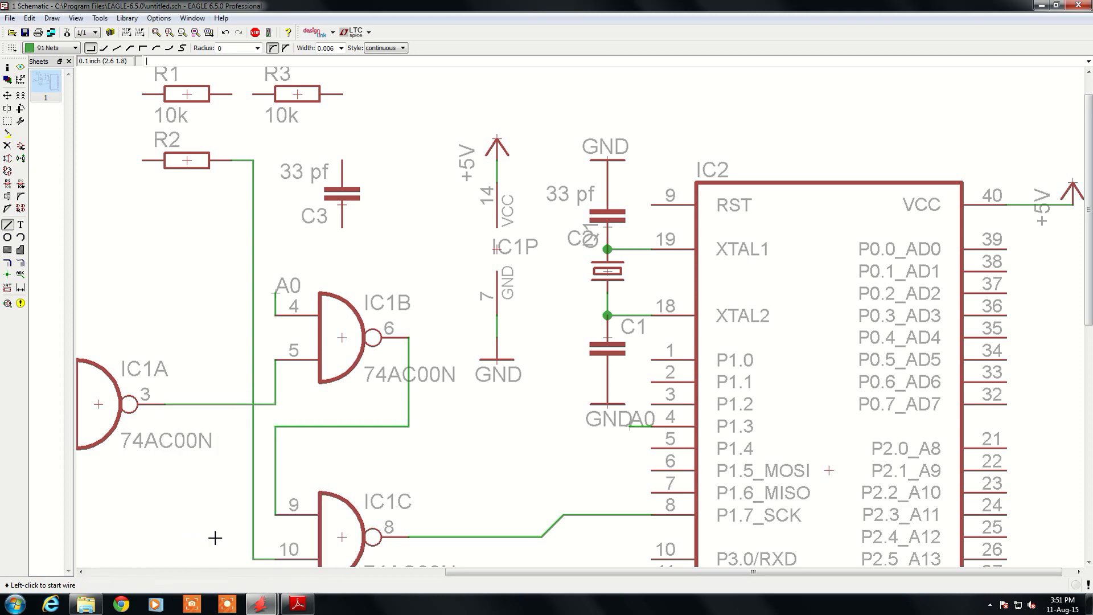
scroll(246, 399, up, 3)
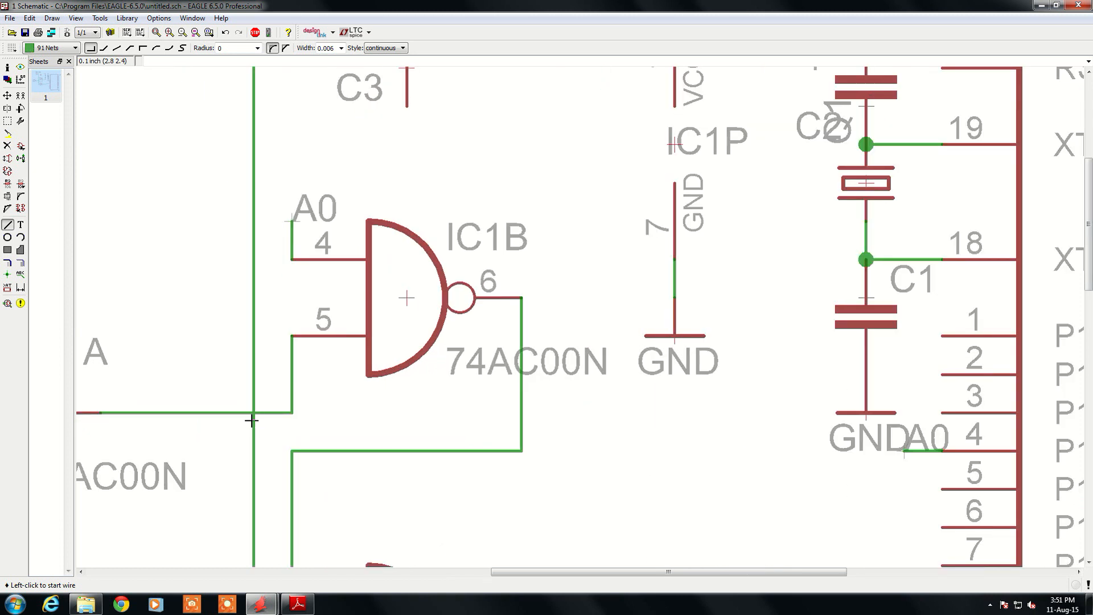
scroll(254, 413, down, 3)
scroll(262, 416, up, 2)
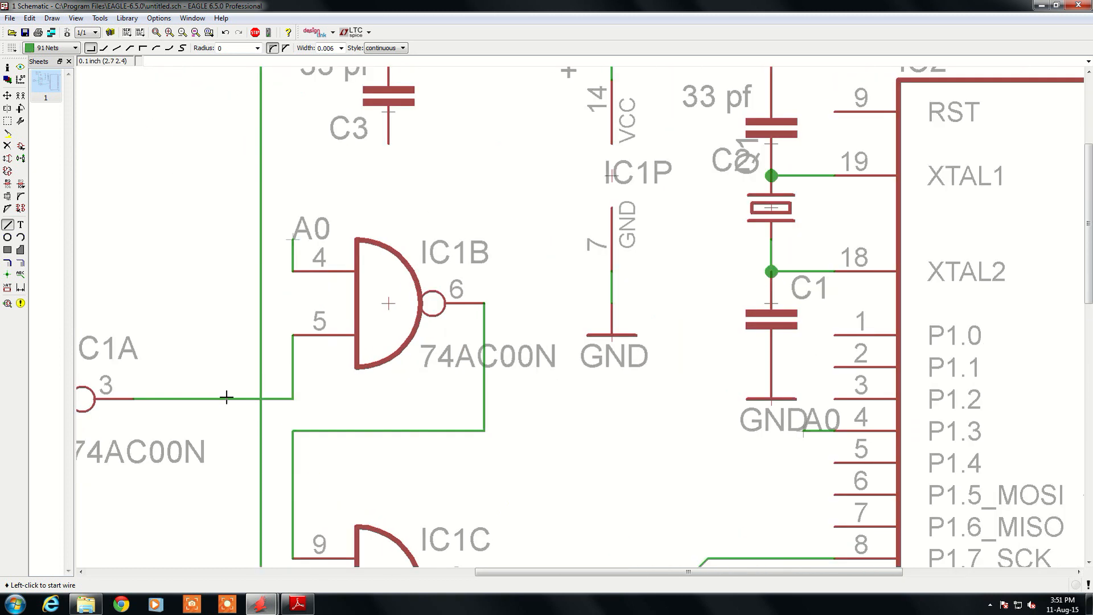
click(21, 68)
click(250, 141)
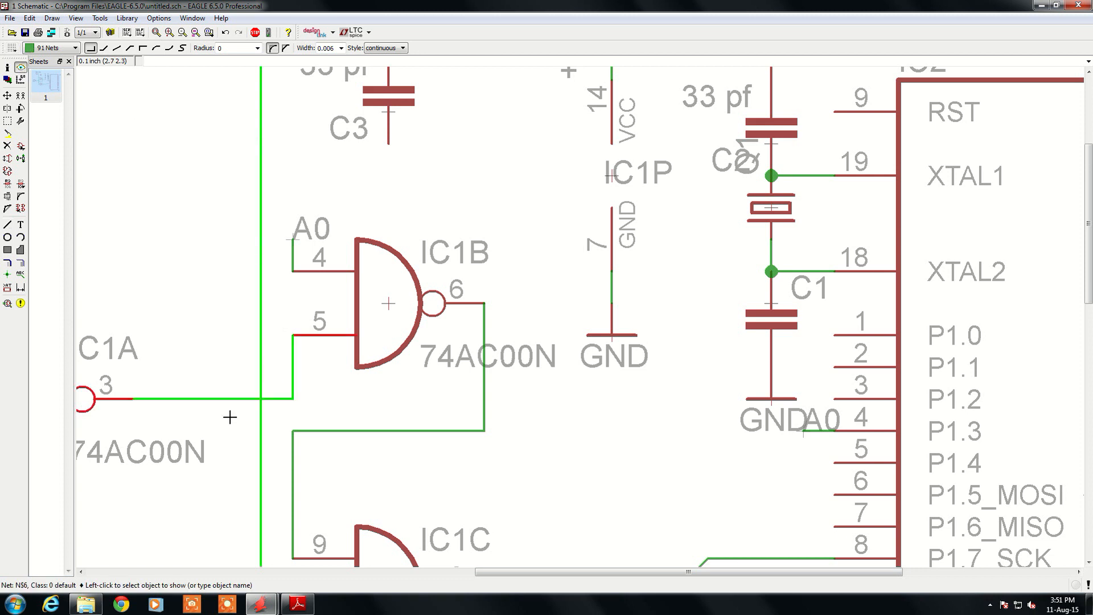
Try moving the horizontal wire from IC1A's output to test its connection with the crossing vertical net.
click(7, 95)
click(206, 391)
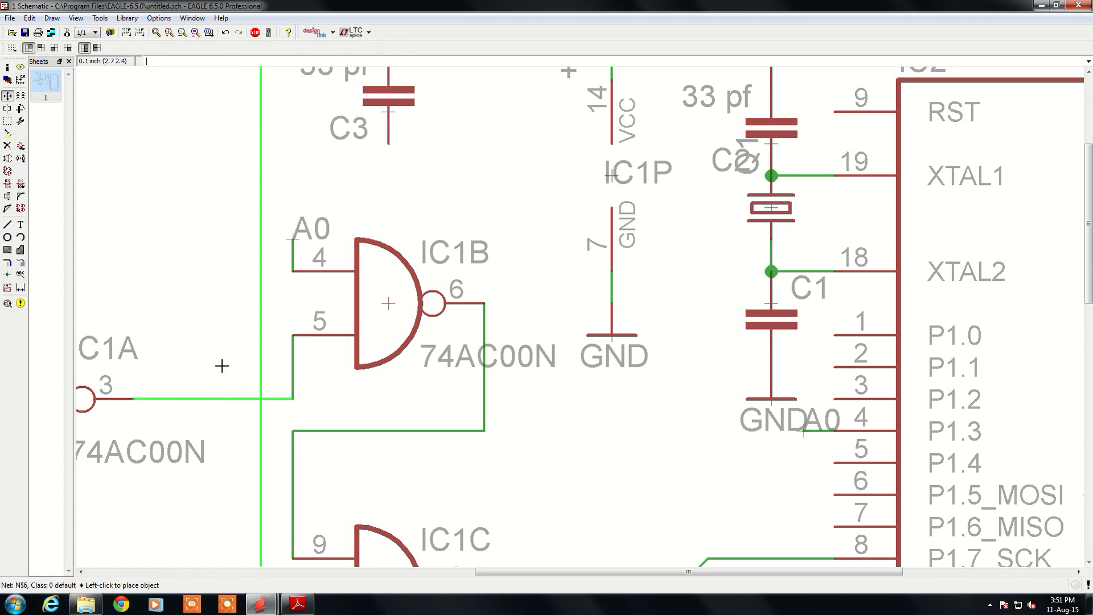
click(238, 413)
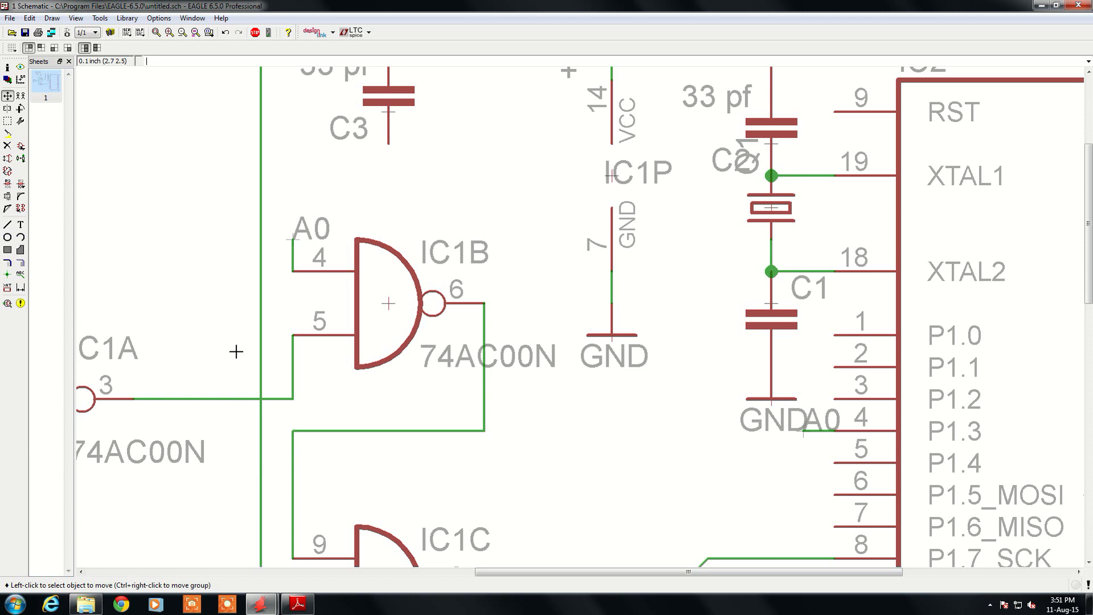
scroll(234, 327, down, 3)
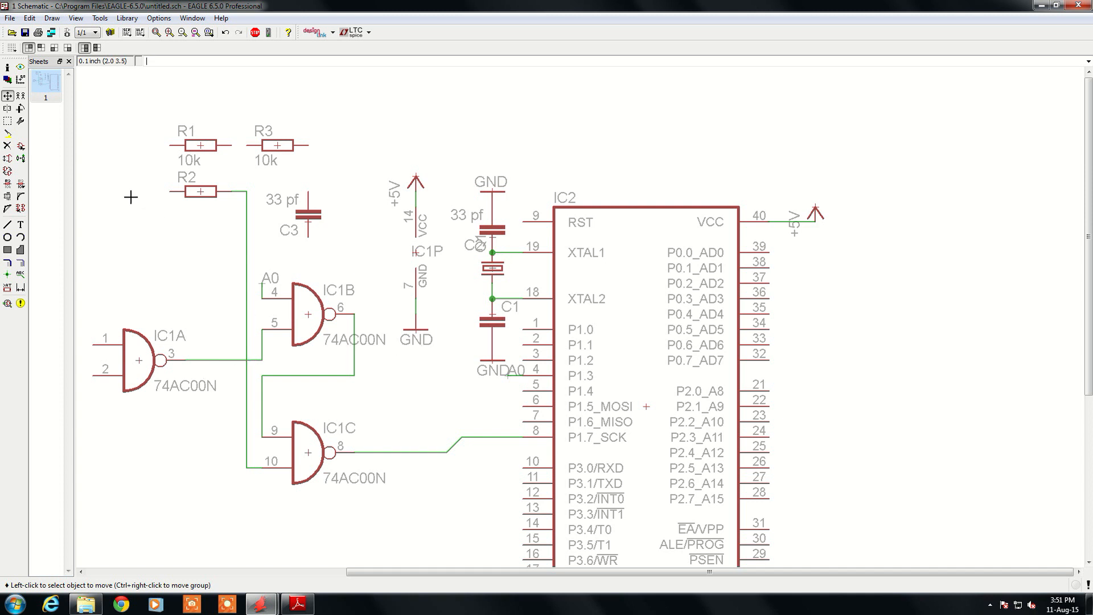
Change the package of resistor R2 to device variant R-EU_0207/2V.
click(21, 121)
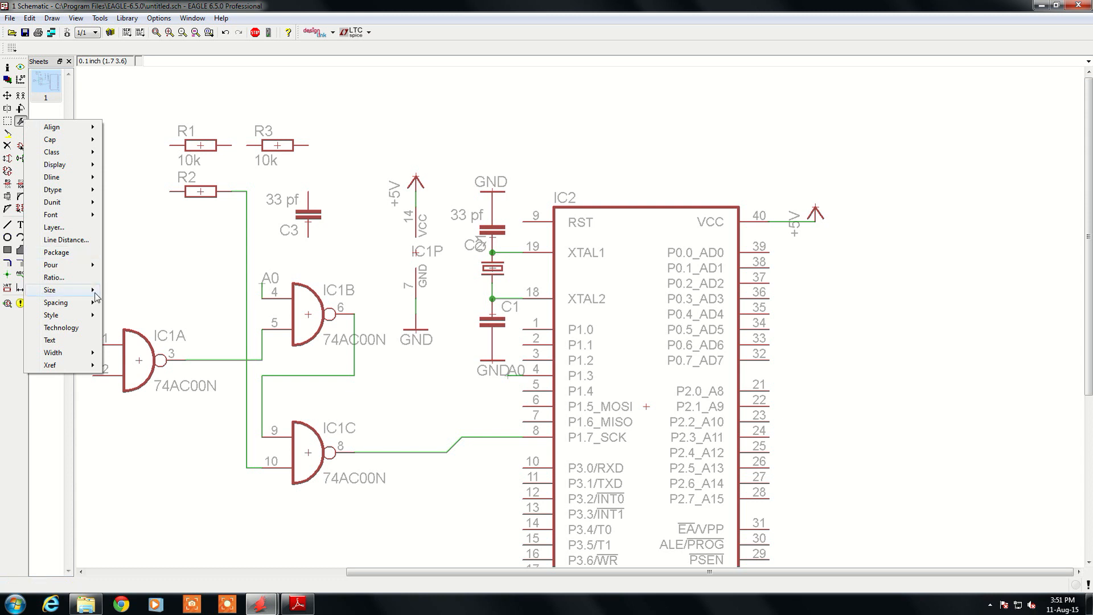
mouse_move(68, 220)
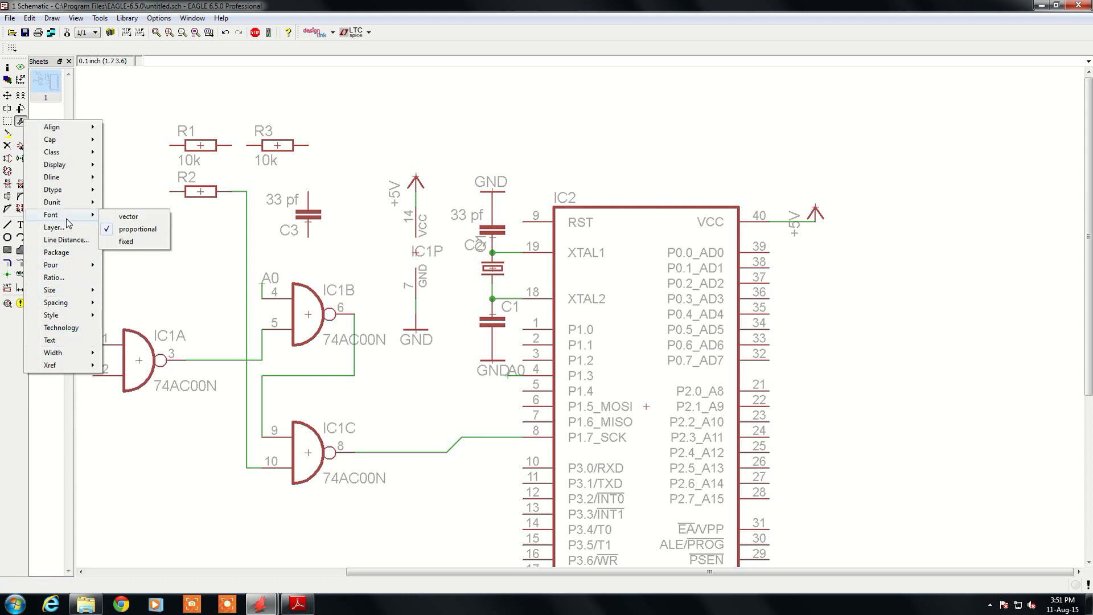
mouse_move(71, 170)
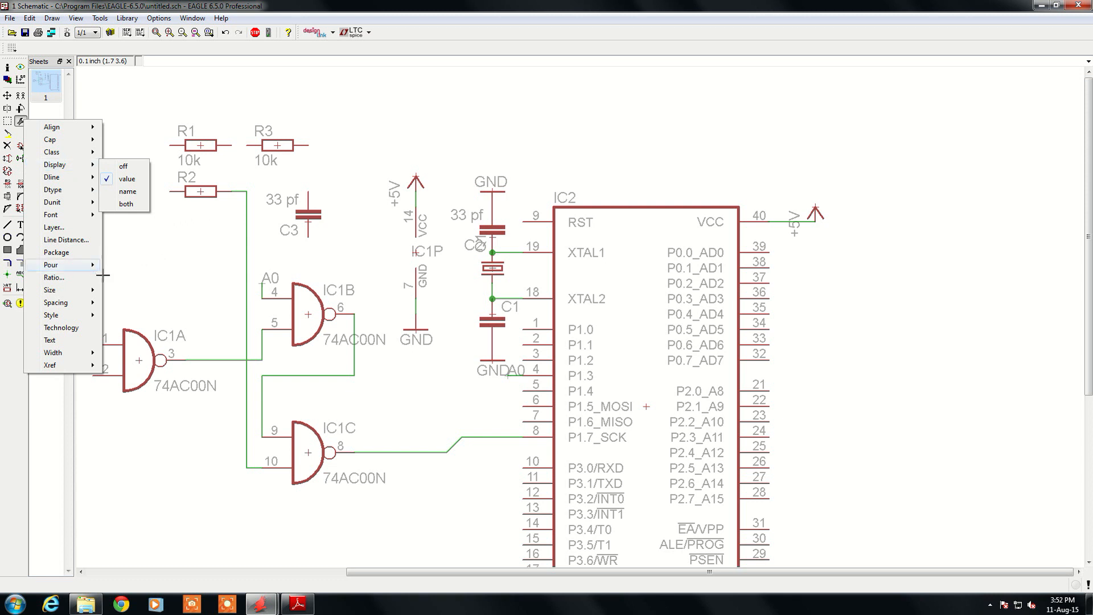
click(79, 253)
click(198, 191)
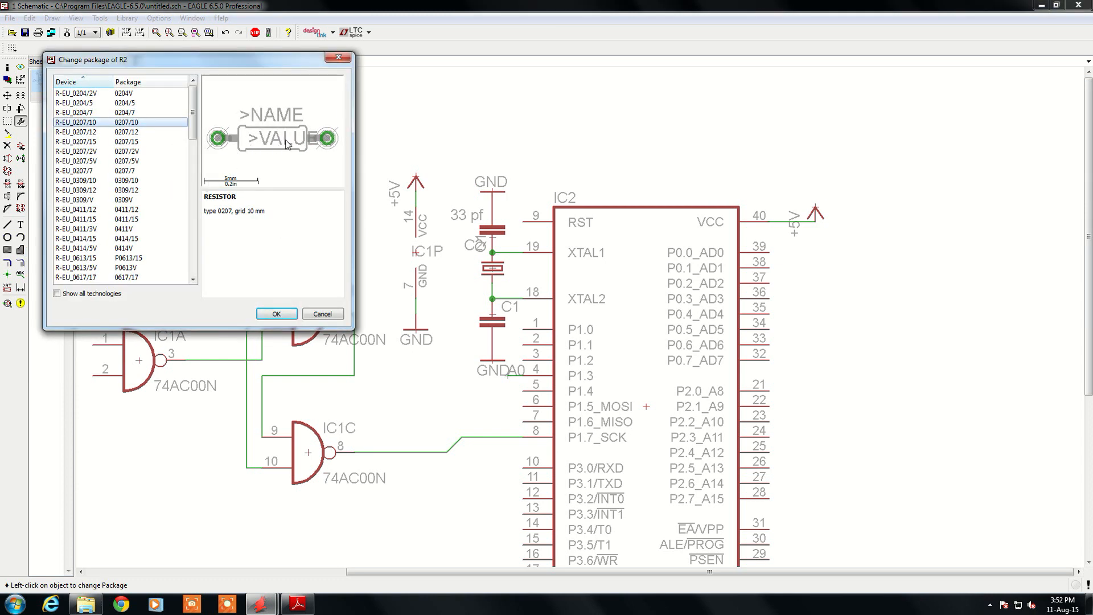
click(91, 152)
click(276, 314)
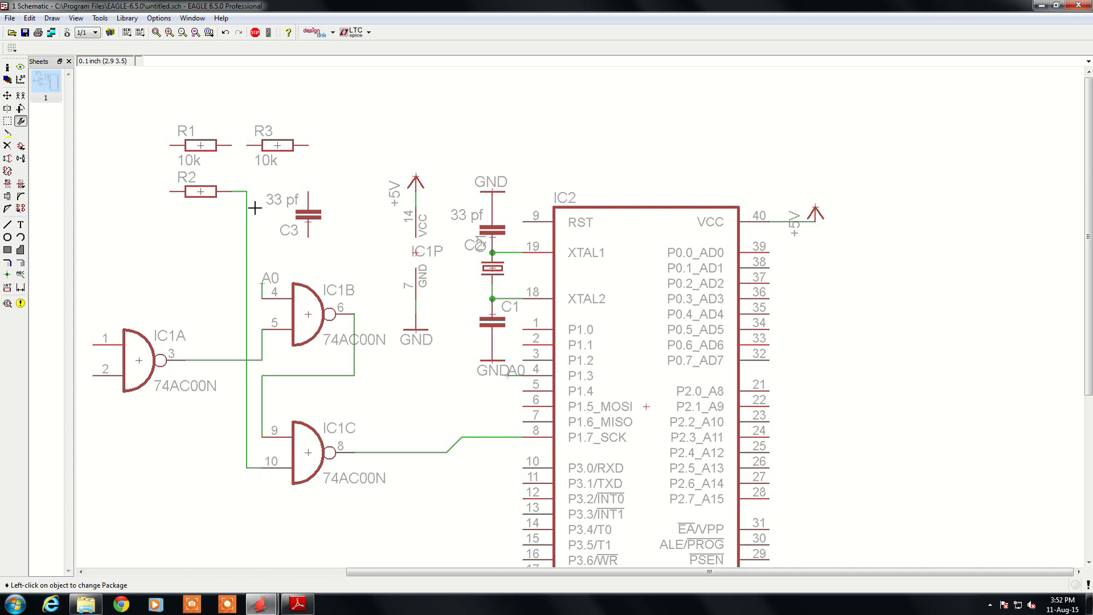
Examine the properties of gate IC1A, including its device, package and library, and close them.
click(20, 121)
scroll(427, 334, down, 3)
scroll(343, 373, up, 2)
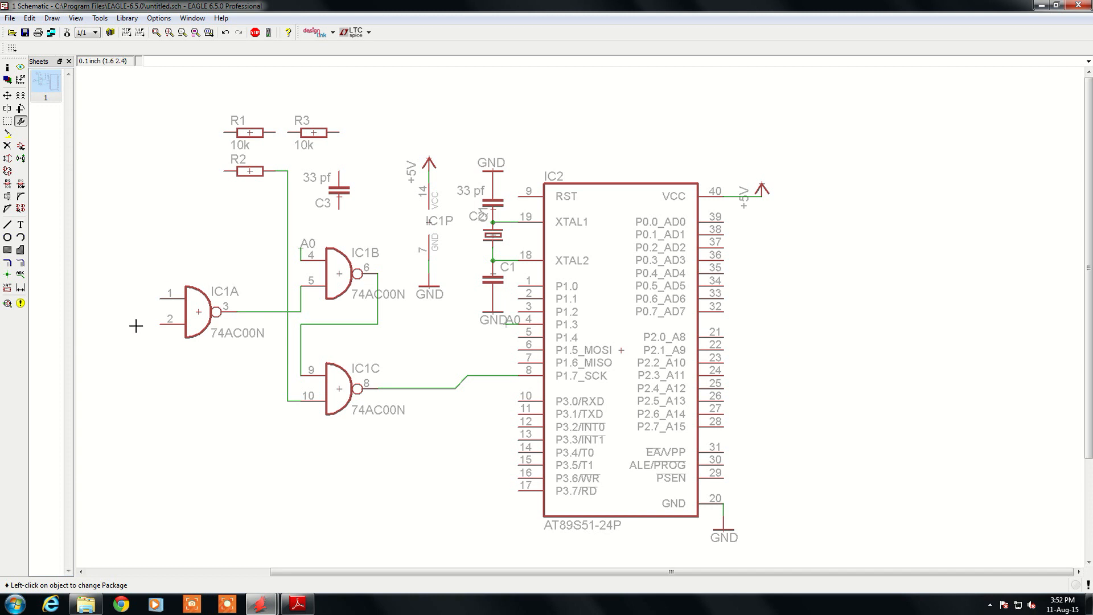
click(8, 69)
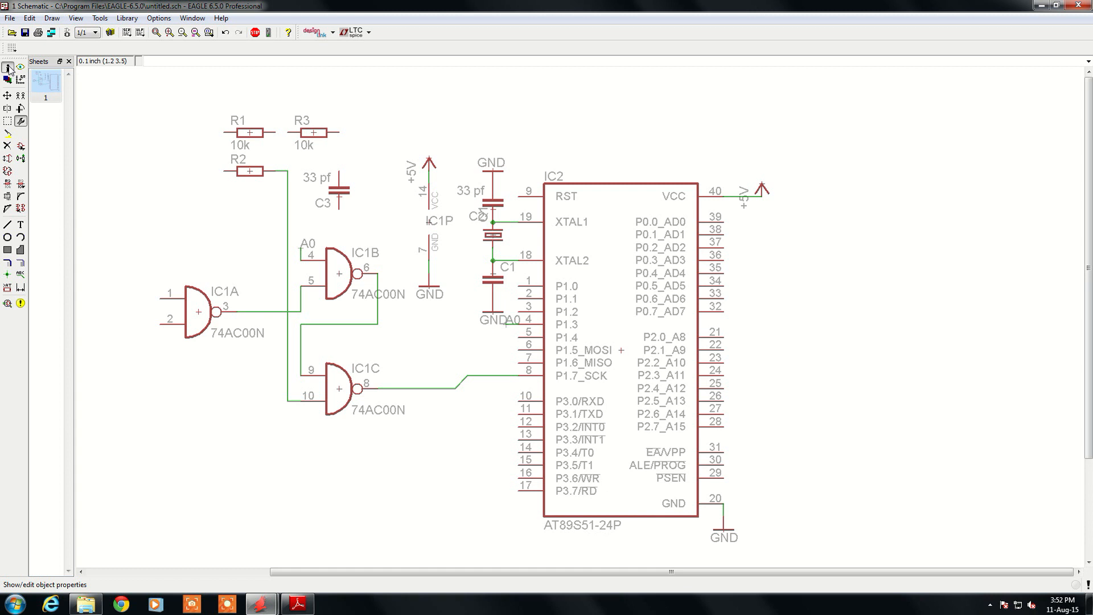
scroll(192, 312, up, 1)
scroll(192, 311, up, 1)
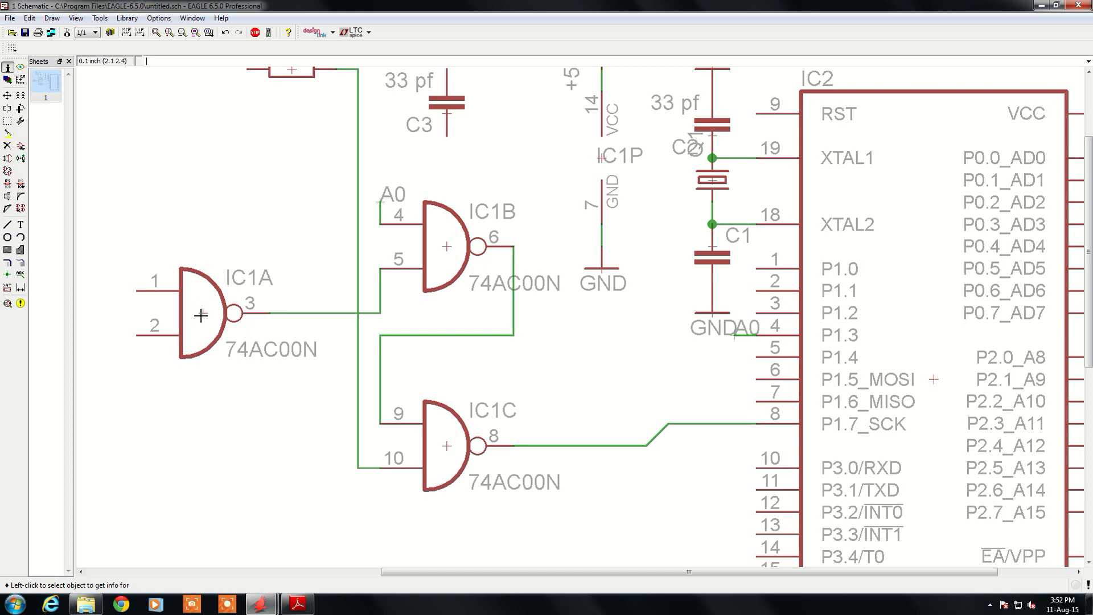
click(202, 315)
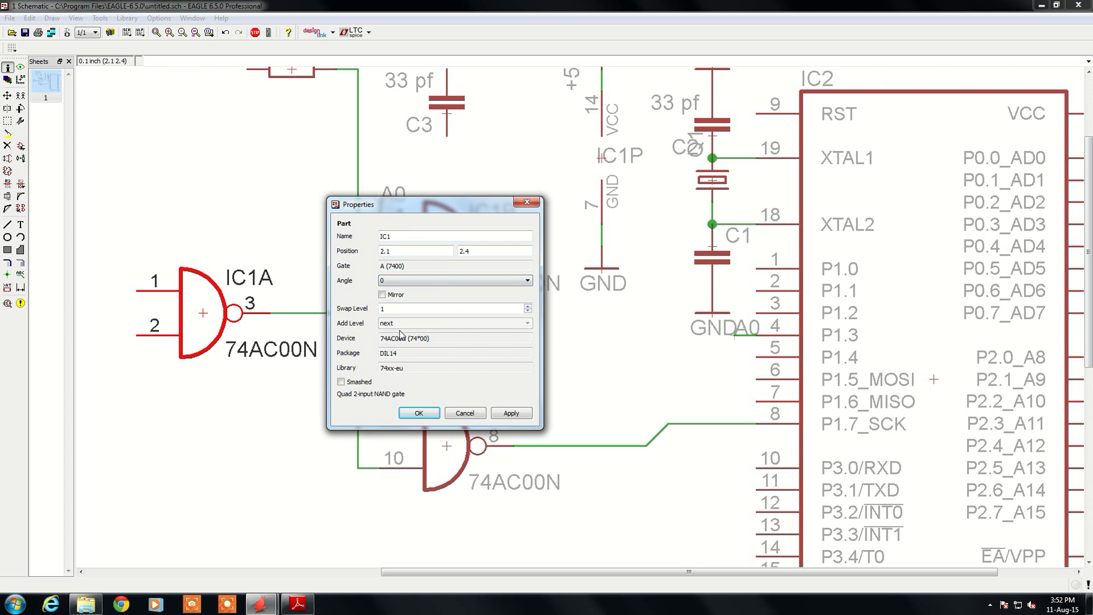
click(418, 414)
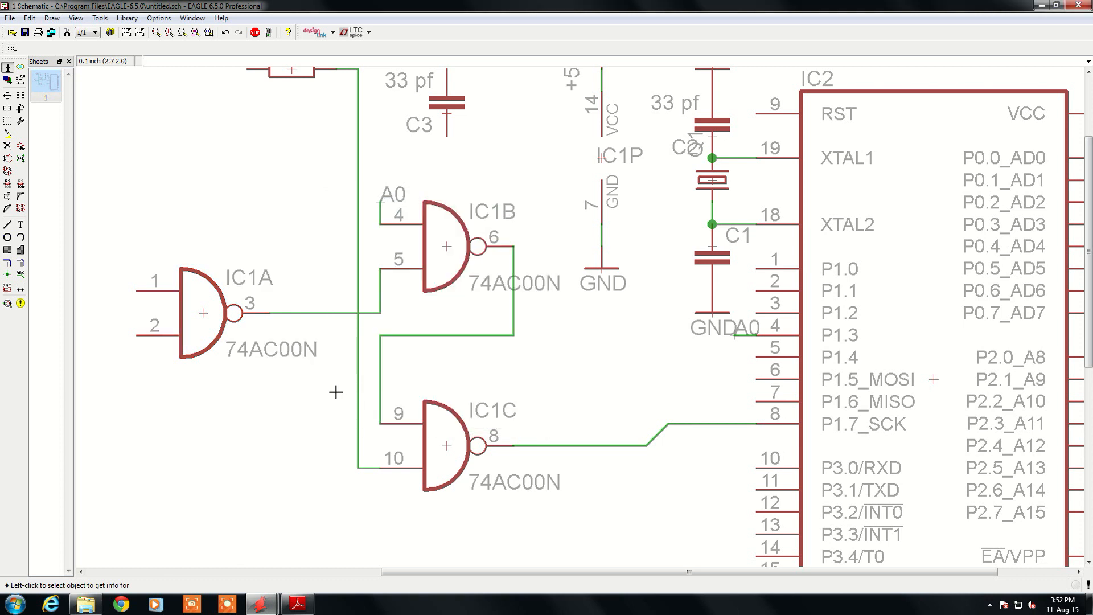
scroll(334, 384, down, 2)
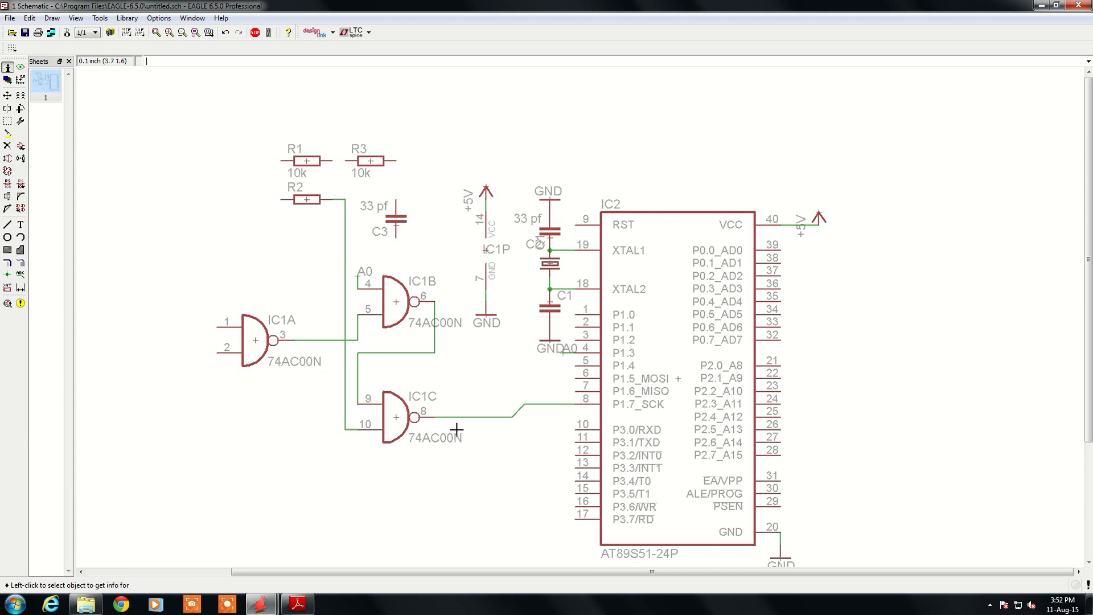
scroll(457, 429, up, 1)
scroll(513, 403, down, 5)
scroll(516, 404, up, 4)
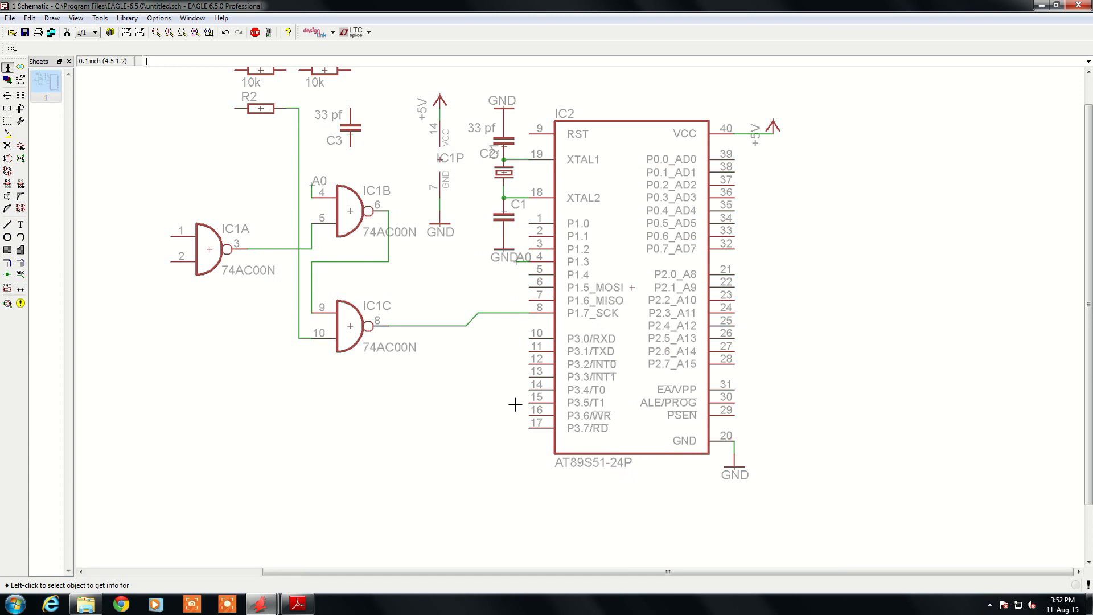
scroll(515, 404, down, 1)
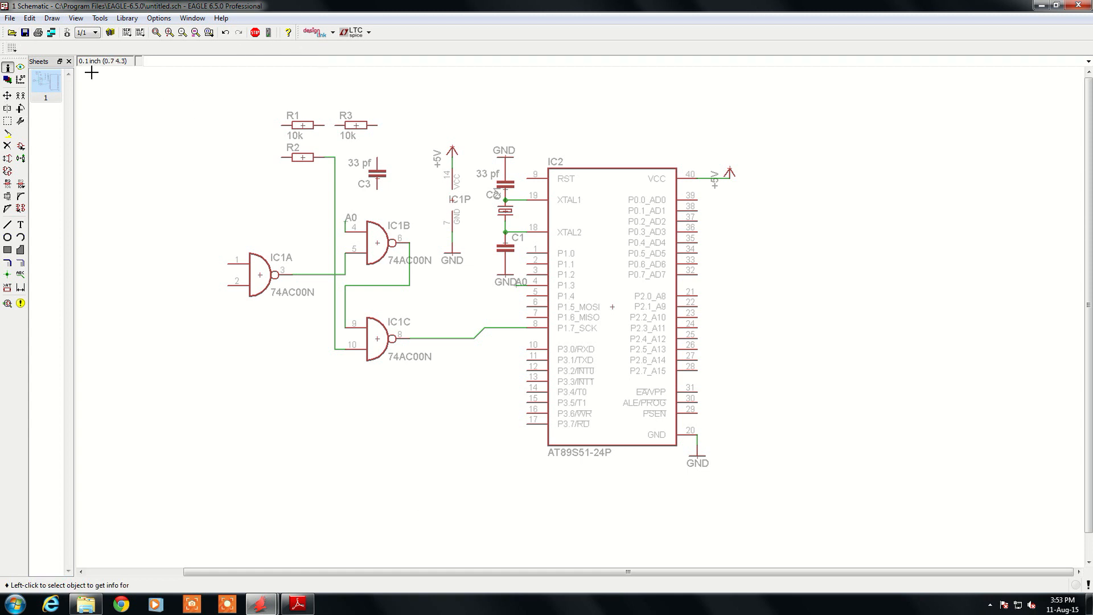
Save the schematic as 123.sch in the EAGLE-6.5.0 folder.
click(24, 32)
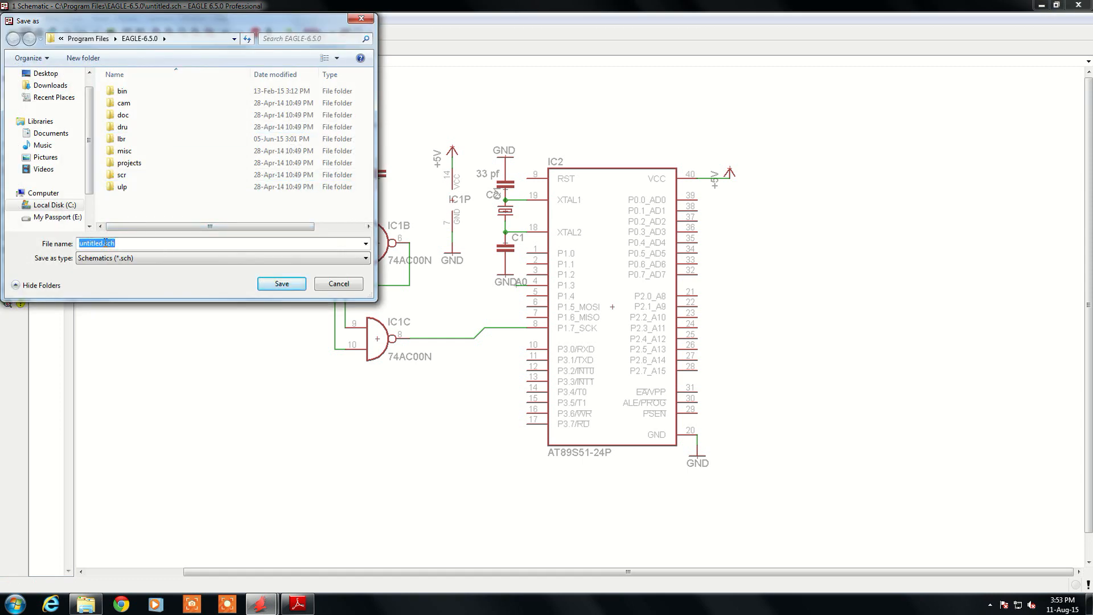
click(104, 243)
key(BackSpace)
key(BackSpace)
key(BackSpace)
key(BackSpace)
key(BackSpace)
key(BackSpace)
key(BackSpace)
key(BackSpace)
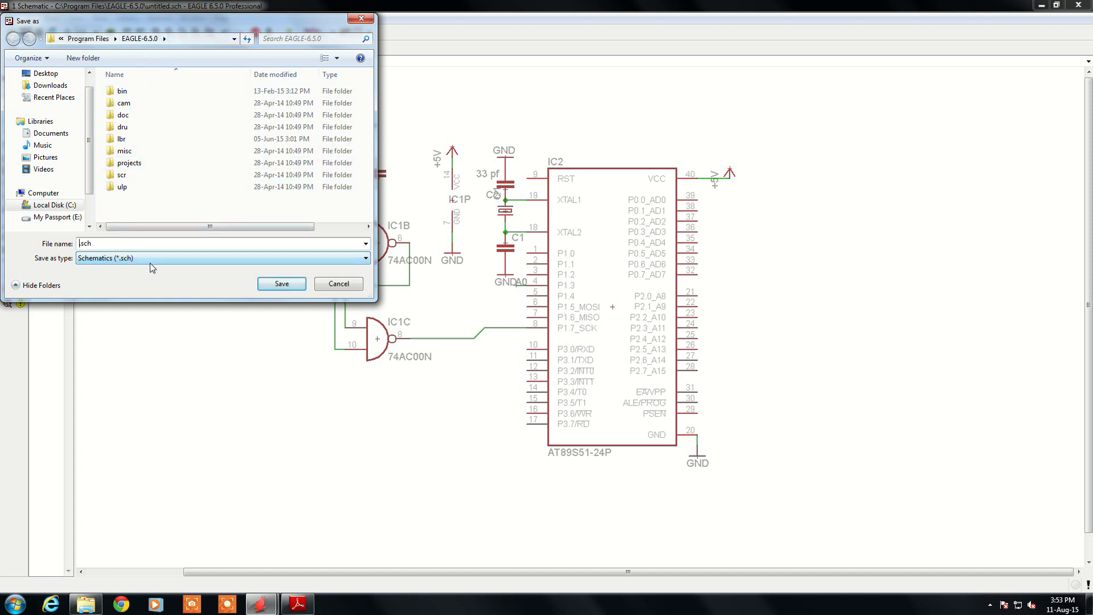
text(123)
click(281, 283)
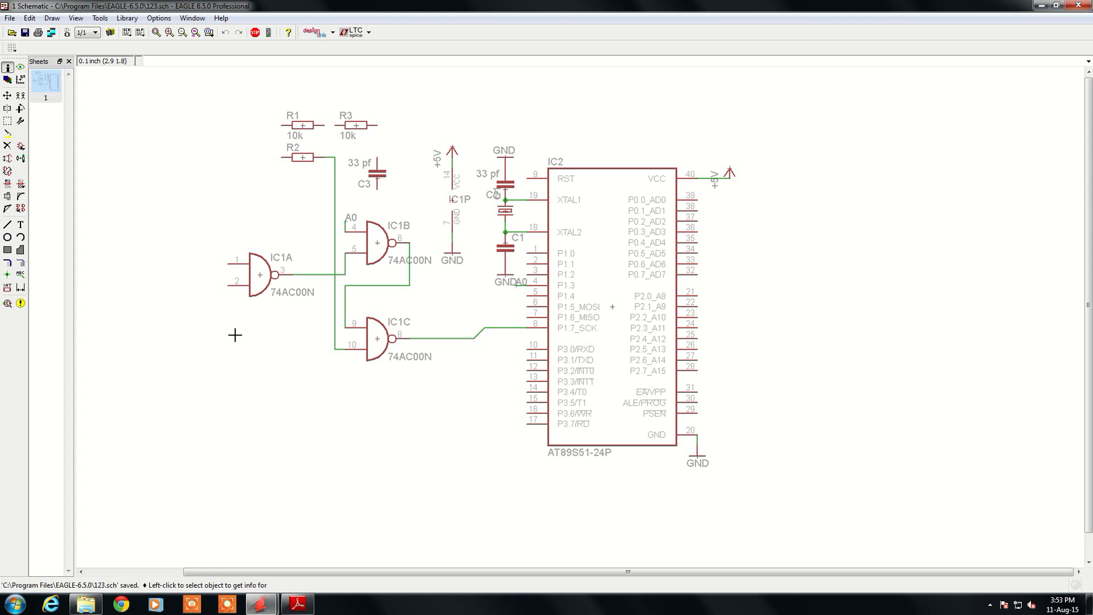
Run the electrical rule check and locate the first unconnected input, the missing junction and the IC1P VCC warning on the schematic.
click(8, 305)
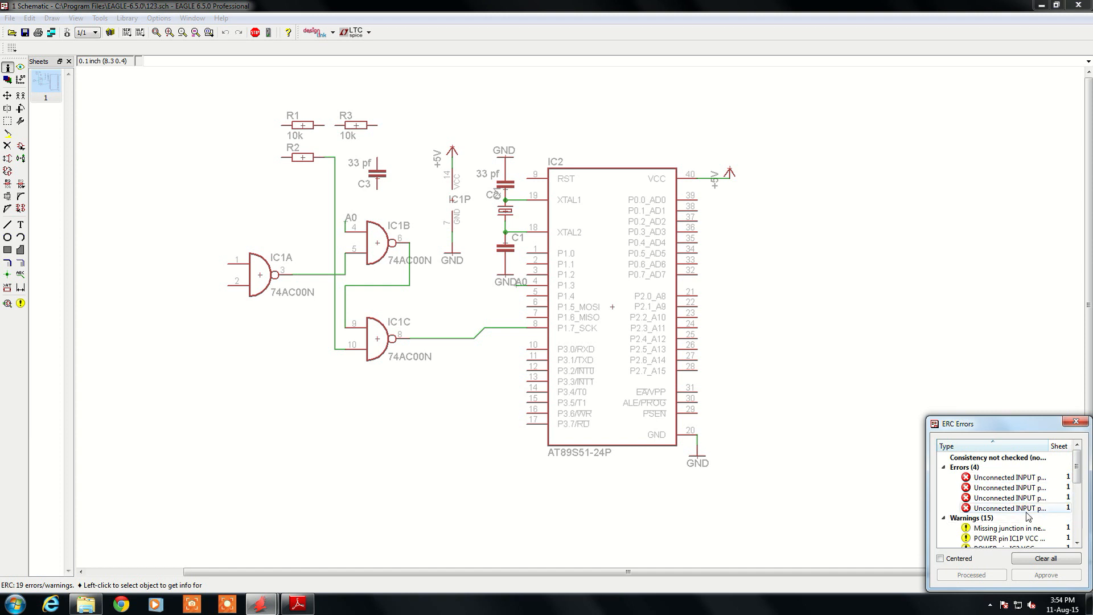
scroll(1025, 513, down, 1)
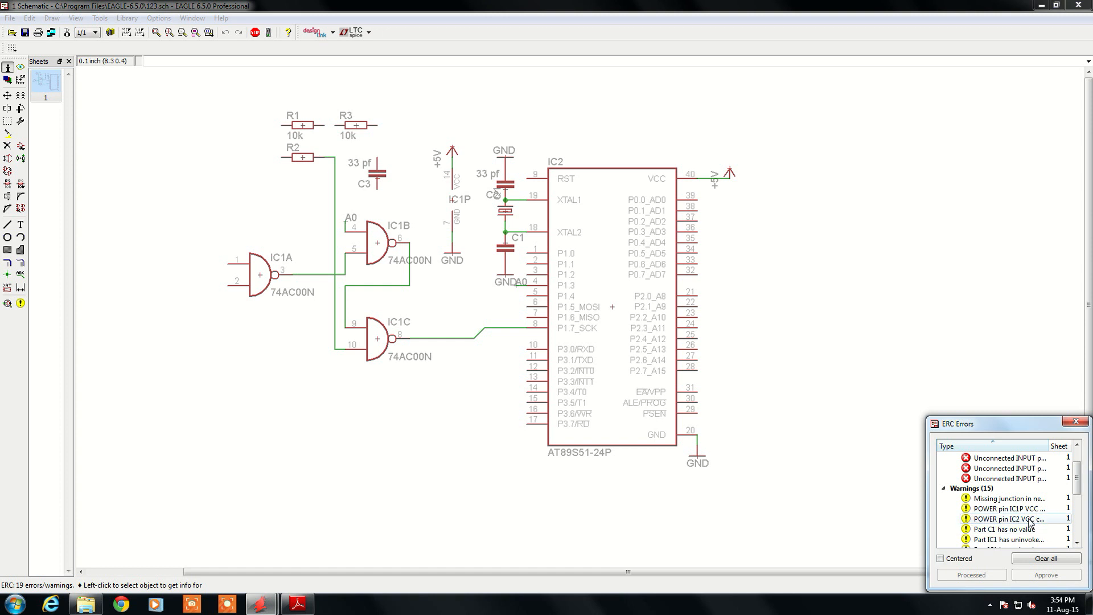
scroll(1044, 510, up, 2)
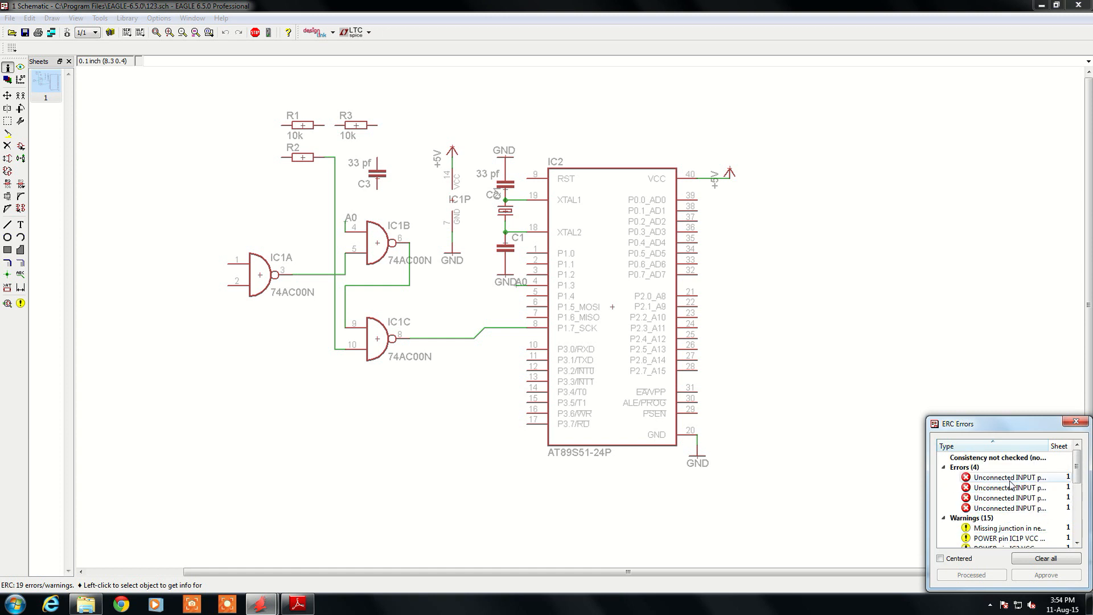
click(1012, 478)
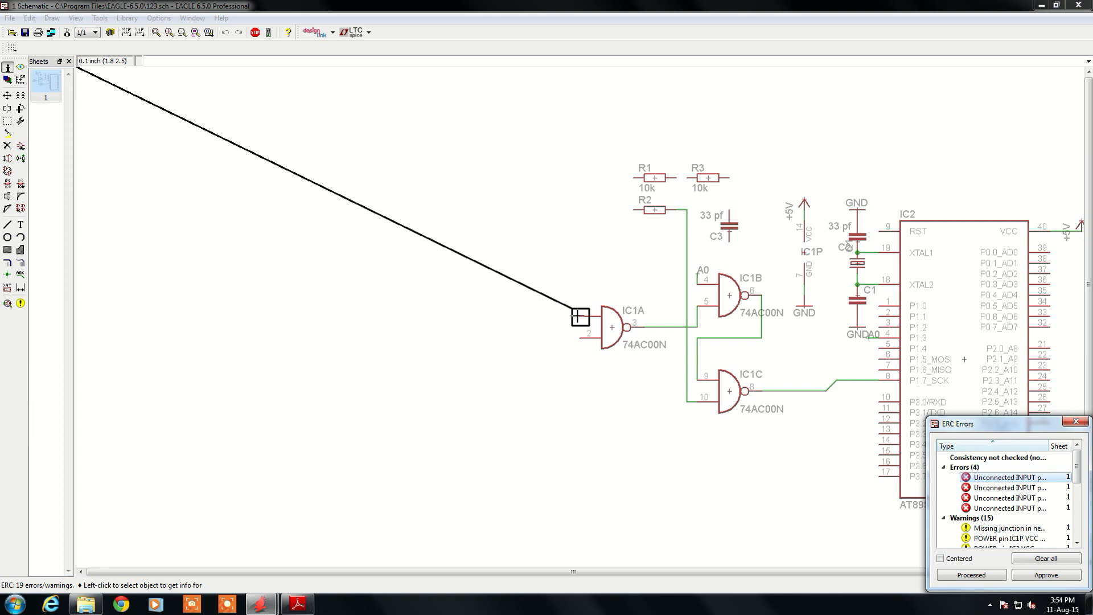
click(1000, 530)
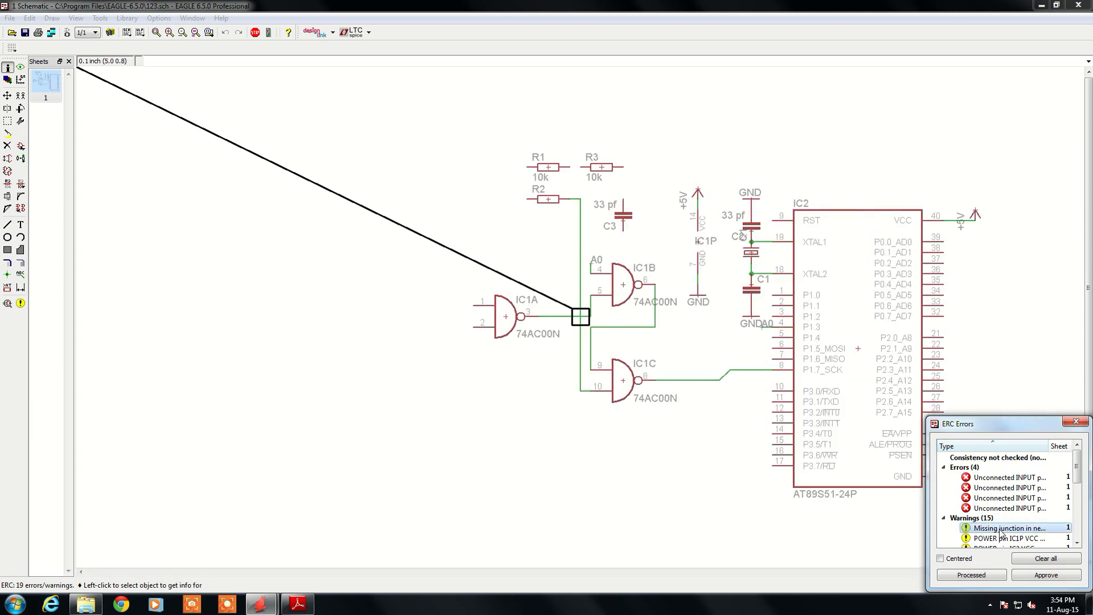
scroll(593, 328, up, 1)
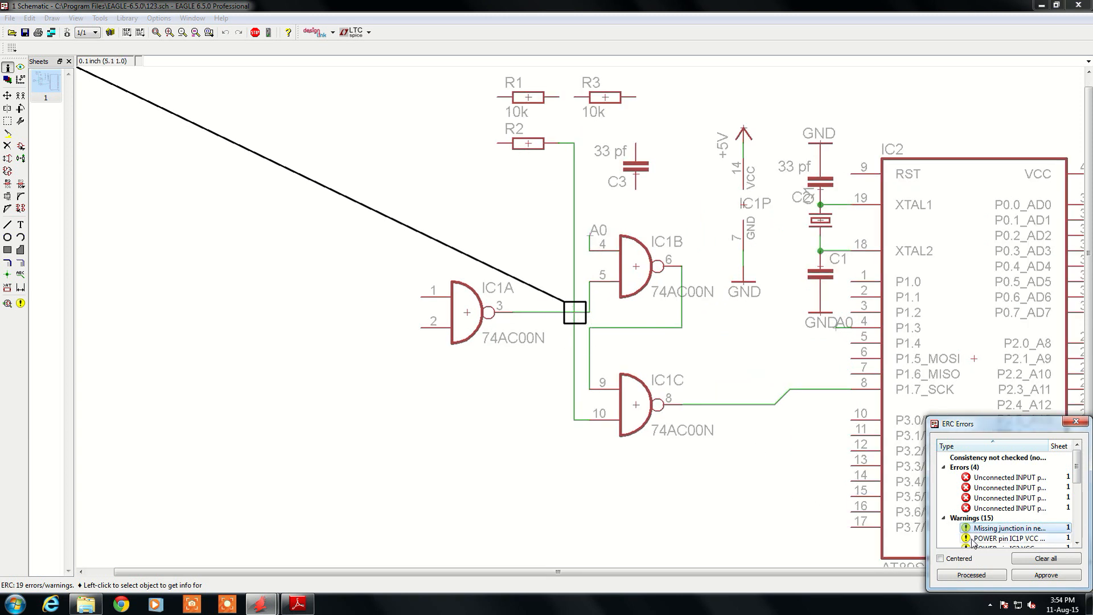
click(1002, 538)
scroll(590, 319, up, 3)
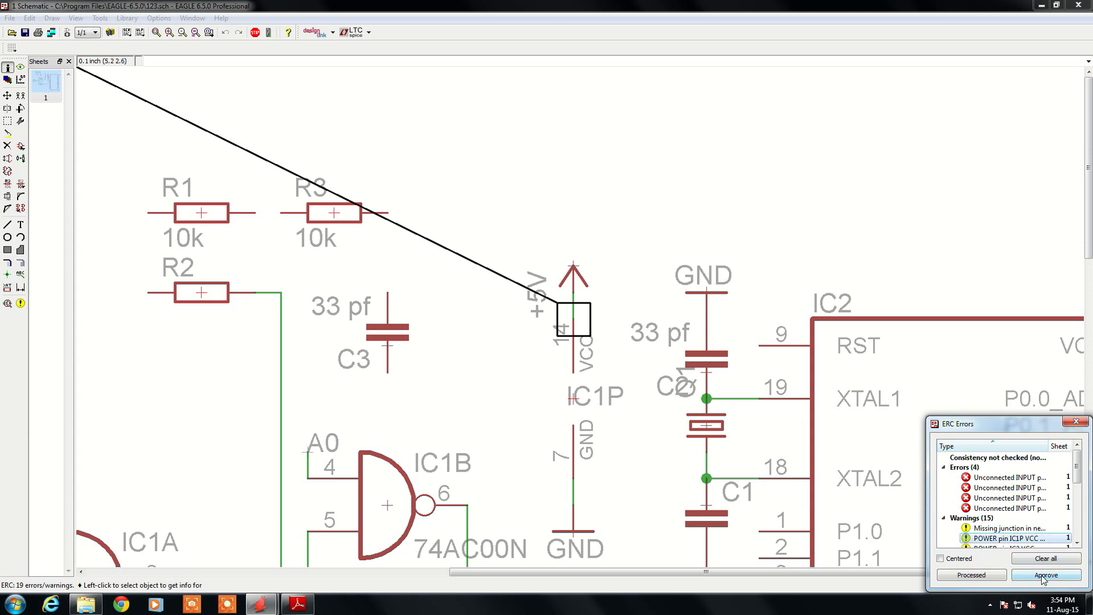
click(1076, 421)
scroll(428, 270, down, 6)
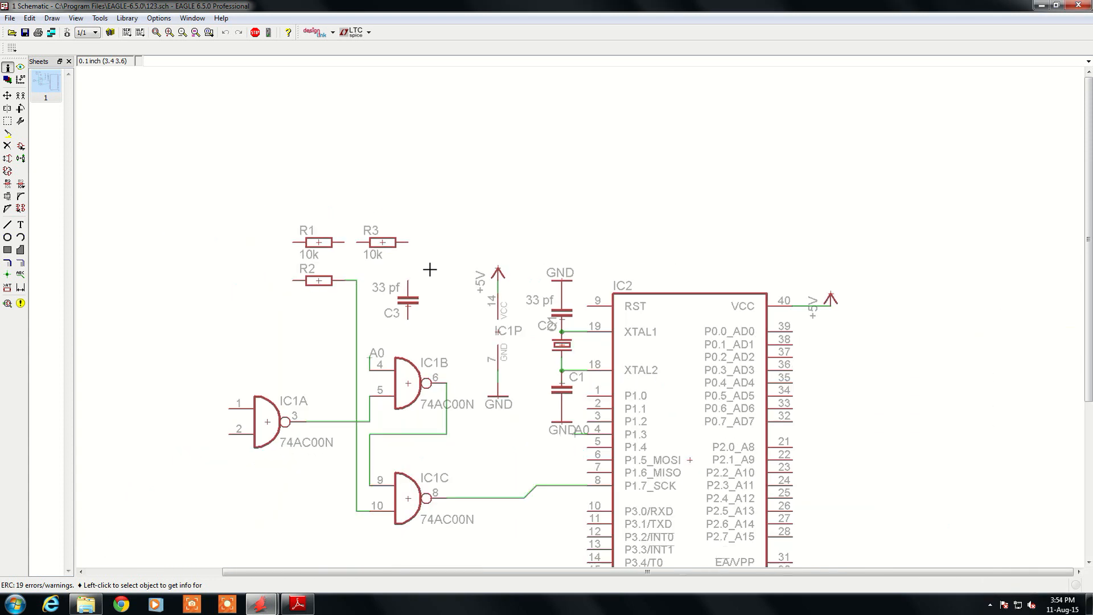
scroll(587, 420, up, 4)
scroll(522, 280, down, 3)
scroll(518, 271, down, 1)
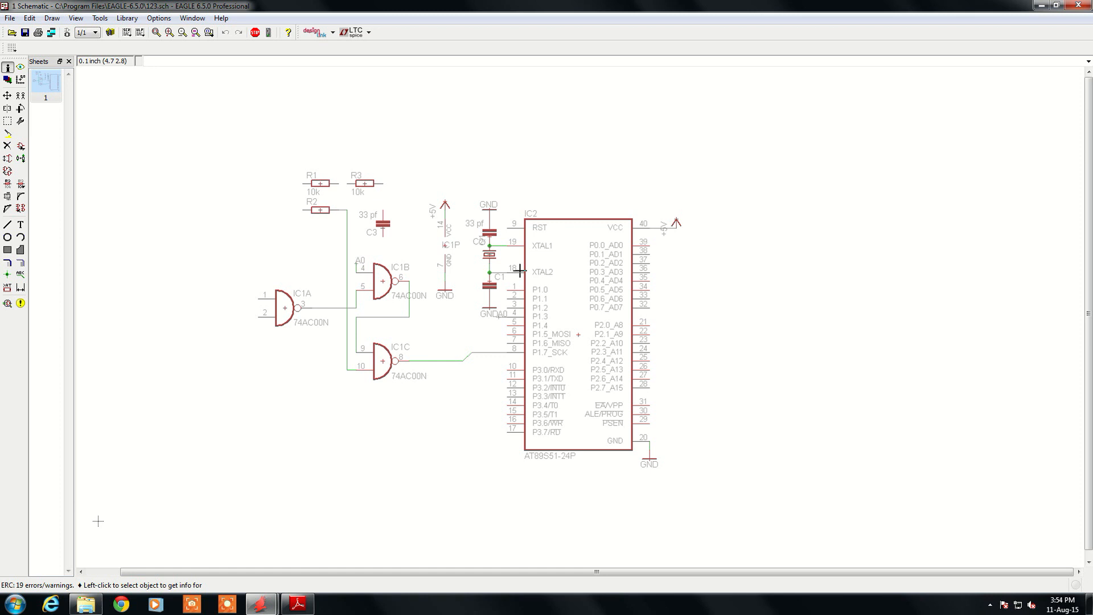
scroll(408, 370, up, 2)
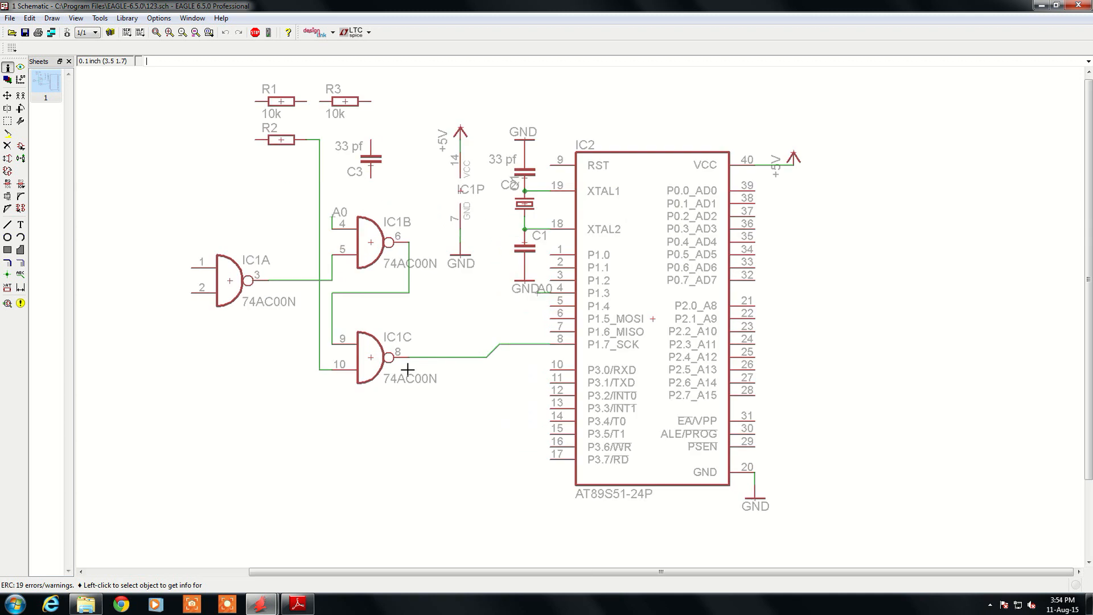
scroll(434, 338, down, 1)
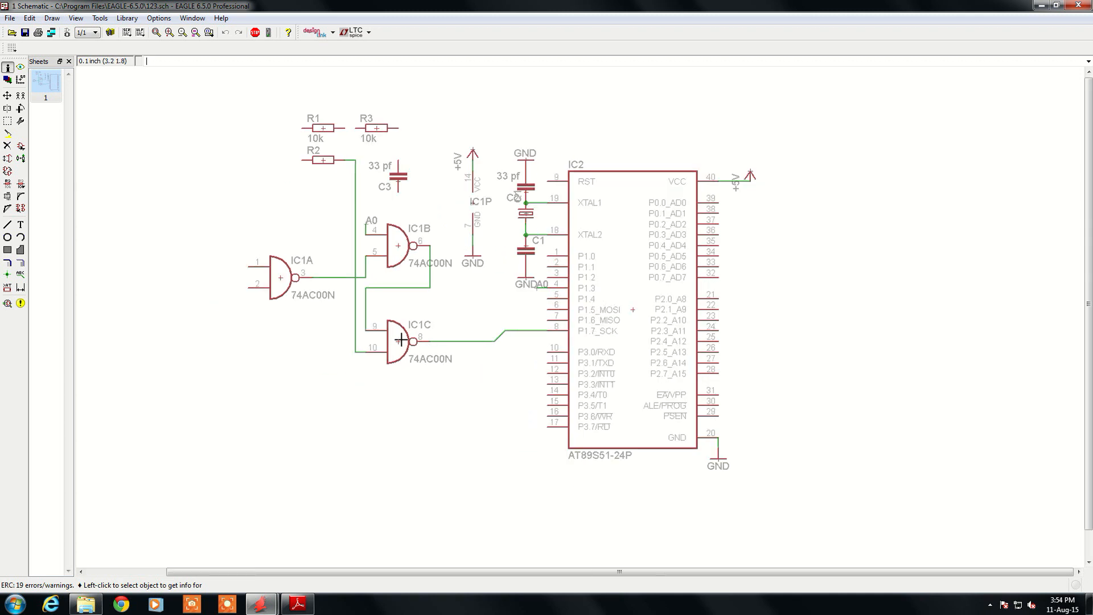
Place the text label "Microcontroller" above IC2 in the schematic.
click(21, 225)
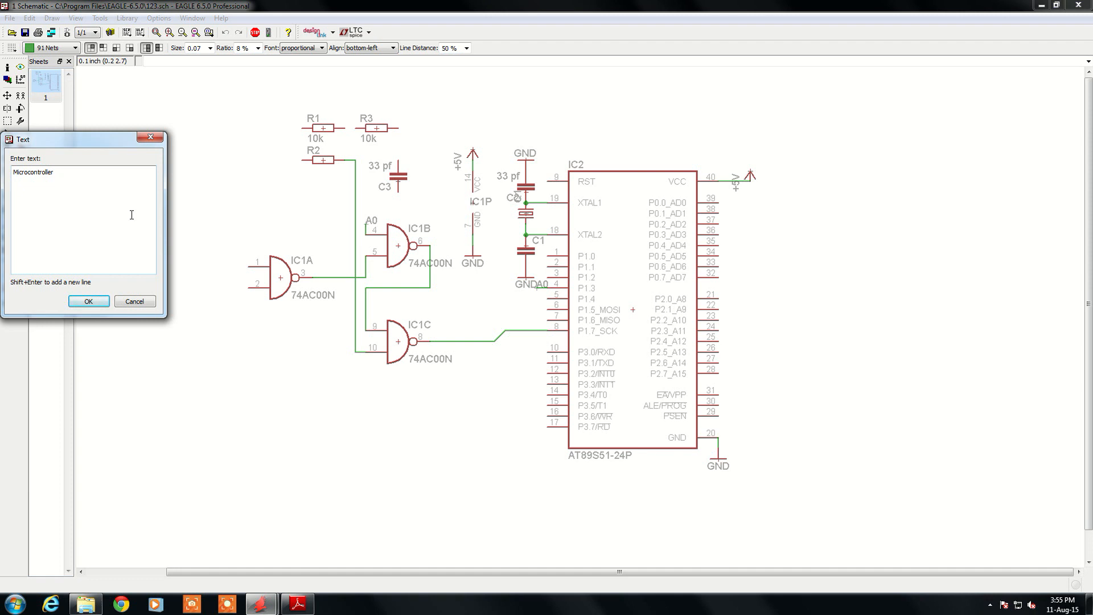
click(90, 302)
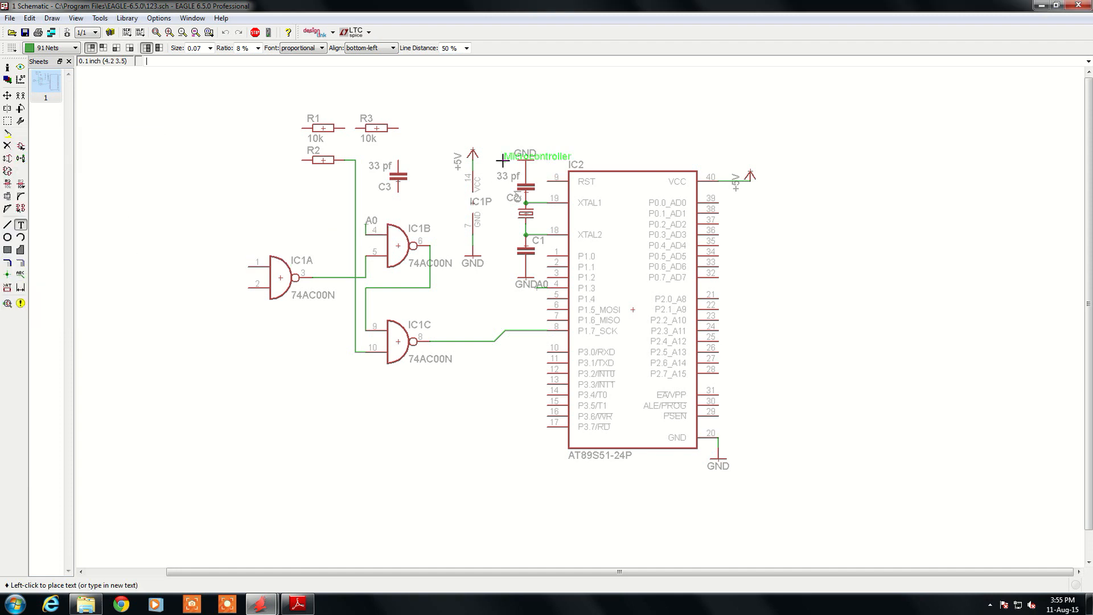
scroll(611, 149, up, 1)
click(611, 149)
scroll(432, 257, down, 1)
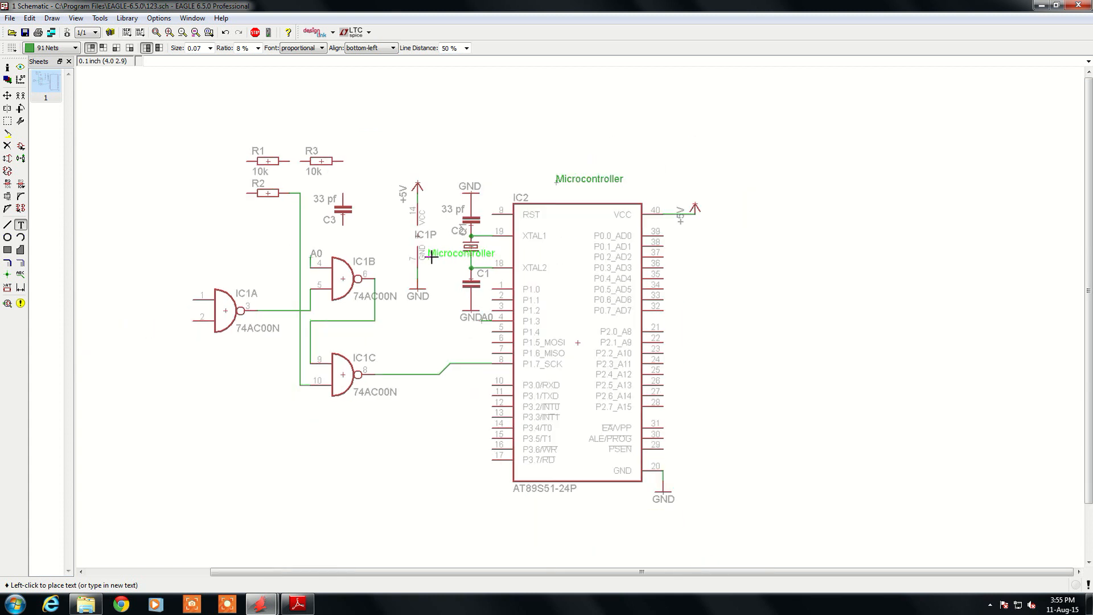
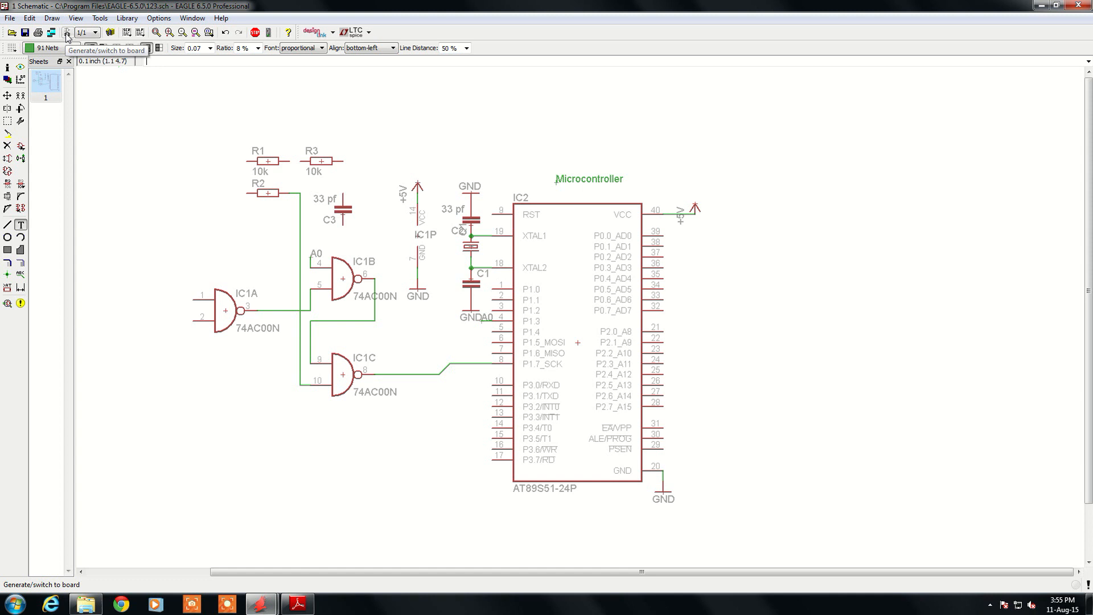
Create the board 123.brd from the schematic and maximize the board window.
click(67, 35)
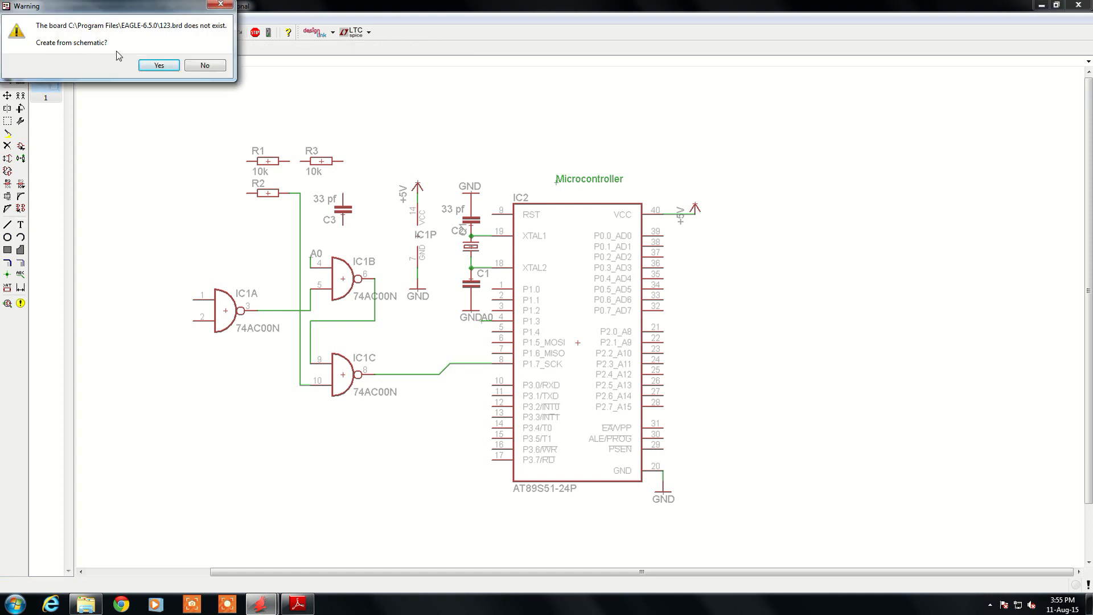
click(158, 65)
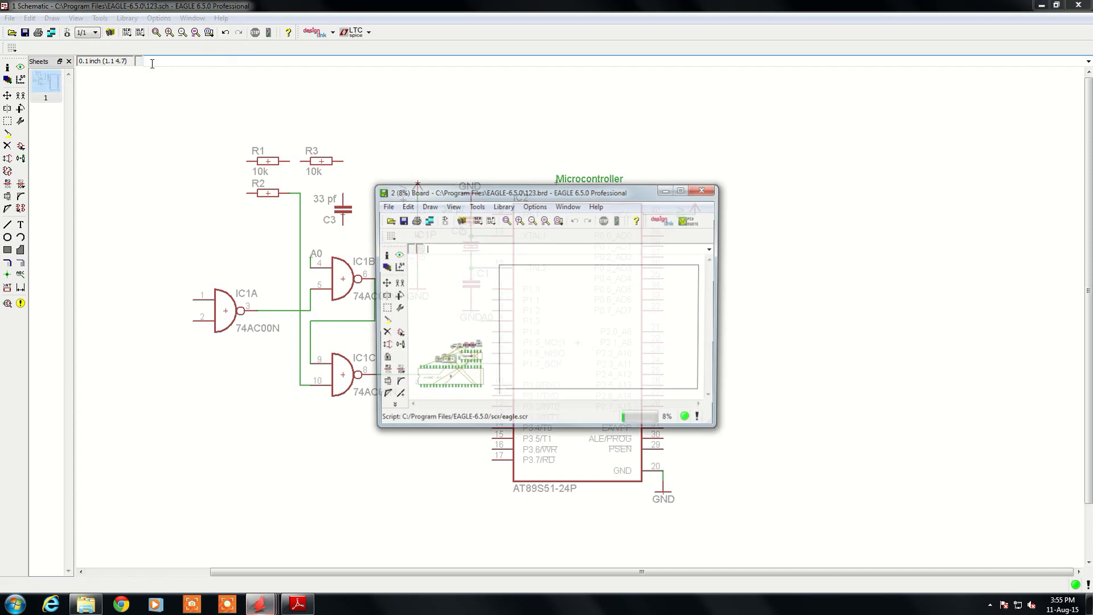
click(686, 190)
scroll(256, 306, down, 2)
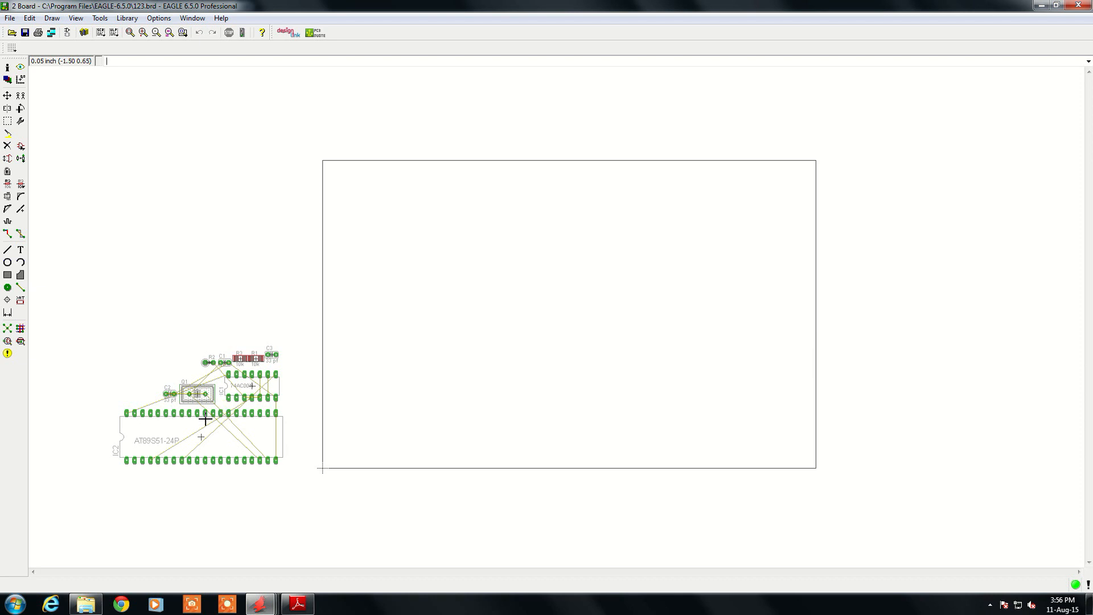
Move capacitor C3 and resistor R1 side by side into the upper part of the board outline.
click(7, 96)
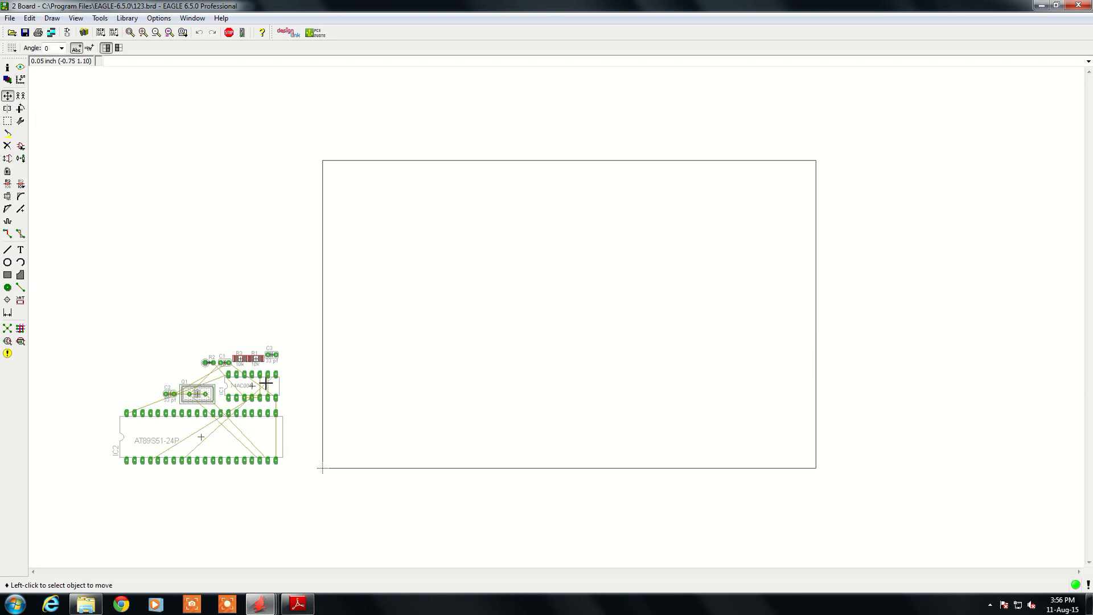
click(271, 355)
click(439, 229)
click(255, 358)
click(460, 229)
Group all components still outside the board, rotate the group to 270 degrees and place it inside the outline beside C3 and R1.
click(8, 120)
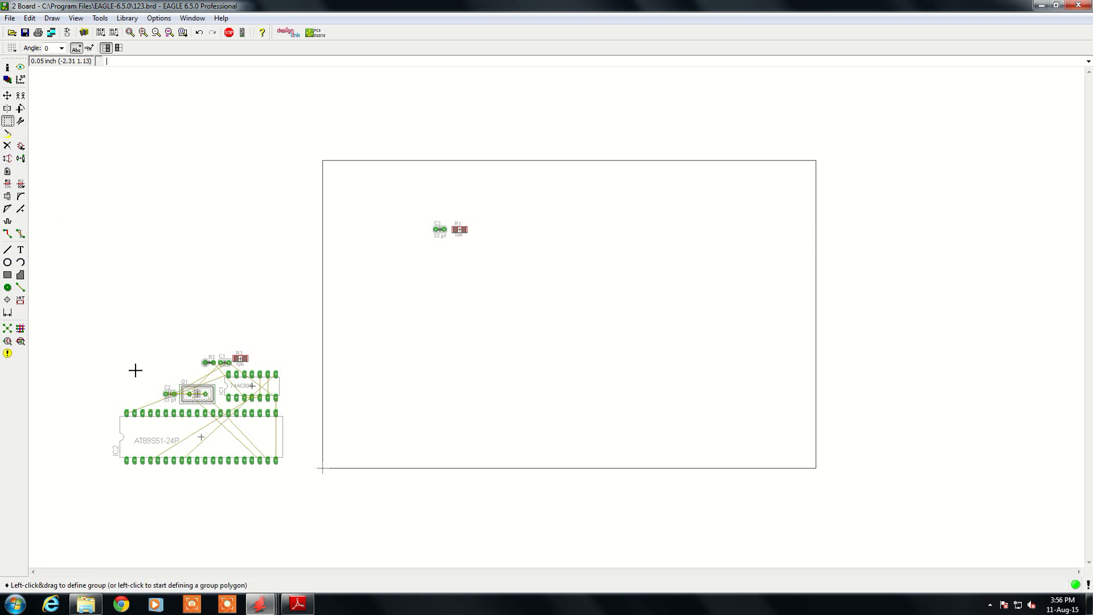
drag(110, 345, 293, 478)
key(F7)
right_click(156, 367)
click(171, 374)
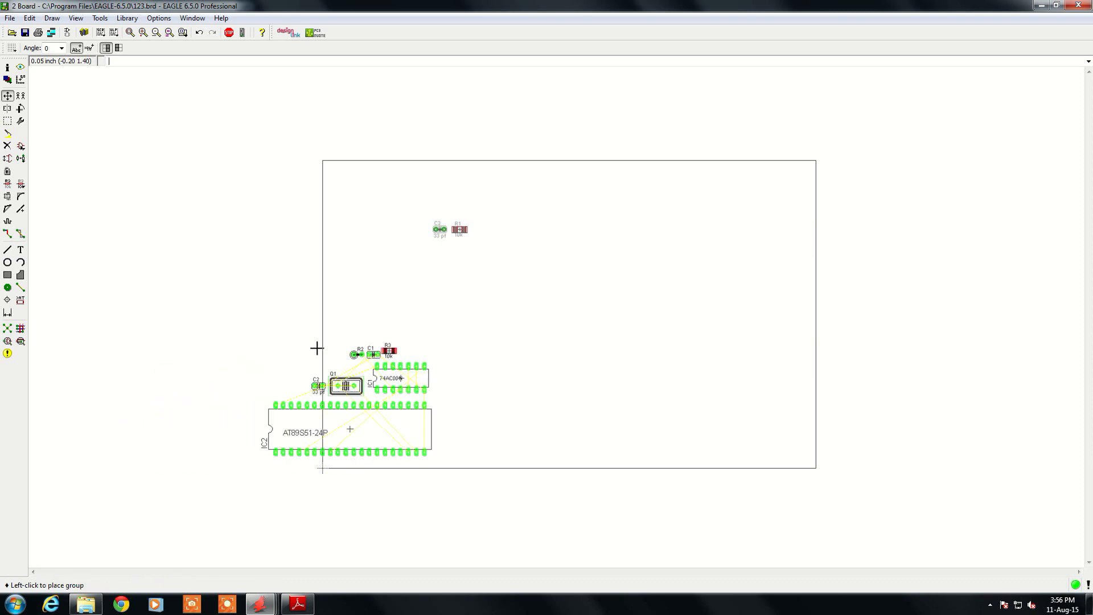
right_click(387, 300)
right_click(389, 301)
right_click(390, 300)
right_click(390, 300)
right_click(388, 300)
right_click(388, 300)
right_click(391, 299)
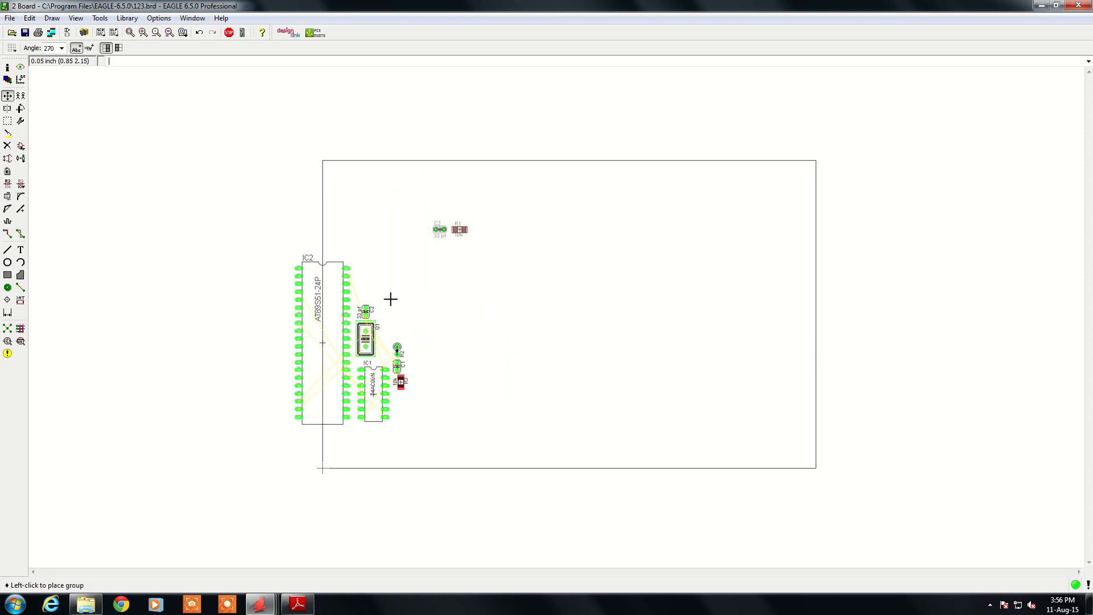
click(453, 245)
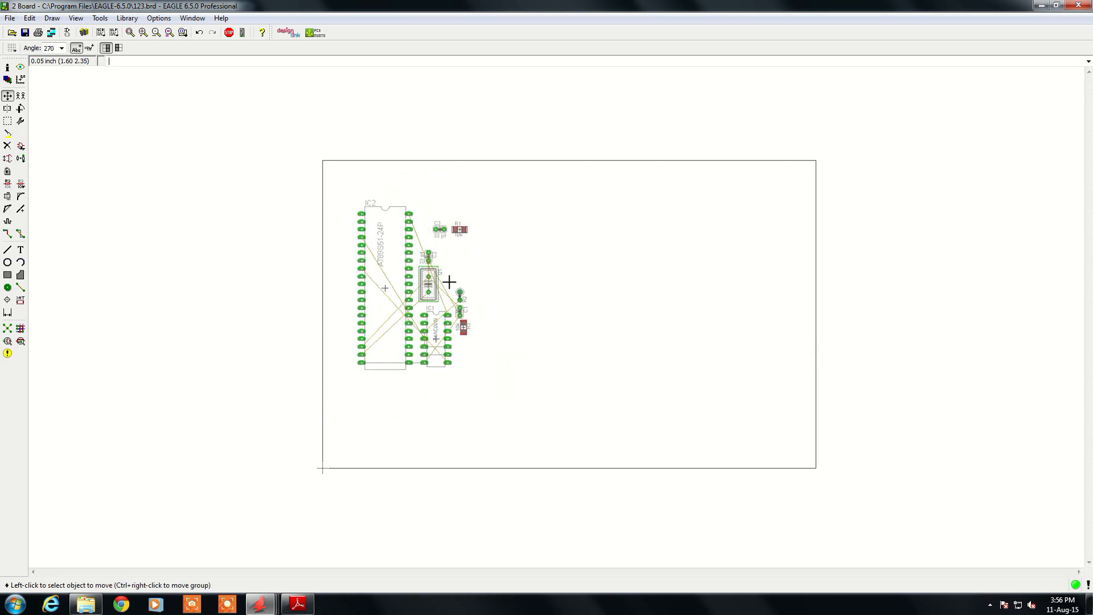
Rotate resistor R2 to 90 degrees and place it just below R3, to the right of IC1.
scroll(436, 282, up, 2)
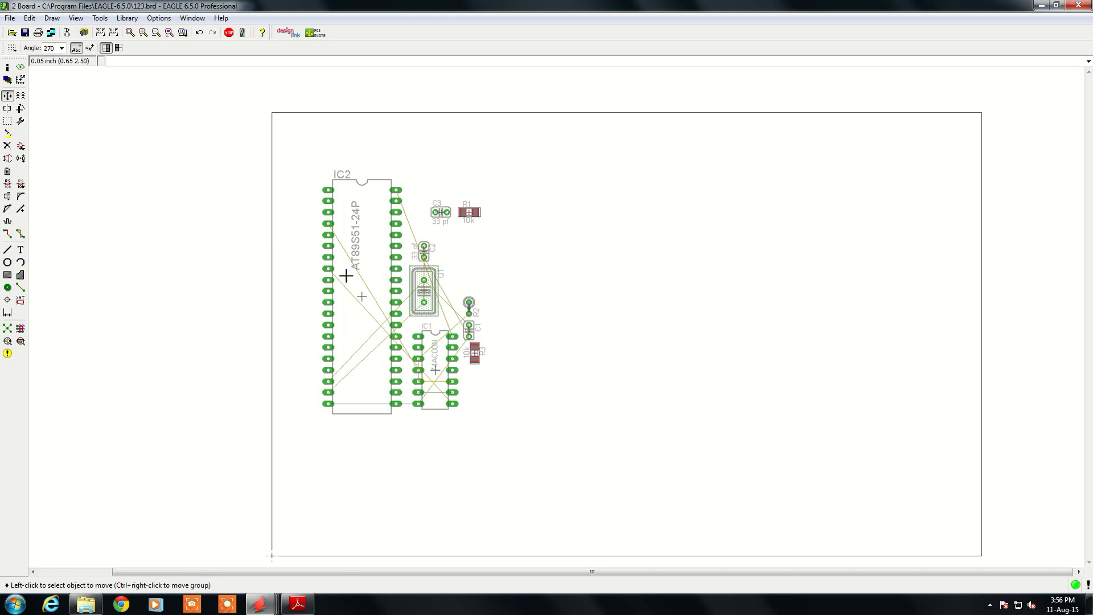
scroll(273, 284, down, 1)
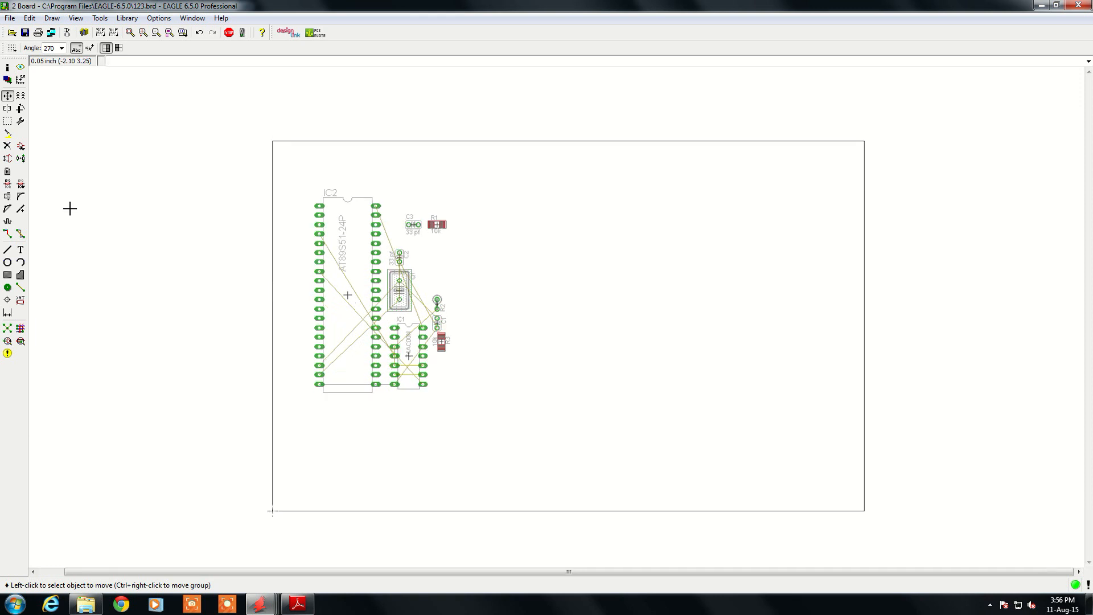
scroll(404, 313, up, 1)
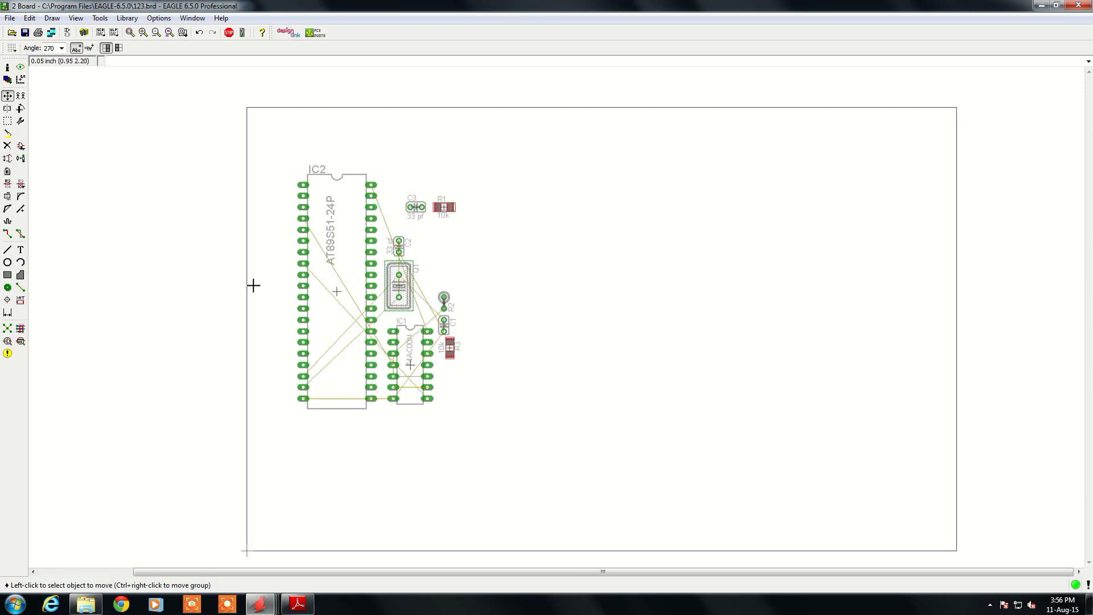
scroll(450, 294, up, 1)
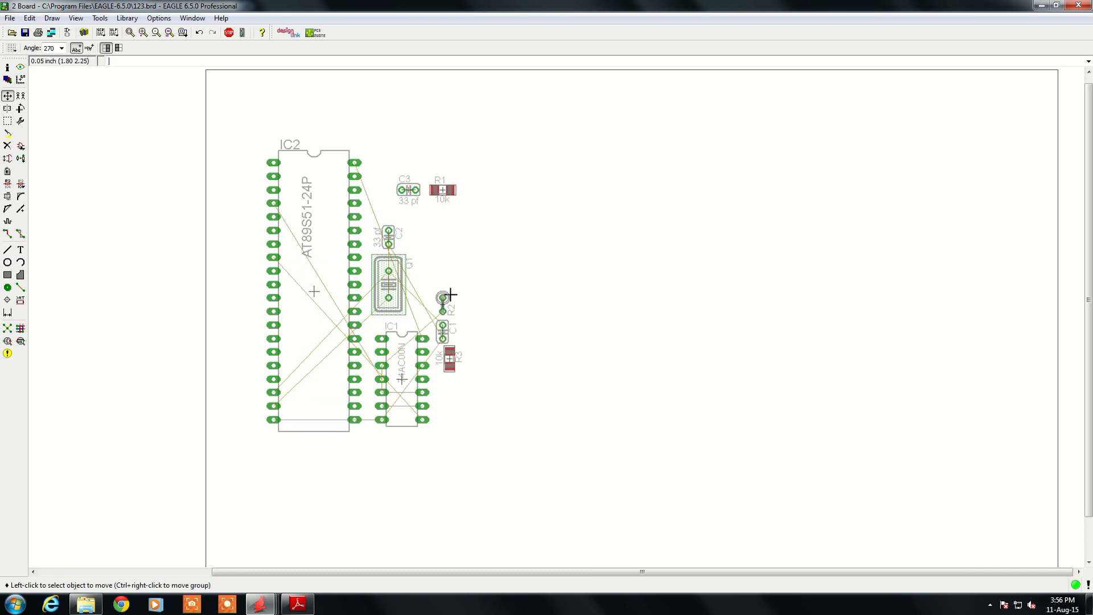
click(442, 302)
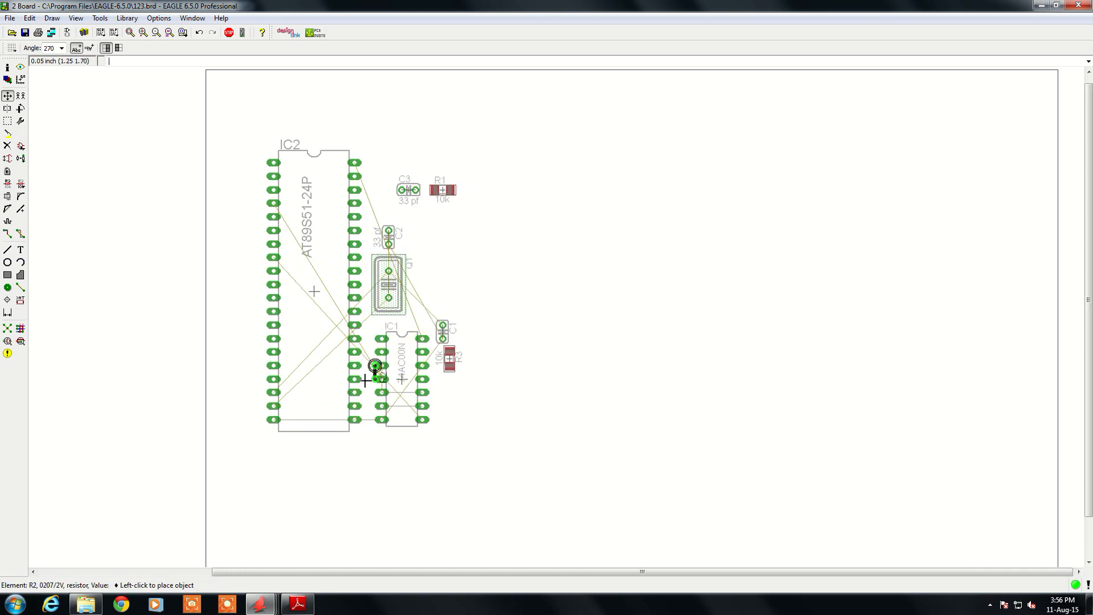
right_click(369, 373)
right_click(368, 373)
click(453, 392)
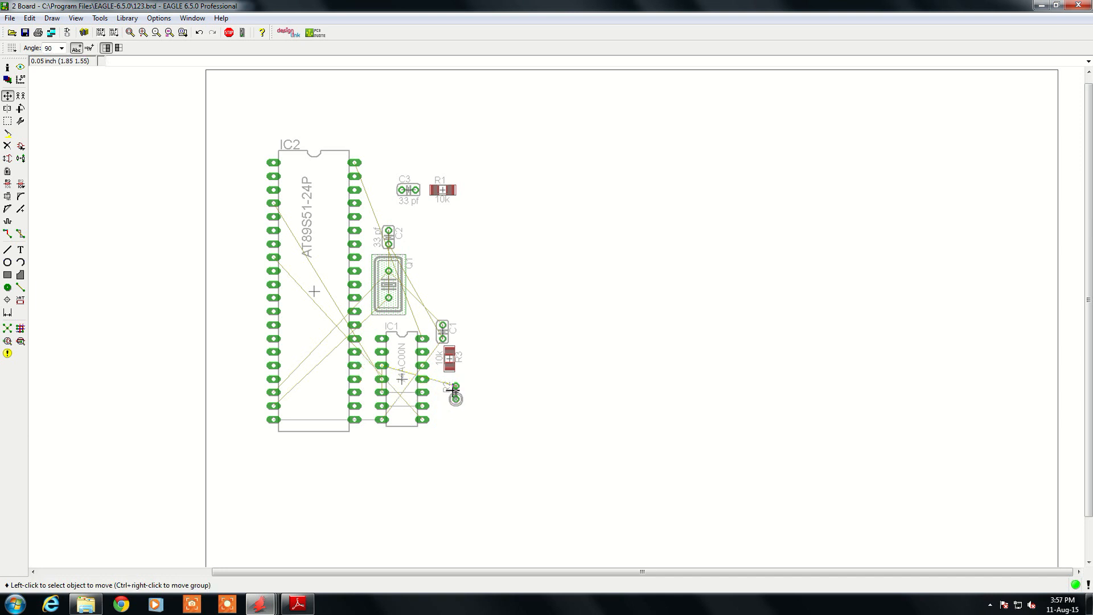
Place capacitors C1 and C2 one above the other to the right of crystal Q1, turning C1 by 180 degrees.
click(441, 333)
right_click(444, 255)
right_click(443, 255)
click(428, 251)
click(389, 238)
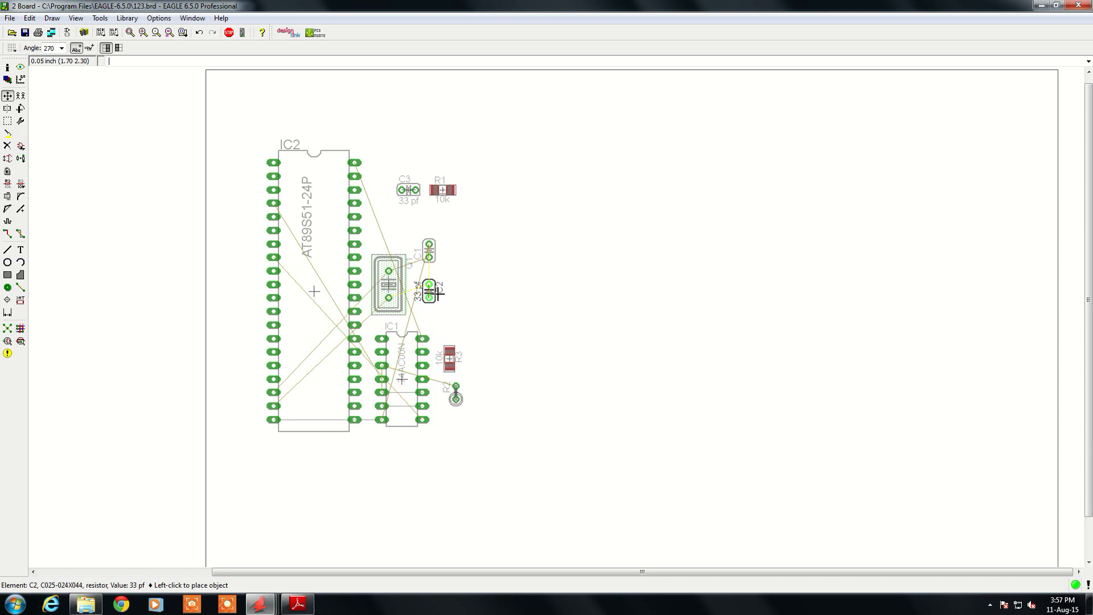
click(430, 291)
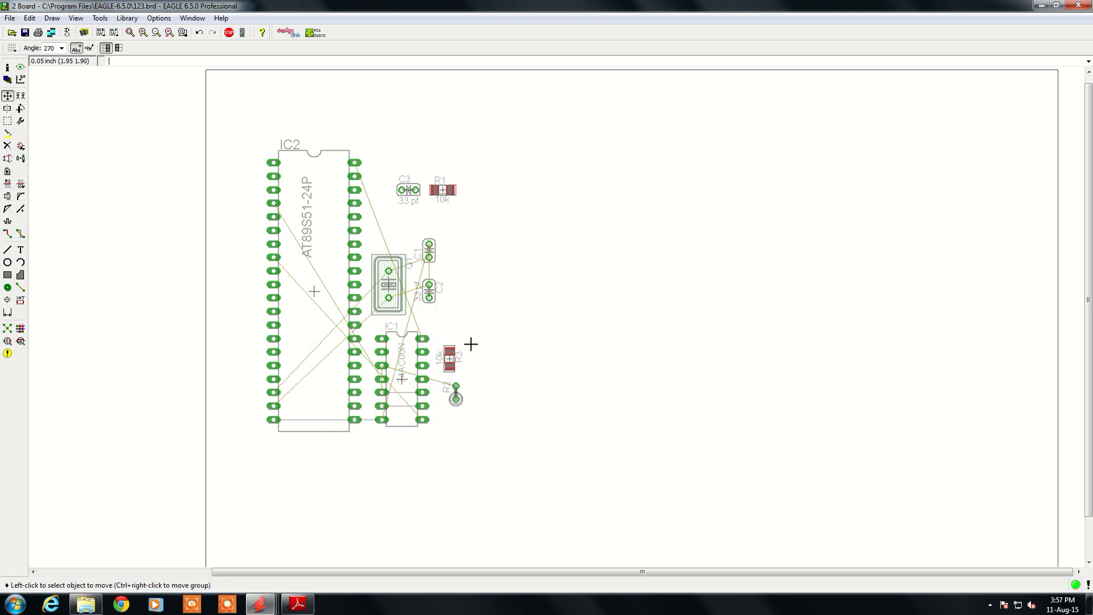
Switch to the schematic to review the circuit, and return to the board layout.
scroll(446, 335, down, 2)
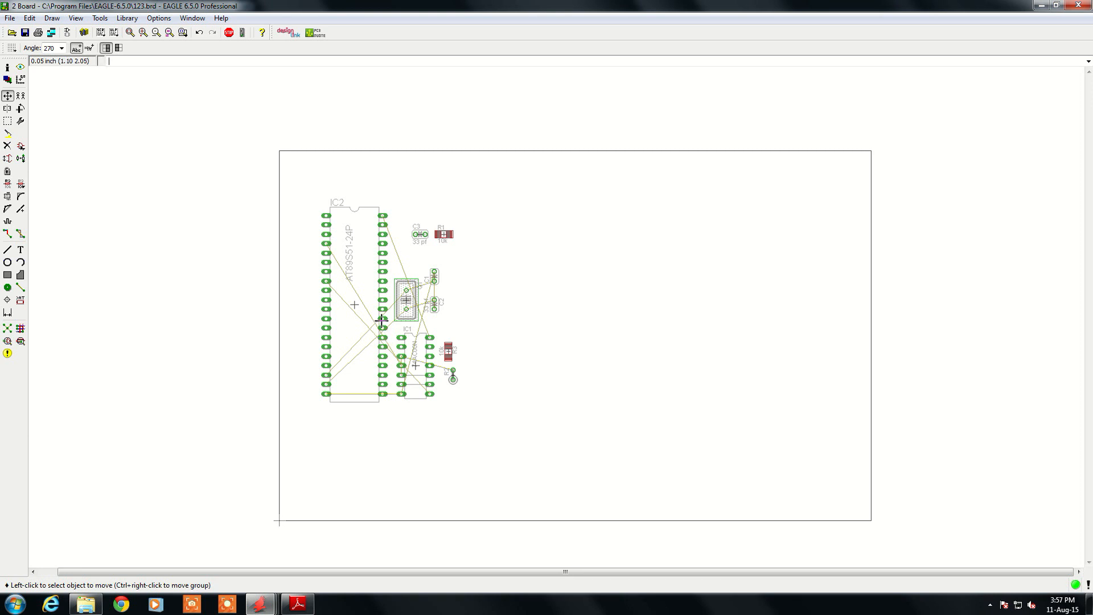
click(67, 33)
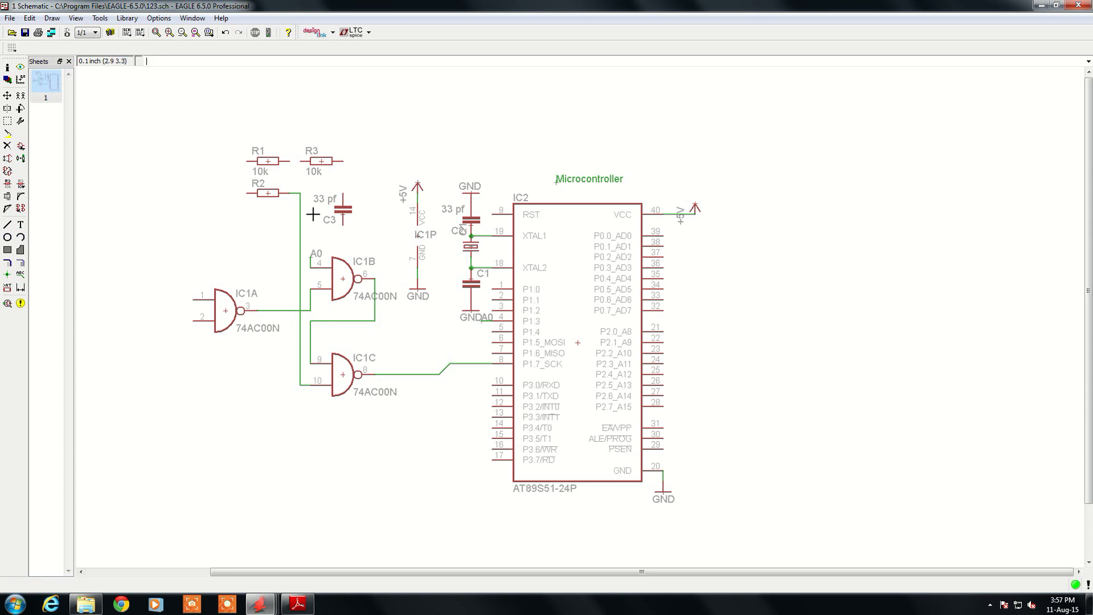
click(68, 33)
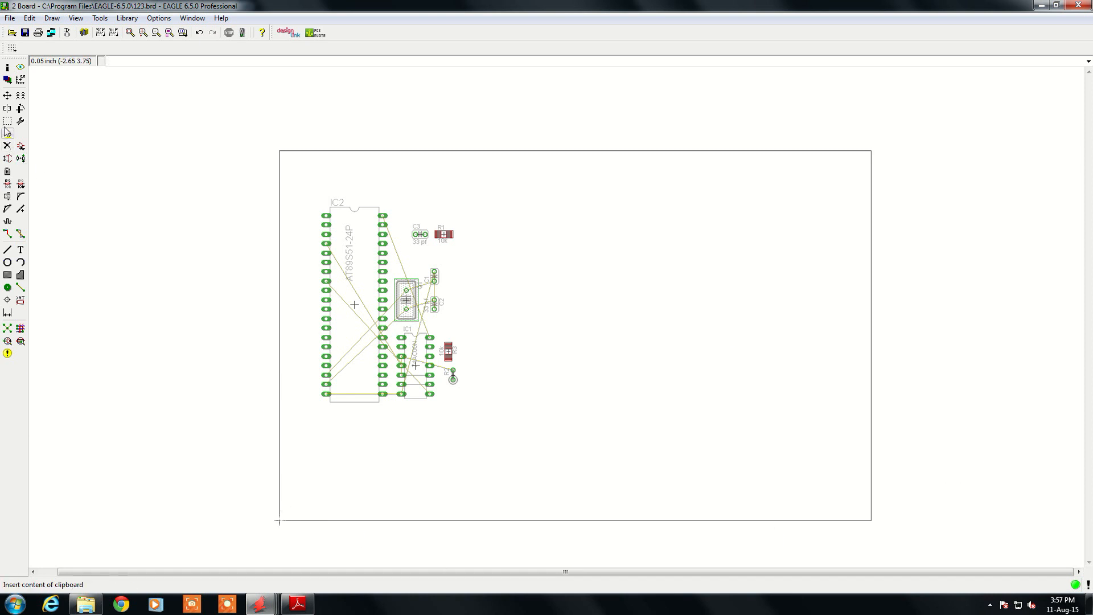
Narrow the board outline by moving its right and left edges in close to the components.
click(8, 96)
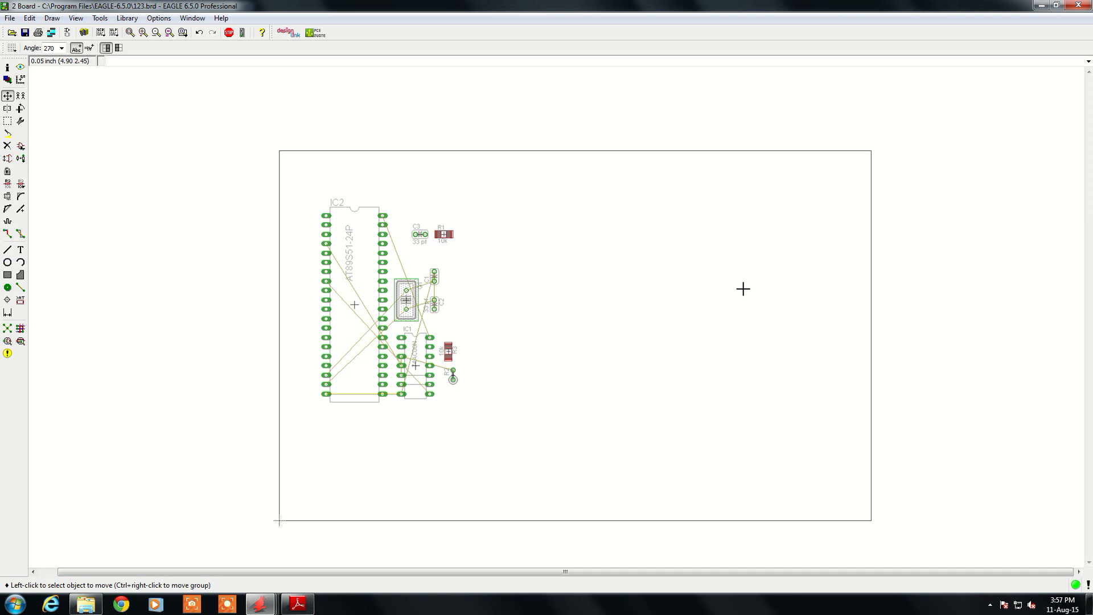
click(870, 310)
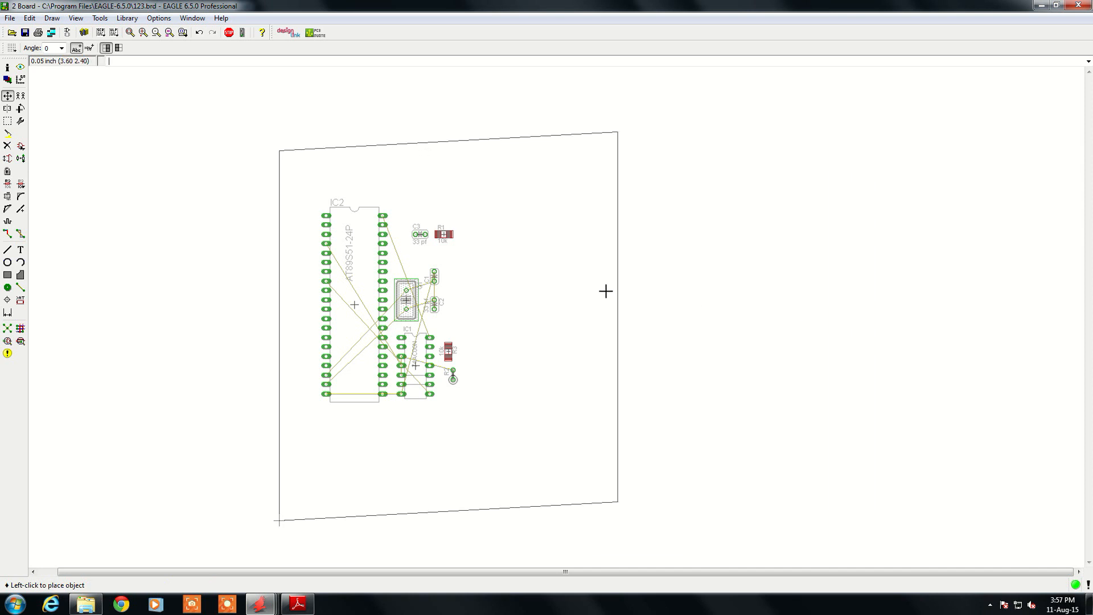
click(472, 312)
click(277, 319)
click(303, 317)
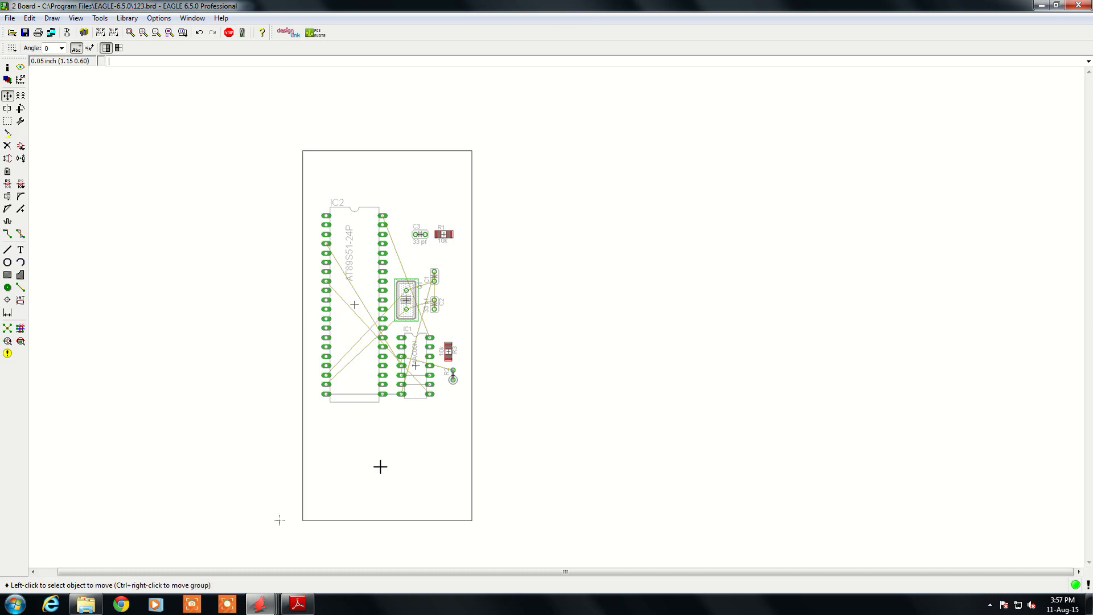
Shorten the board outline by moving its top edge to just above IC2 and its bottom edge to just below it.
click(376, 151)
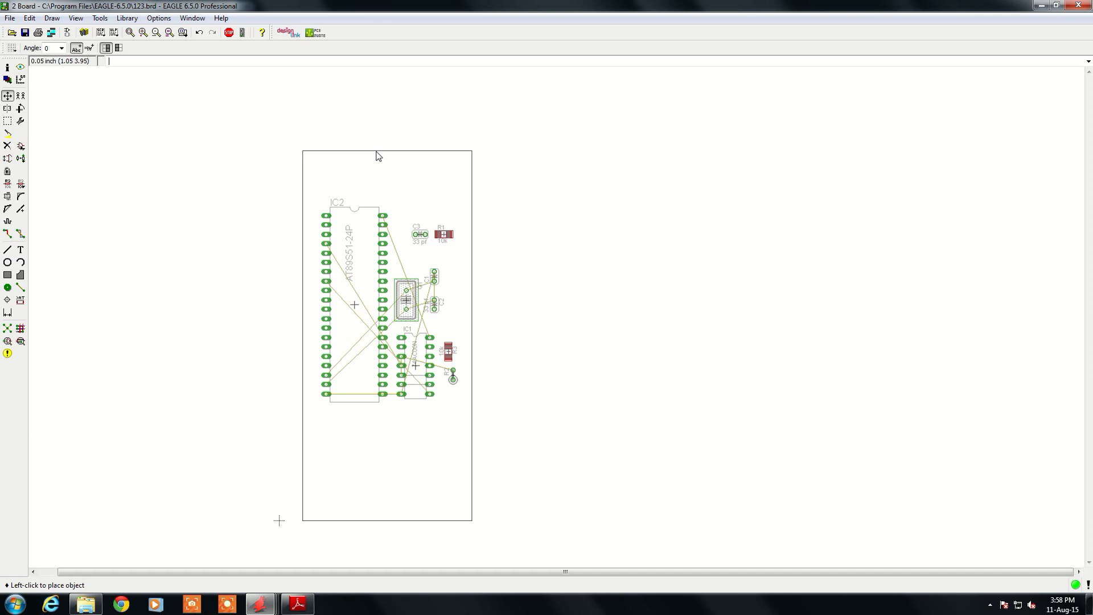
click(380, 190)
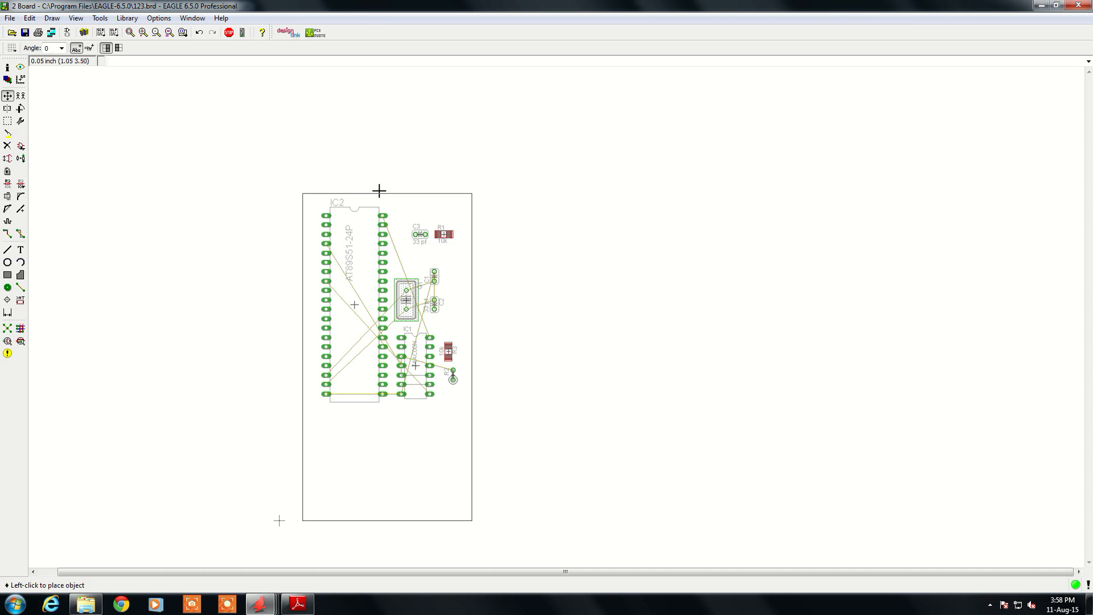
click(373, 529)
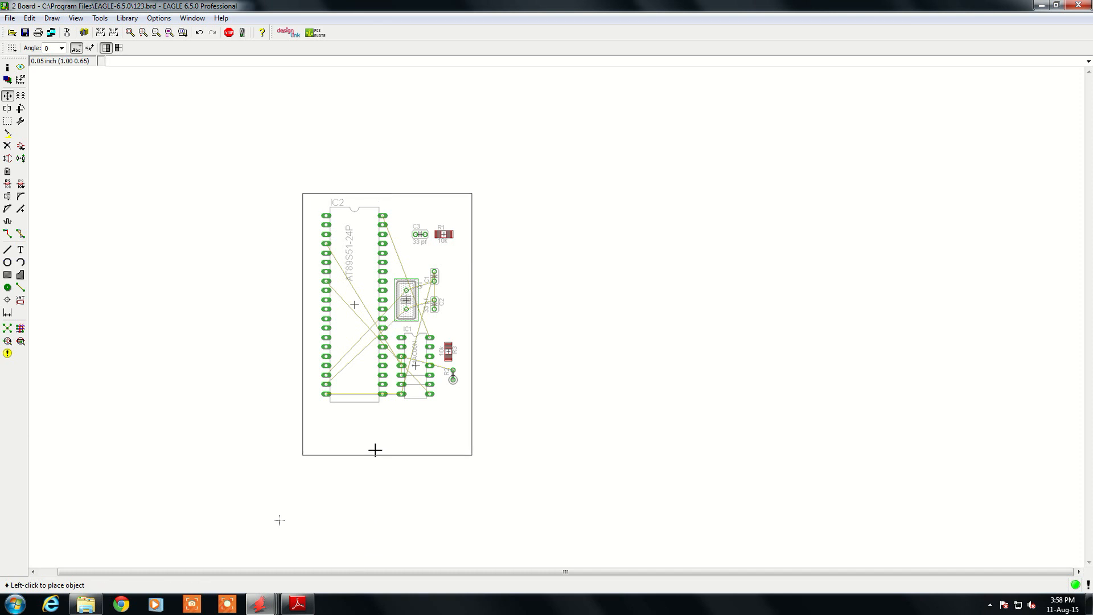
click(372, 419)
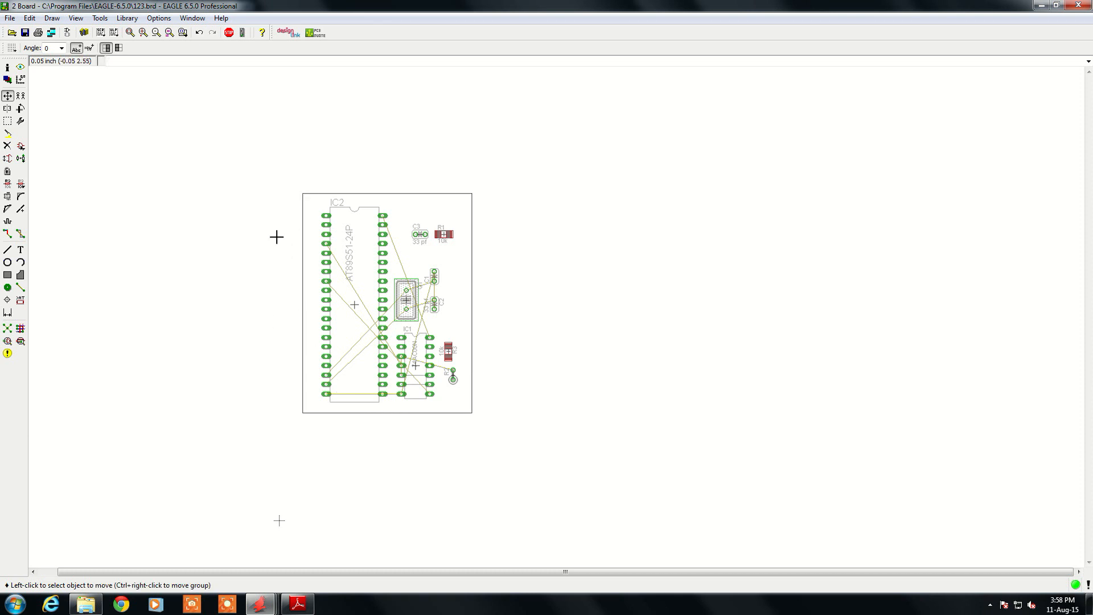
scroll(390, 399, up, 1)
scroll(390, 396, up, 2)
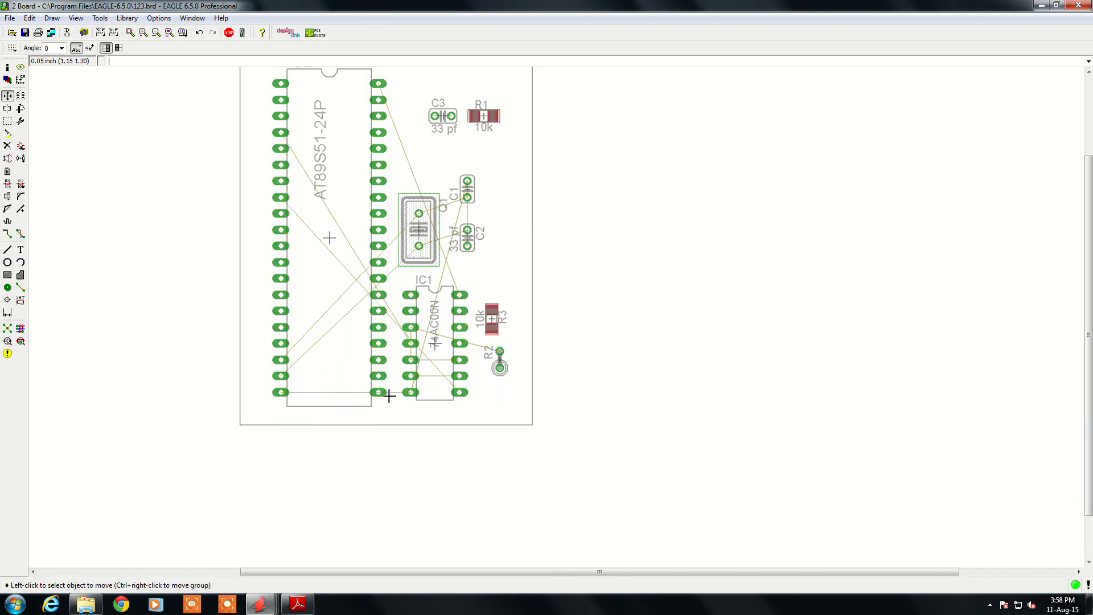
scroll(390, 450, down, 1)
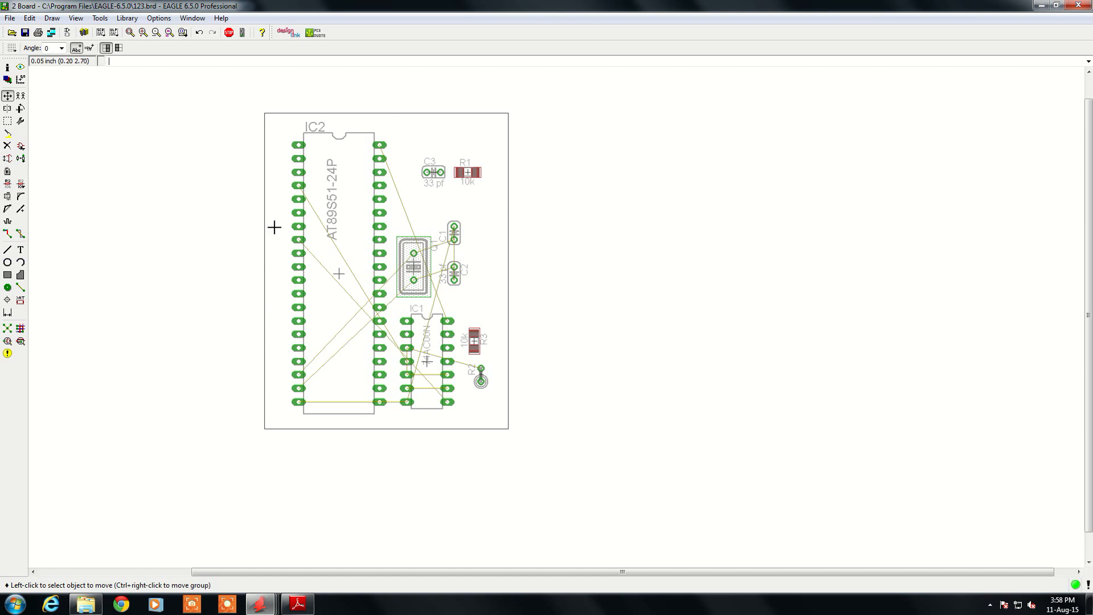
Set up manual airwire routing on layer 16 Bottom with a trace width of 0.024 inch.
scroll(362, 285, up, 1)
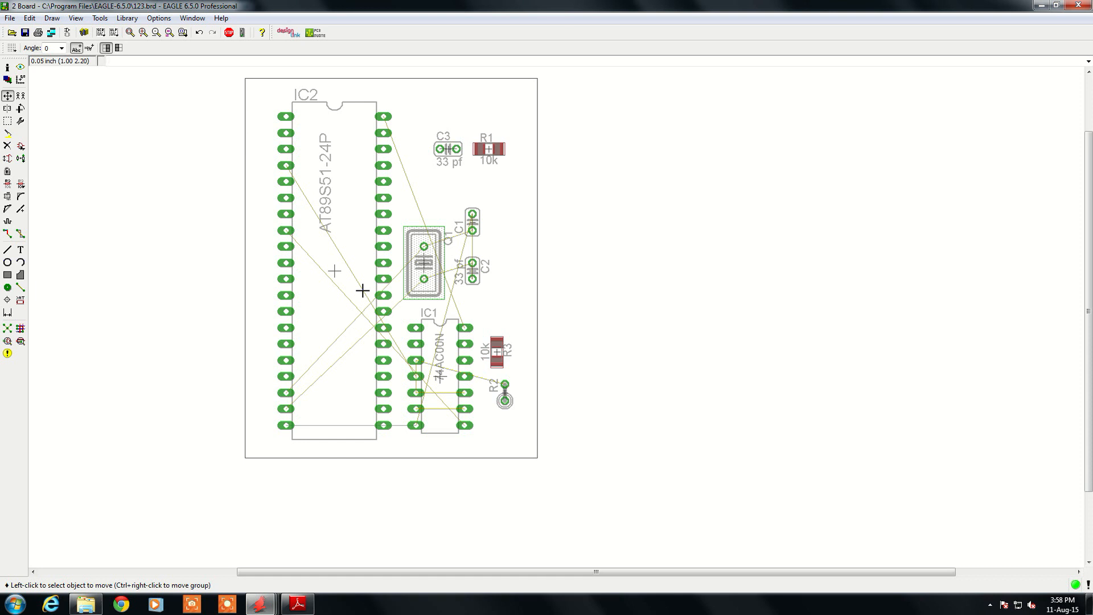
click(7, 234)
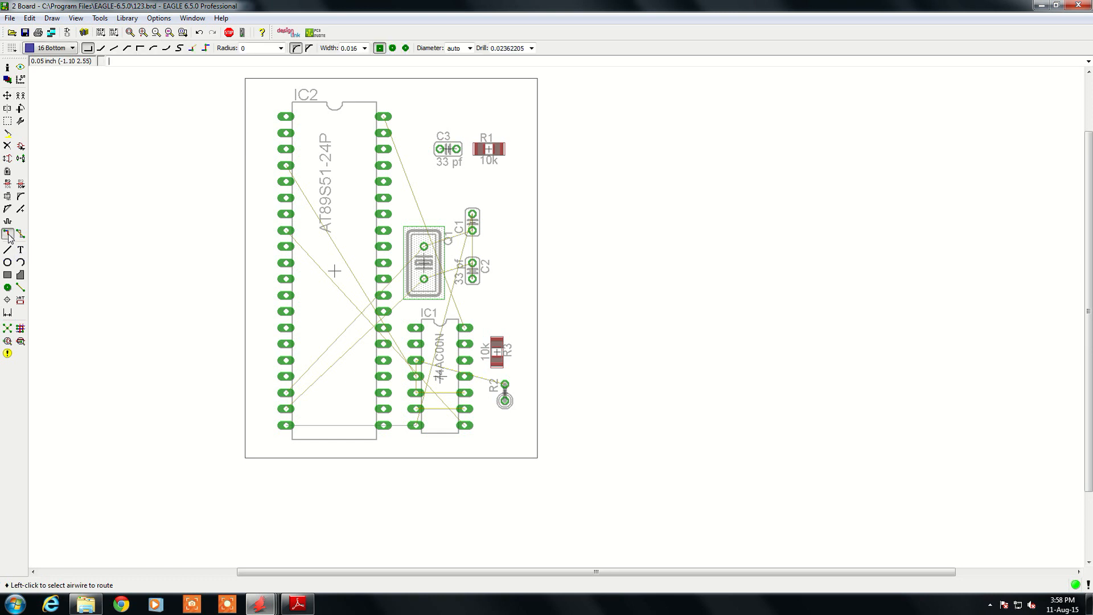
click(72, 49)
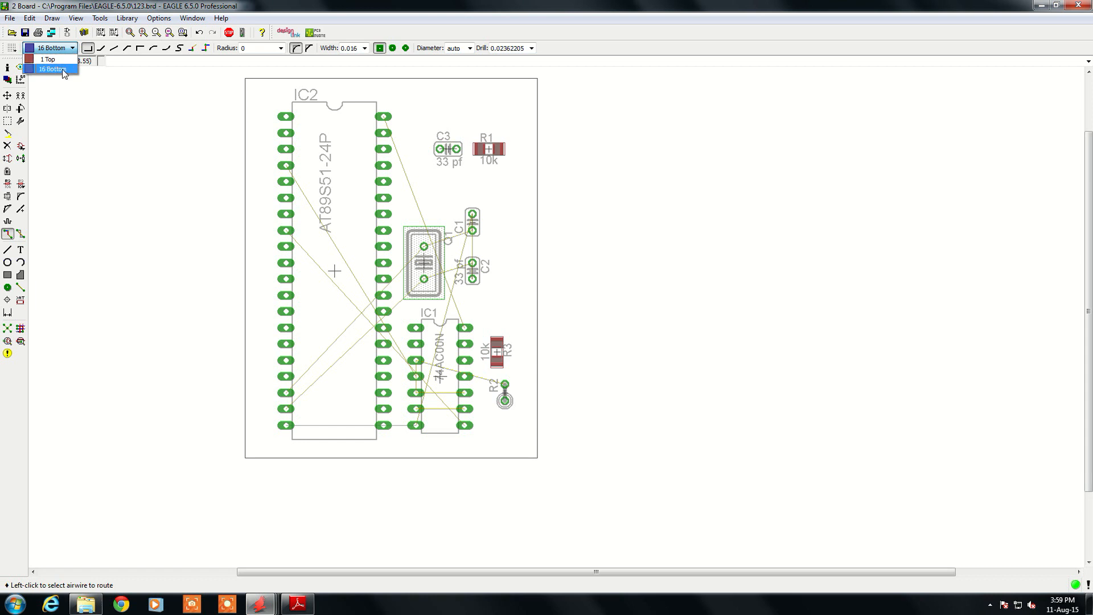
click(63, 69)
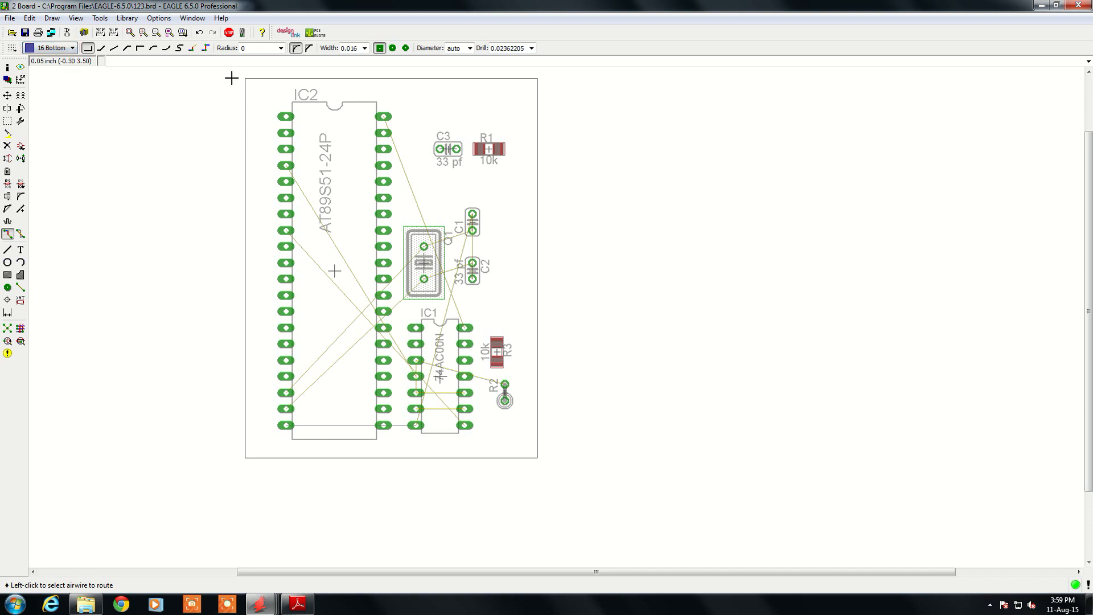
click(365, 49)
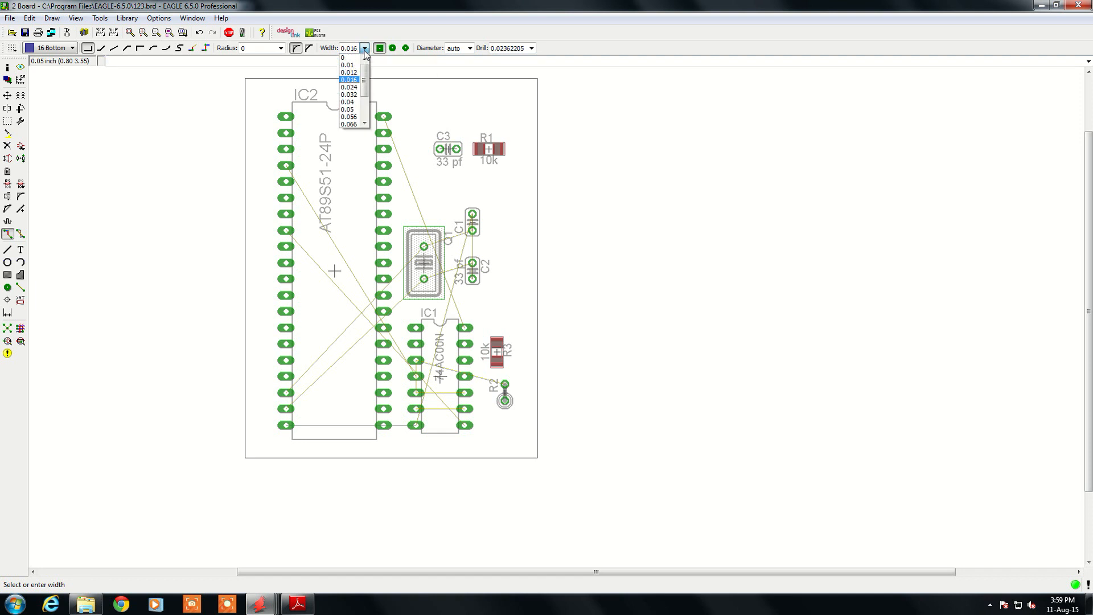
click(357, 88)
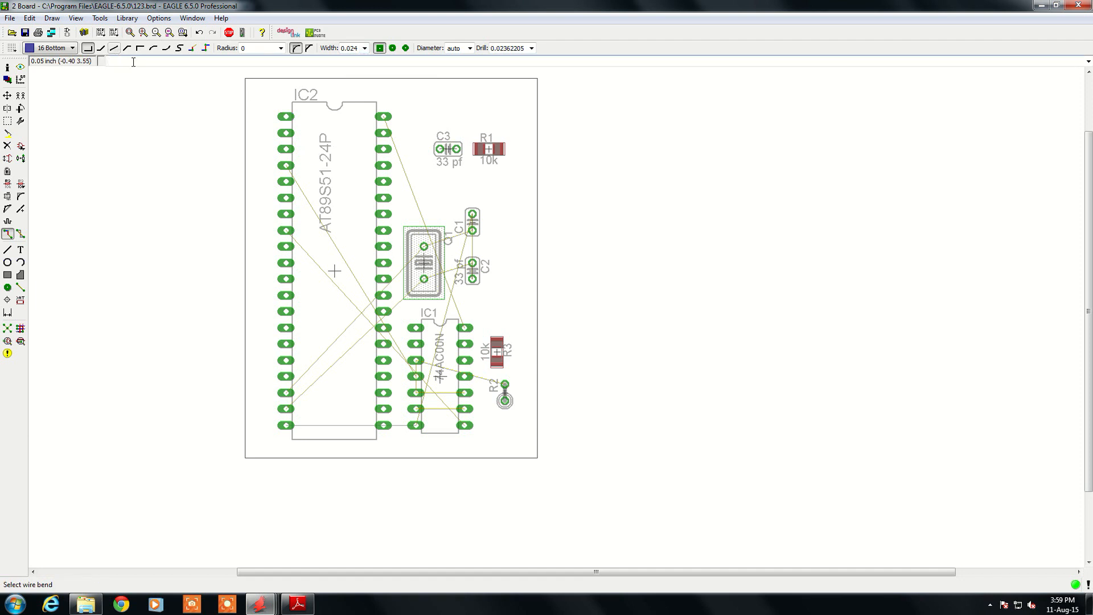
Start routing the +5V airwire from IC2's upper-right pad toward IC1's upper-right pad on the bottom layer.
scroll(293, 173, up, 1)
scroll(313, 171, down, 1)
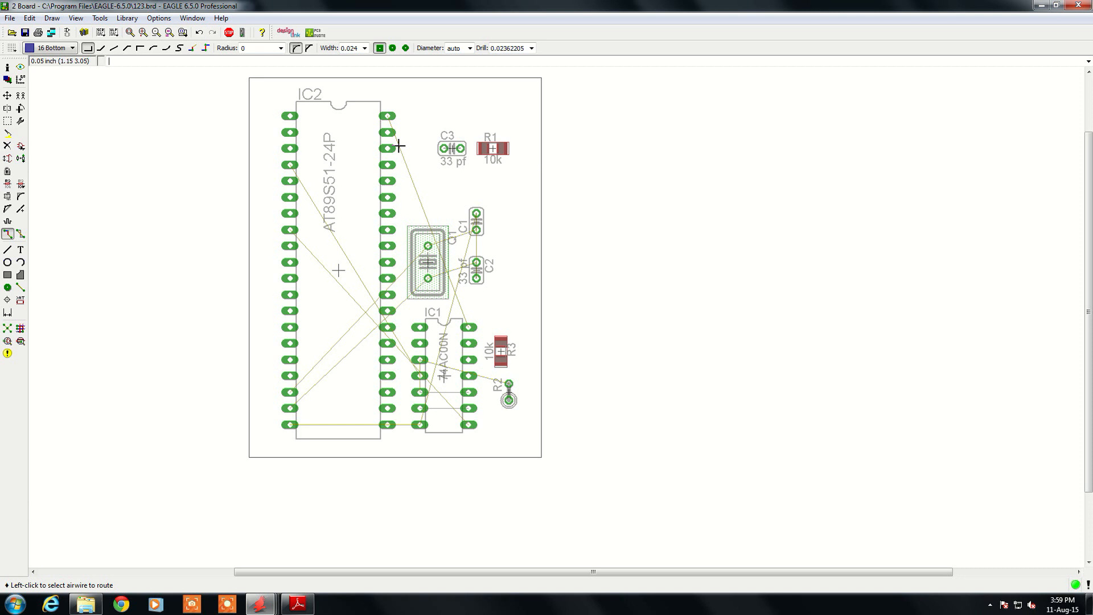
click(389, 124)
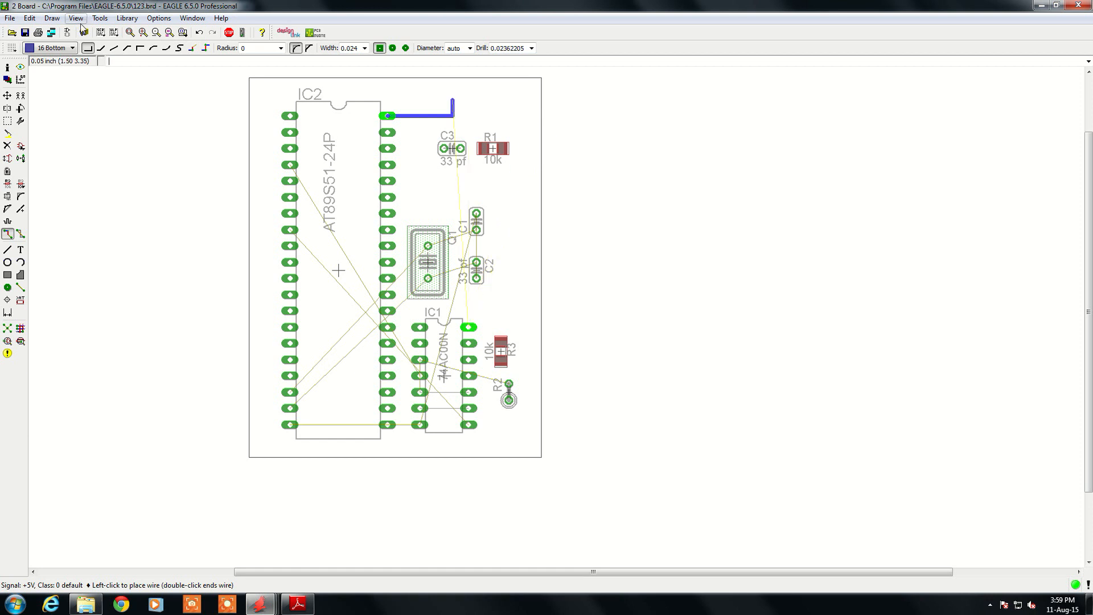
Route the +5V airwire from IC2's top-right pin around R1 to IC1's top-right pin on the Bottom layer, using 45-degree bends.
click(100, 49)
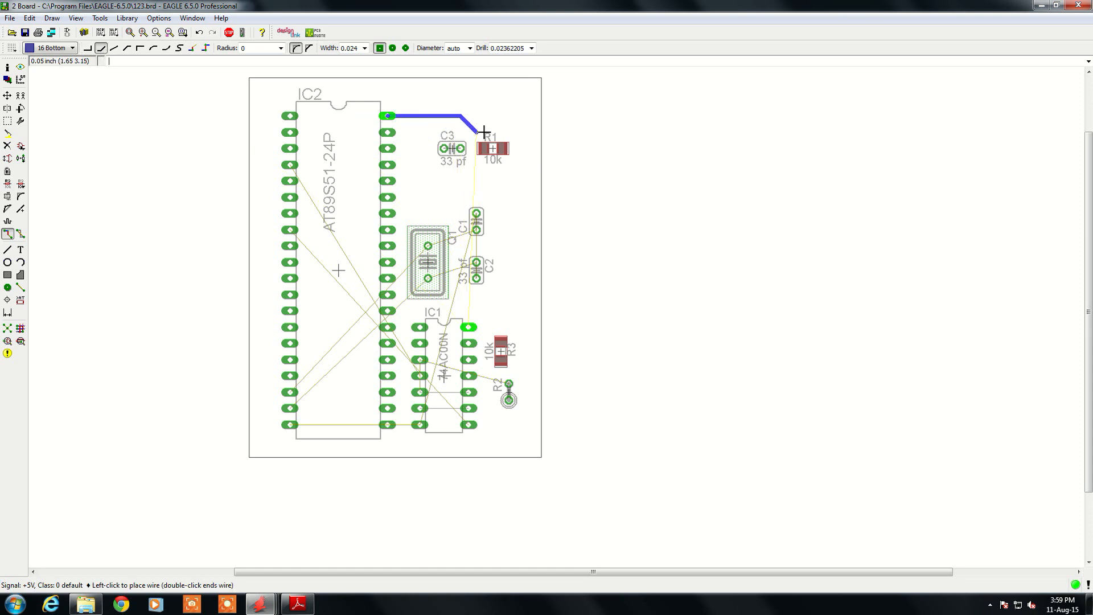
click(515, 129)
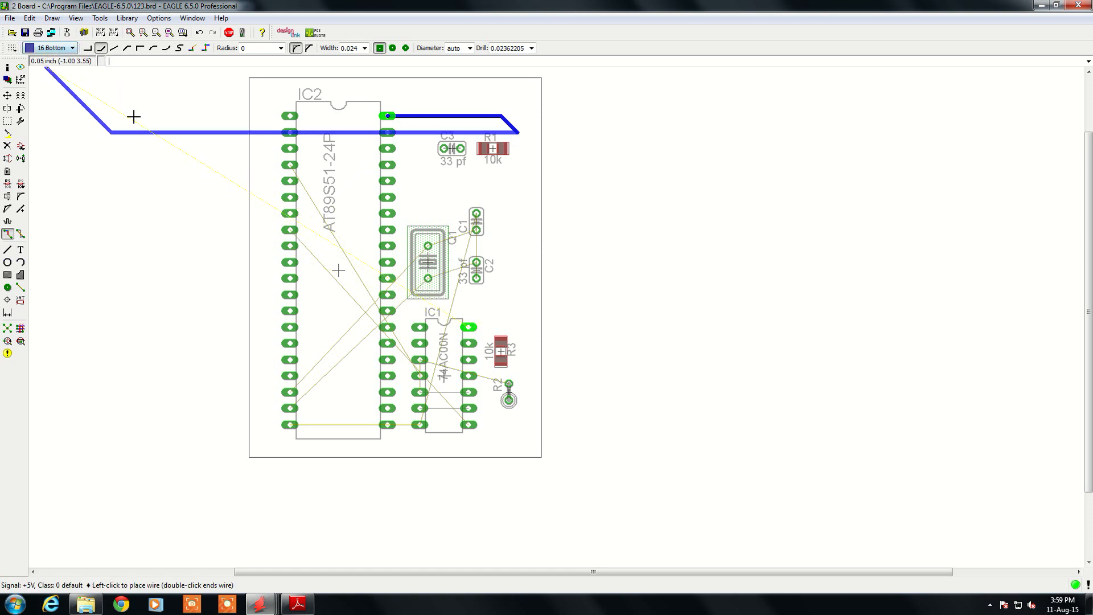
click(478, 326)
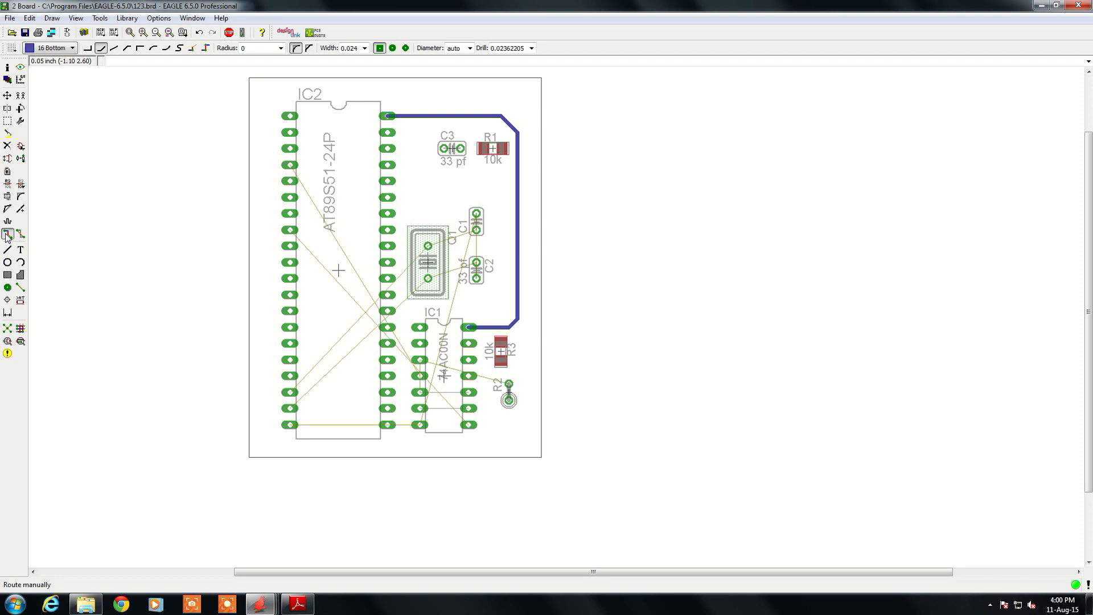
Route the airwire from IC2's third-lowest left pin around the board's lower edge and up through IC1 to Q1's upper pad.
click(305, 372)
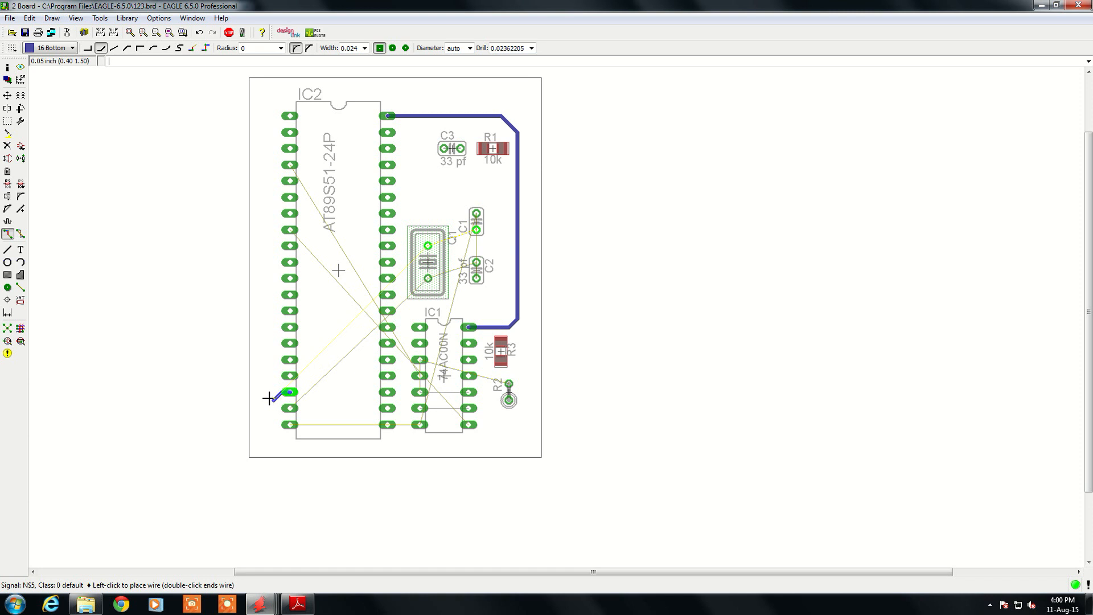
click(274, 442)
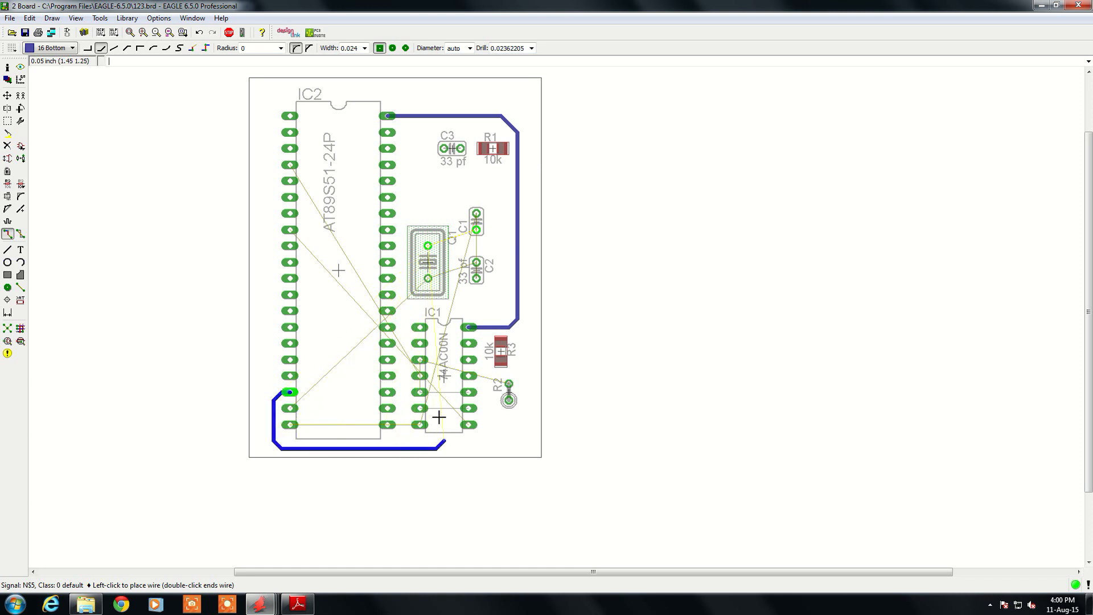
click(428, 246)
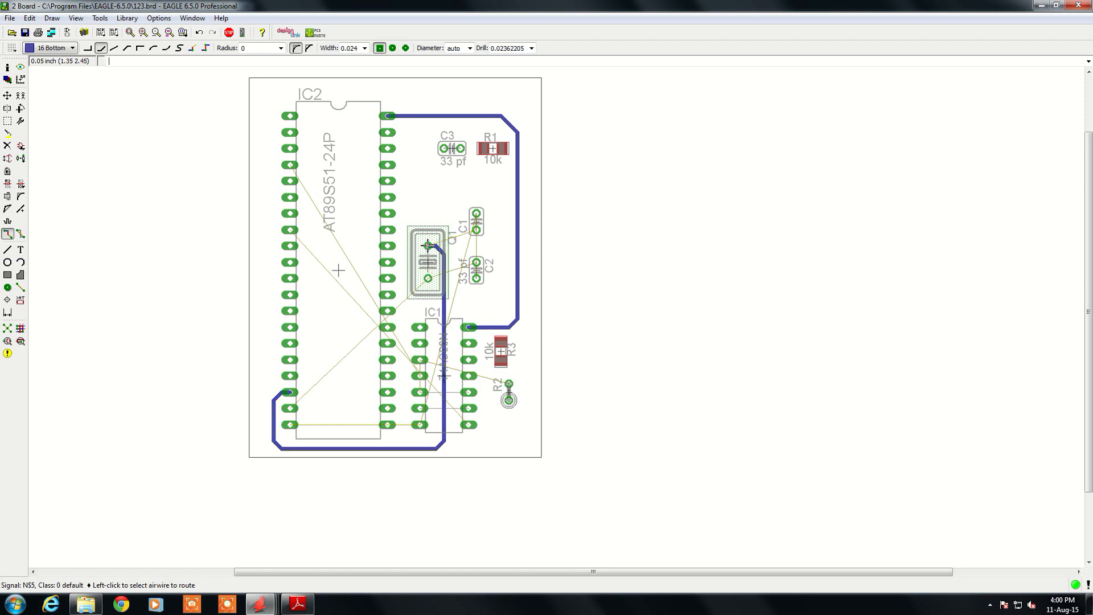
scroll(443, 275, up, 2)
scroll(441, 270, down, 2)
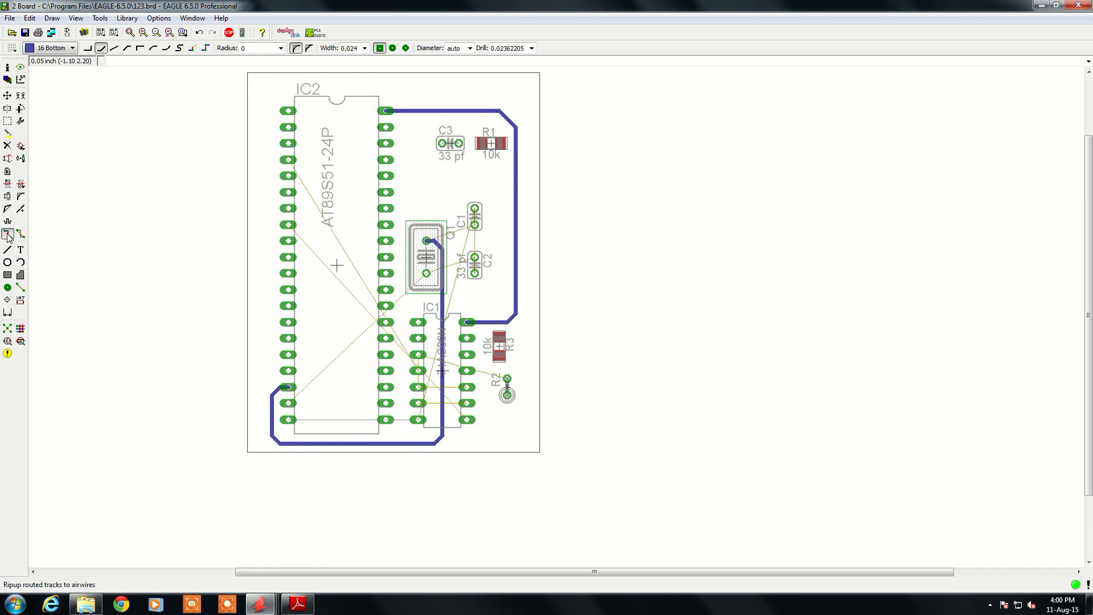
Set the track width to 0.05 and route the GND airwire from IC2's bottom-left pin to IC1's bottom-left pin.
click(365, 49)
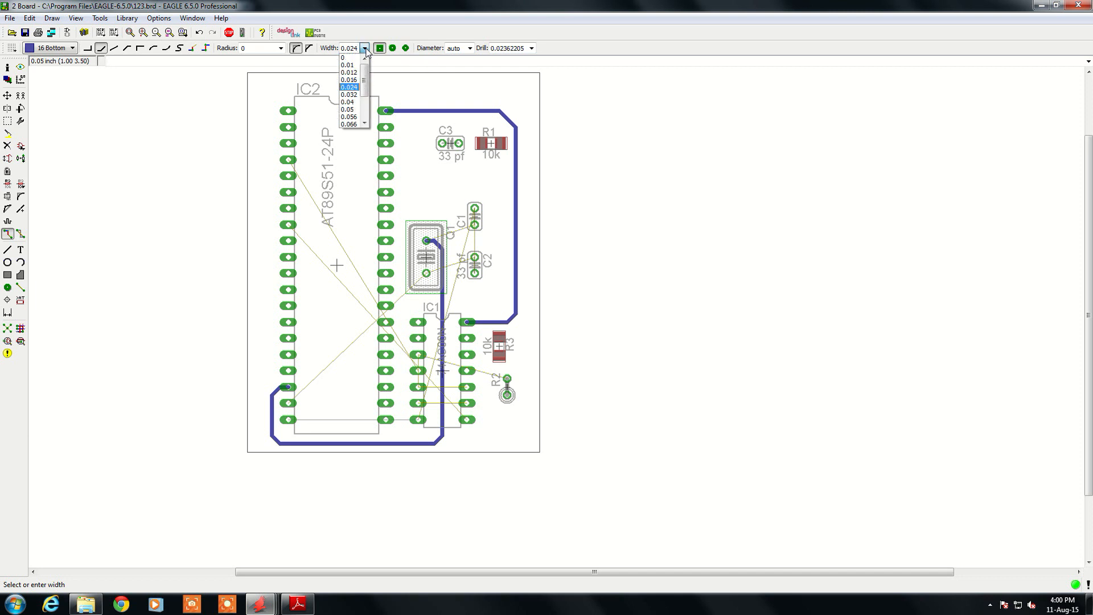
click(359, 109)
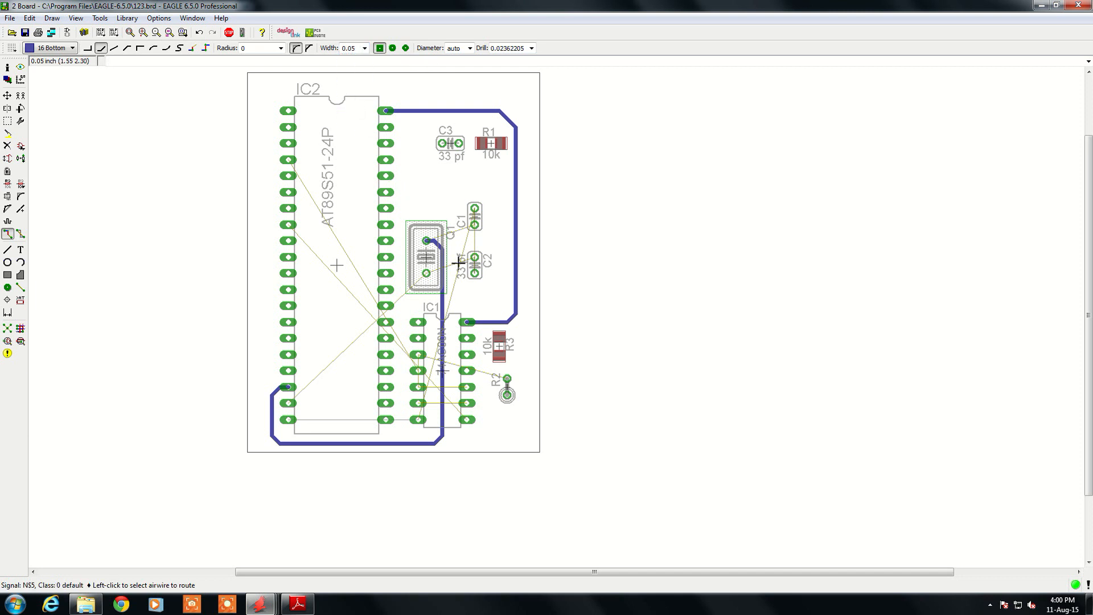
scroll(462, 243, up, 2)
scroll(454, 244, down, 2)
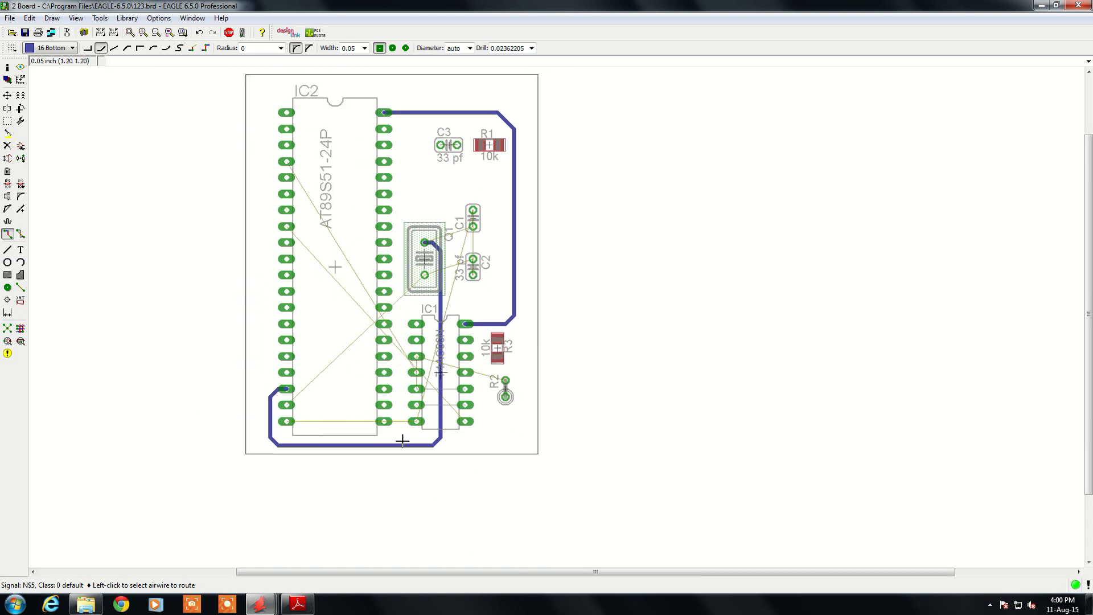
click(328, 424)
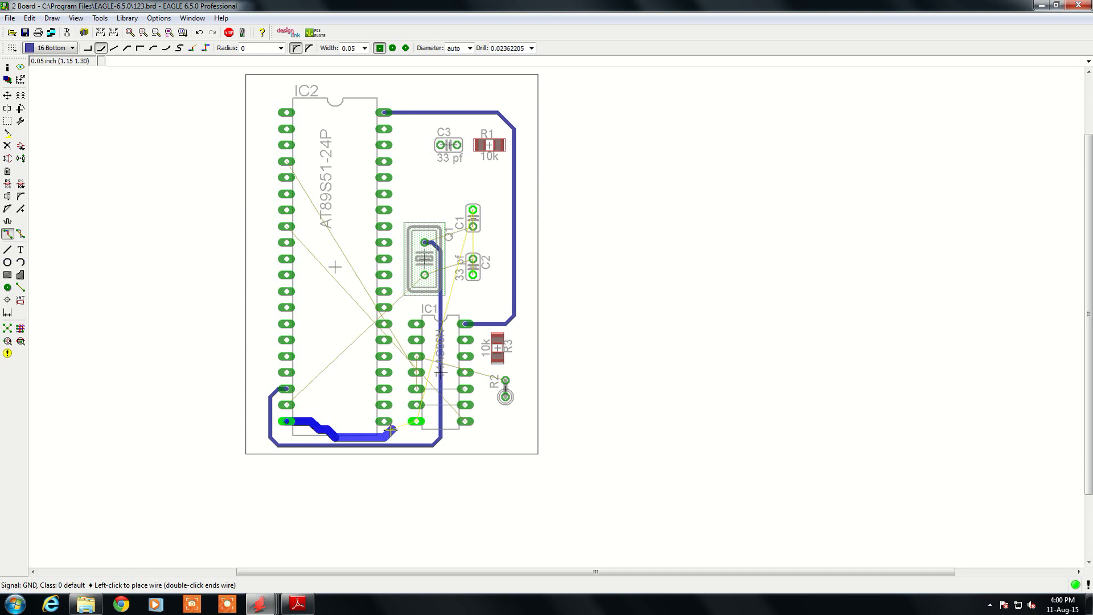
click(416, 421)
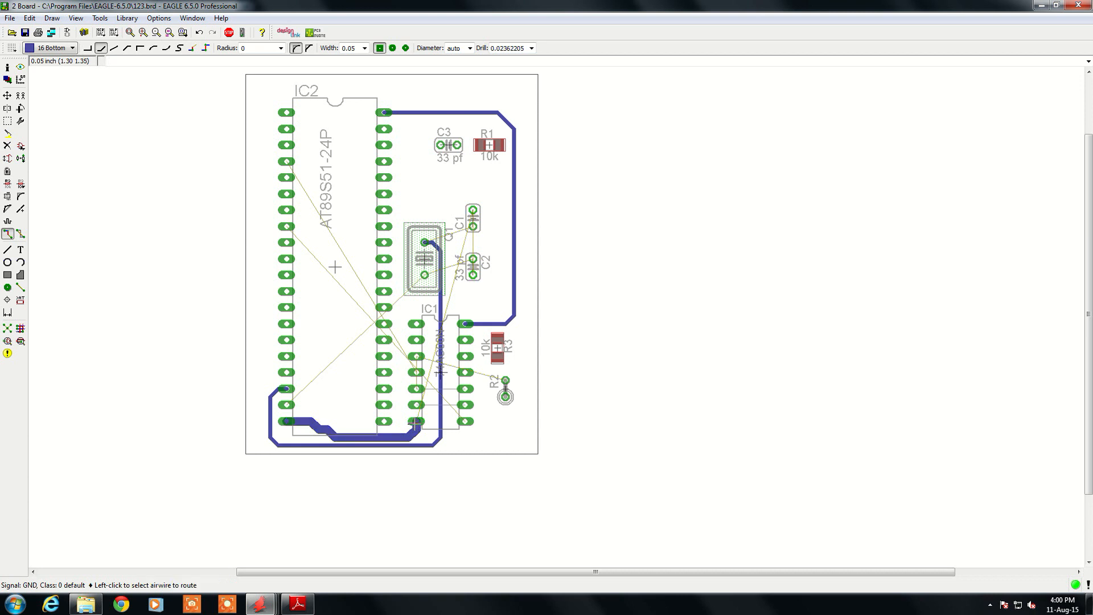
scroll(411, 428, up, 1)
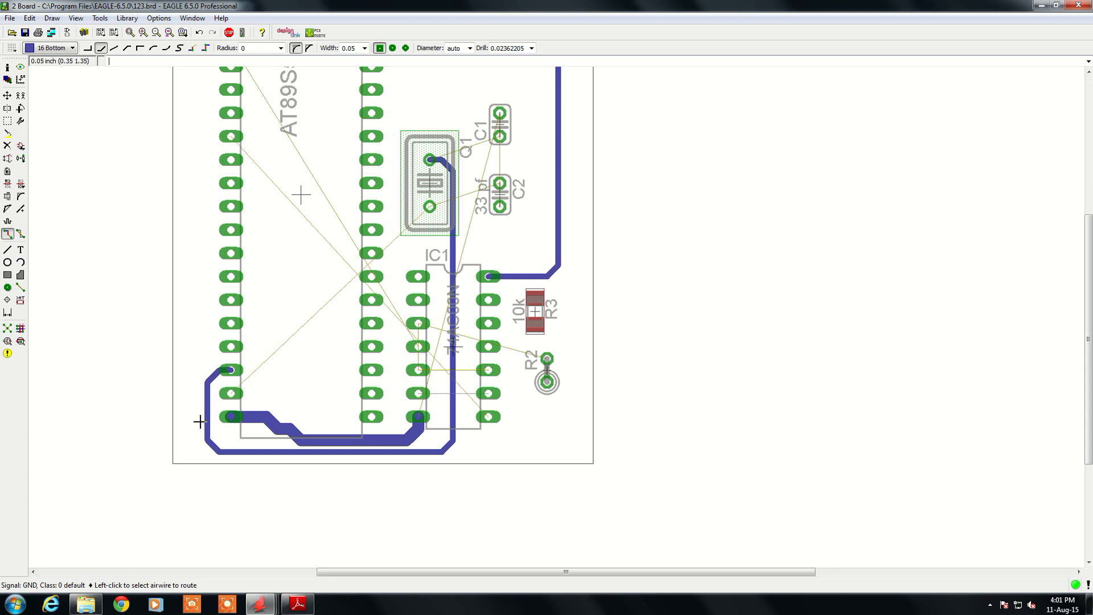
scroll(295, 426, down, 1)
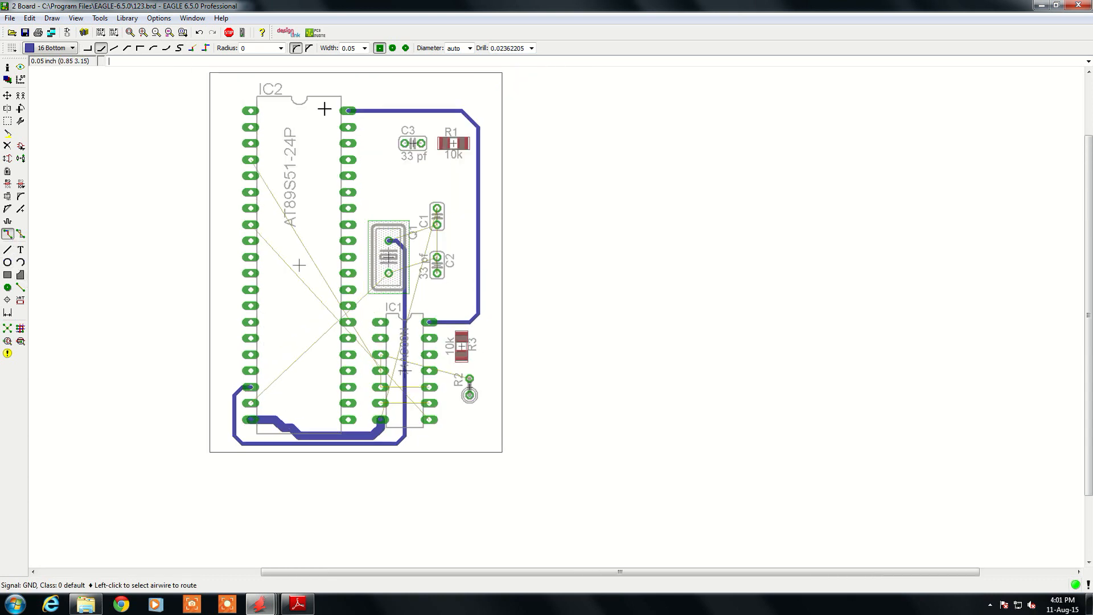
Set the track width to 0.024 and route signal A0 from IC2's fourth left pin past Q1 to IC1's fifth left pin.
click(365, 48)
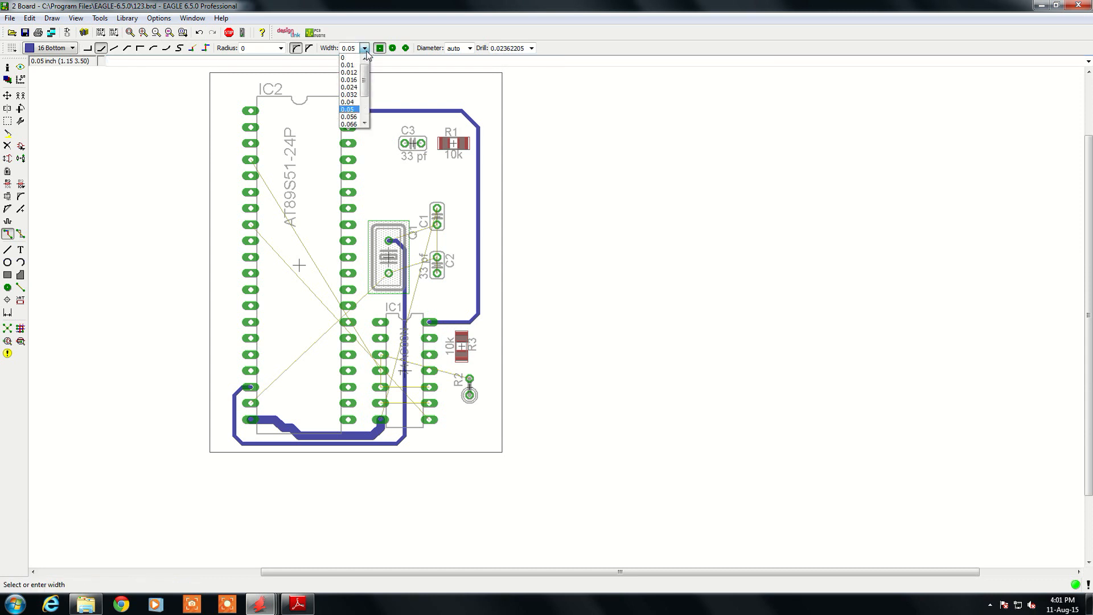
click(348, 87)
click(250, 160)
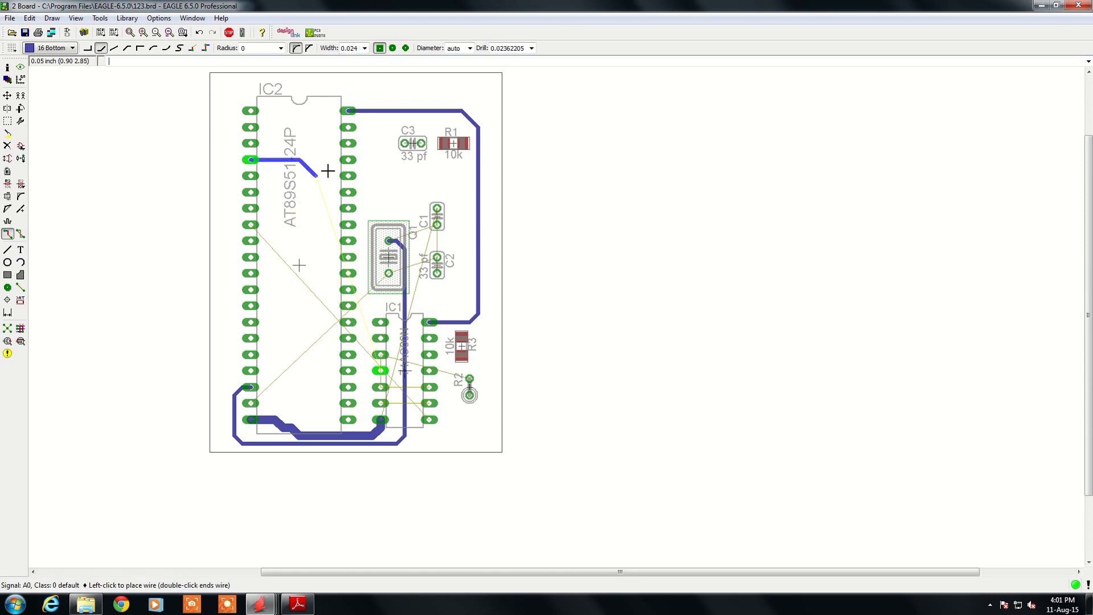
scroll(333, 159, up, 2)
click(335, 143)
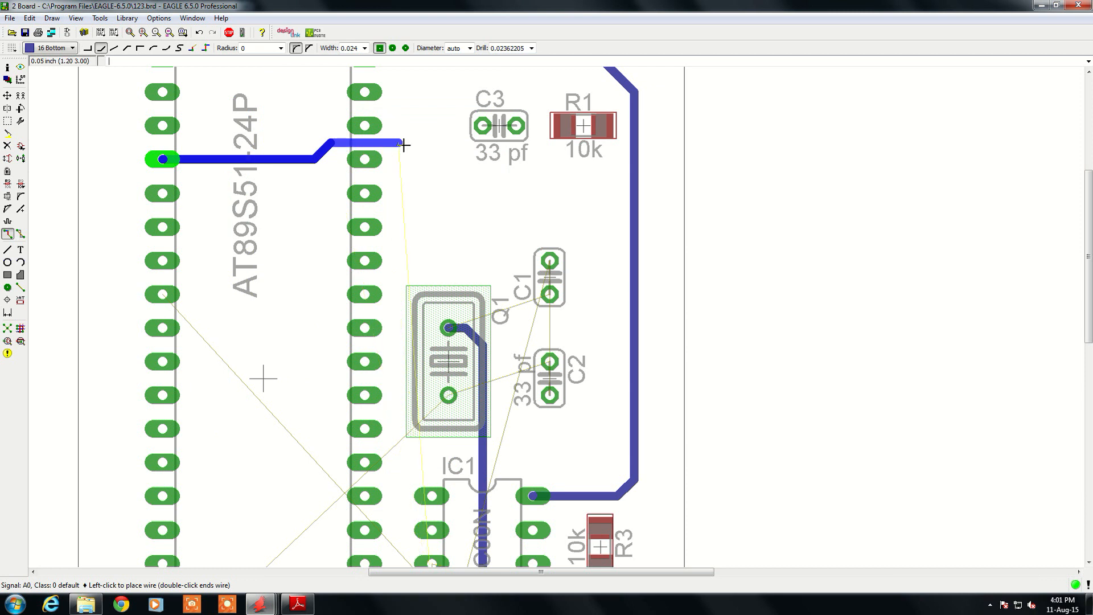
scroll(408, 146, down, 2)
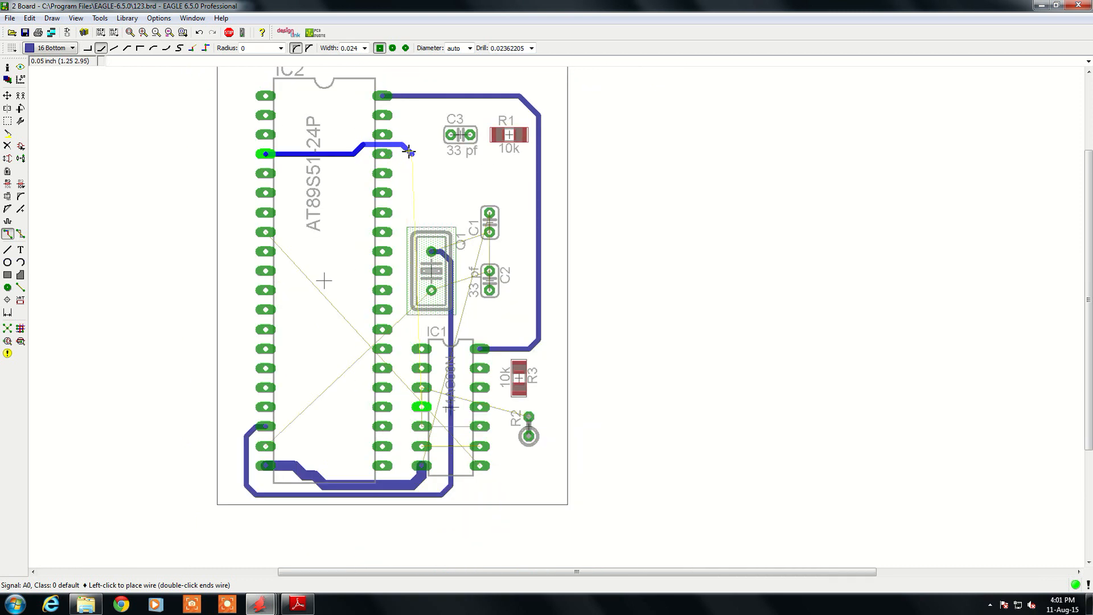
click(410, 152)
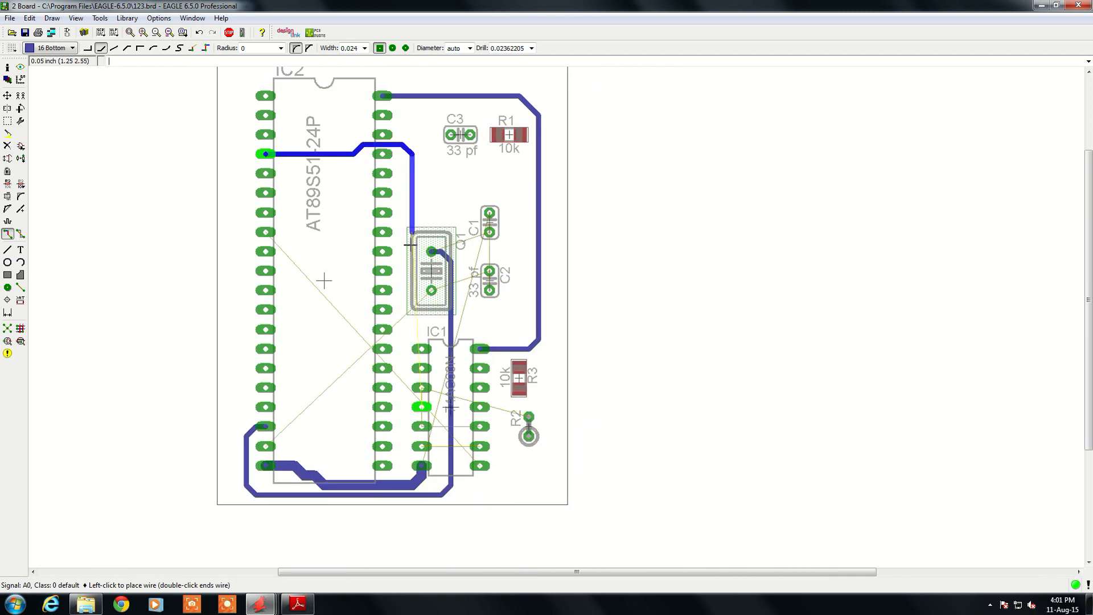
click(401, 350)
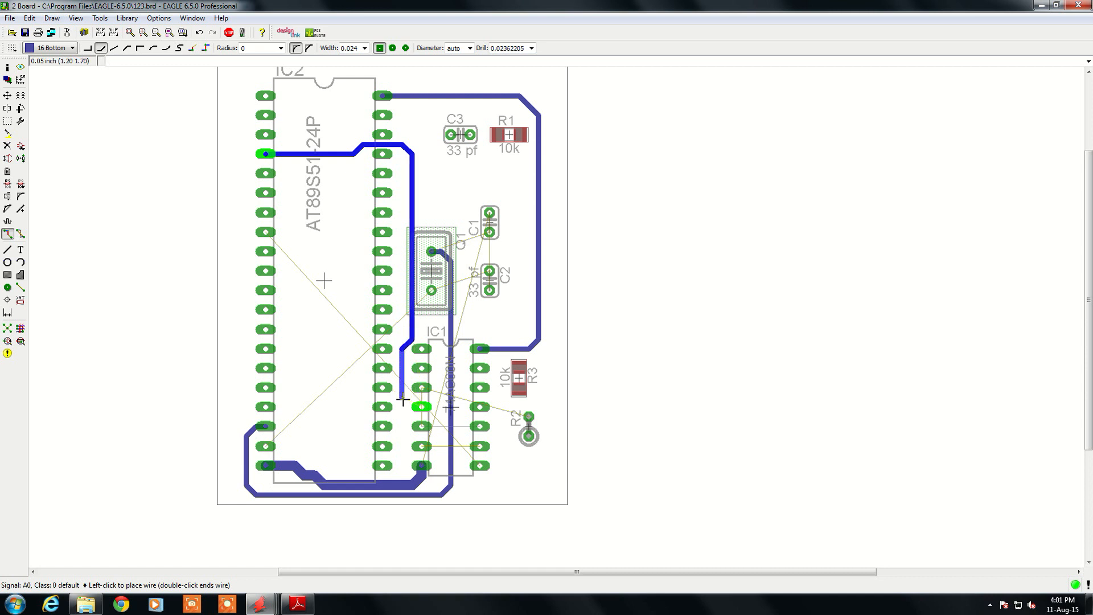
click(421, 406)
scroll(377, 239, up, 1)
scroll(348, 254, down, 2)
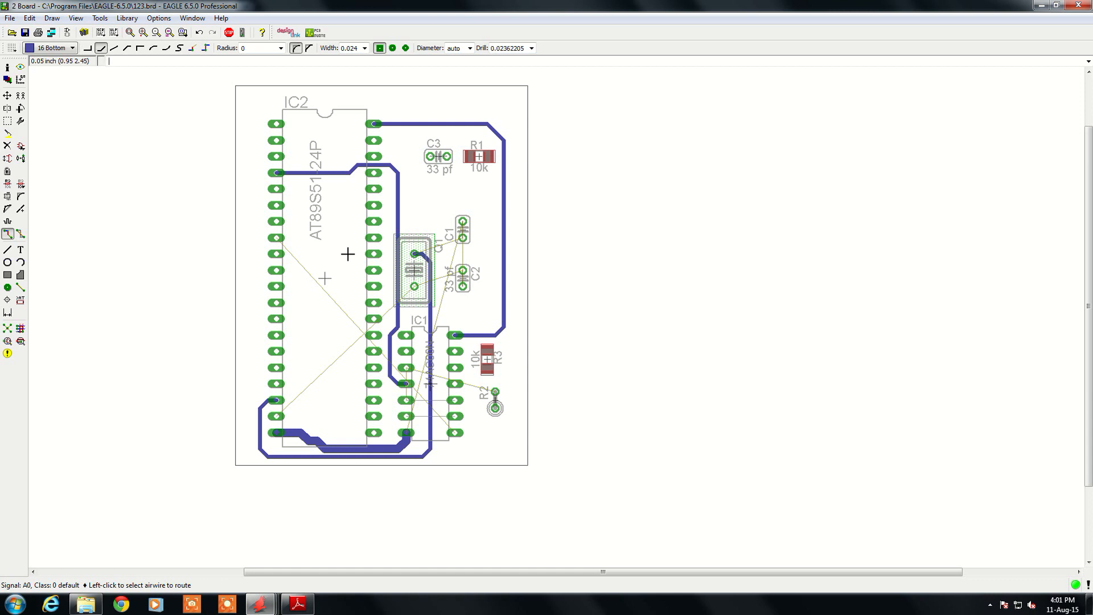
Rip up all segments of the +5V track between IC2 and IC1.
click(21, 234)
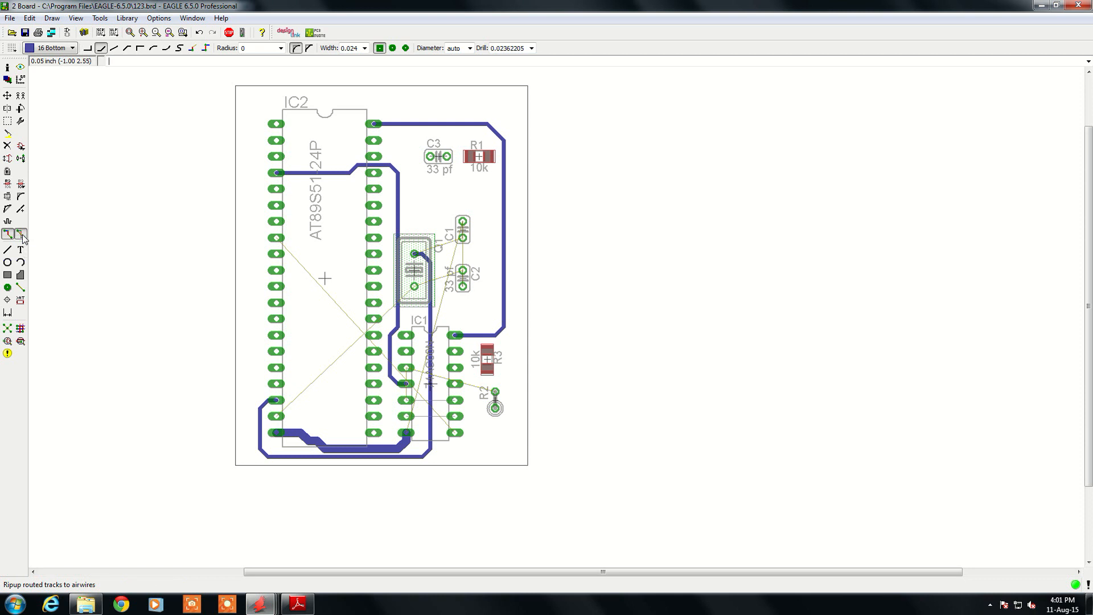
scroll(421, 130, up, 1)
click(422, 123)
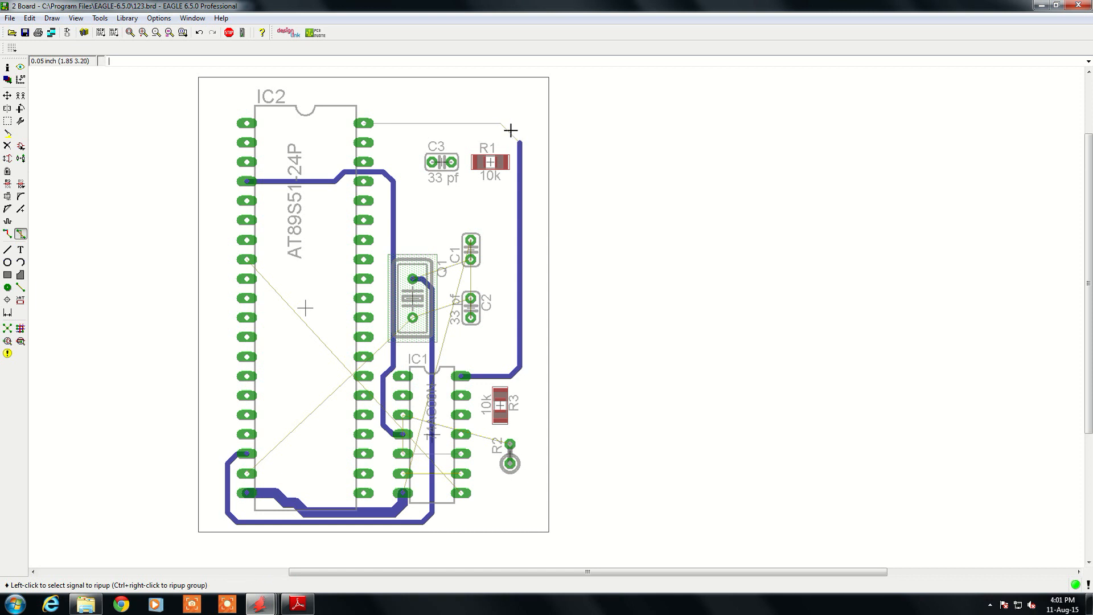
click(519, 181)
click(517, 375)
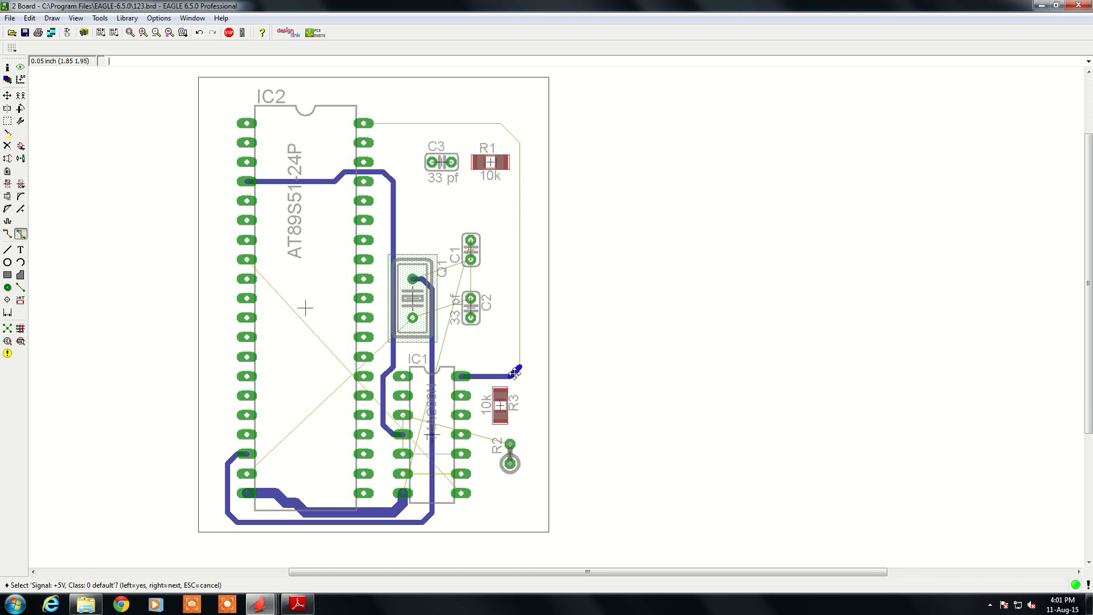
click(500, 376)
click(499, 376)
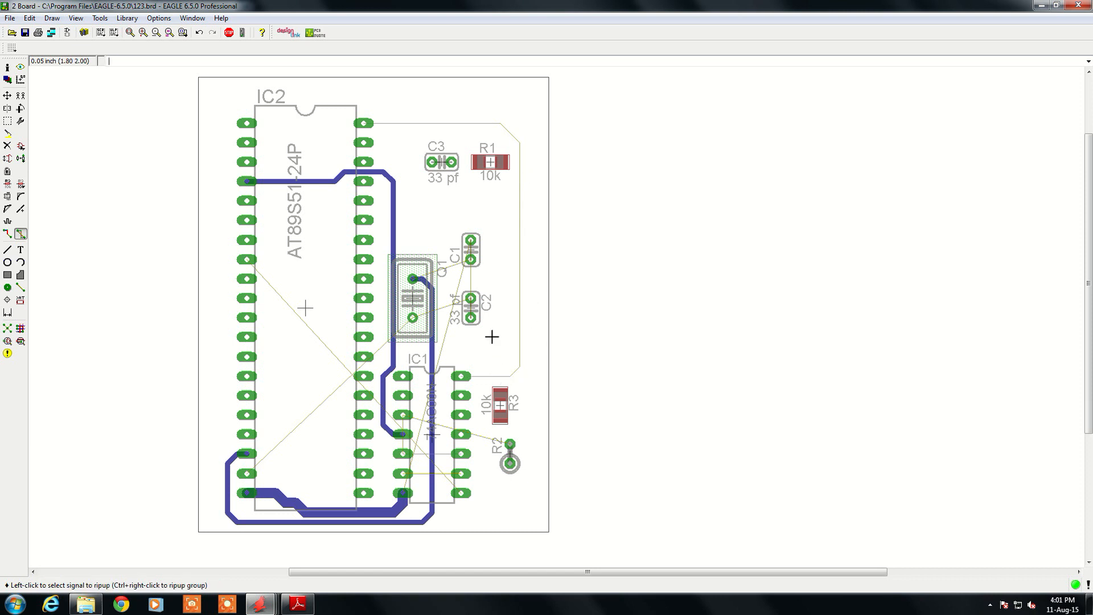
Reroute the +5V connection at 0.05 width from IC2's top-right pin over C3, through R1 and past C2 to IC1's top-right pin.
click(7, 234)
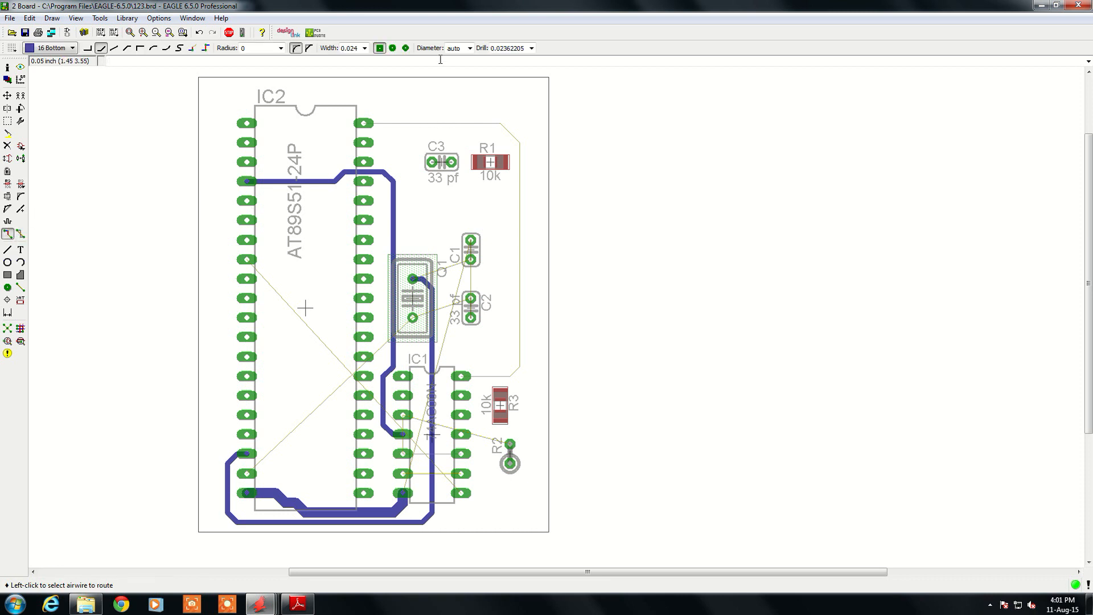
click(364, 48)
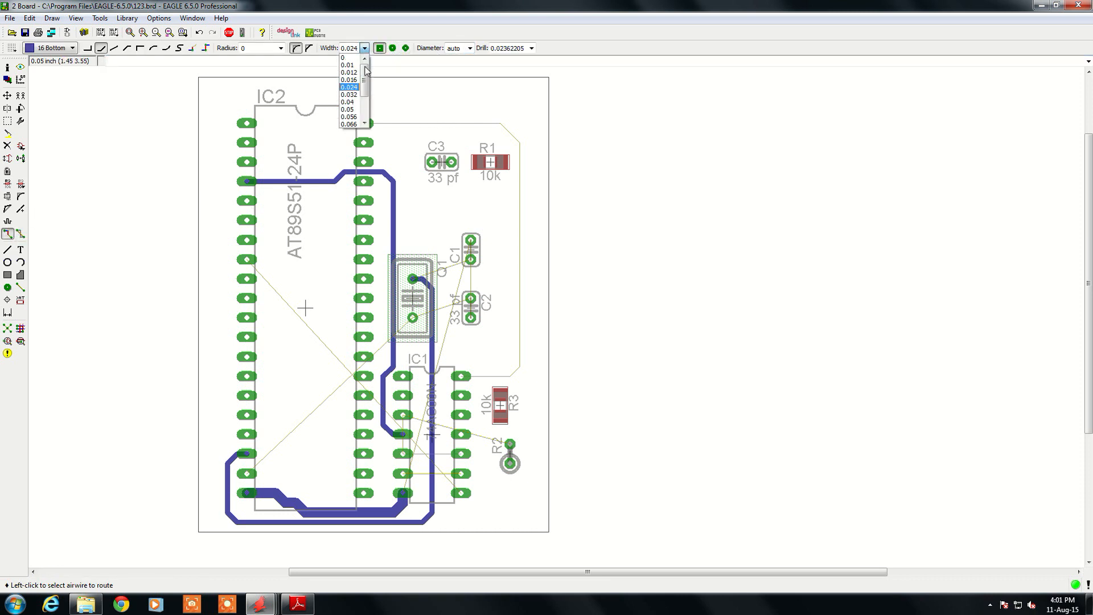
click(353, 109)
click(367, 123)
click(402, 104)
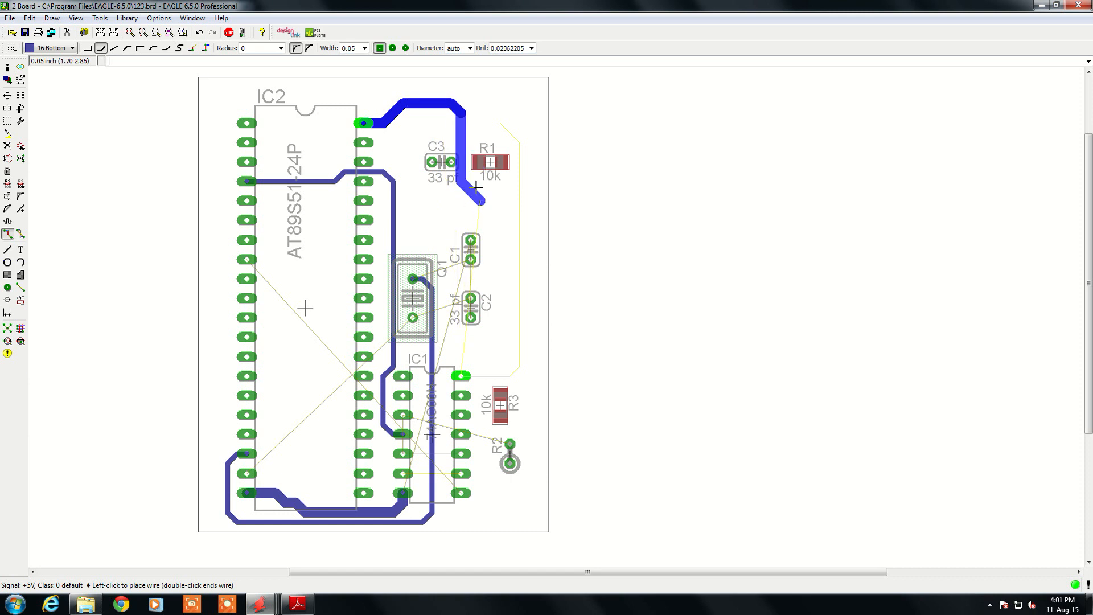
click(481, 133)
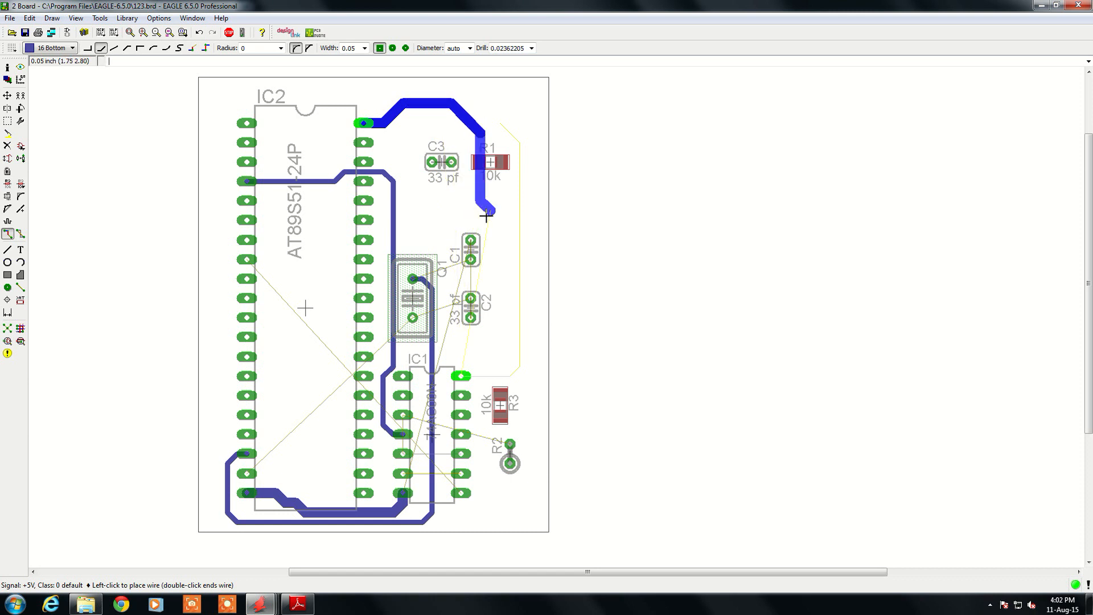
click(501, 219)
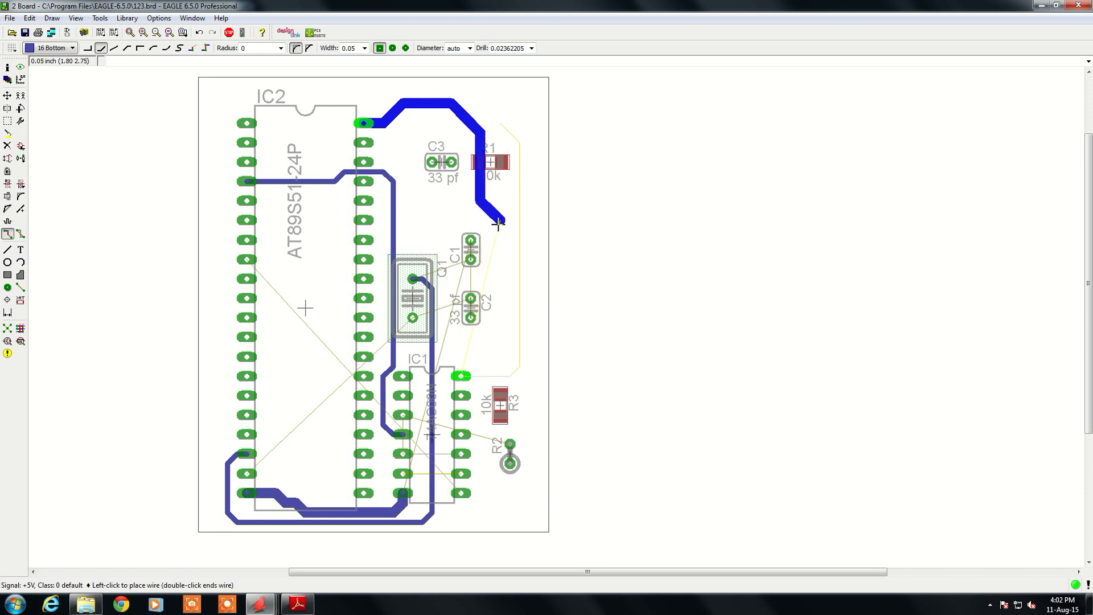
click(501, 377)
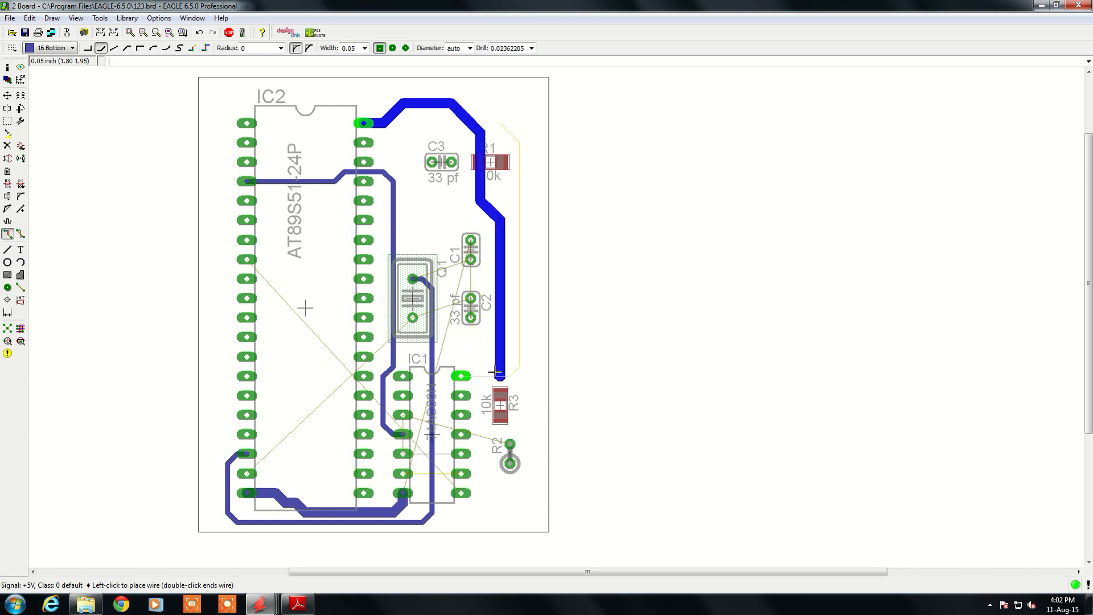
click(463, 376)
Change the width of every segment of the GND track between IC2's and IC1's bottom-left pins to 0.016.
scroll(492, 164, up, 2)
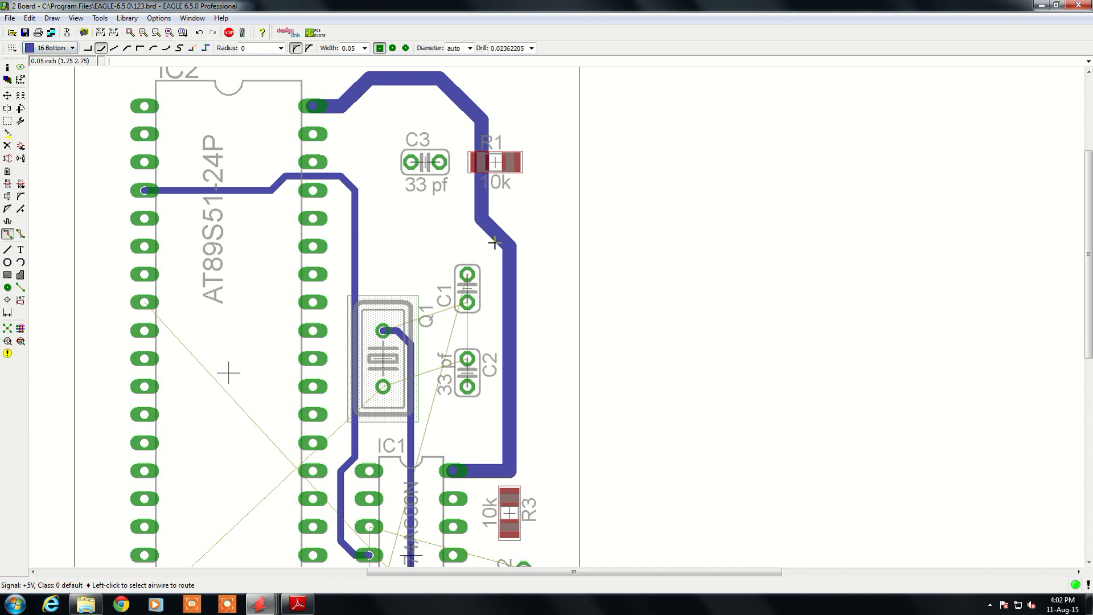
scroll(478, 190, down, 1)
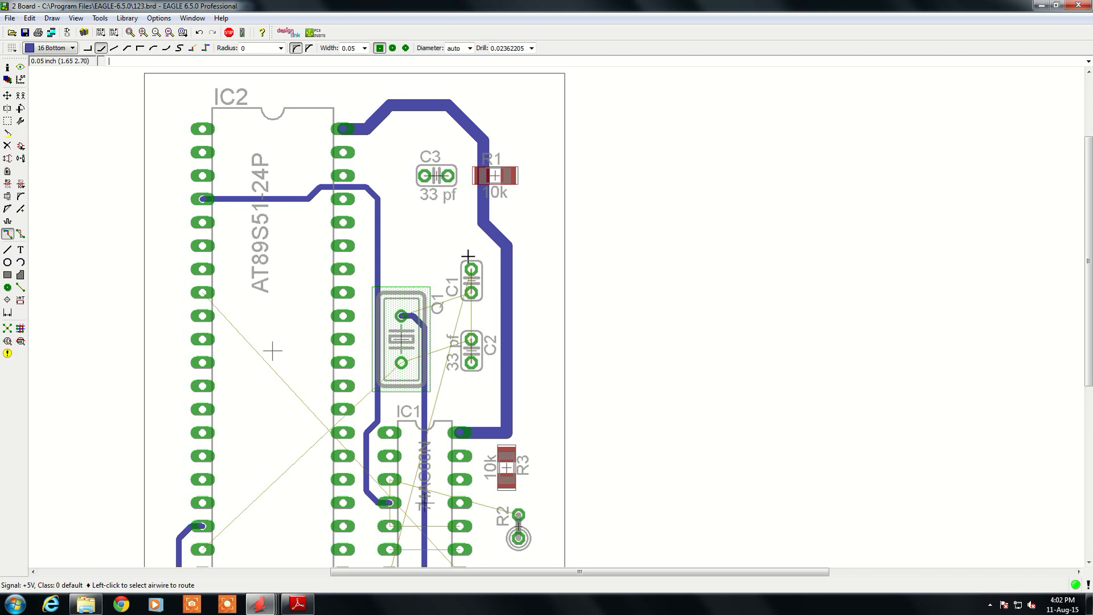
scroll(468, 257, down, 1)
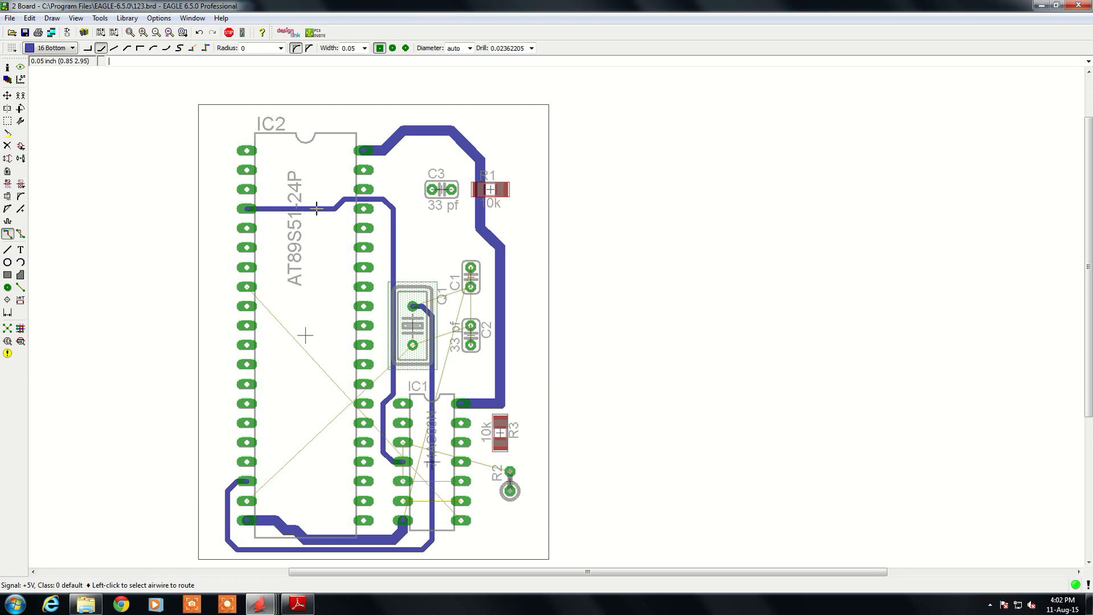
click(21, 121)
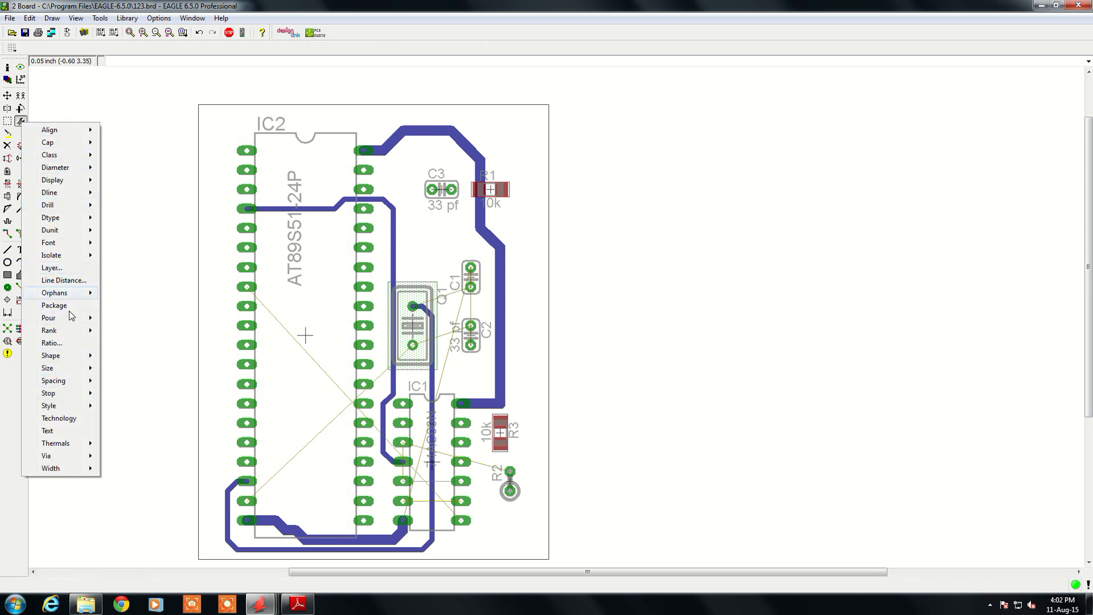
mouse_move(84, 363)
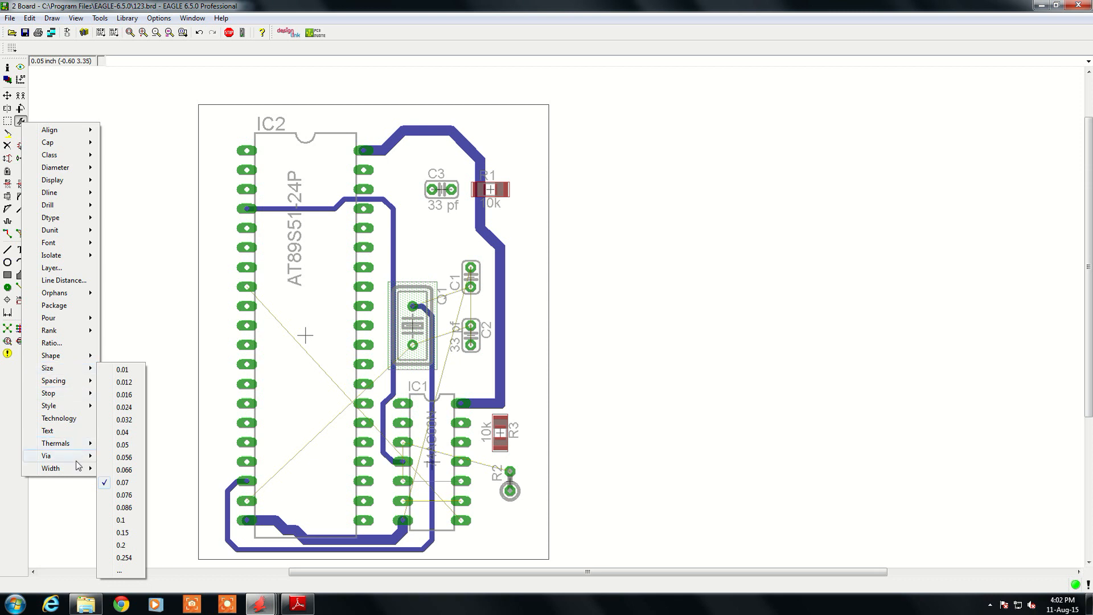
mouse_move(76, 470)
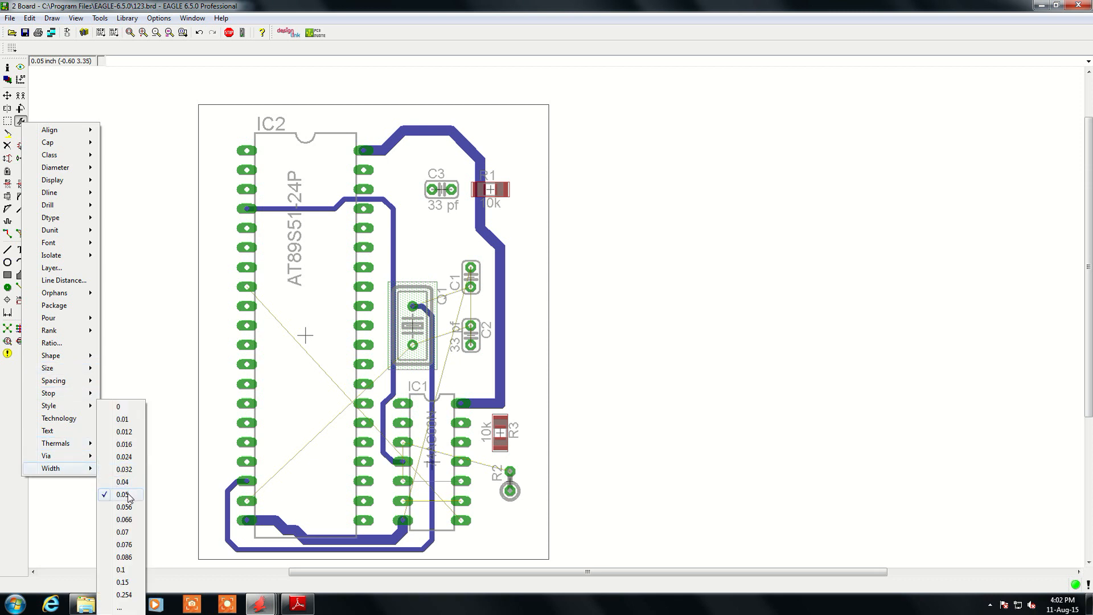
click(128, 449)
scroll(273, 524, up, 2)
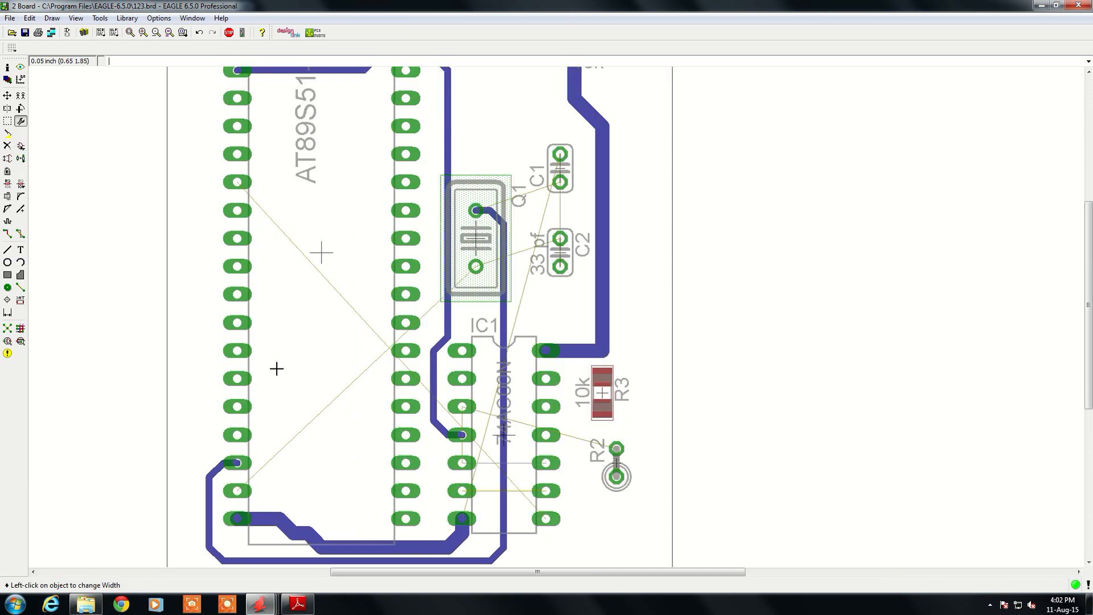
scroll(277, 369, down, 3)
scroll(287, 461, up, 3)
click(245, 453)
click(277, 462)
click(302, 469)
click(295, 467)
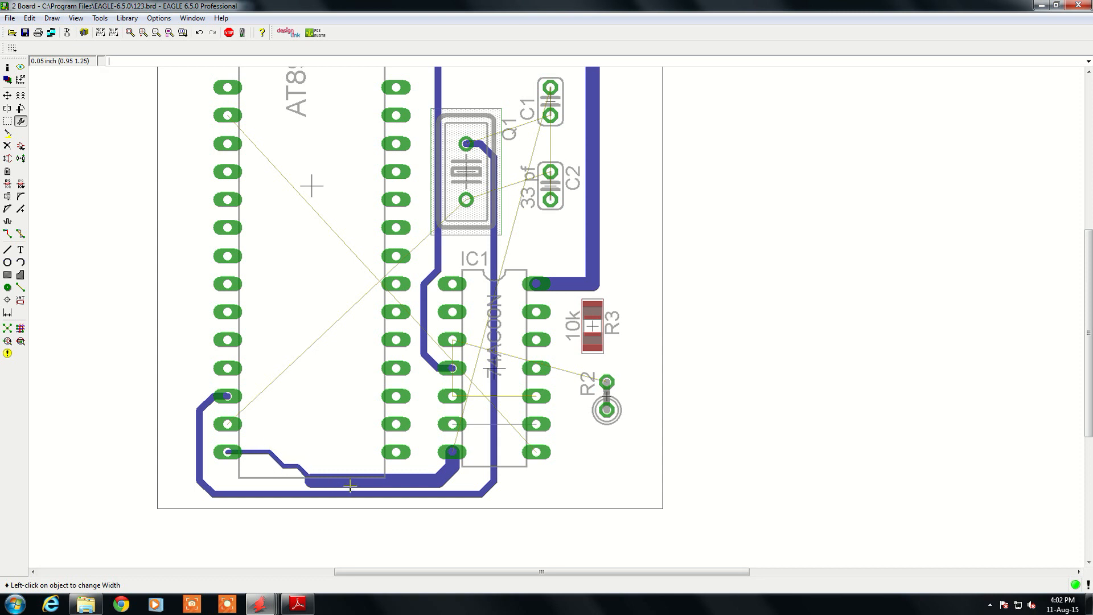
click(383, 482)
click(443, 473)
click(447, 464)
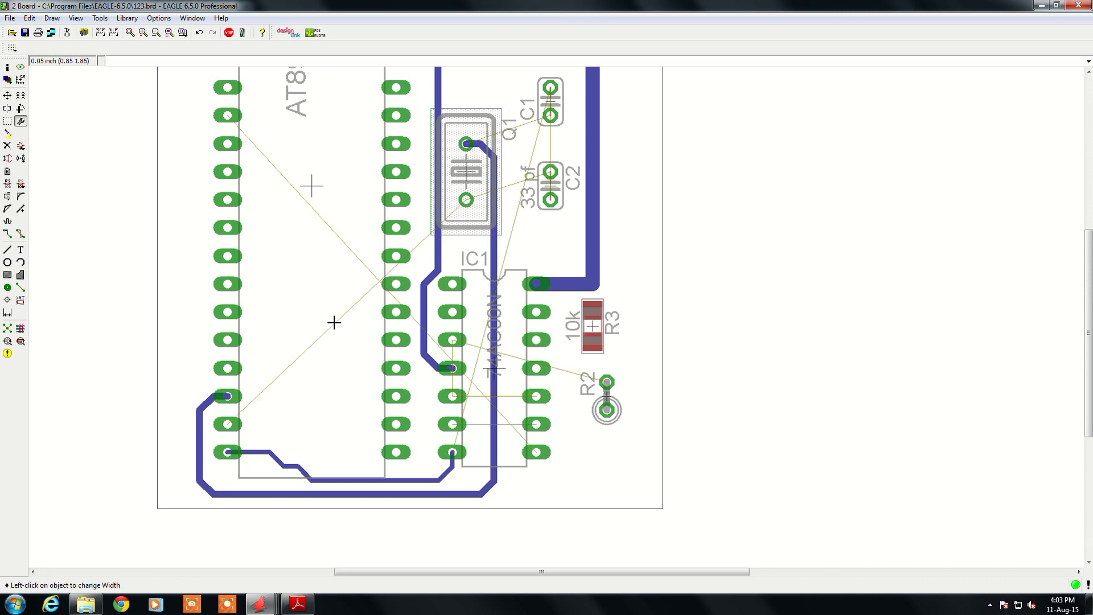
Review the minimum sizes in the board's design rules and apply them as they are.
scroll(332, 349, down, 1)
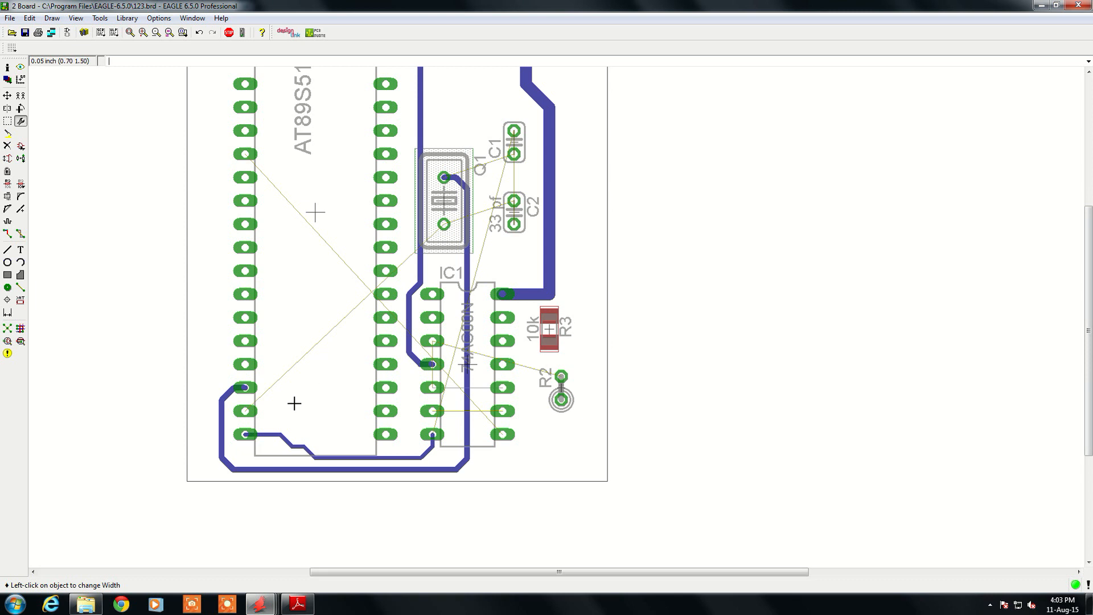
scroll(295, 402, down, 1)
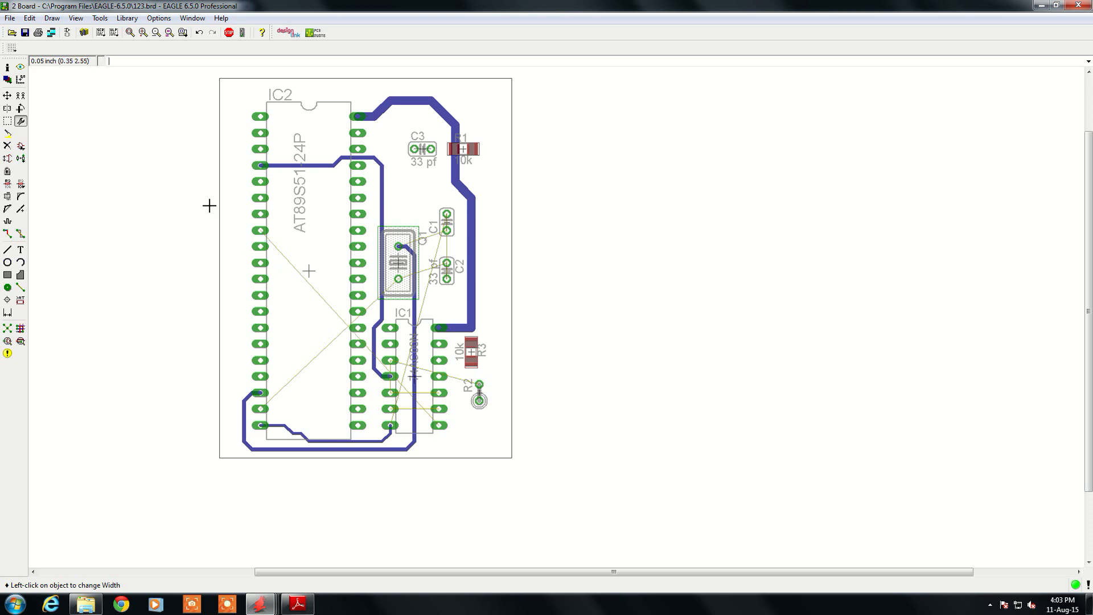
click(30, 19)
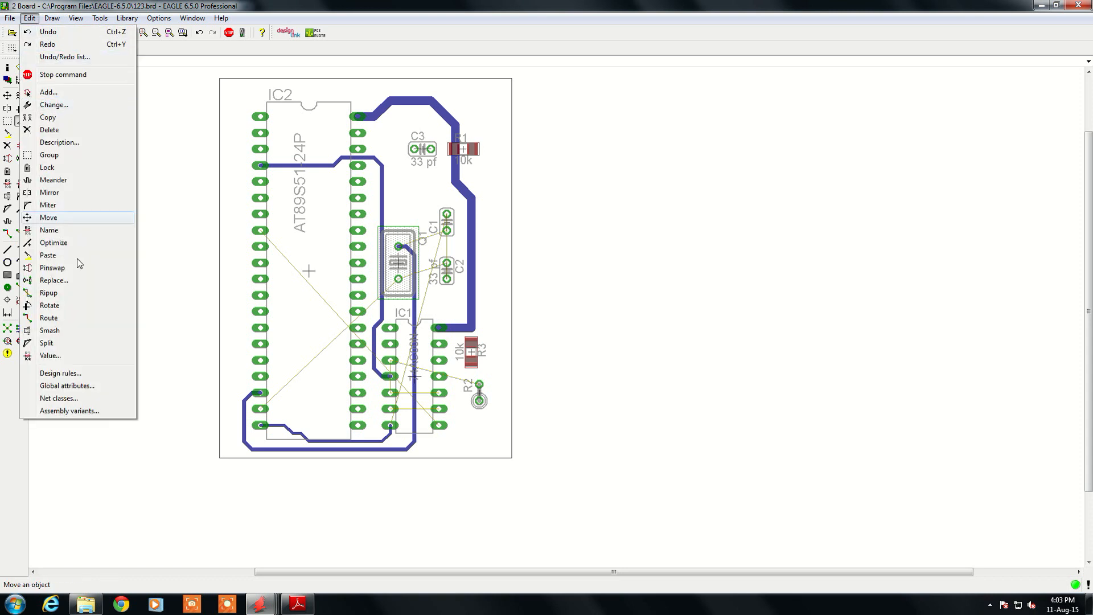
click(92, 376)
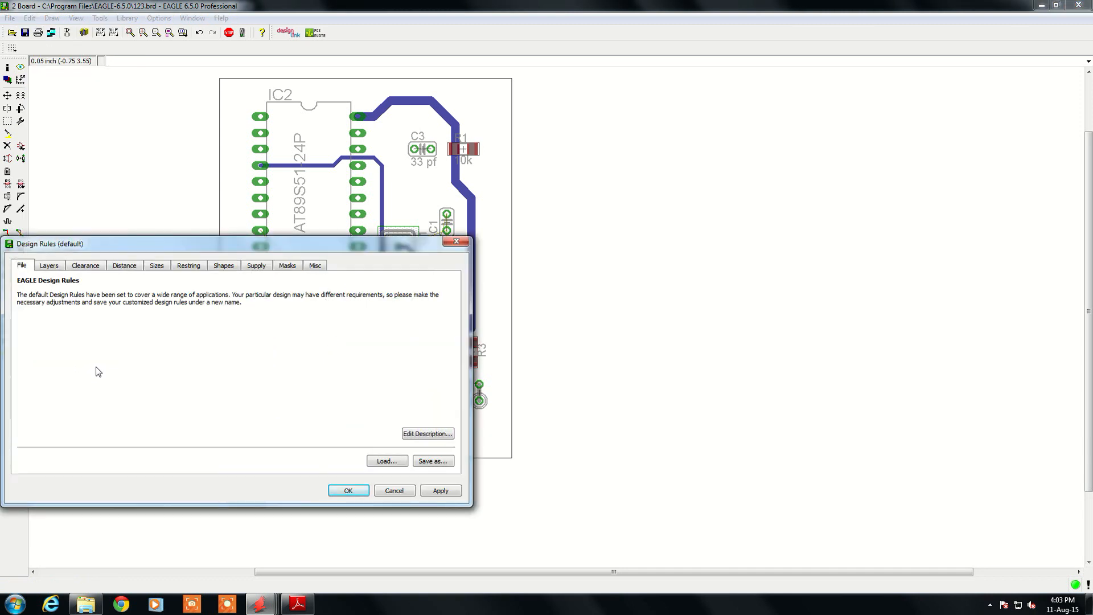
click(157, 269)
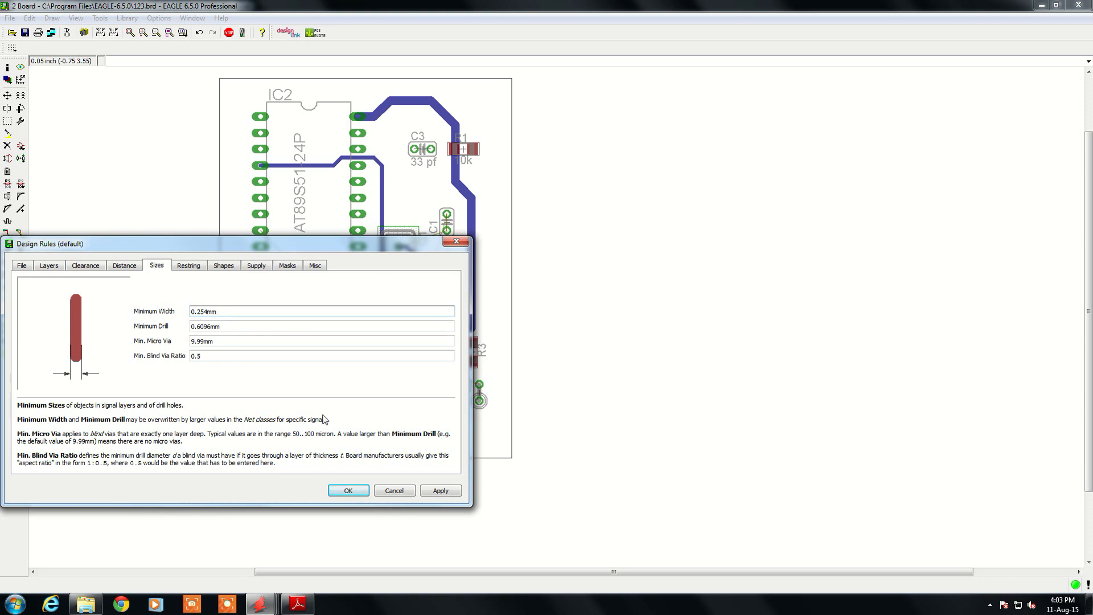
click(443, 494)
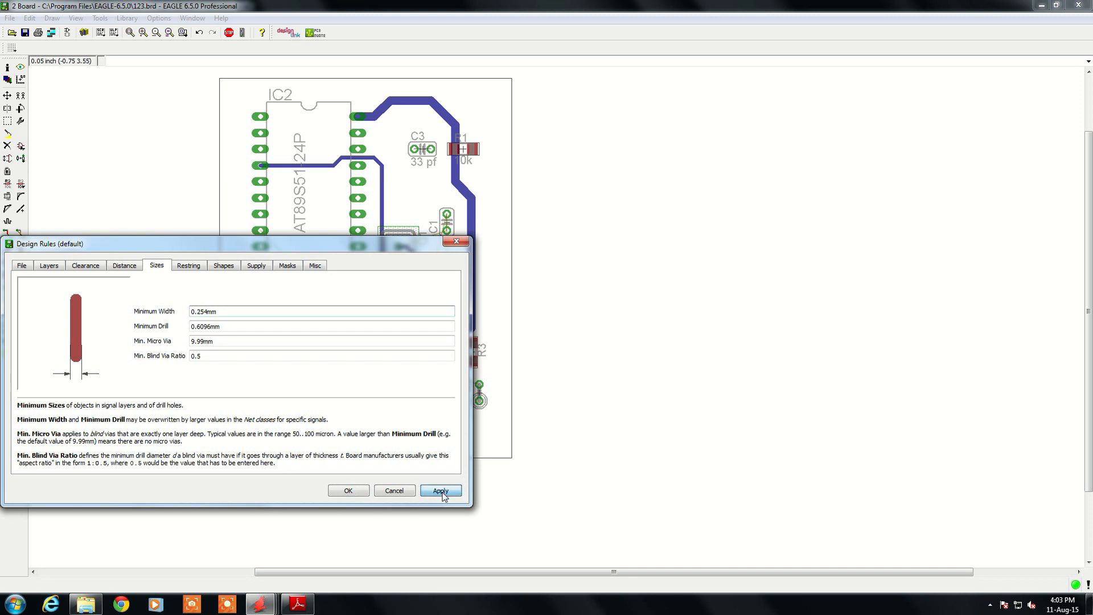
click(354, 491)
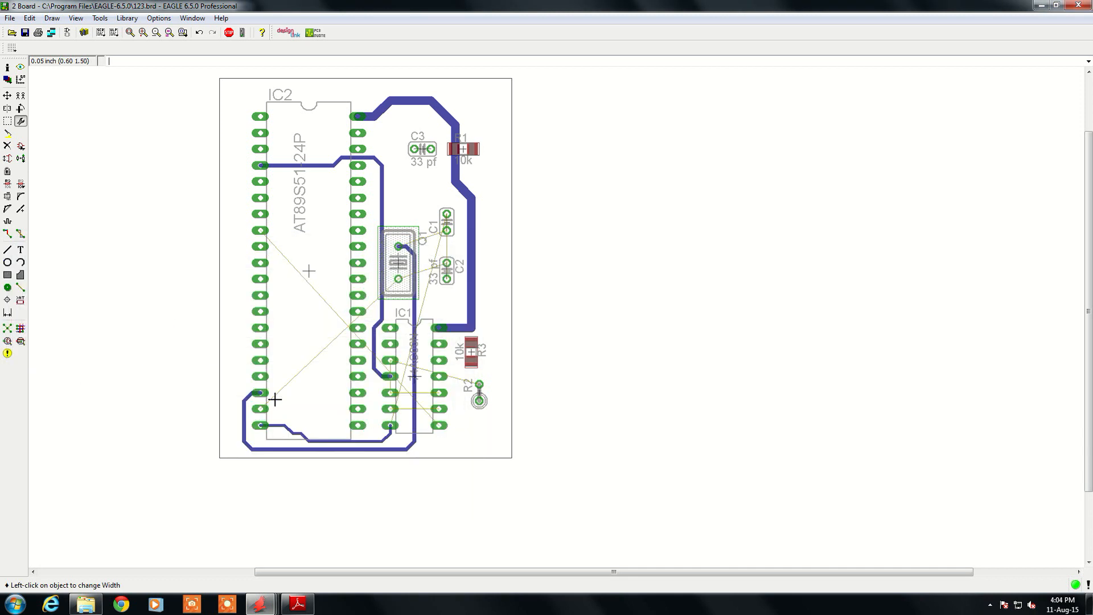
Autoroute the remaining airwires with the Top layer set to N/A and a 5 mil routing grid.
click(100, 18)
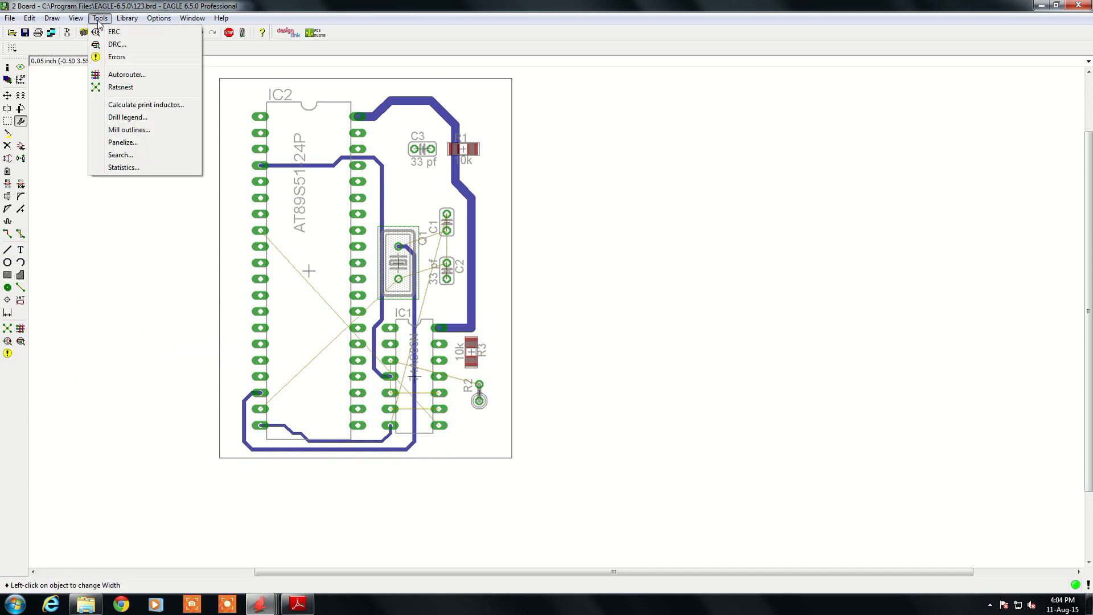
click(130, 76)
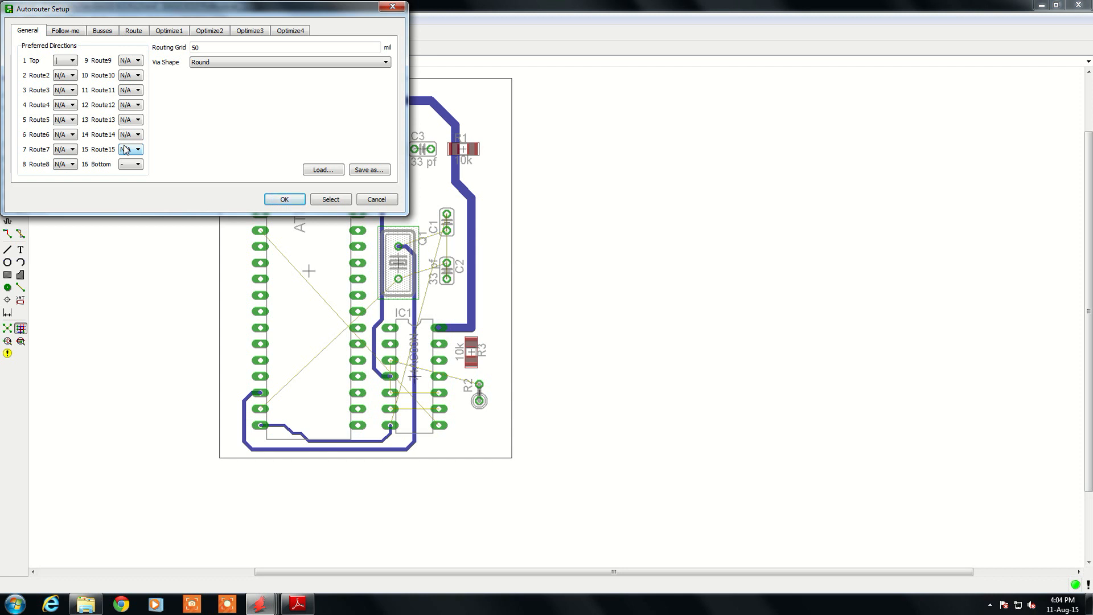
click(68, 61)
click(60, 106)
click(214, 47)
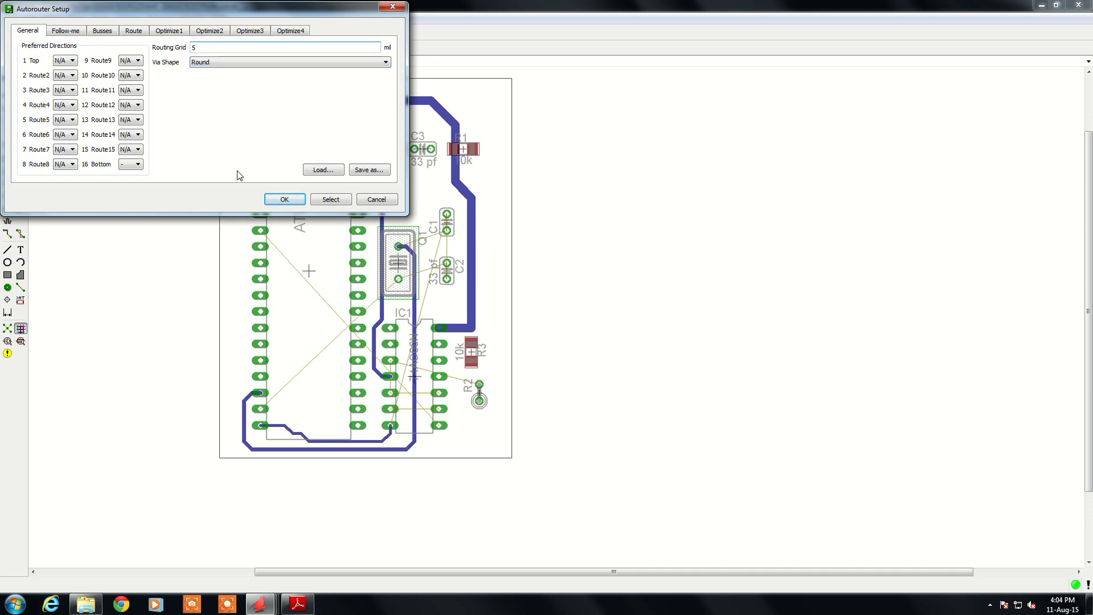
click(285, 200)
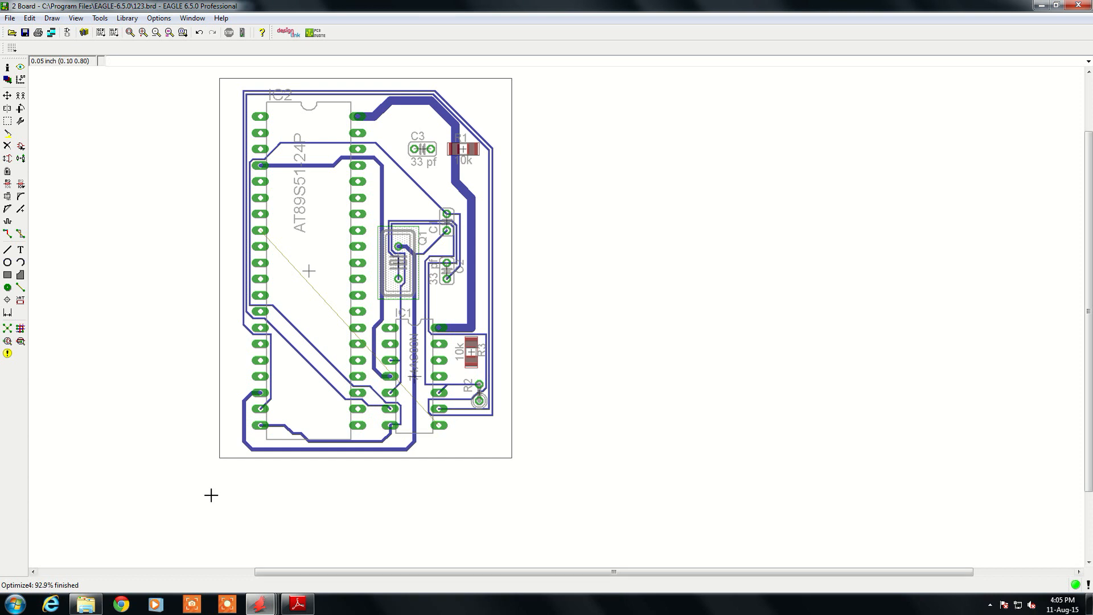
Rip up the autorouted tracks running across and around IC2's lower left pins.
scroll(360, 293, up, 2)
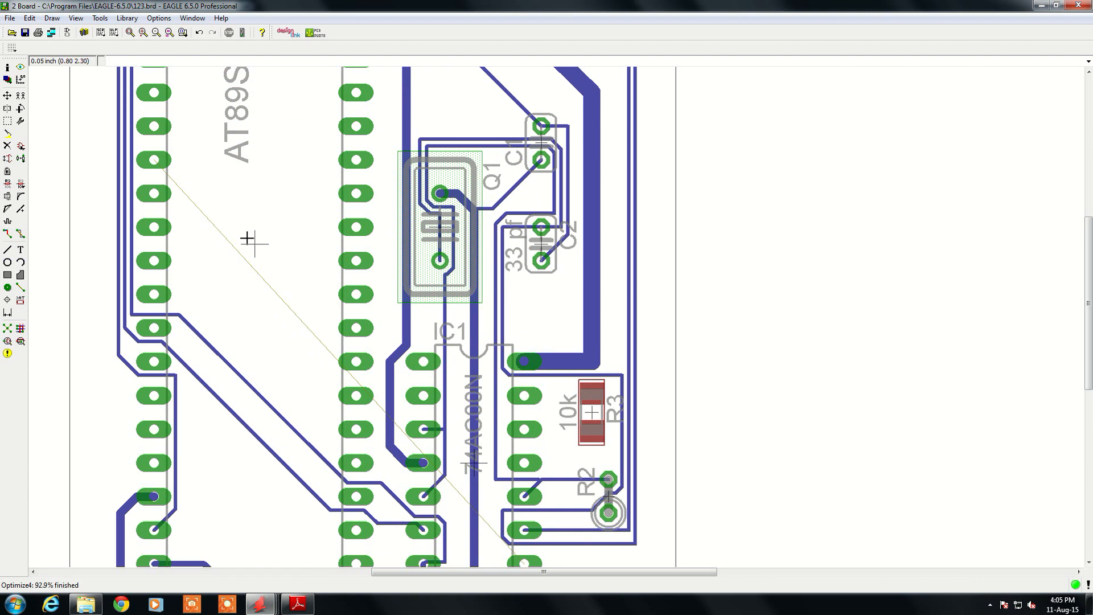
scroll(249, 238, down, 1)
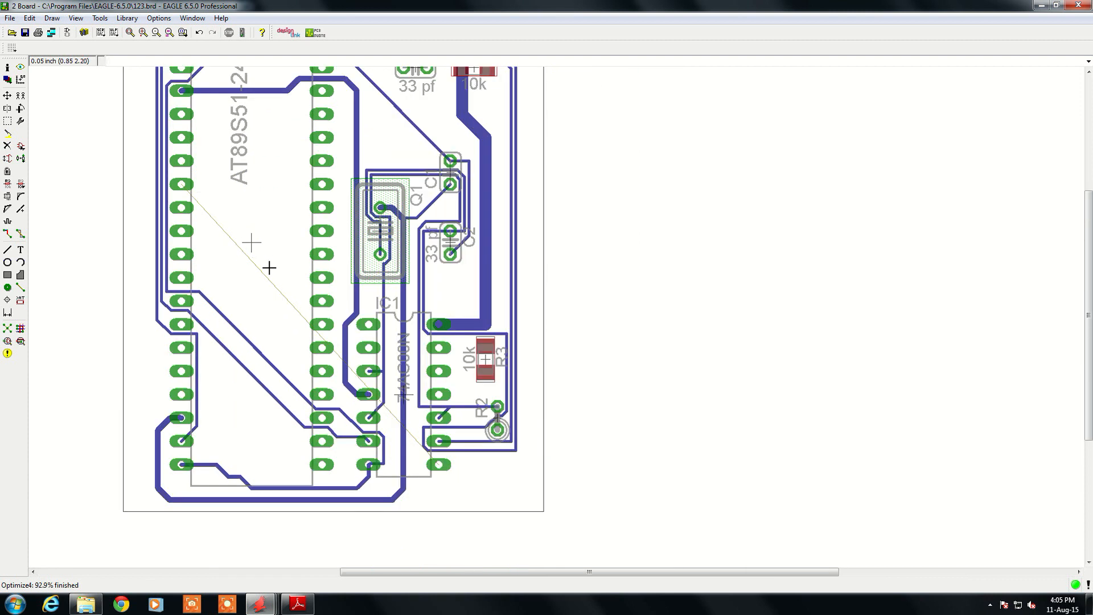
scroll(291, 353, down, 1)
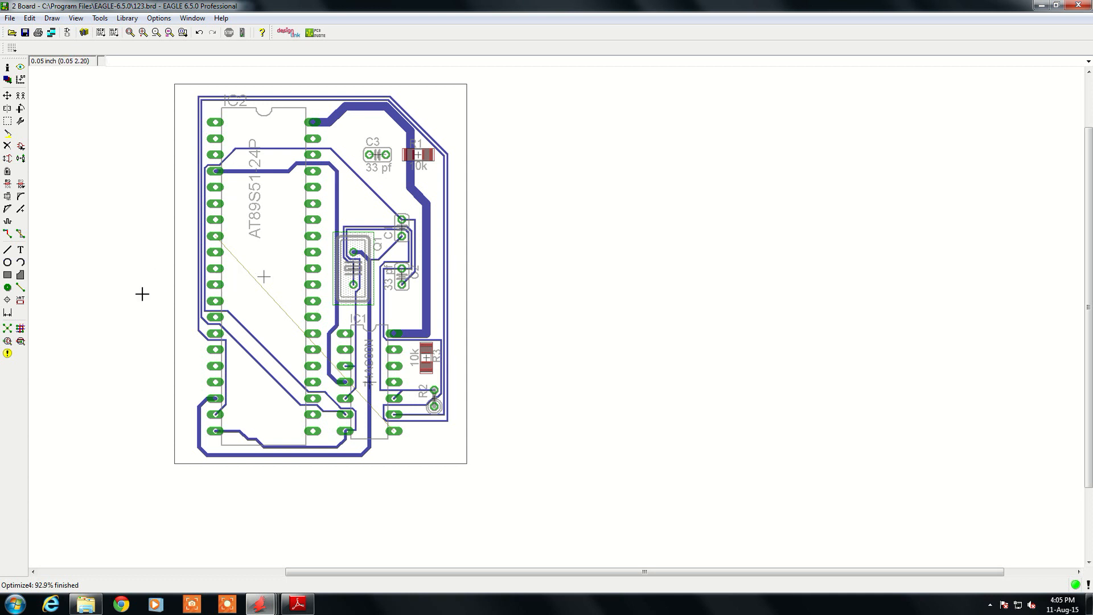
click(20, 234)
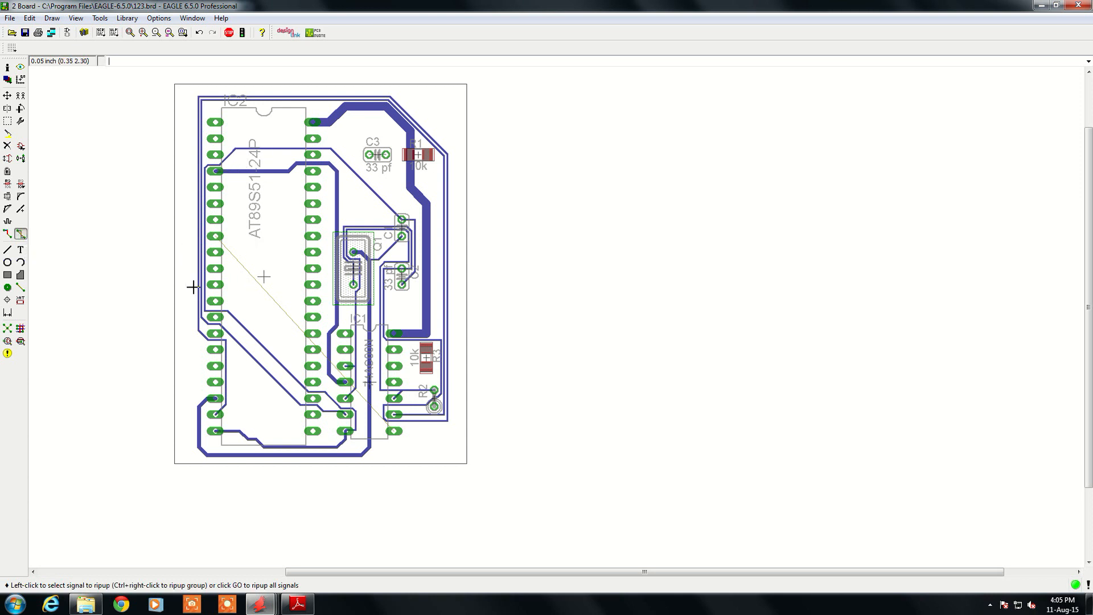
scroll(256, 343, up, 2)
click(233, 334)
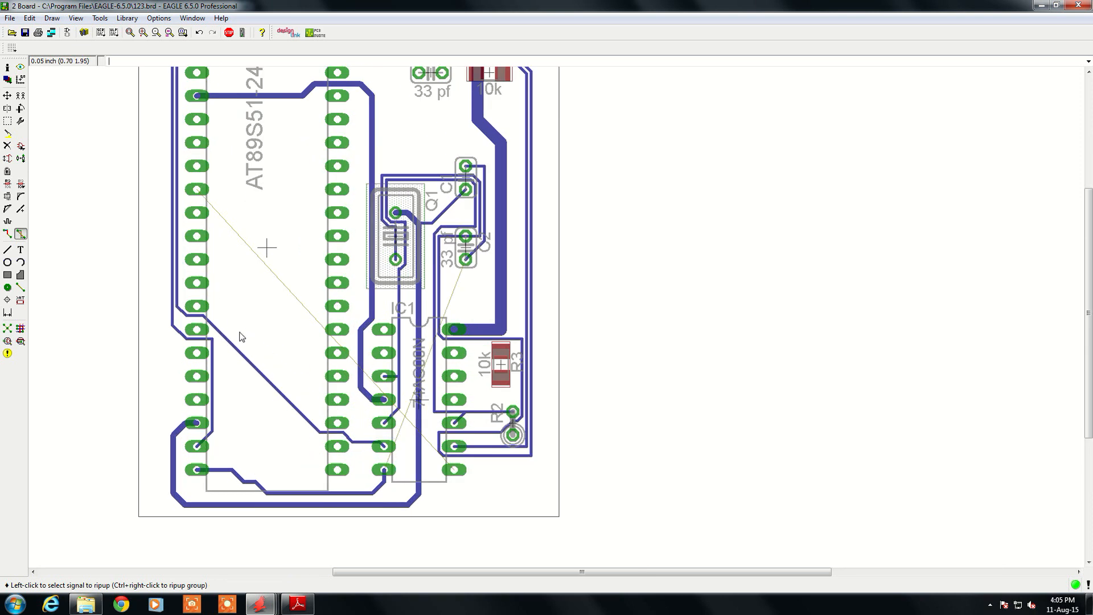
click(233, 345)
click(212, 345)
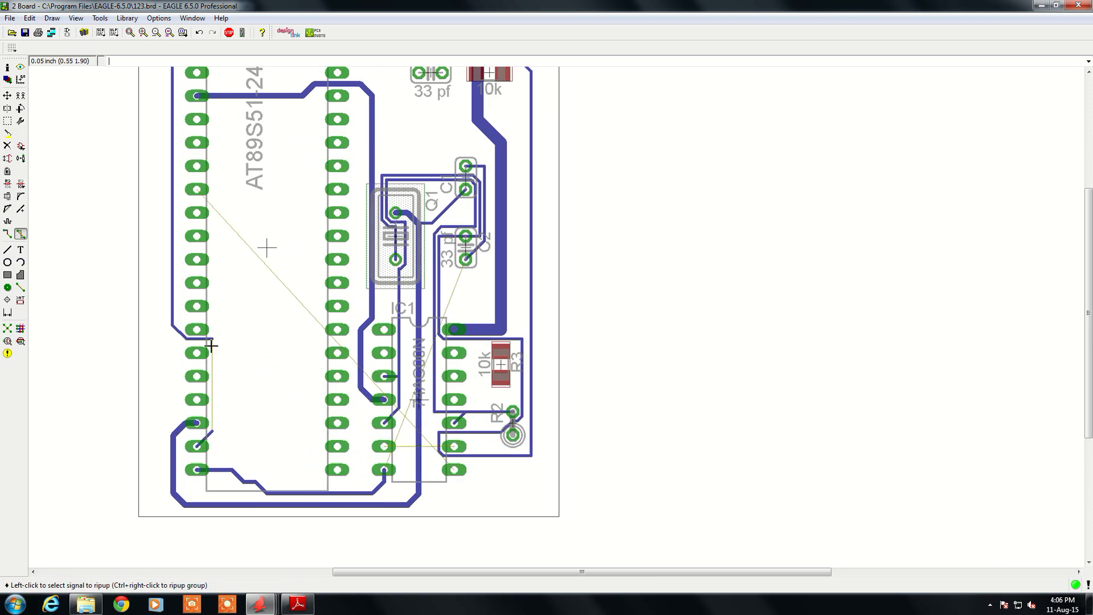
click(211, 346)
scroll(183, 275, down, 2)
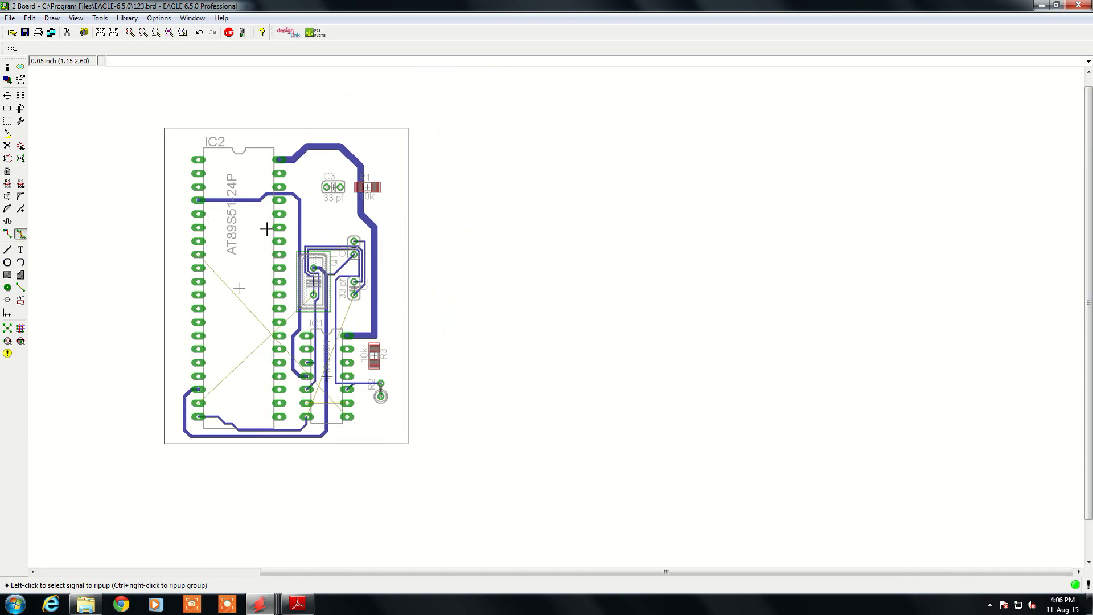
Rip up all signals on the board.
click(27, 19)
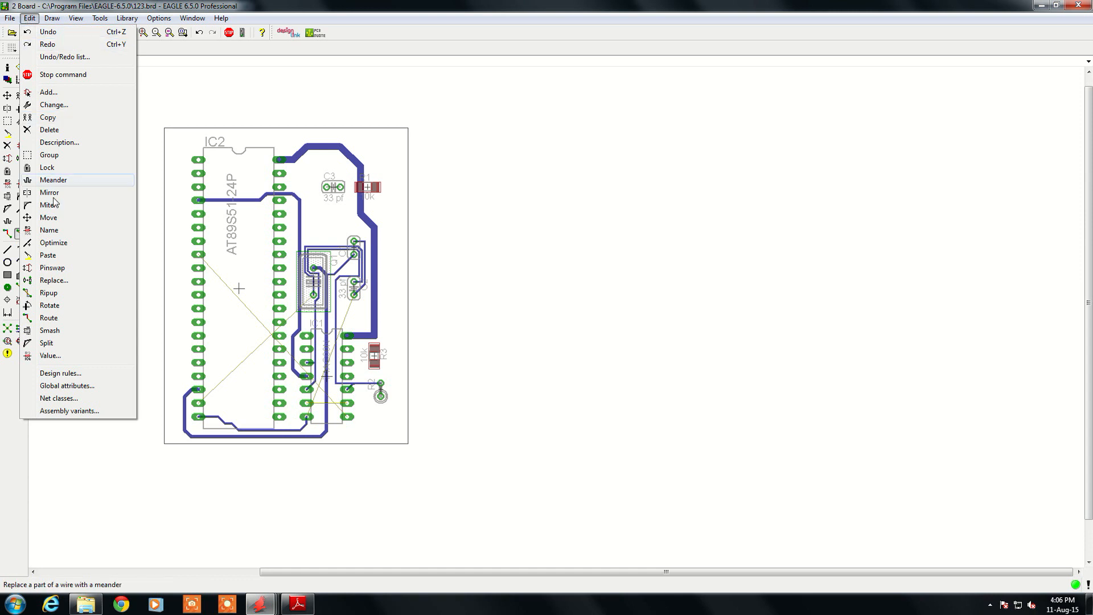
click(79, 293)
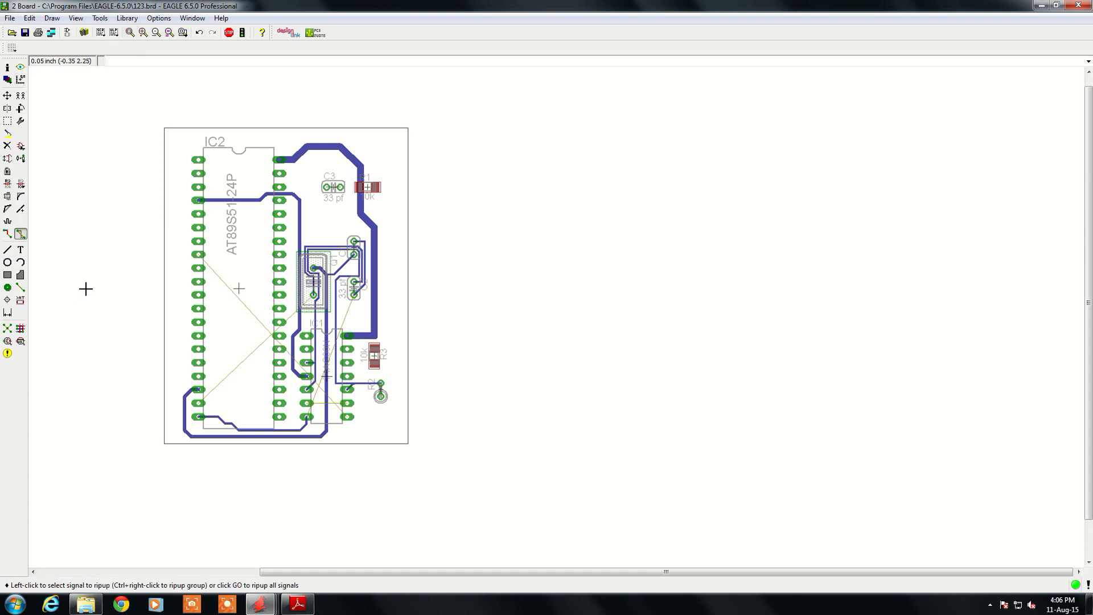
click(243, 34)
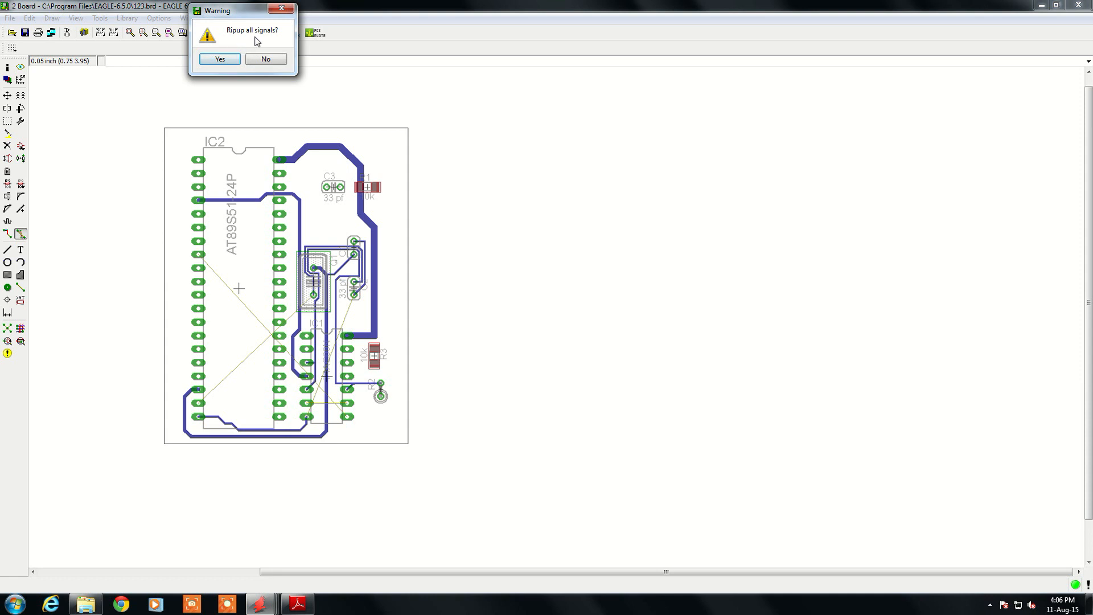
click(229, 60)
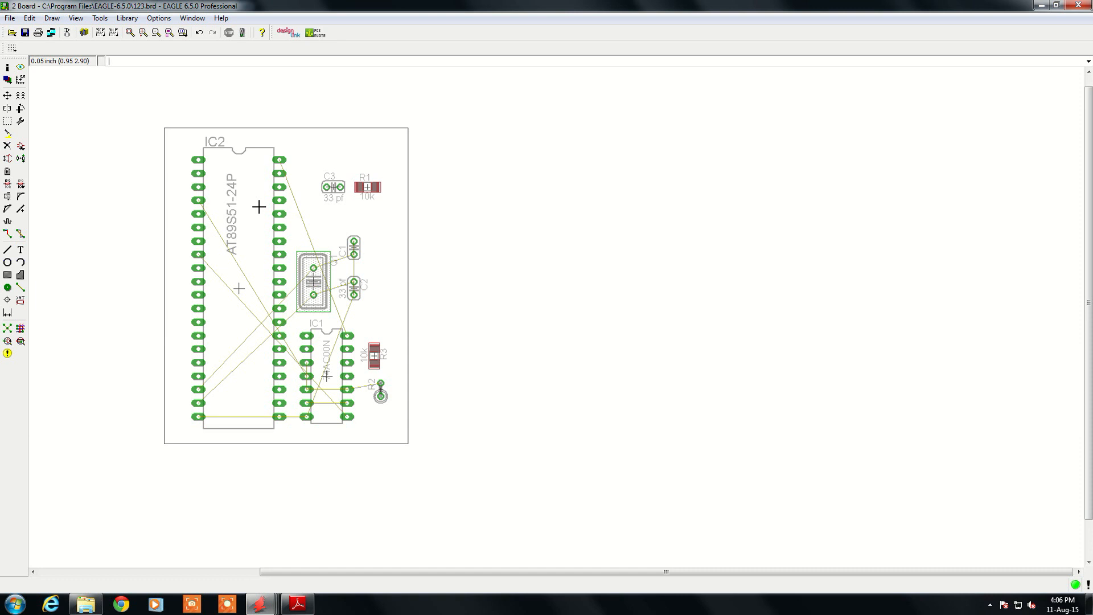
Move Q1 up between IC2 and C1, and shift C1 and C2 up and toward the board's right edge.
click(7, 96)
click(318, 289)
click(325, 249)
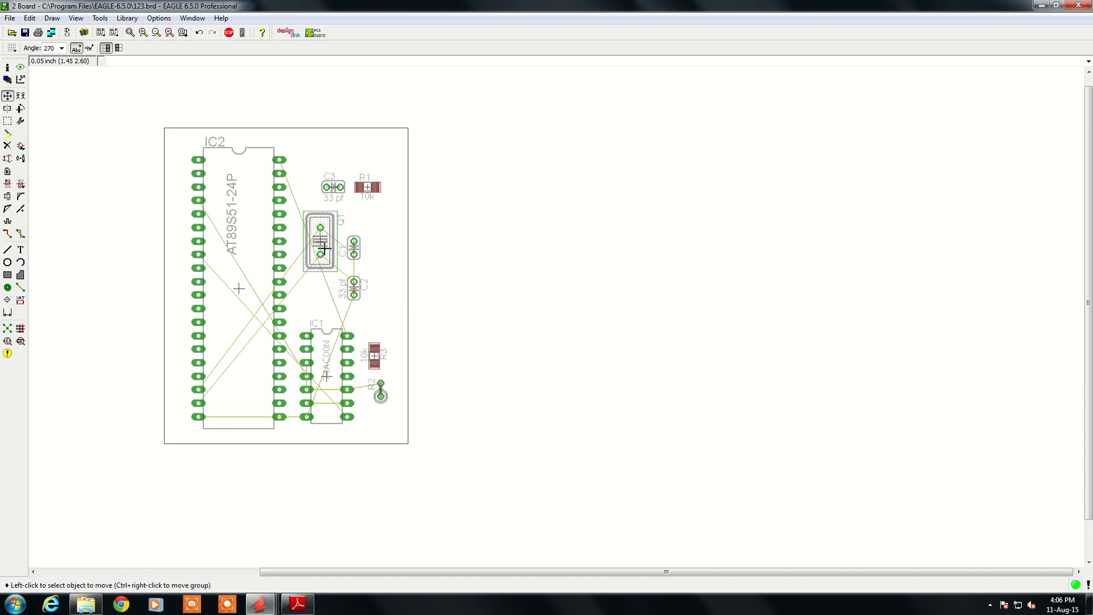
click(353, 247)
click(365, 234)
click(354, 289)
click(387, 267)
Move R3 and R2 up and closer to the board's right edge.
click(362, 359)
click(387, 329)
click(381, 395)
click(394, 381)
Shift IC1 slightly right and down, and move IC2 slightly down toward the board's left edge.
click(326, 376)
click(347, 376)
click(343, 364)
click(333, 383)
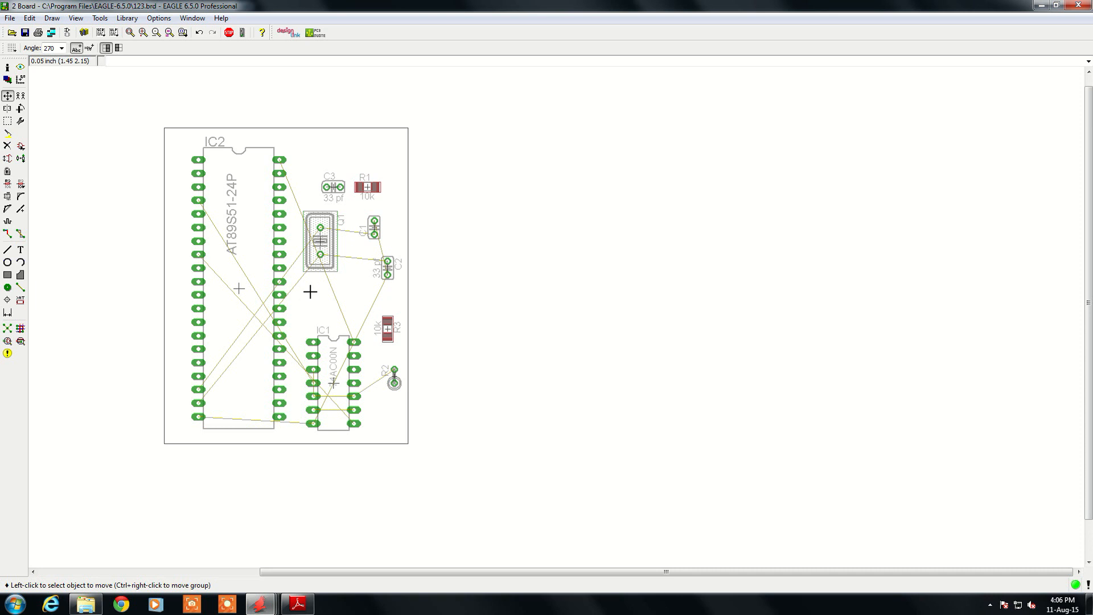
click(238, 289)
click(228, 293)
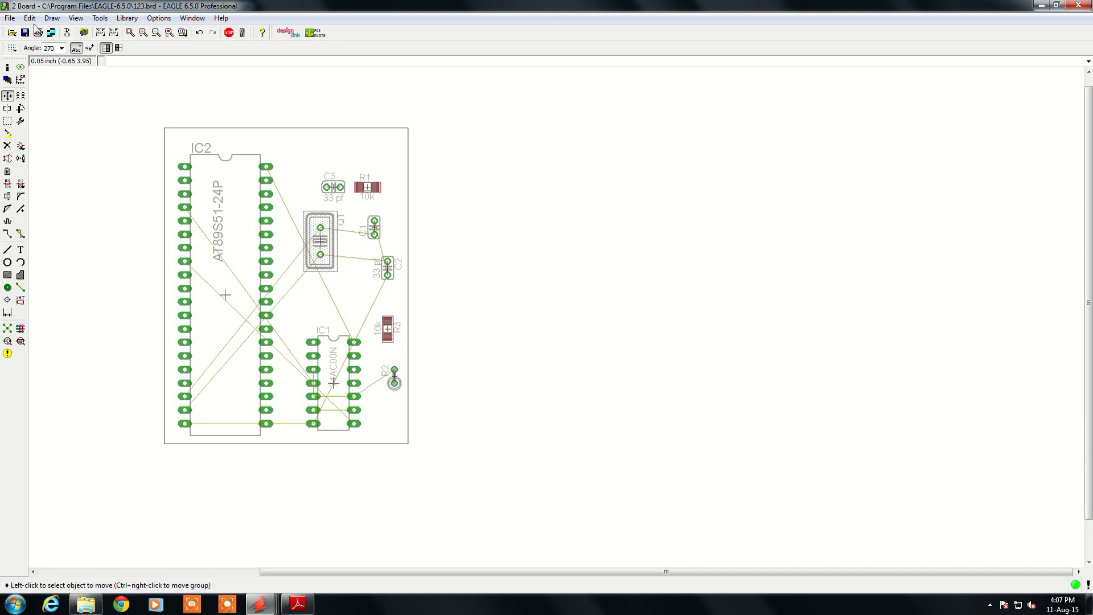
Autoroute the board on two layers, with the Top layer's preferred direction set to vertical (|).
click(95, 22)
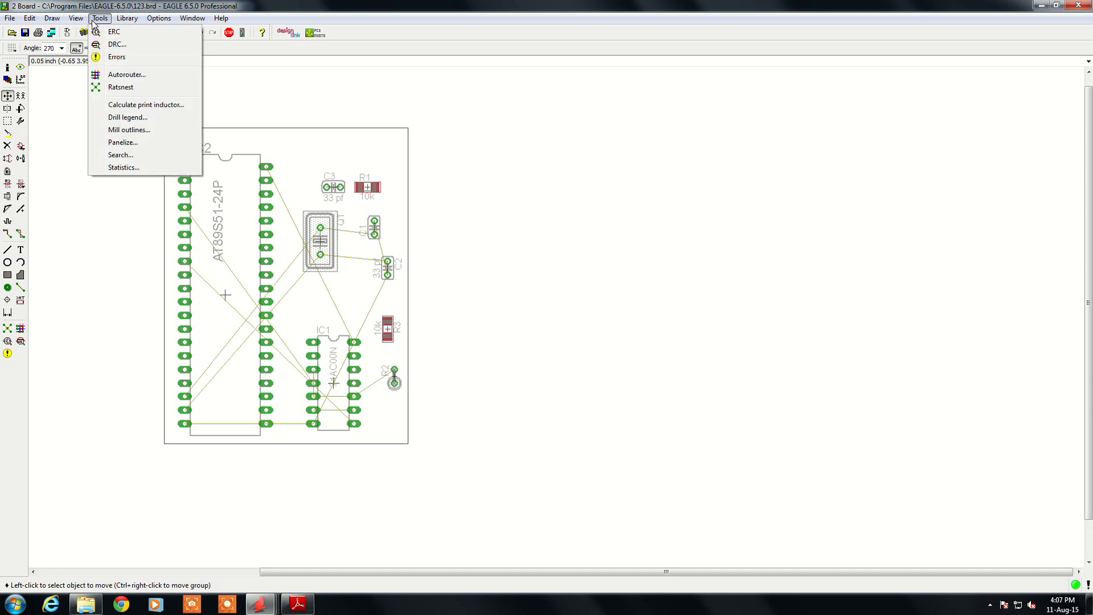
click(126, 74)
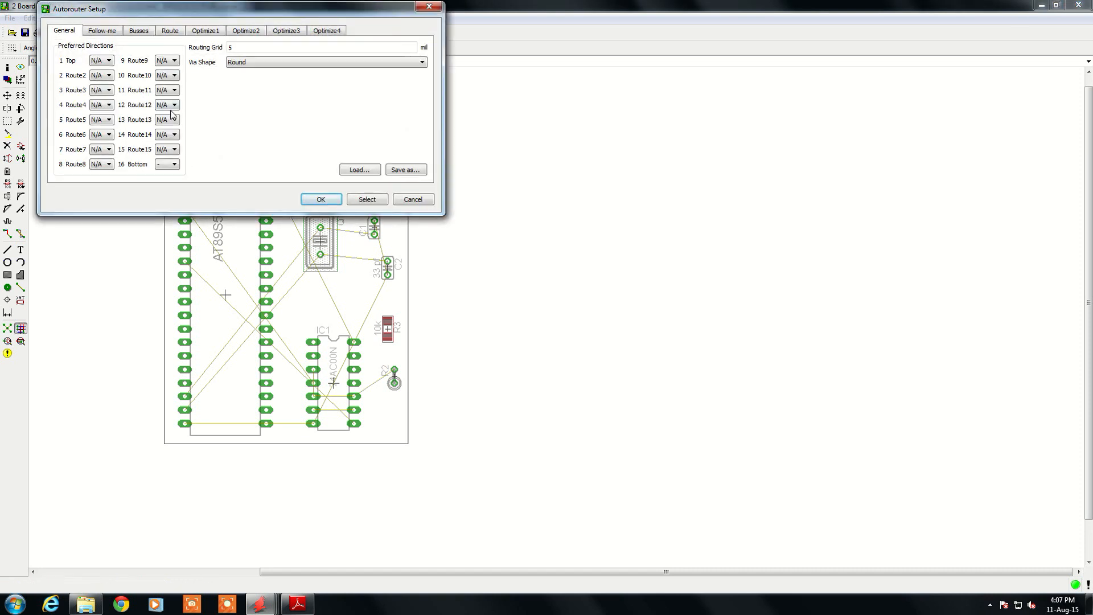
click(108, 61)
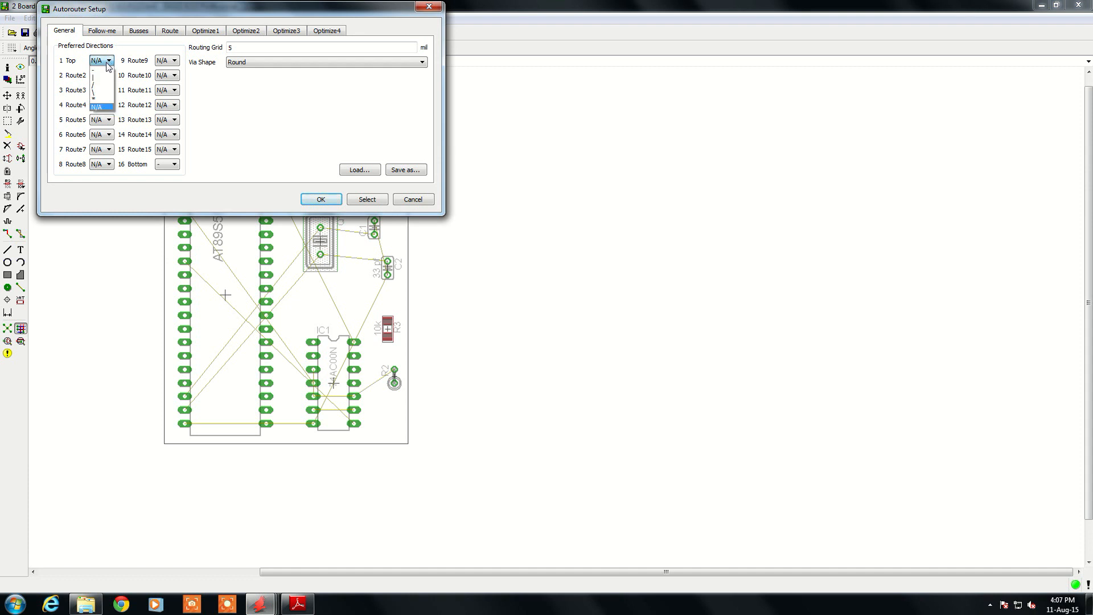
click(106, 78)
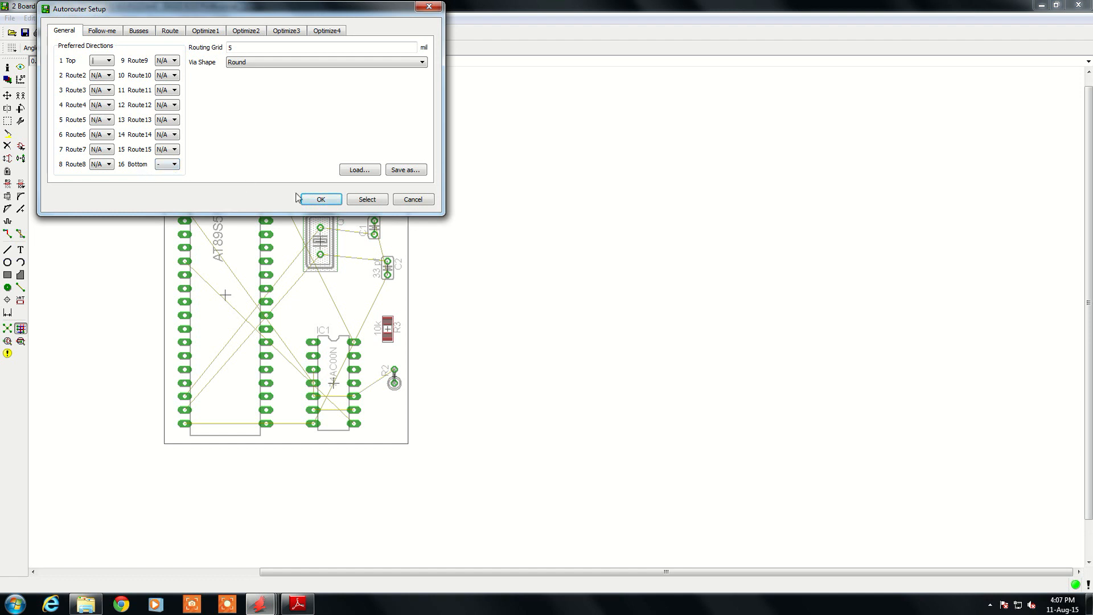
click(314, 201)
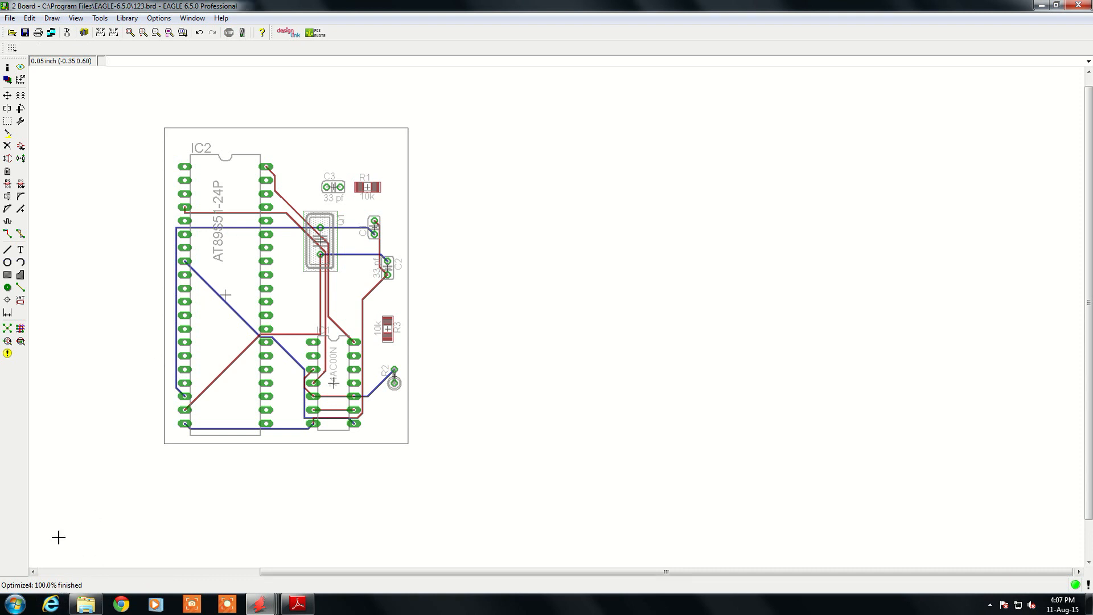
scroll(308, 339, up, 3)
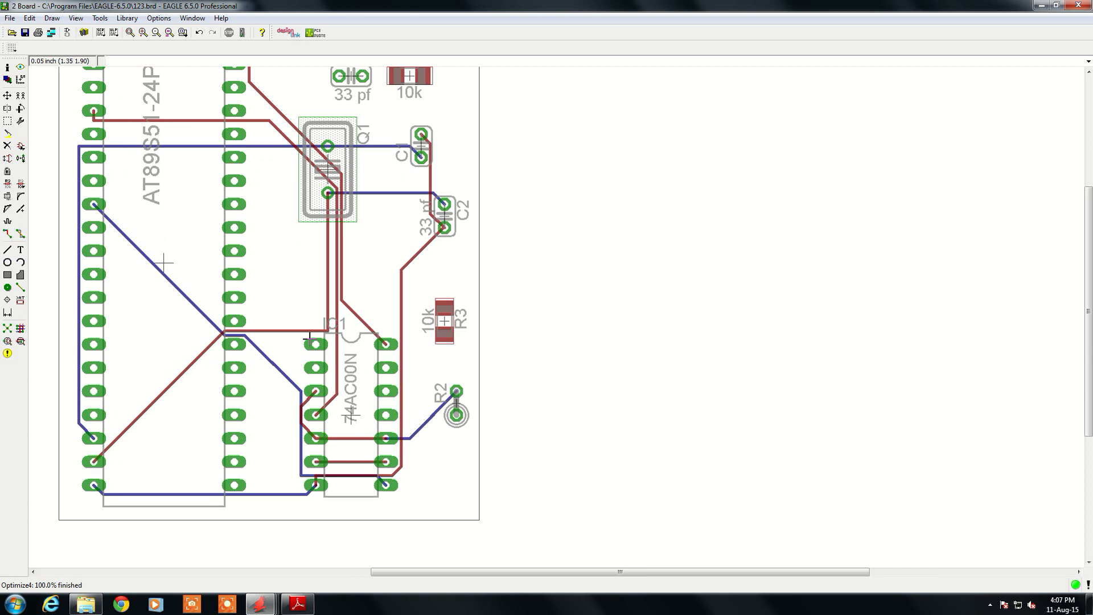
scroll(309, 337, down, 1)
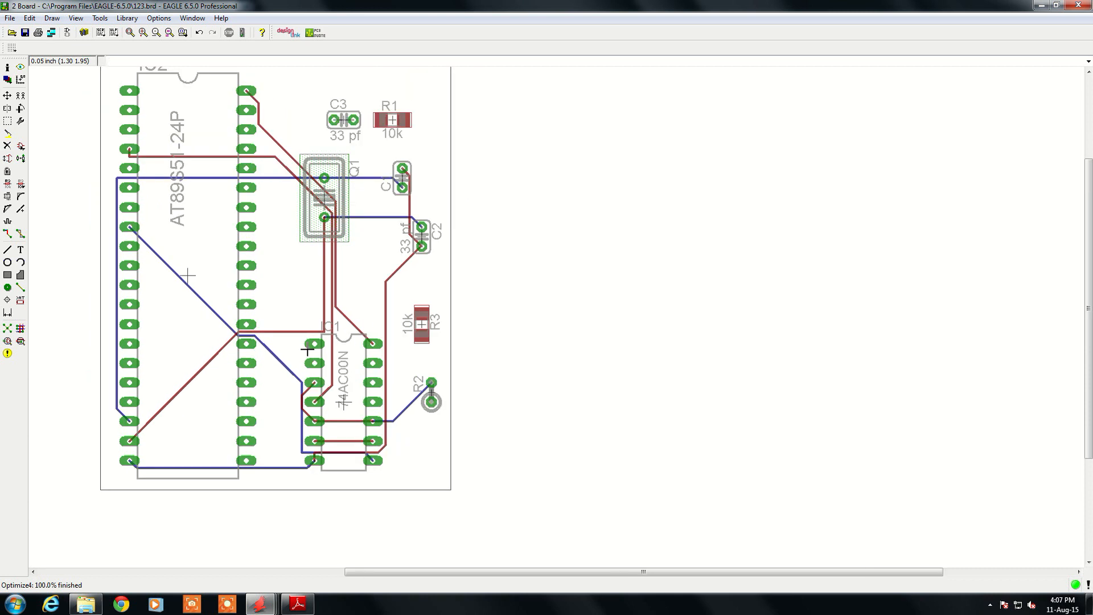
scroll(296, 416, down, 1)
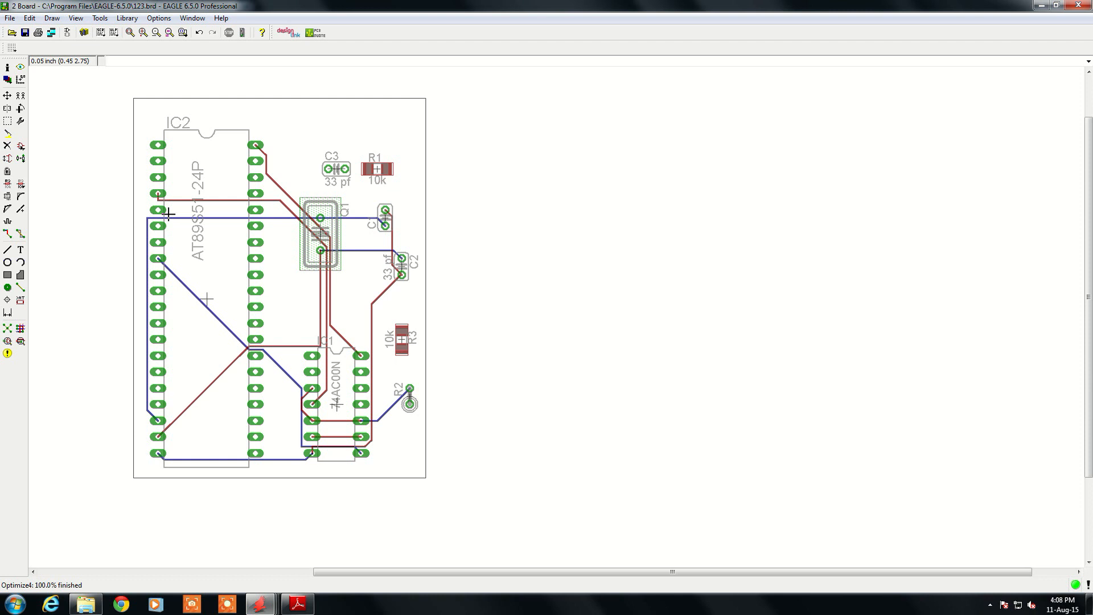
Hide the Top layer and the Bottom layer one after the other in the board display.
click(7, 80)
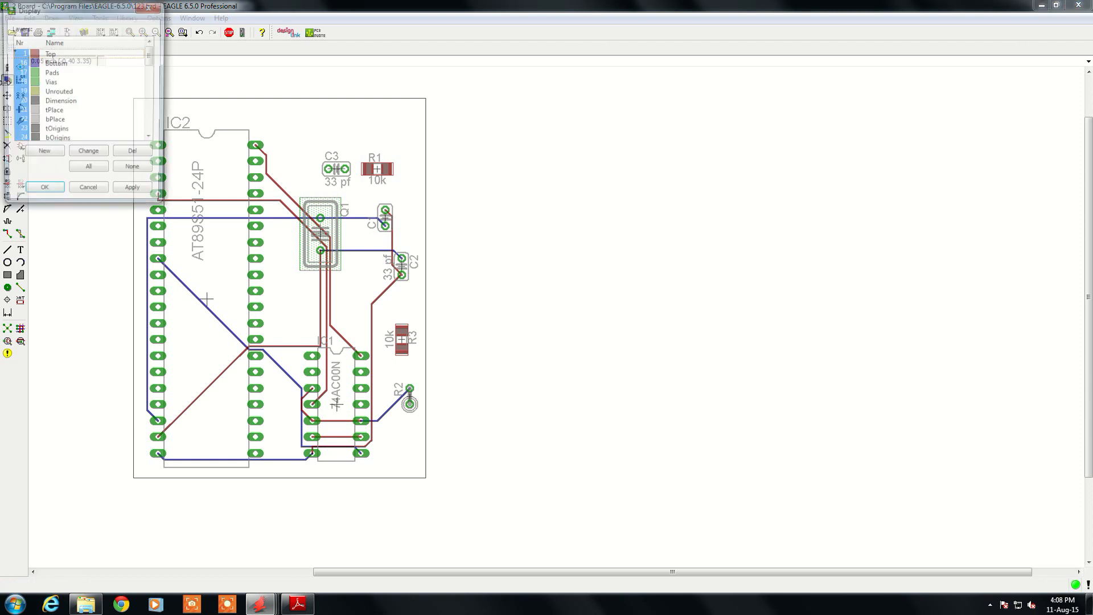
click(23, 54)
click(121, 194)
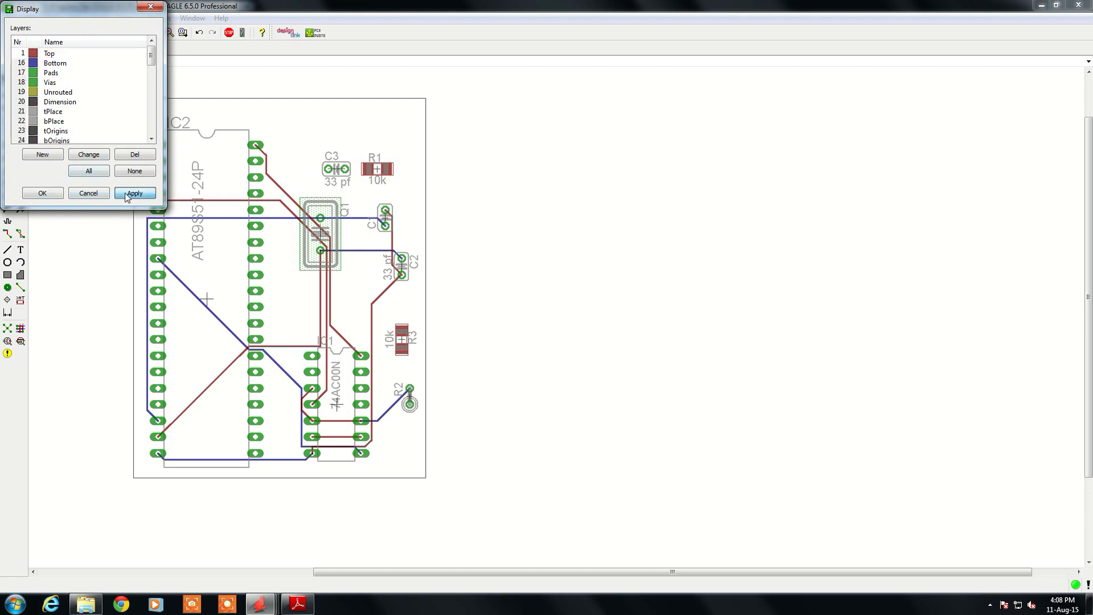
click(42, 193)
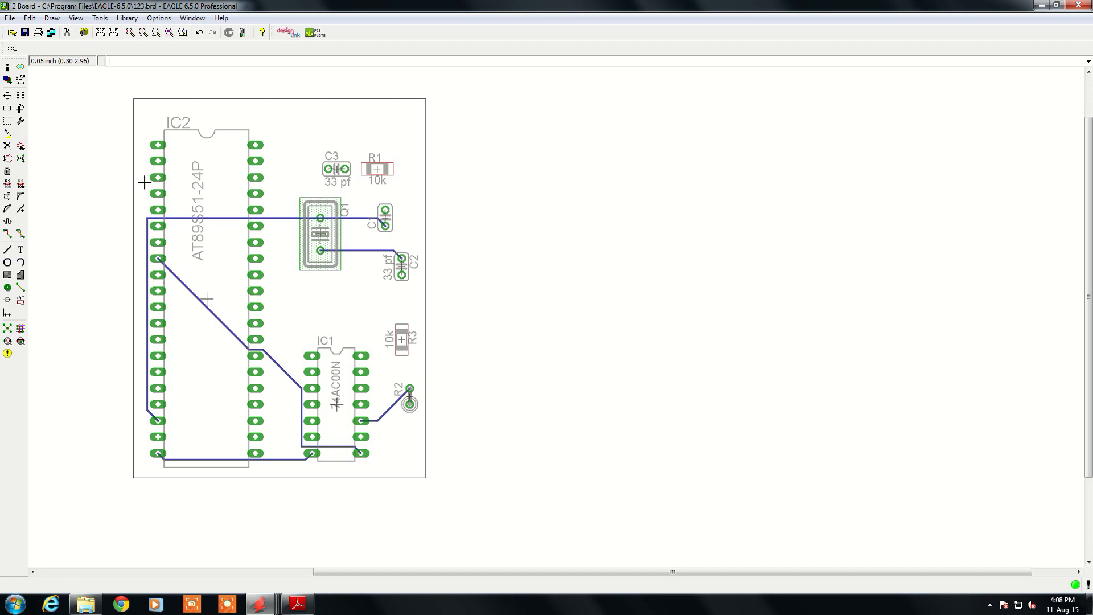
click(7, 80)
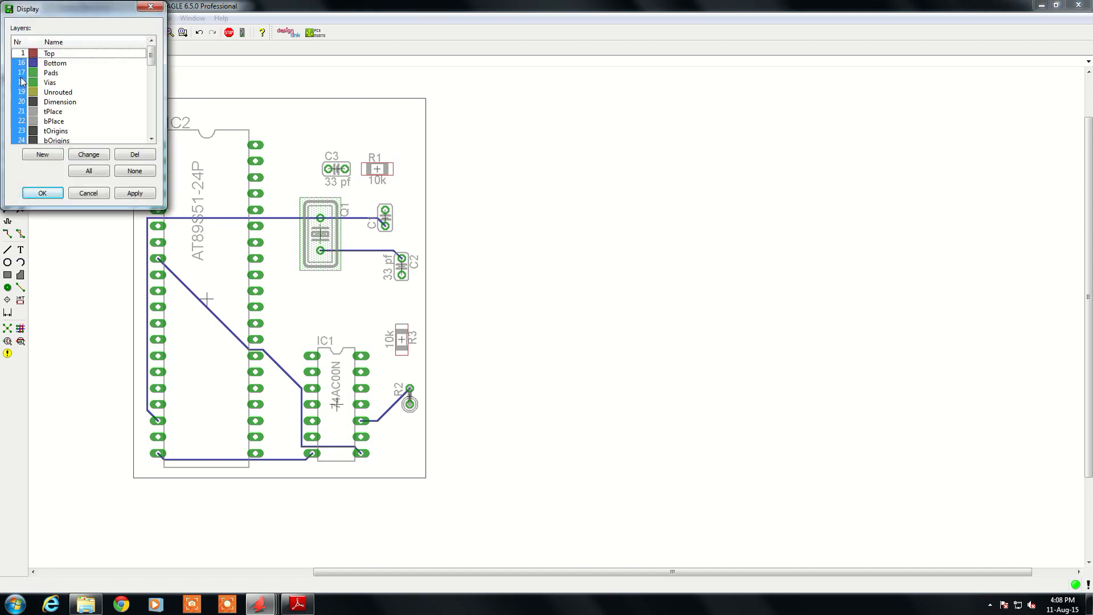
click(20, 63)
click(42, 193)
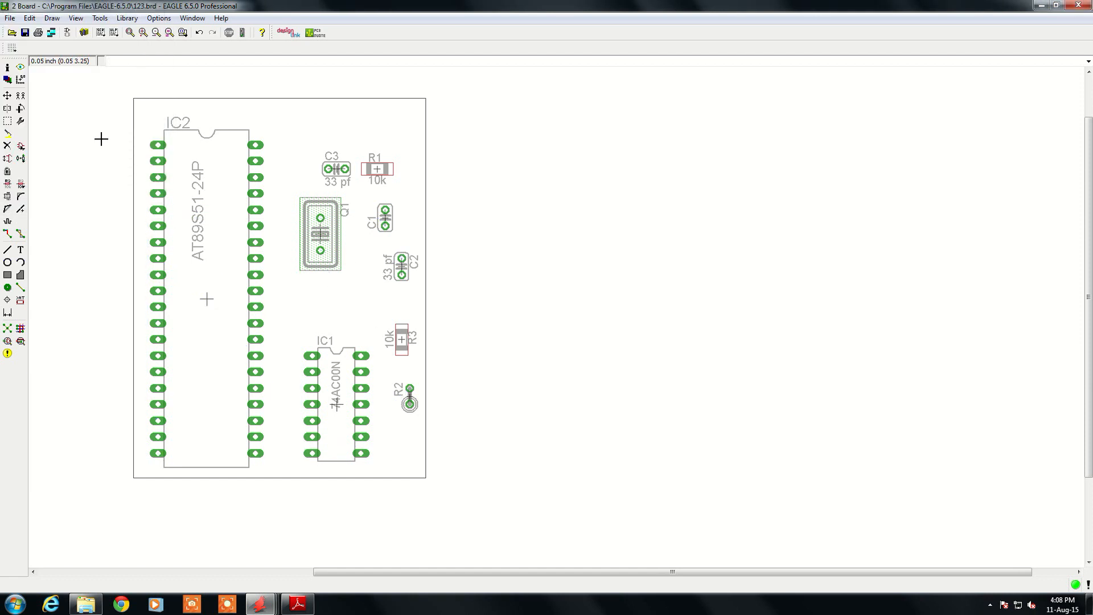
Hide the Pads layer and the tPlace layer one after the other in the board display.
click(7, 79)
click(18, 71)
click(41, 194)
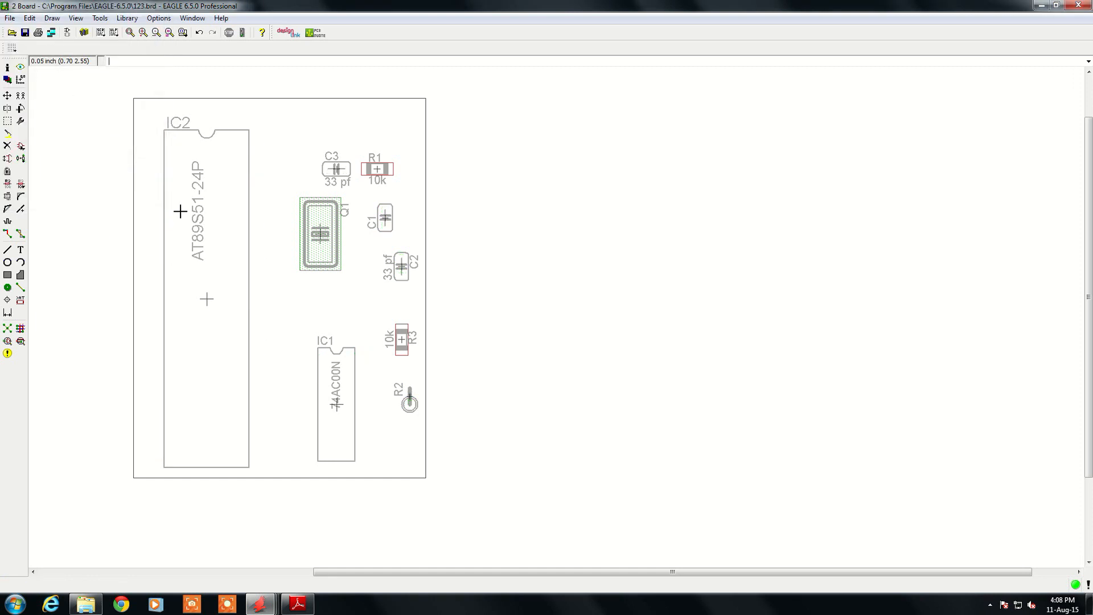
click(7, 80)
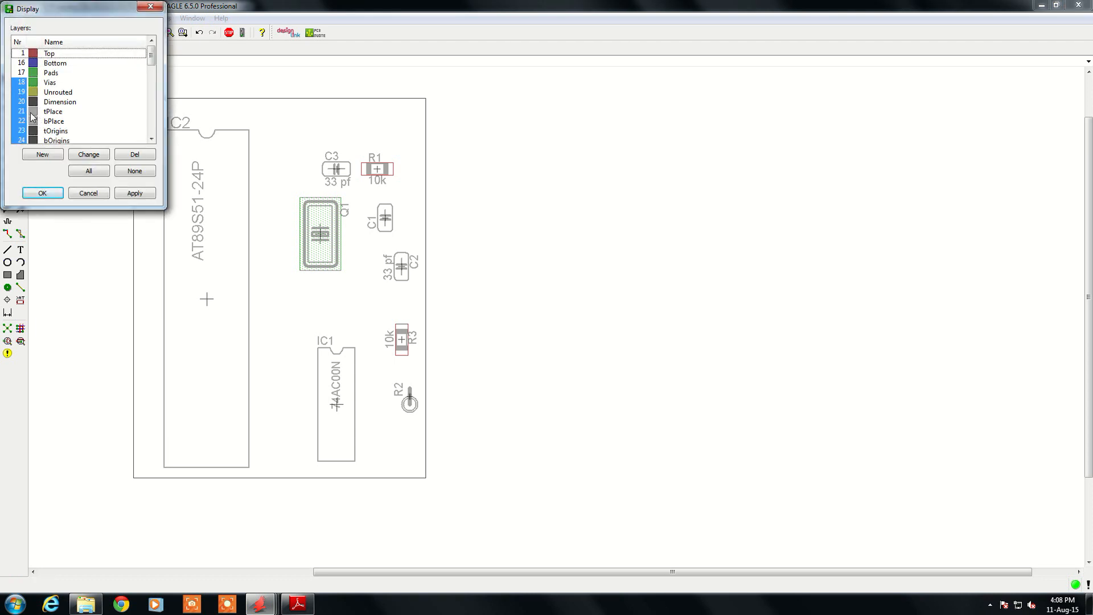
click(26, 112)
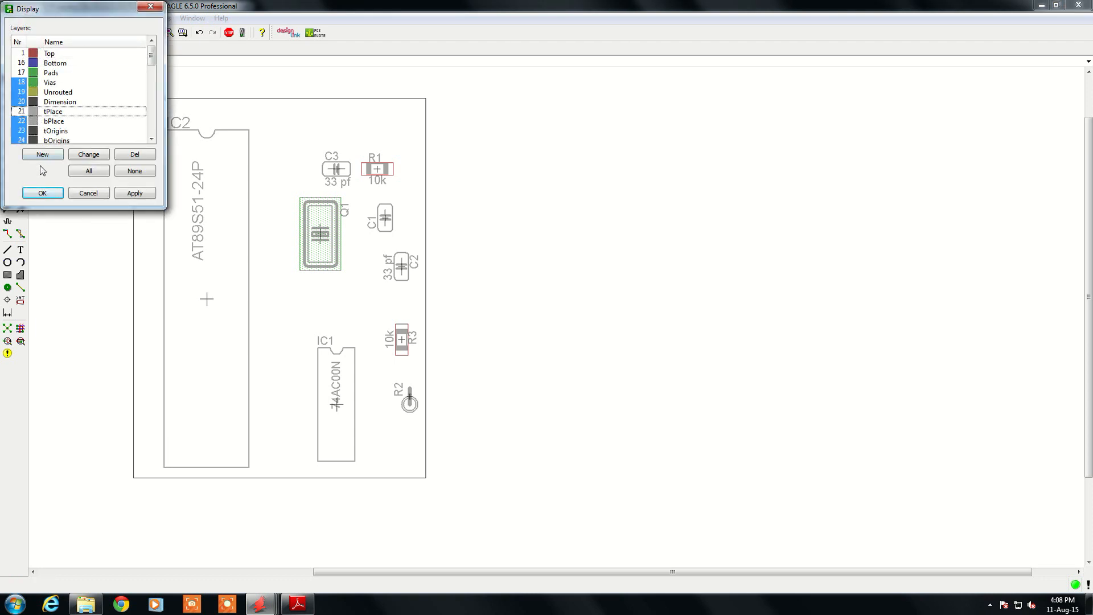
click(45, 194)
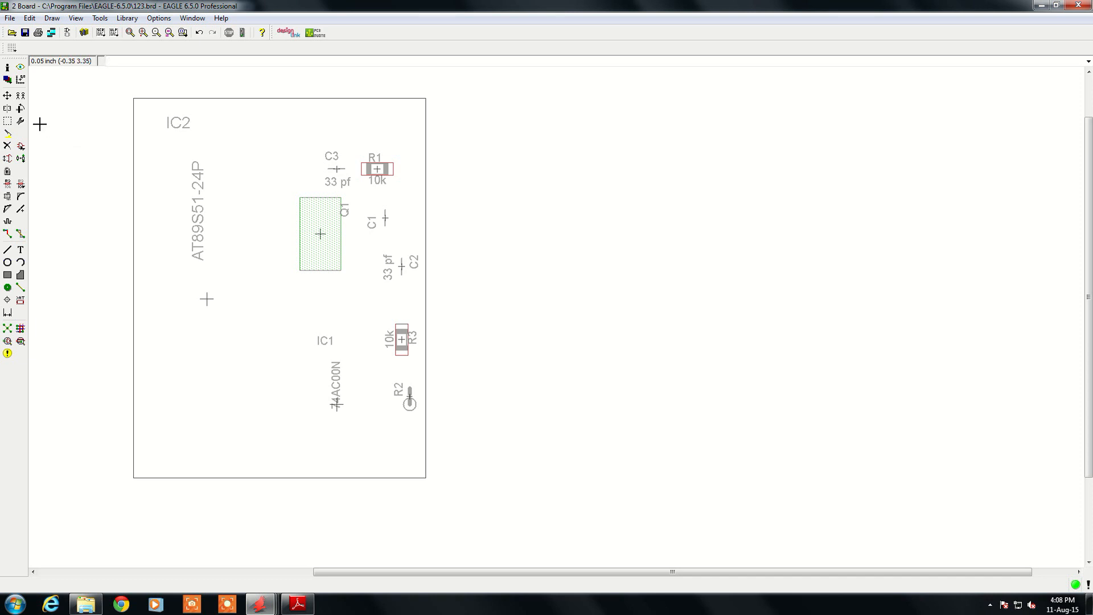
Turn the display of the Top, Bottom, Pads and tPlace layers back on.
click(7, 79)
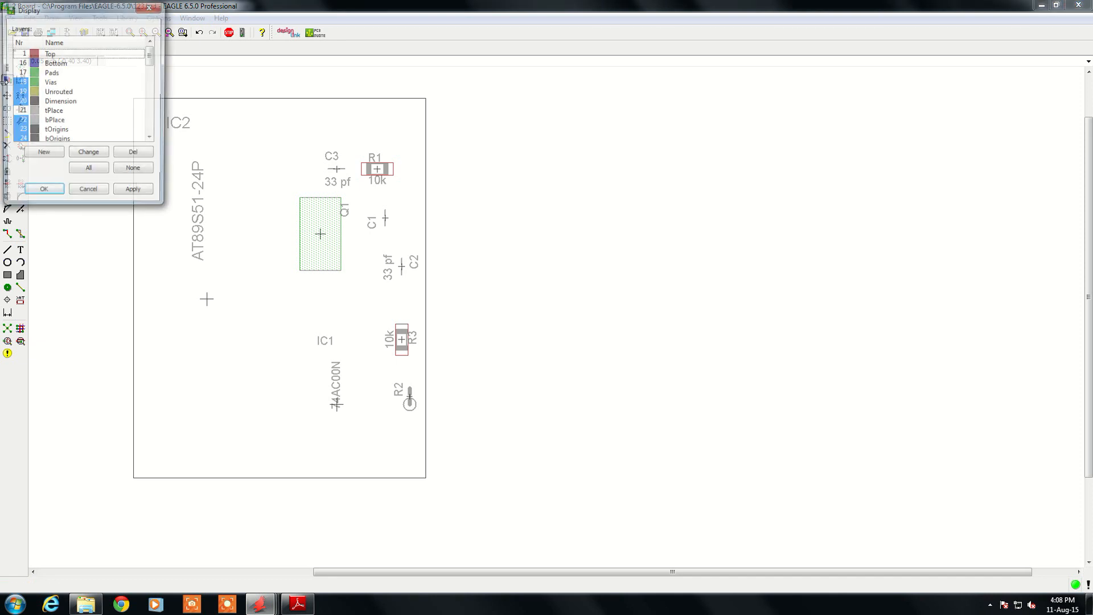
click(16, 53)
click(18, 63)
click(21, 72)
click(23, 113)
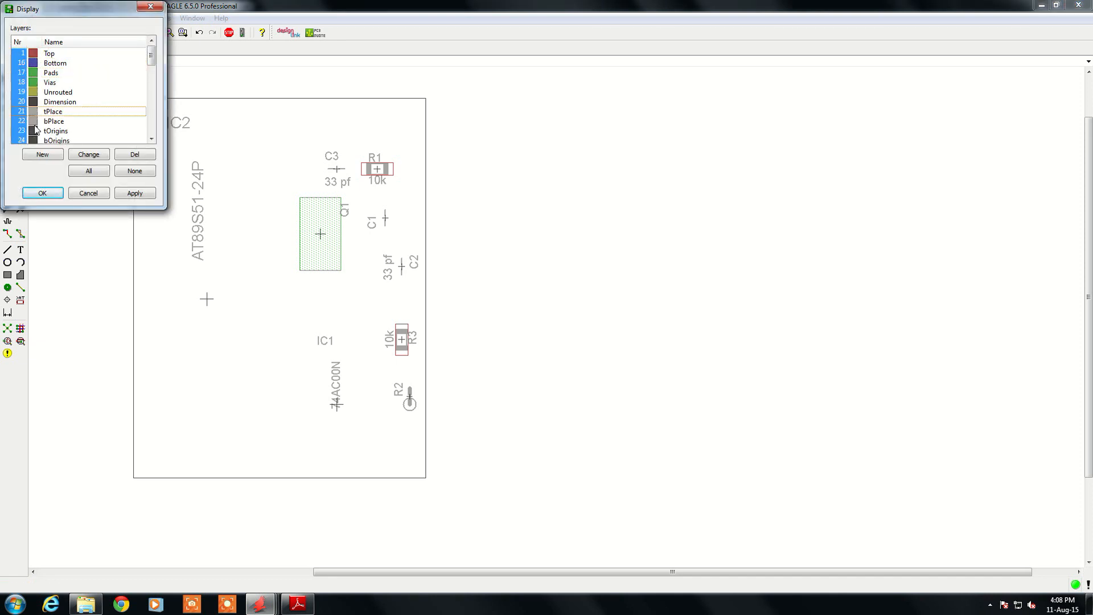
click(128, 195)
click(42, 193)
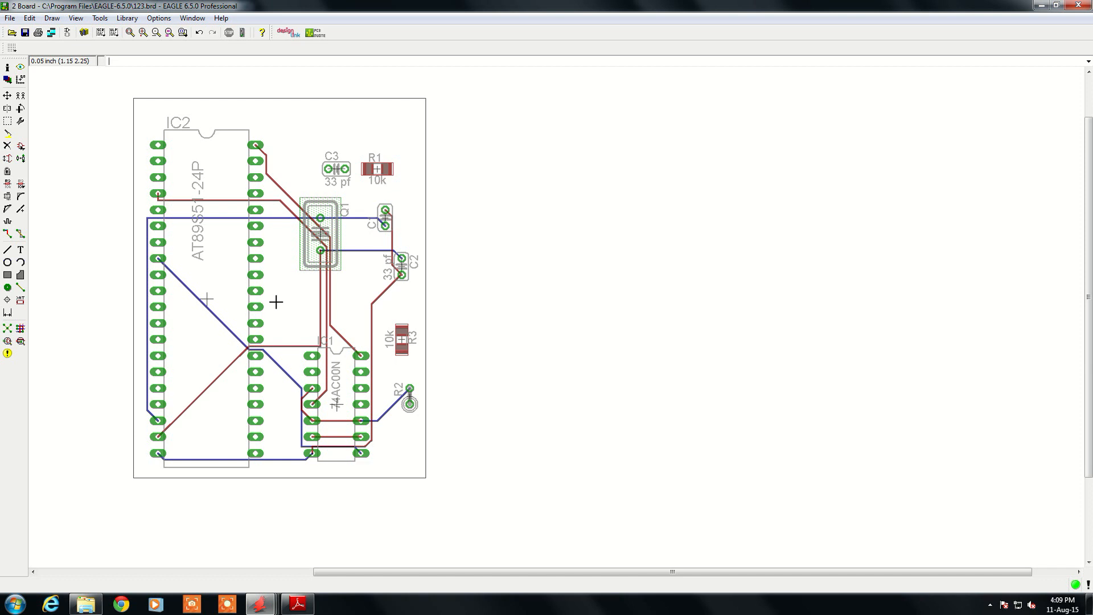
Draw a closed rectangular polygon on the Bottom layer along the board outline, with isolate set to 0.016.
click(21, 275)
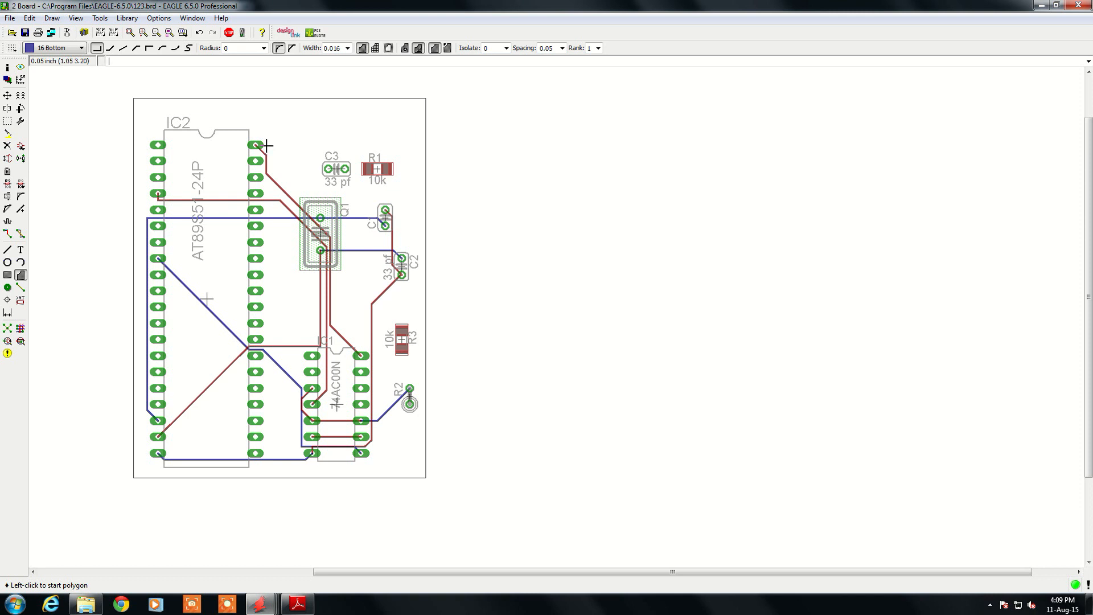
click(506, 49)
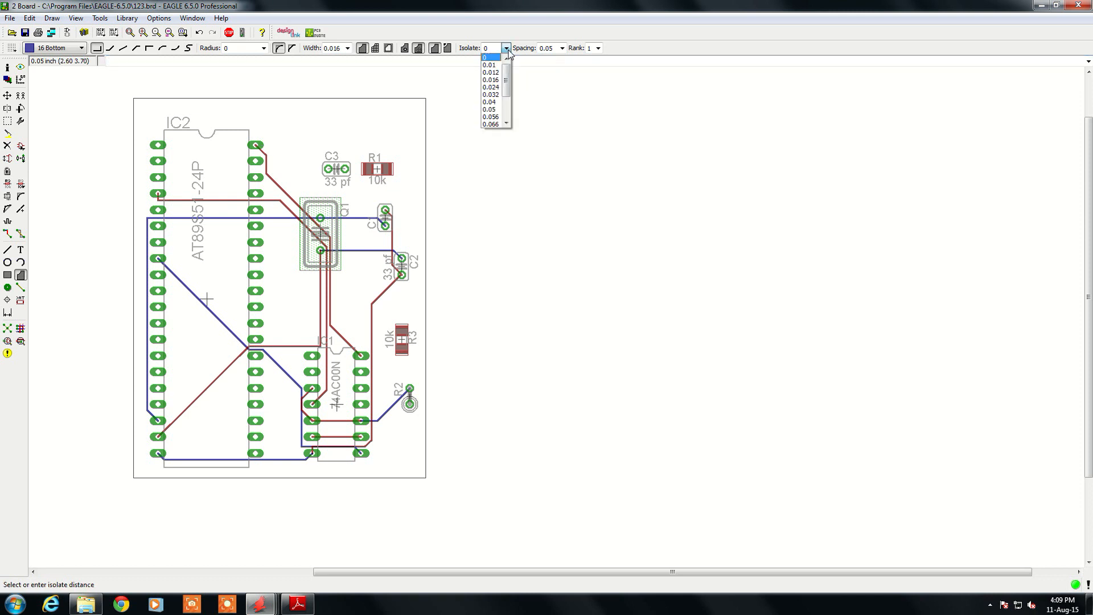
click(490, 80)
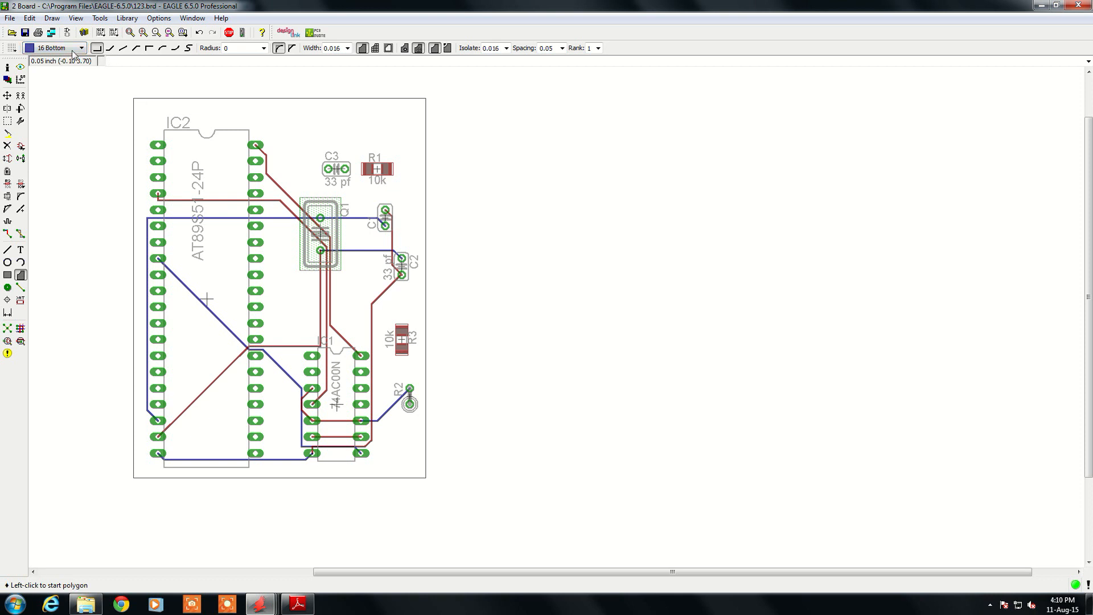
click(134, 104)
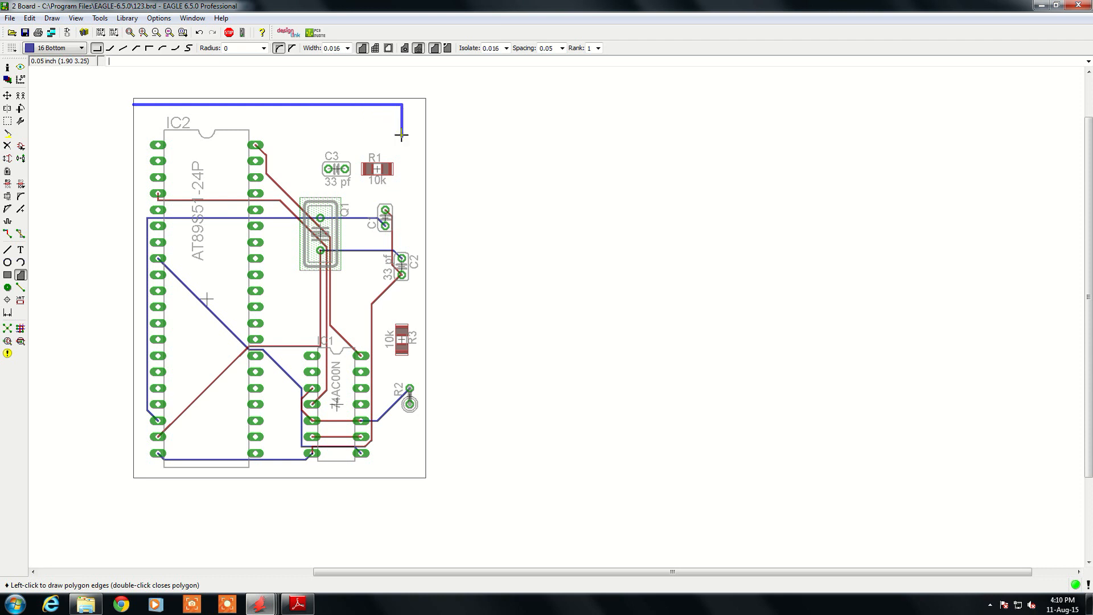
click(418, 475)
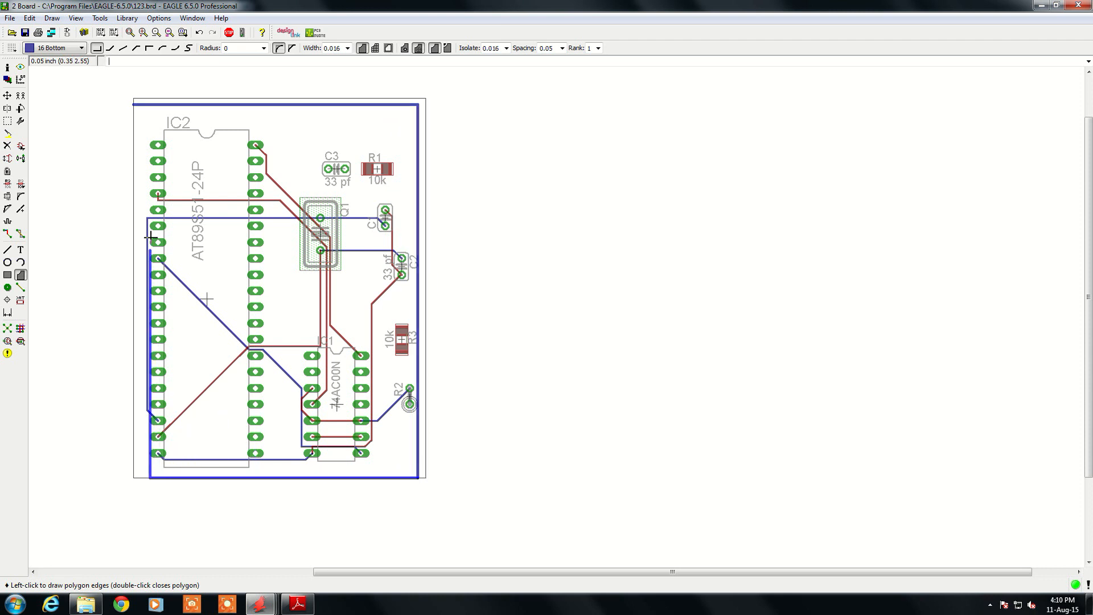
scroll(137, 109, up, 8)
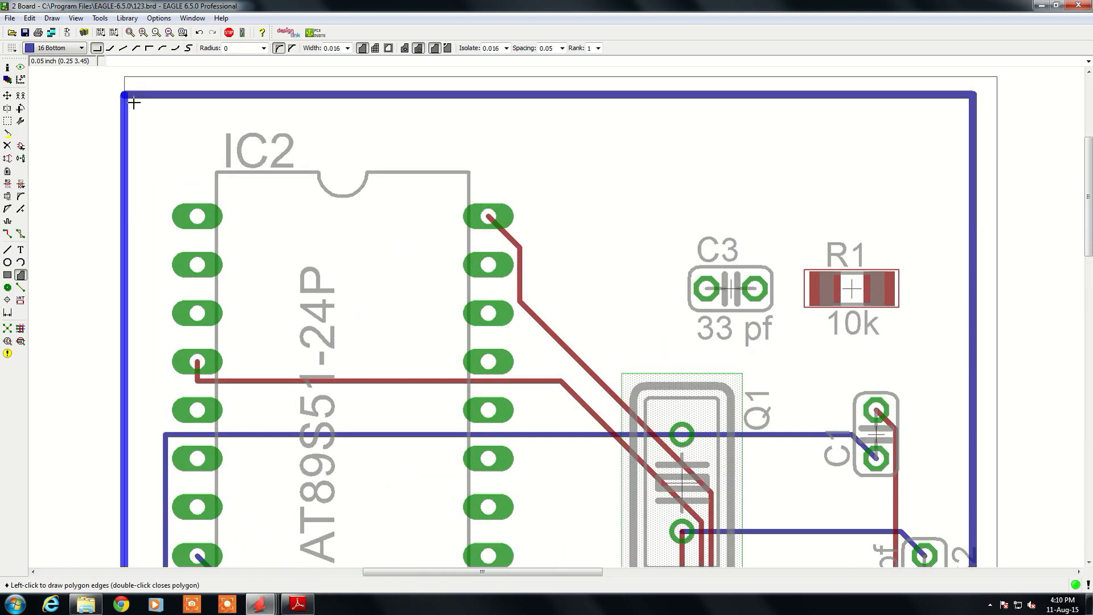
double_click(134, 101)
scroll(178, 139, down, 4)
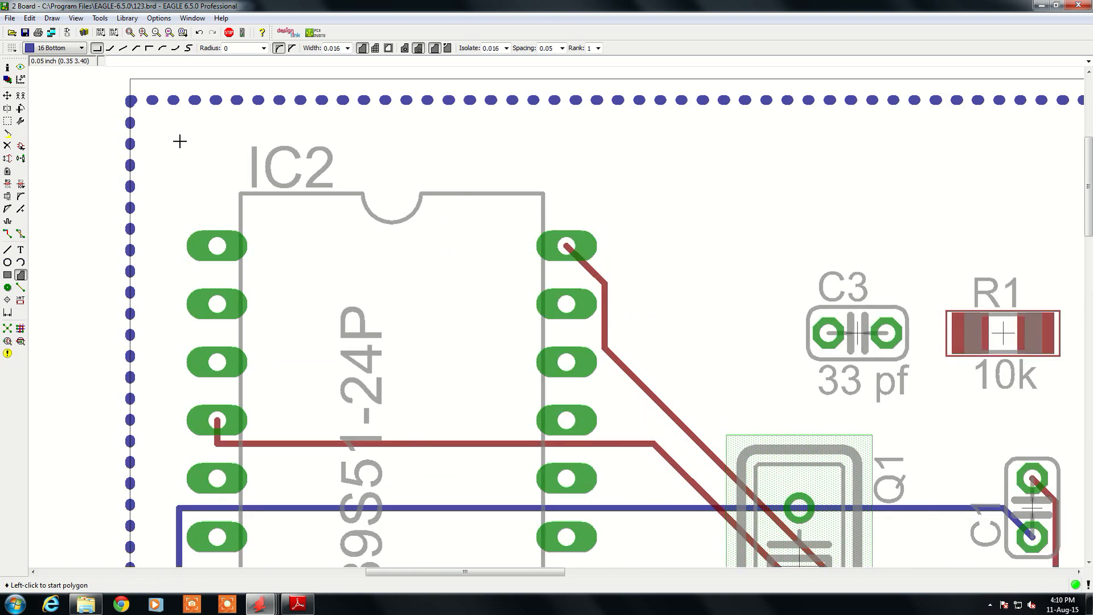
scroll(179, 147, down, 1)
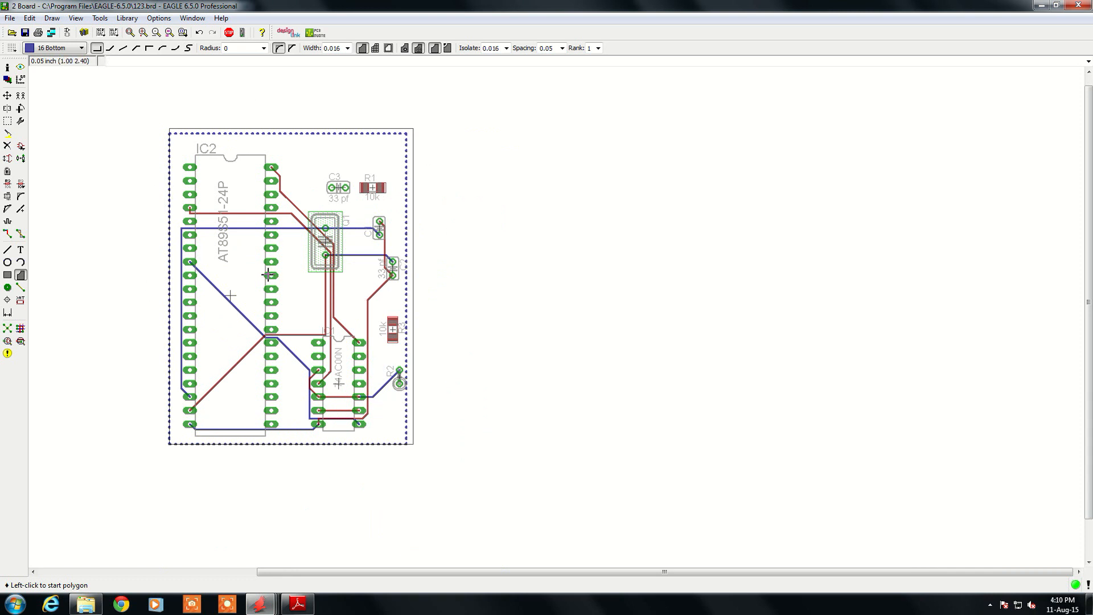
Rename the Bottom-layer polygon around the board to GND, applying the name to this polygon only.
scroll(210, 171, up, 3)
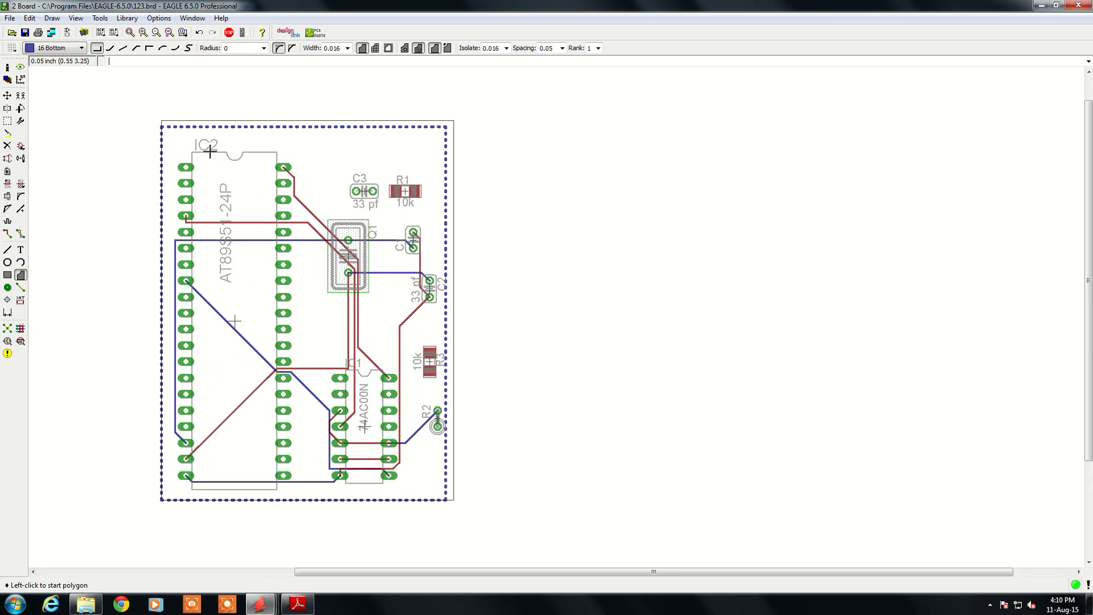
scroll(218, 91, up, 2)
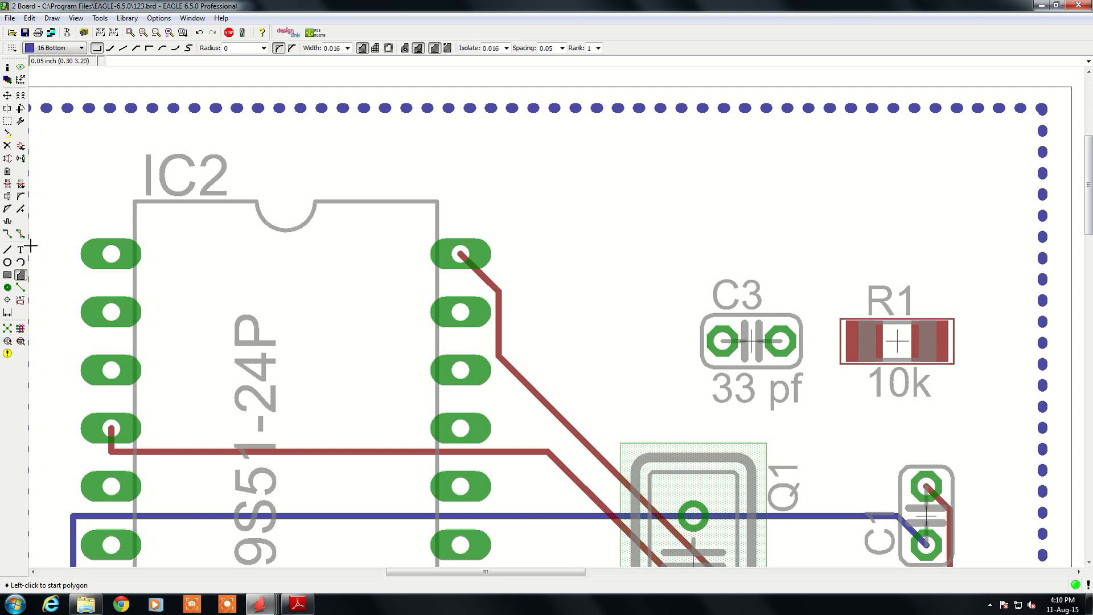
click(8, 185)
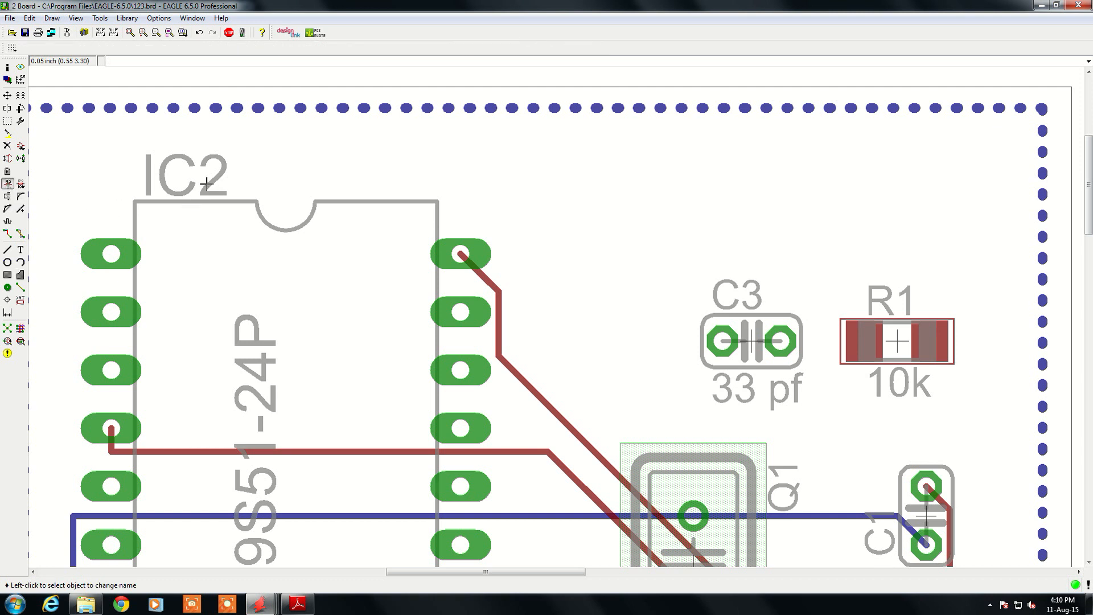
click(216, 109)
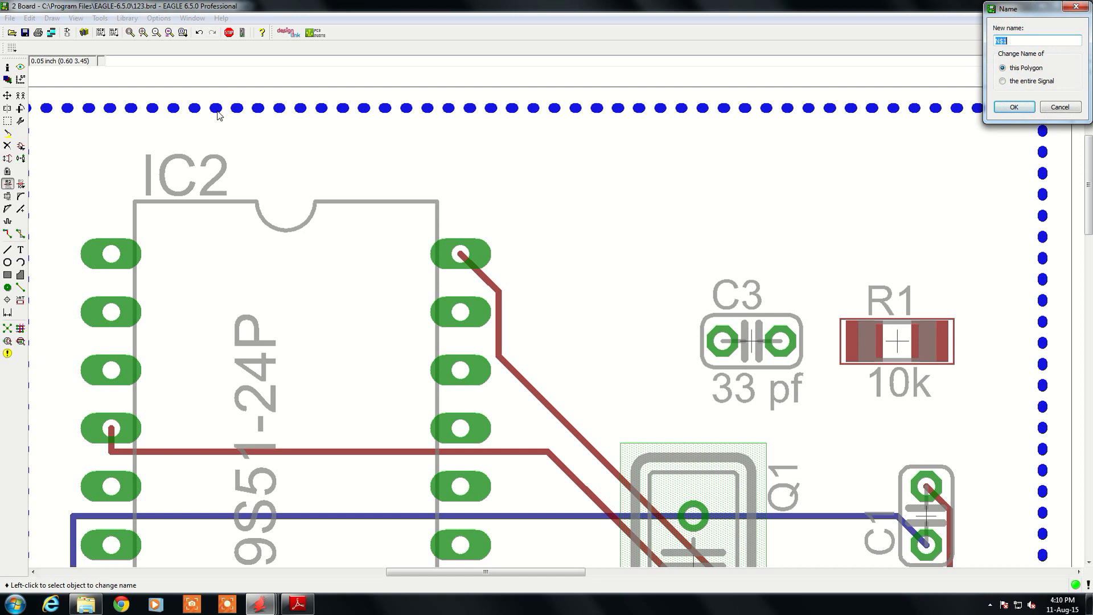
drag(1040, 18, 629, 147)
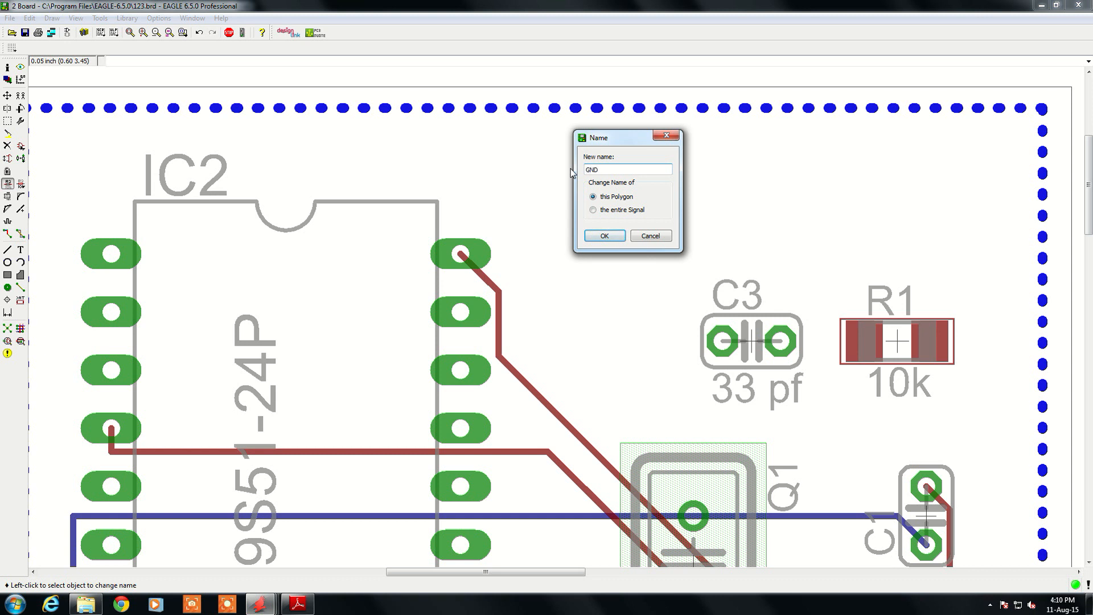
click(614, 242)
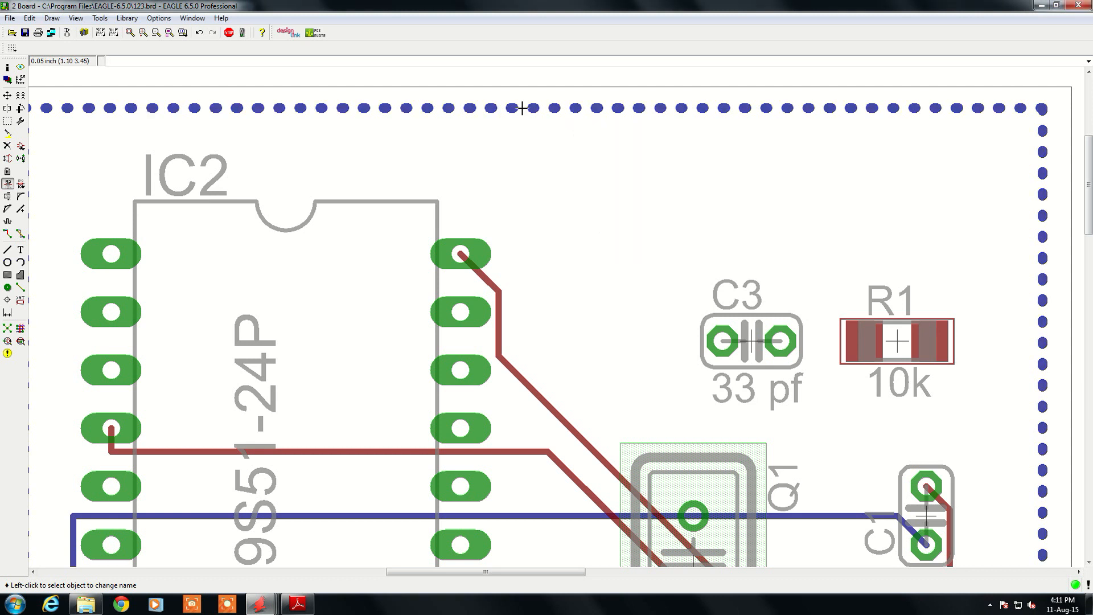
scroll(627, 139, down, 3)
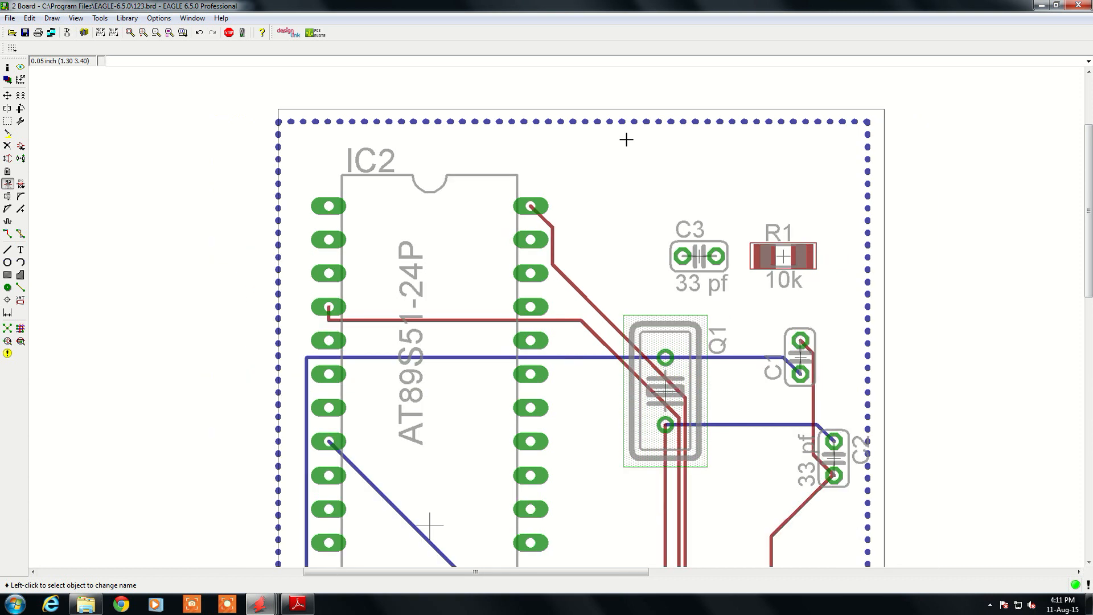
Check the name assigned to the Bottom-layer polygon around the board without changing it.
scroll(579, 89, down, 1)
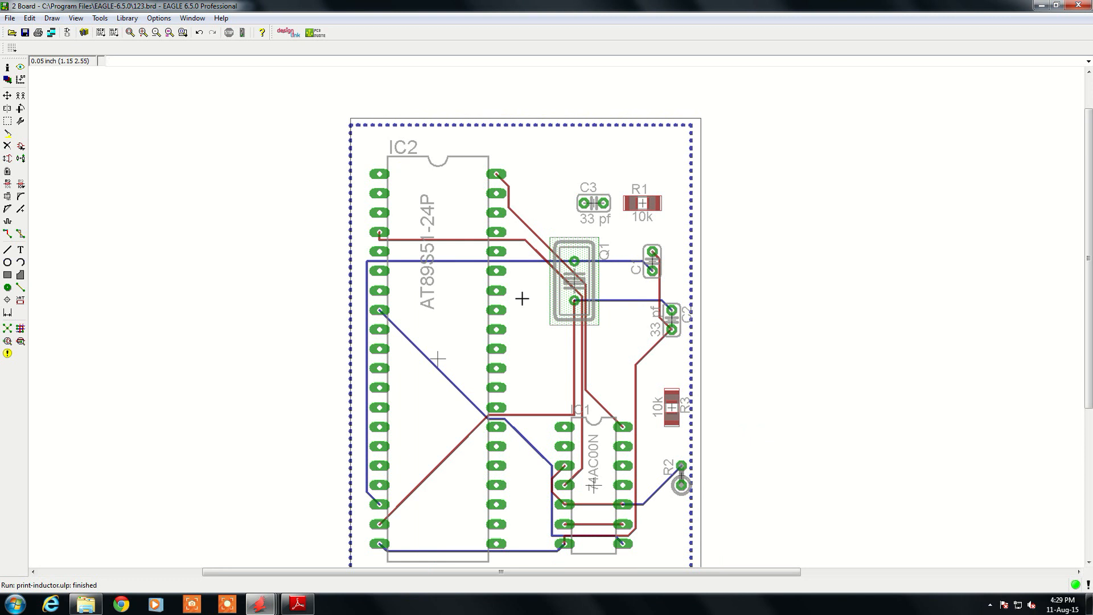
scroll(435, 122, up, 3)
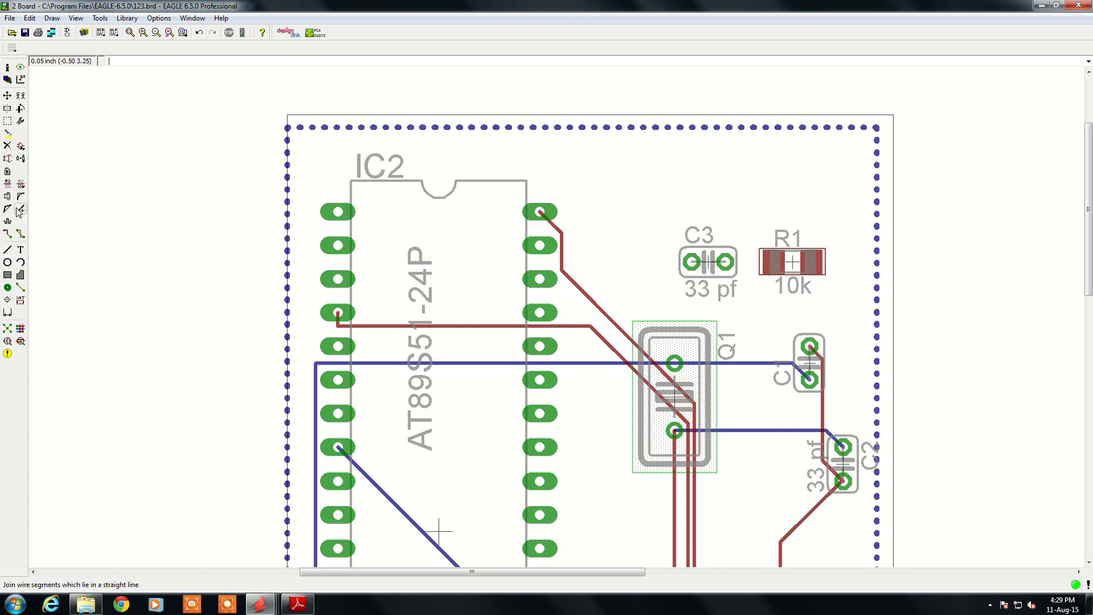
click(7, 184)
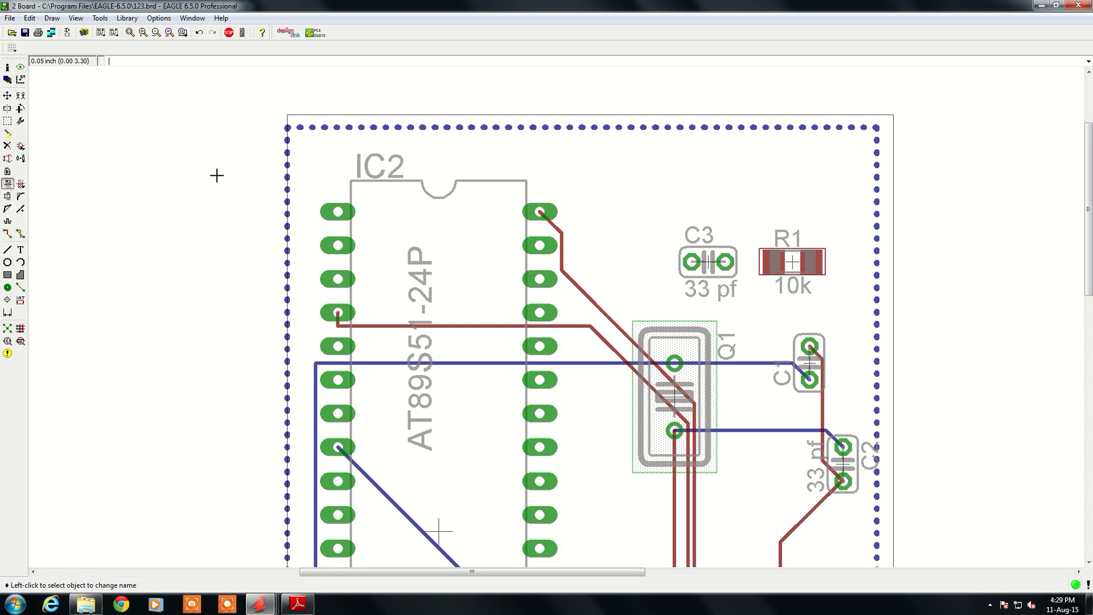
click(337, 128)
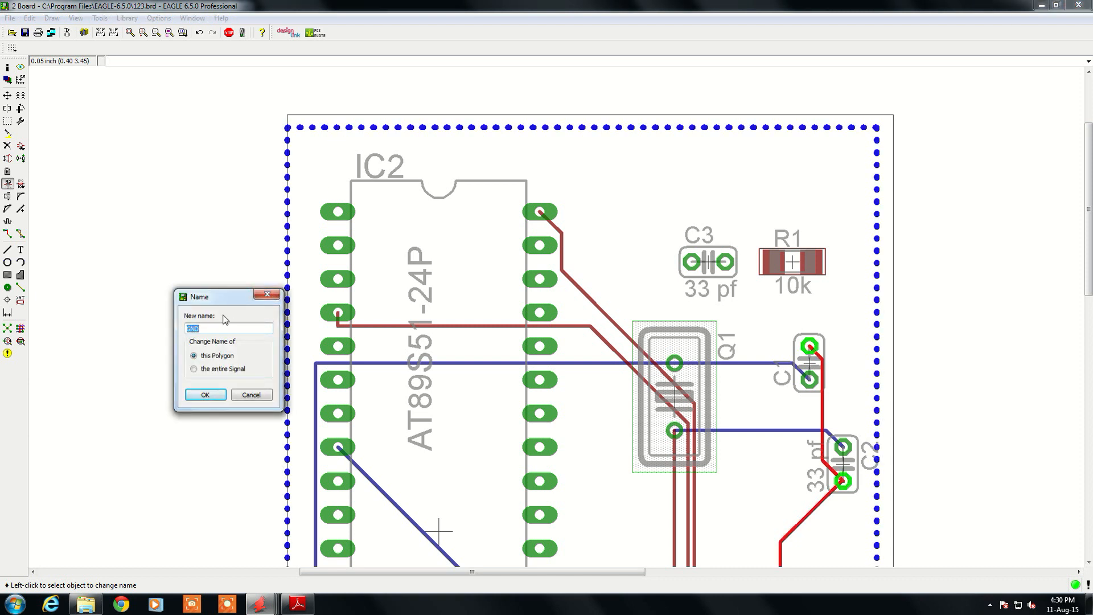
click(269, 295)
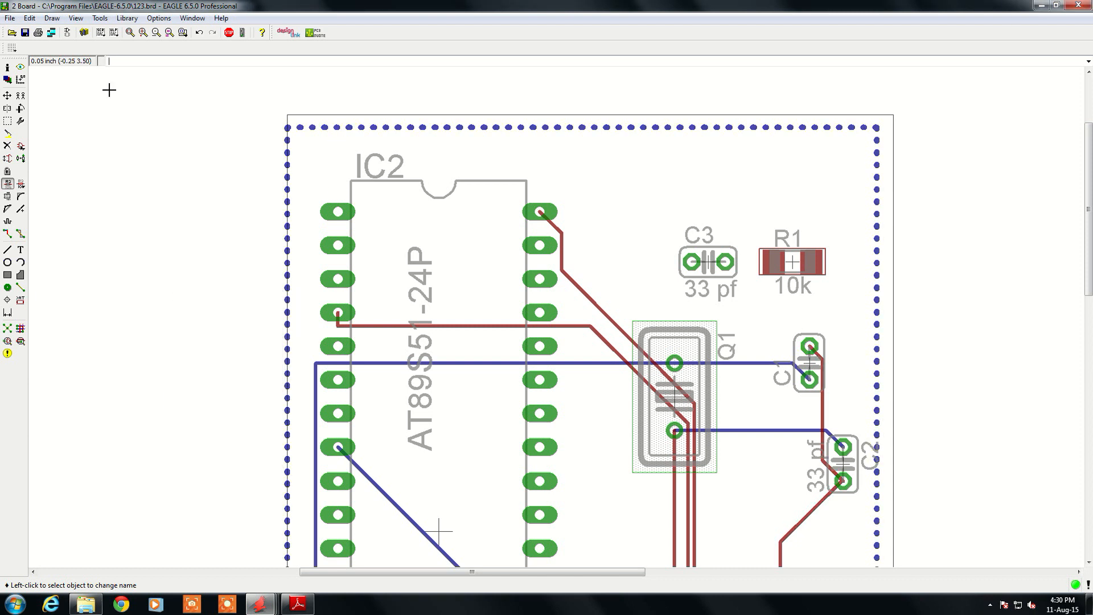
Examine the GND symbol in the schematic and compare it with the name of the board's Bottom-layer polygon.
click(67, 33)
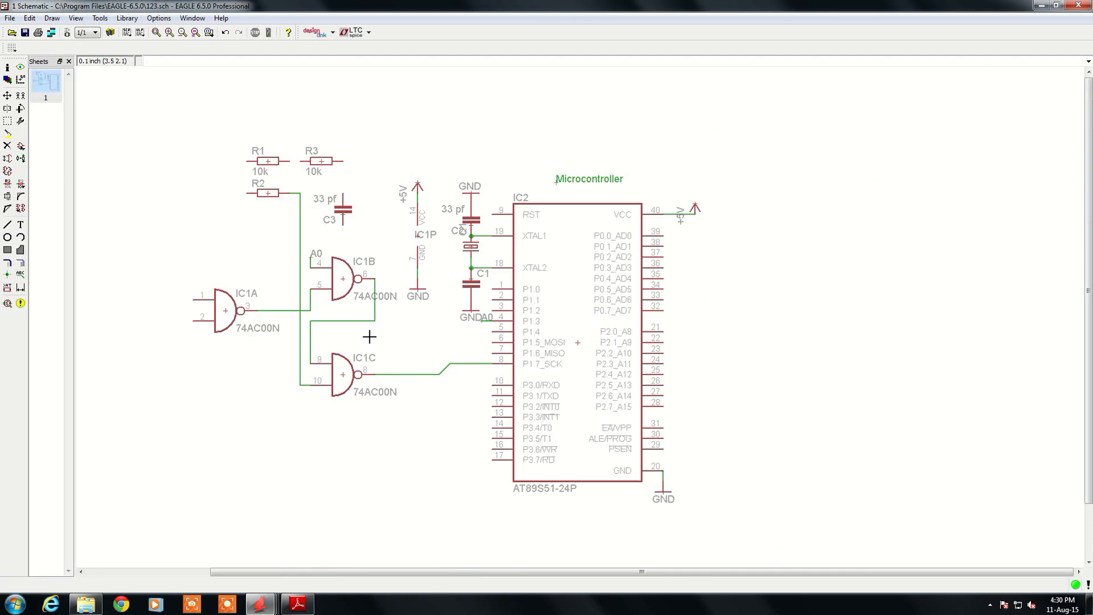
scroll(419, 279, up, 2)
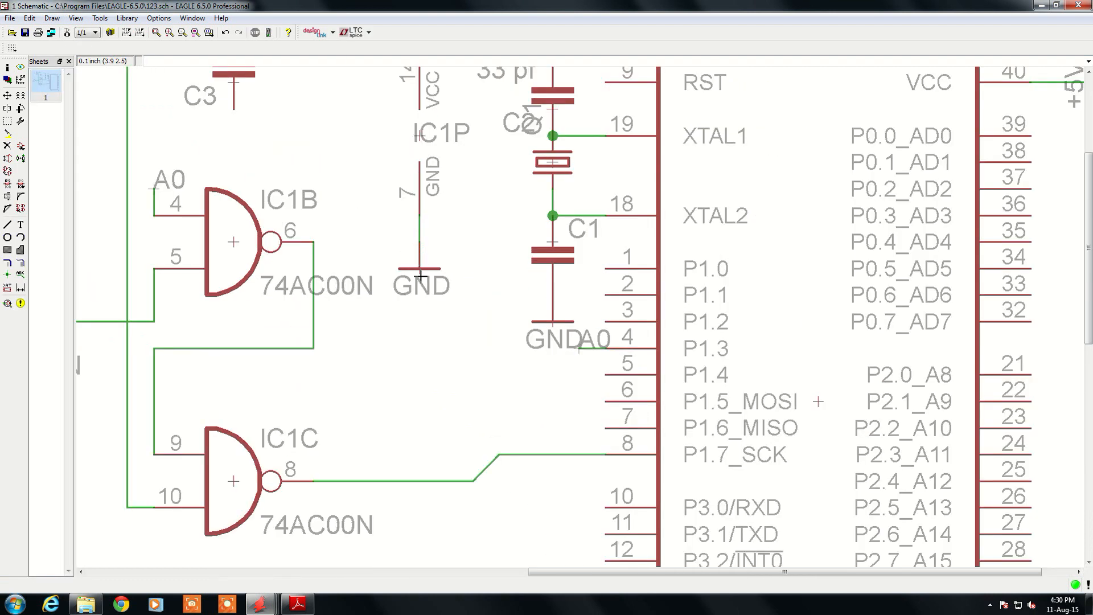
click(68, 33)
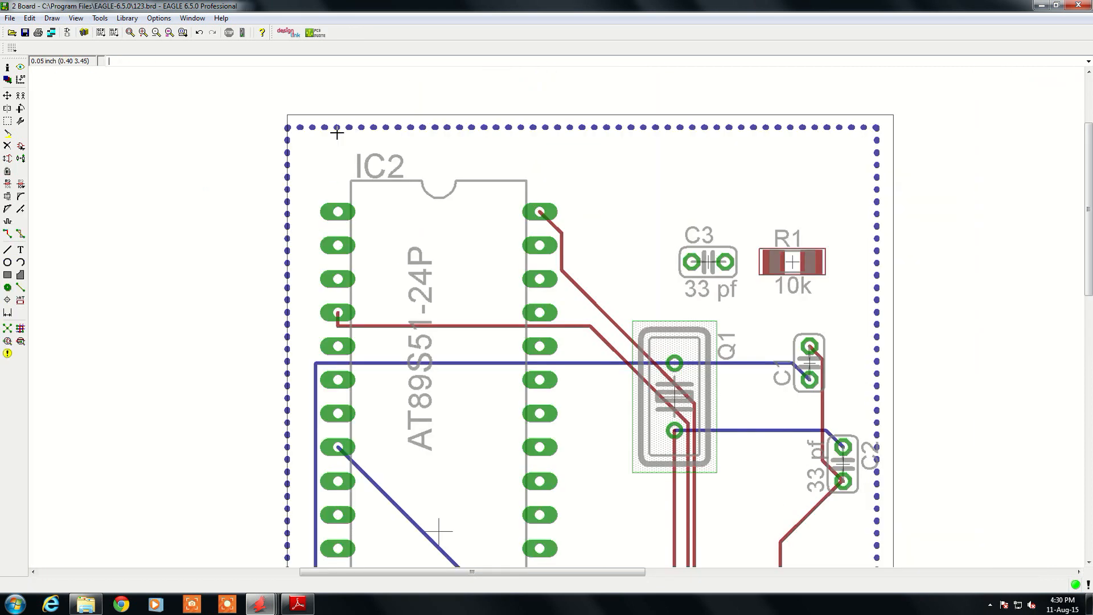
click(8, 184)
click(349, 127)
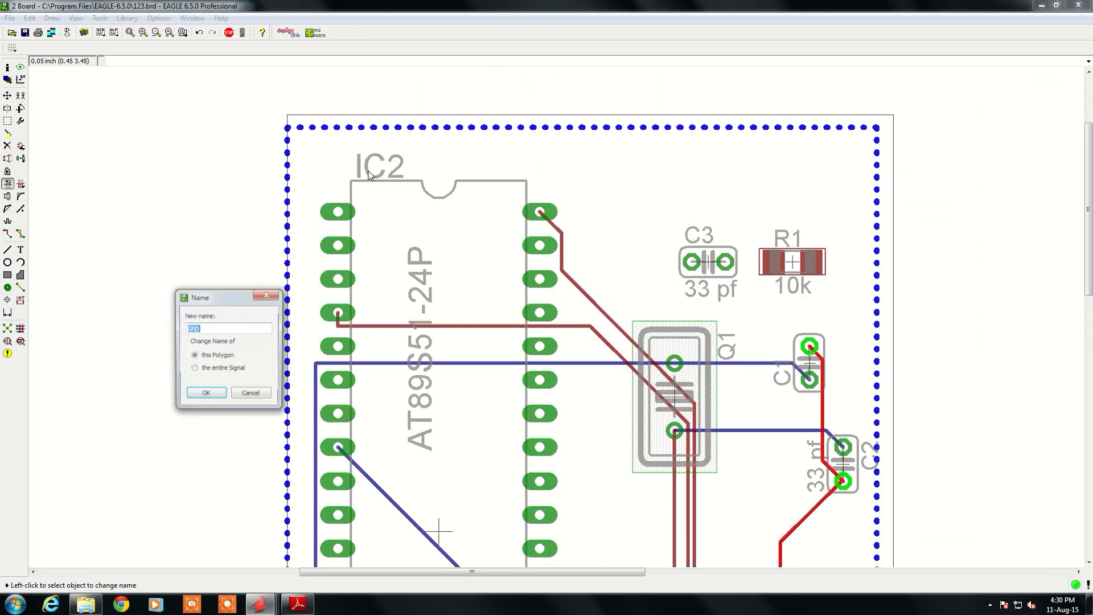
click(267, 294)
Run Ratsnest to fill the Bottom-layer GND polygon with copper.
scroll(467, 145, down, 3)
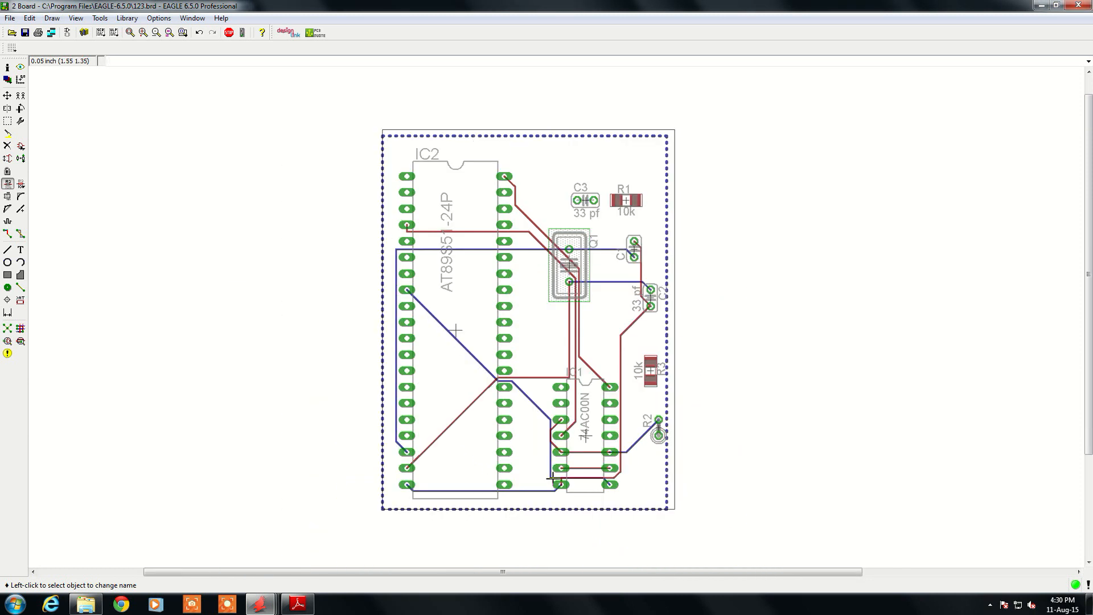
click(7, 333)
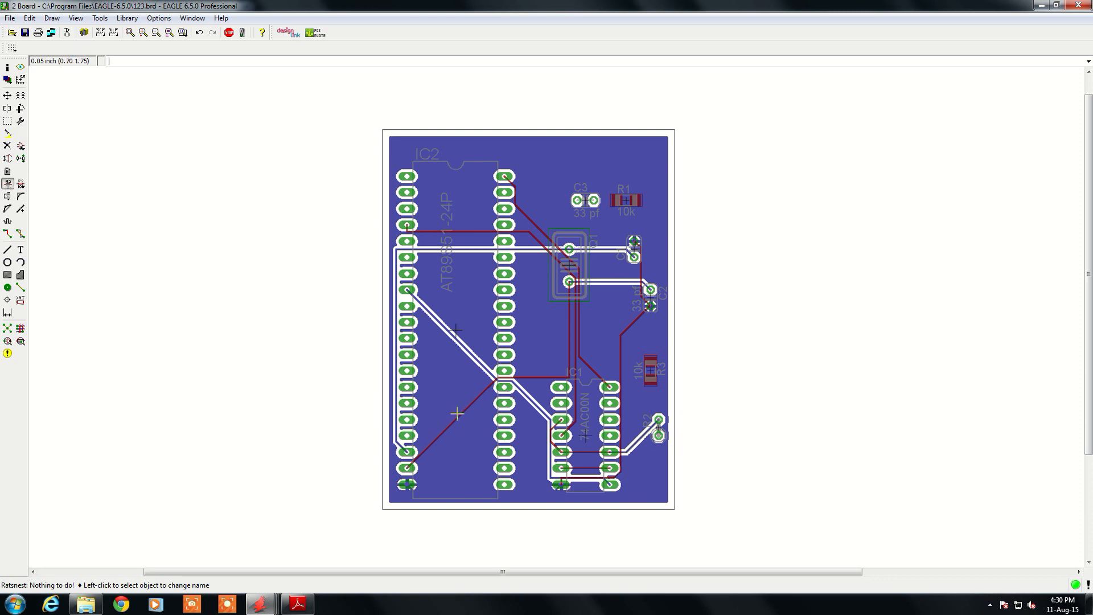
scroll(410, 456, up, 3)
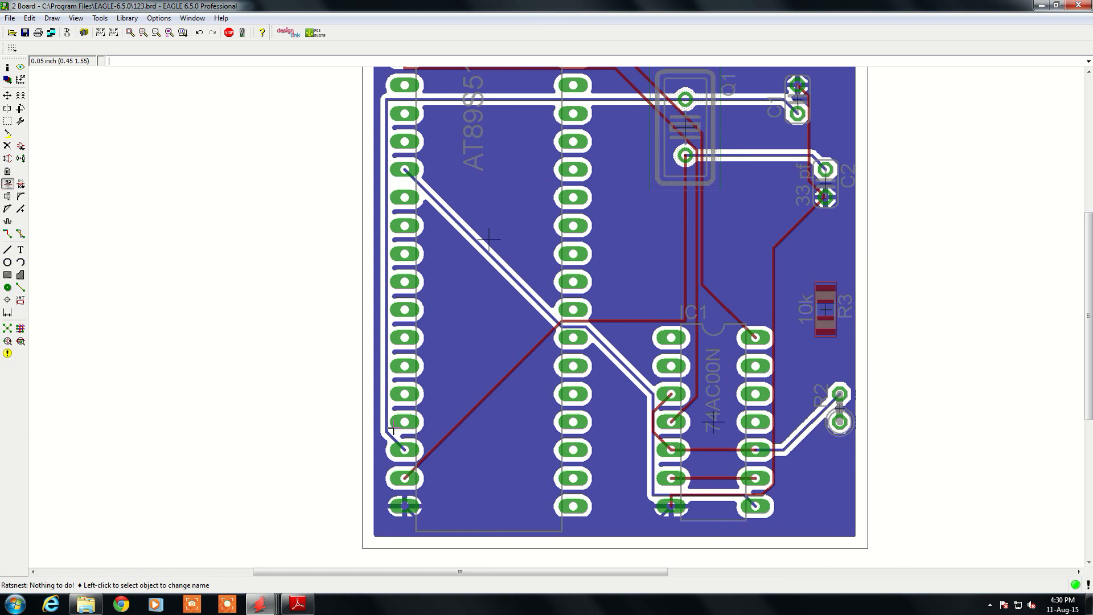
scroll(465, 384, down, 2)
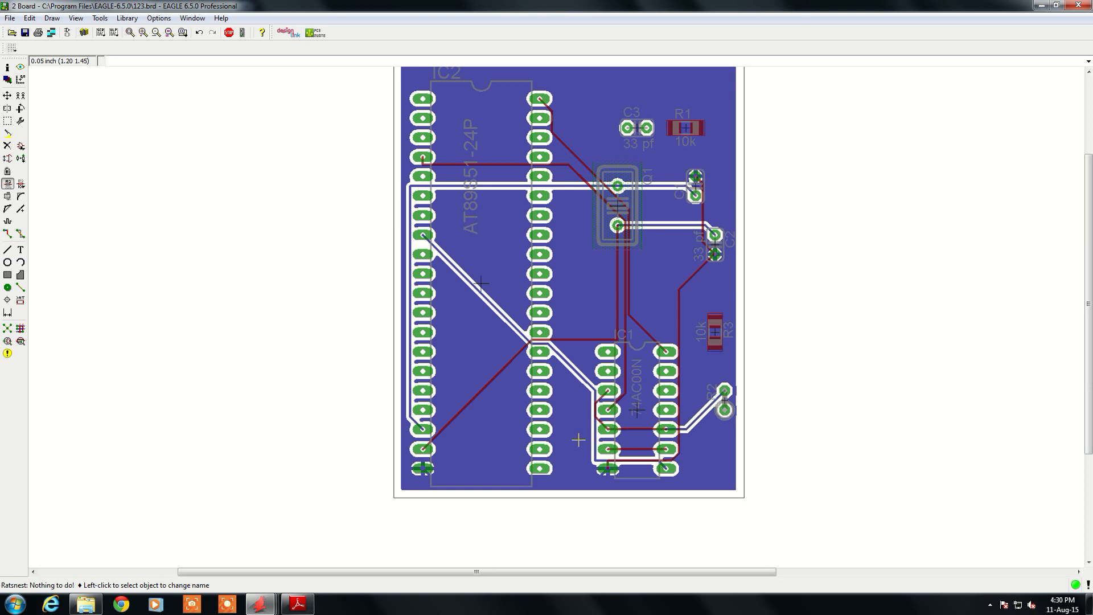
Highlight the signal of IC2's ground pad with Show and examine how the Bottom-layer copper connects to it.
scroll(422, 479, up, 2)
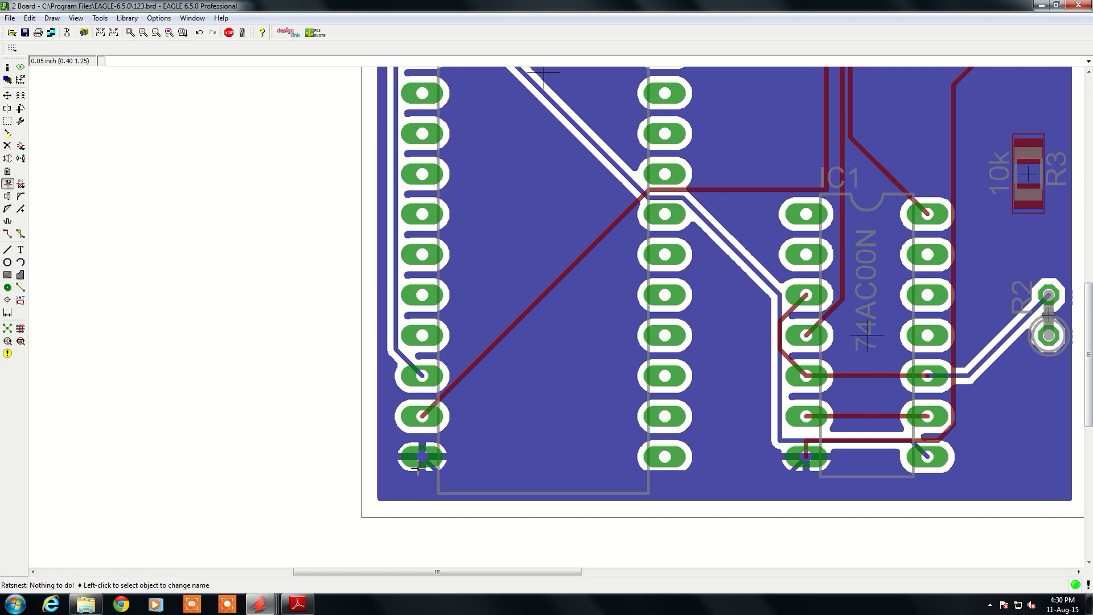
scroll(413, 473, up, 3)
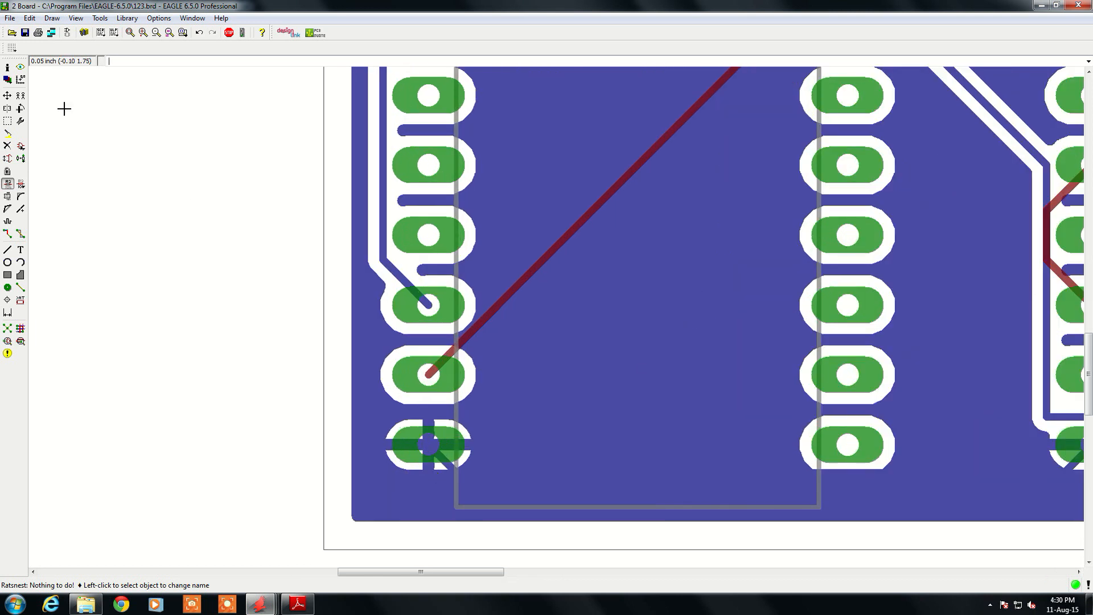
click(20, 67)
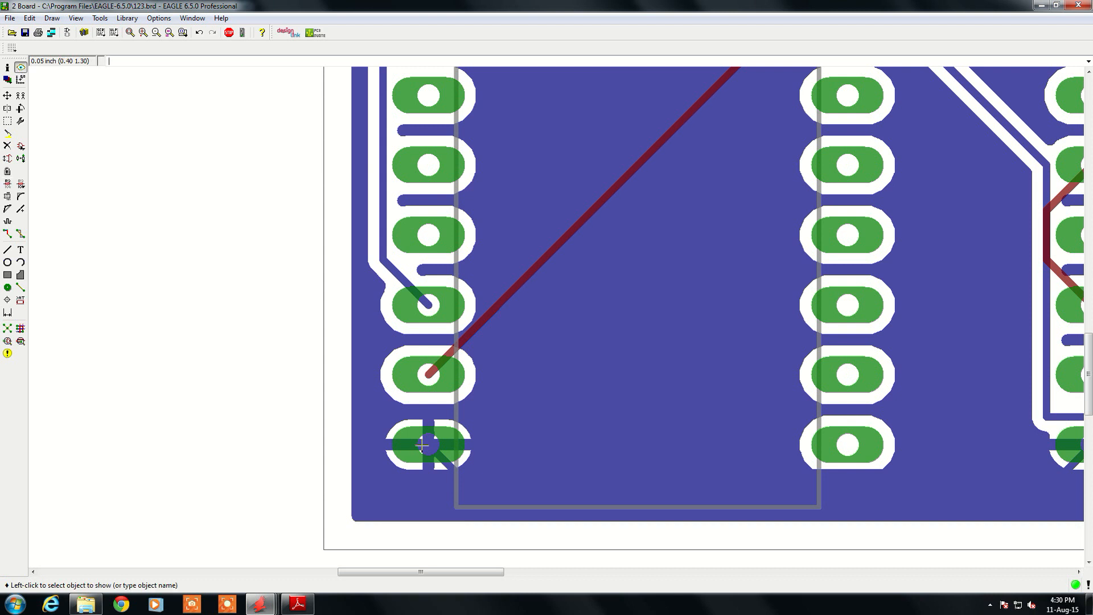
click(422, 446)
scroll(422, 446, down, 4)
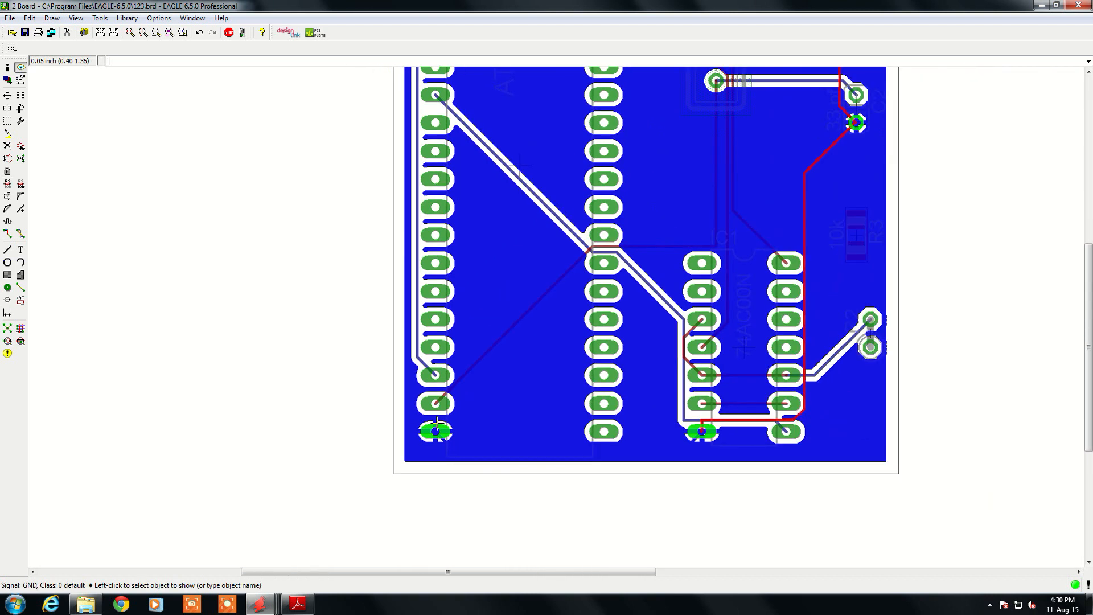
scroll(437, 423, down, 2)
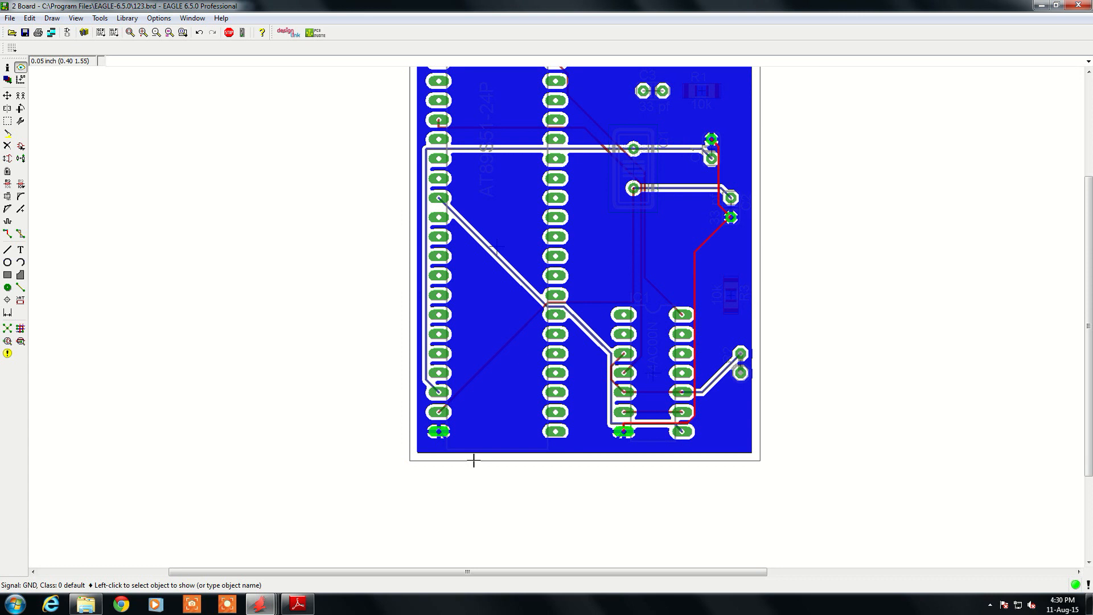
scroll(524, 432, down, 1)
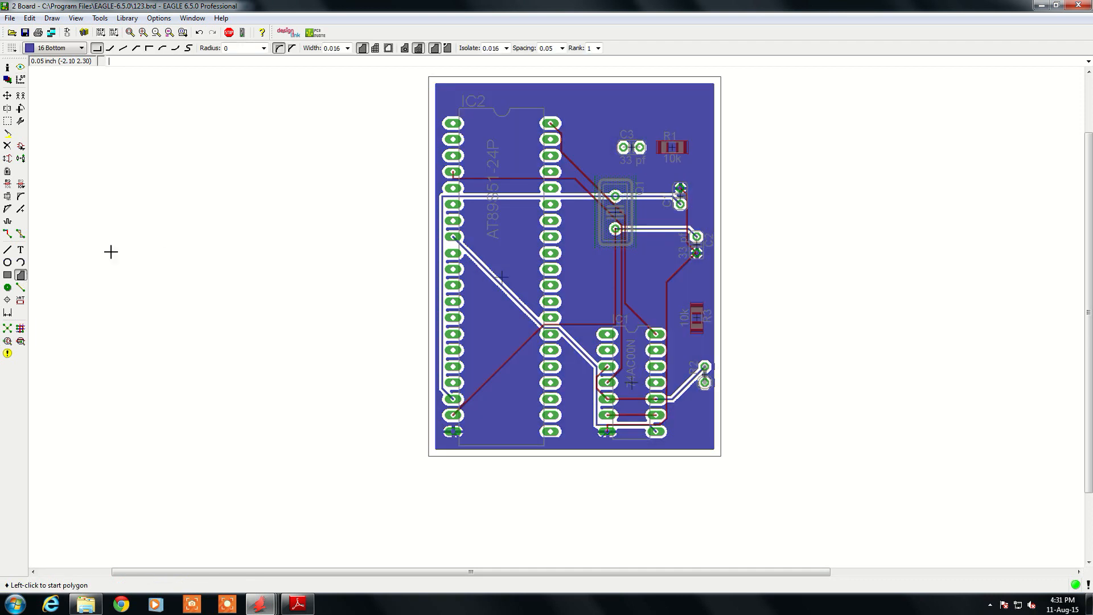
Draw a closed rectangular polygon on the Top layer just inside the board outline, over the edges of the Bottom copper.
click(82, 49)
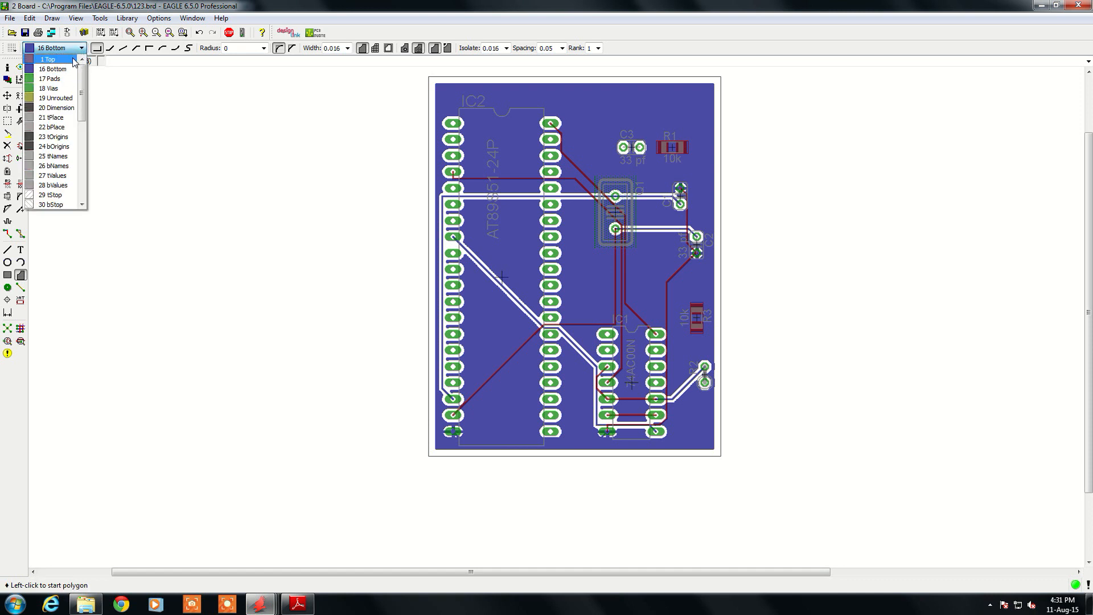
click(48, 60)
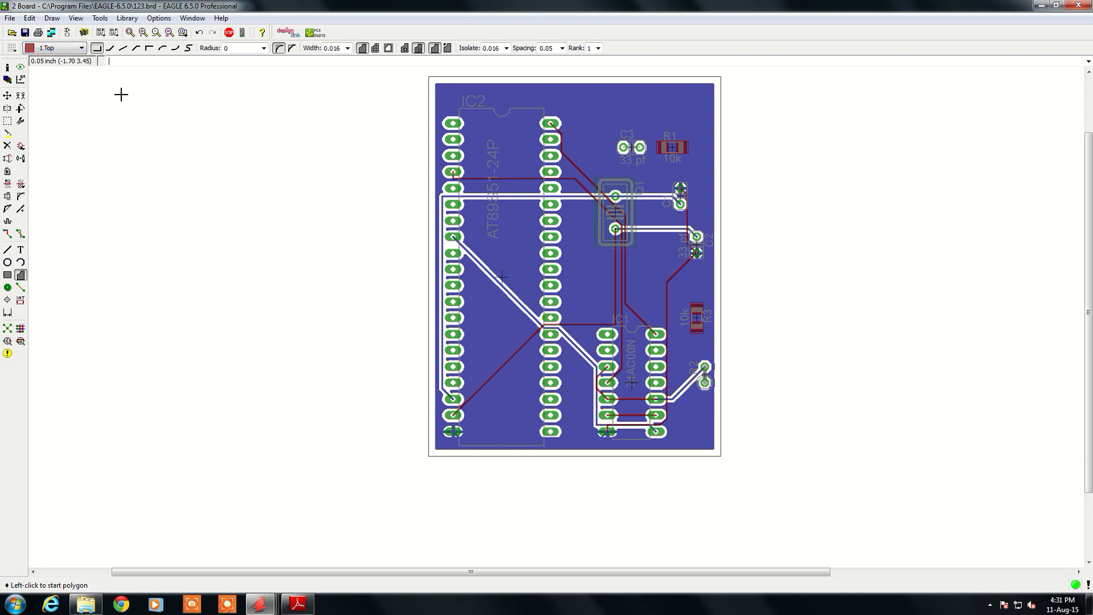
click(437, 83)
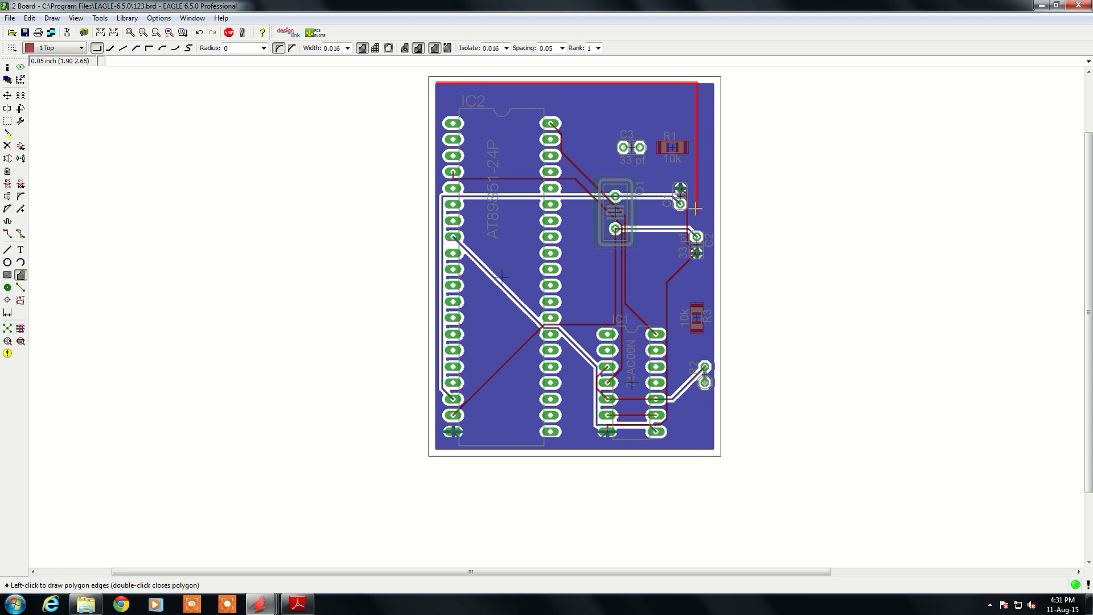
click(714, 448)
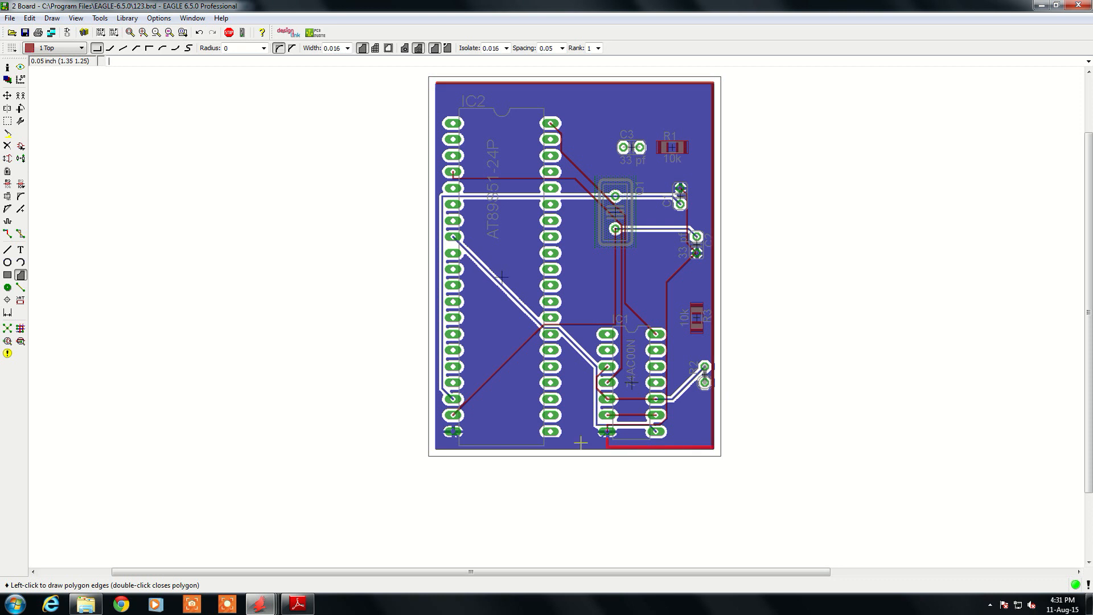
scroll(434, 83, up, 2)
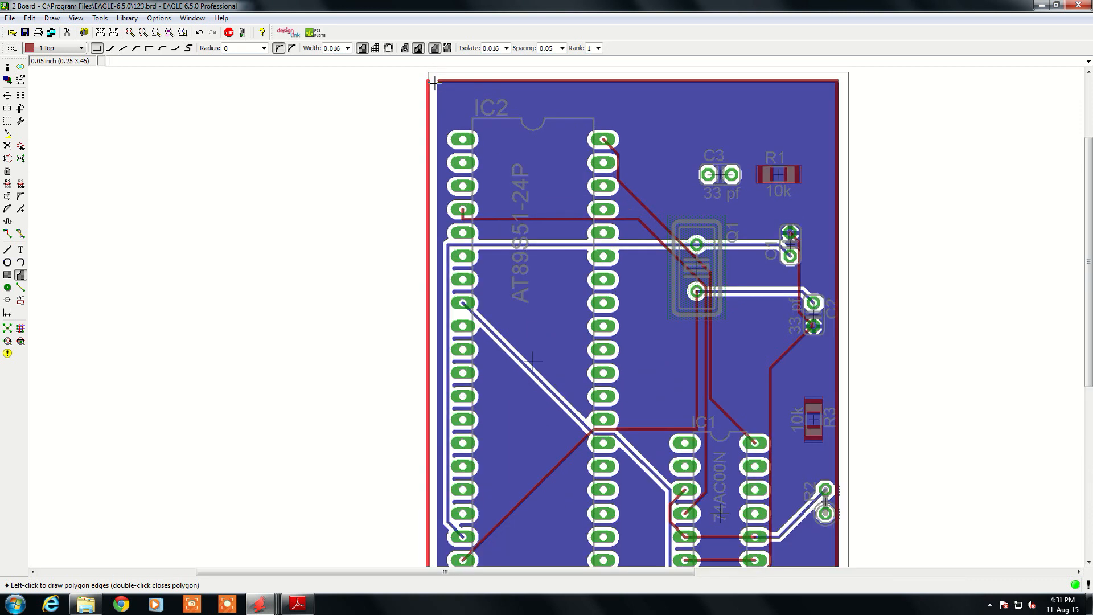
scroll(435, 83, up, 3)
double_click(436, 85)
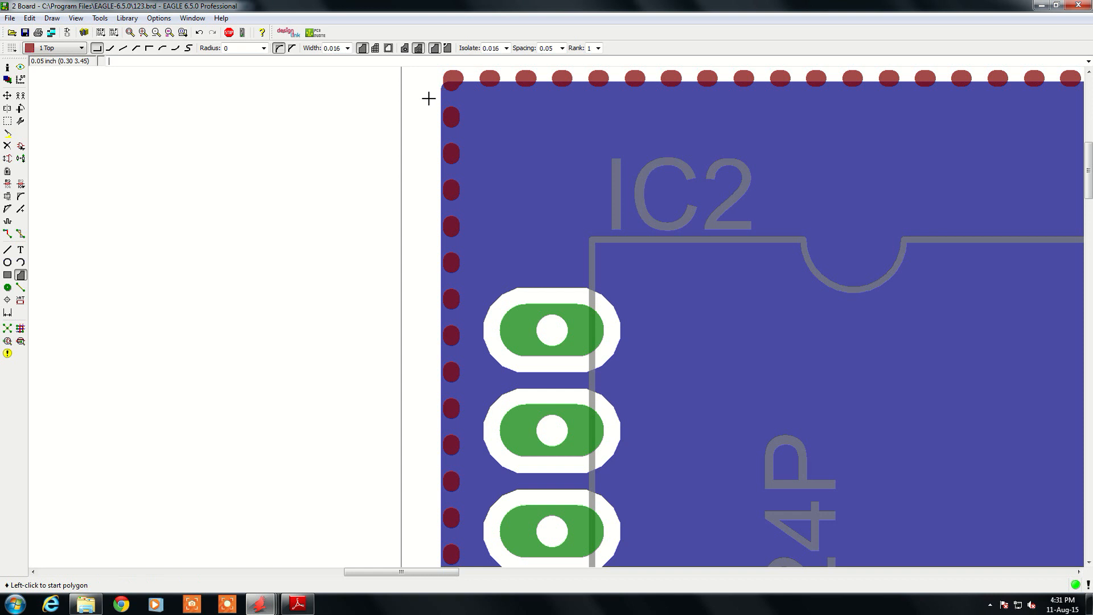
Rename the Top-layer polygon around the board to GND, applying the name to this polygon only.
click(8, 184)
scroll(202, 228, down, 1)
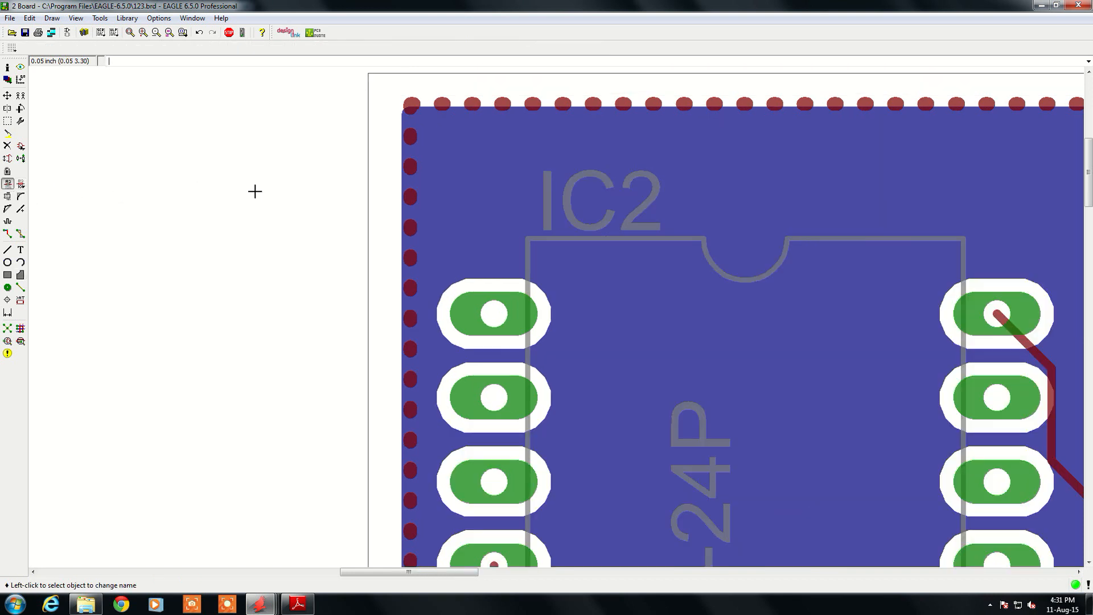
click(537, 100)
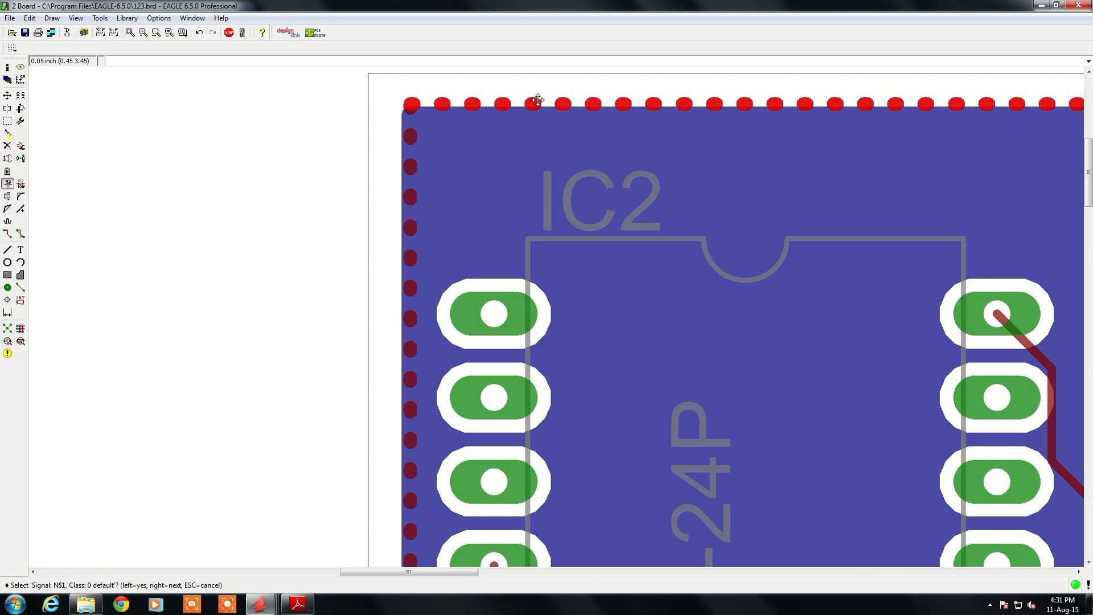
click(537, 100)
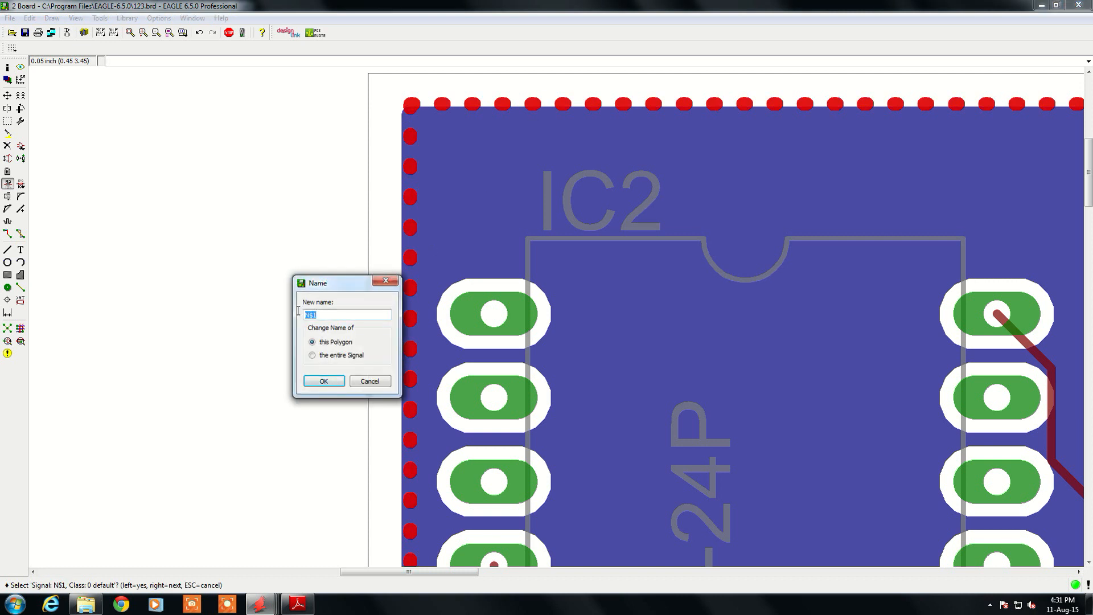
text(z)
key(BackSpace)
text(G)
click(323, 380)
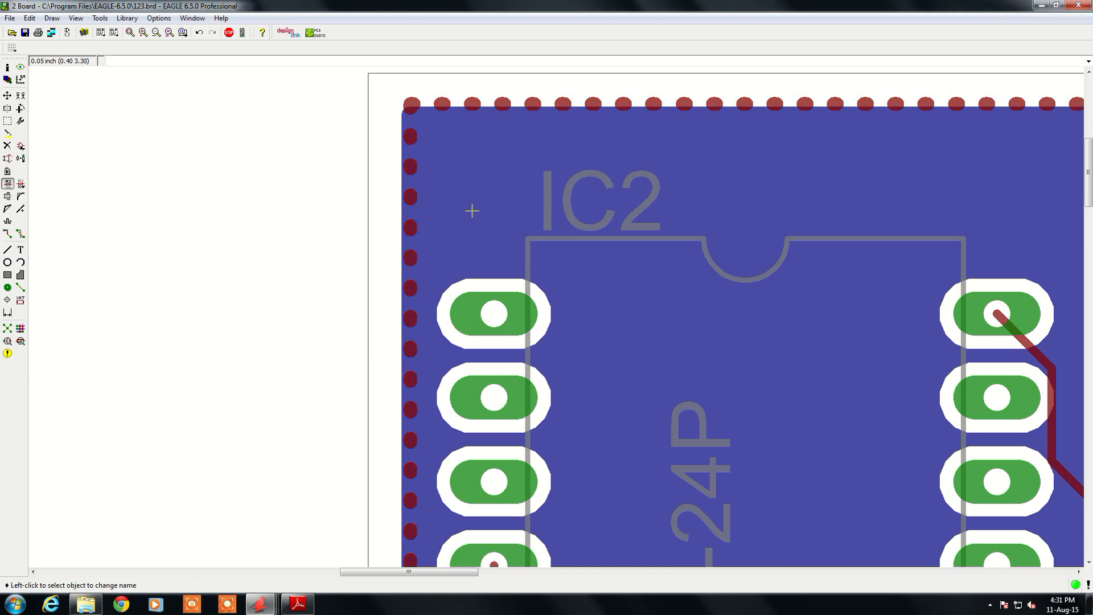
Run Ratsnest to fill the Top-layer polygon with copper and inspect the filled board.
click(7, 329)
scroll(491, 227, down, 5)
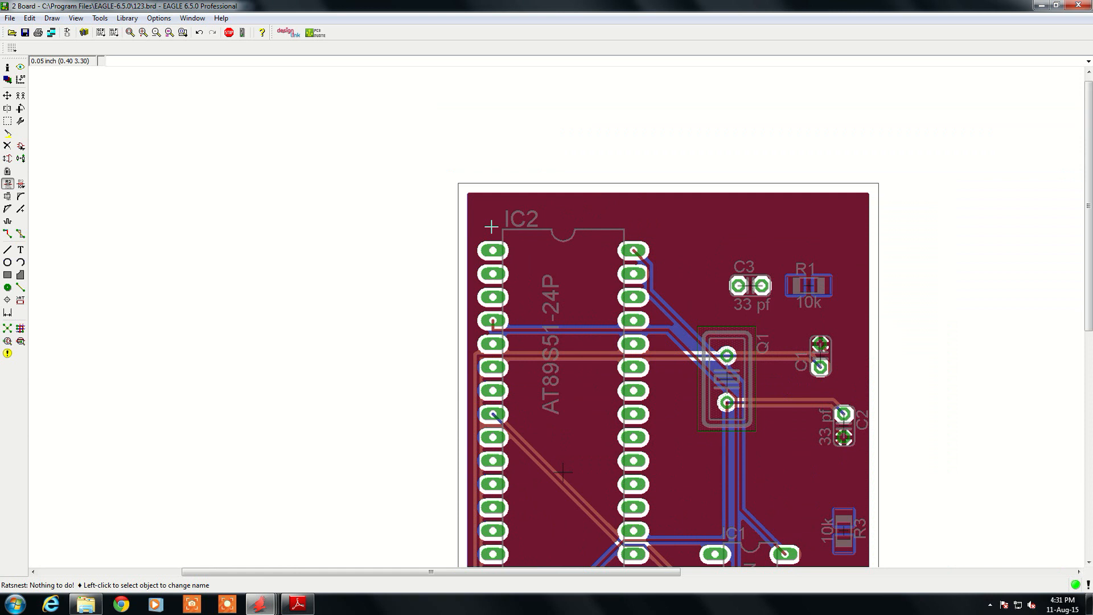
scroll(491, 227, down, 3)
scroll(563, 348, up, 3)
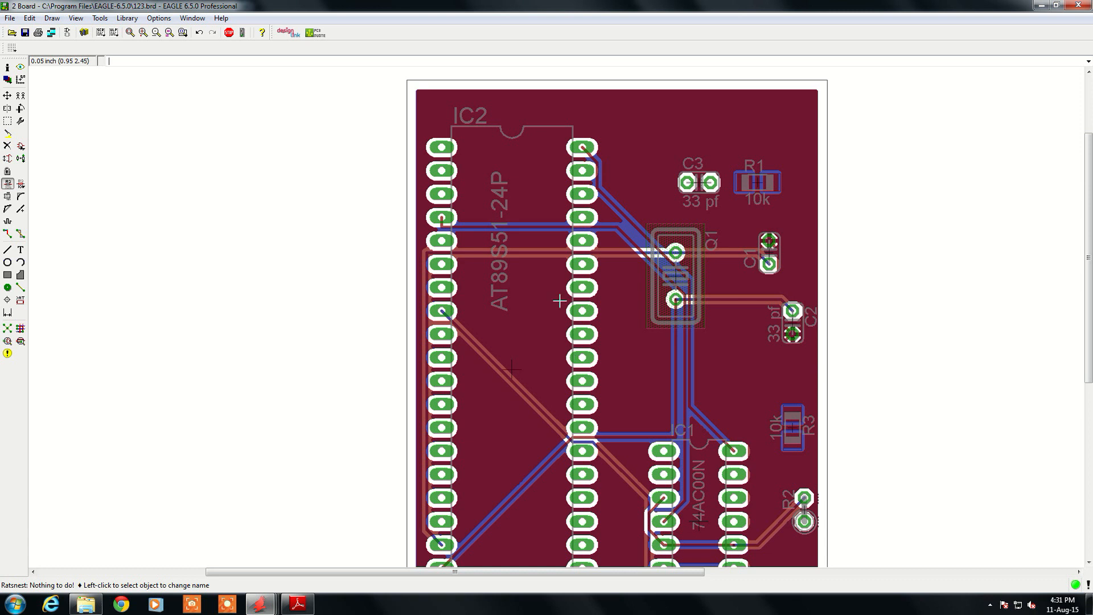
scroll(558, 293, down, 2)
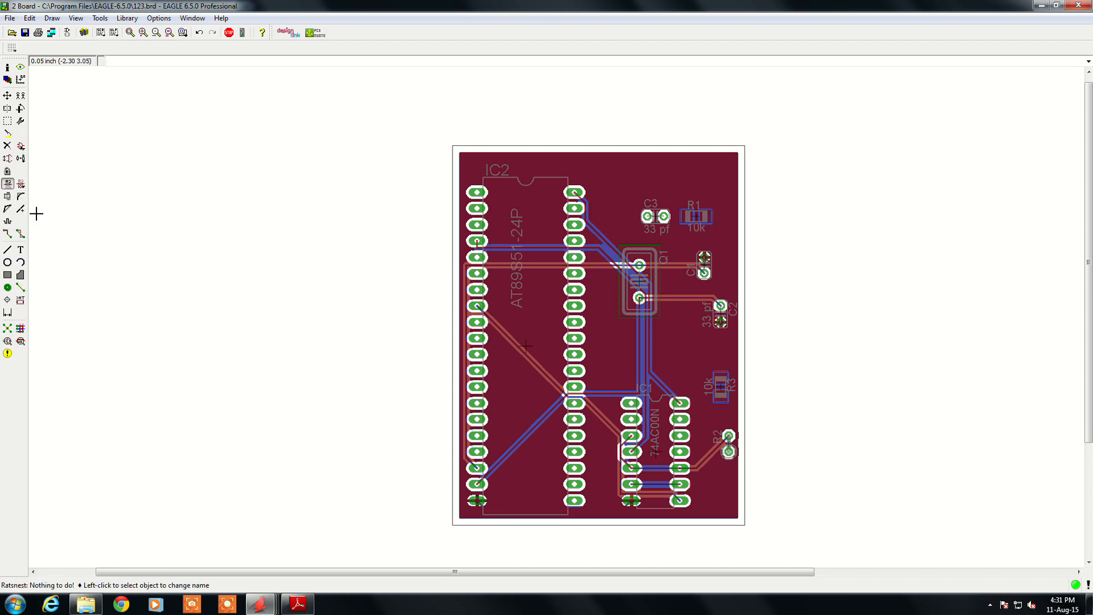
Place the text "Sensor Board" on the tValues layer inside the board's upper edge, between the IC2 name and C3.
click(20, 250)
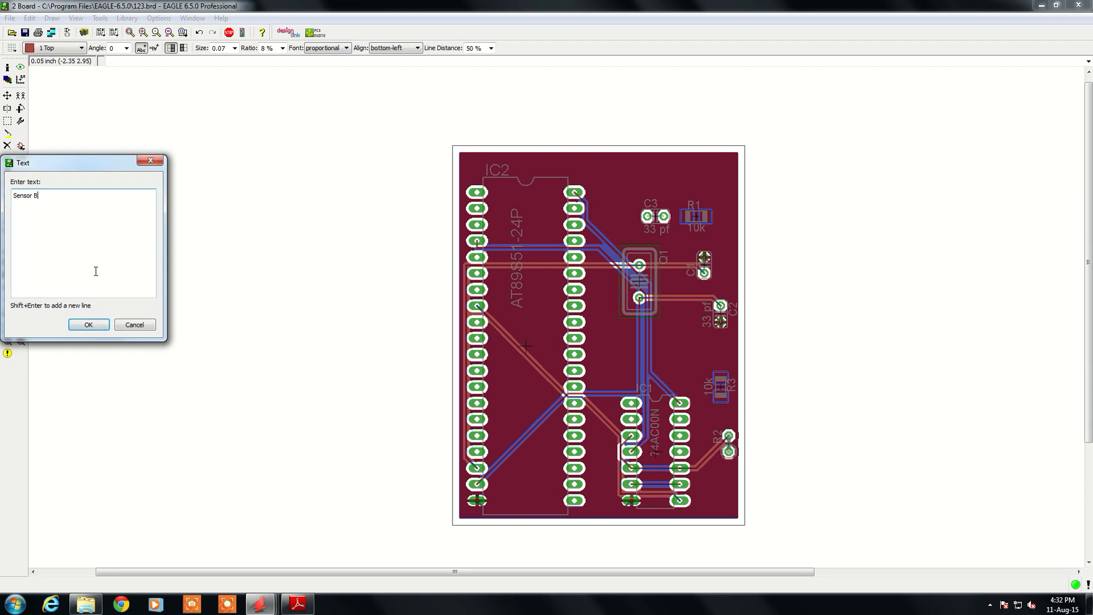
text(rd)
click(88, 325)
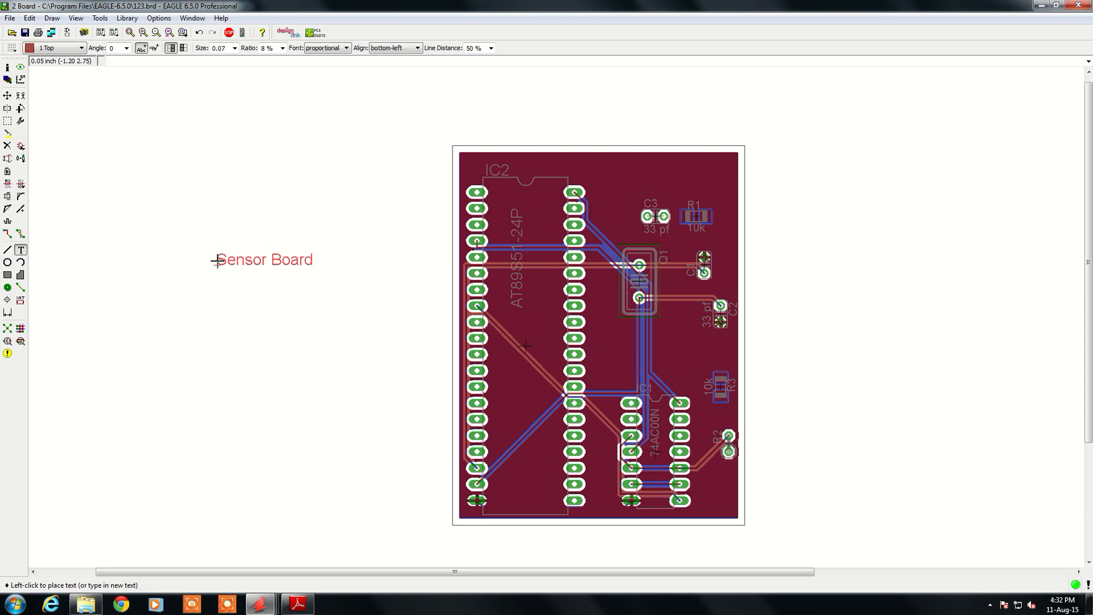
click(81, 48)
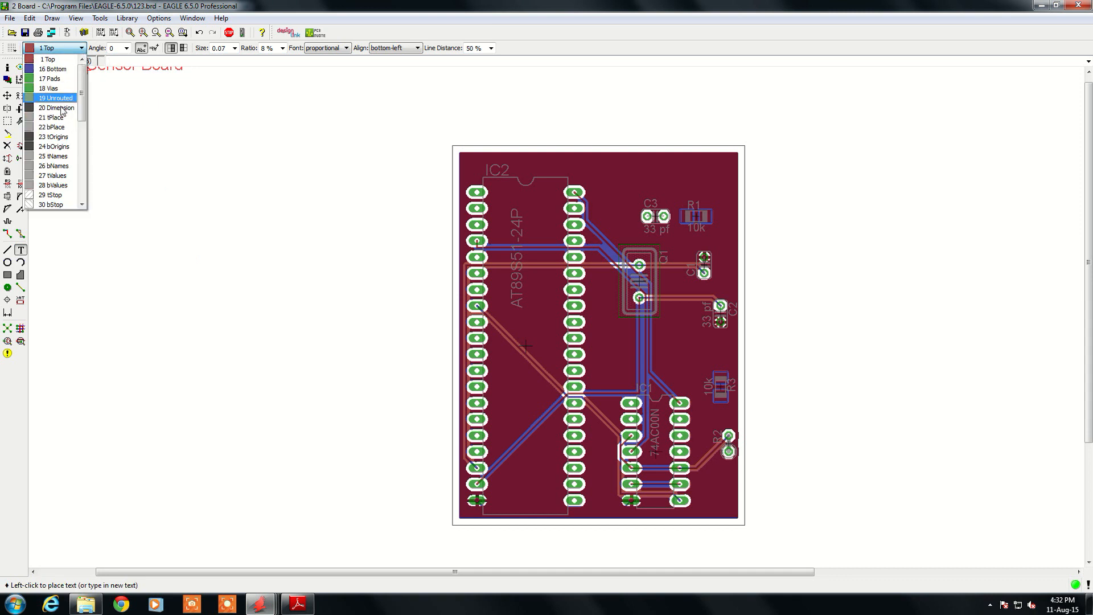
click(54, 176)
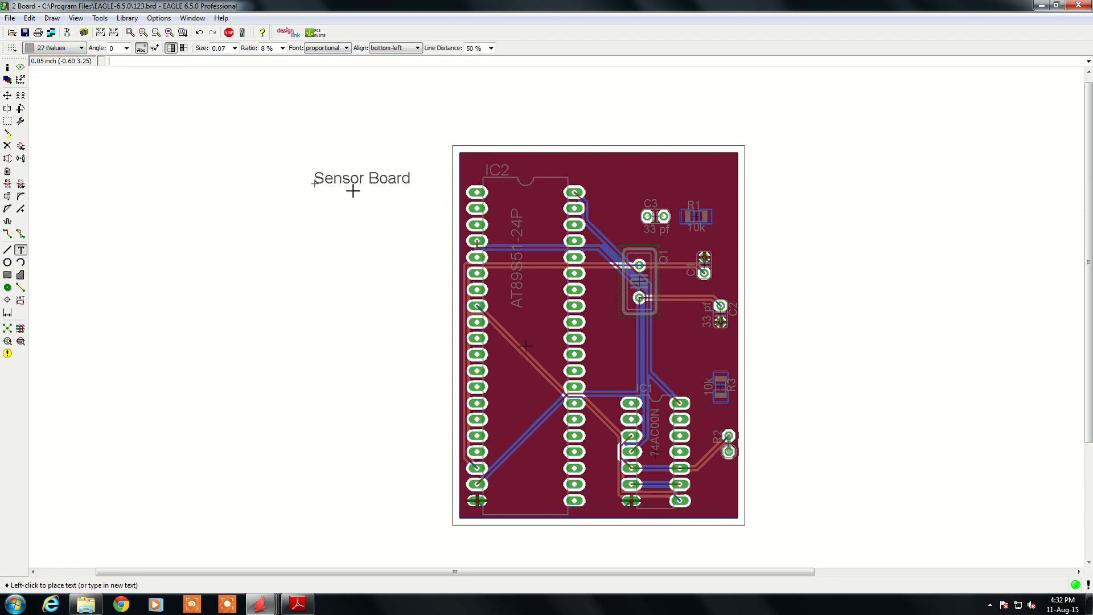
click(566, 168)
scroll(566, 169, up, 3)
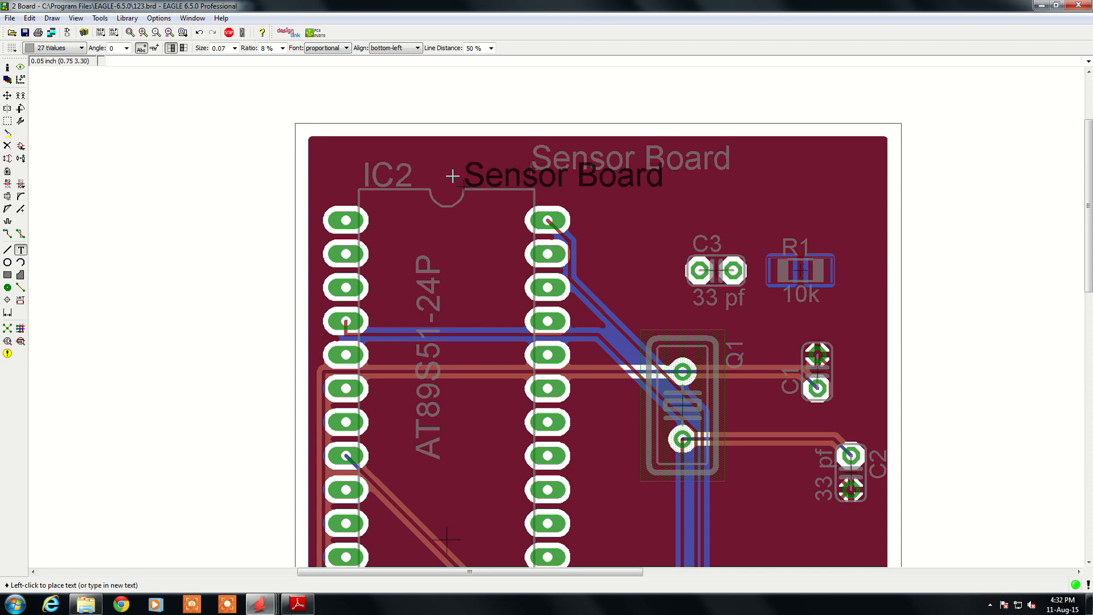
scroll(443, 170, down, 3)
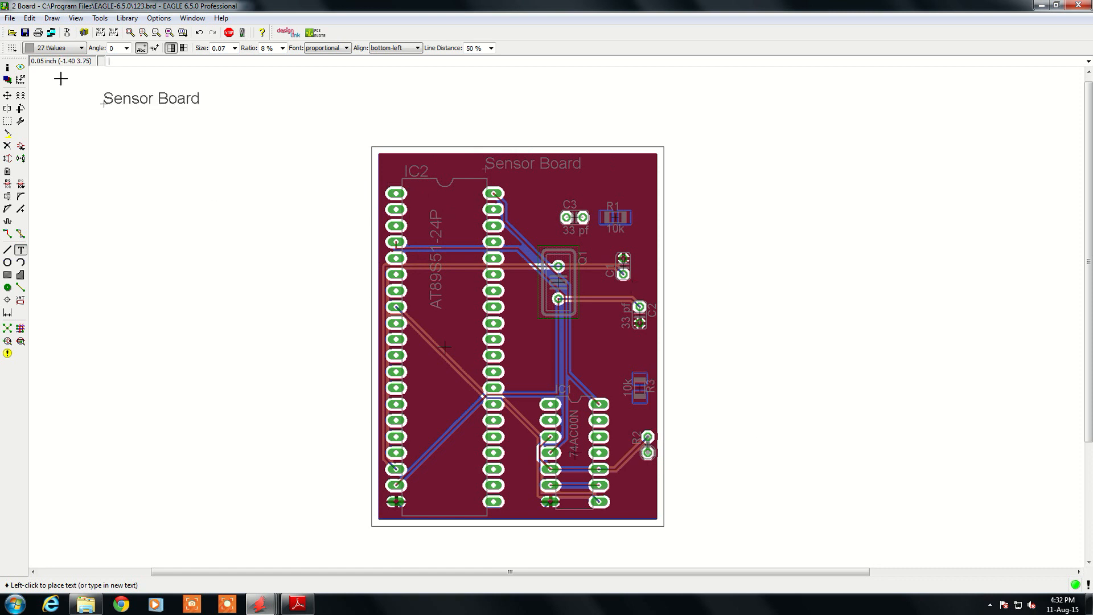
Hide the Top, Bottom, Pads and Vias layers to view only the component outlines and texts.
click(7, 79)
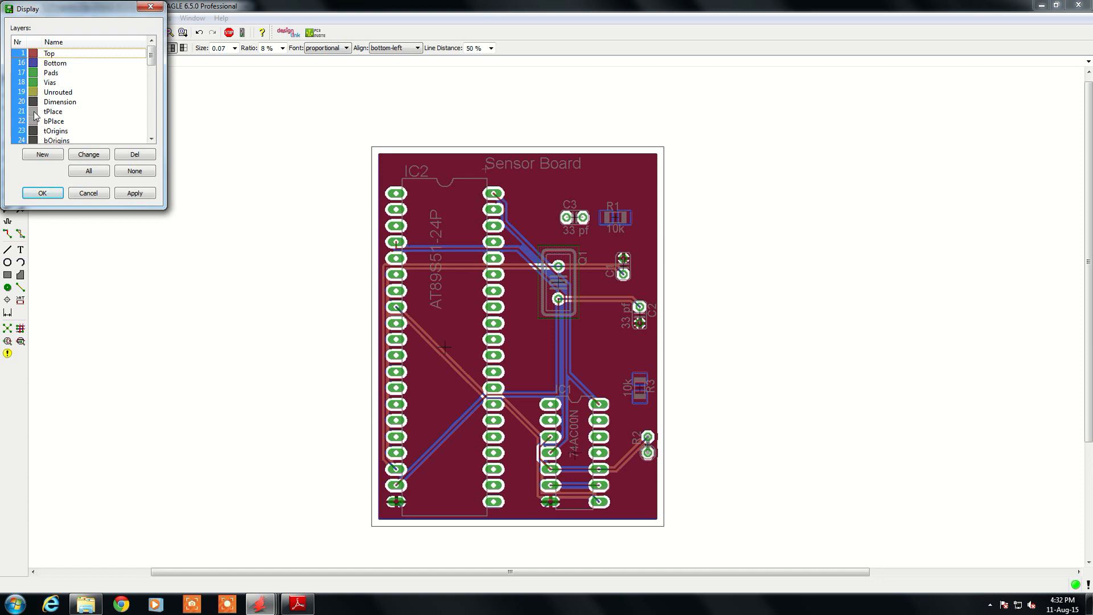
click(17, 54)
click(19, 63)
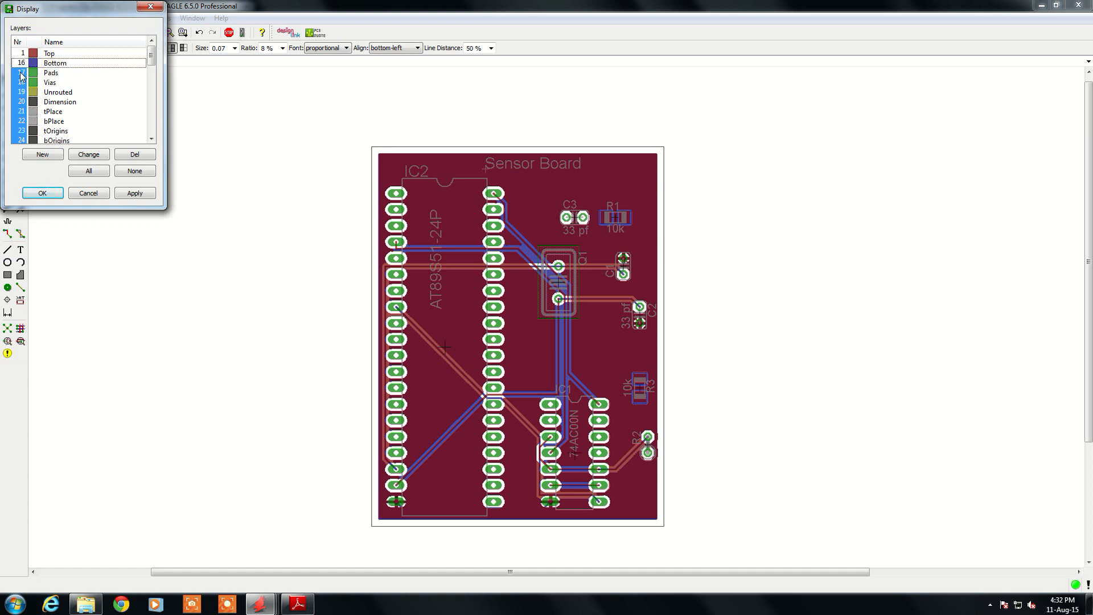
click(20, 73)
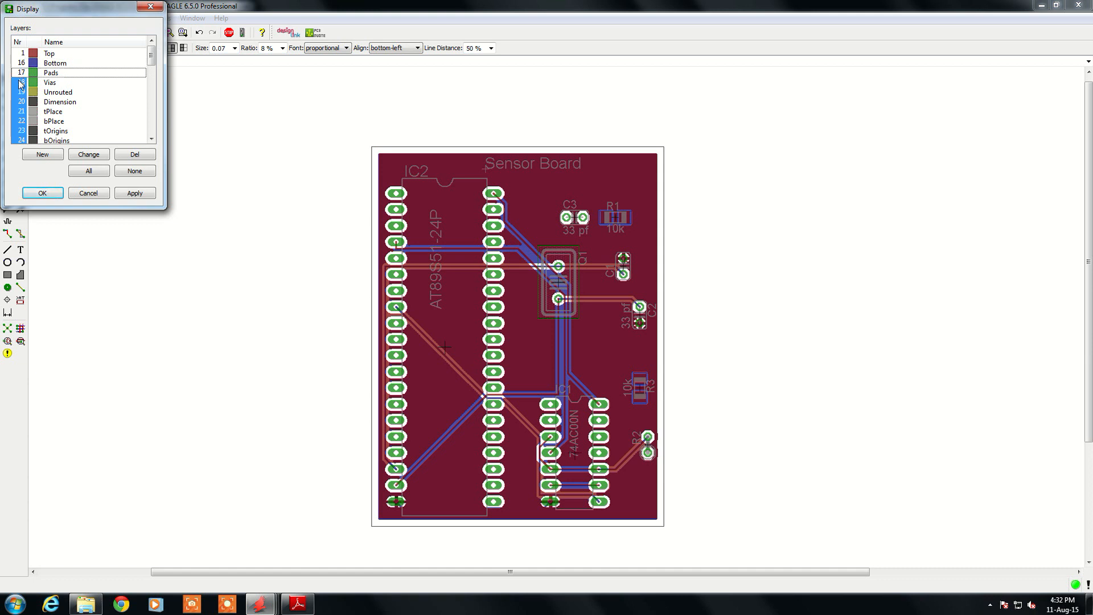
click(20, 83)
click(44, 193)
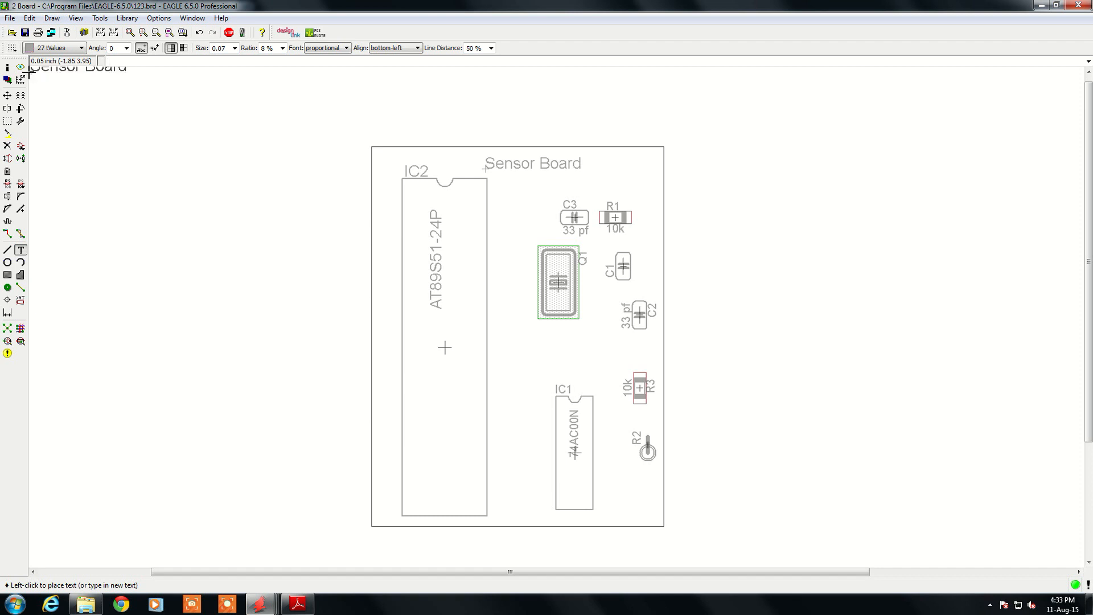
Show the Top, Bottom, Pads and Vias layers again.
click(8, 79)
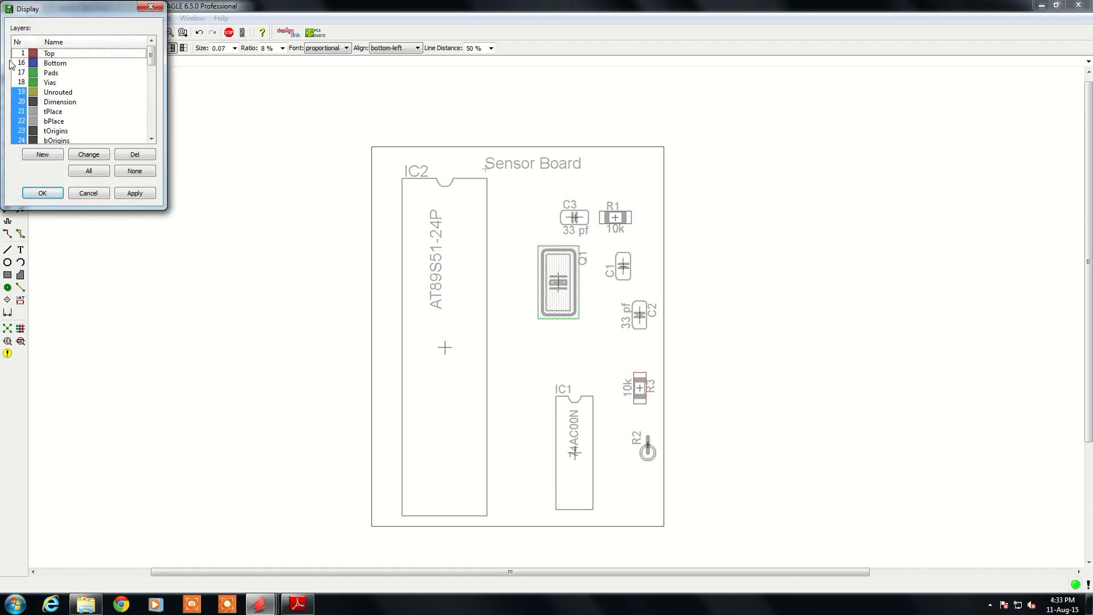
click(20, 53)
click(21, 63)
click(21, 72)
click(20, 82)
click(42, 193)
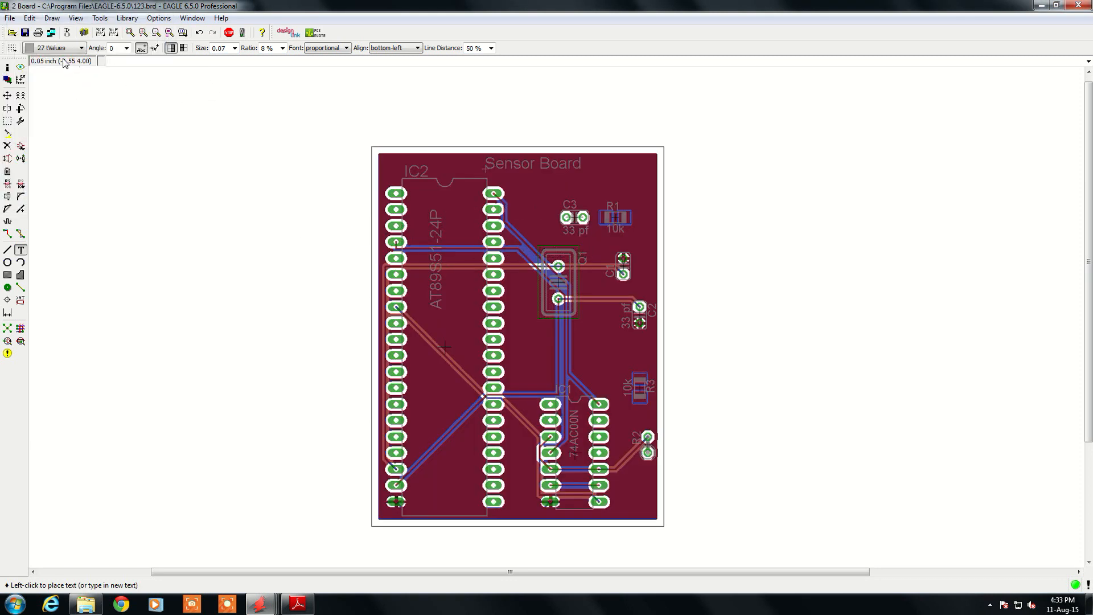
Save the board and generate its Gerber files by processing the gerb274x.cam job in the CAM Processor.
click(25, 33)
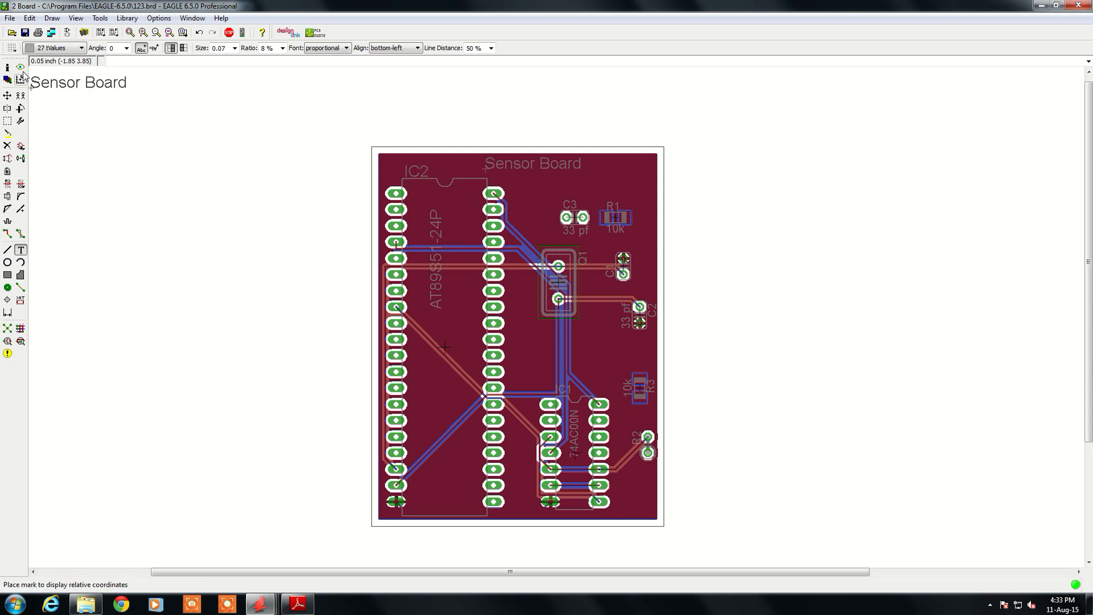
click(10, 19)
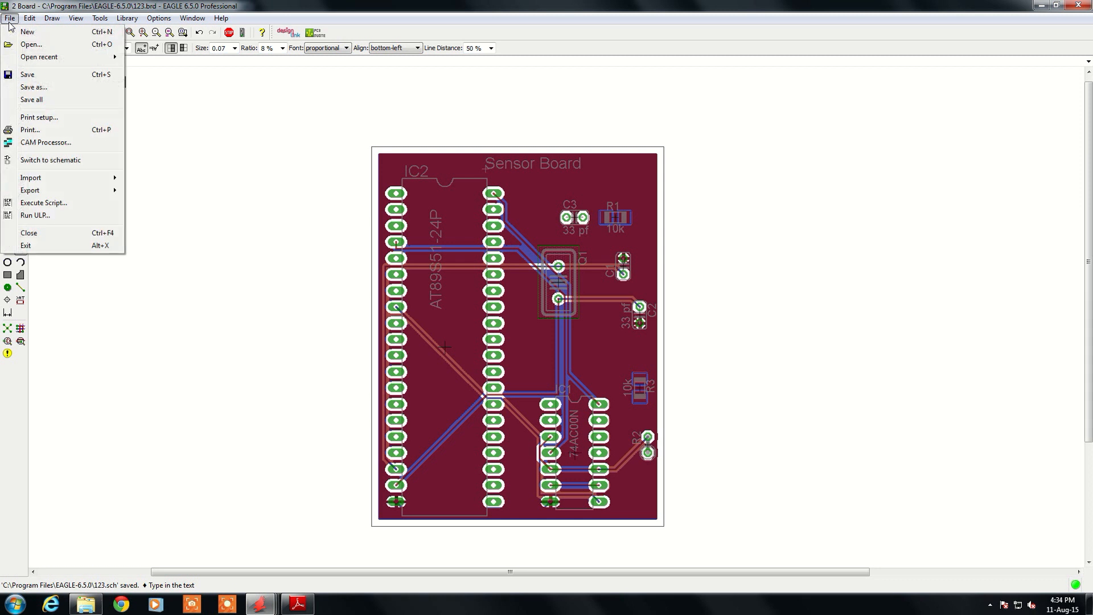
click(65, 148)
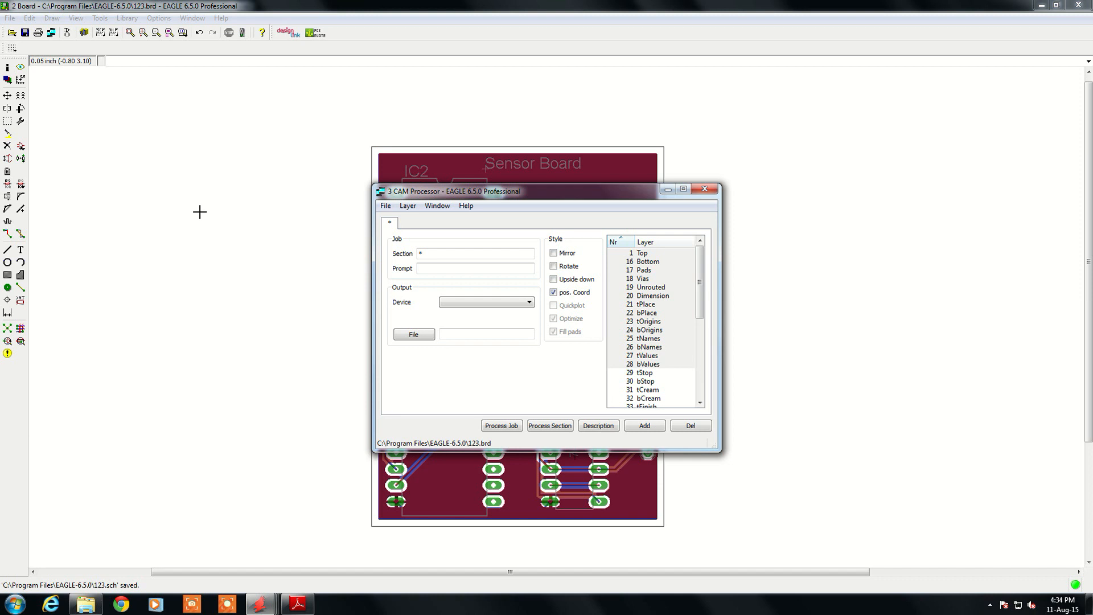
click(386, 207)
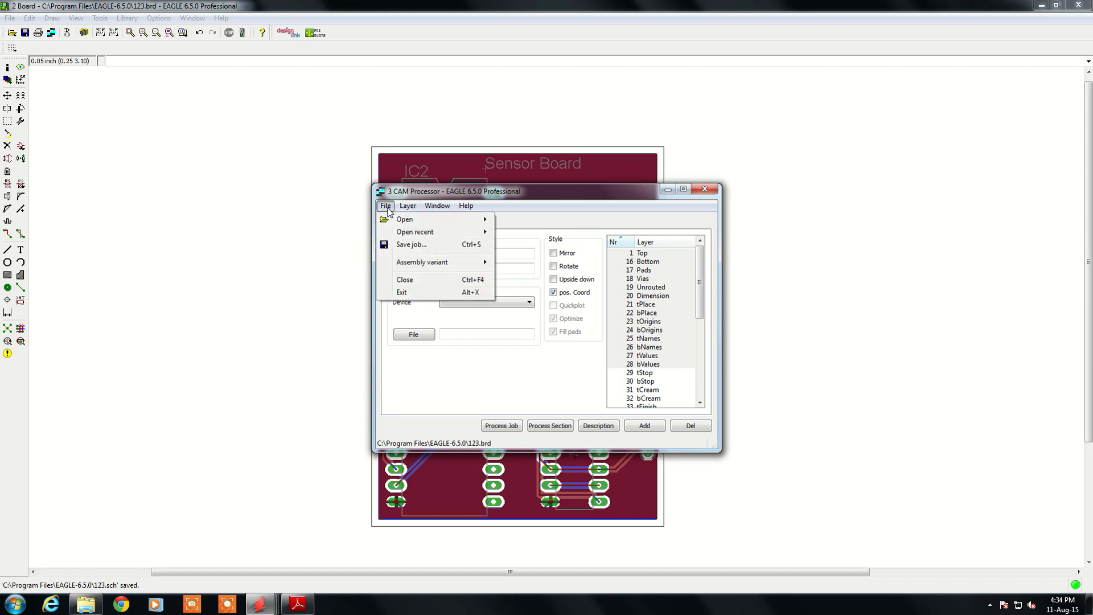
mouse_move(397, 223)
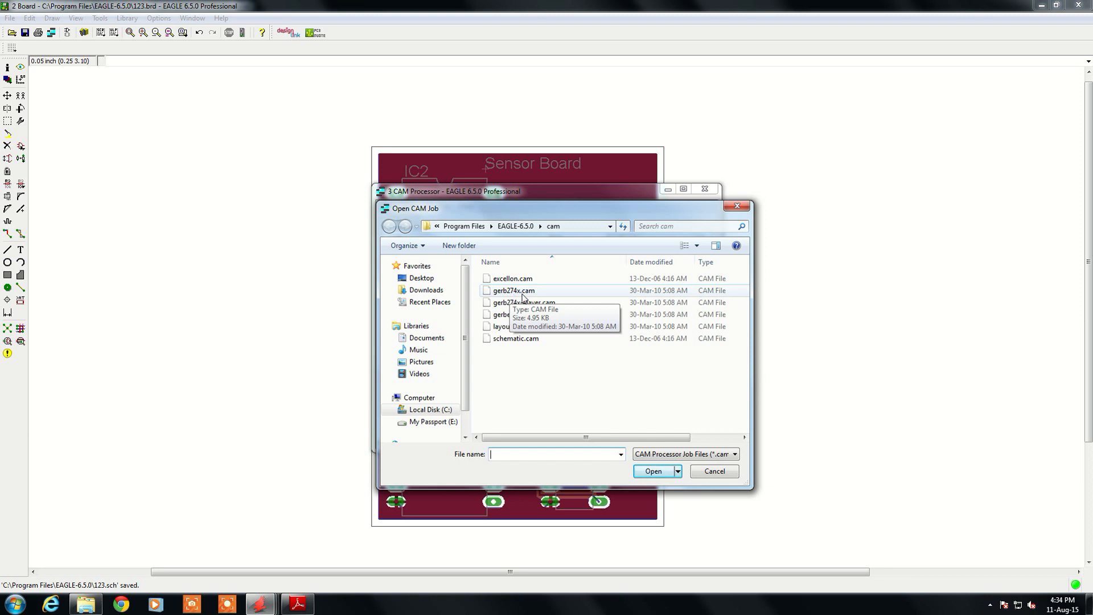
click(523, 295)
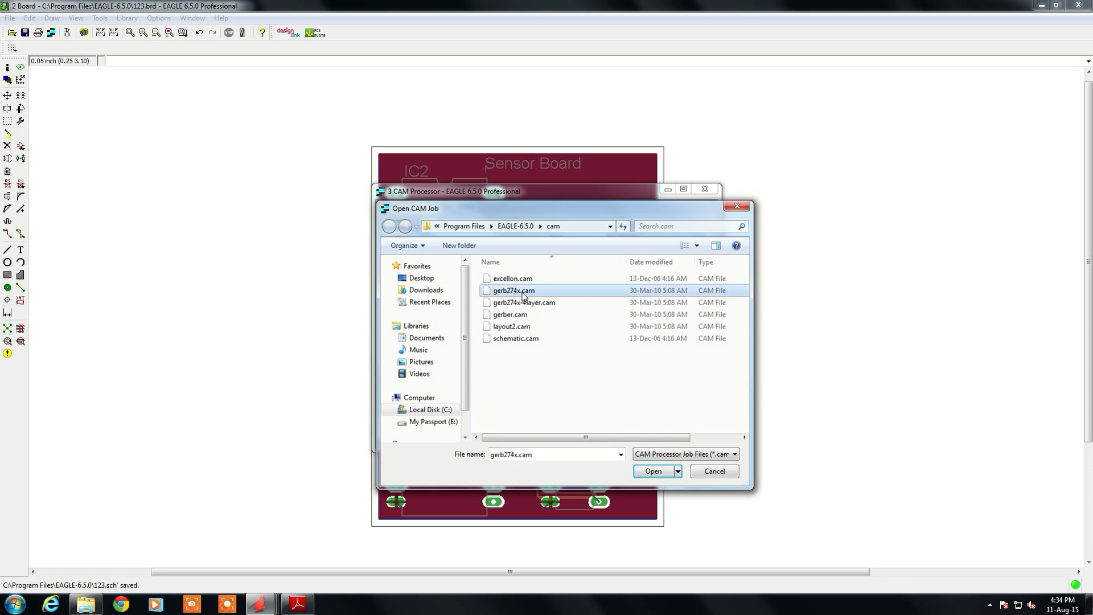
click(670, 470)
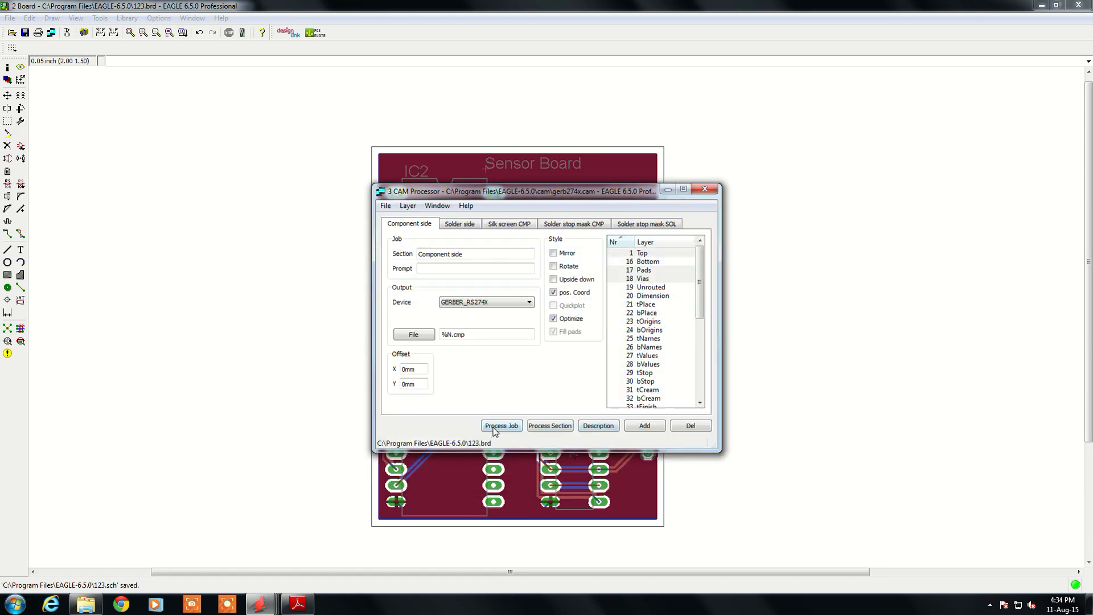
click(494, 428)
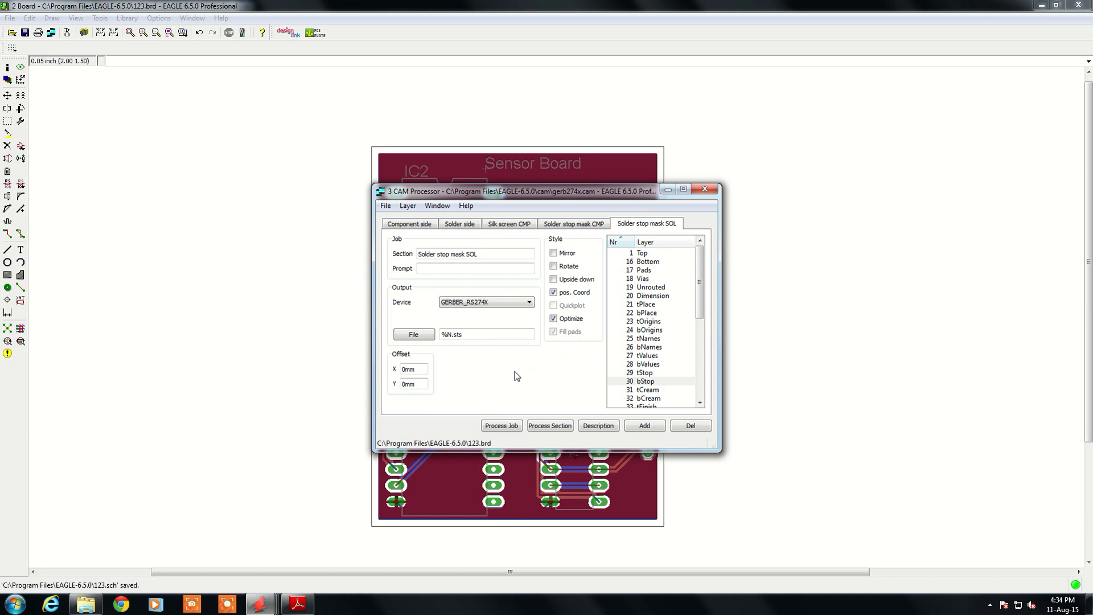
Generate the drill data by loading and processing the excellon.cam job, and close the CAM Processor.
click(386, 206)
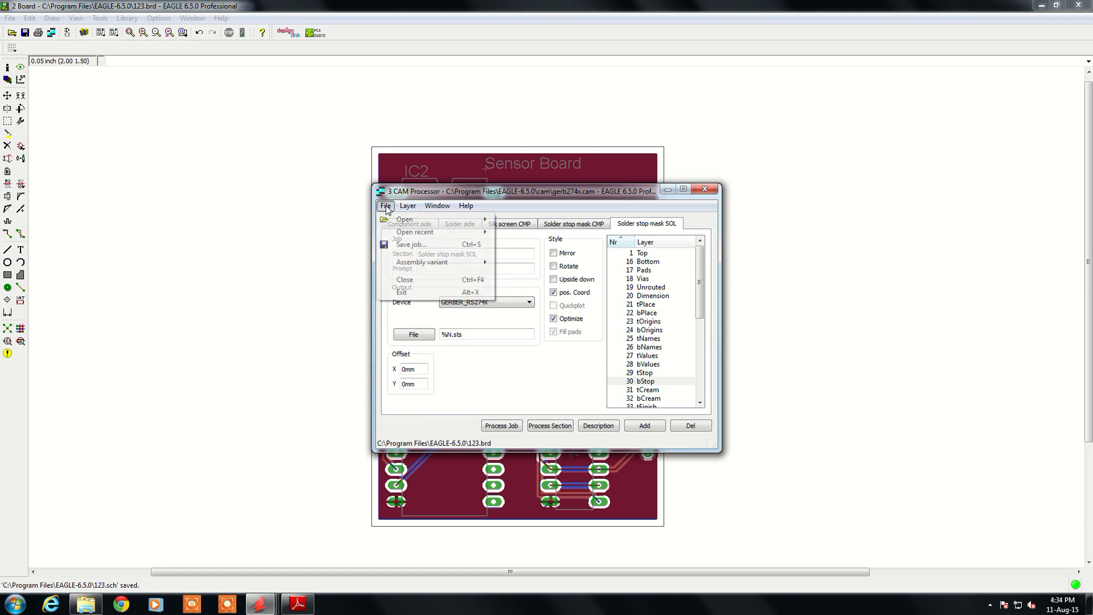
mouse_move(395, 221)
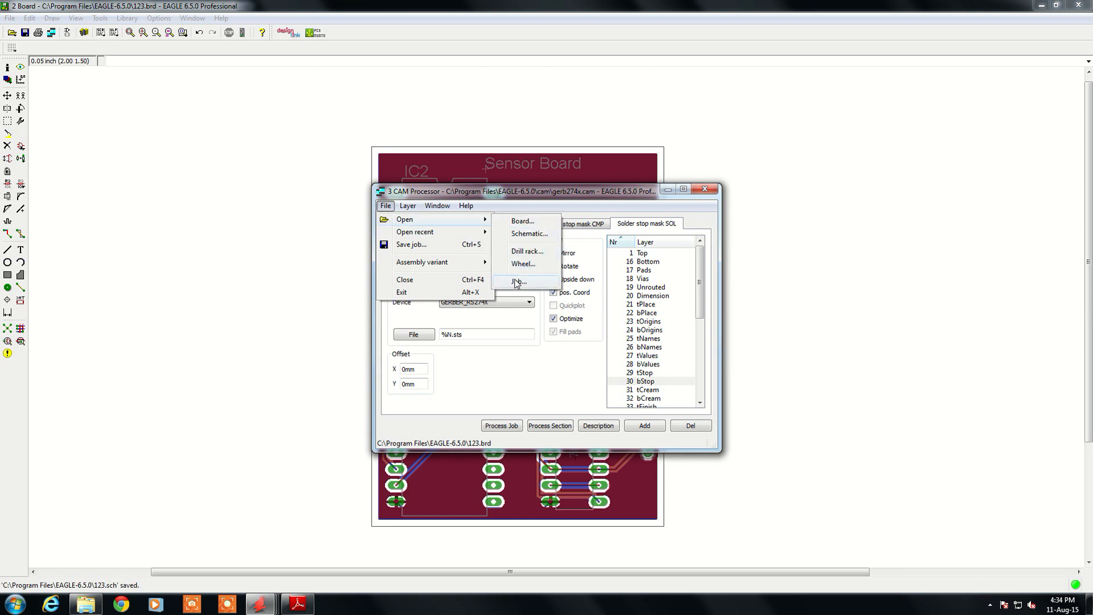
click(517, 281)
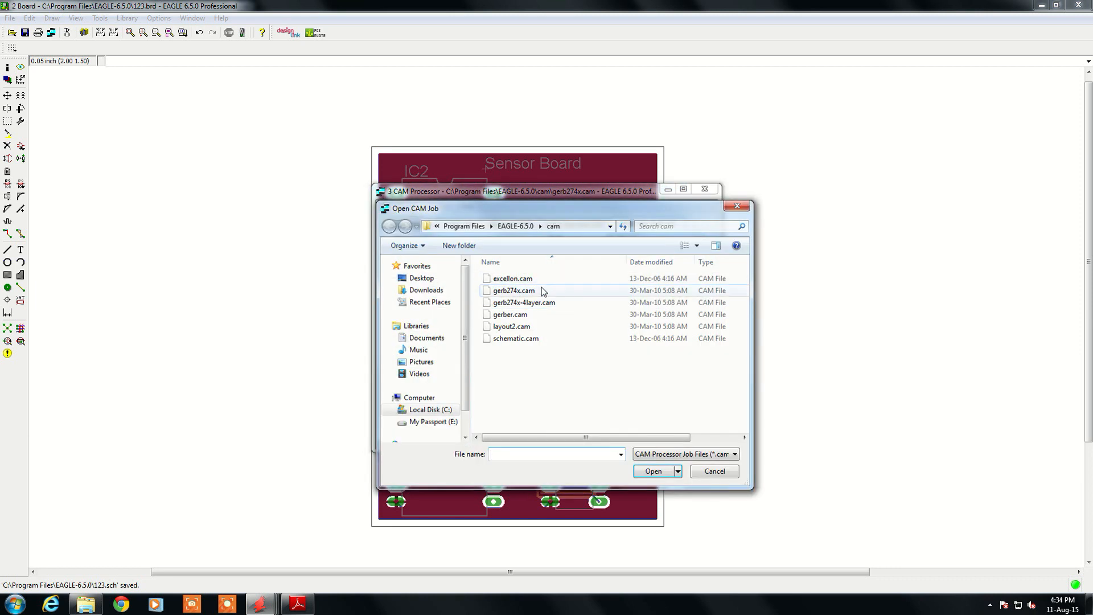
click(536, 282)
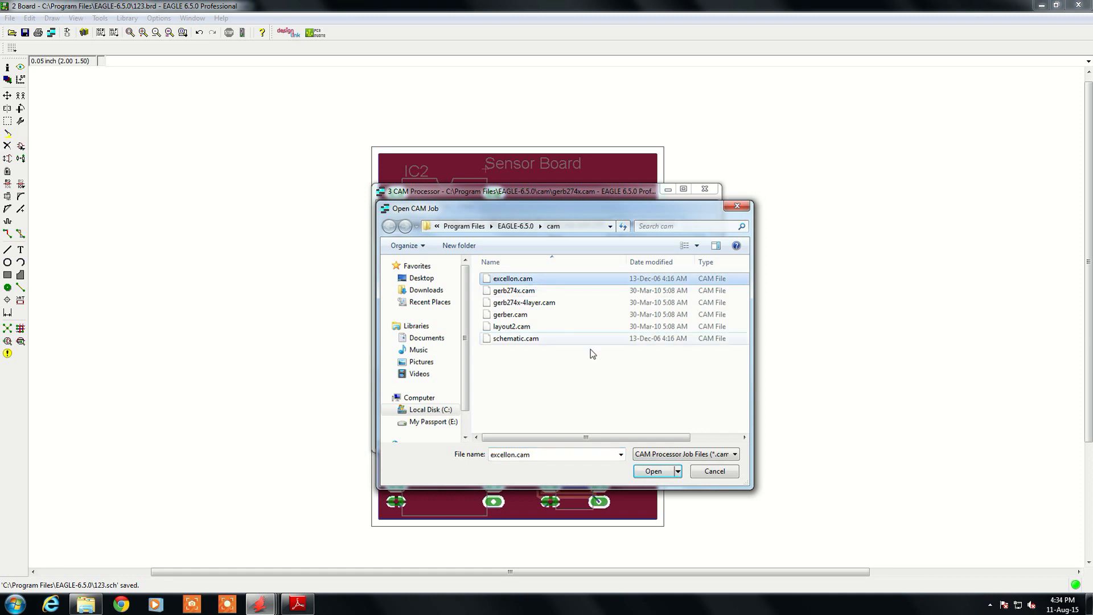
click(654, 470)
click(512, 428)
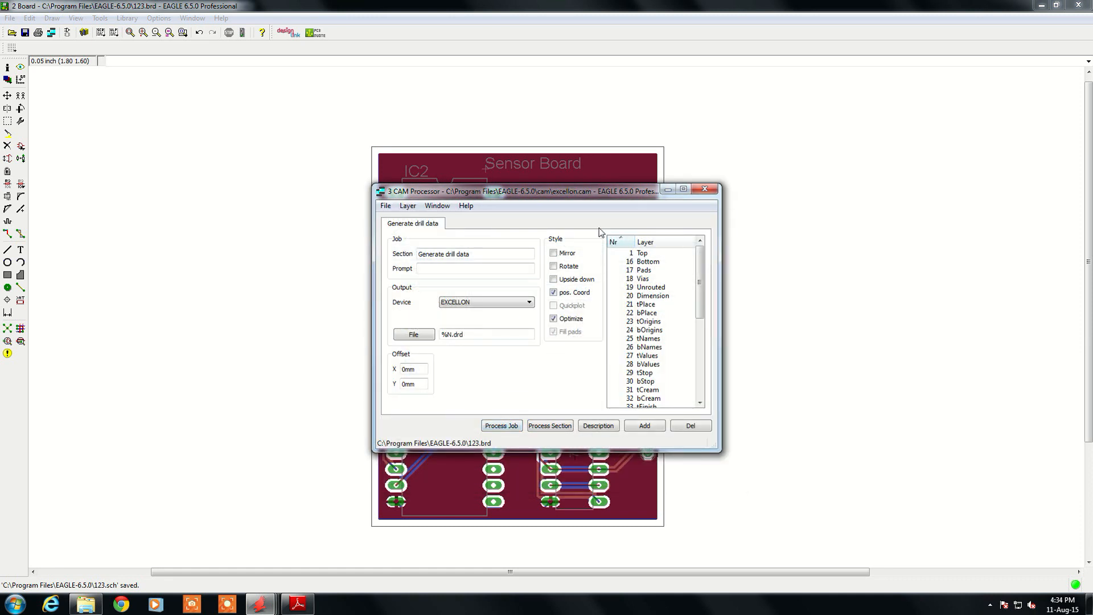
click(705, 190)
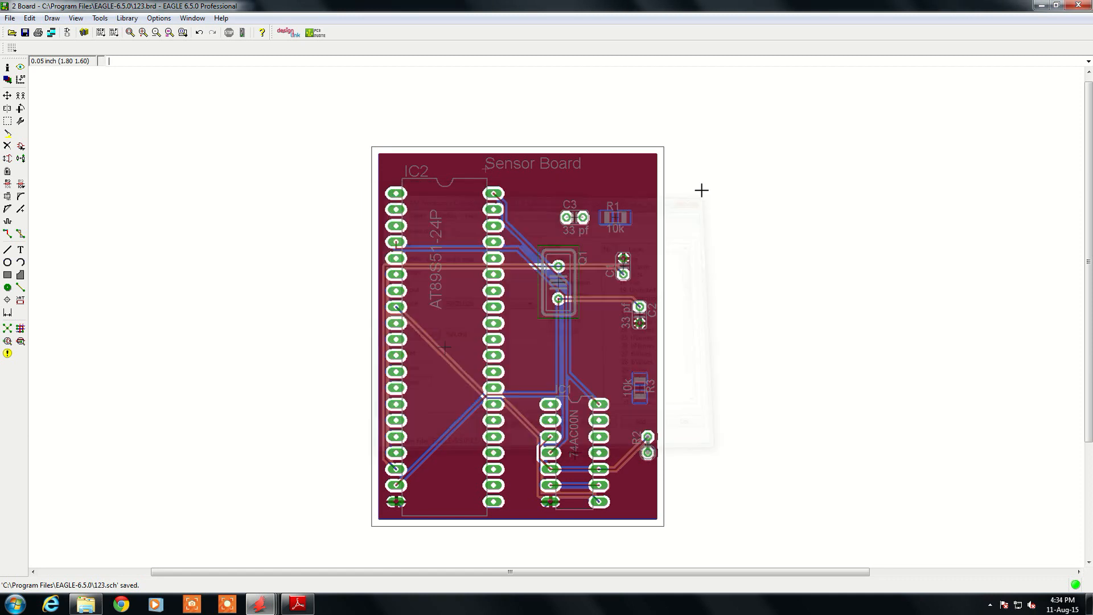
Run drillcfg.ulp with mm as the output unit and save the drill configuration file as 123.drl.
click(10, 19)
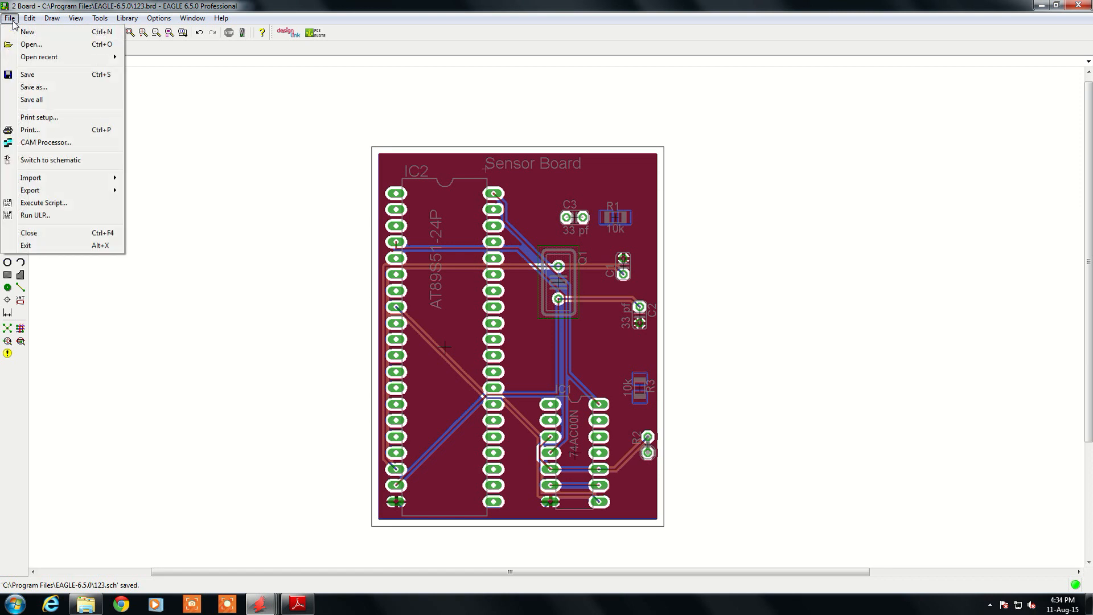
click(65, 216)
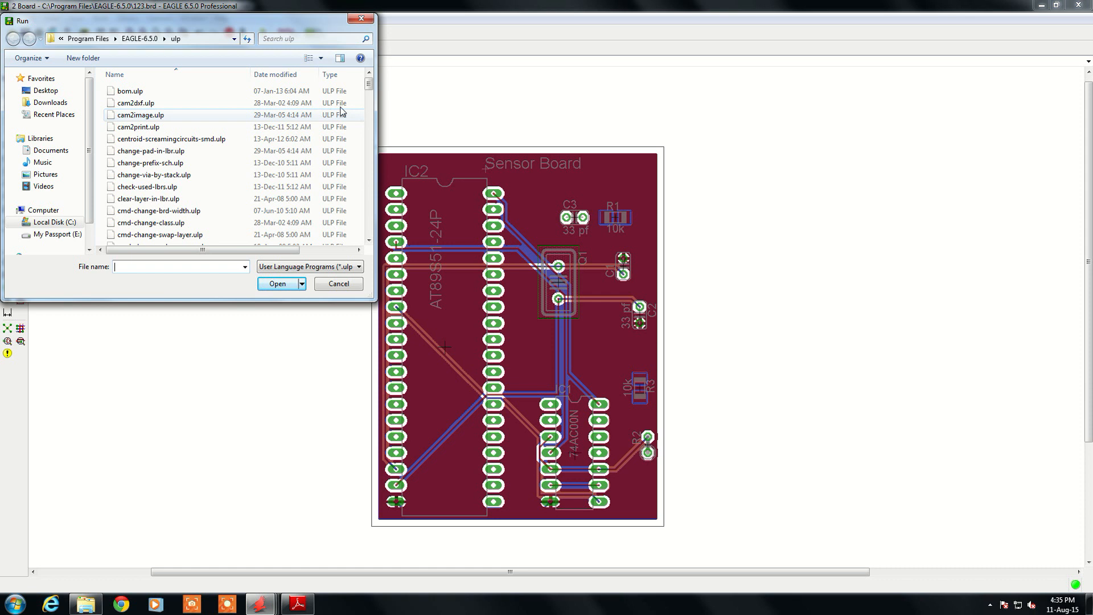
drag(368, 84, 363, 111)
scroll(257, 159, down, 2)
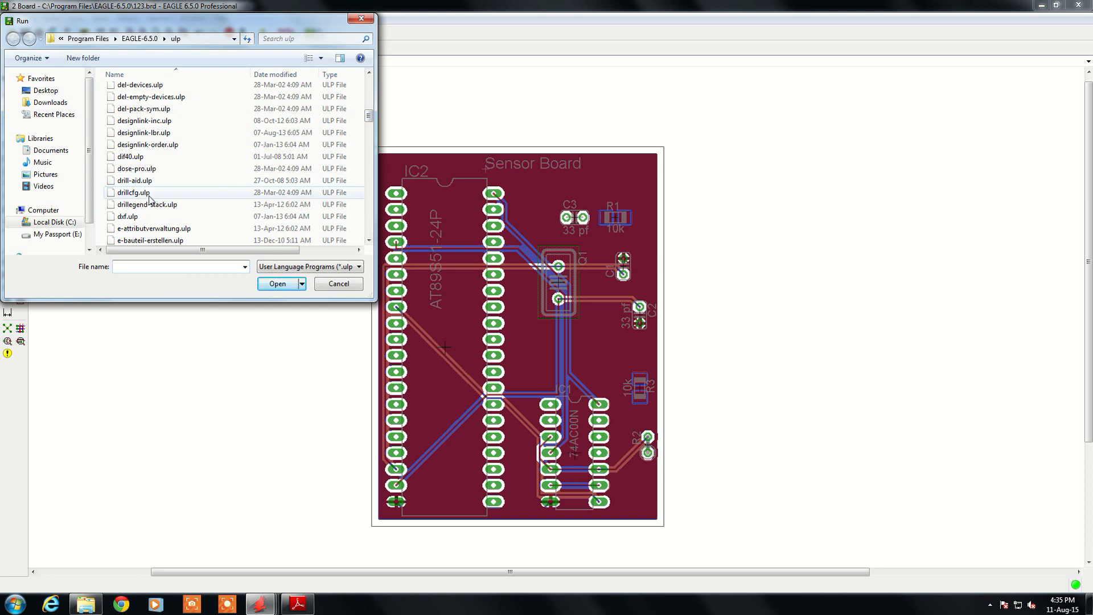
click(149, 197)
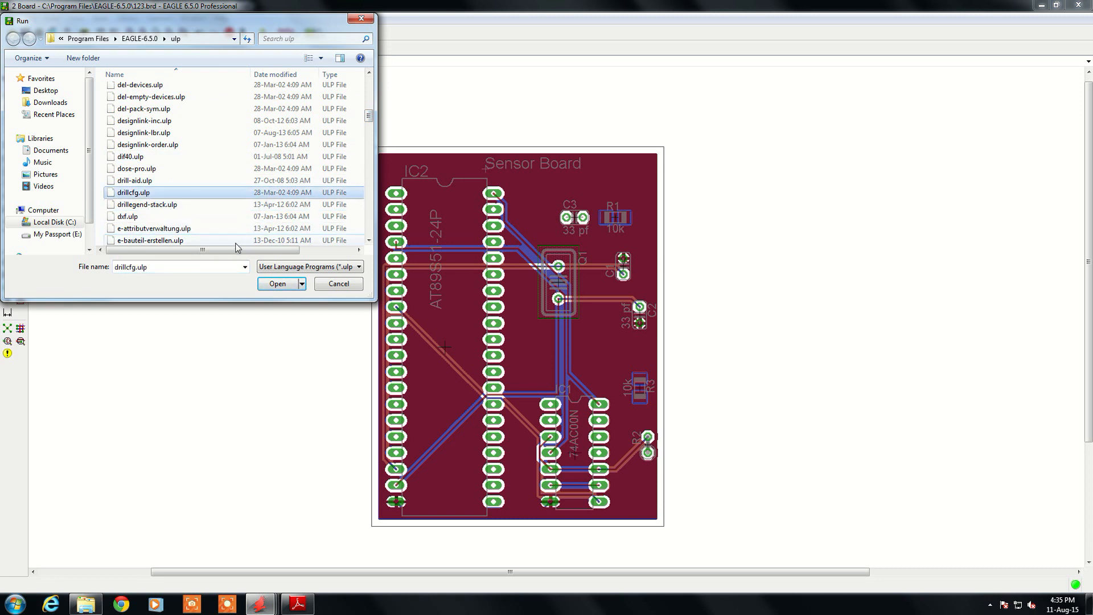
click(277, 284)
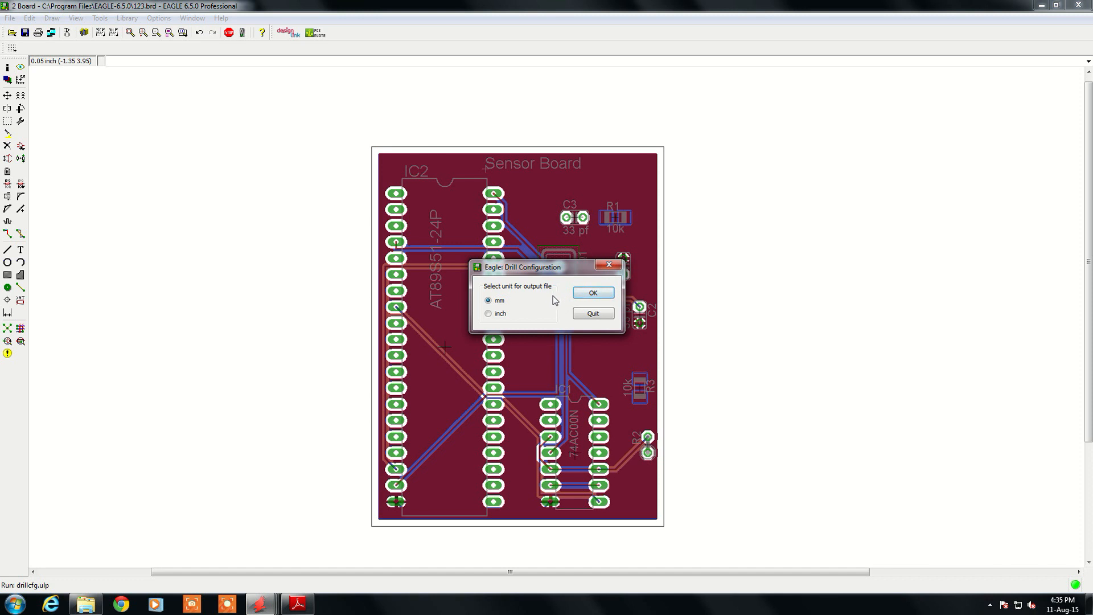
click(589, 293)
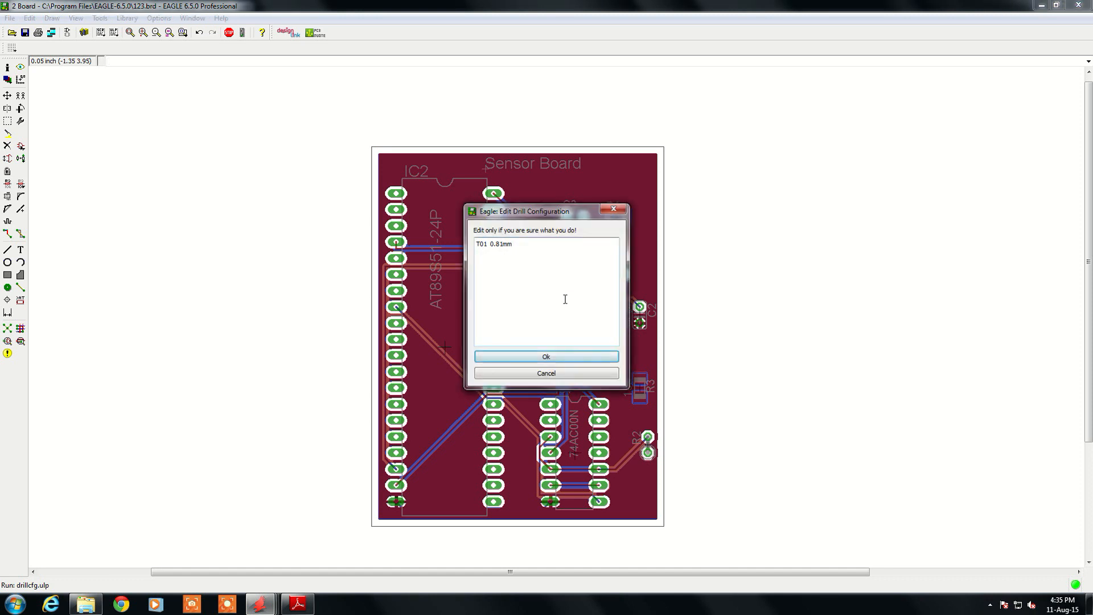
click(550, 358)
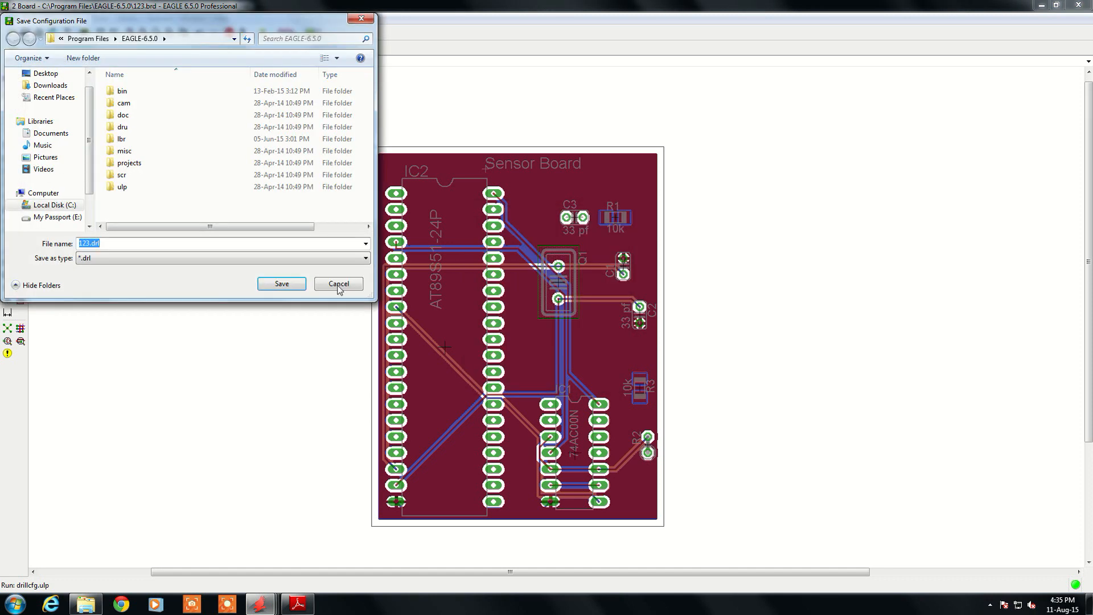
click(280, 284)
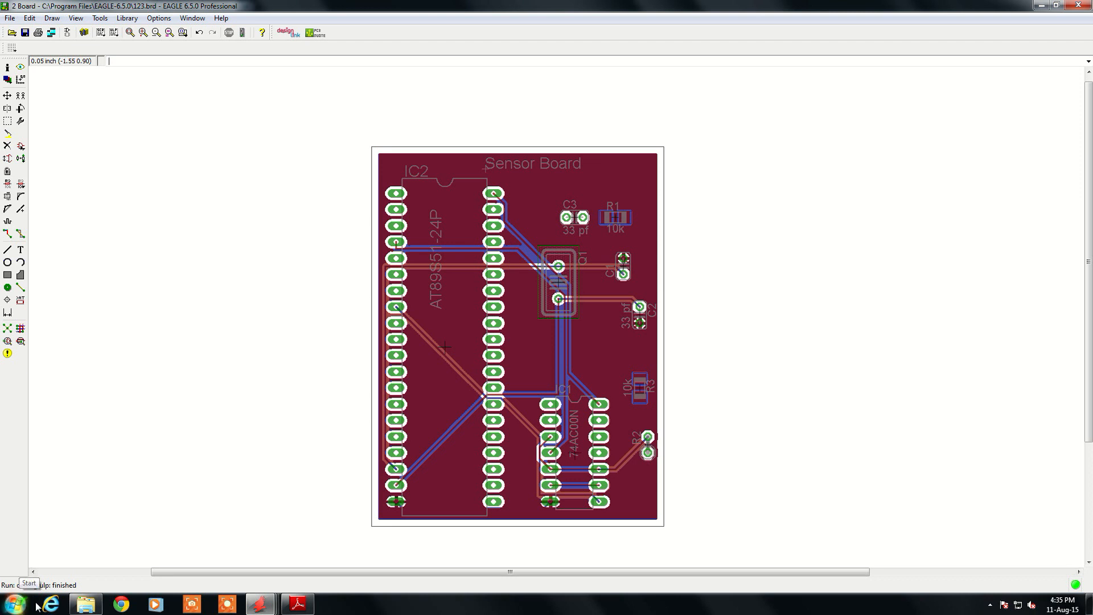
Open the EAGLE-6.5.0 folder under Program Files on drive C: to examine the generated manufacturing files.
click(15, 605)
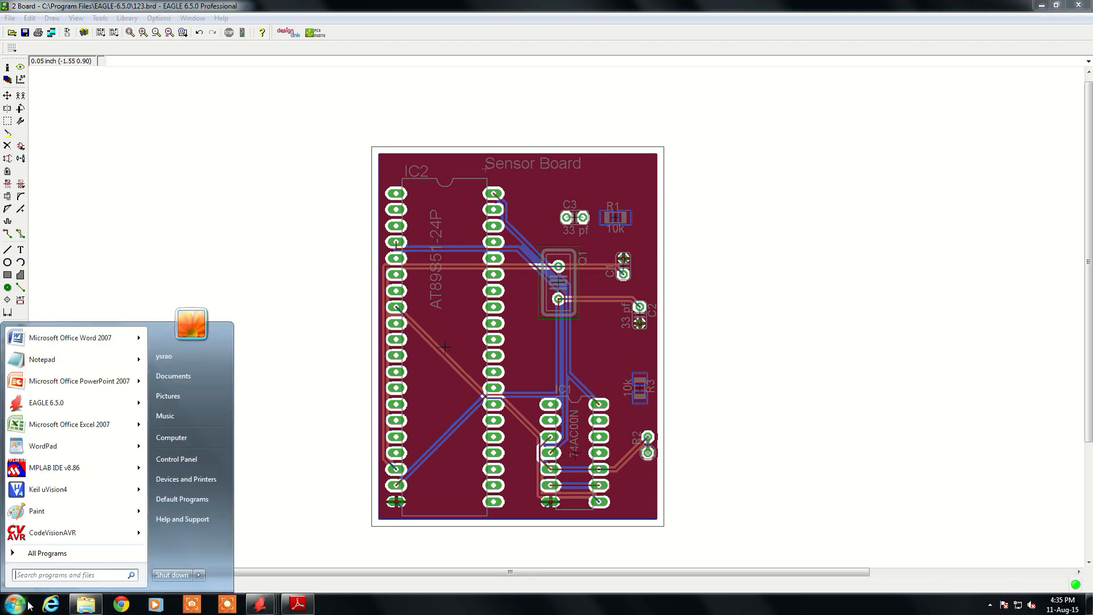
click(174, 439)
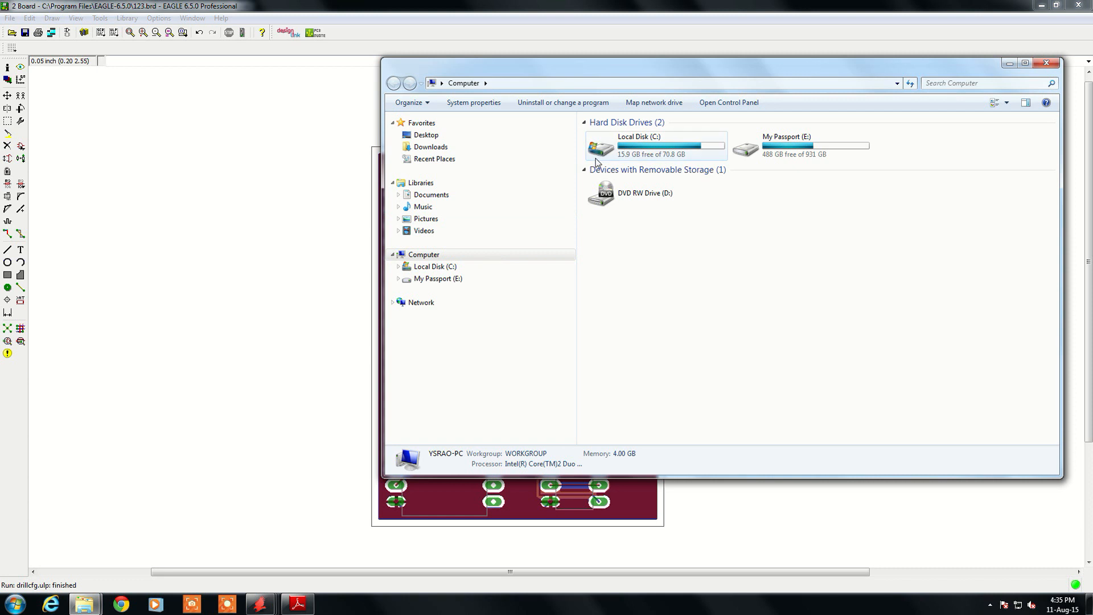
double_click(598, 156)
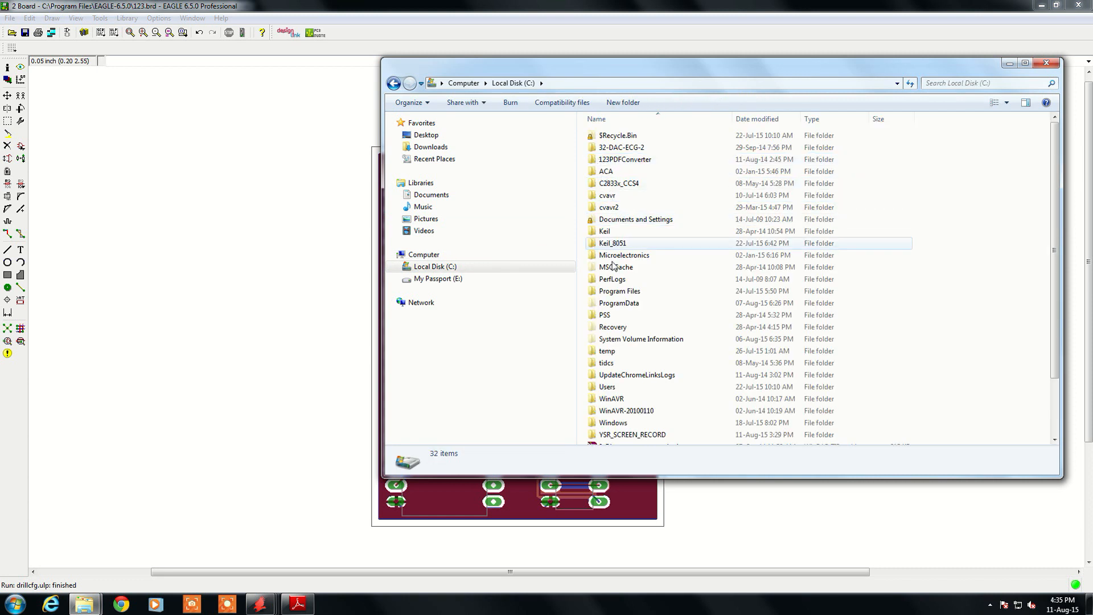
double_click(600, 292)
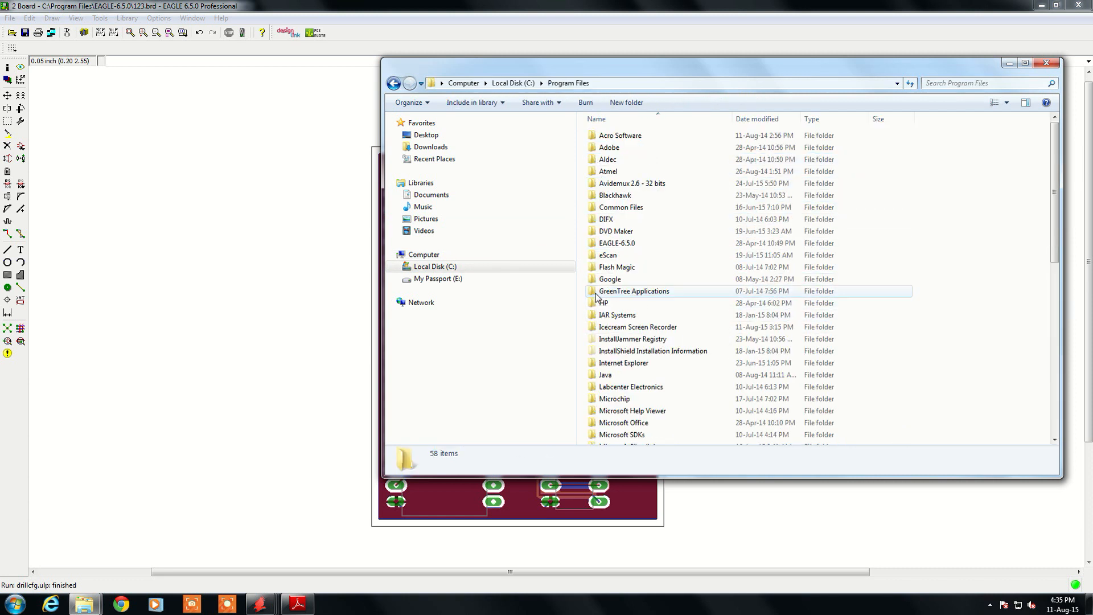
double_click(597, 243)
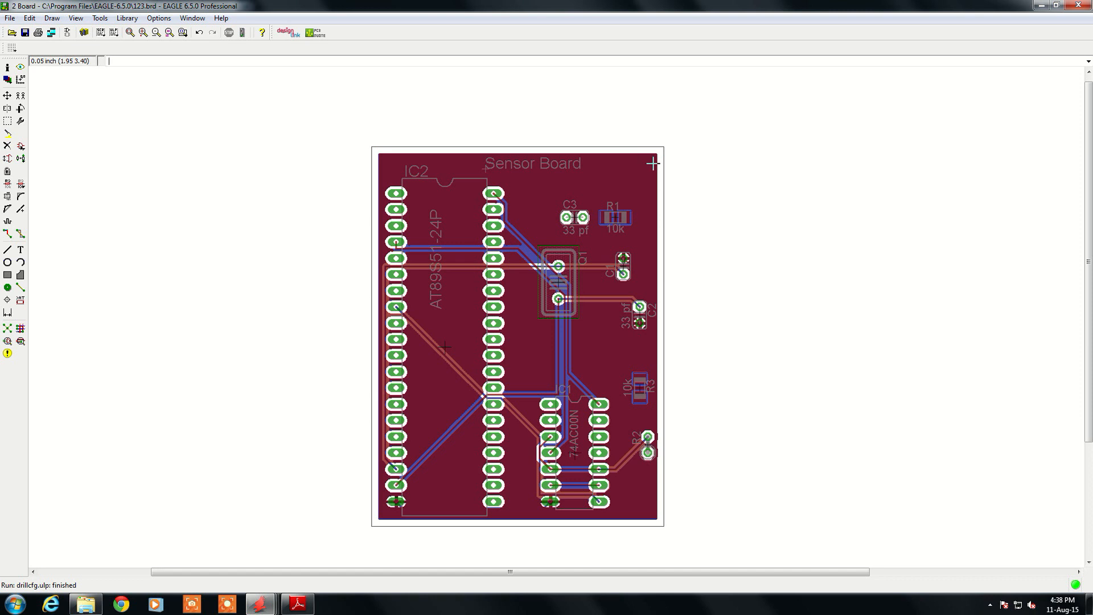
Place a mounting hole with a 0.05511811 drill in each of the four corners of the board.
click(7, 300)
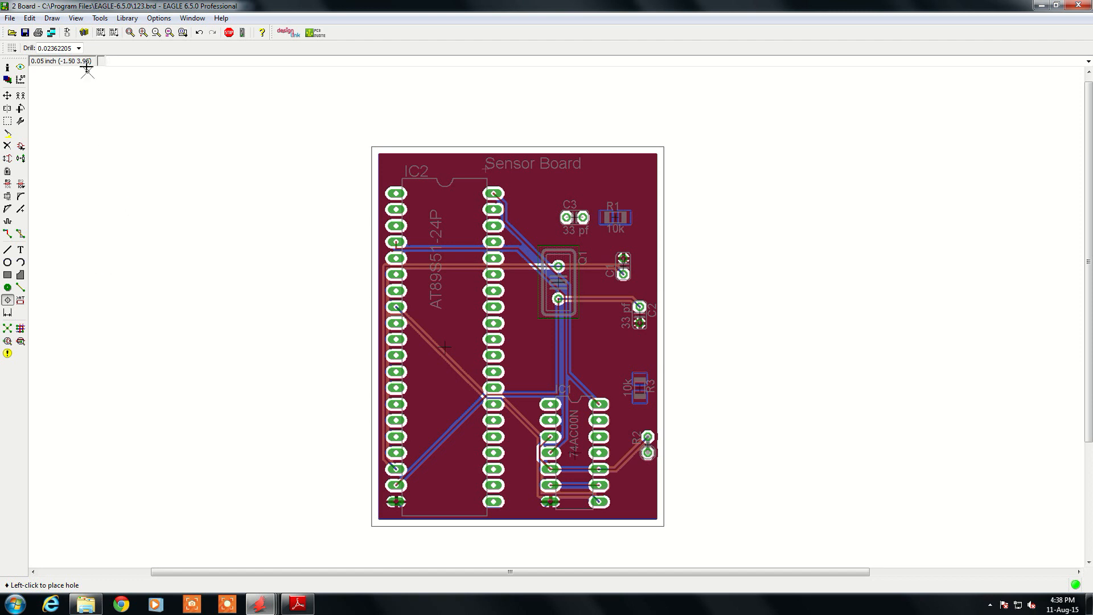
click(79, 48)
click(56, 124)
scroll(390, 170, up, 2)
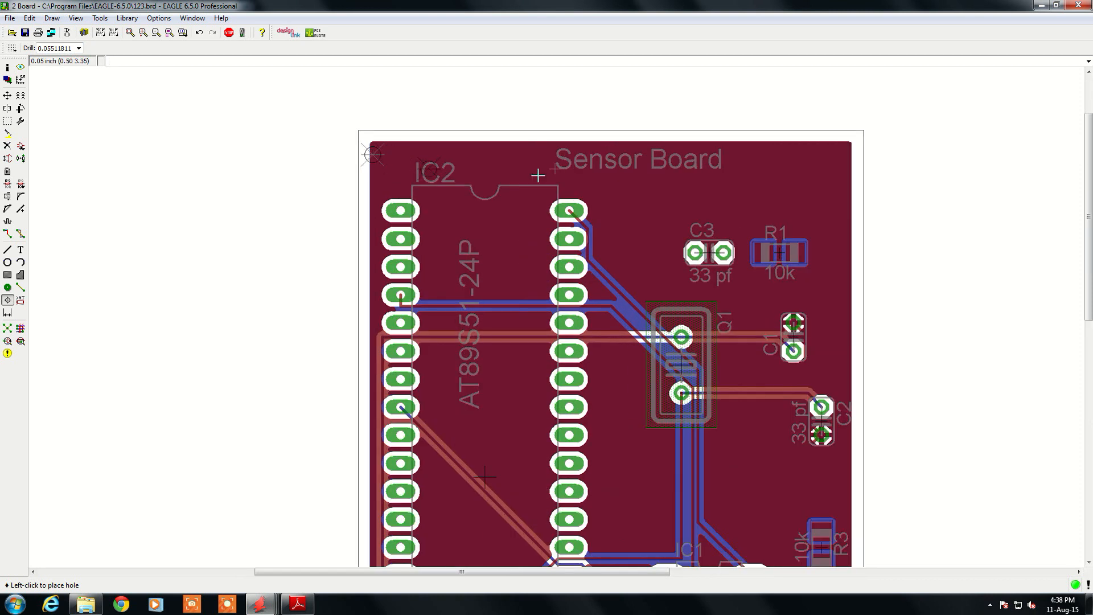
scroll(755, 152, down, 3)
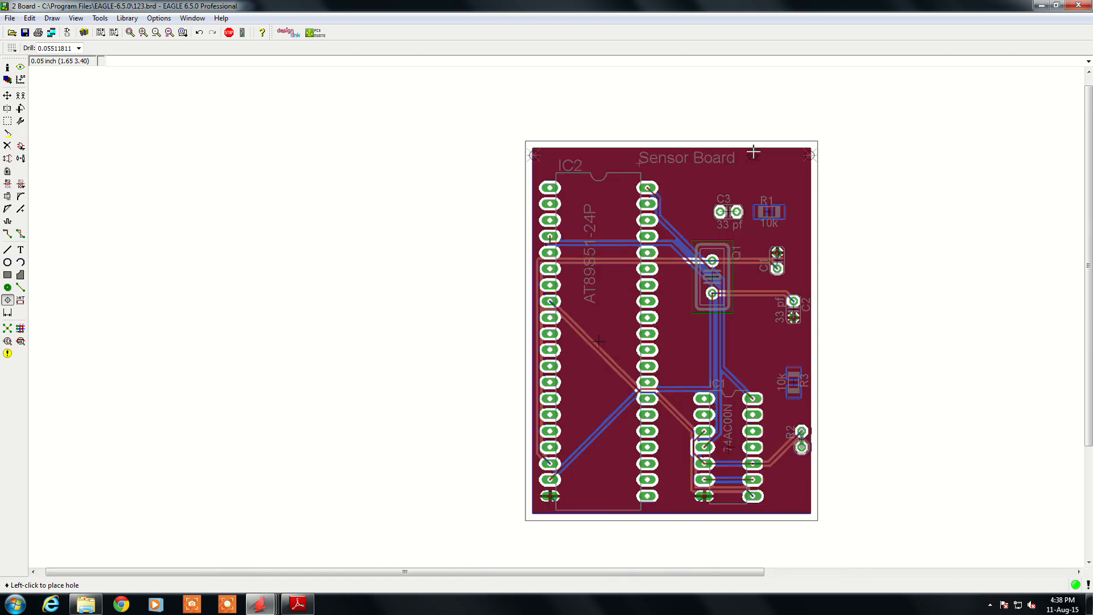
scroll(585, 483, up, 2)
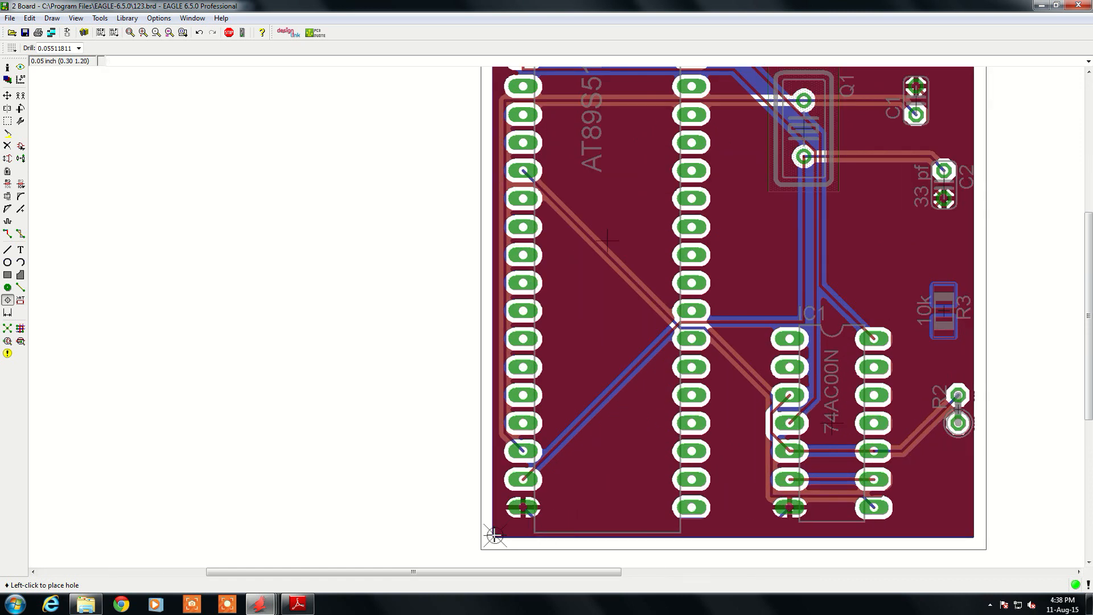
scroll(483, 420, down, 3)
scroll(763, 467, up, 3)
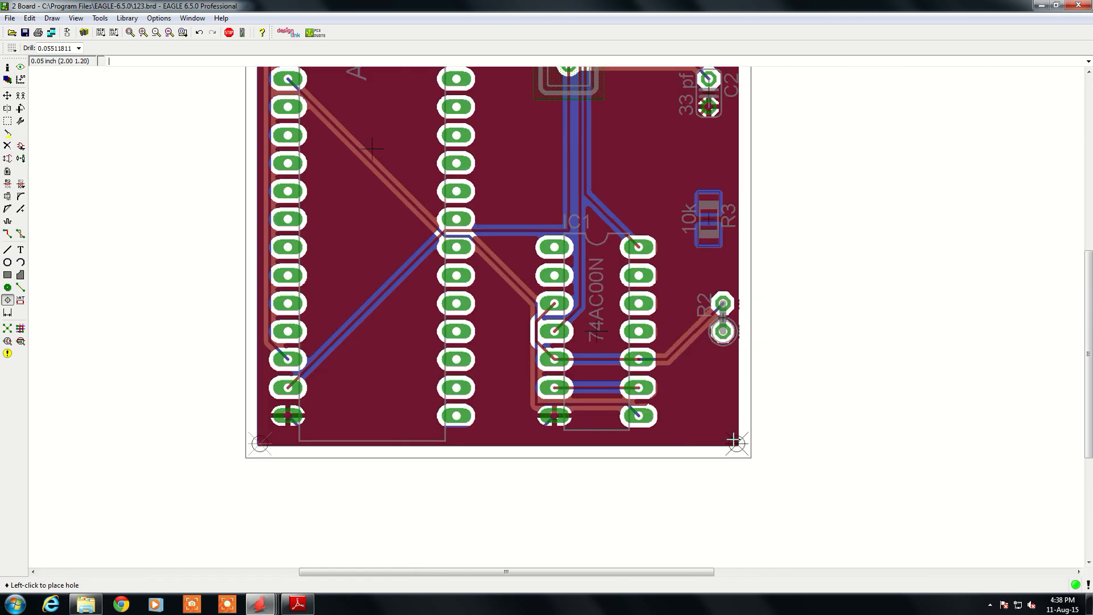
scroll(711, 469, down, 3)
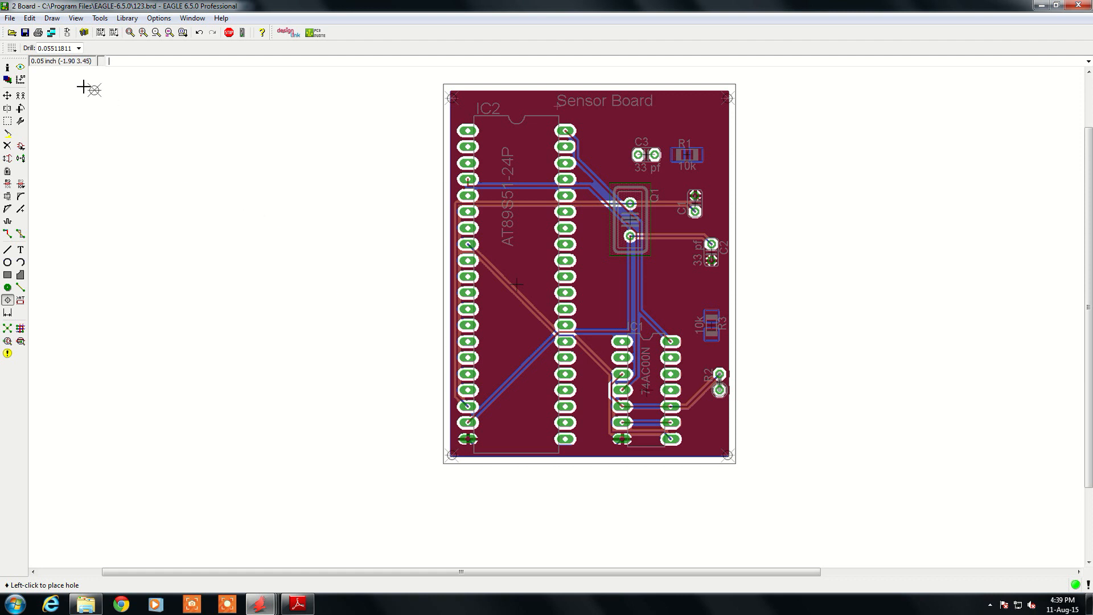
Switch to the schematic, start importing an EAGLE drawing and browse to Passport\1_Pendrive_Backup\Project on drive E:.
click(67, 36)
scroll(393, 308, down, 4)
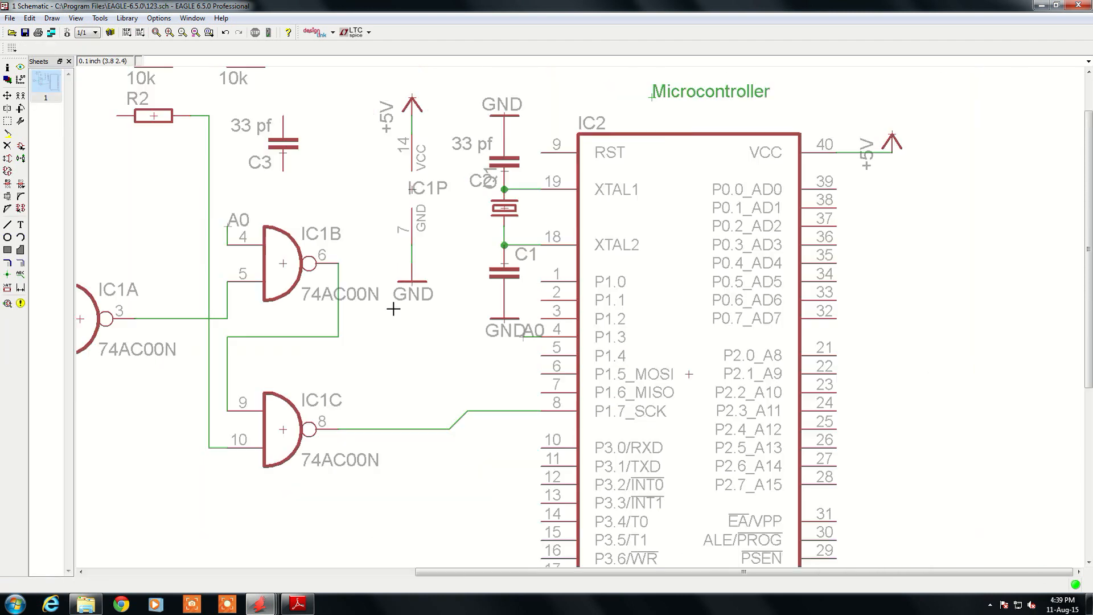
scroll(635, 302, up, 1)
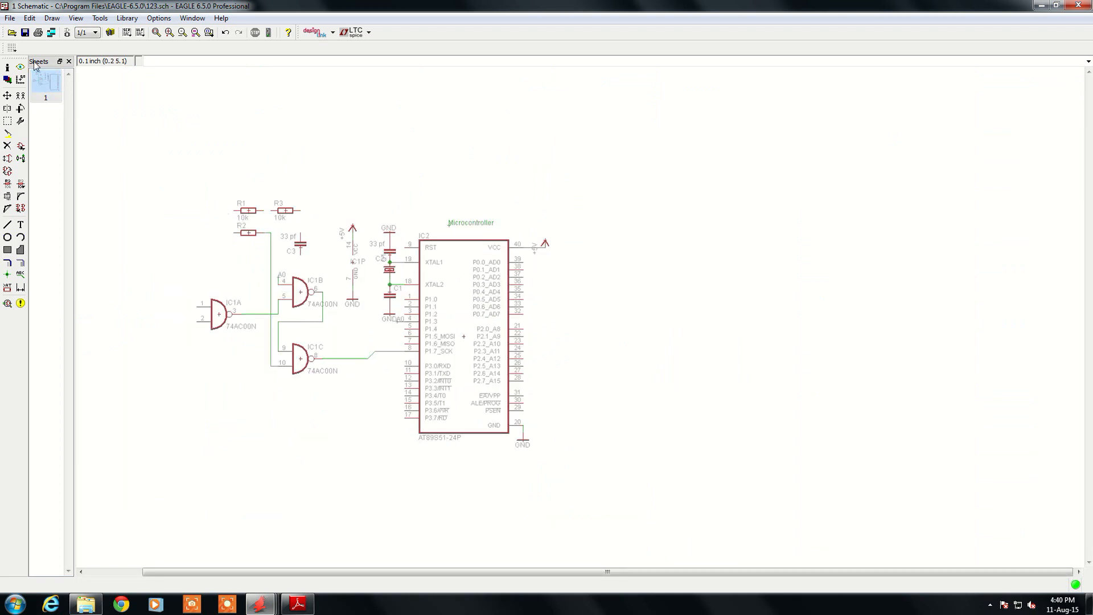
click(10, 19)
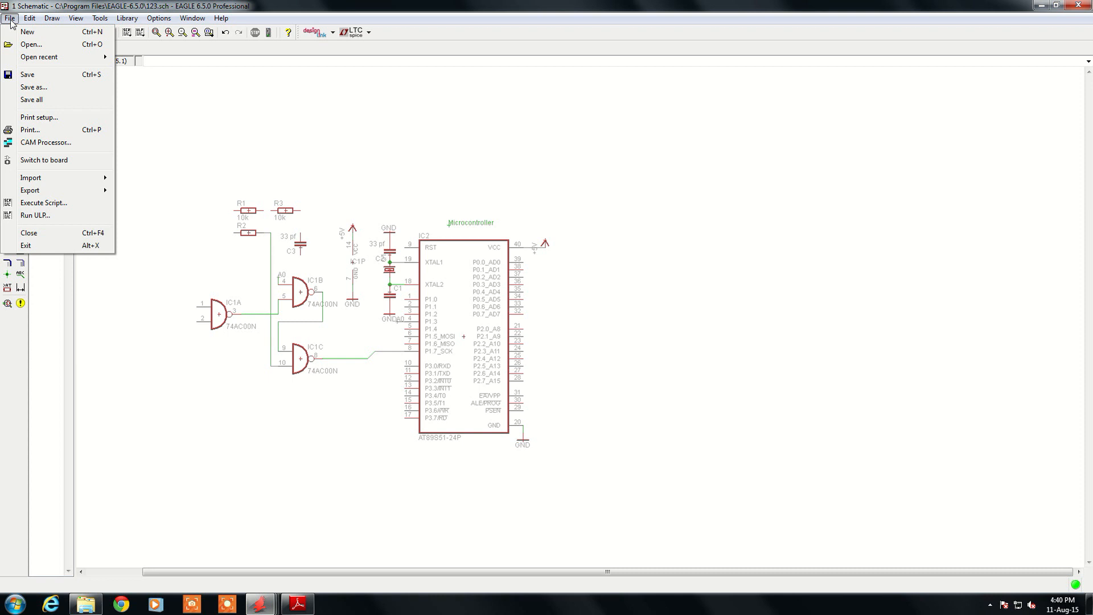
mouse_move(45, 180)
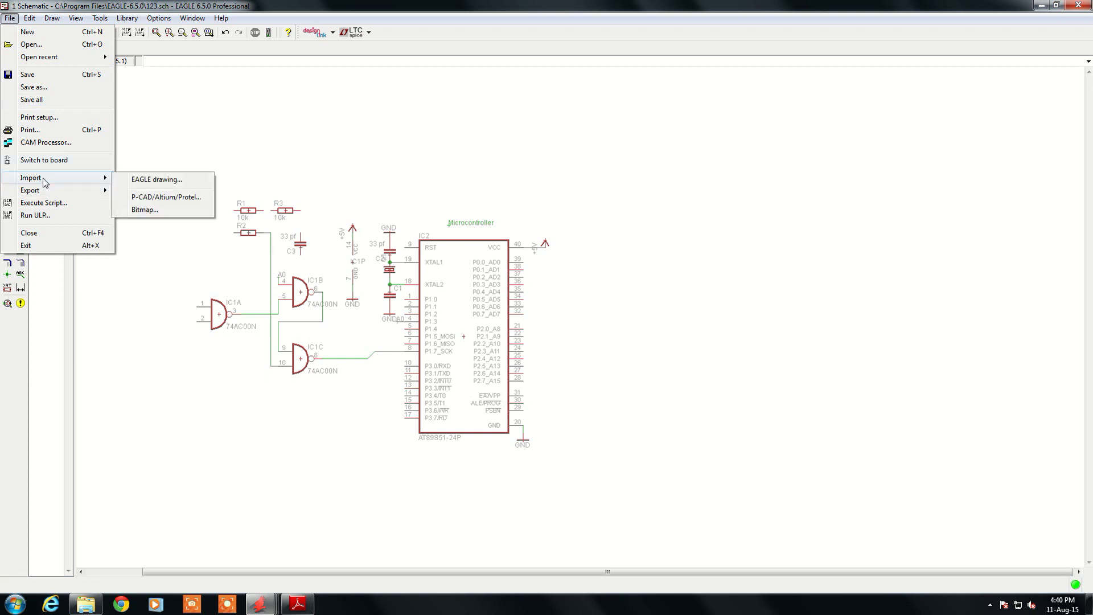
click(149, 181)
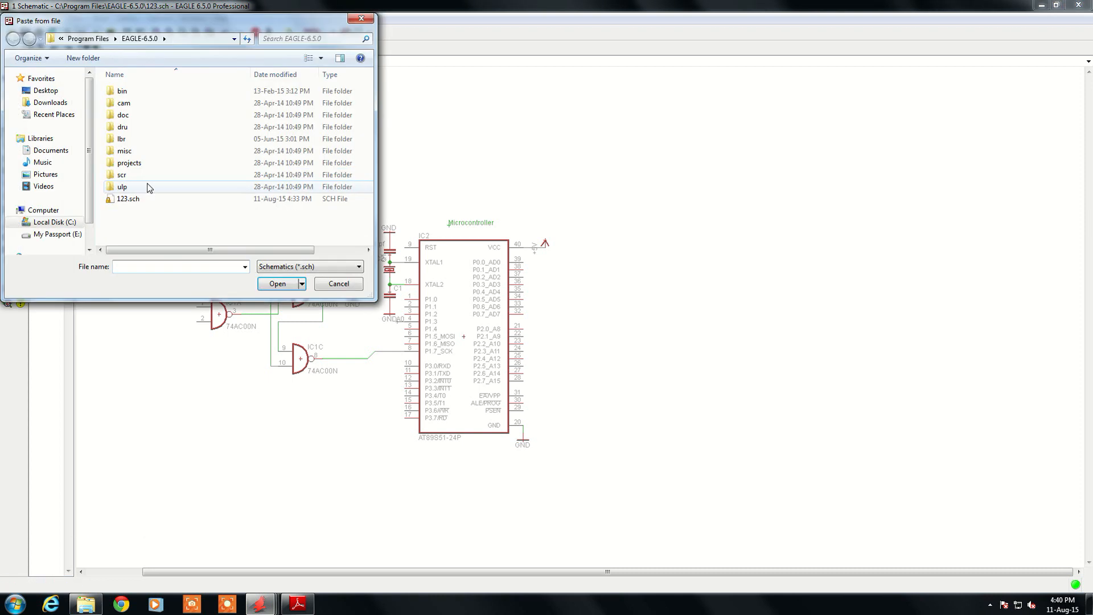
click(60, 234)
double_click(123, 115)
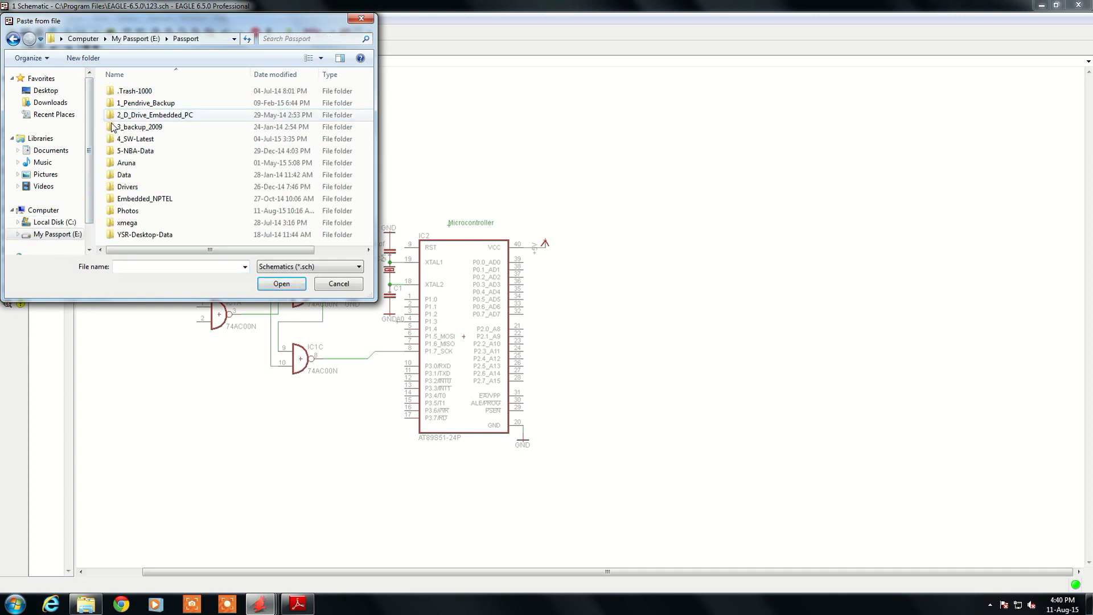
double_click(145, 103)
scroll(137, 212, down, 3)
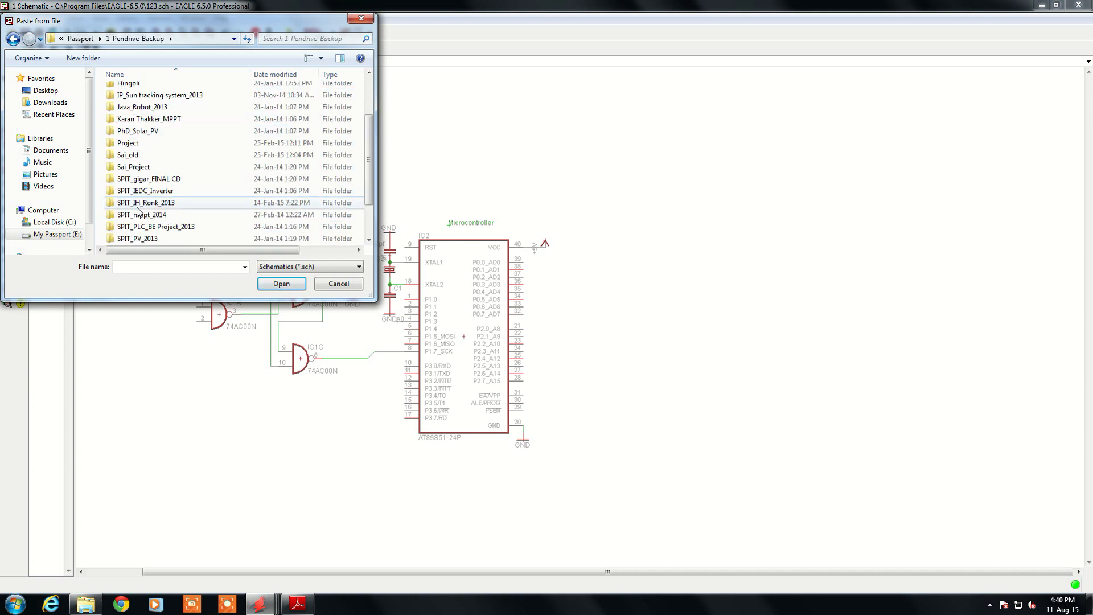
double_click(113, 143)
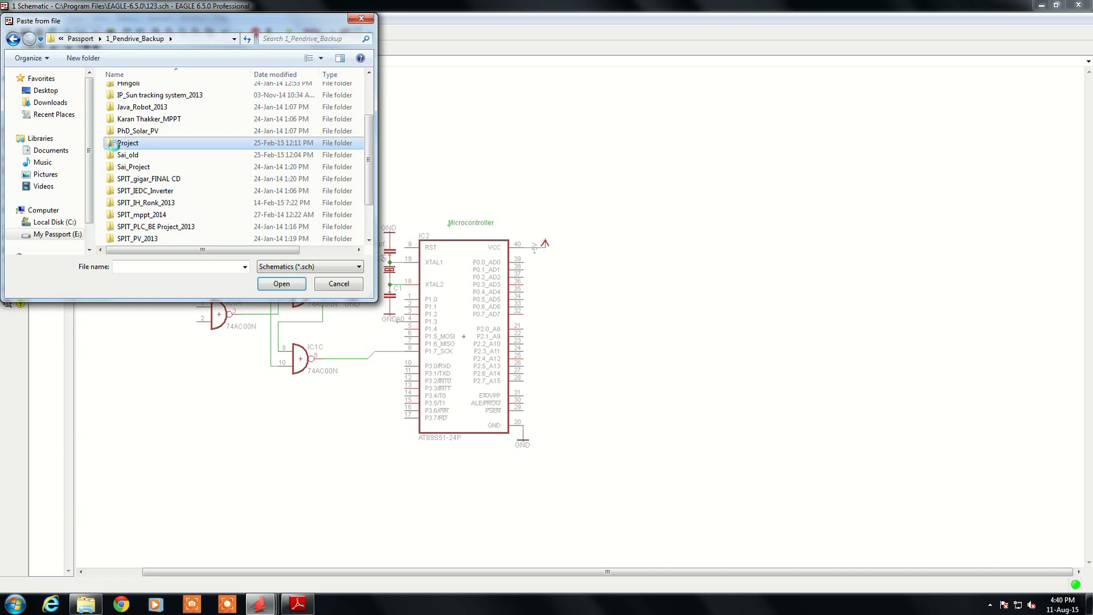
double_click(121, 163)
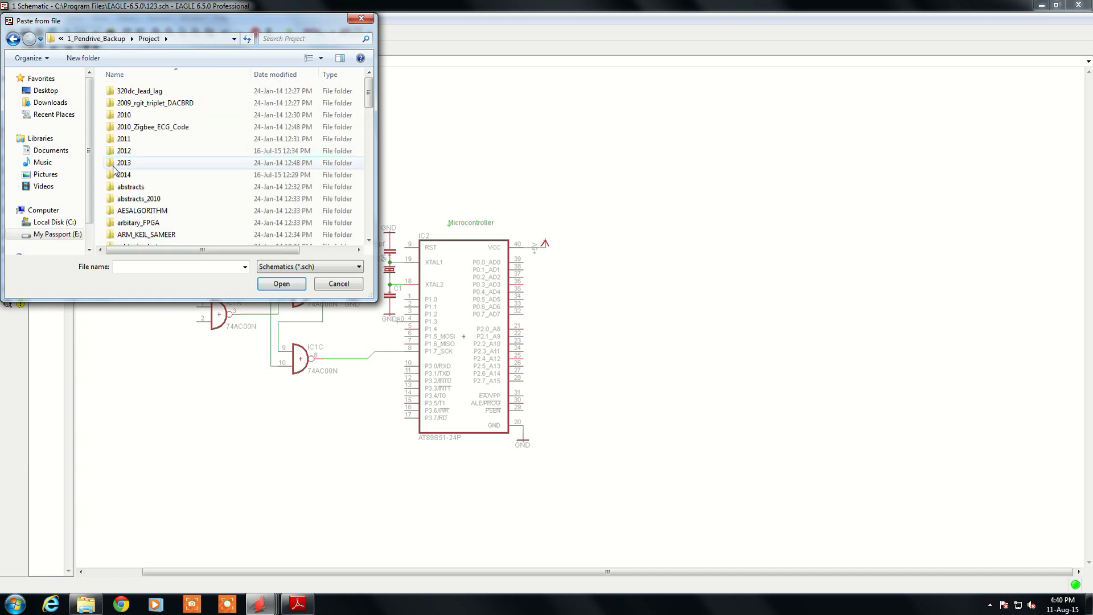
click(12, 38)
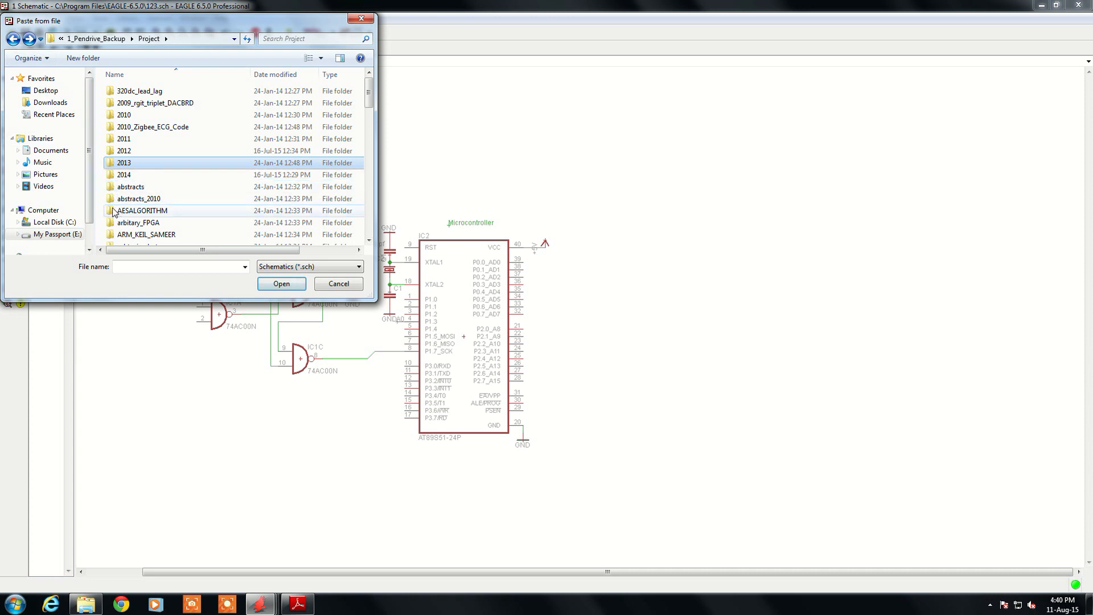
double_click(109, 174)
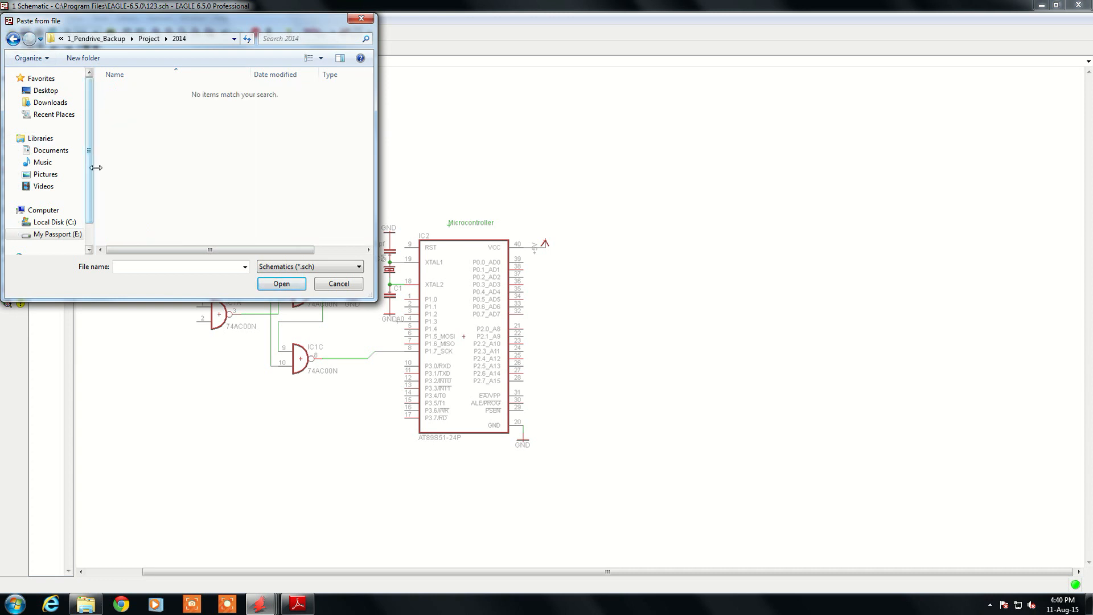
click(12, 39)
Import the first schematic from the brd_old\2006\dhule folder as a second sheet.
scroll(118, 165, down, 2)
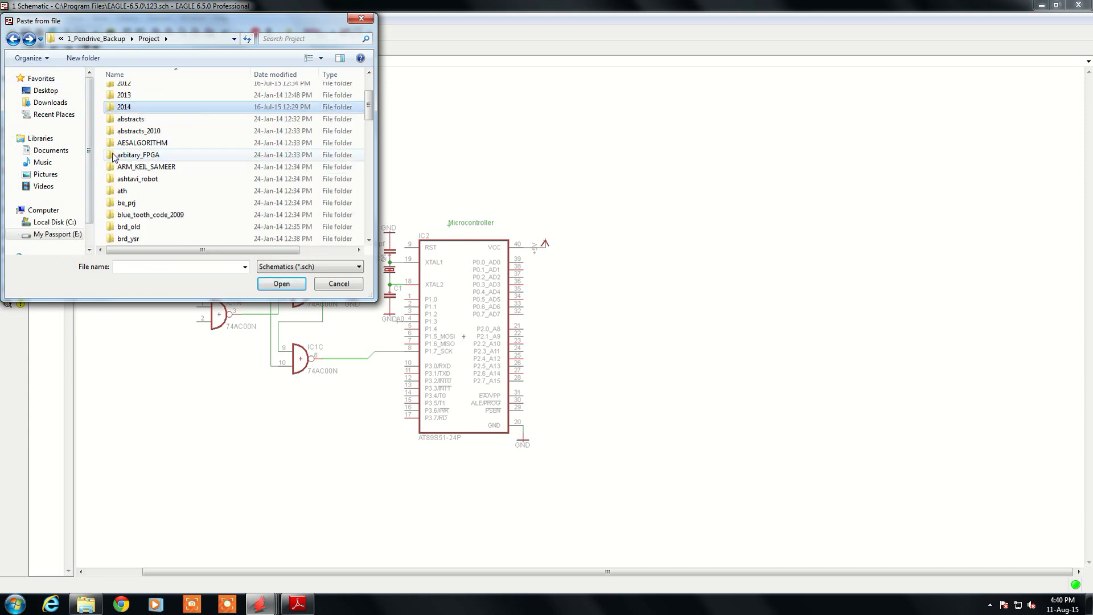
double_click(112, 227)
double_click(110, 93)
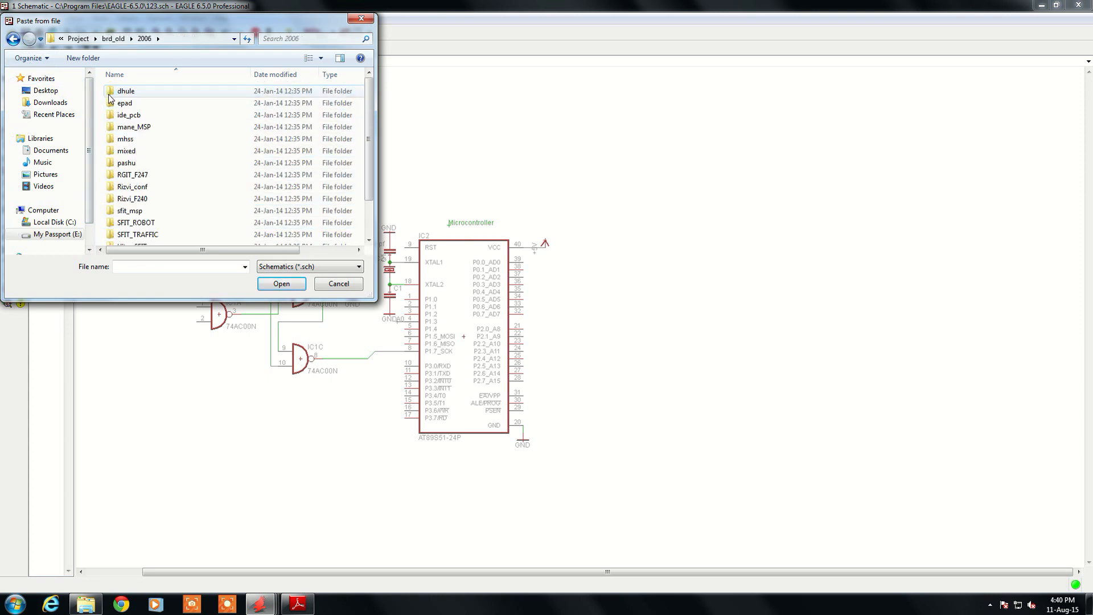
double_click(110, 92)
double_click(110, 92)
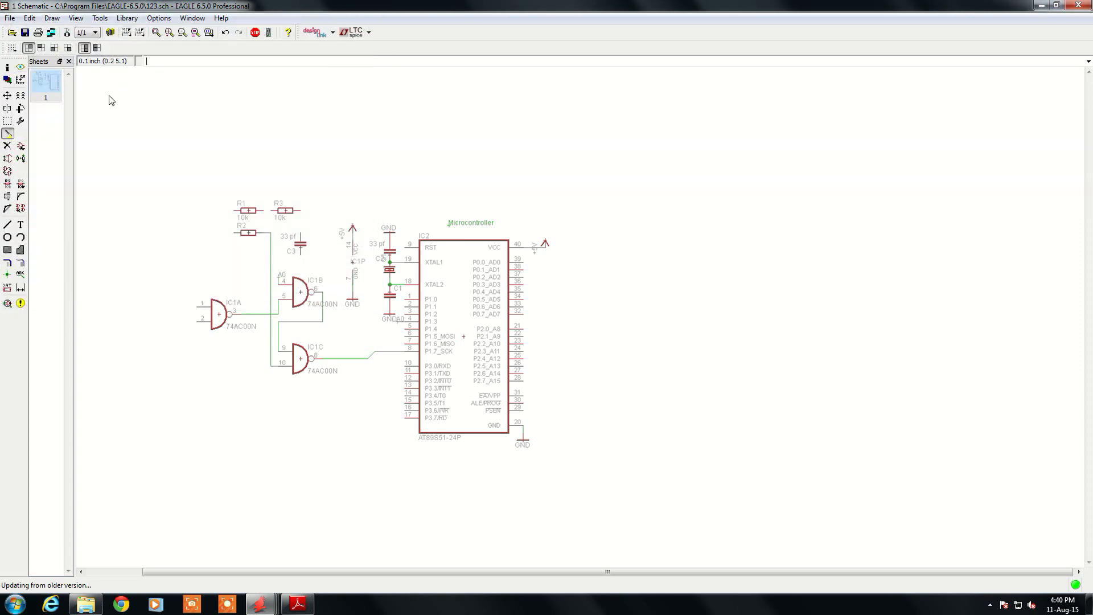
click(87, 160)
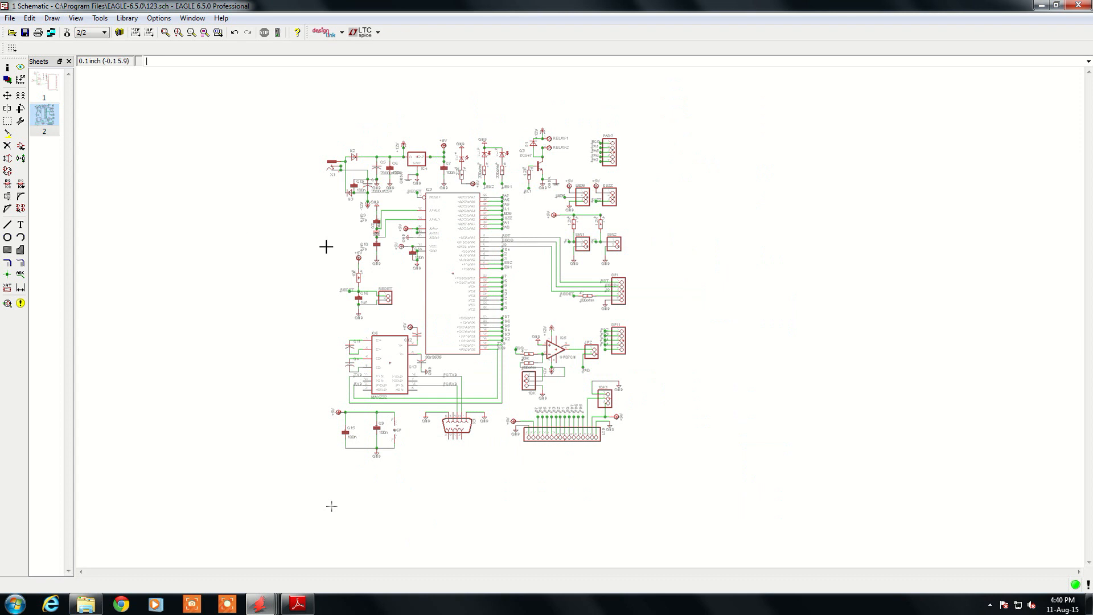
Compare the imported sheet 2 with the original circuit on sheet 1, ending on sheet 2.
scroll(385, 297, down, 1)
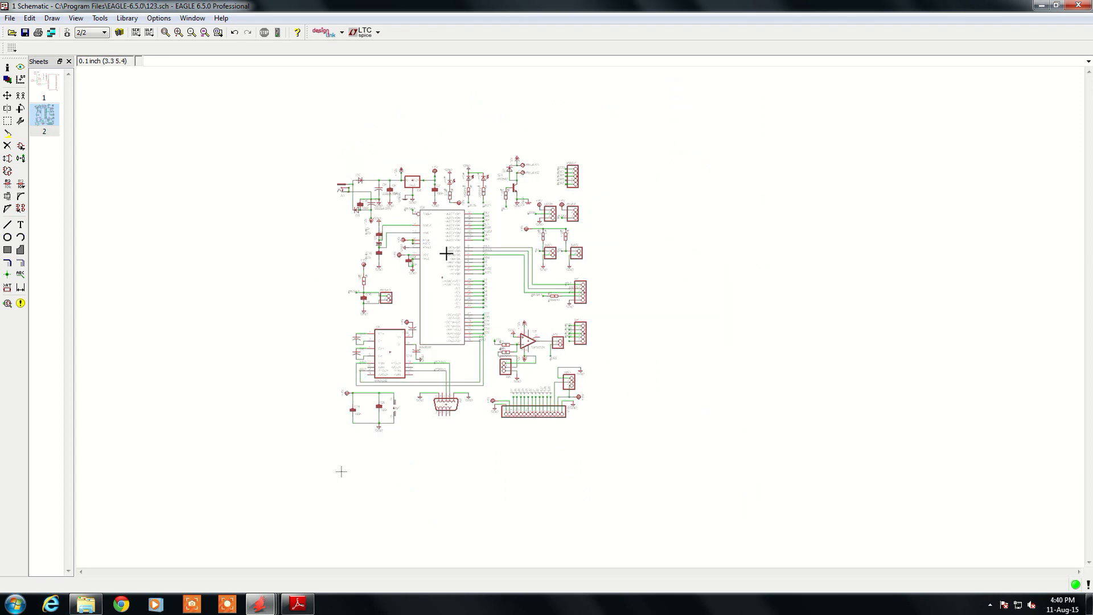
click(52, 82)
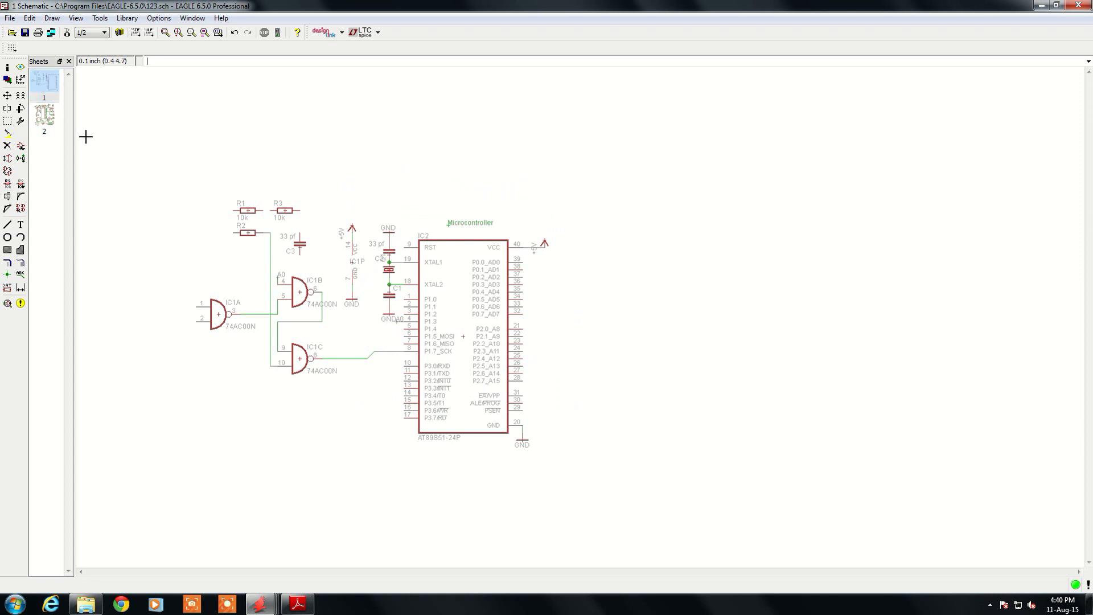
click(50, 122)
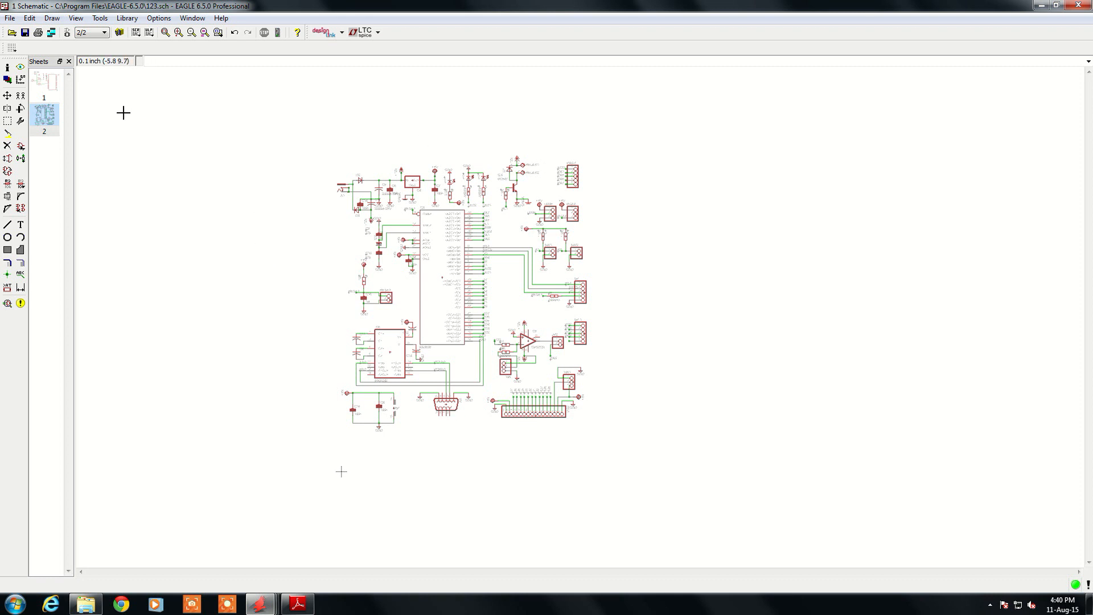
On the board, group all imported parts, rotate the group to 270 degrees, place it beside the Sensor Board outline, and return to the schematic.
click(67, 32)
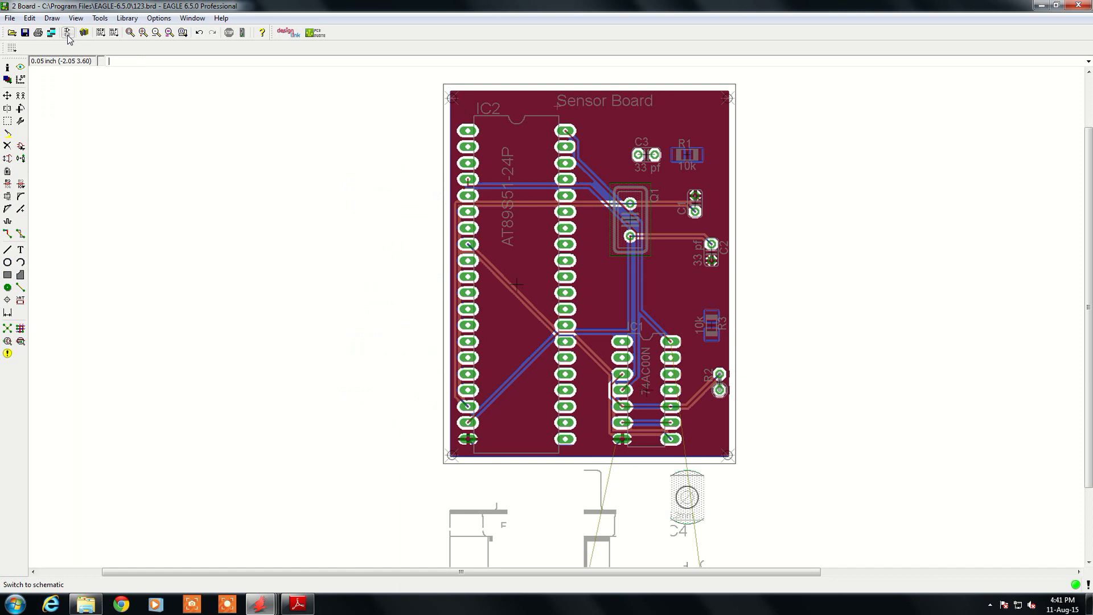
scroll(280, 146, down, 1)
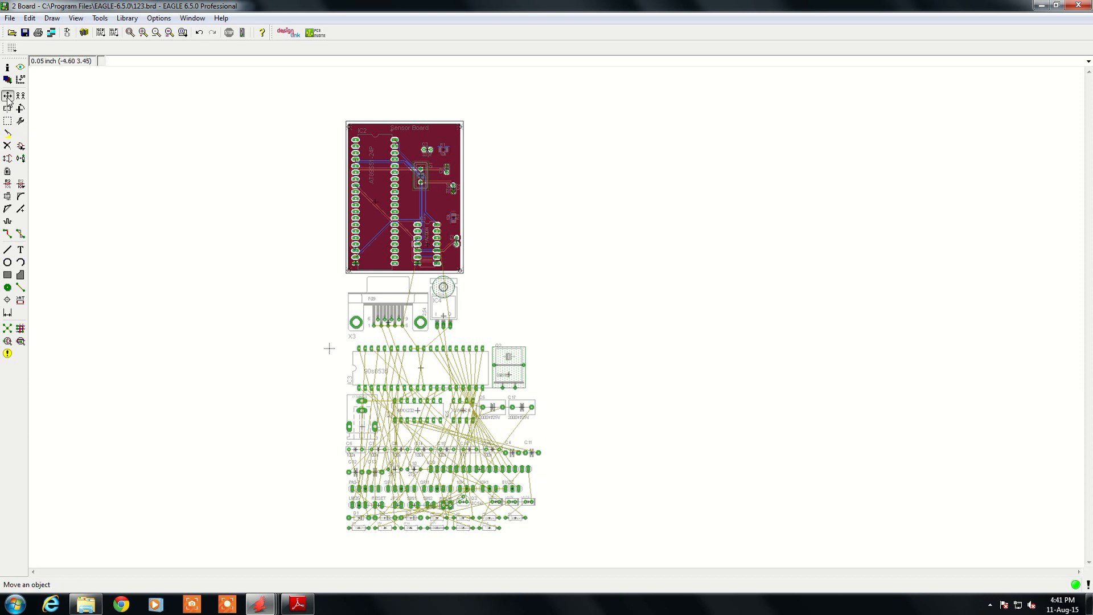
click(7, 121)
drag(337, 278, 540, 529)
right_click(541, 502)
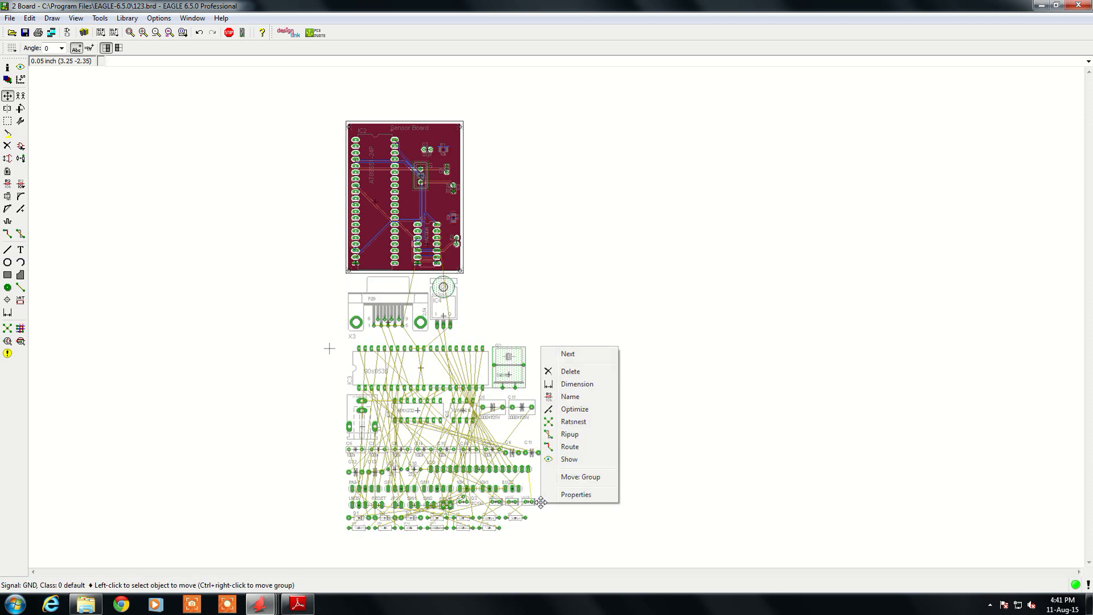
click(587, 477)
right_click(632, 424)
right_click(632, 424)
right_click(632, 423)
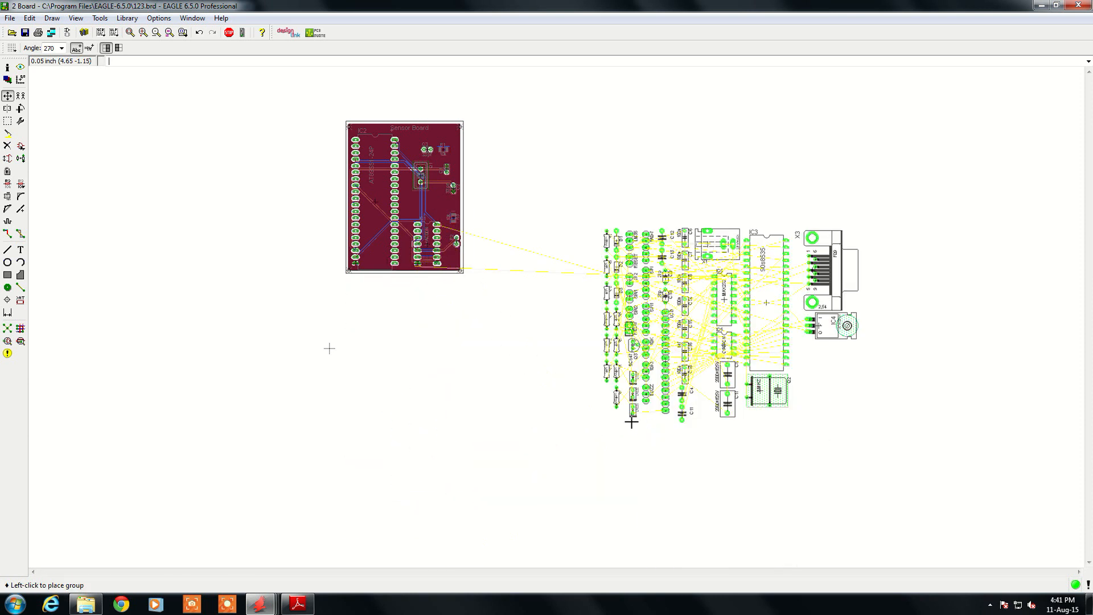
click(512, 304)
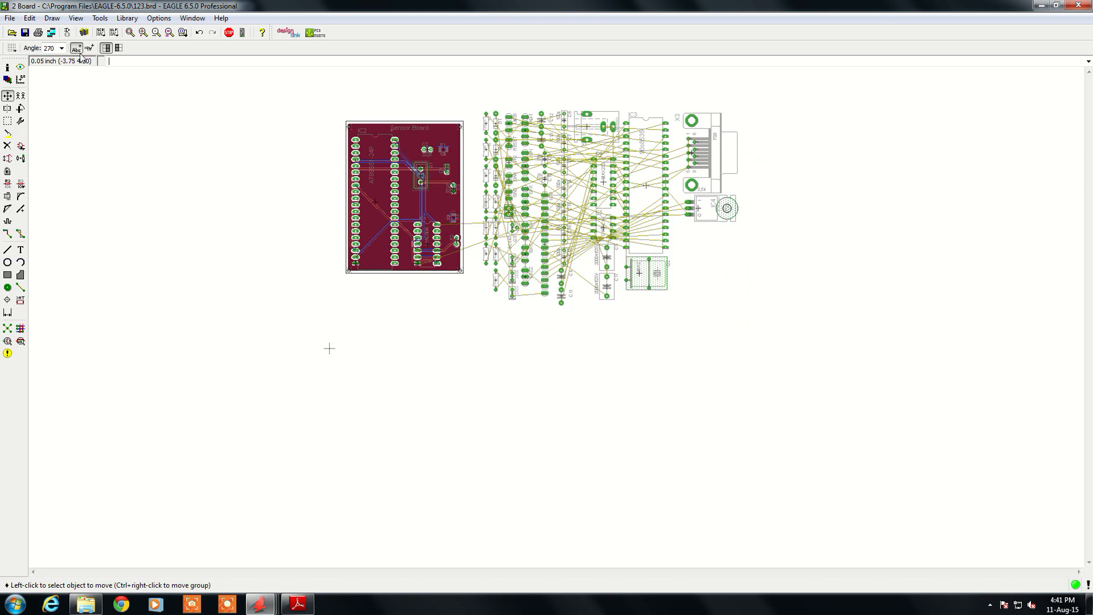
click(67, 33)
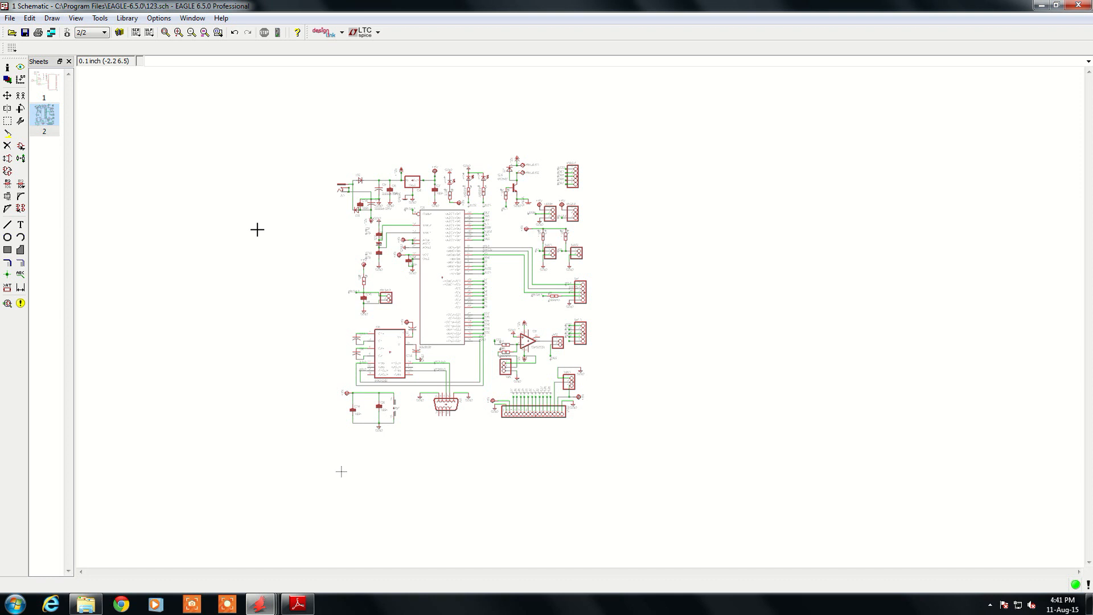
Compare the original circuit on sheet 1 with the imported circuit on sheet 2, ending on sheet 1.
click(45, 82)
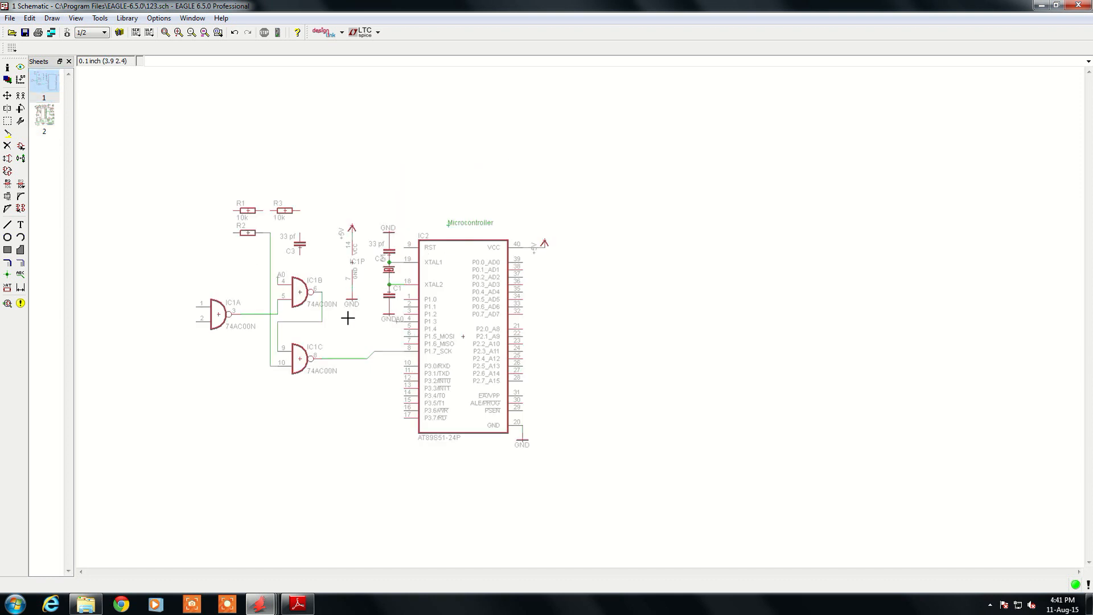
click(44, 117)
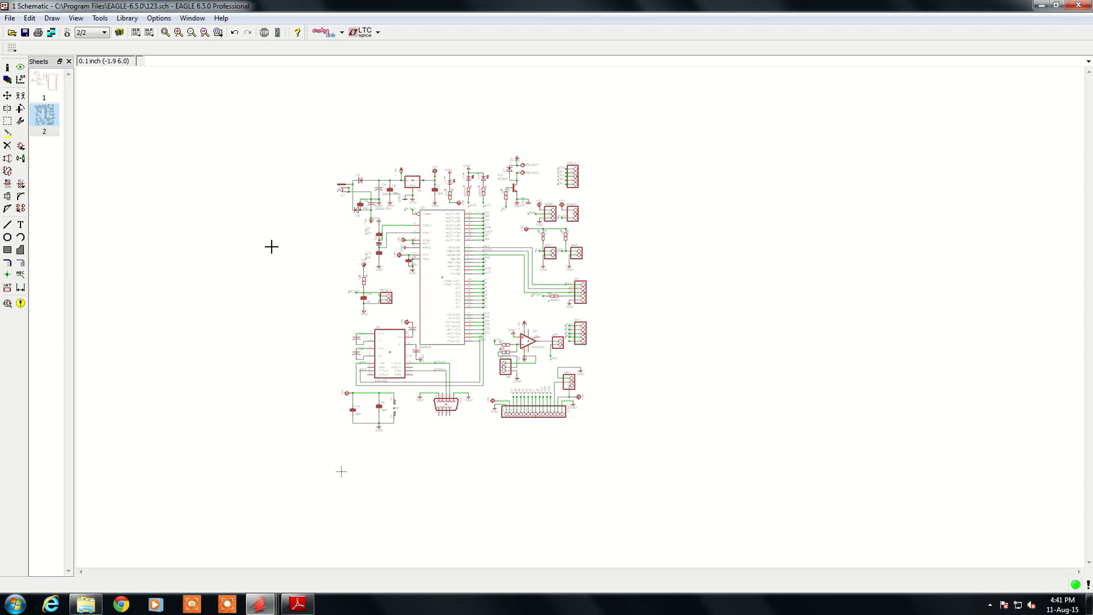
click(49, 91)
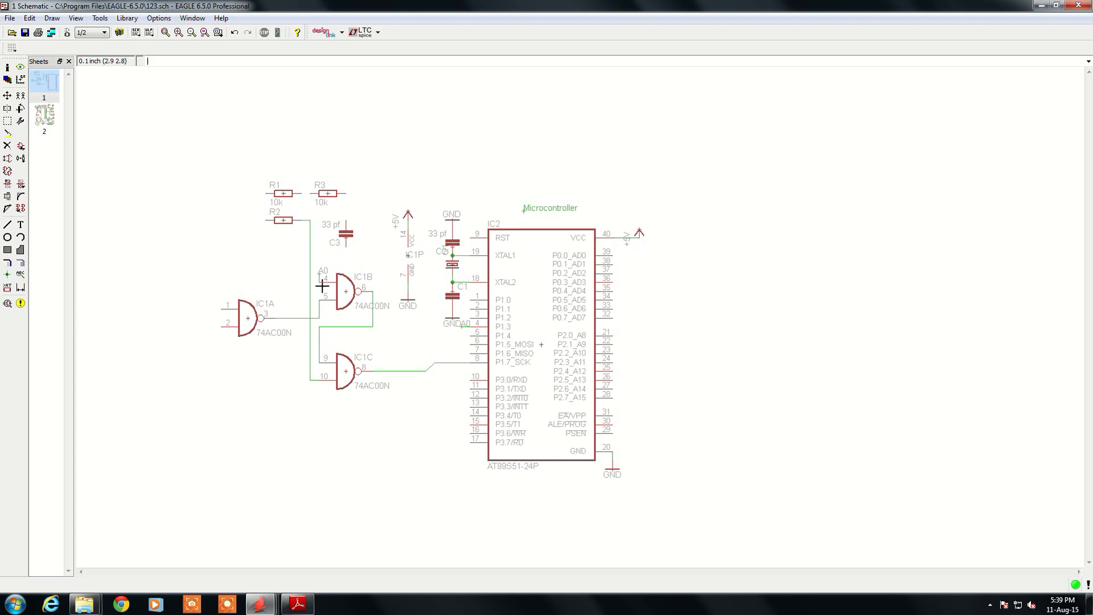
Export schematic sheet 1 as a full-area PNG image named ckt1 in the Documents library.
click(9, 19)
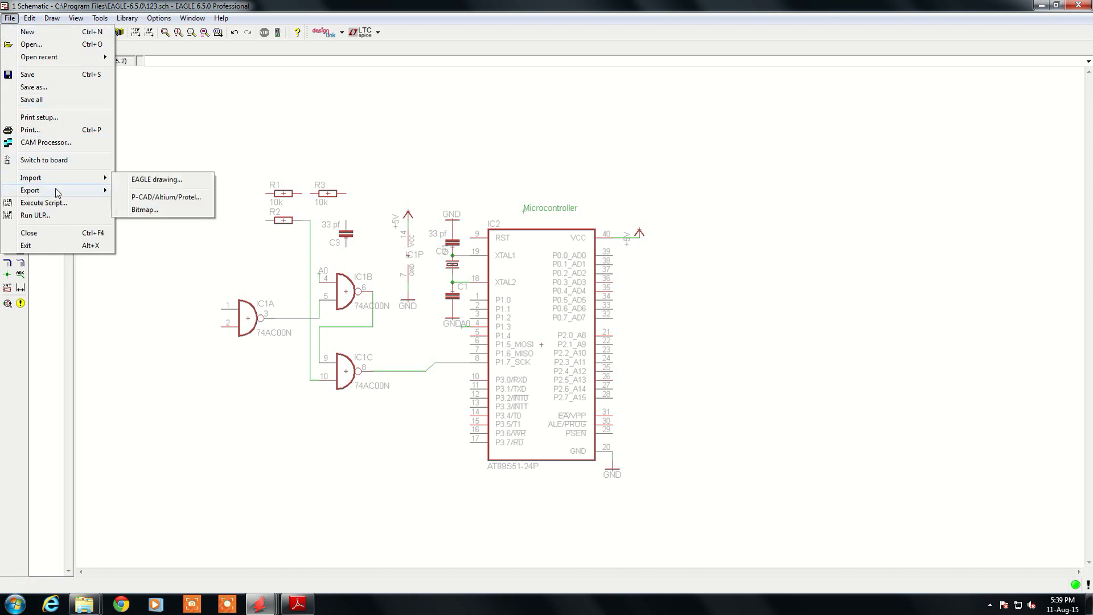
mouse_move(59, 195)
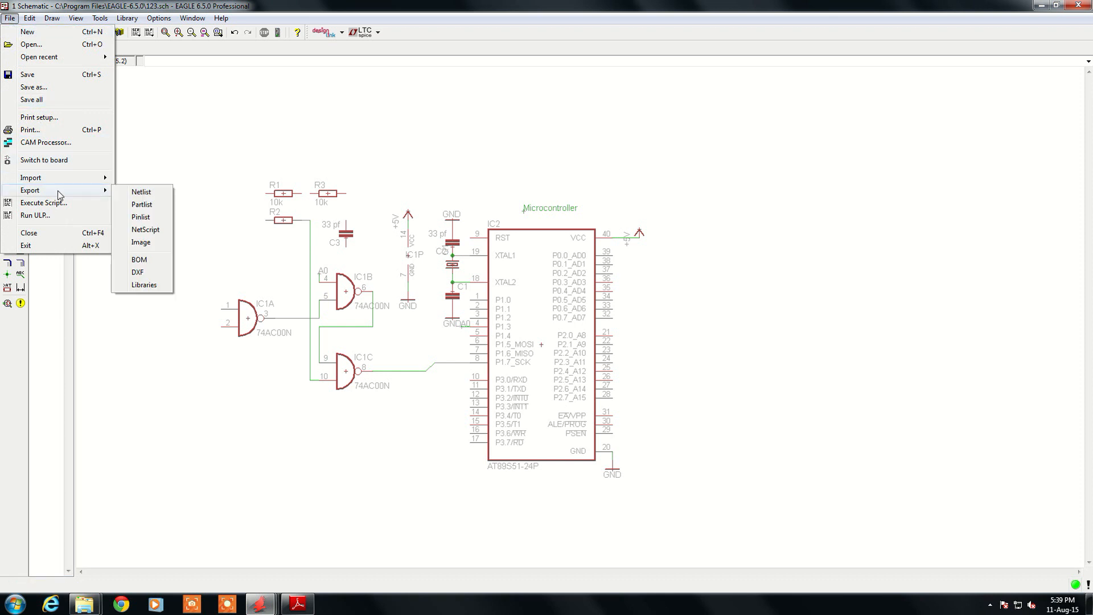
click(152, 245)
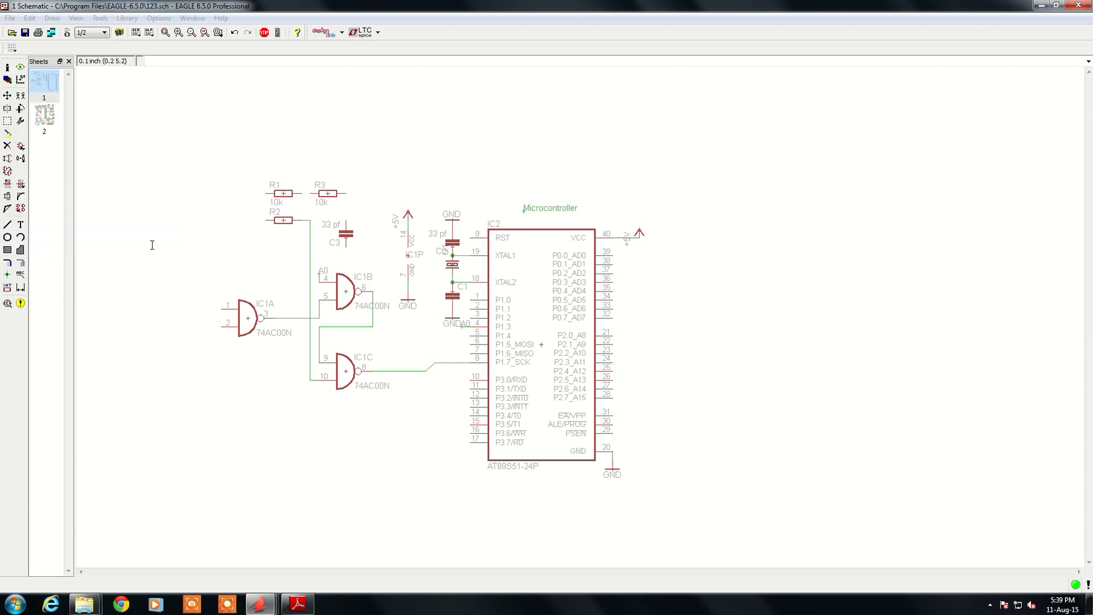
click(206, 211)
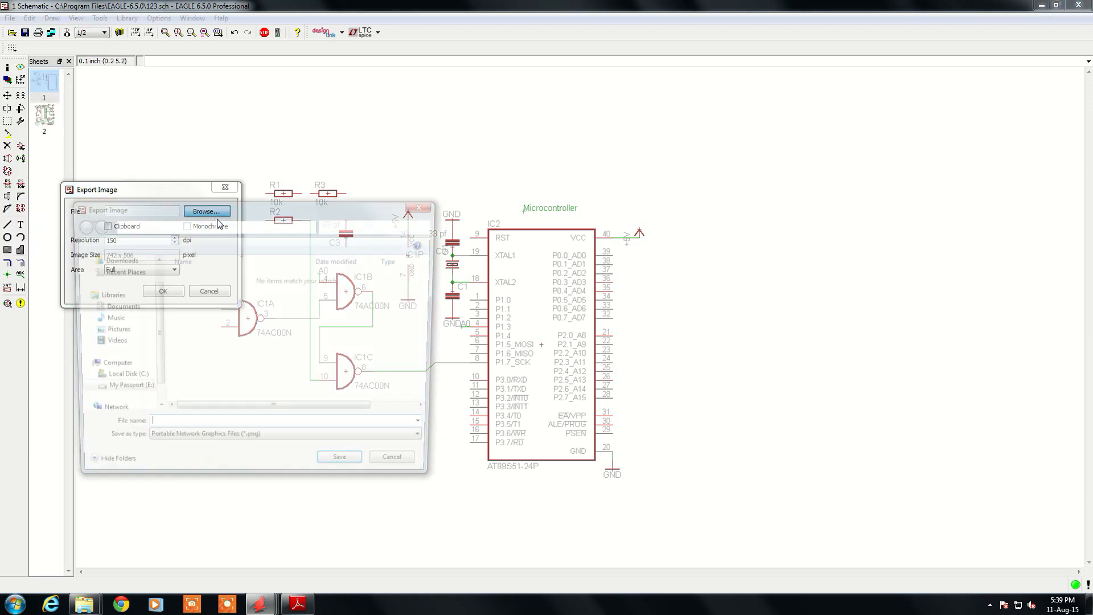
mouse_move(159, 314)
mouse_down()
mouse_move(161, 278)
mouse_move(159, 313)
mouse_up()
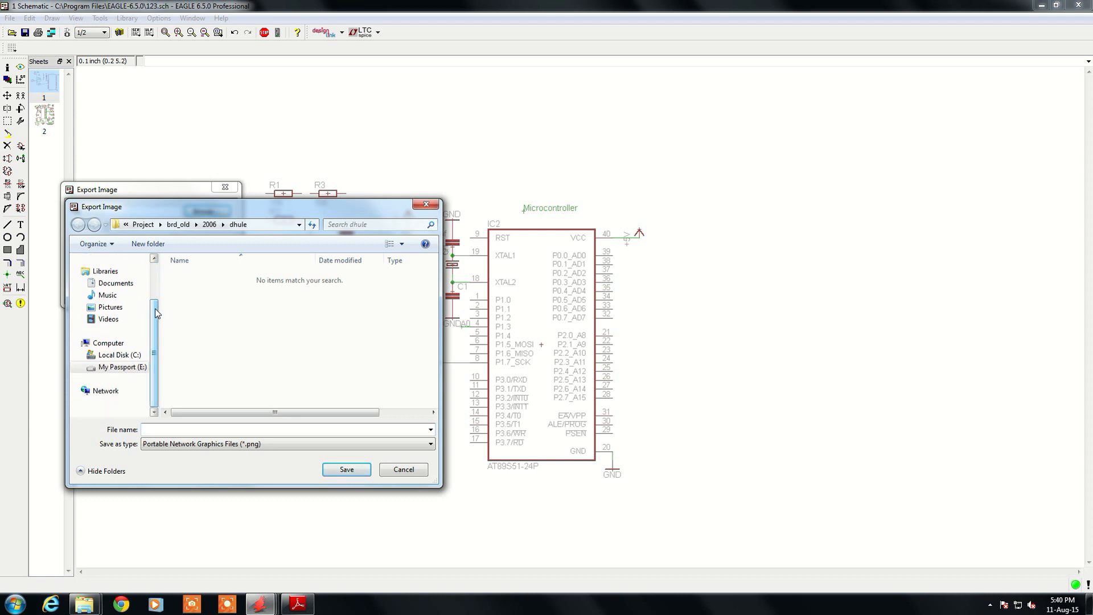
click(115, 283)
click(284, 431)
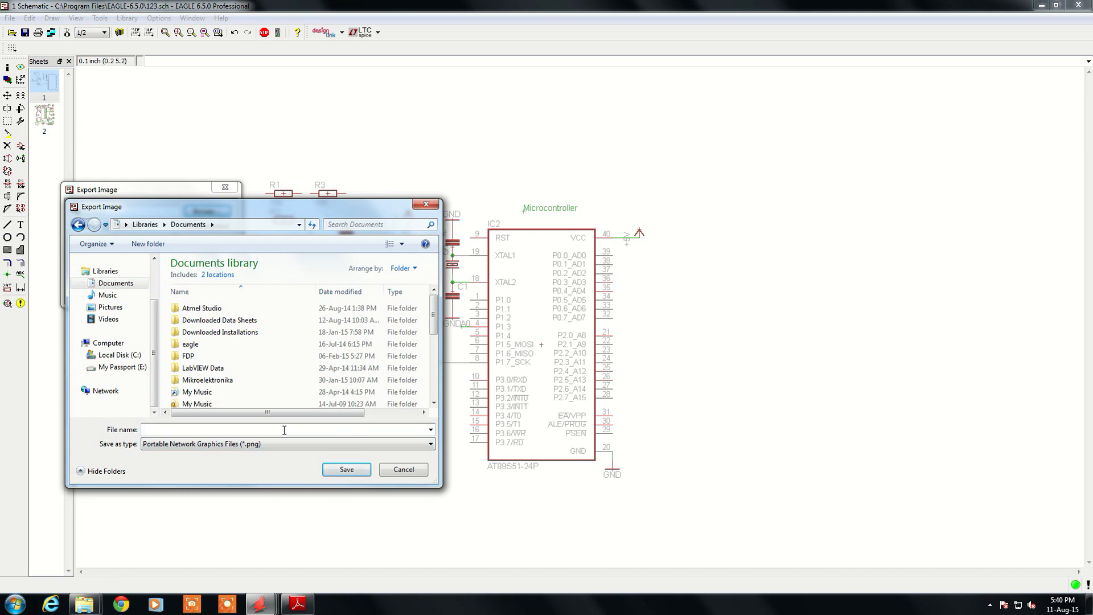
text(ckt1)
click(346, 469)
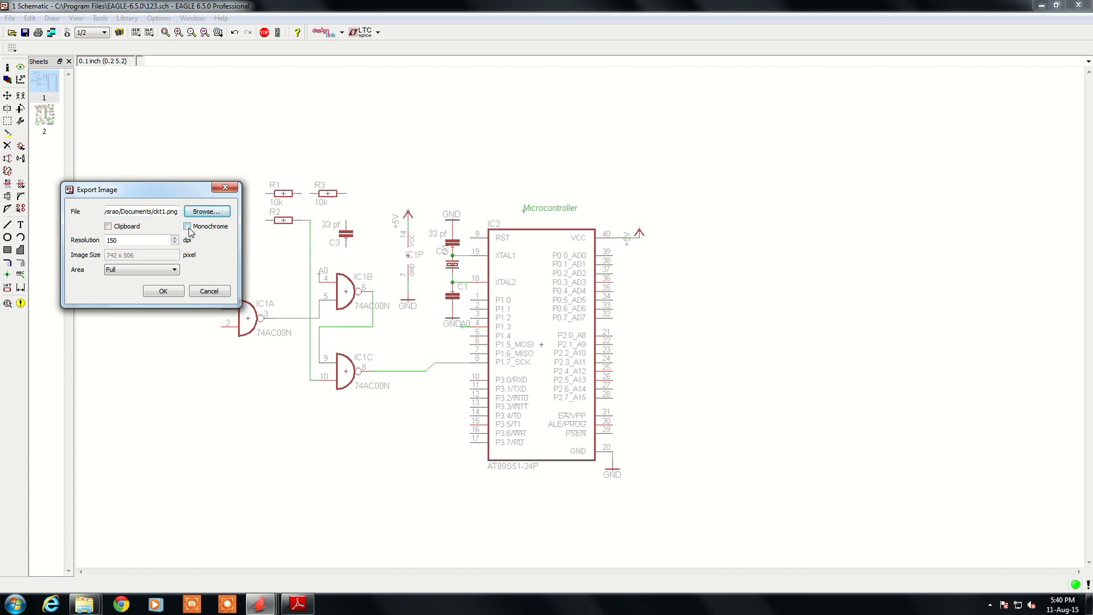
click(163, 292)
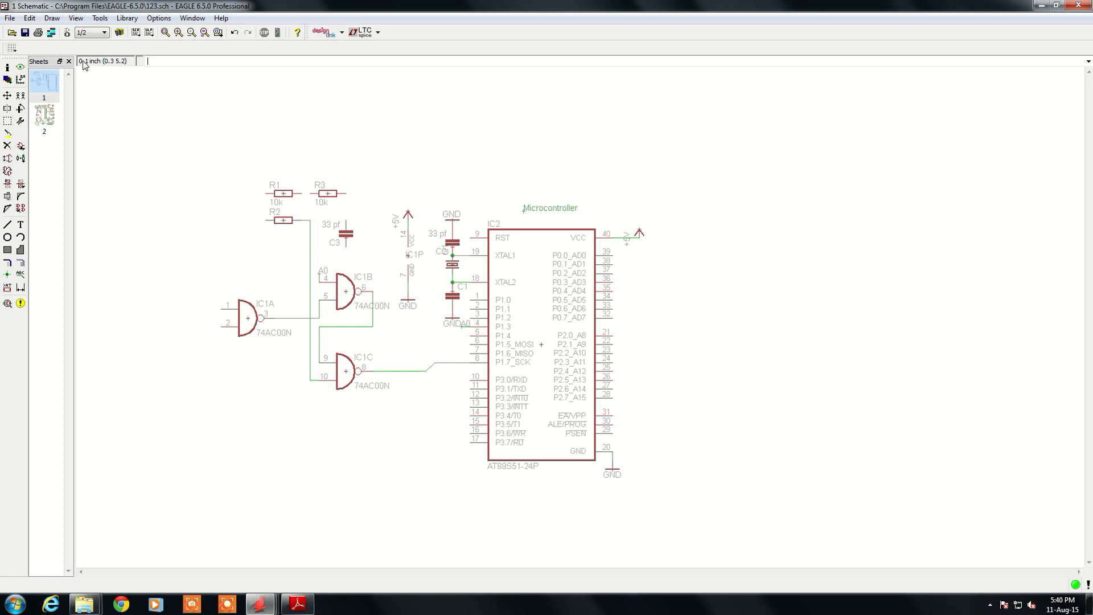
Switch to the board and hide its Top and Bottom copper layers.
click(66, 32)
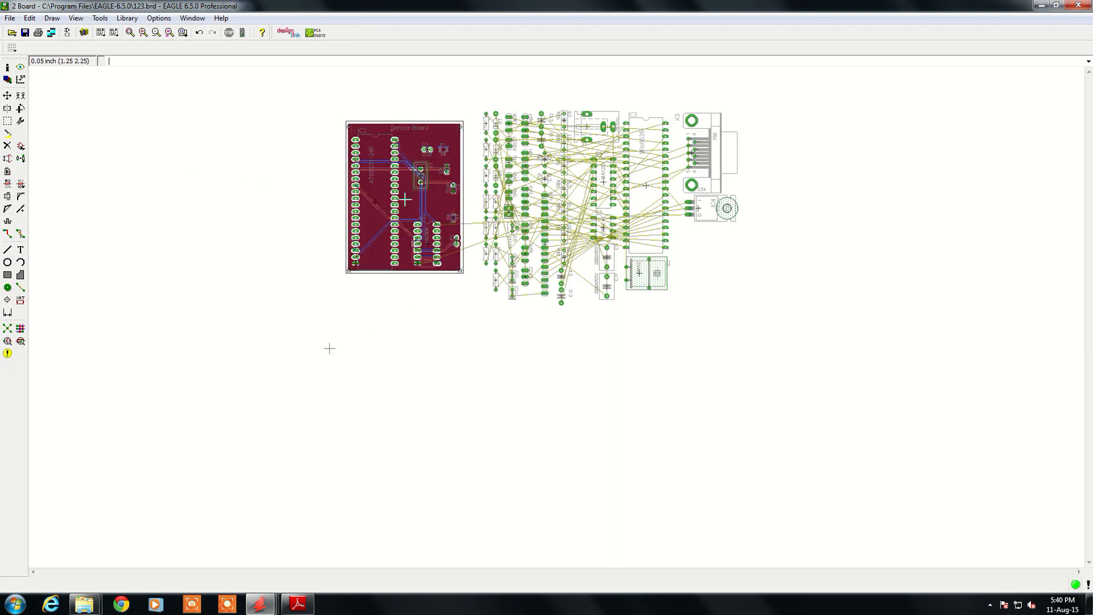
click(7, 80)
click(21, 54)
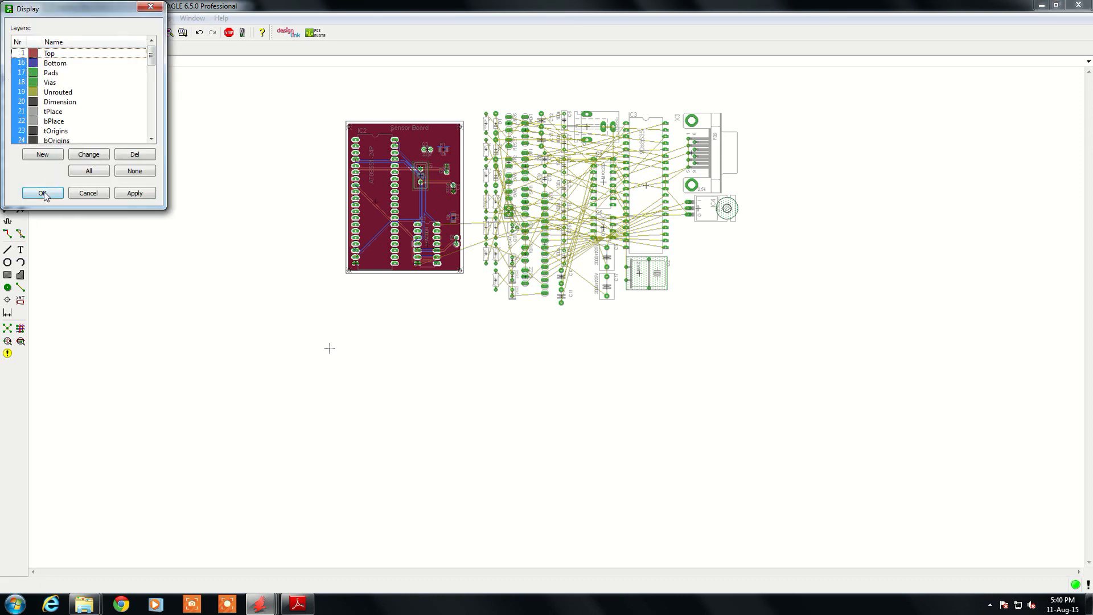
click(42, 193)
click(7, 80)
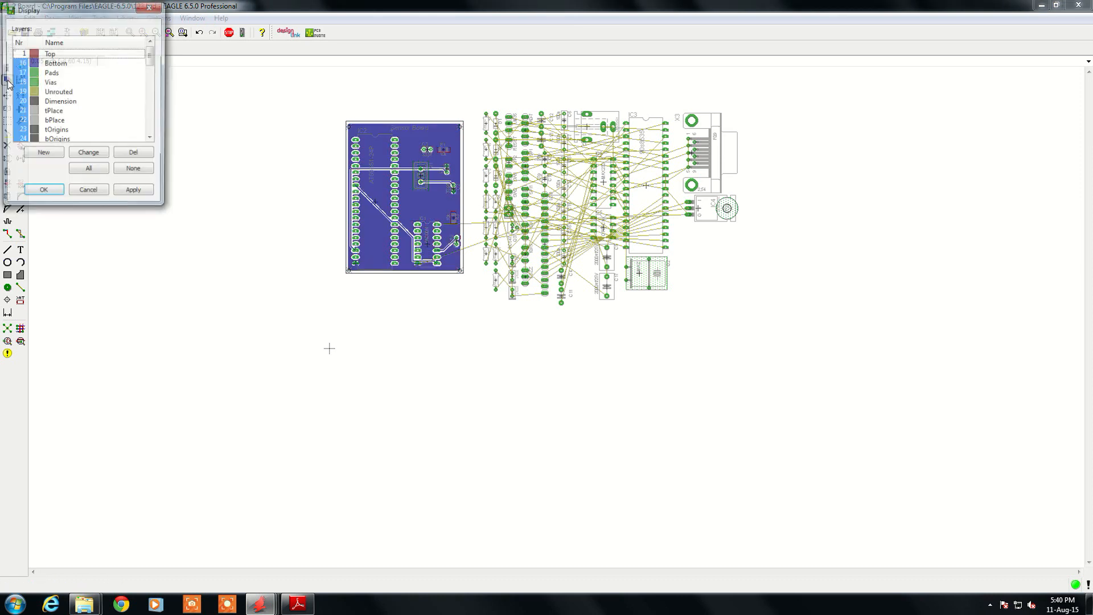
click(20, 63)
click(42, 193)
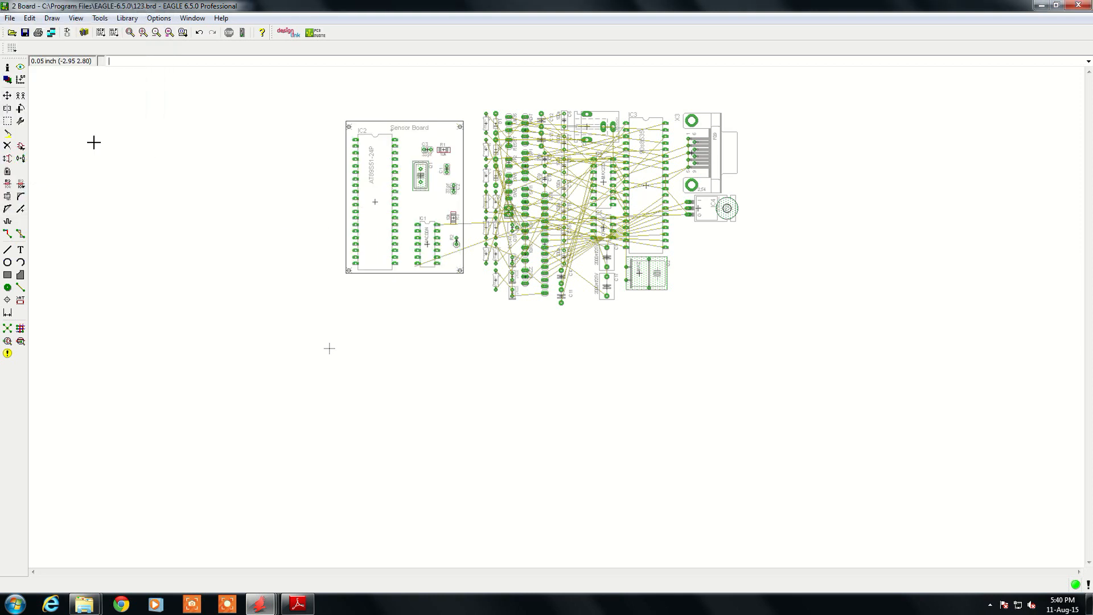
Export the board as a PNG image named brd1 in the Documents library.
click(11, 19)
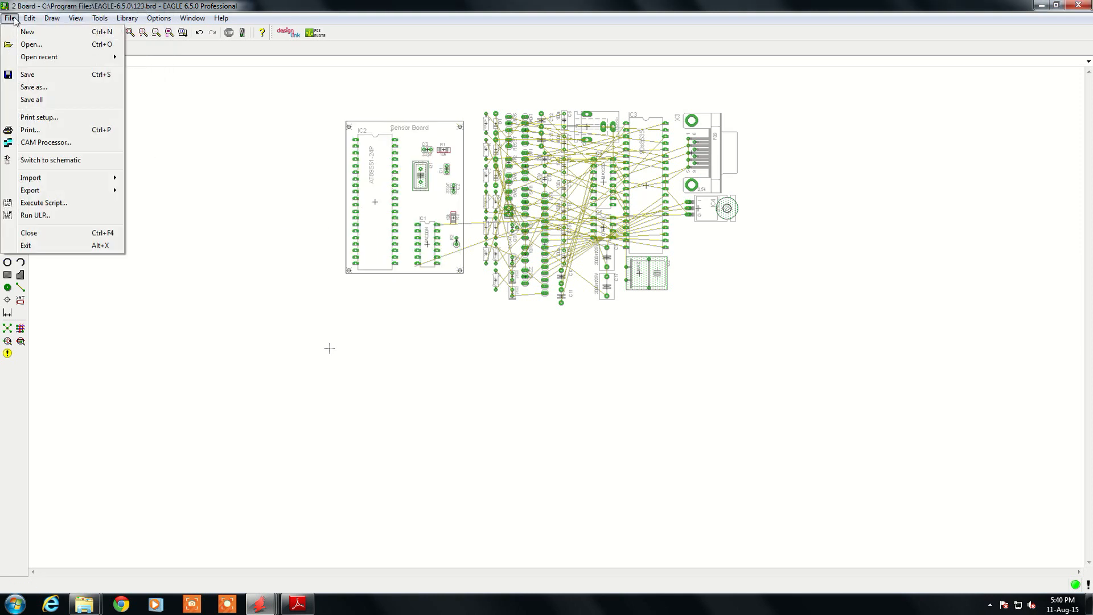
mouse_move(111, 193)
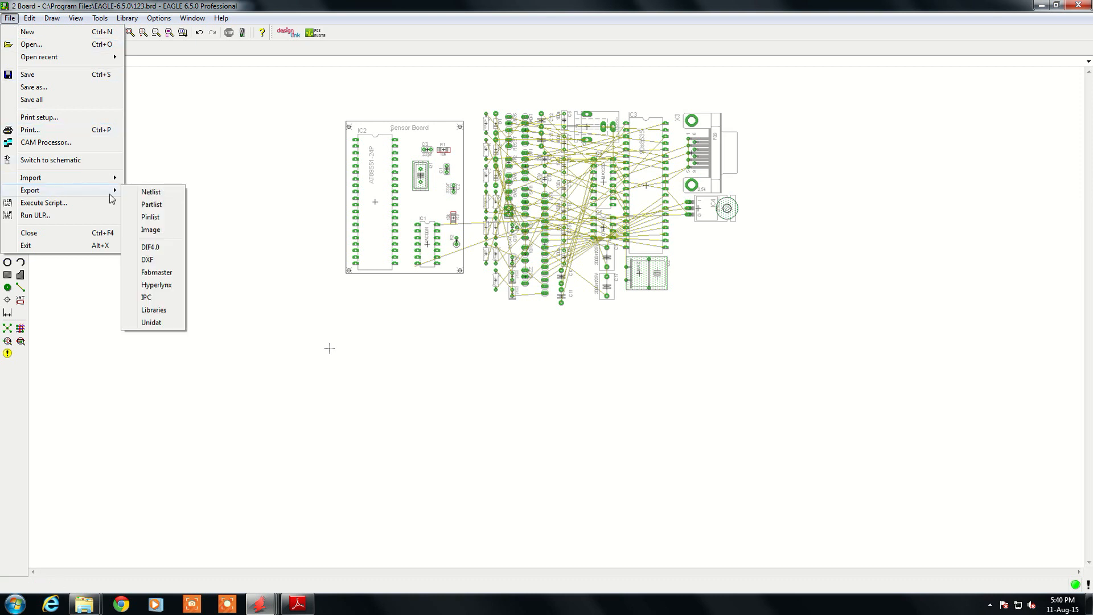
click(156, 228)
click(197, 194)
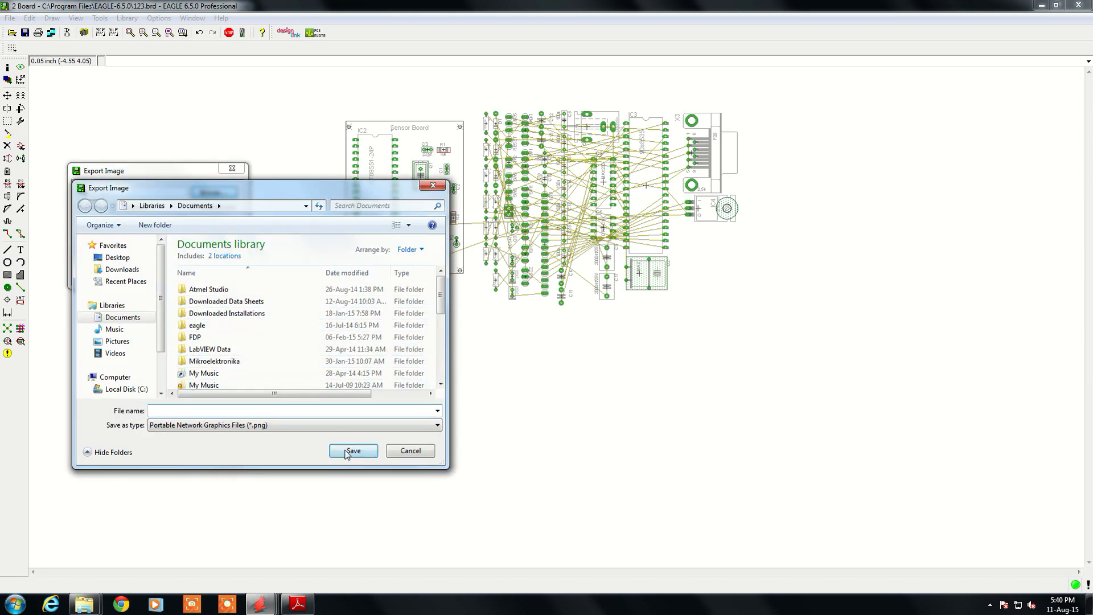
text(brd1)
click(354, 451)
click(166, 274)
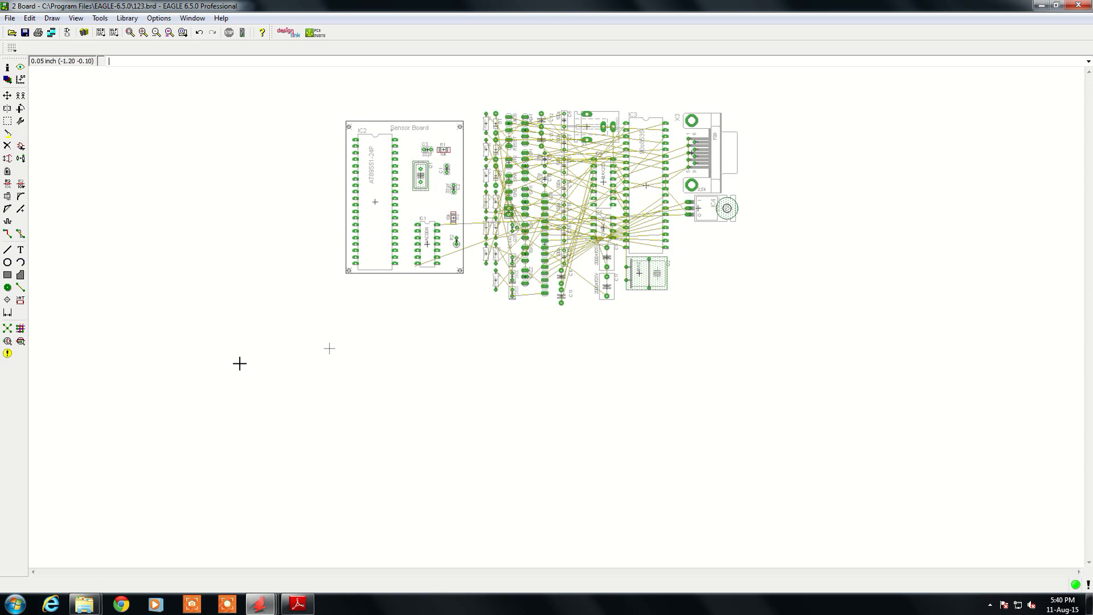
Open the Documents library in Windows Explorer and view the exported schematic image ckt1.png, closing the viewer when done.
click(15, 604)
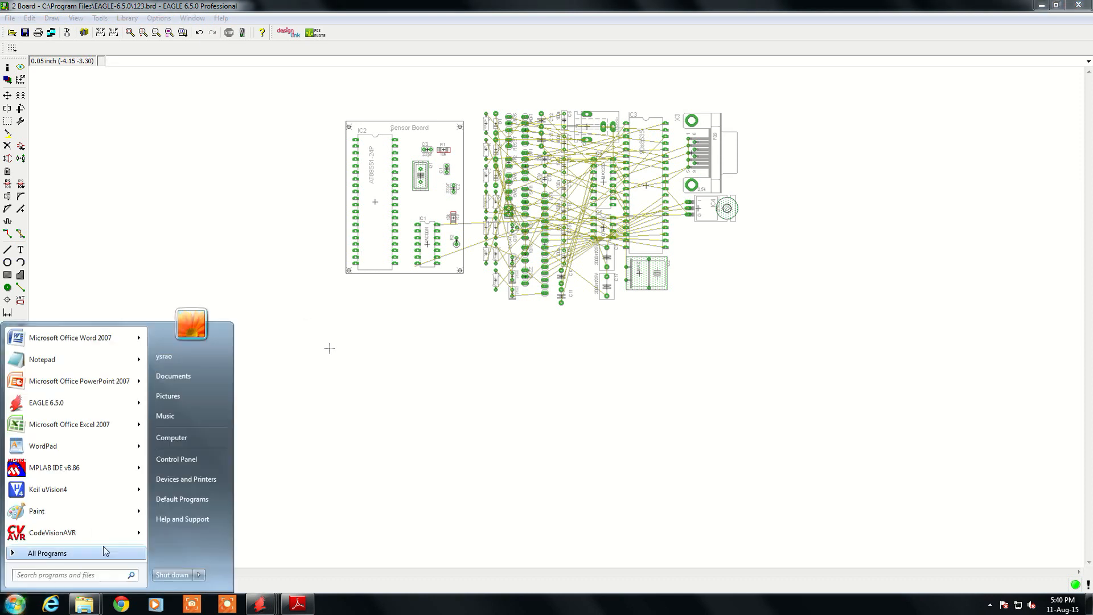
click(181, 440)
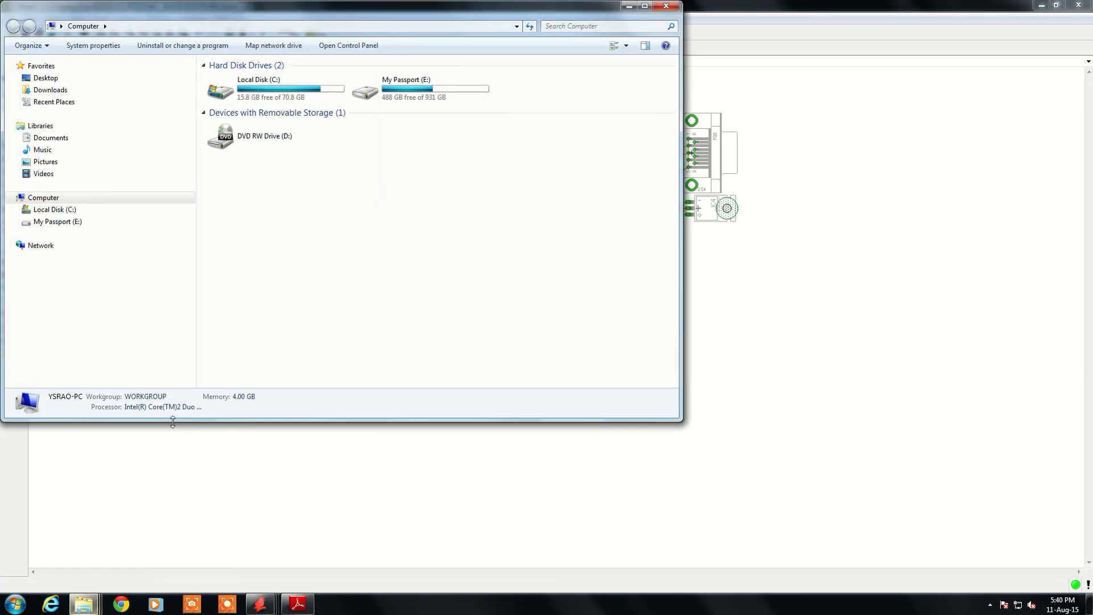
click(51, 137)
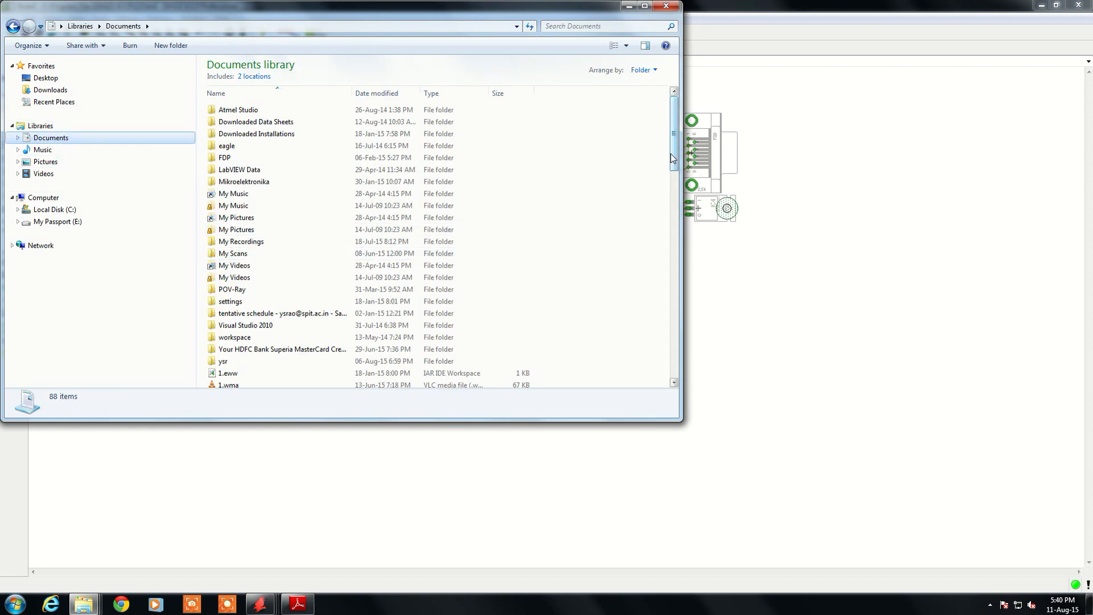
drag(672, 156, 668, 202)
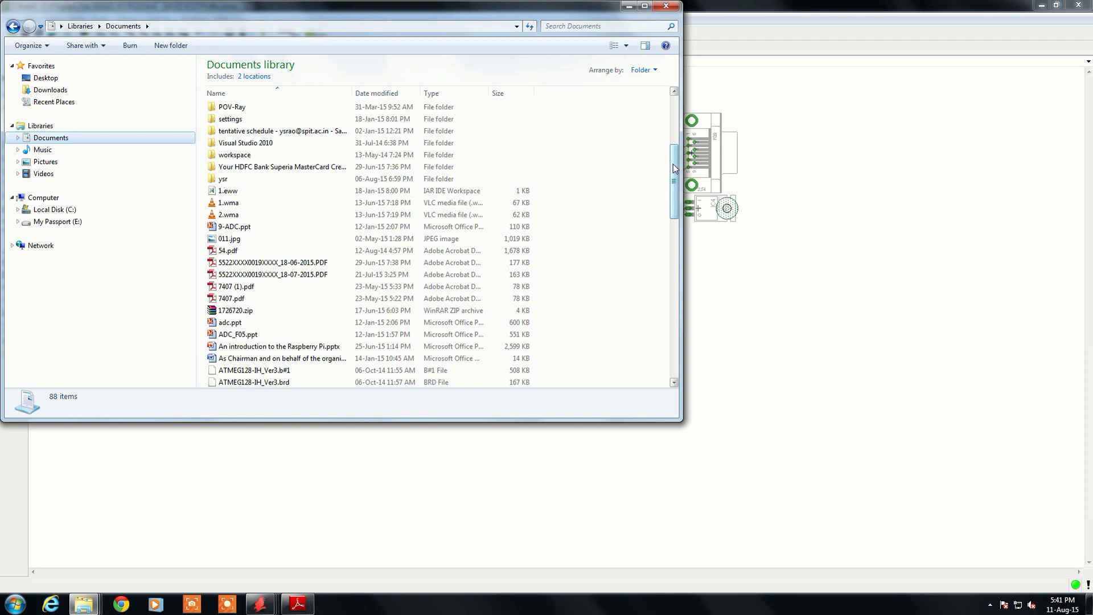
drag(674, 168, 675, 221)
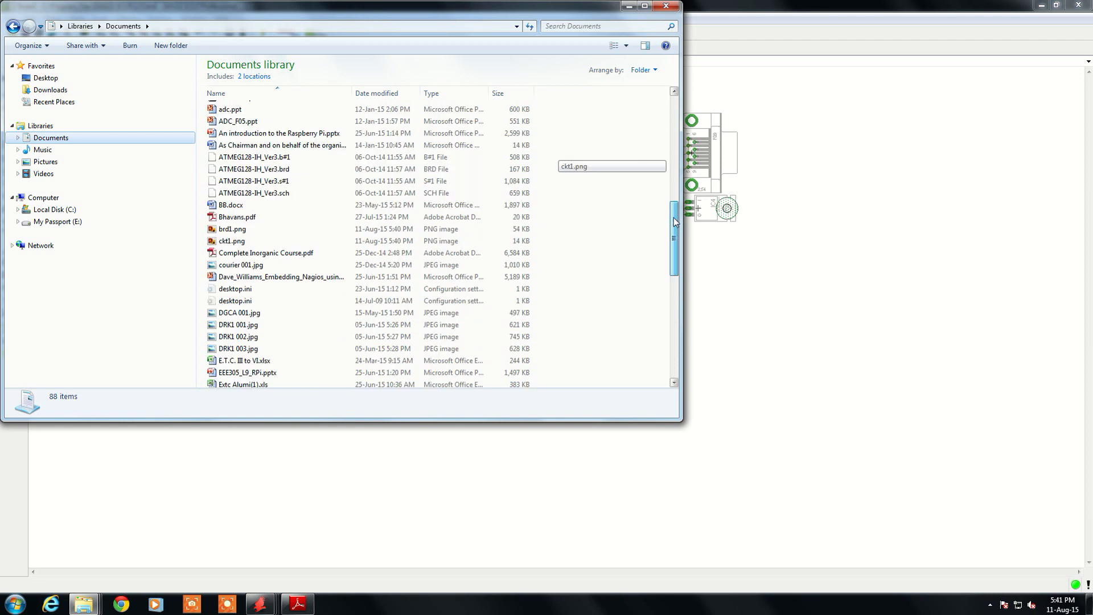
double_click(230, 241)
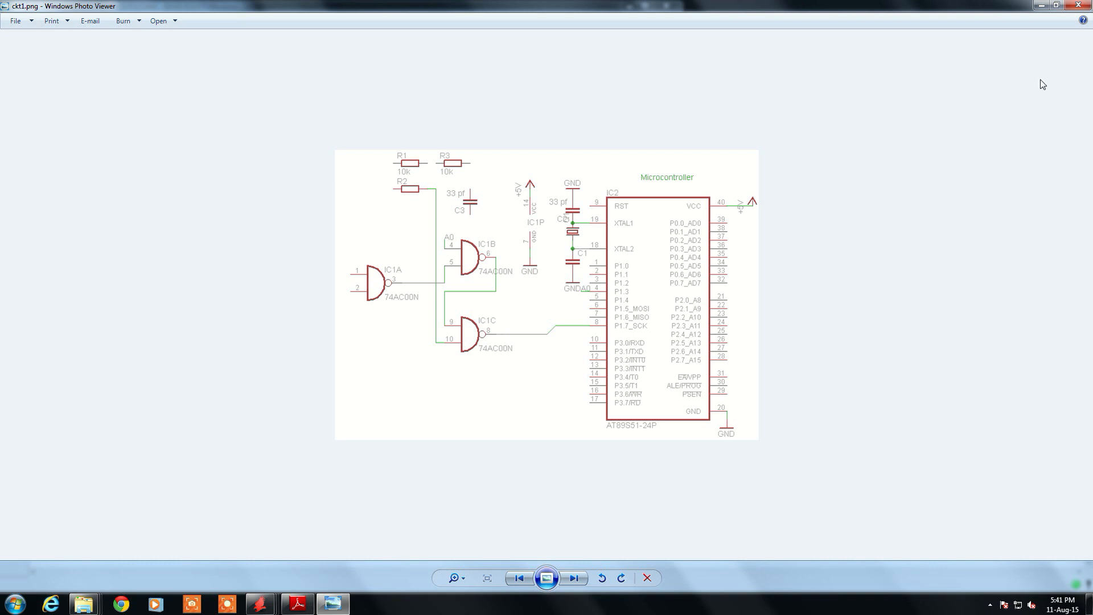
click(1078, 5)
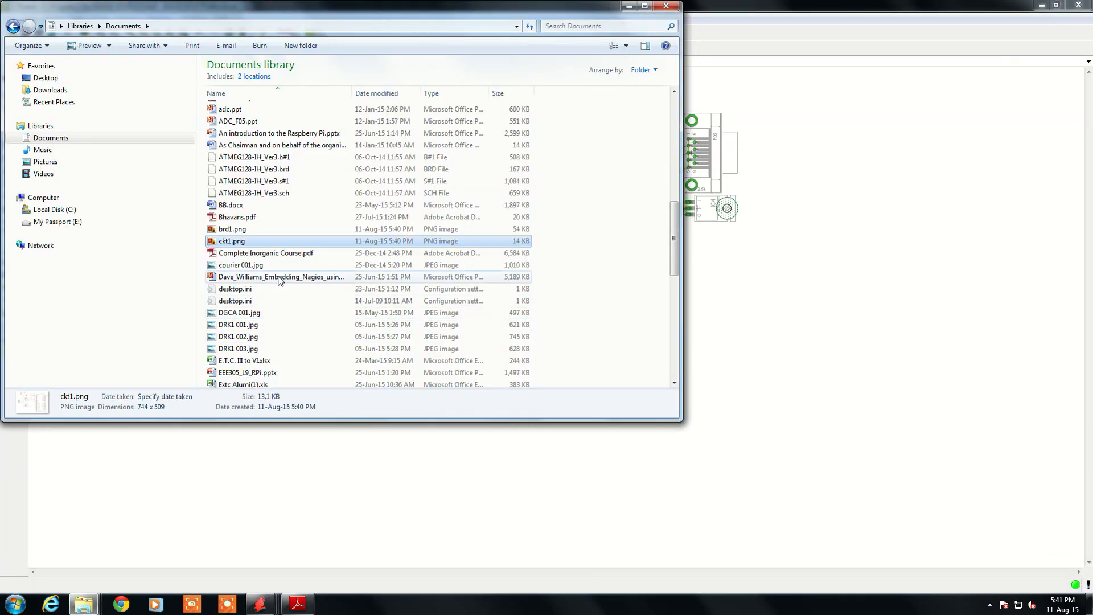
View the exported board image brd1.png, close it and return to the EAGLE board.
click(232, 229)
double_click(232, 229)
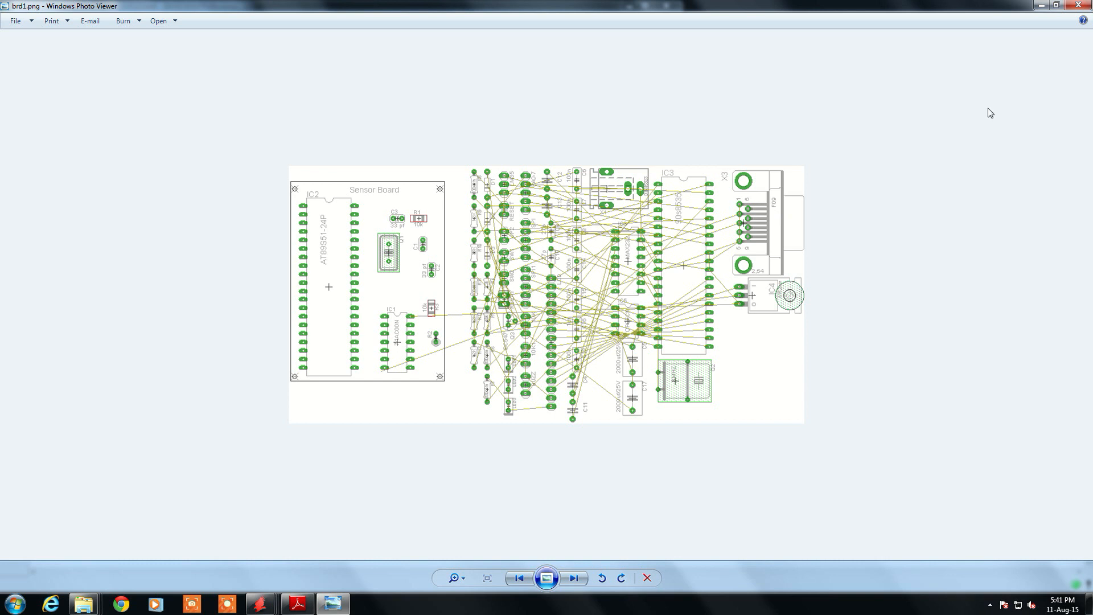
click(1085, 6)
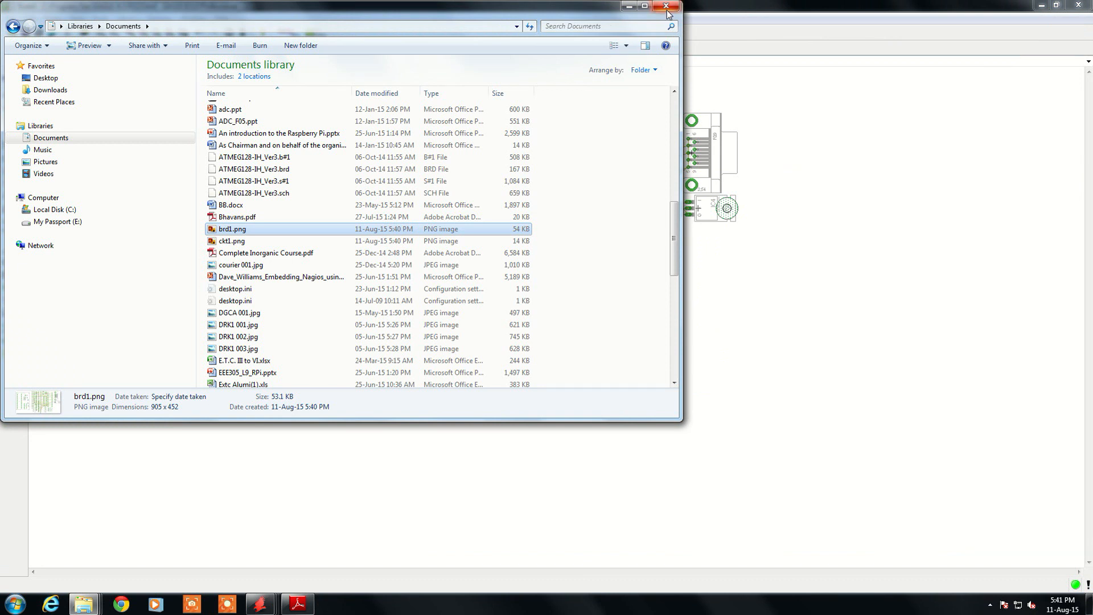
click(629, 6)
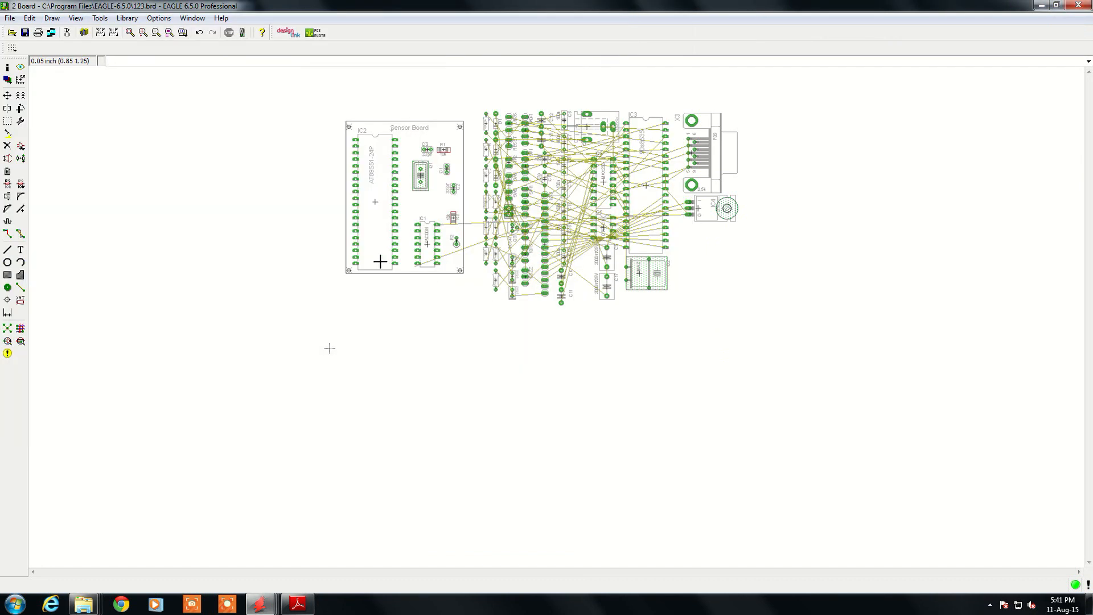
Export the board's partlist to the Documents library under the file name partlist.
click(10, 18)
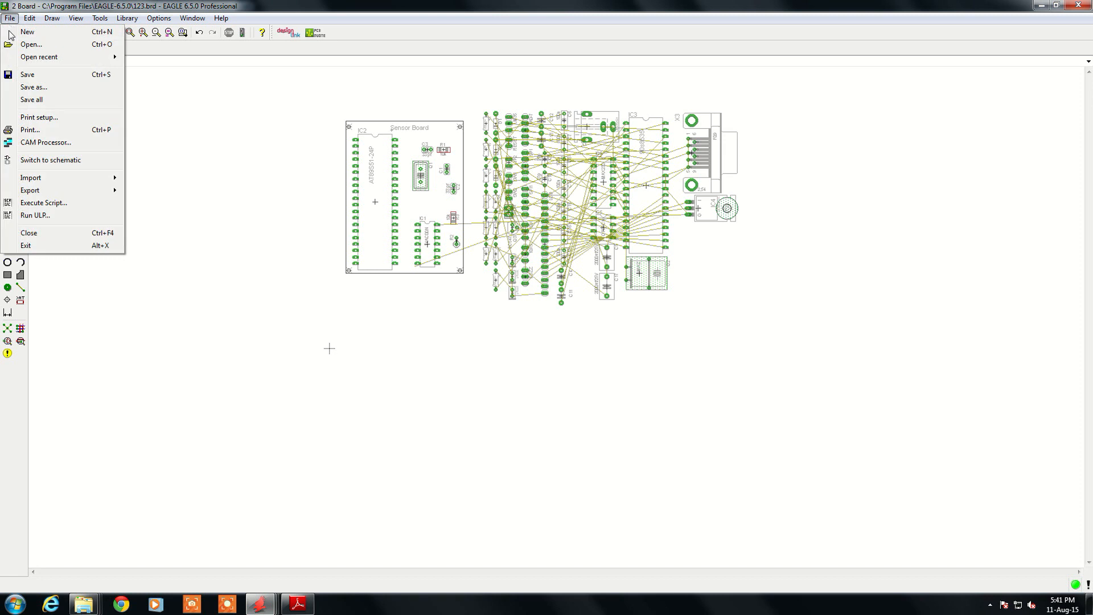
mouse_move(53, 191)
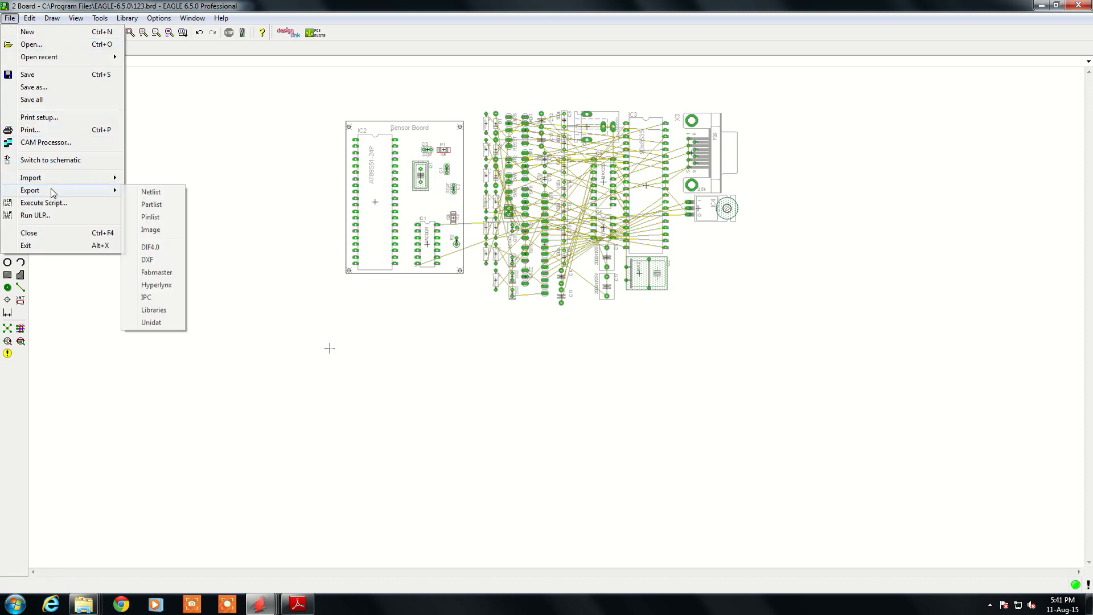
click(162, 210)
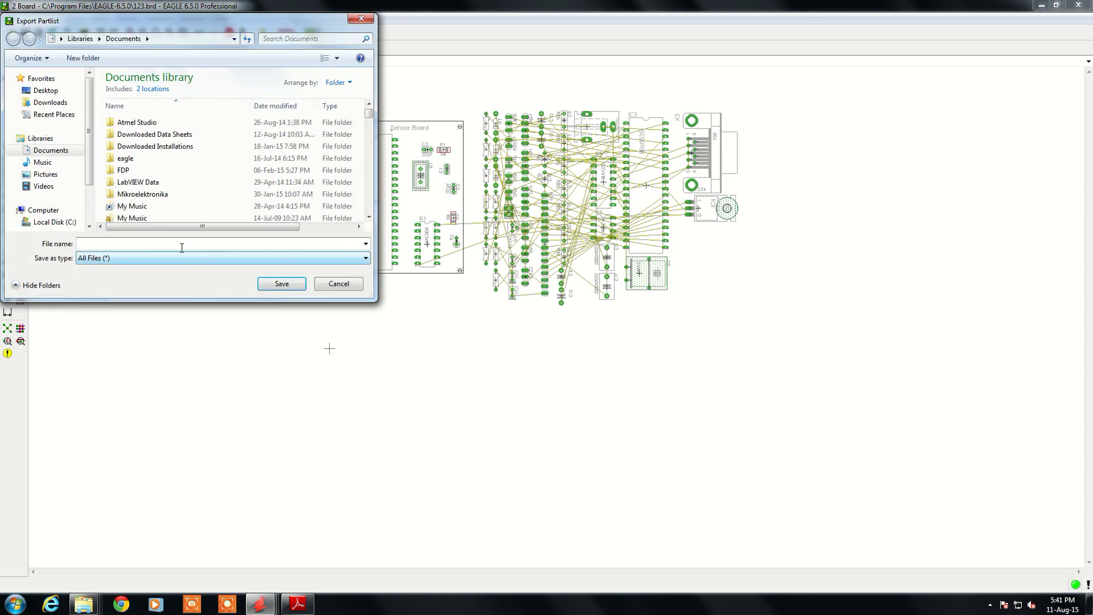
text(partlist)
click(300, 284)
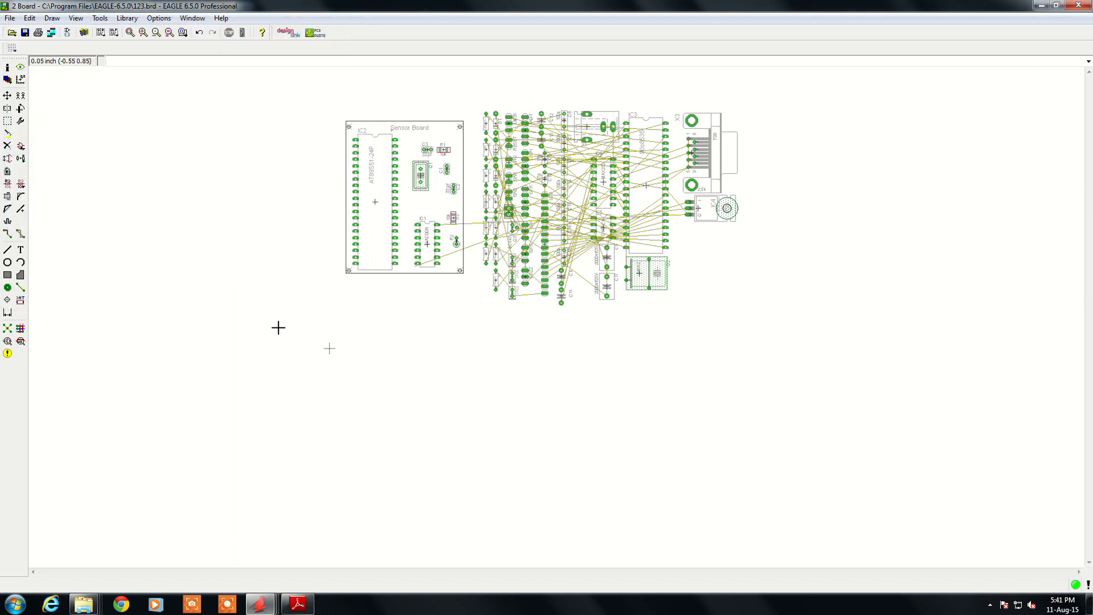
Find the exported partlist file in the Documents library and open it with WordPad.
click(84, 604)
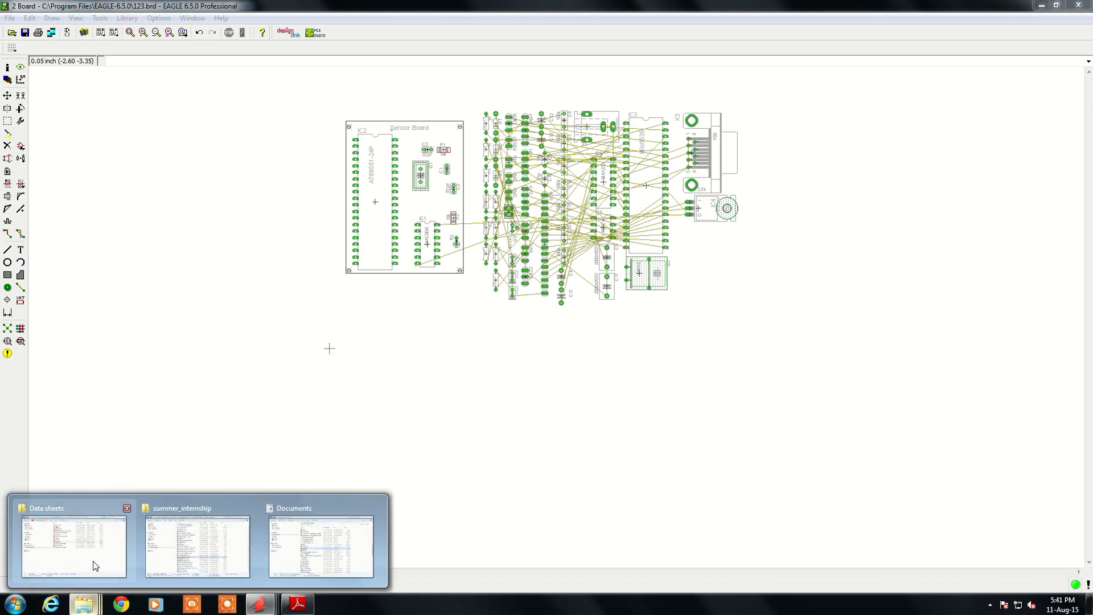
click(298, 541)
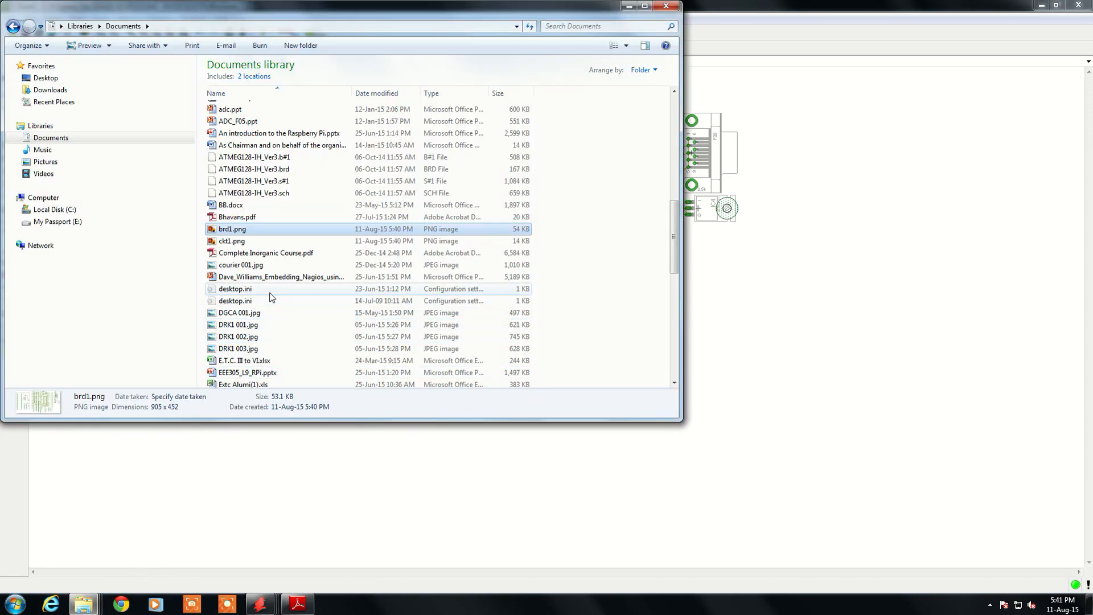
key(p)
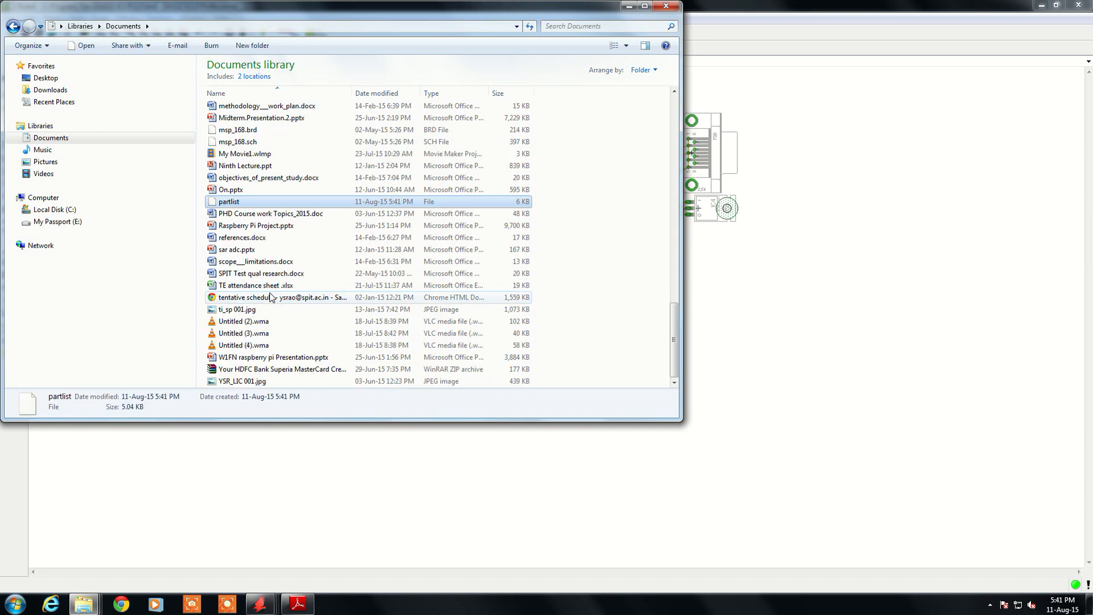
right_click(259, 202)
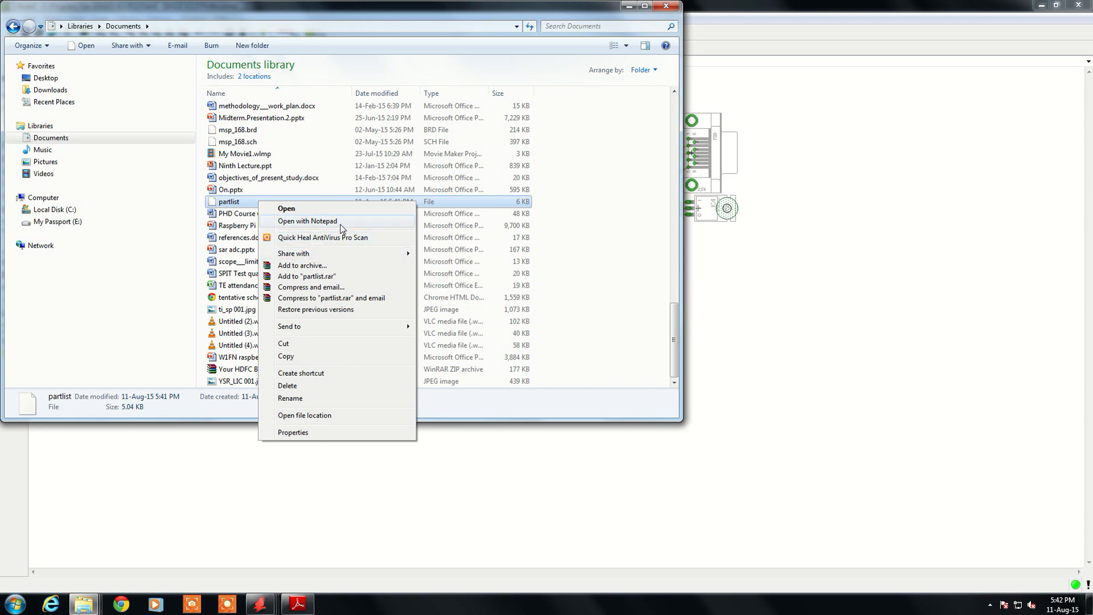
mouse_move(350, 259)
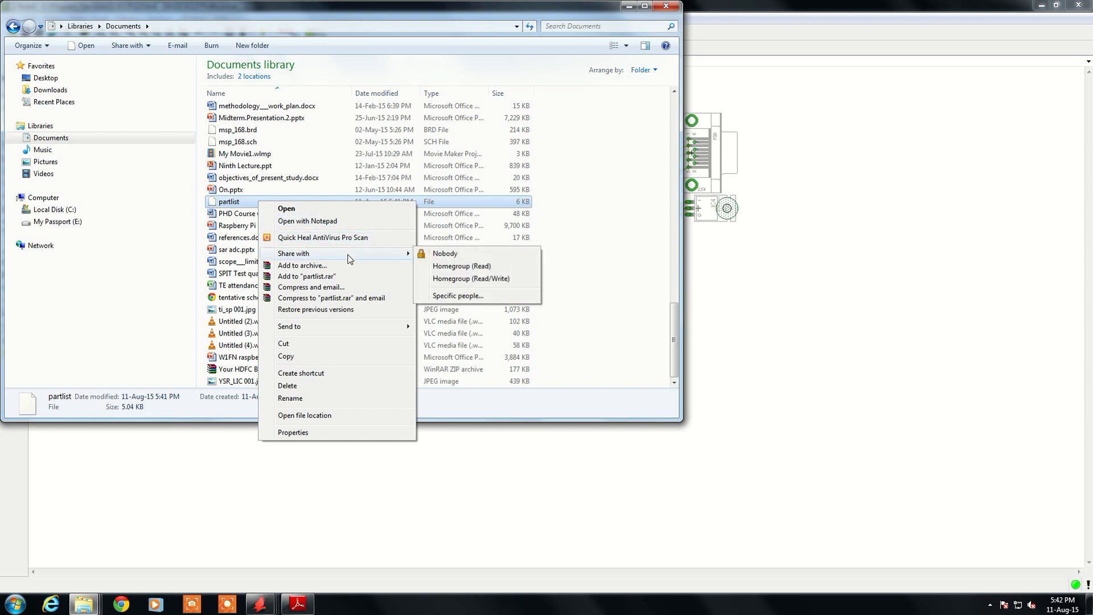
click(329, 212)
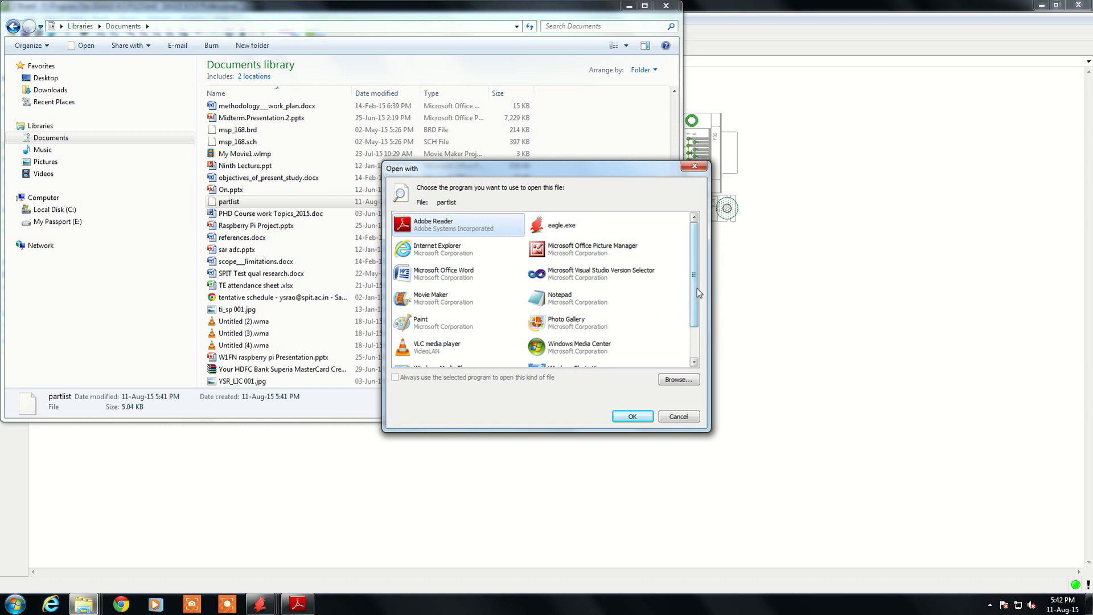
drag(697, 288, 697, 319)
click(436, 350)
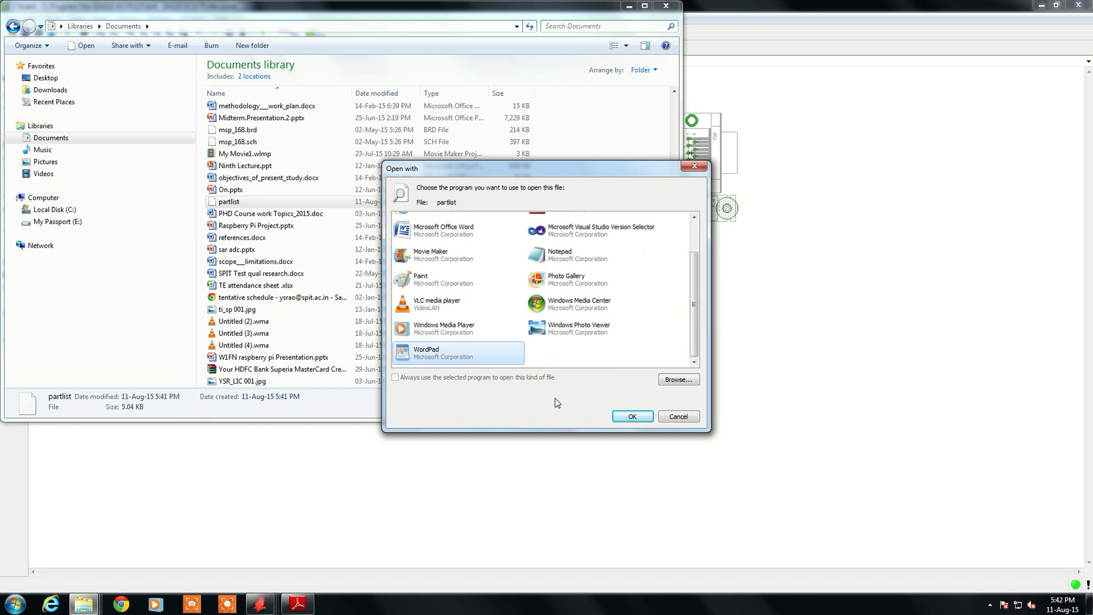
click(633, 416)
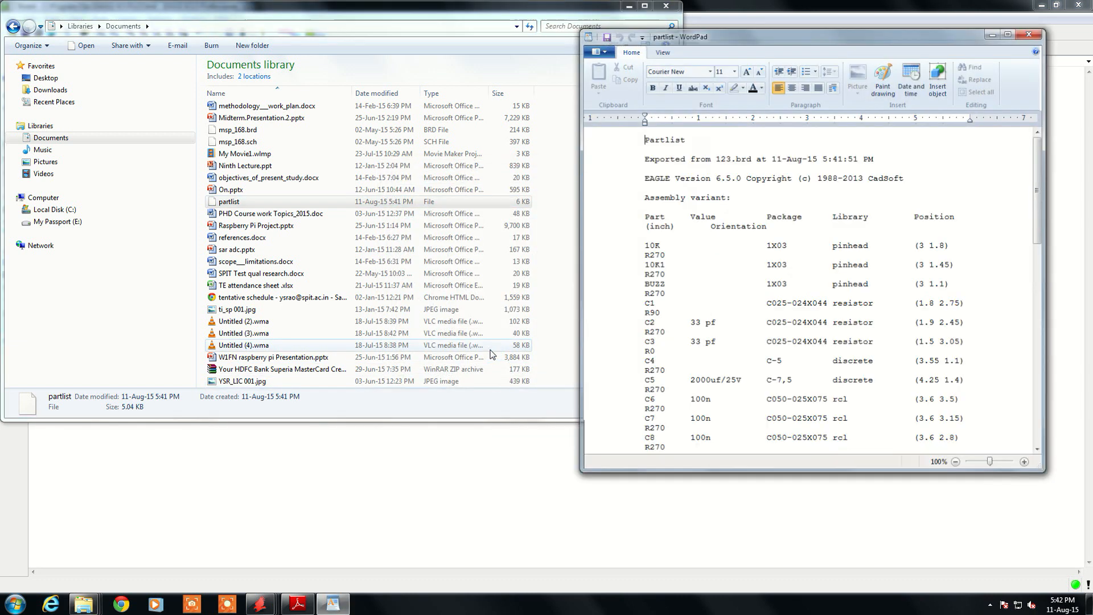
View the partlist full screen, then minimize WordPad and Windows Explorer to return to the EAGLE board.
click(1006, 35)
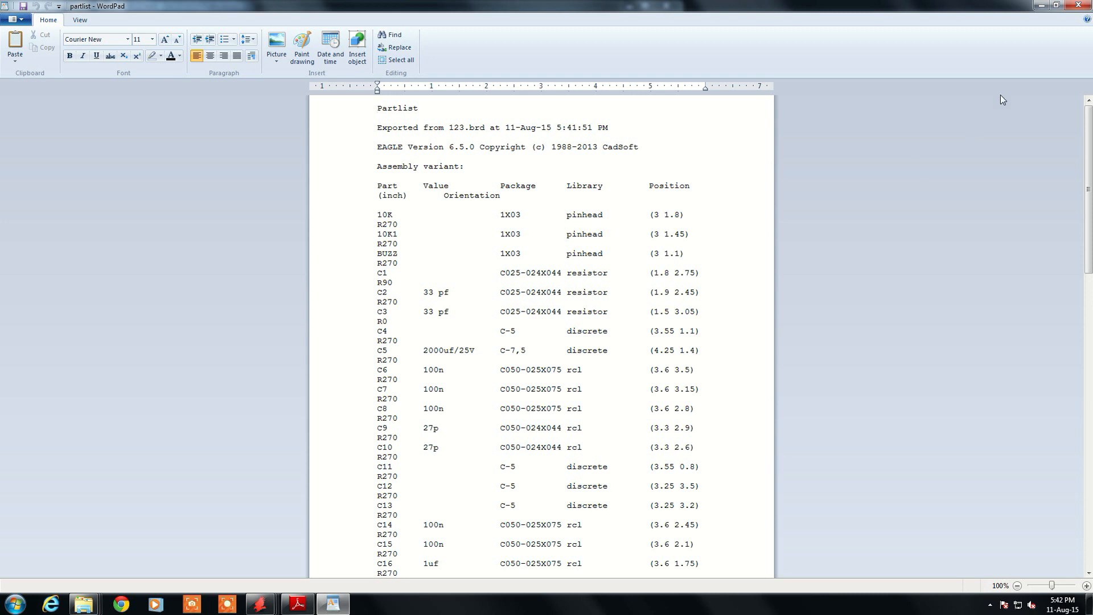
click(1043, 6)
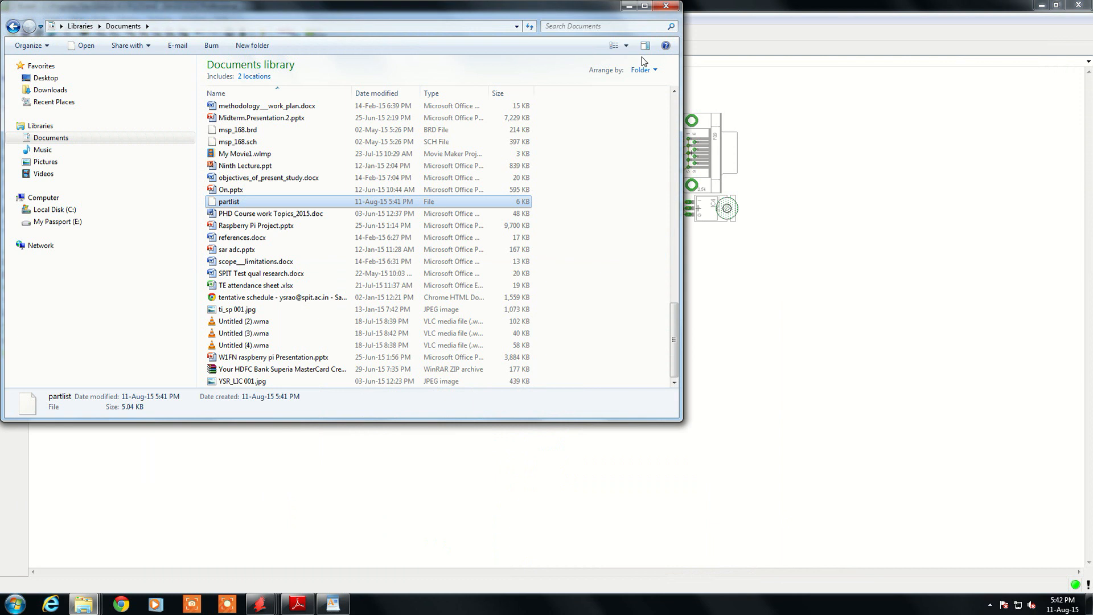
click(629, 7)
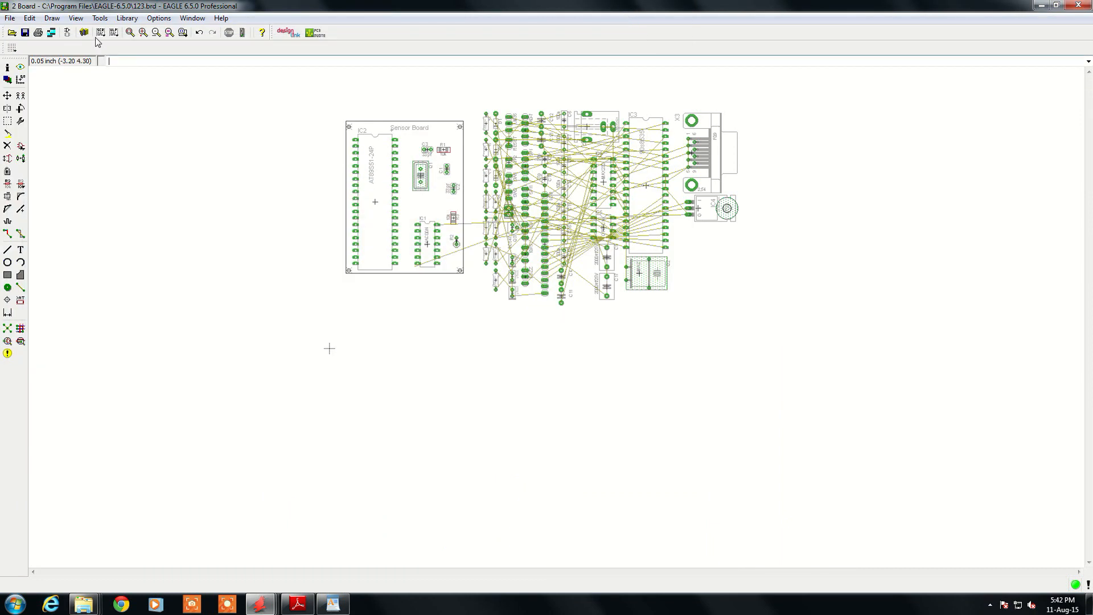
Switch from the board to the schematic and expand the pinhead library for adding a part.
click(67, 33)
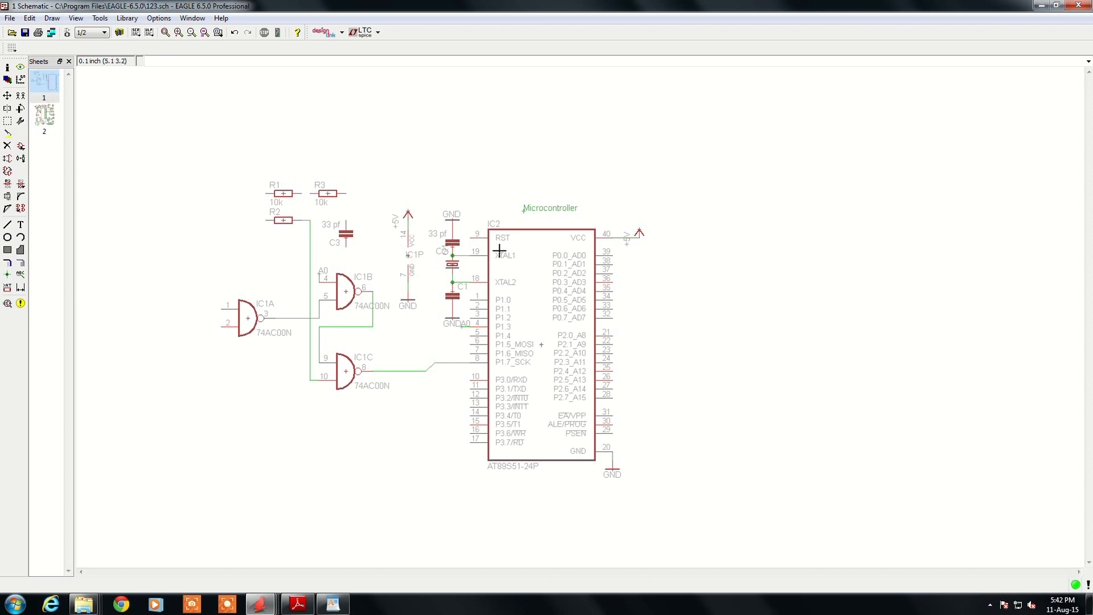
click(21, 147)
scroll(55, 186, up, 4)
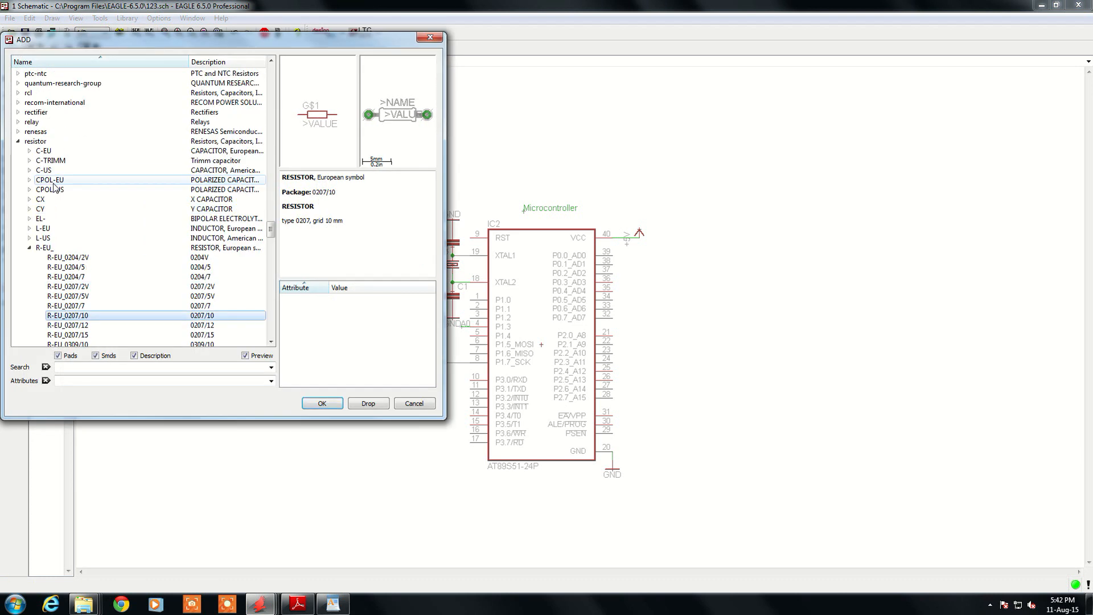
click(18, 141)
scroll(54, 190, up, 12)
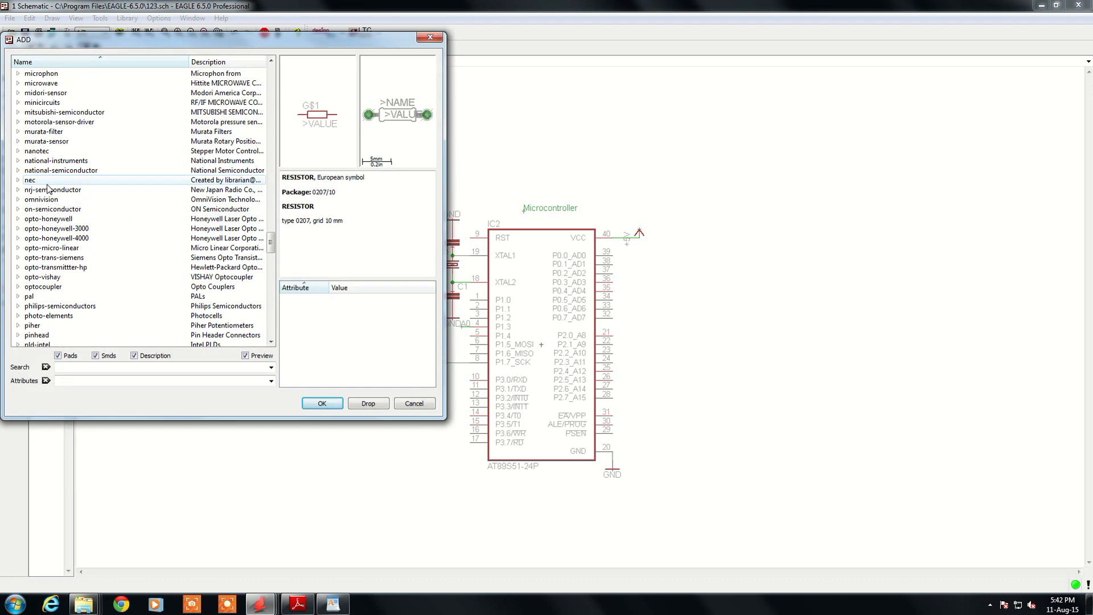
scroll(57, 240, down, 1)
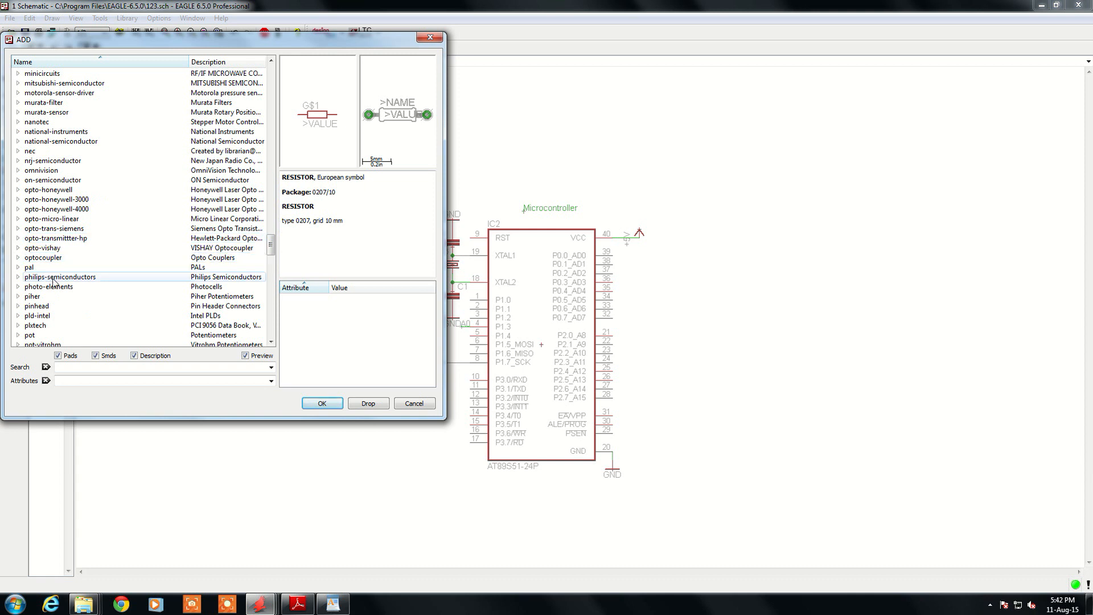
double_click(18, 307)
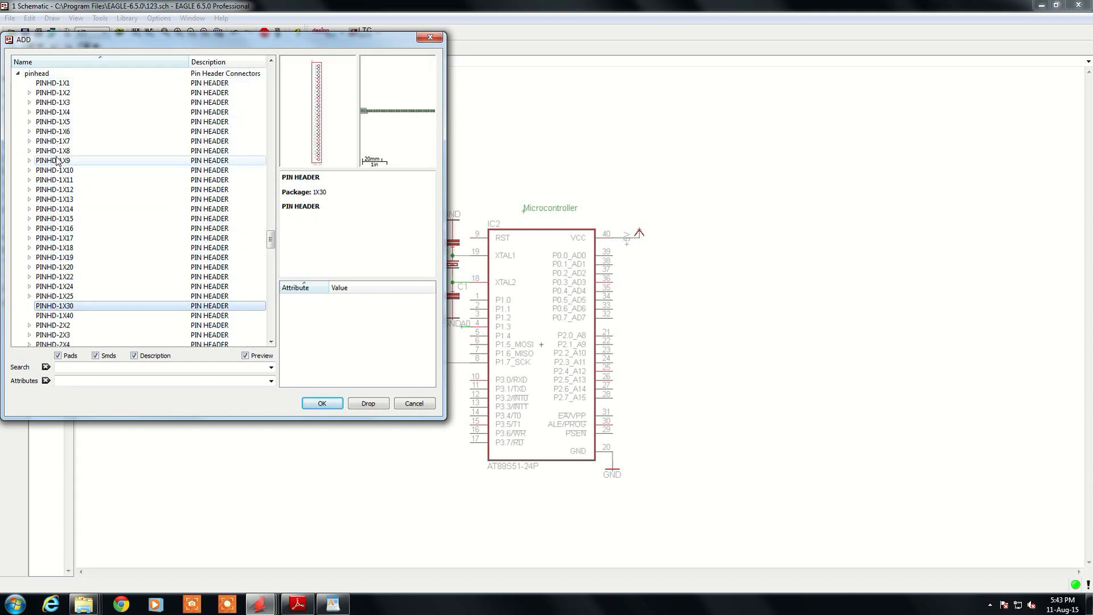
Add a PINHD-1X2 pin header above the microcontroller, accepting the update to the new device set version.
double_click(31, 94)
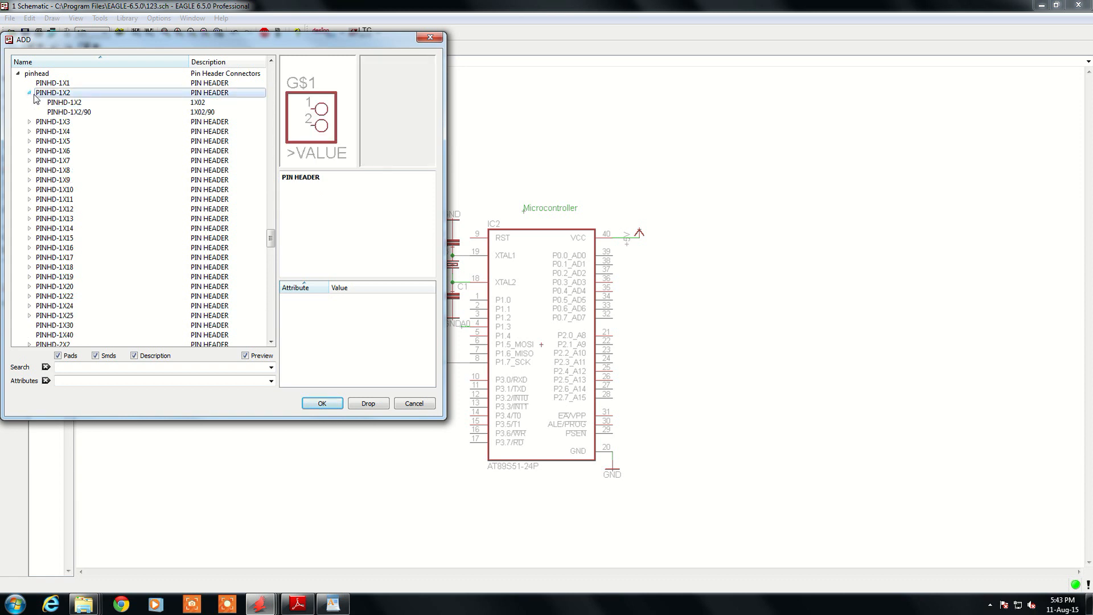
click(64, 102)
click(322, 404)
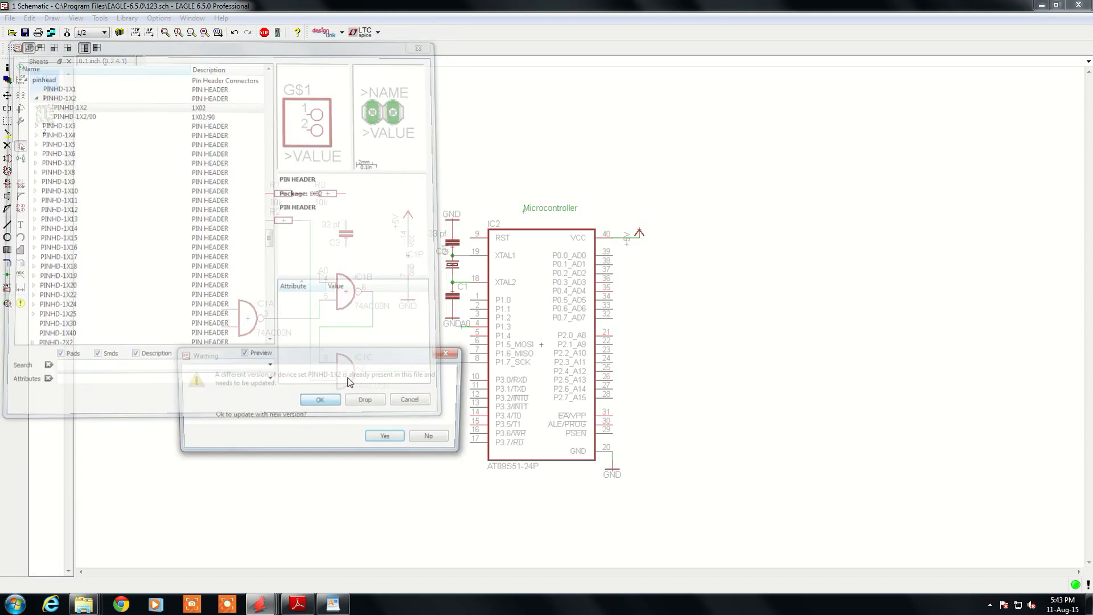
click(373, 442)
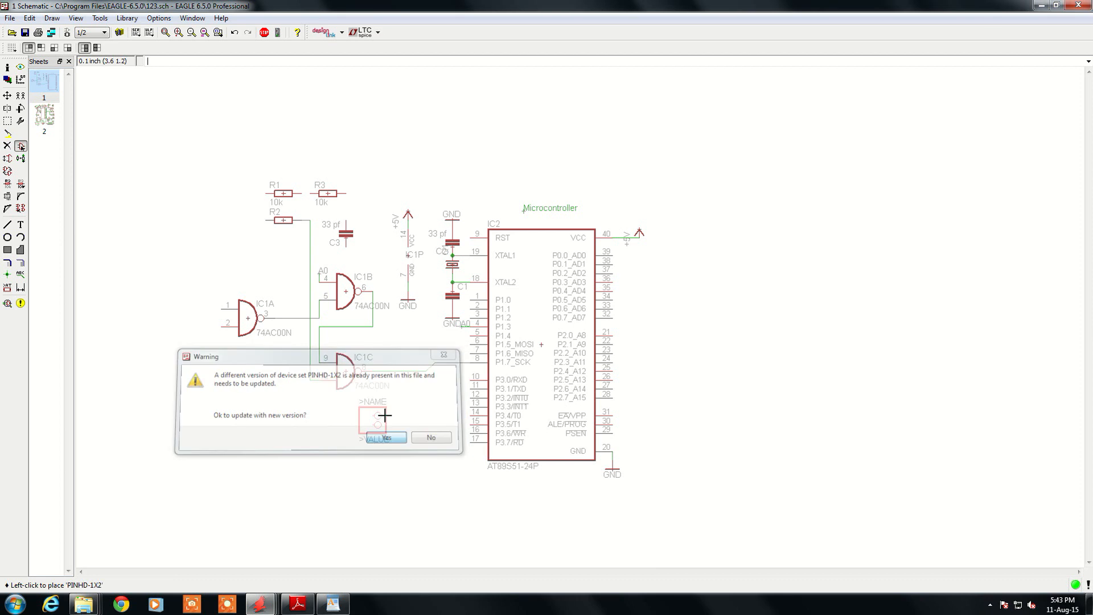
click(653, 127)
scroll(575, 132, up, 2)
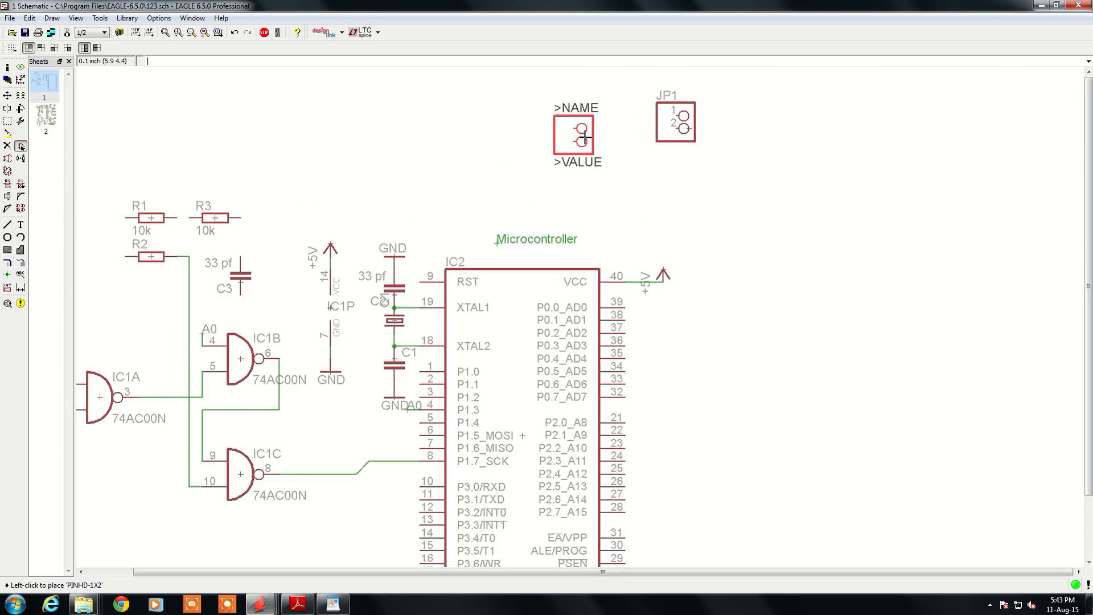
Copy the +5V symbol onto pin 1 and the GND symbol onto pin 2 of the JP1 header.
click(21, 95)
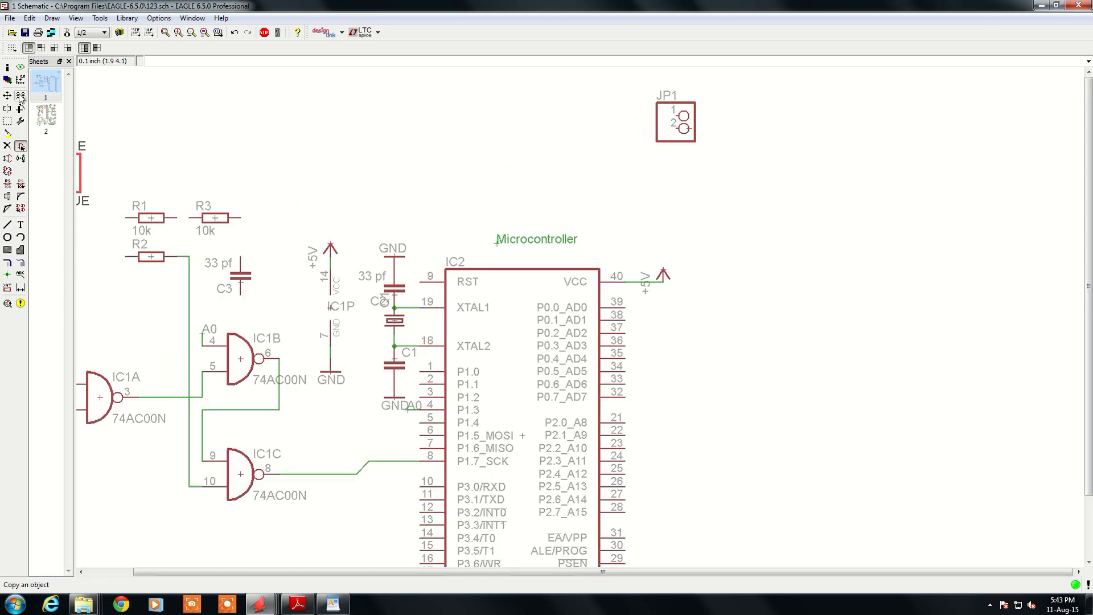
click(337, 254)
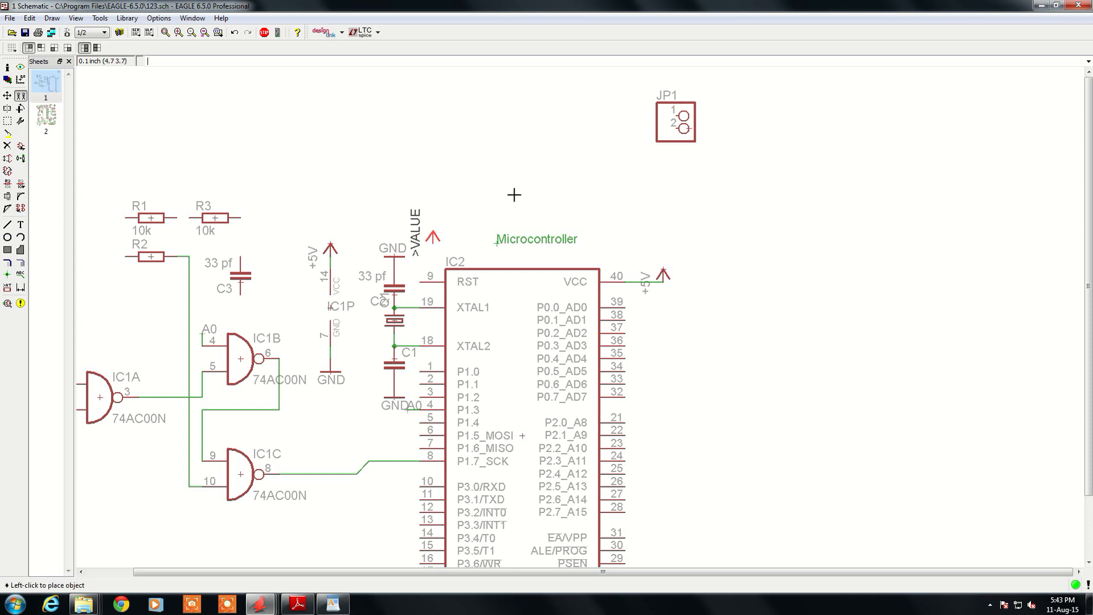
click(664, 117)
click(332, 368)
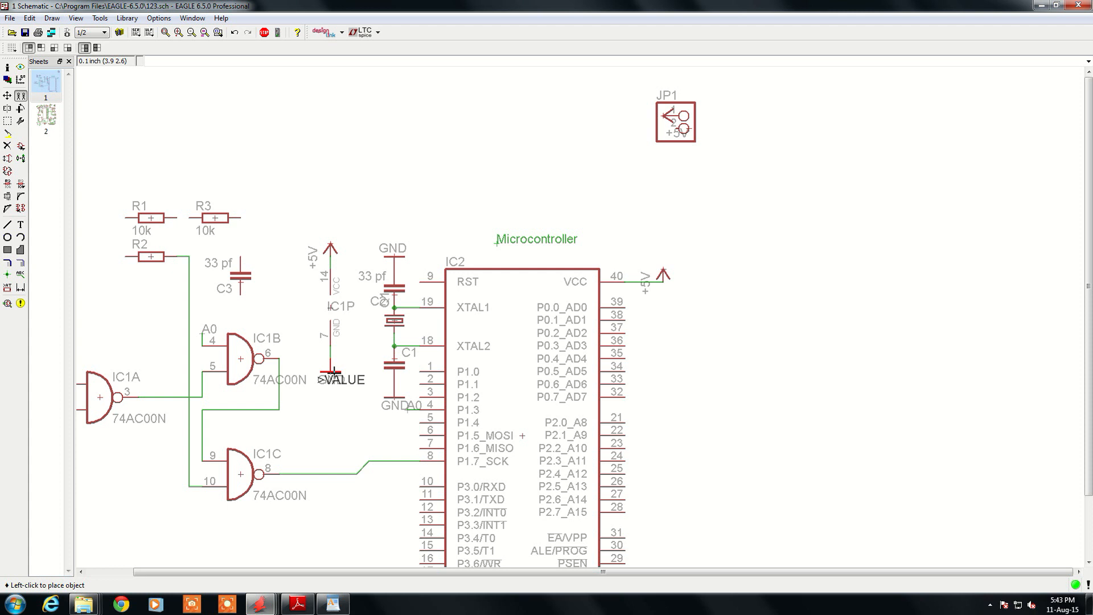
click(675, 140)
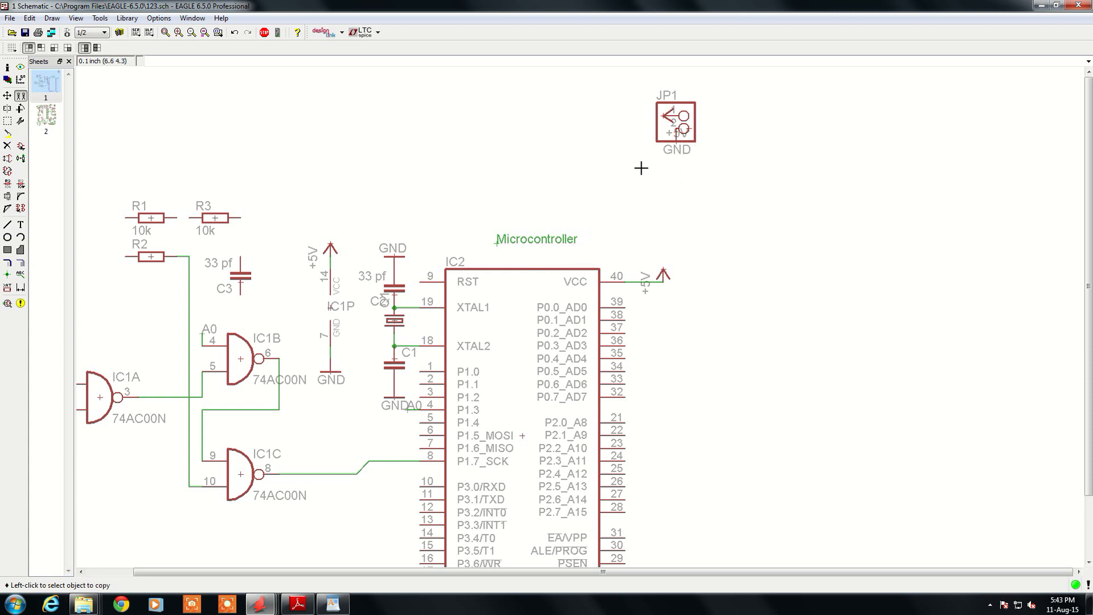
Move the +5V and GND symbols away from the header so that connecting wires are drawn out from its pins.
click(7, 95)
click(660, 116)
click(589, 116)
click(674, 142)
click(636, 143)
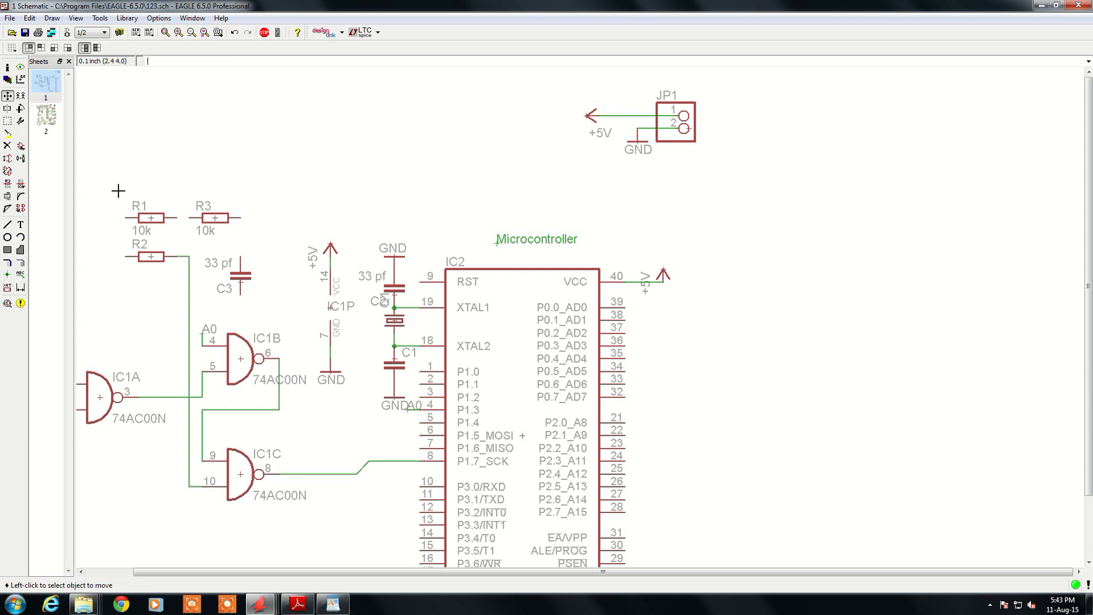
Rename the two-pin header JP1 as SUPPLY.
click(8, 183)
click(697, 133)
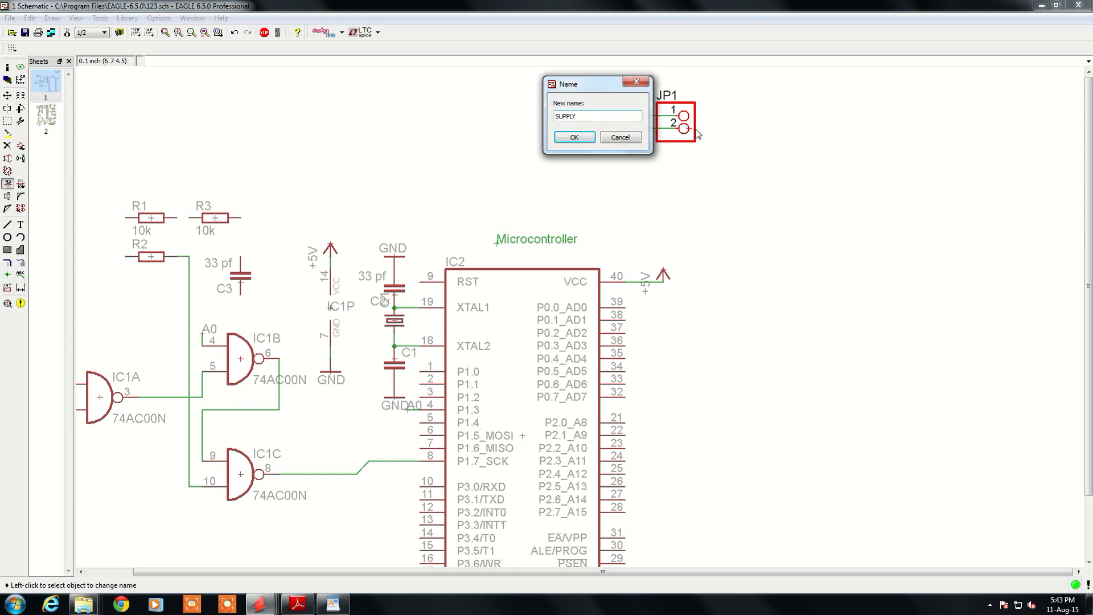
text(SUPPLY)
click(585, 138)
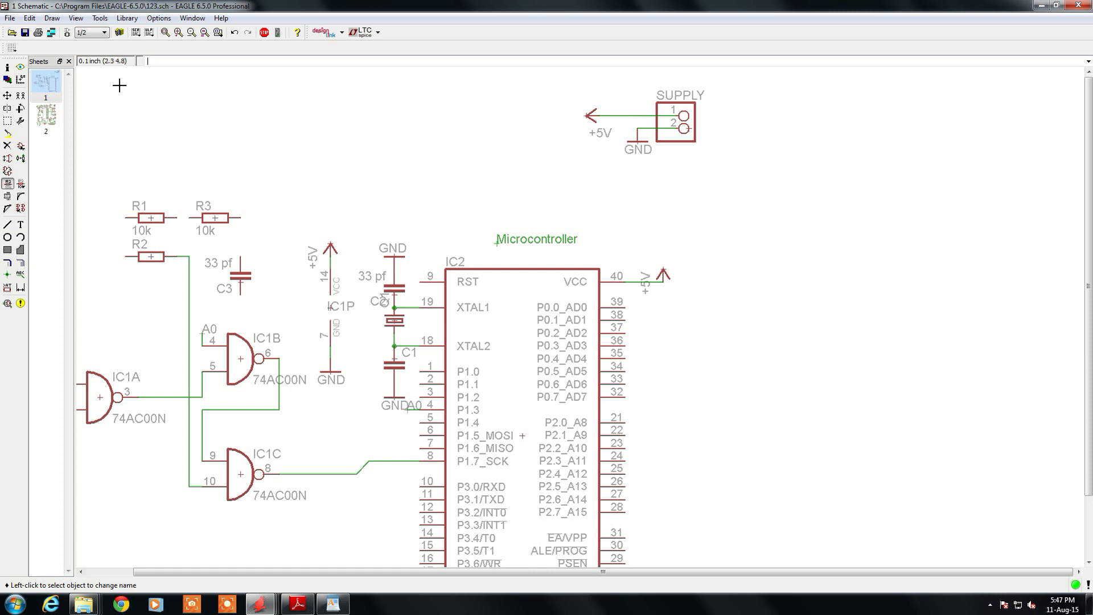
Start opening another schematic and browse to the Passport folder on the My Passport (E:) drive.
click(10, 18)
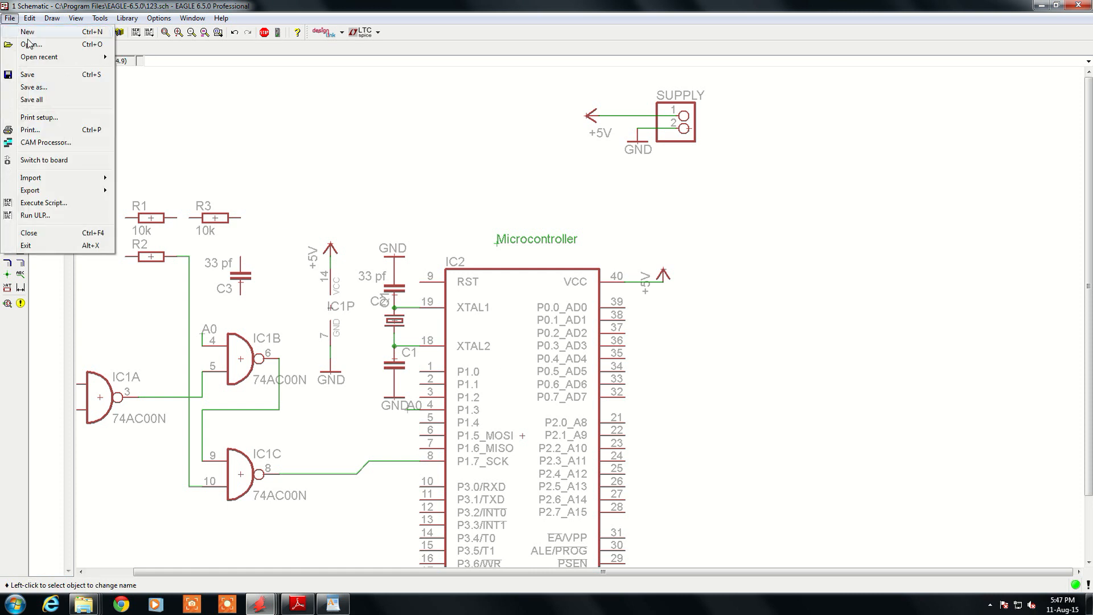
click(34, 45)
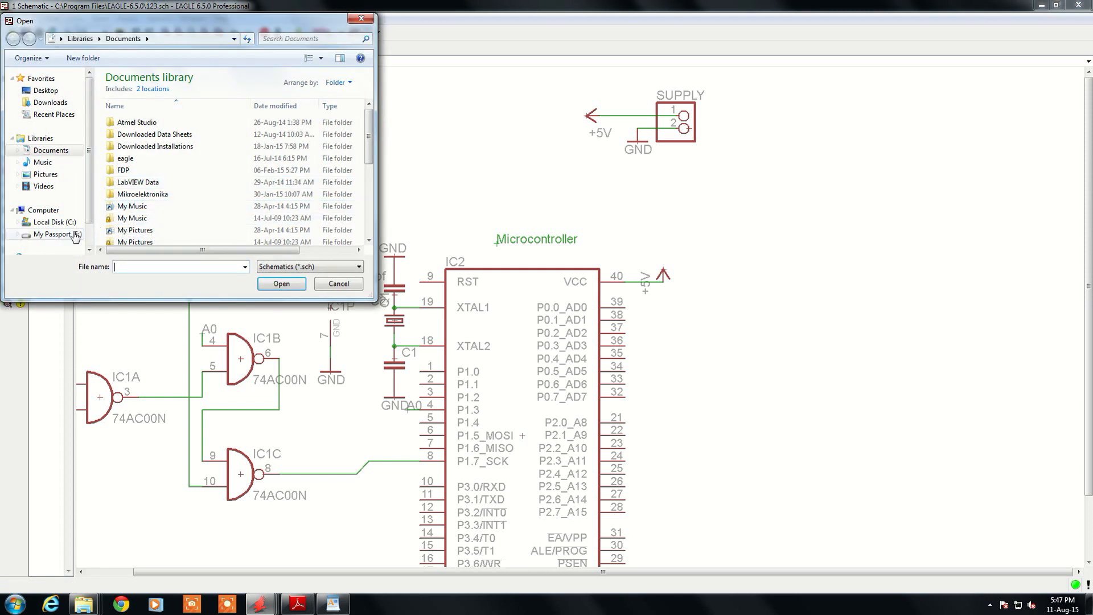
click(69, 234)
double_click(114, 115)
double_click(113, 115)
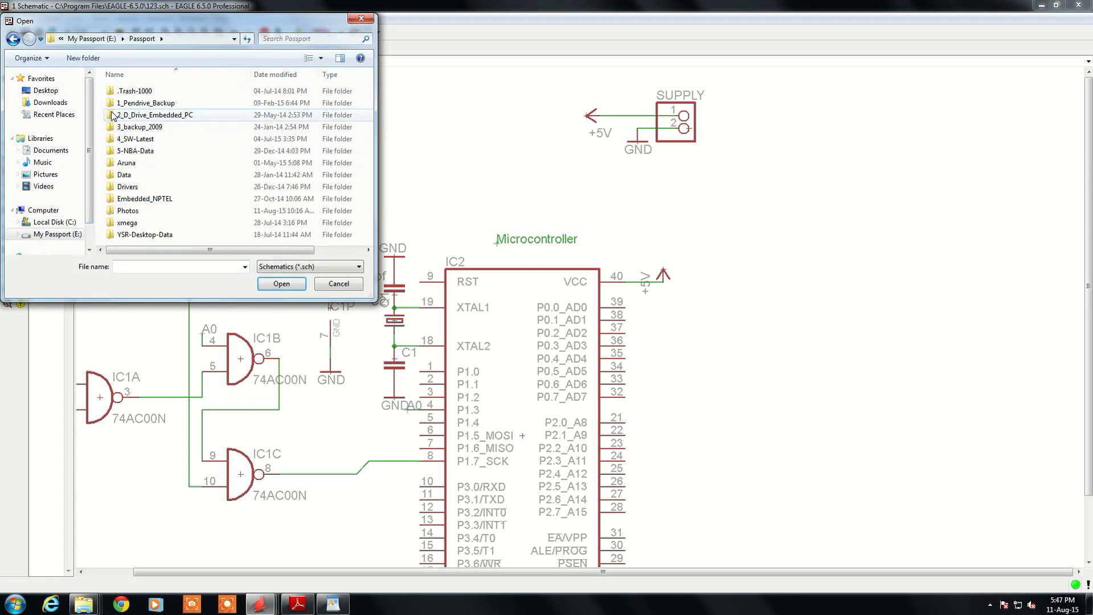
scroll(142, 196, down, 1)
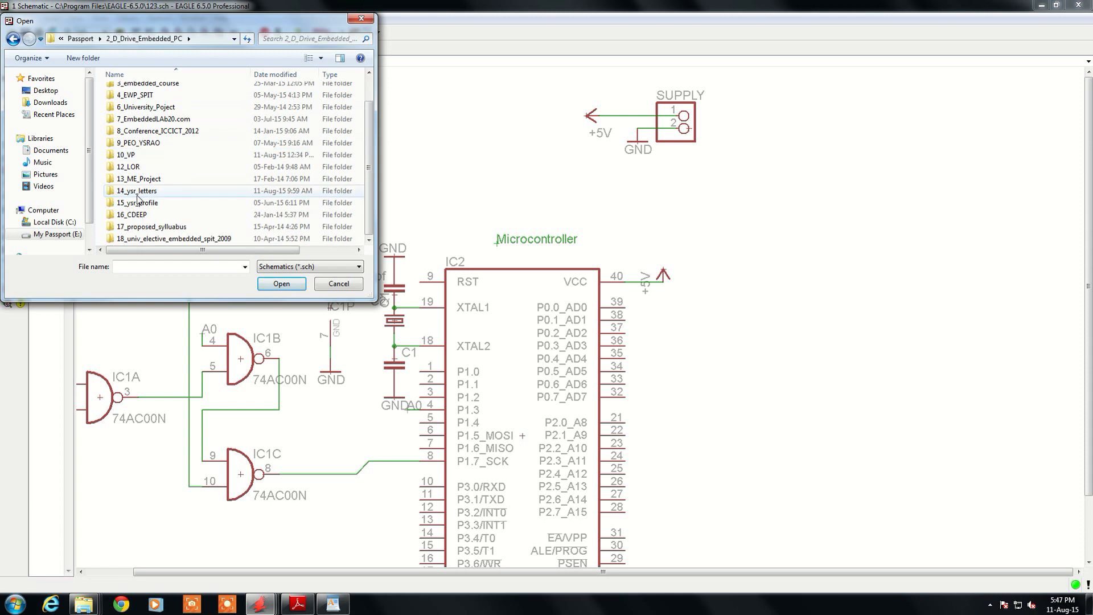
scroll(139, 201, up, 1)
scroll(203, 210, down, 1)
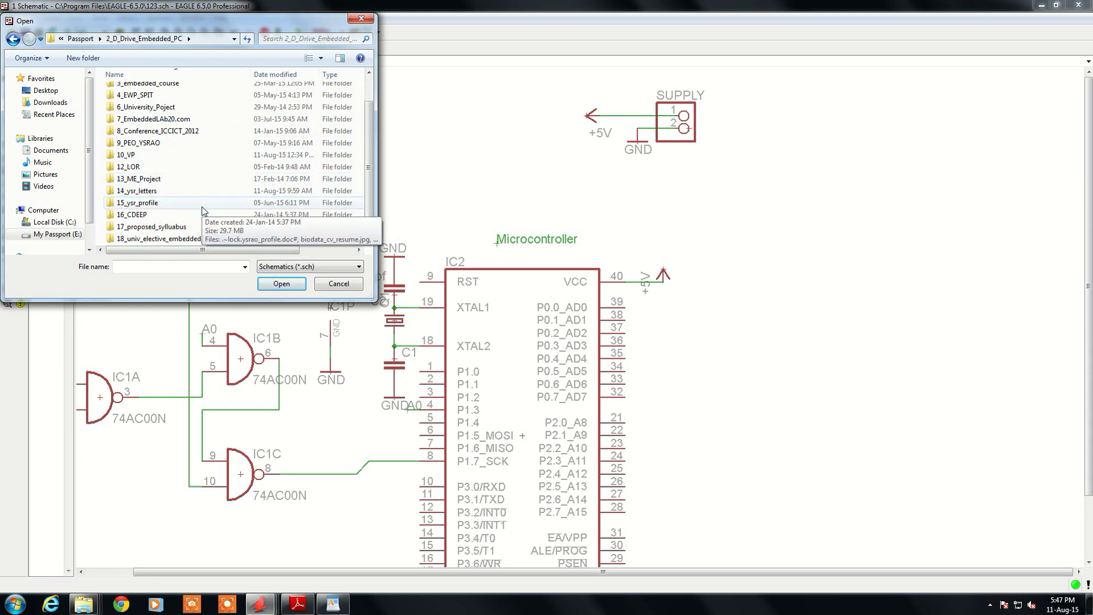
scroll(165, 197, up, 1)
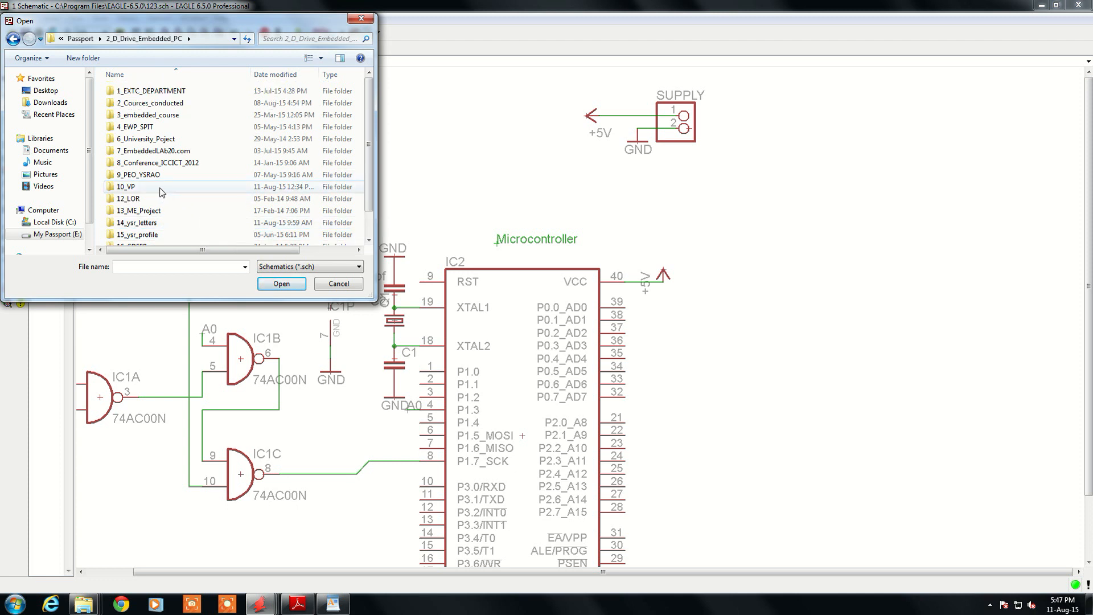
click(83, 40)
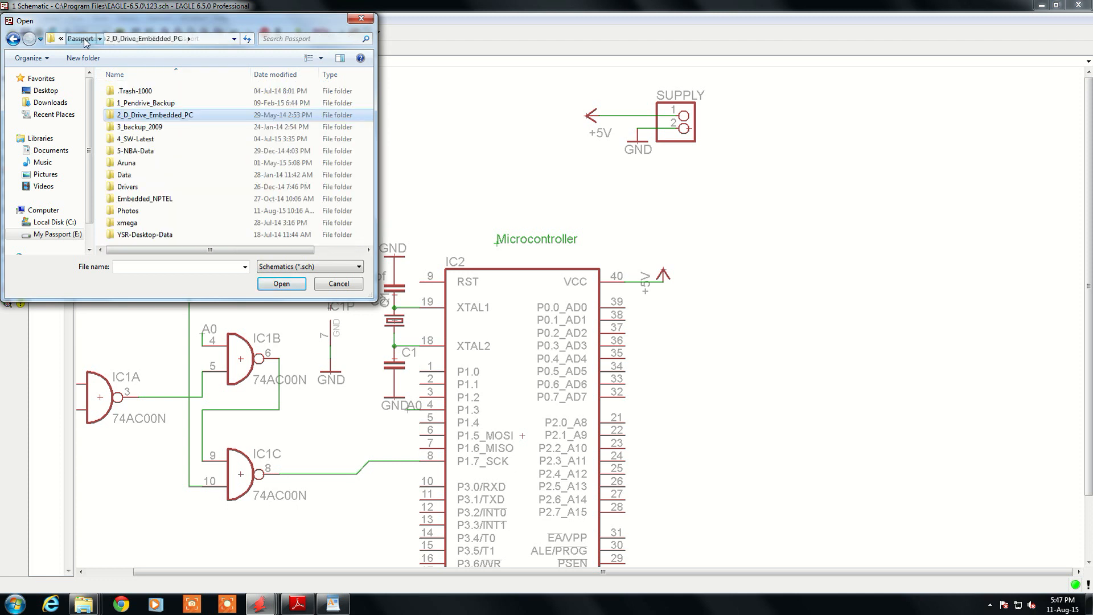
Browse through 1_Pendrive_Backup and Flareum into the personal subfolder modified on 19-Jul-15.
double_click(142, 103)
scroll(132, 155, down, 2)
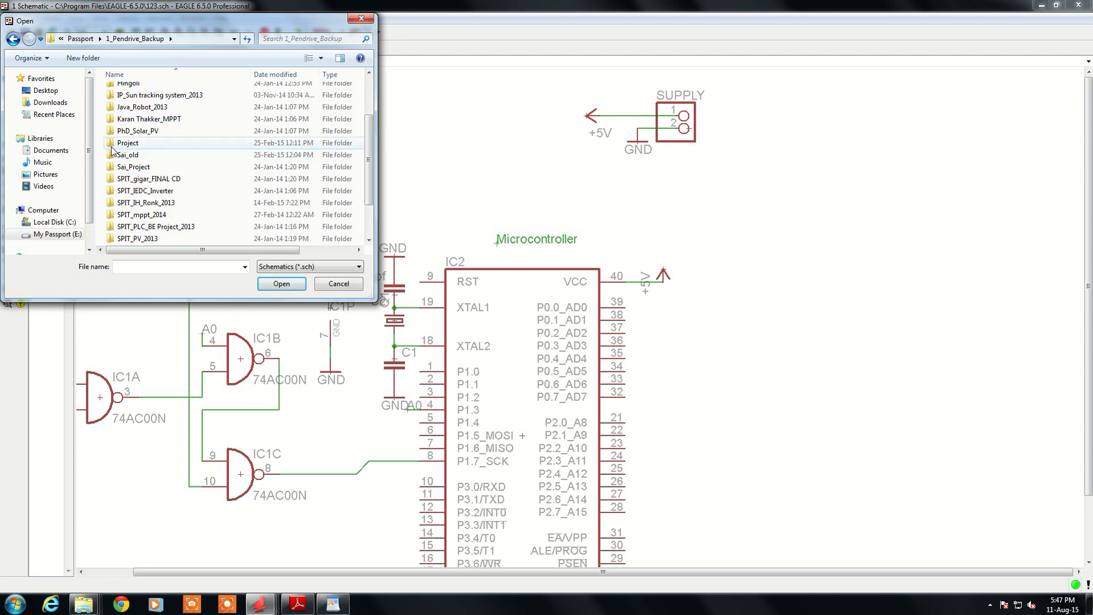
scroll(114, 154, down, 2)
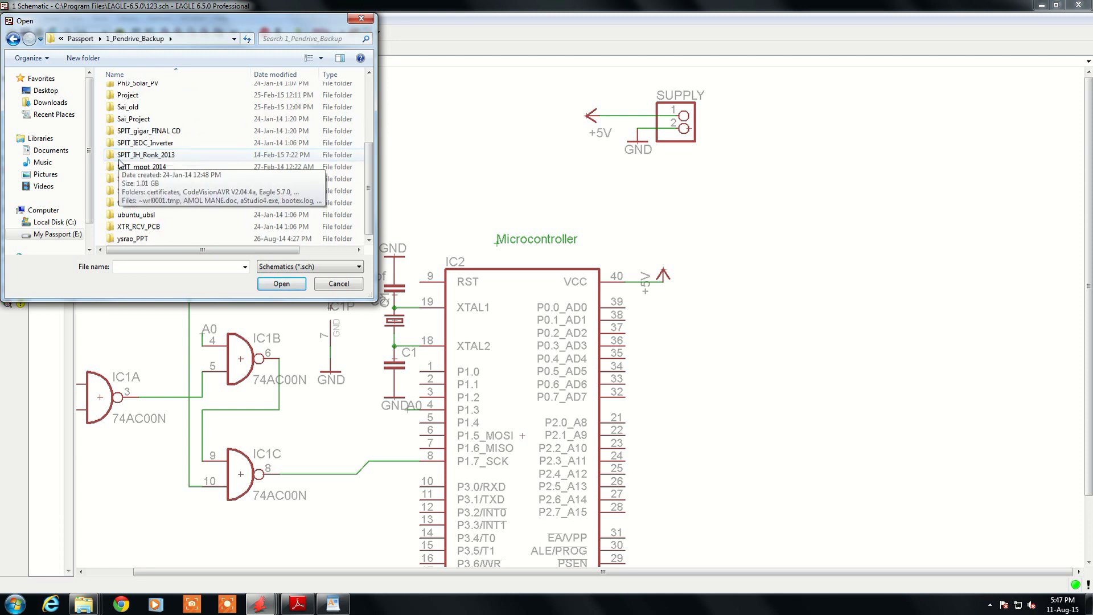
scroll(119, 162, up, 5)
double_click(128, 111)
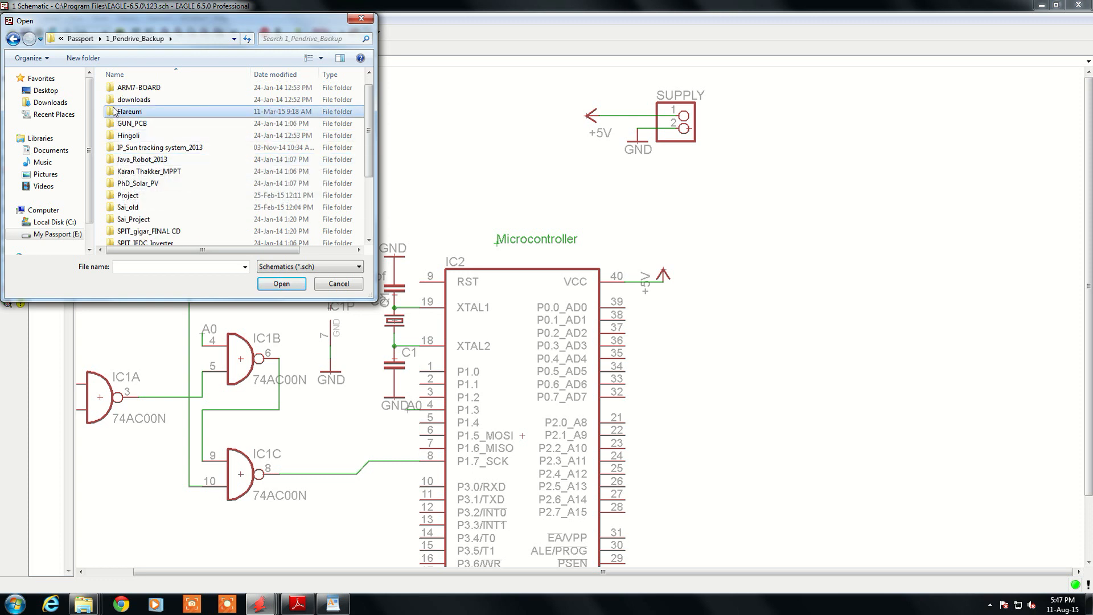
scroll(136, 164, down, 5)
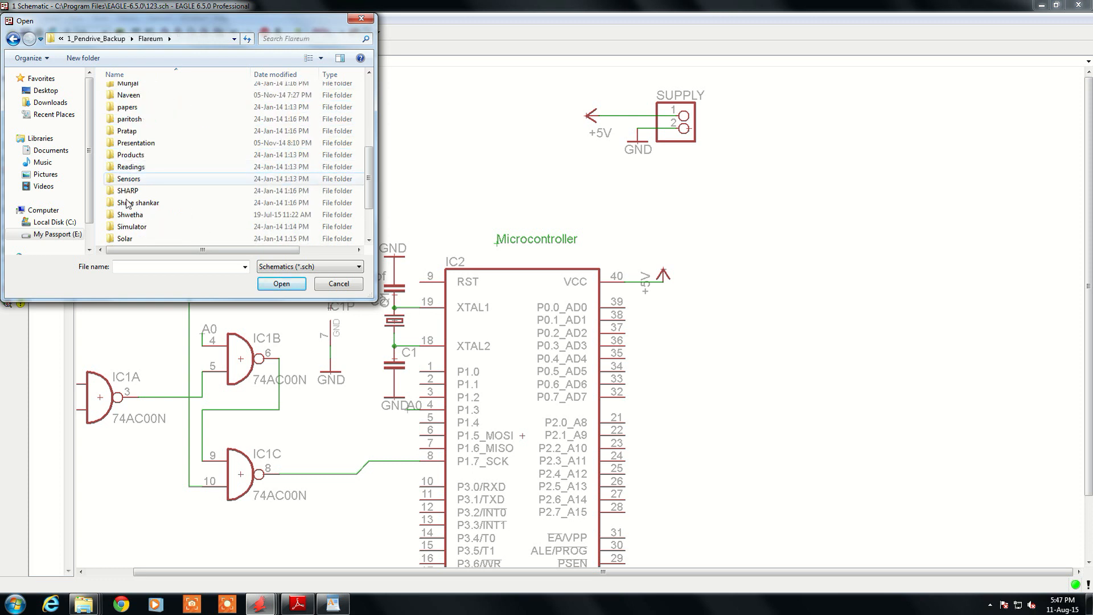
double_click(111, 215)
Find the 2014_Emtron_Atmega_32 - ver1_final project folder among the dated board projects and open it.
scroll(147, 204, down, 4)
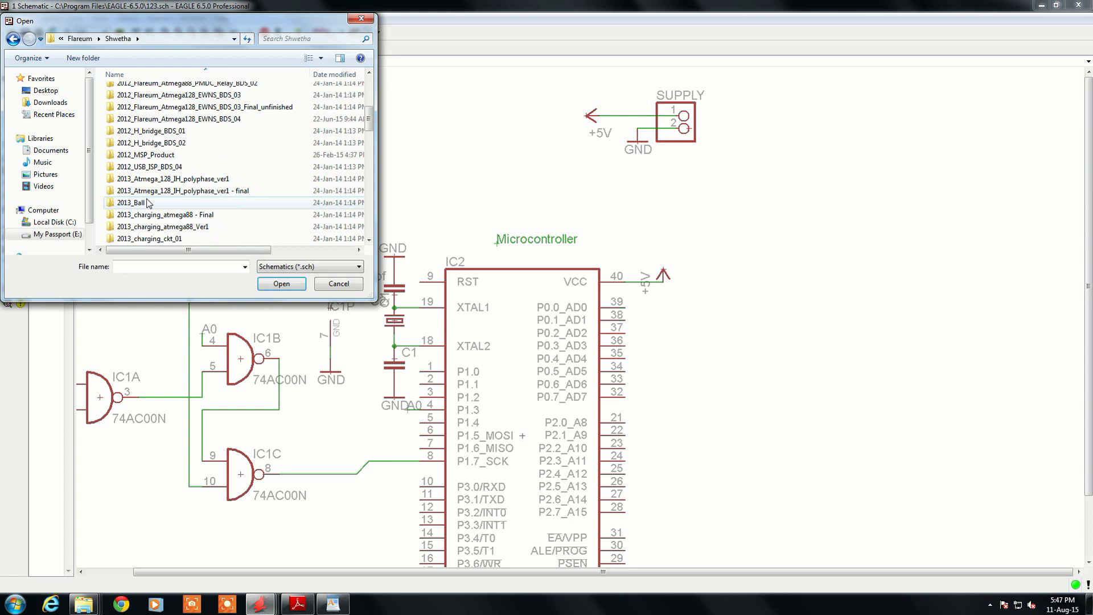
scroll(147, 204, down, 5)
scroll(148, 205, down, 5)
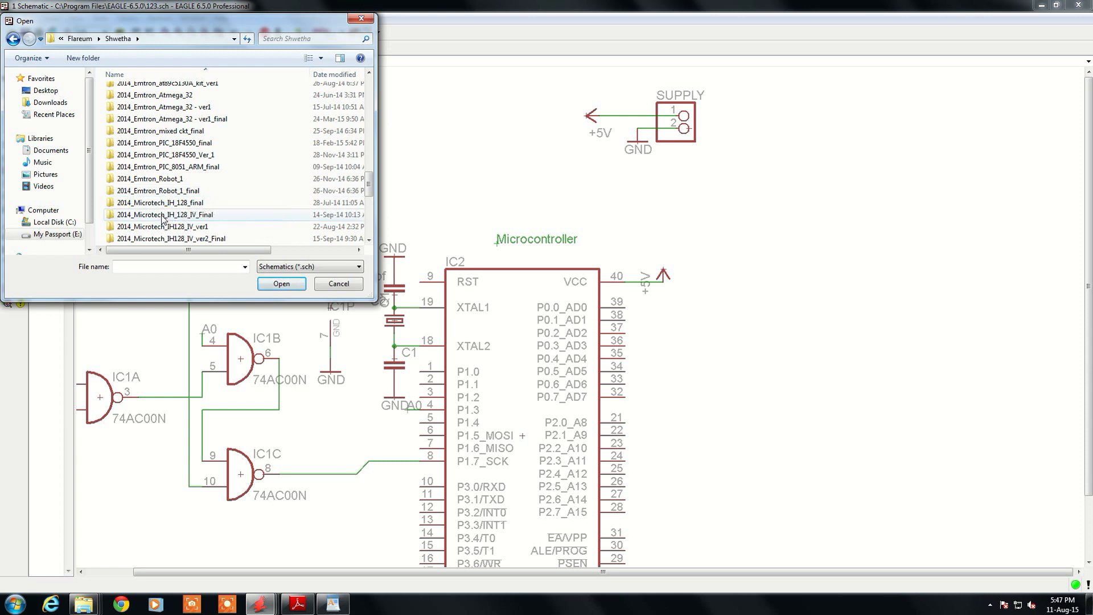
scroll(163, 218, down, 2)
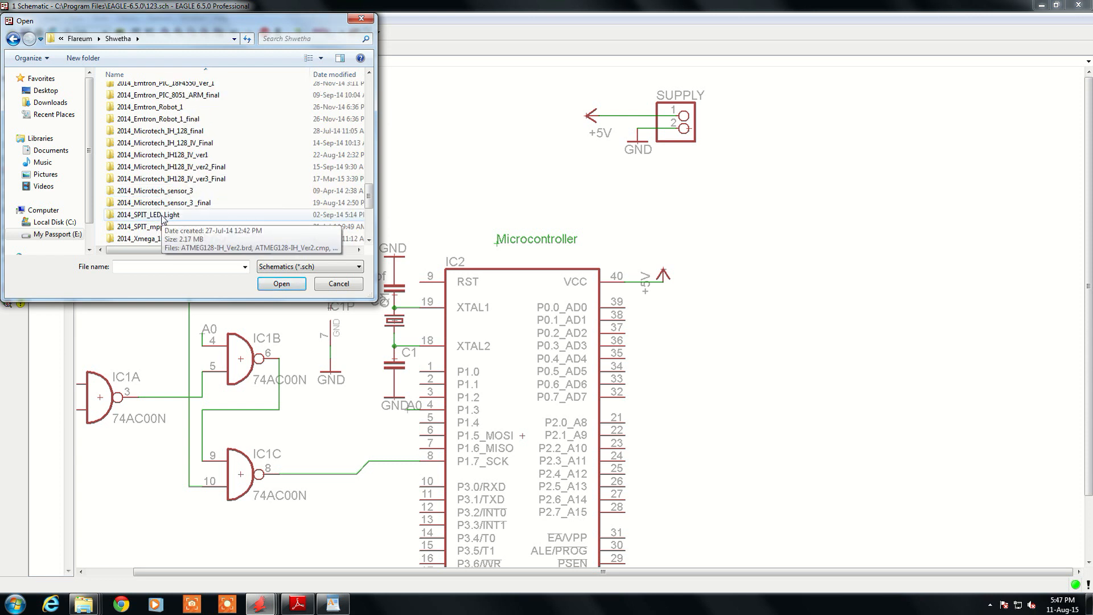
scroll(162, 218, down, 1)
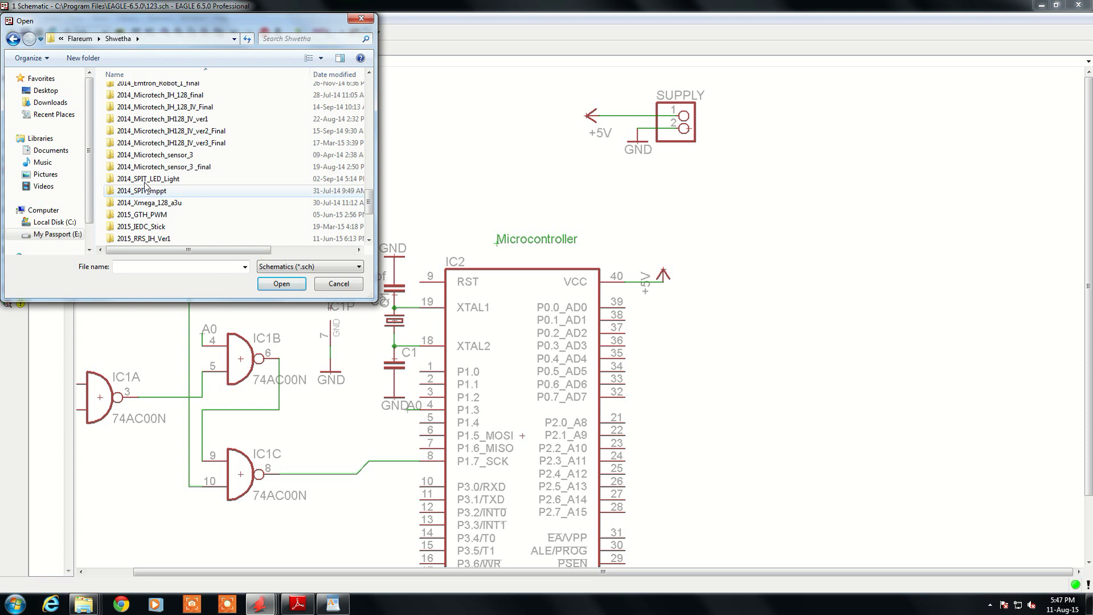
scroll(125, 160, up, 1)
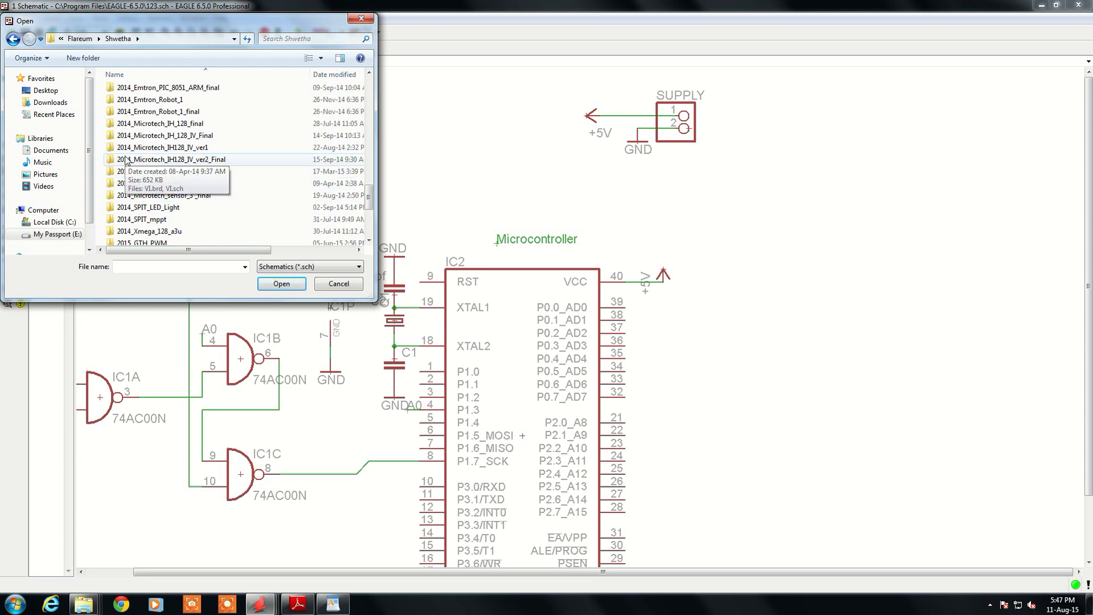
scroll(125, 159, up, 1)
scroll(126, 159, up, 1)
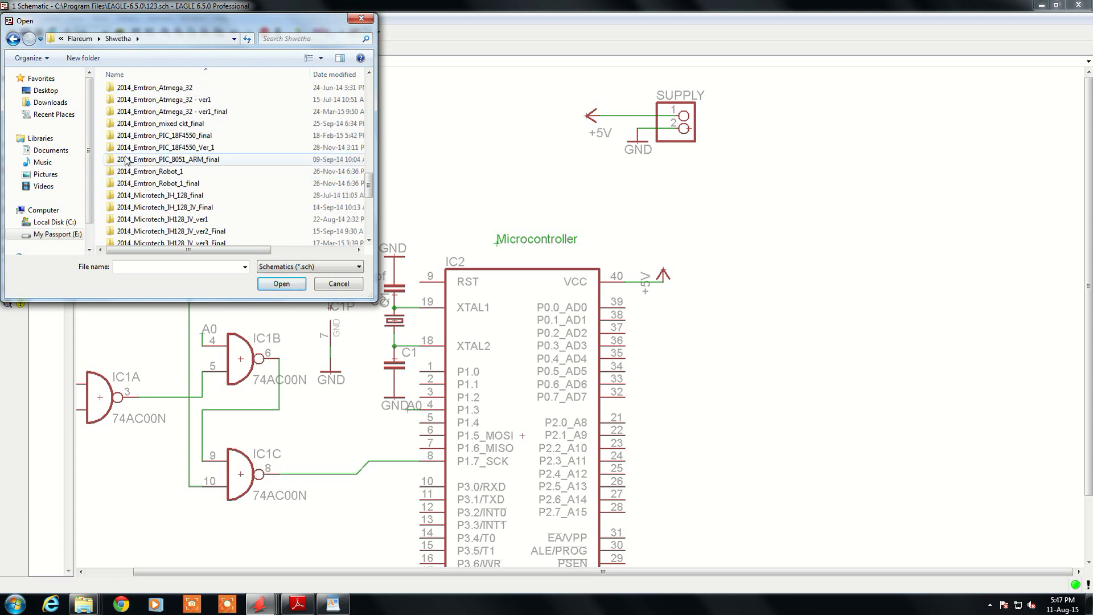
double_click(120, 112)
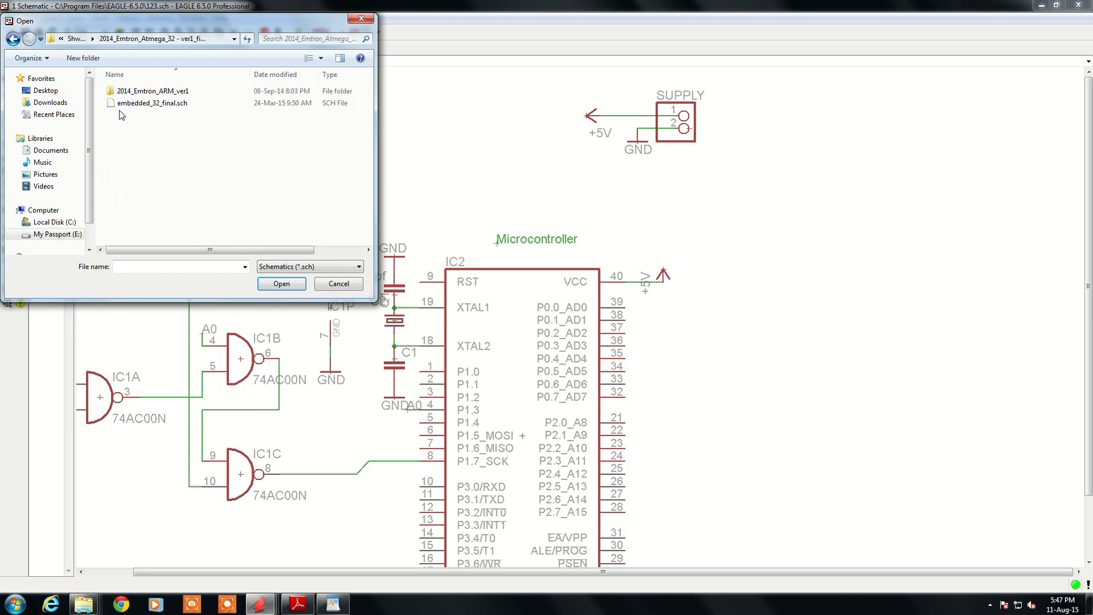
Open embedded_32_final.sch together with its board file, discarding the unsaved changes to 123.sch and 123.brd.
double_click(120, 108)
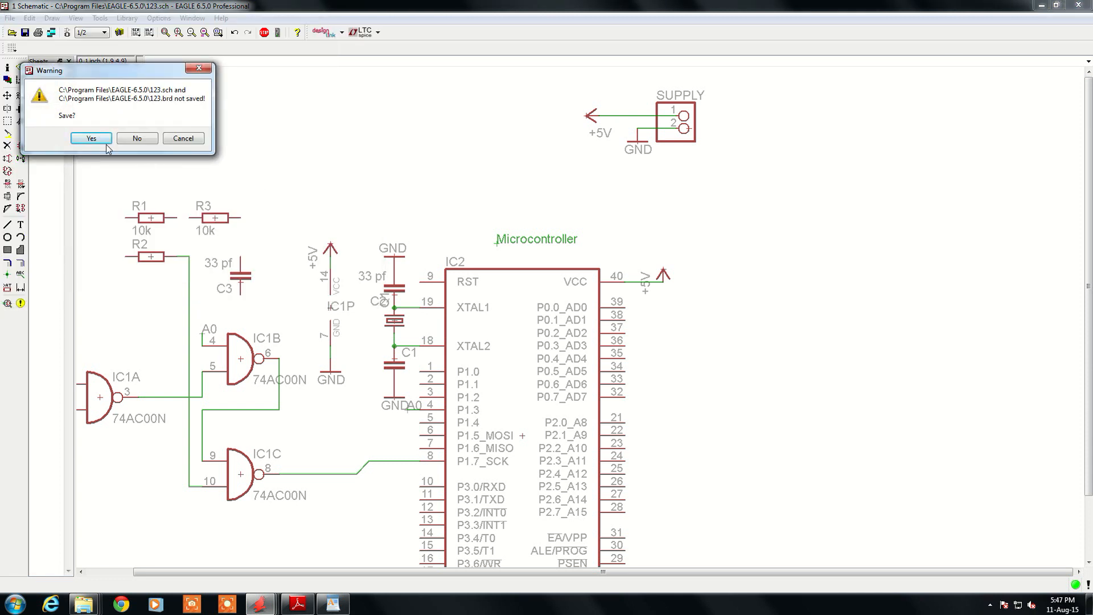
click(137, 138)
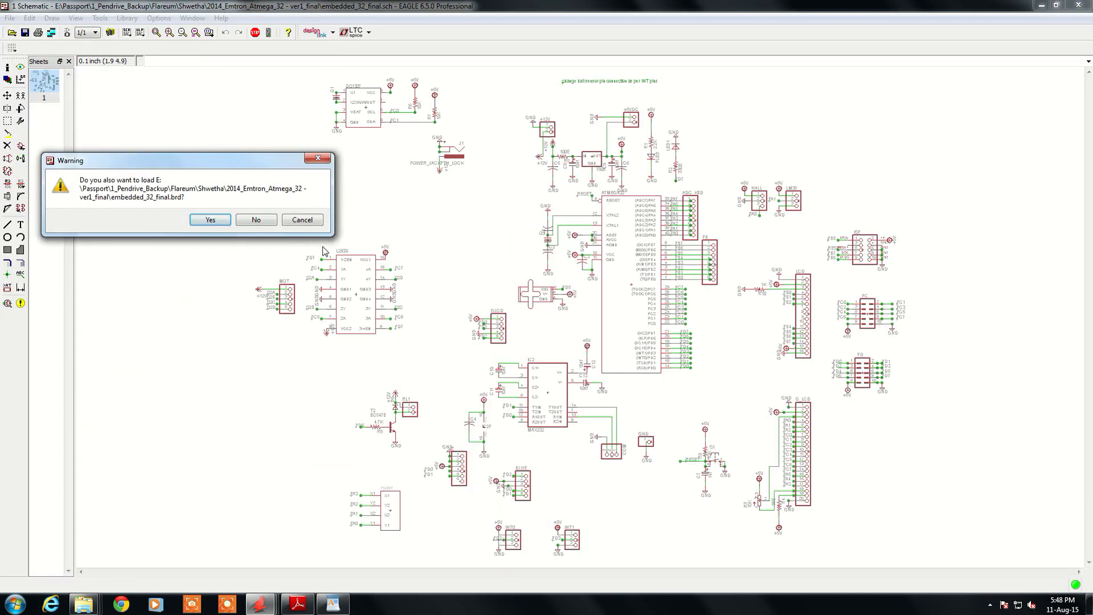
click(208, 220)
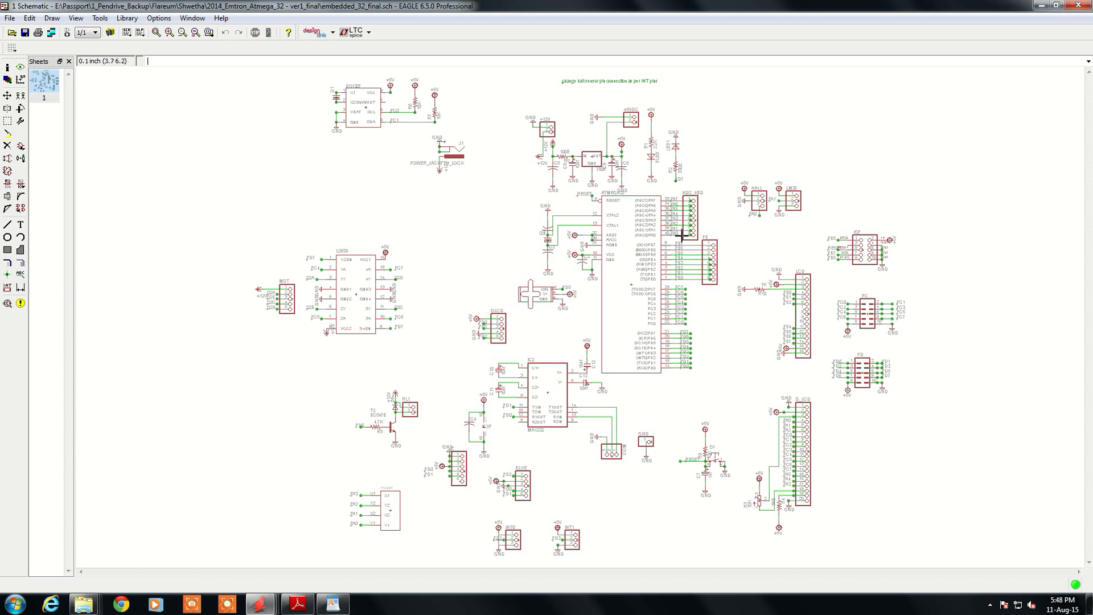
Highlight the +5V net at the ATMEGA32's AREF and AVCC pins and examine where it runs around the microcontroller.
scroll(677, 238, up, 3)
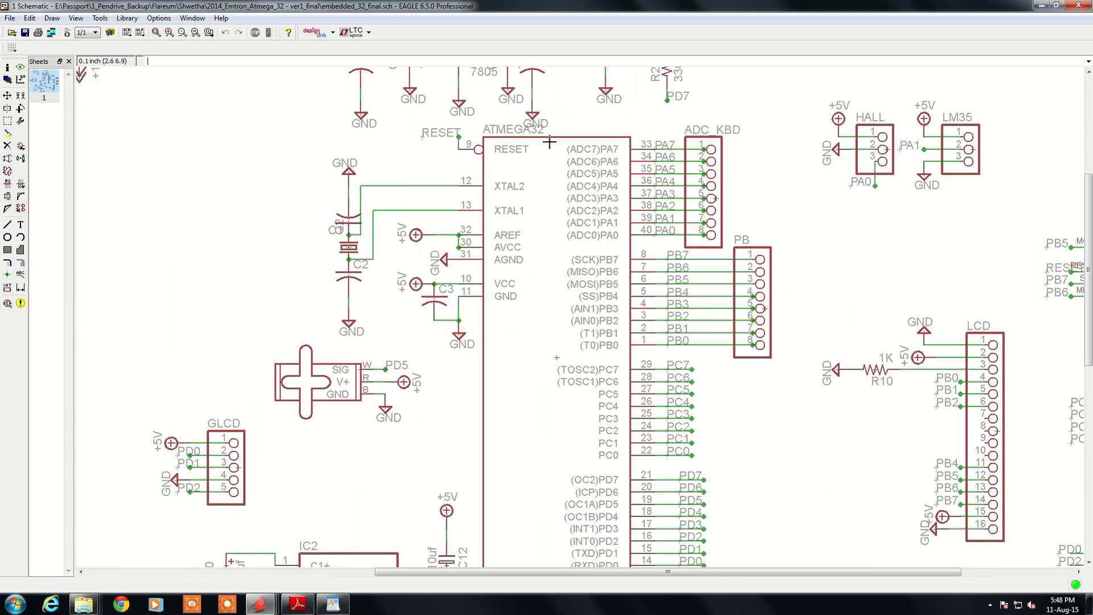
scroll(548, 141, down, 1)
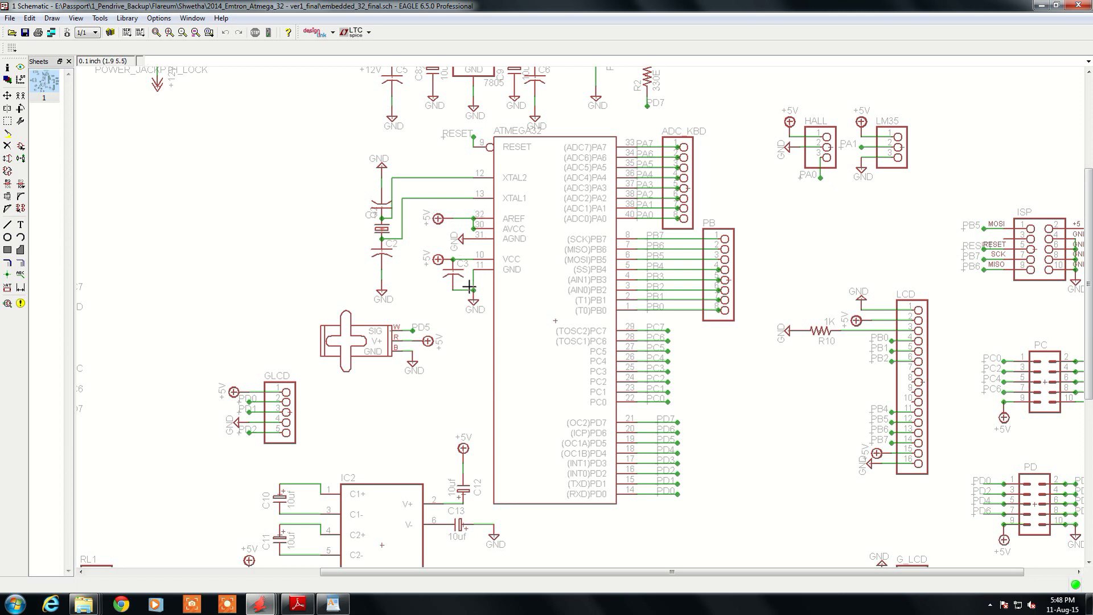
click(20, 67)
scroll(464, 239, up, 3)
click(452, 207)
scroll(441, 215, down, 3)
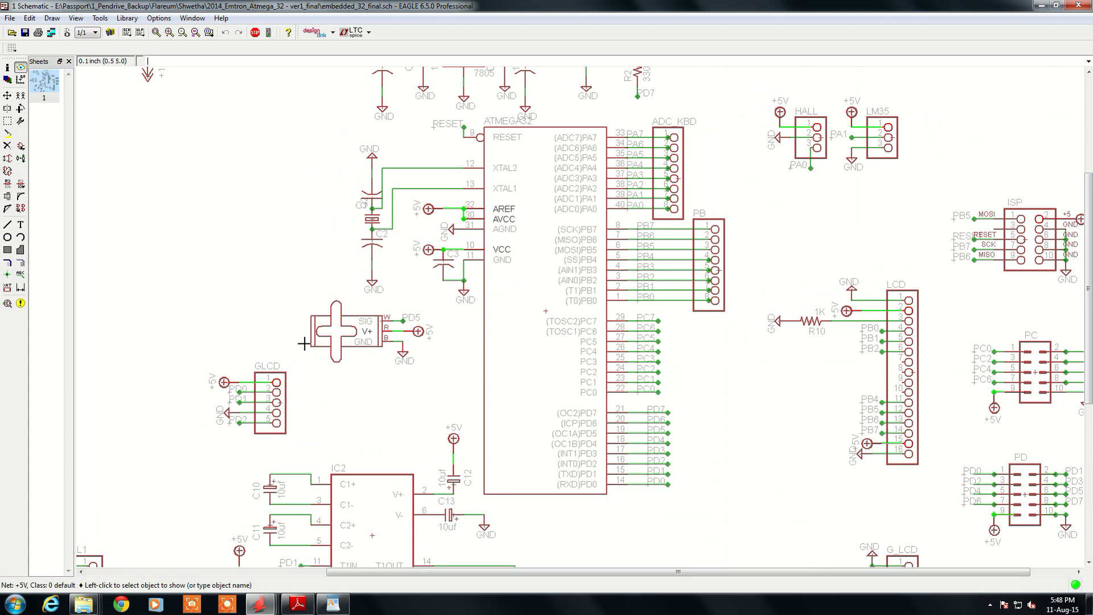
scroll(249, 405, down, 1)
scroll(249, 405, down, 1)
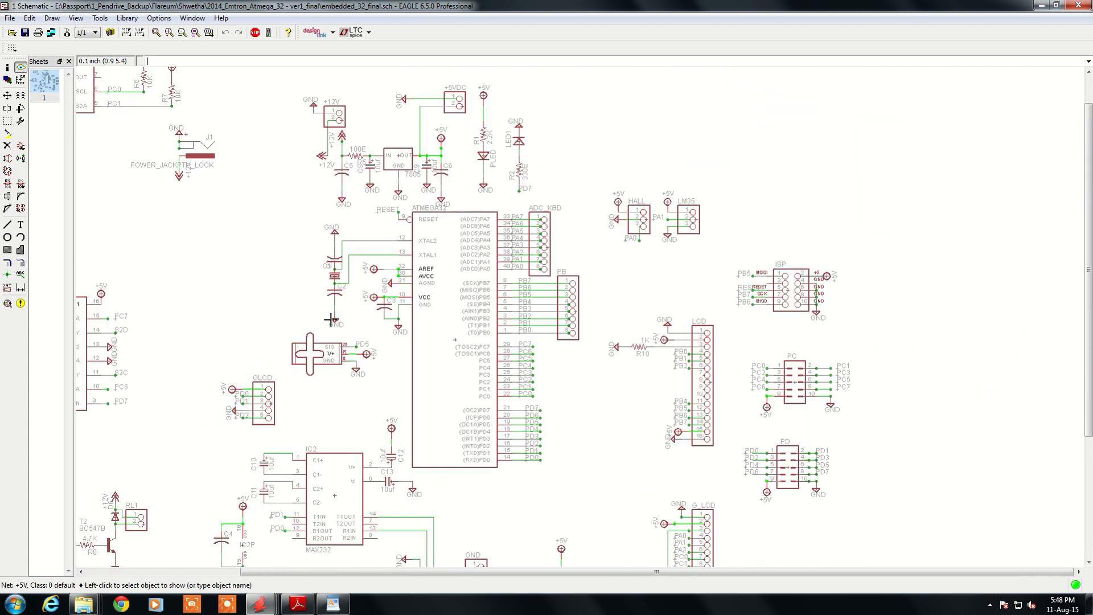
scroll(422, 148, up, 1)
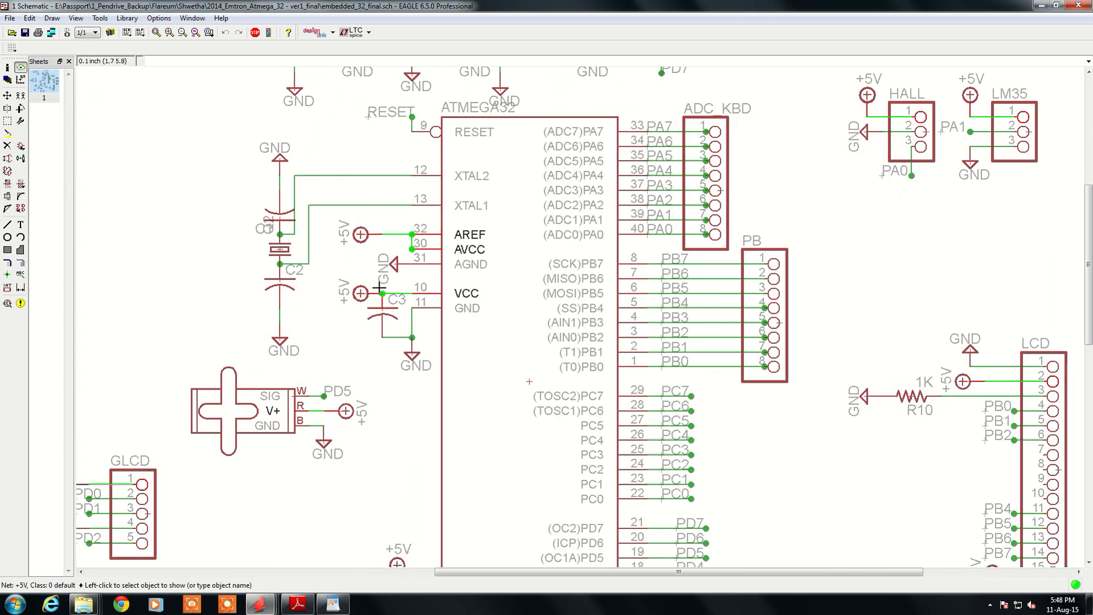
scroll(414, 314, down, 4)
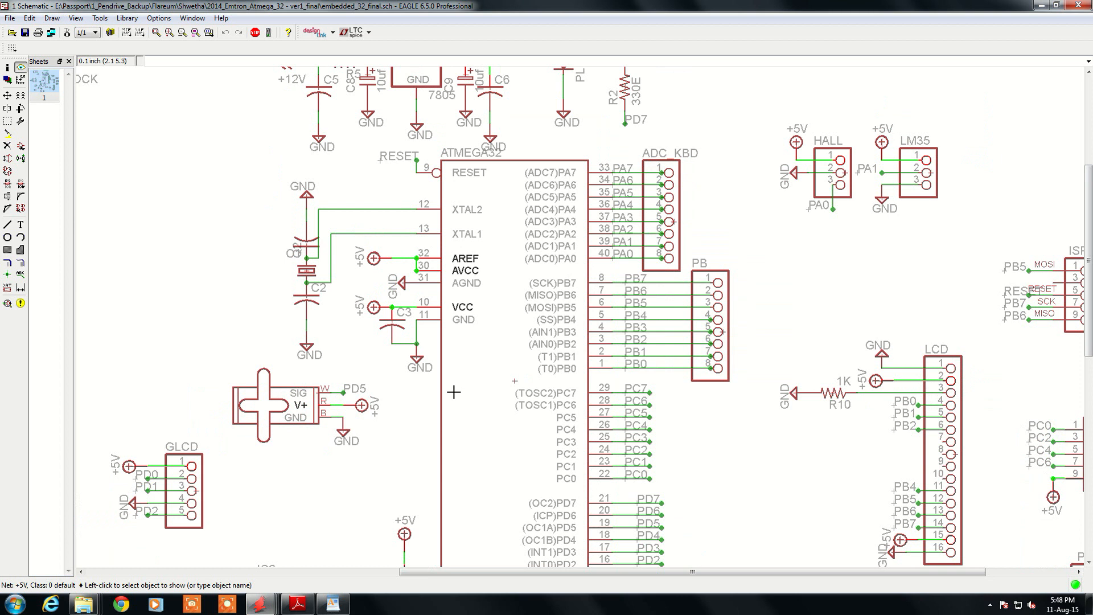
Inspect the properties of the +12V two-pin header in the power supply section, then close them without changes.
scroll(379, 137, up, 2)
scroll(379, 137, up, 2)
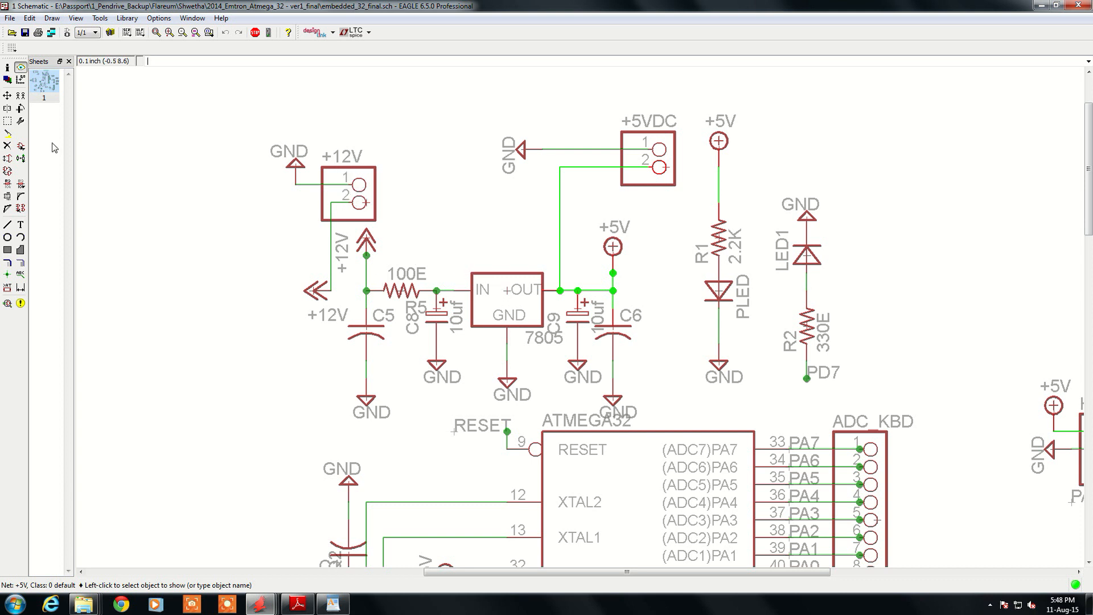
click(7, 68)
click(365, 212)
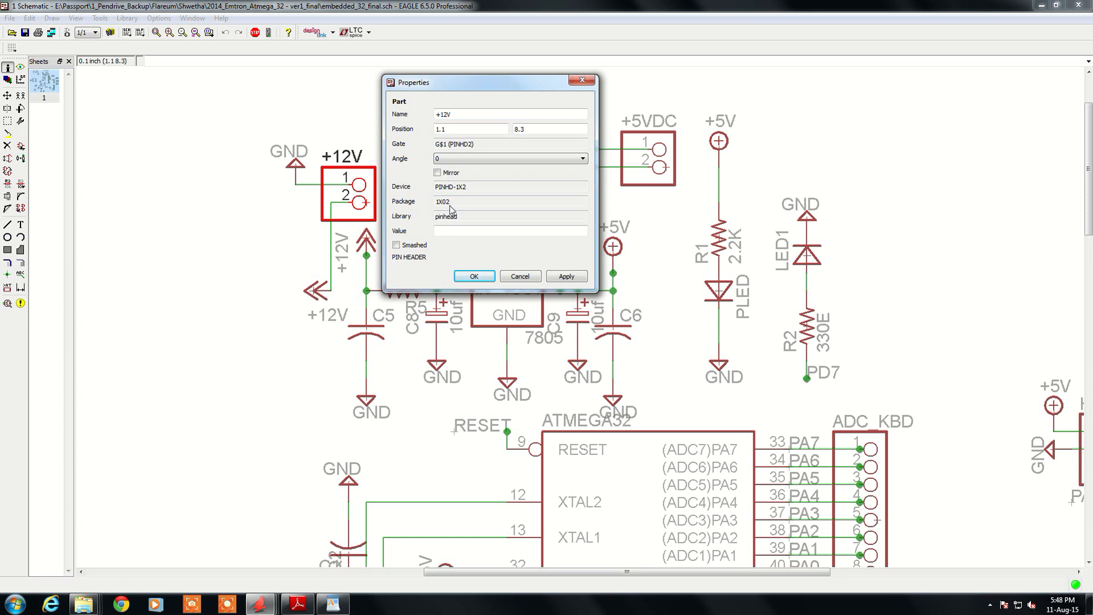
click(582, 80)
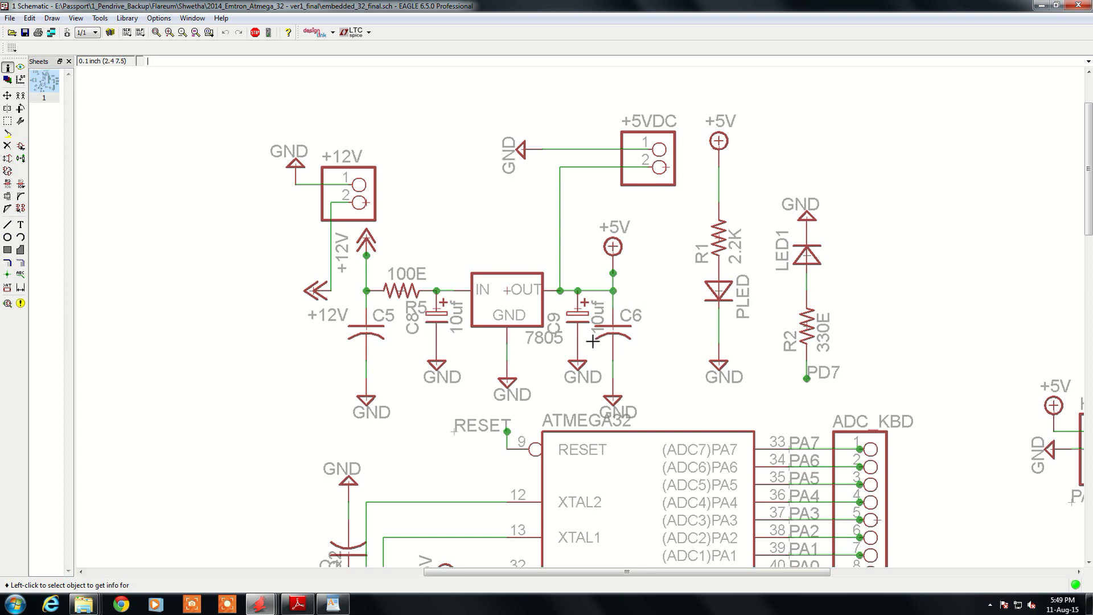
Highlight the +5V net on the wire from the 7805 output to the +5VDC header and trace it to the ATMEGA32.
scroll(458, 282, down, 2)
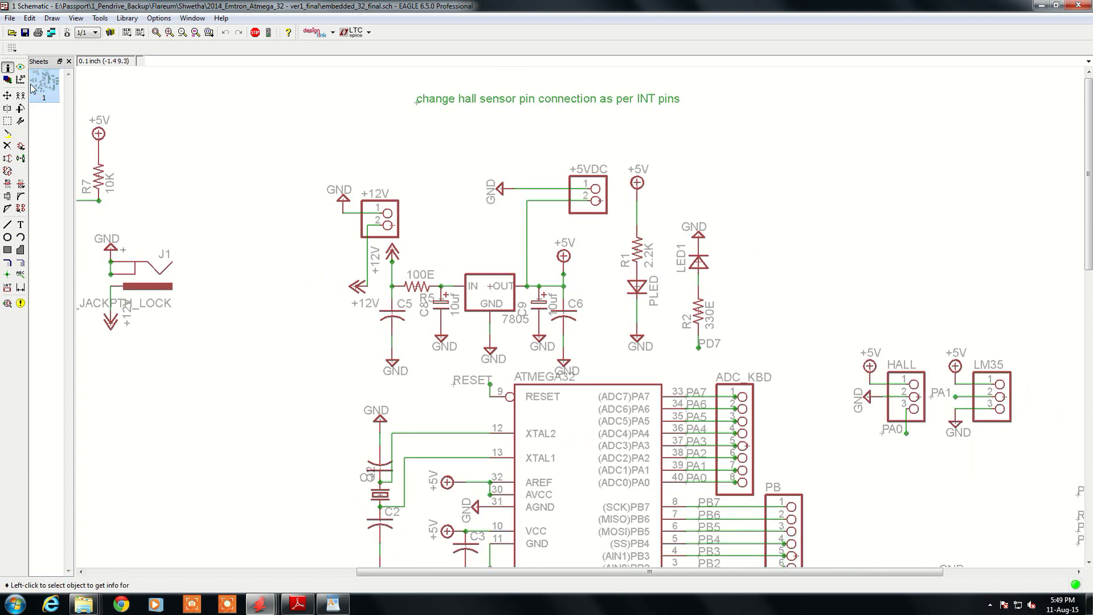
click(20, 66)
click(527, 231)
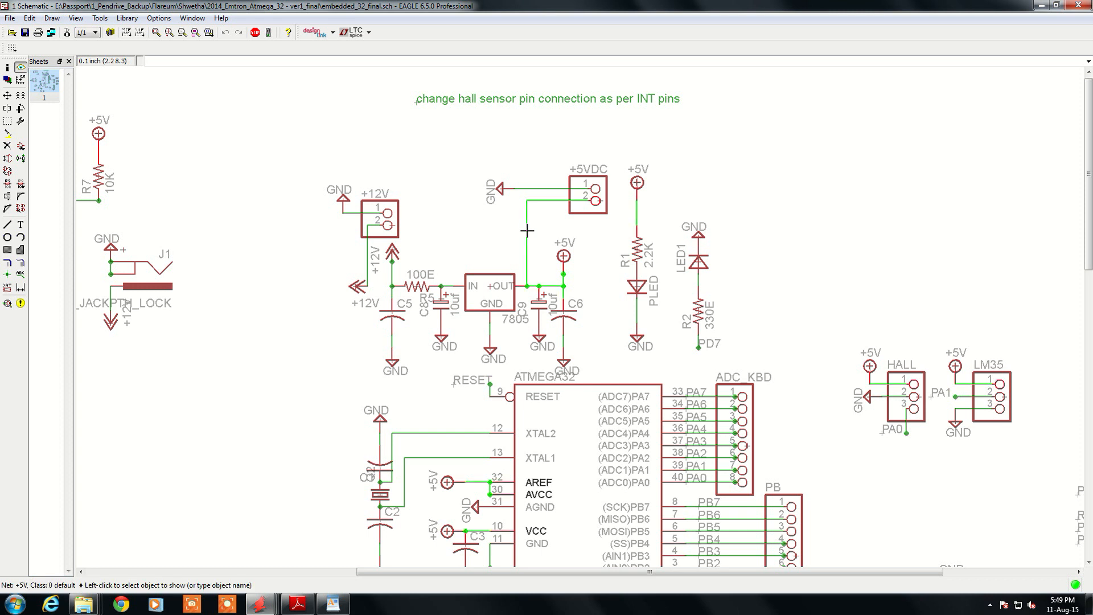
scroll(541, 272, down, 2)
scroll(510, 349, up, 3)
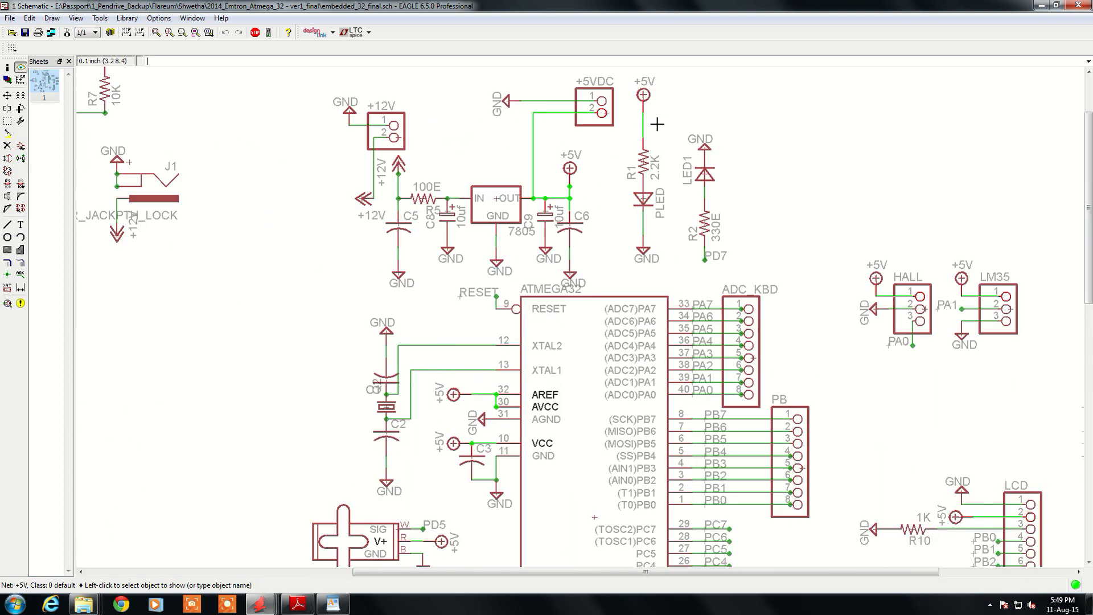
scroll(609, 130, down, 2)
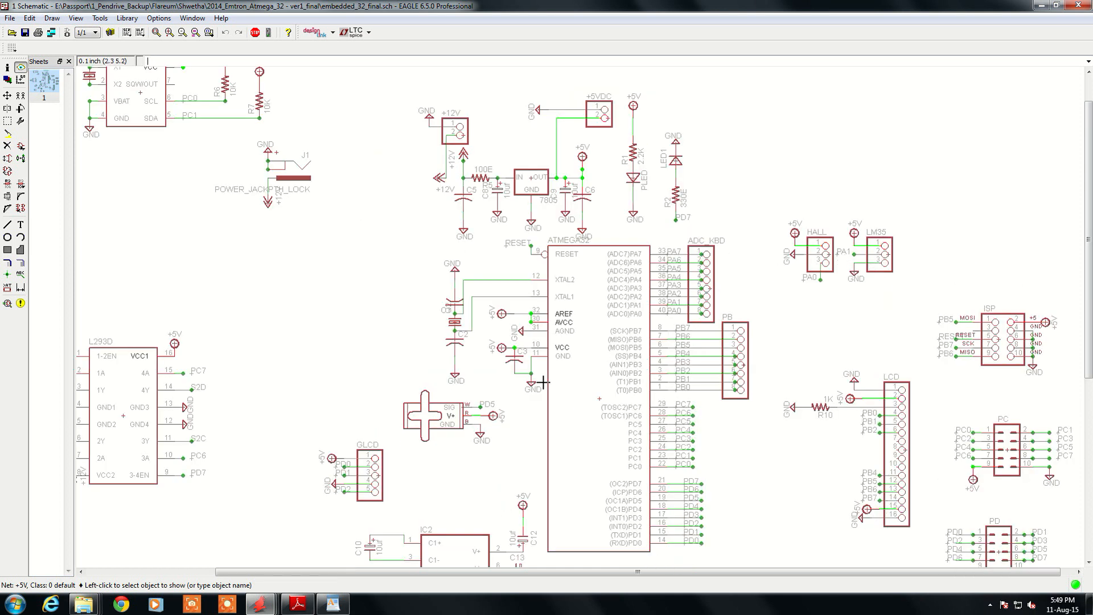
scroll(614, 214, up, 2)
scroll(538, 185, down, 2)
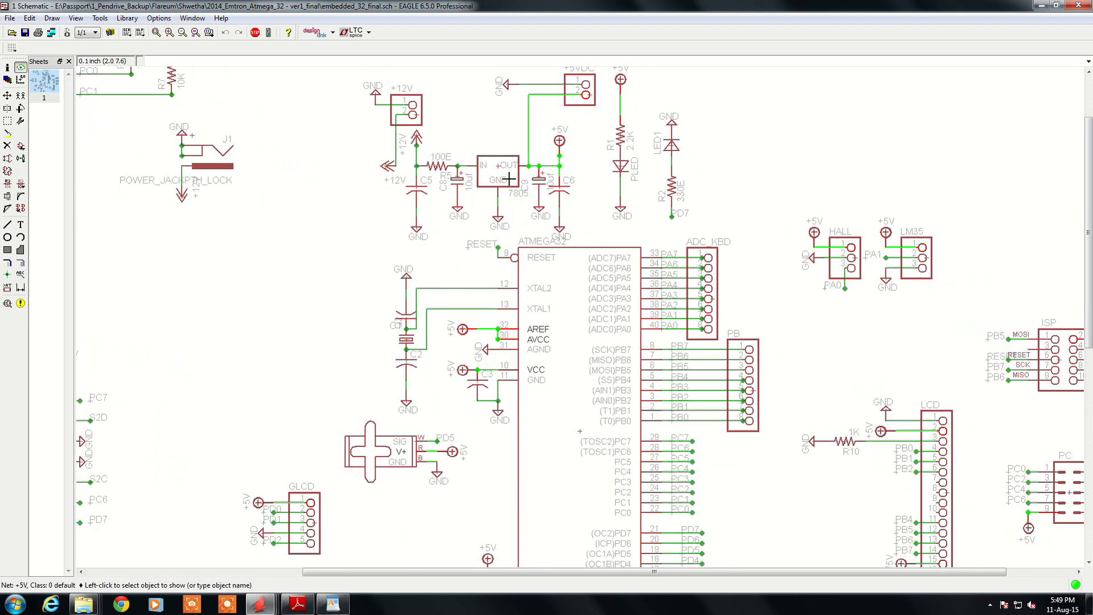
scroll(655, 450, up, 2)
scroll(583, 488, down, 1)
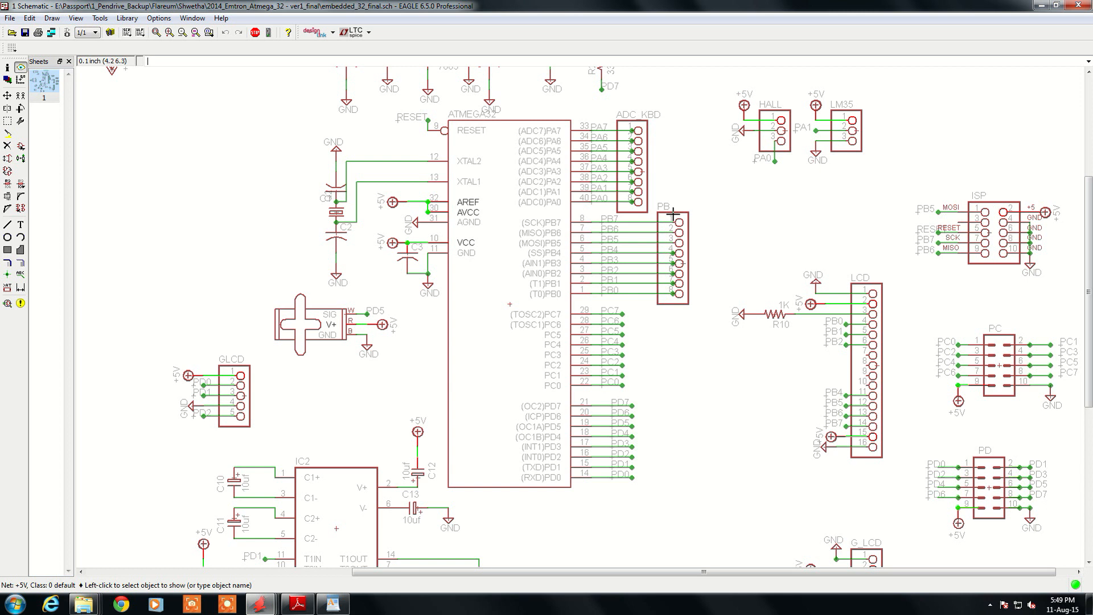
Highlight the PD2 net at pin 2 of the INT0 header and trace it to the ATMEGA32's INT0 pin.
scroll(575, 287, down, 3)
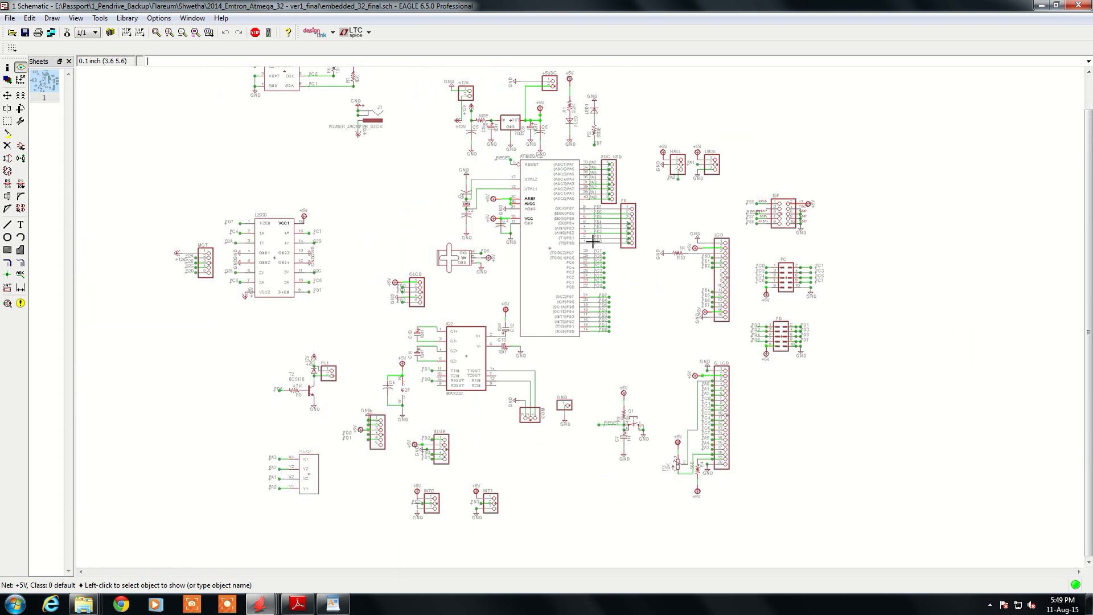
scroll(477, 467, up, 3)
scroll(420, 513, down, 4)
scroll(421, 452, up, 8)
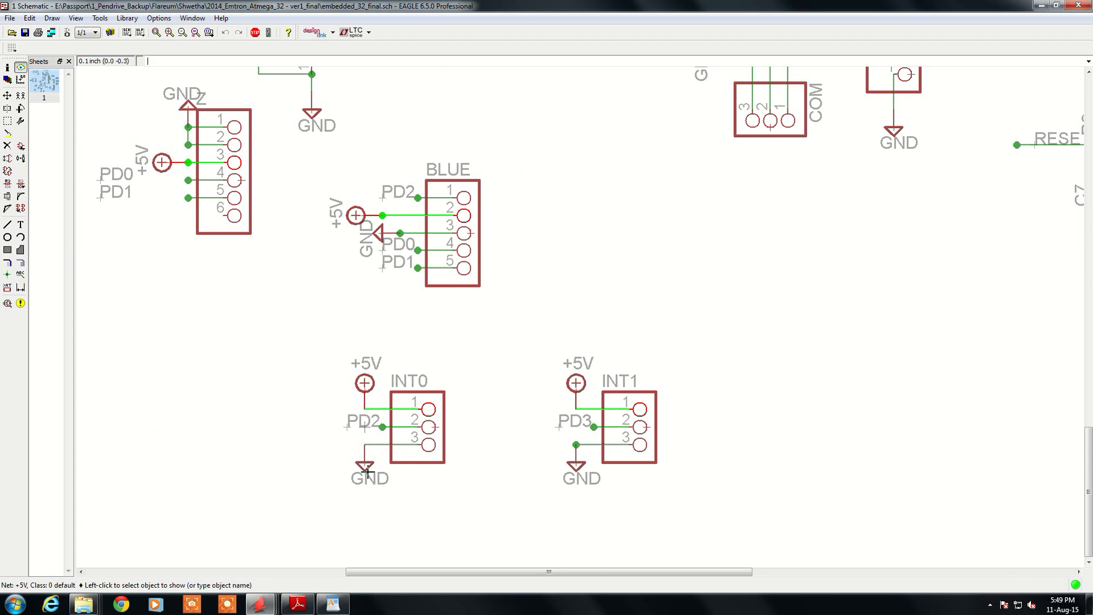
click(378, 427)
scroll(376, 441, down, 2)
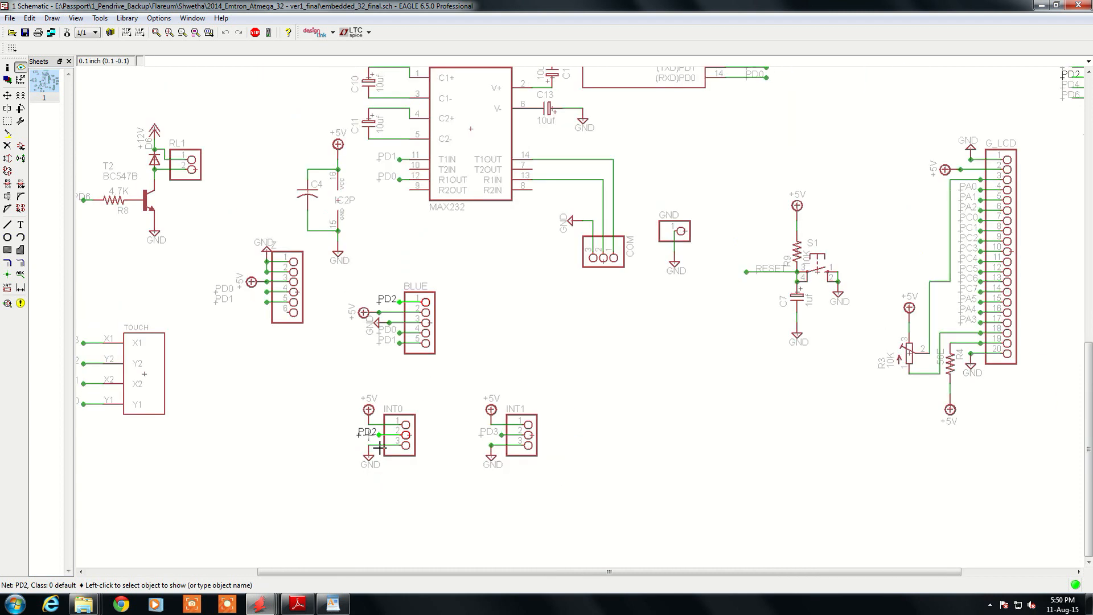
scroll(379, 445, down, 2)
scroll(379, 441, up, 2)
scroll(592, 219, up, 2)
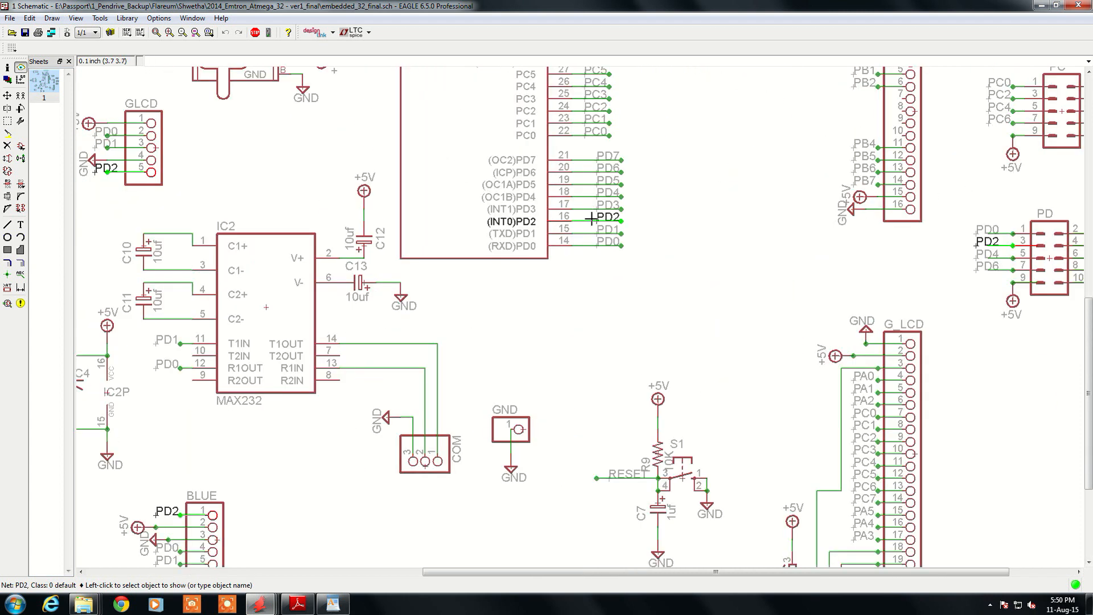
scroll(593, 219, up, 1)
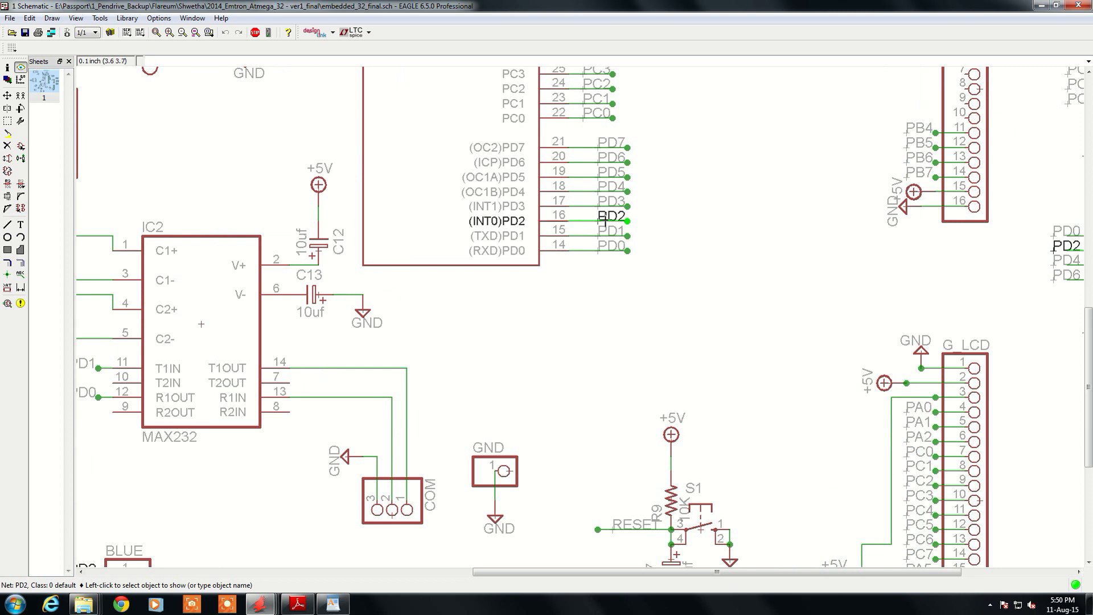
scroll(625, 244, down, 1)
scroll(625, 243, down, 2)
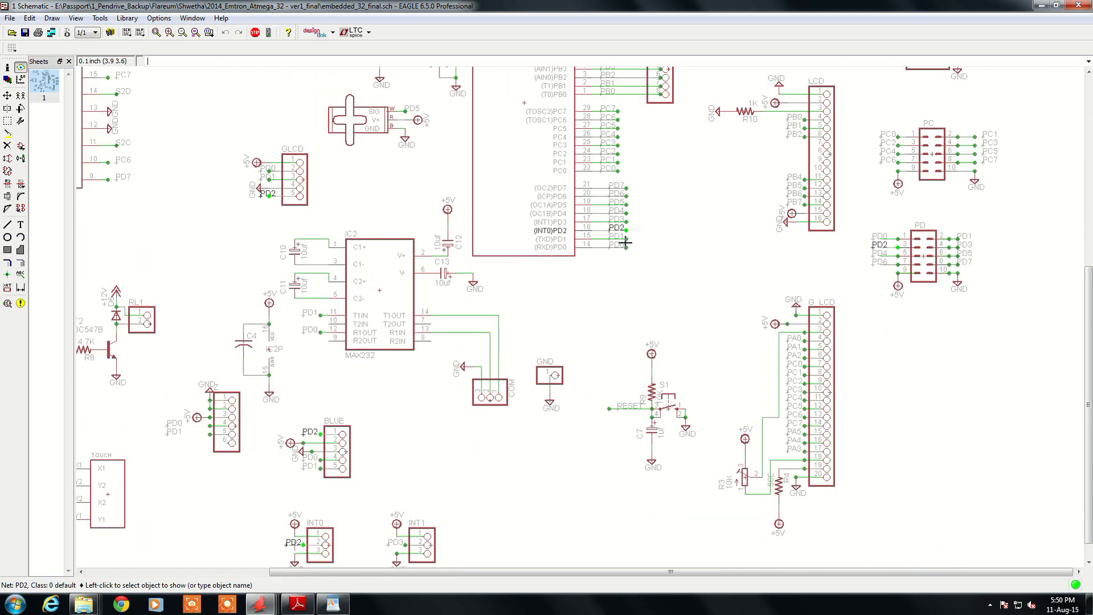
Highlight the PB0 net at pin 4 of the LCD header, trace it to the ATMEGA32, and examine the PC and PD port headers.
scroll(625, 243, down, 2)
scroll(626, 246, down, 1)
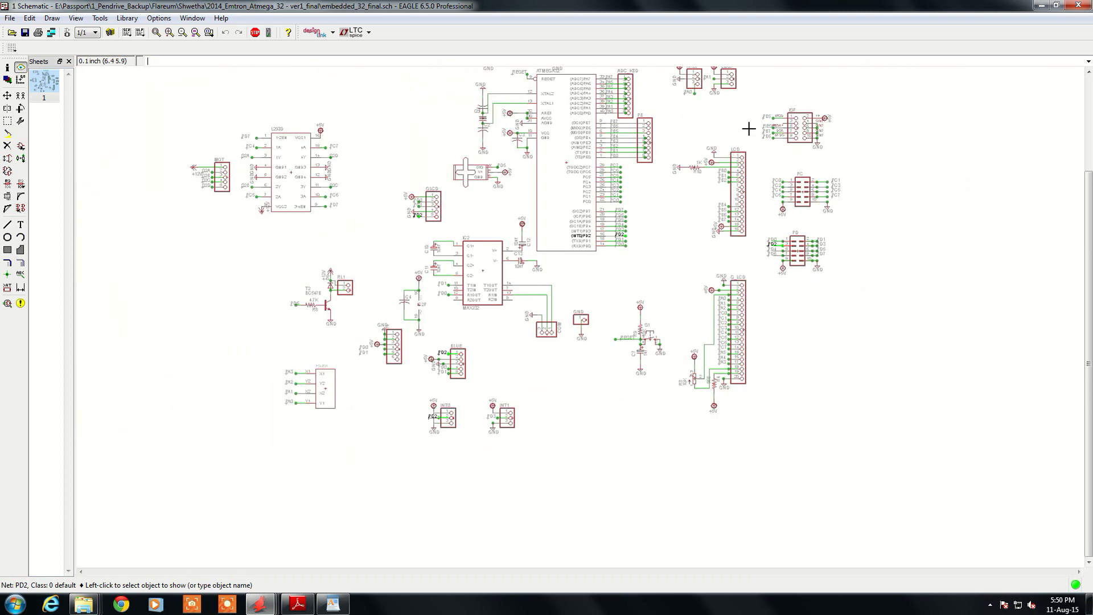
scroll(749, 128, up, 5)
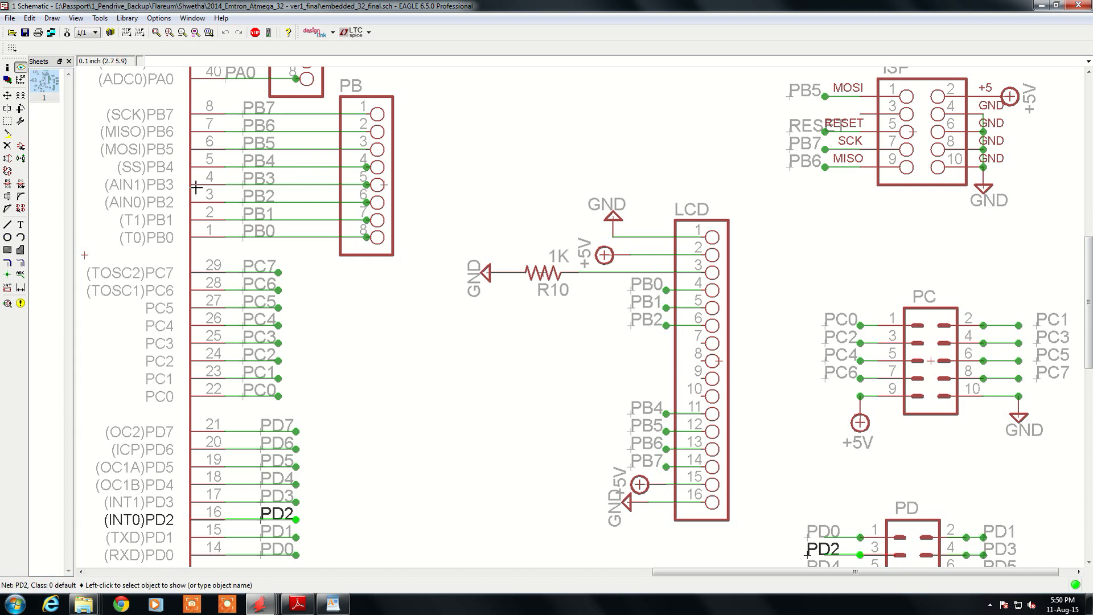
click(659, 289)
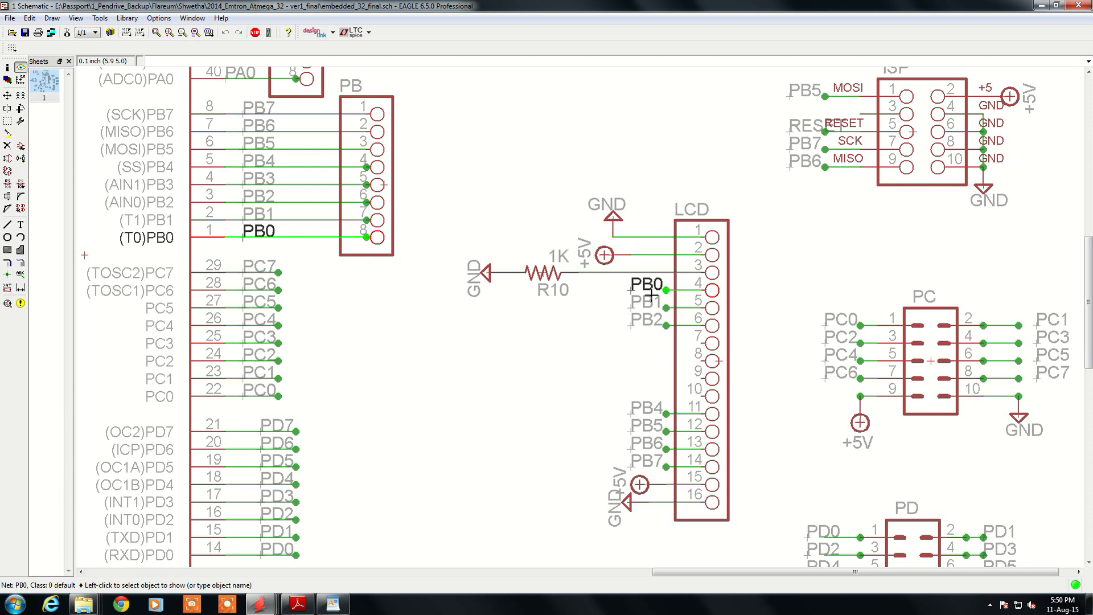
scroll(515, 312, down, 2)
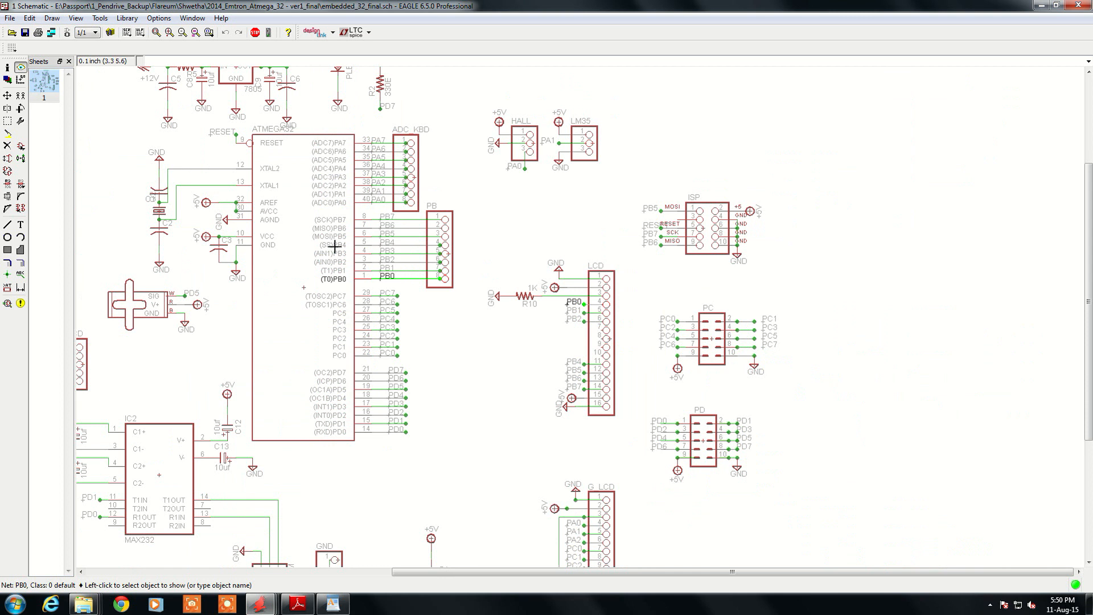
scroll(353, 248, down, 1)
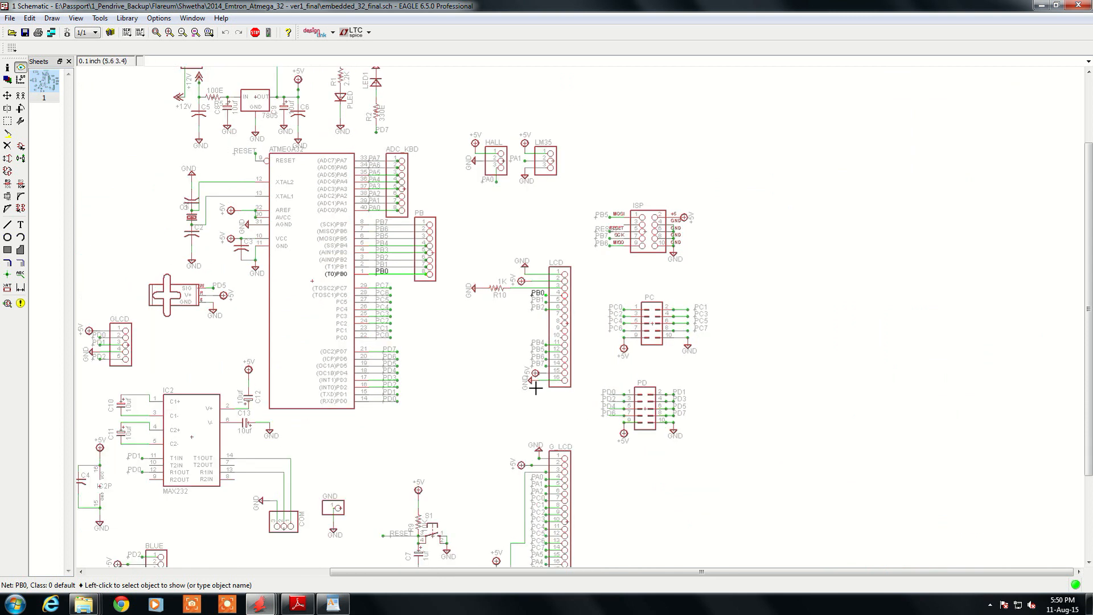
scroll(674, 338, up, 3)
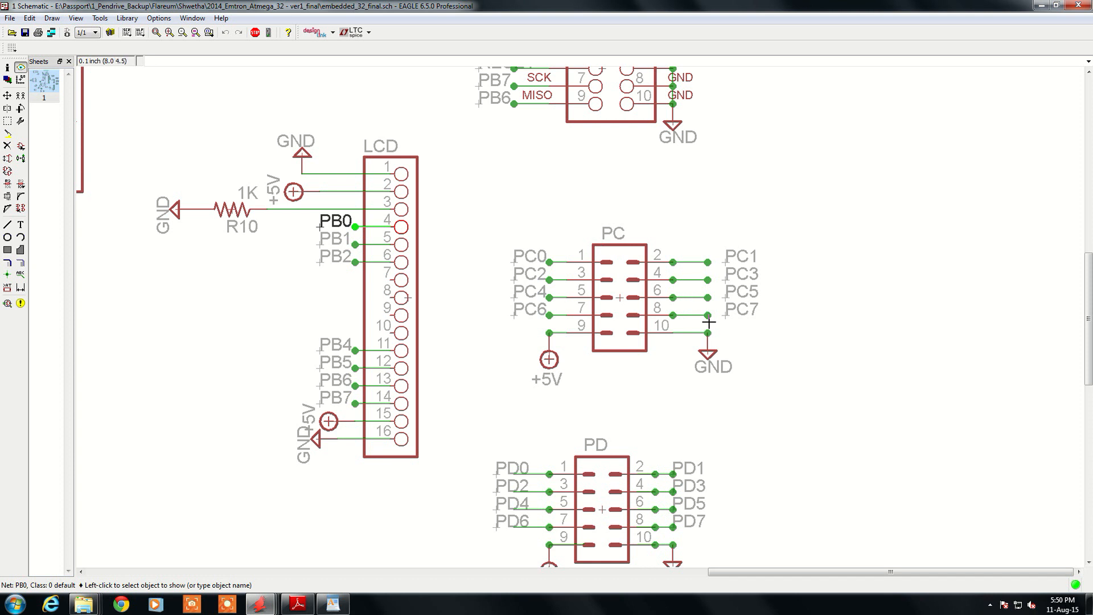
scroll(698, 277, down, 5)
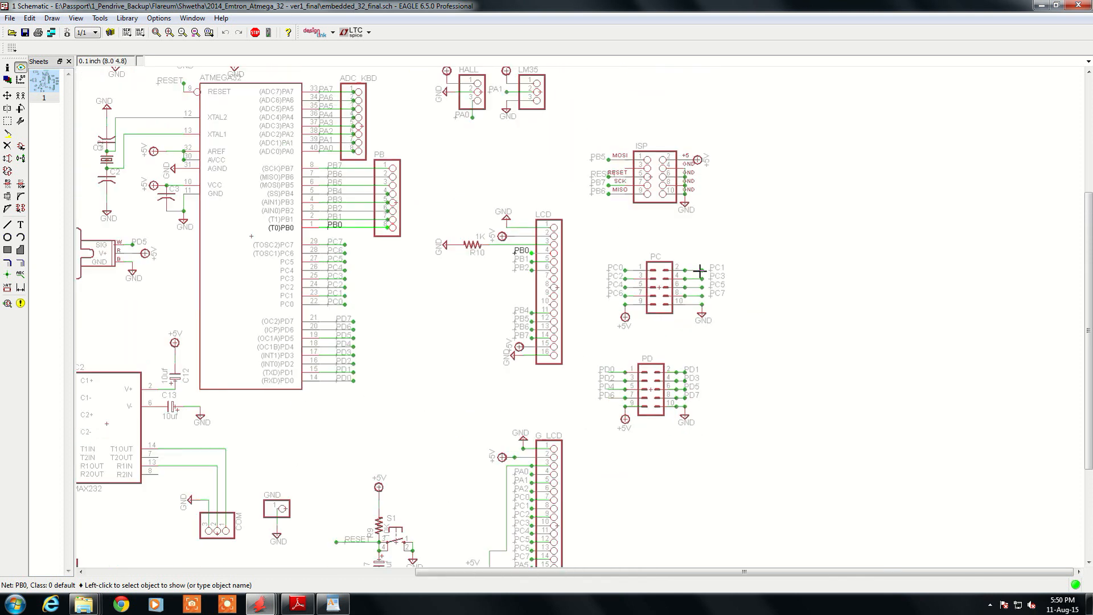
scroll(700, 272, down, 4)
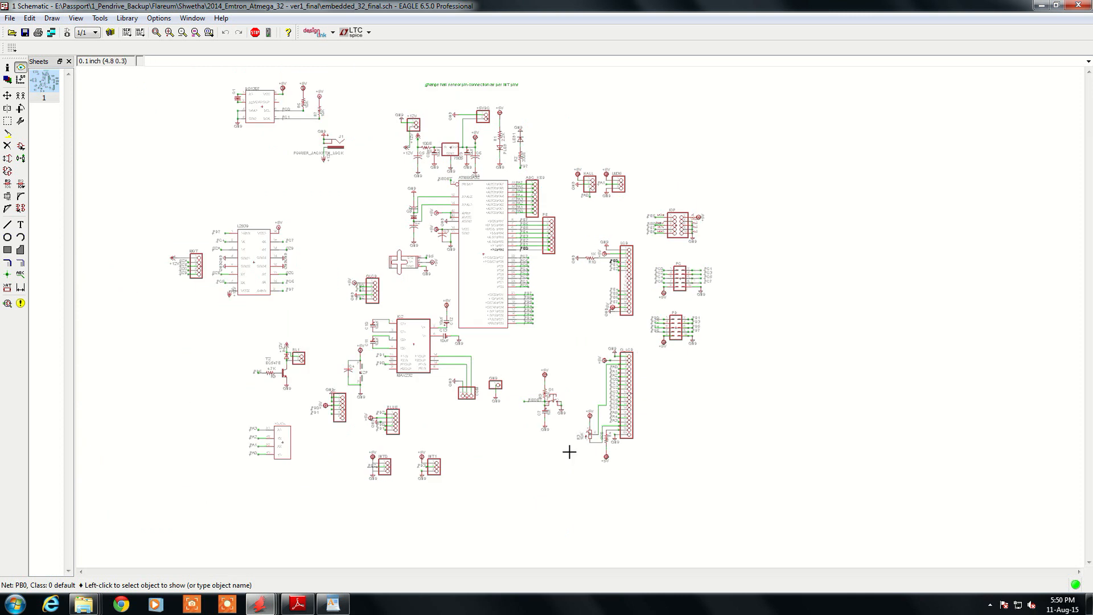
Highlight the RESET net at switch S1 and trace it to the ATMEGA32's reset pin.
scroll(551, 318, up, 5)
scroll(551, 318, up, 2)
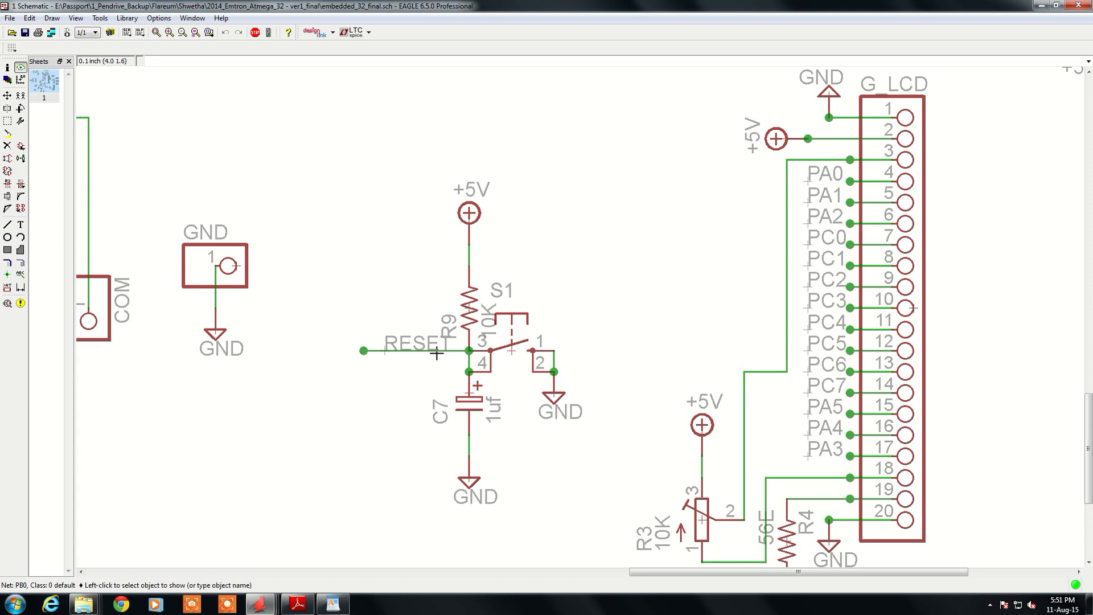
click(383, 352)
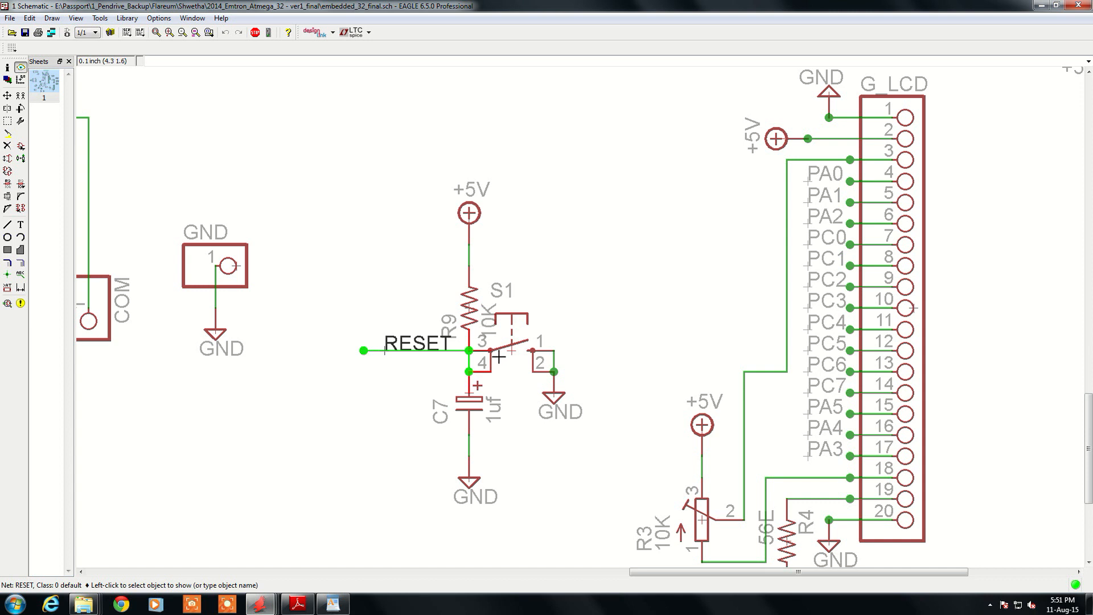
scroll(450, 408, down, 6)
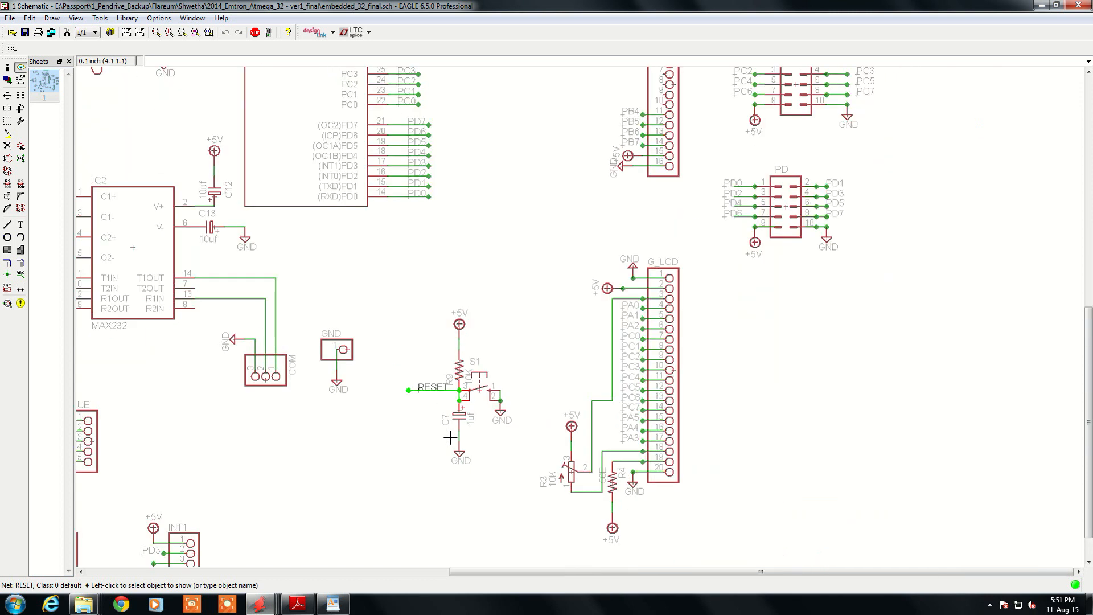
scroll(382, 203, up, 5)
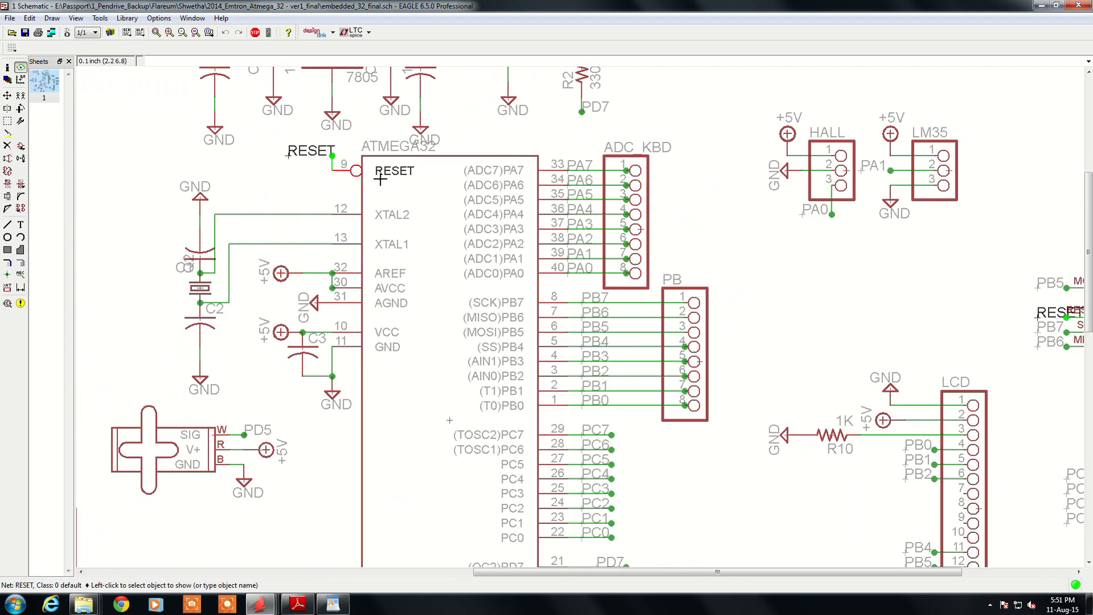
Trace the highlighted RESET net to the ISP connector and examine that connector's MOSI, SCK, MISO and supply pins.
scroll(379, 179, down, 4)
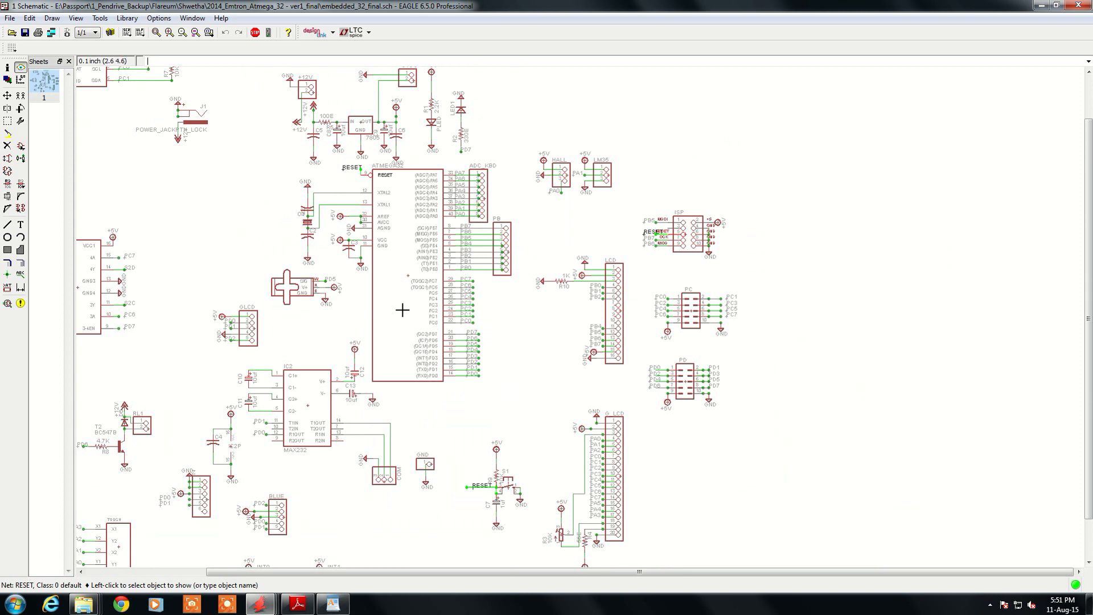
scroll(403, 308, up, 1)
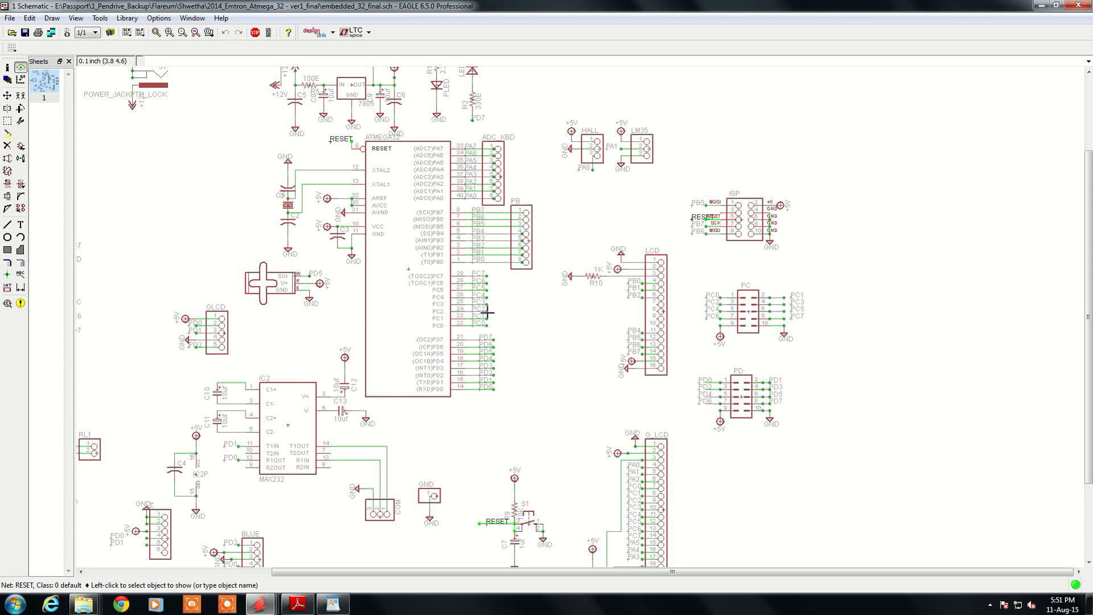
scroll(803, 183, up, 5)
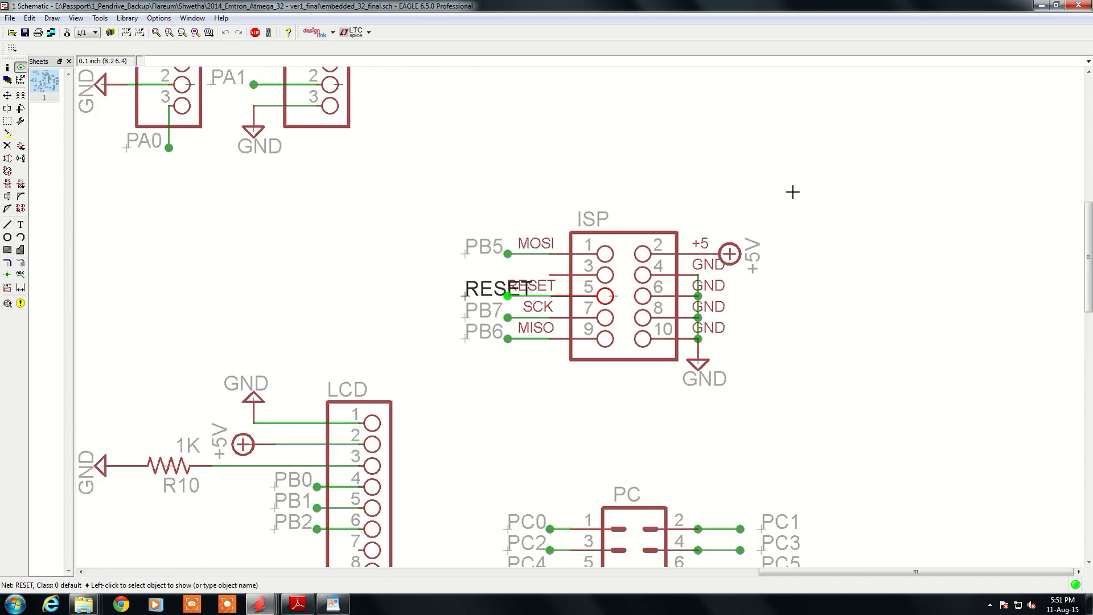
scroll(793, 192, up, 1)
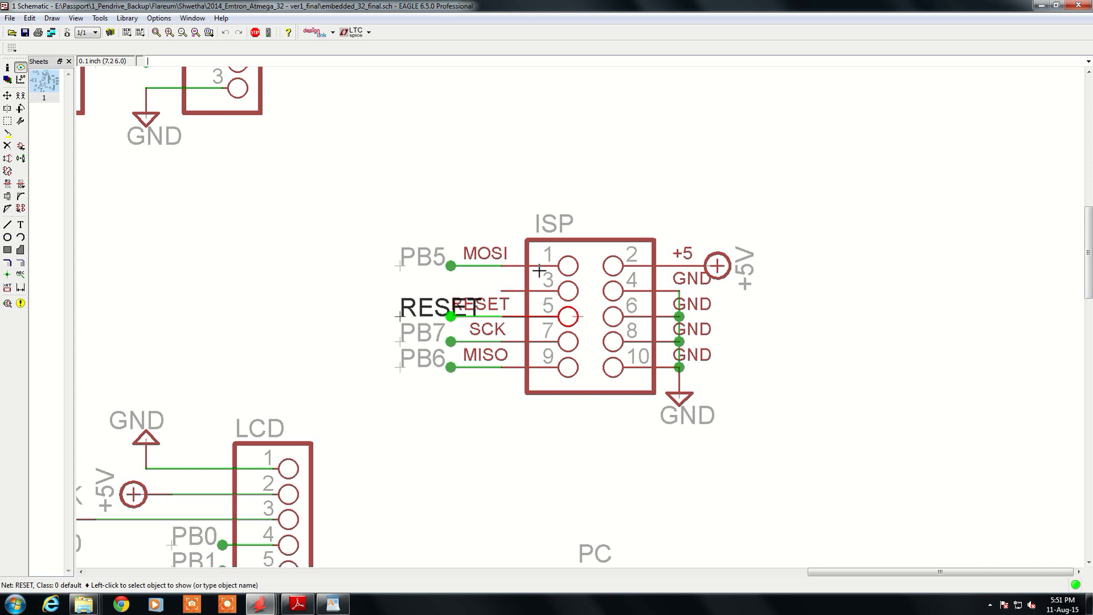
scroll(722, 262, down, 2)
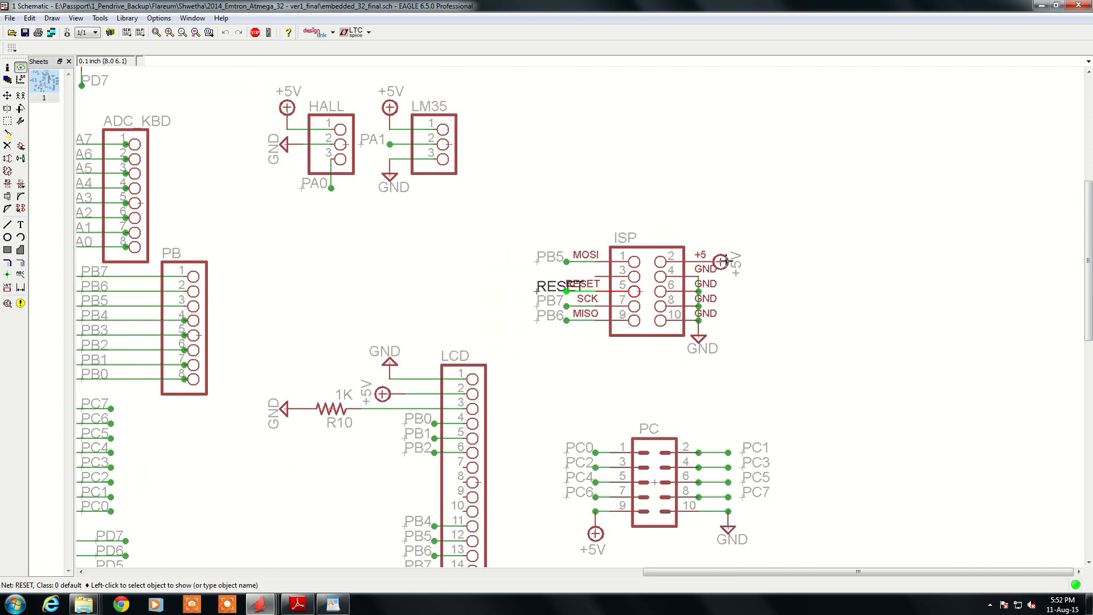
Examine the 7805 power supply circuit above the ATMEGA32 and the connectors beside the microcontroller.
scroll(722, 262, down, 2)
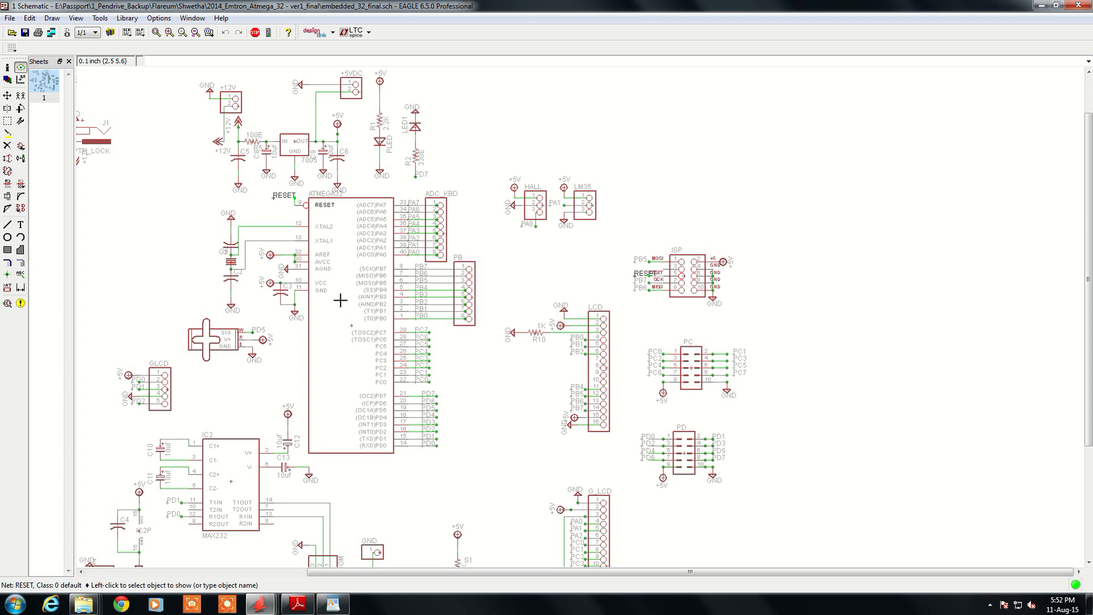
scroll(373, 283, down, 3)
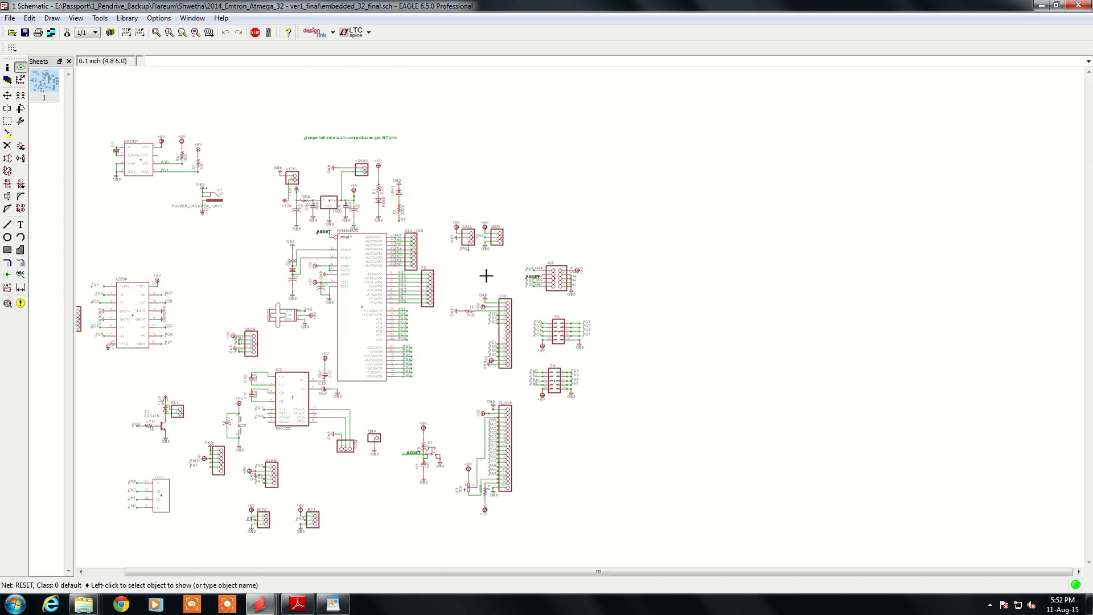
scroll(542, 307, down, 2)
scroll(298, 218, up, 5)
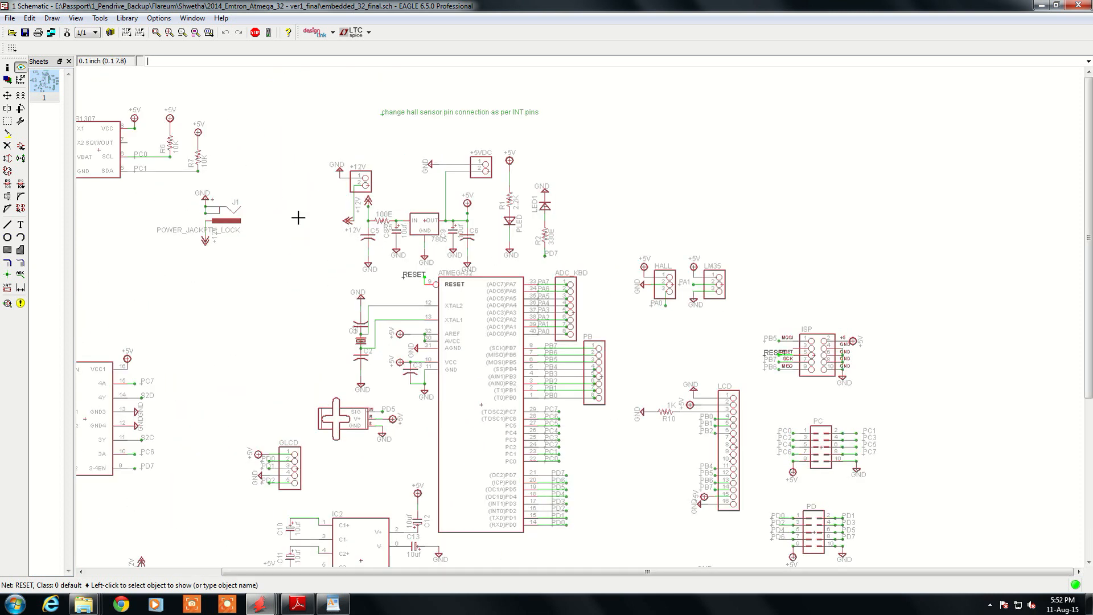
scroll(459, 206, up, 2)
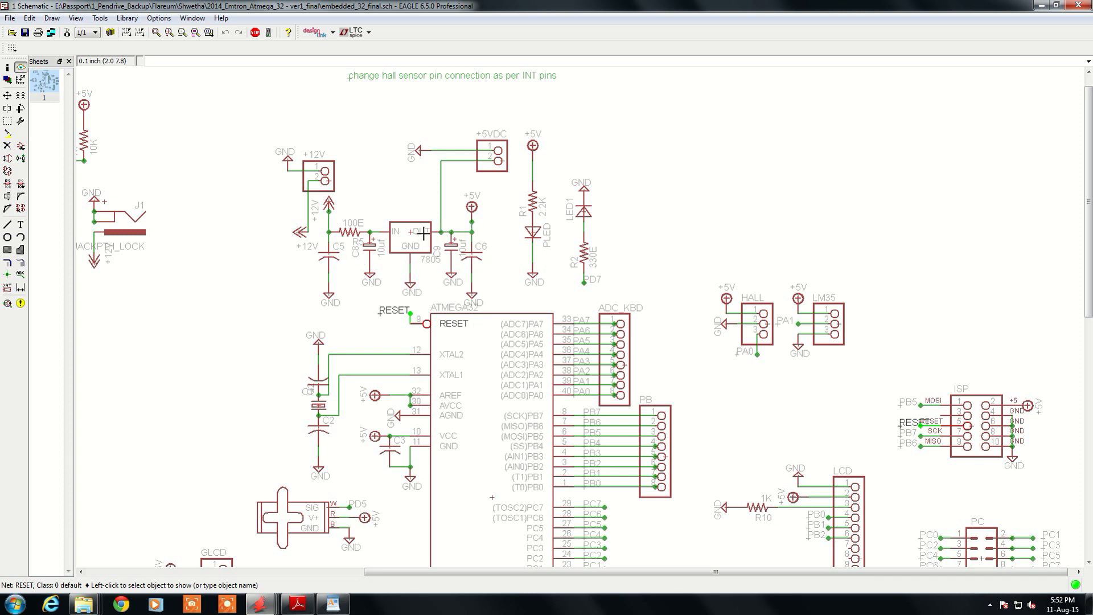
scroll(425, 234, down, 5)
scroll(437, 439, up, 4)
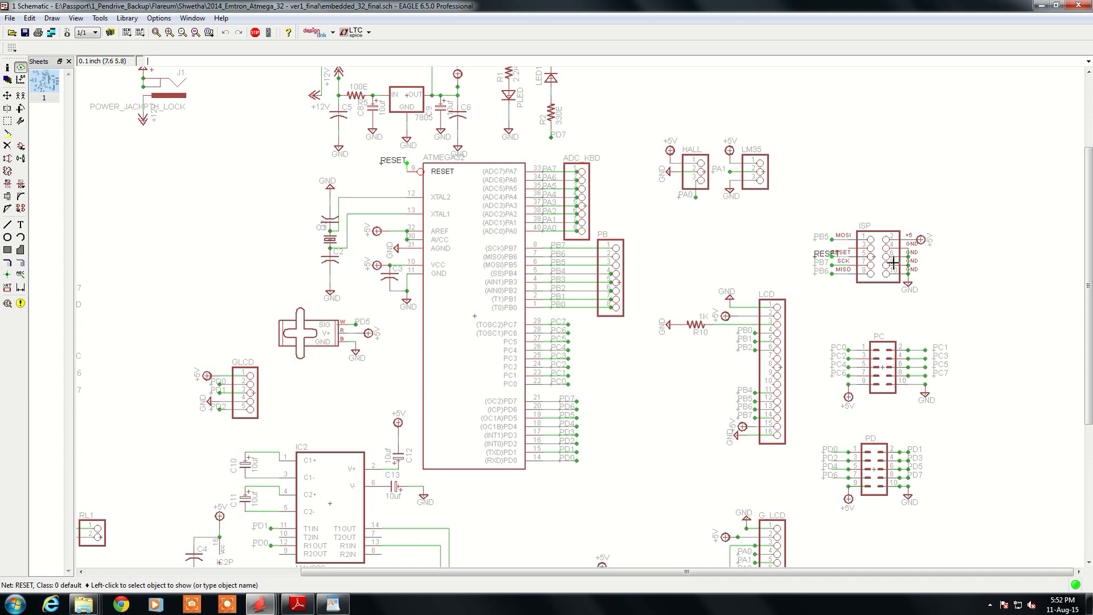
scroll(892, 265, down, 3)
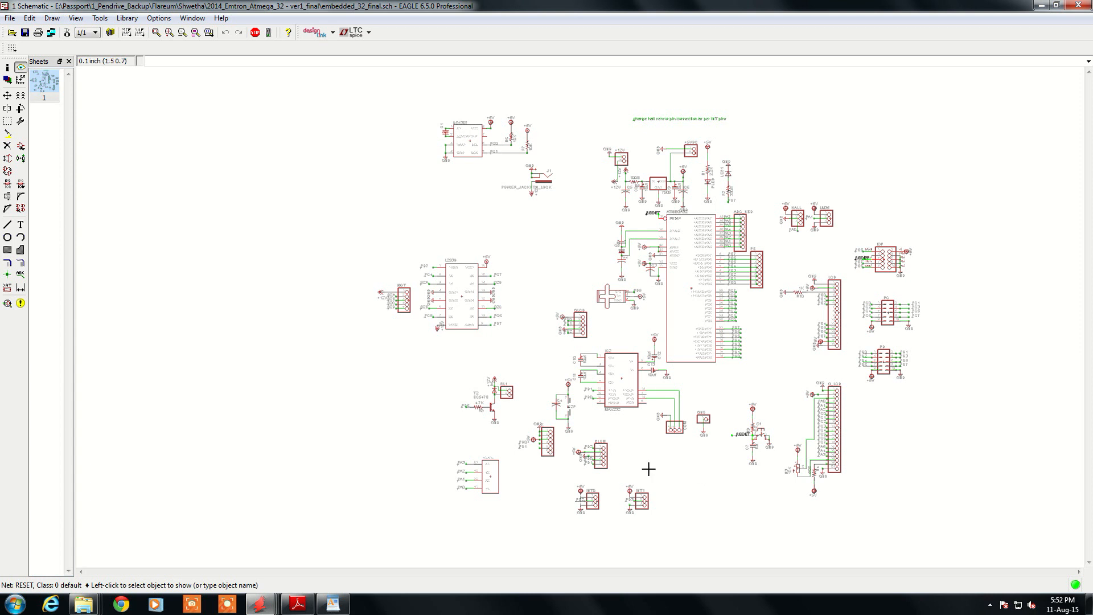
Examine the BLUE, TOUCH and interrupt connectors, the L293D motor driver and the T2 relay driver circuit.
scroll(593, 507, up, 5)
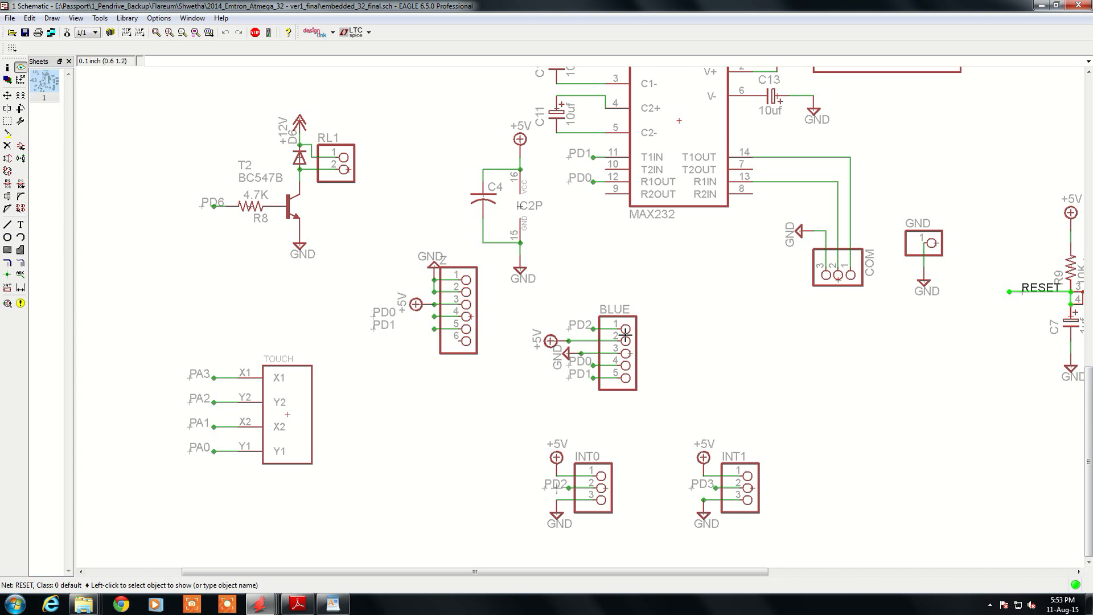
scroll(639, 414, down, 2)
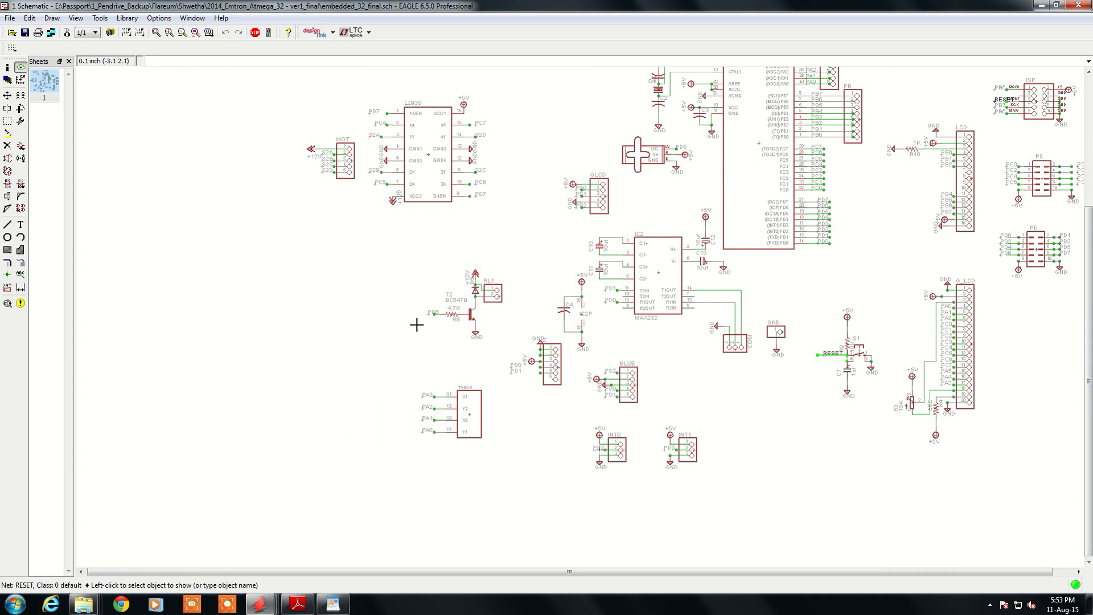
scroll(393, 97, up, 3)
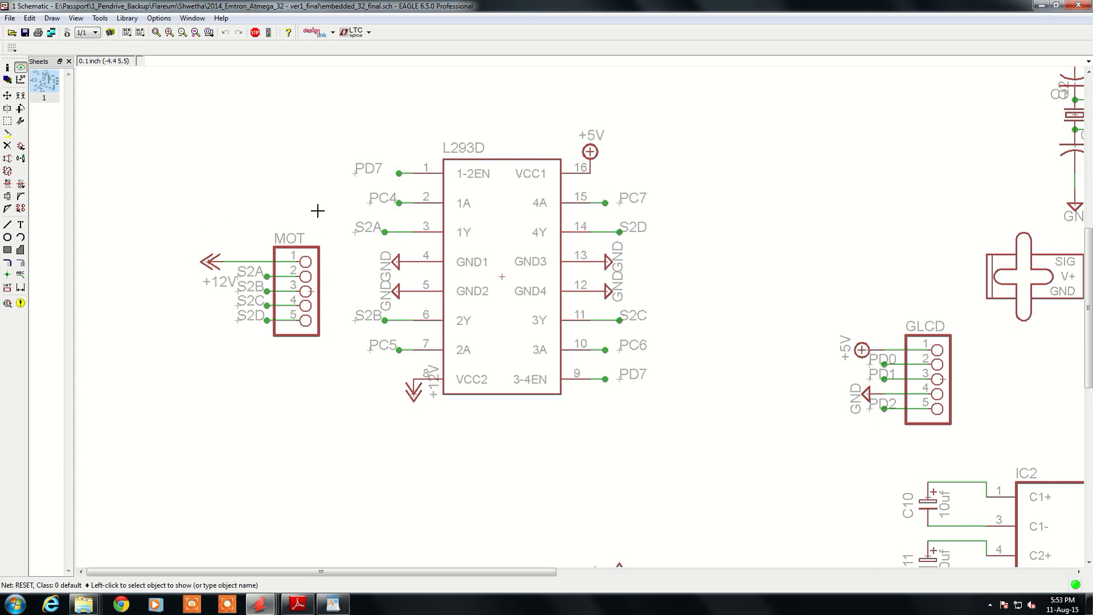
scroll(344, 246, down, 3)
scroll(490, 433, up, 4)
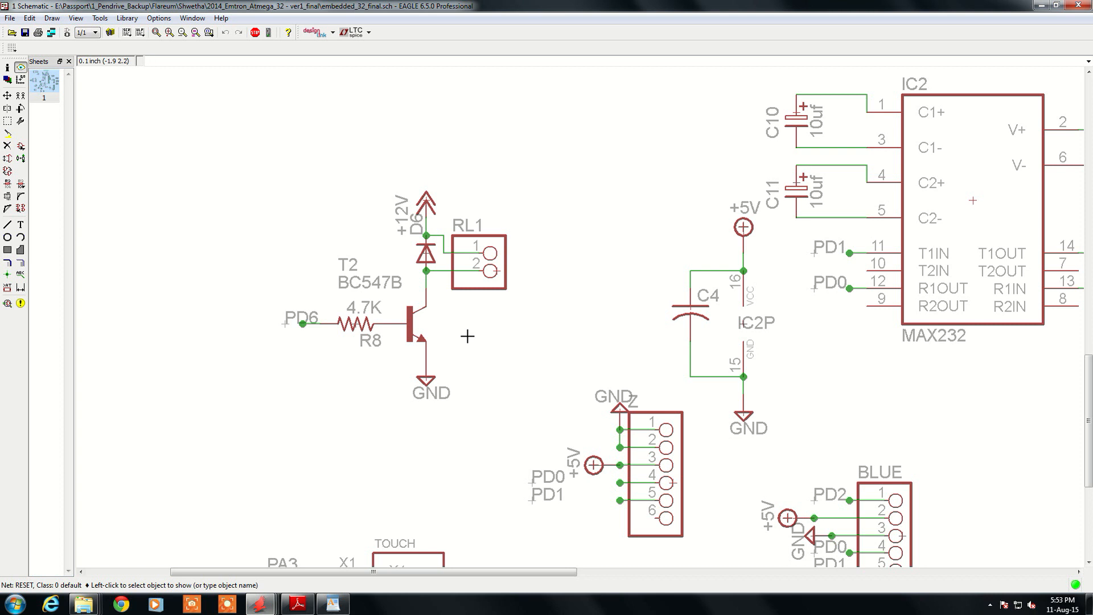
Compare the polarized capacitors C10 and C11 at the MAX232 with diode D6 at relay connector RL1.
scroll(407, 366, down, 4)
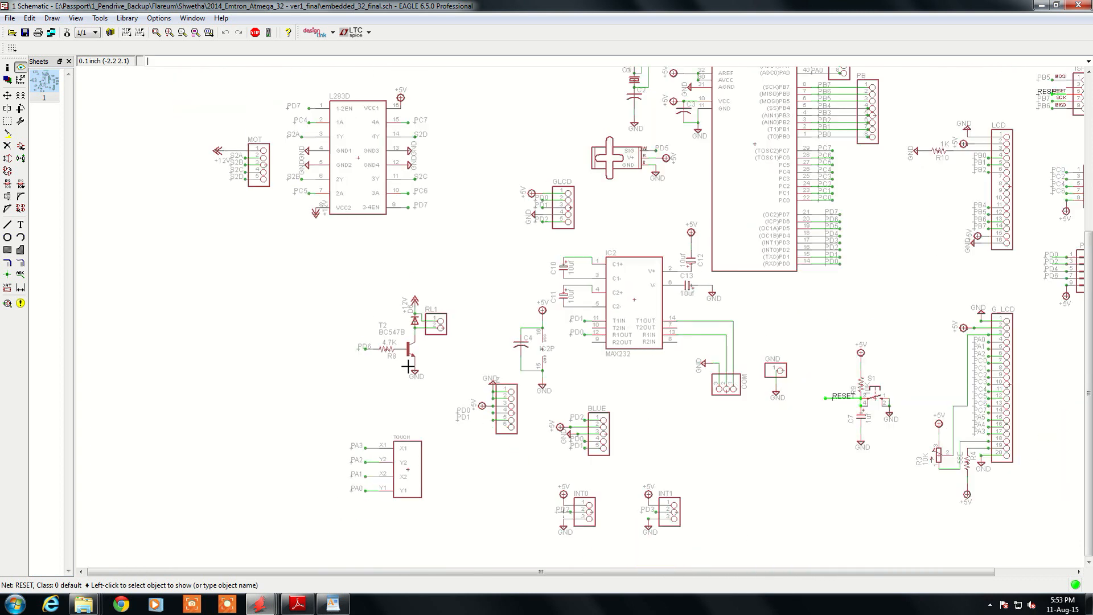
scroll(576, 256, up, 4)
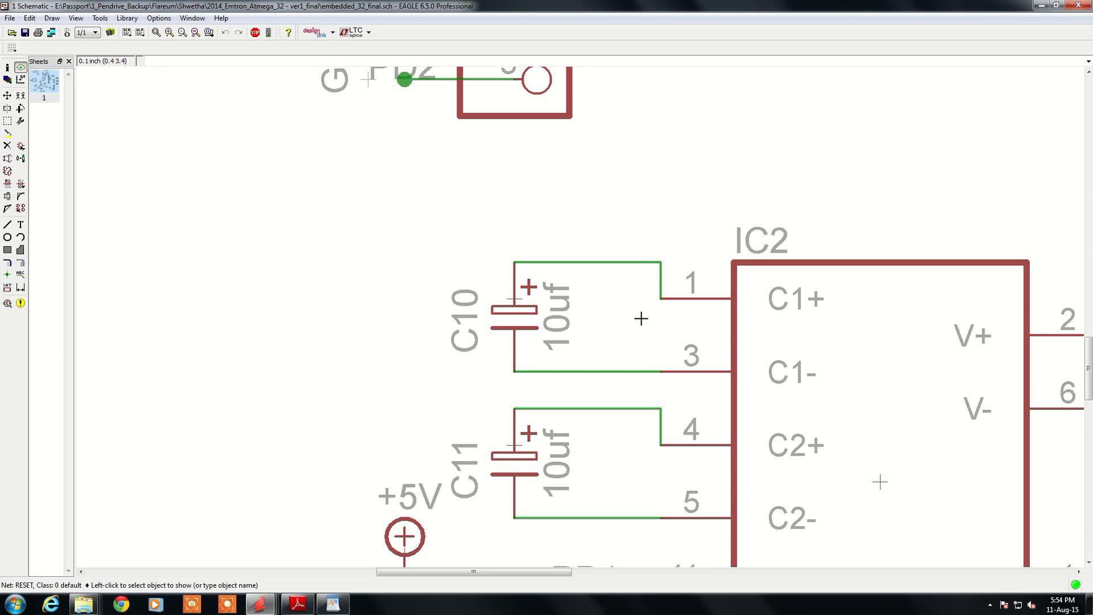
scroll(614, 273, down, 5)
scroll(312, 353, up, 5)
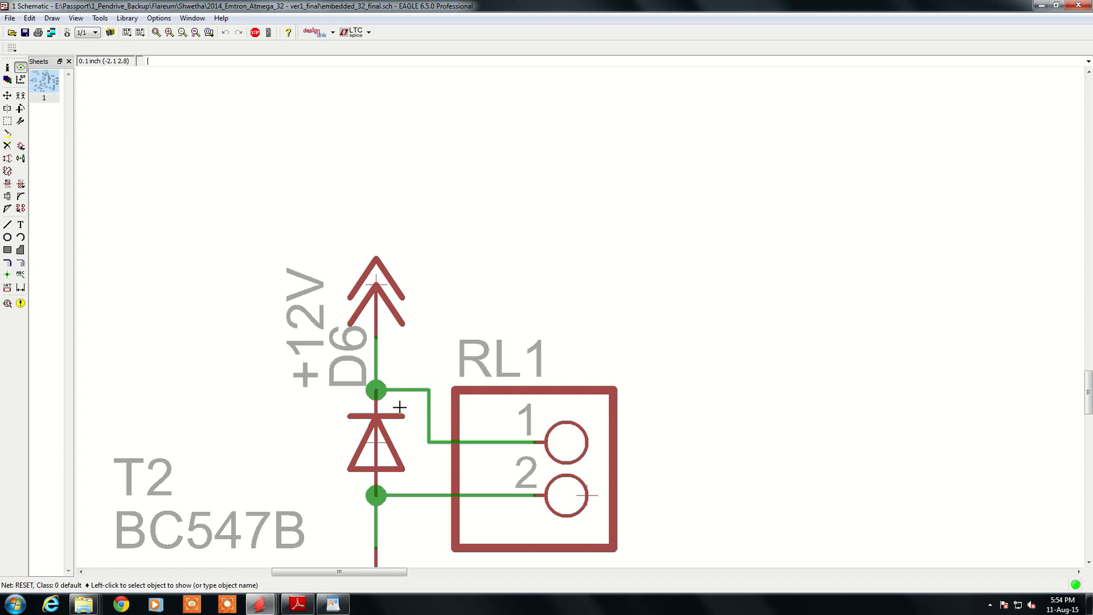
scroll(398, 415, down, 5)
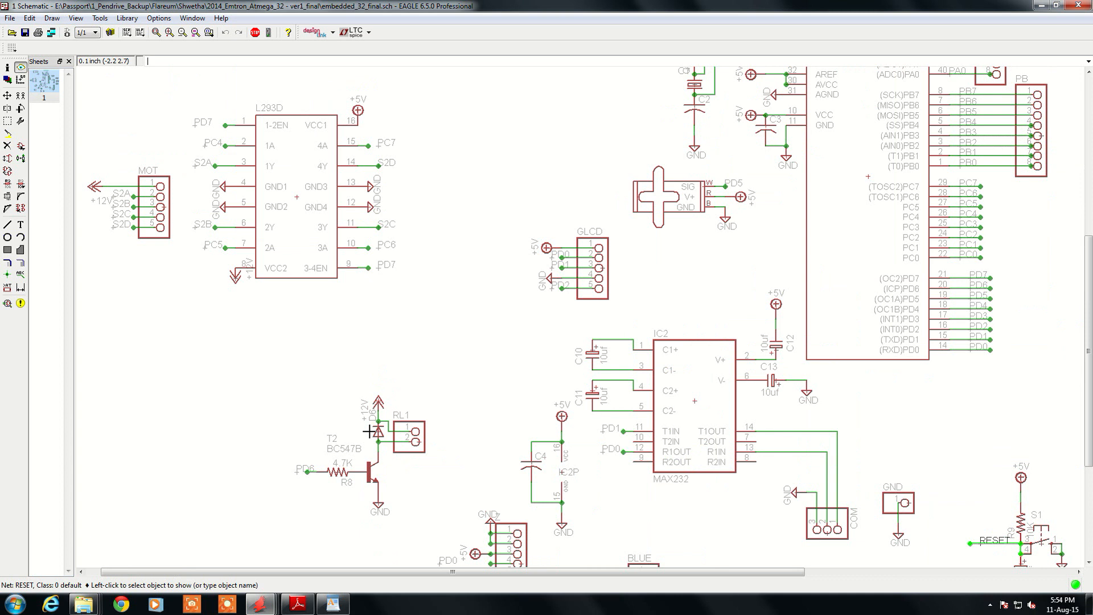
scroll(362, 409, down, 3)
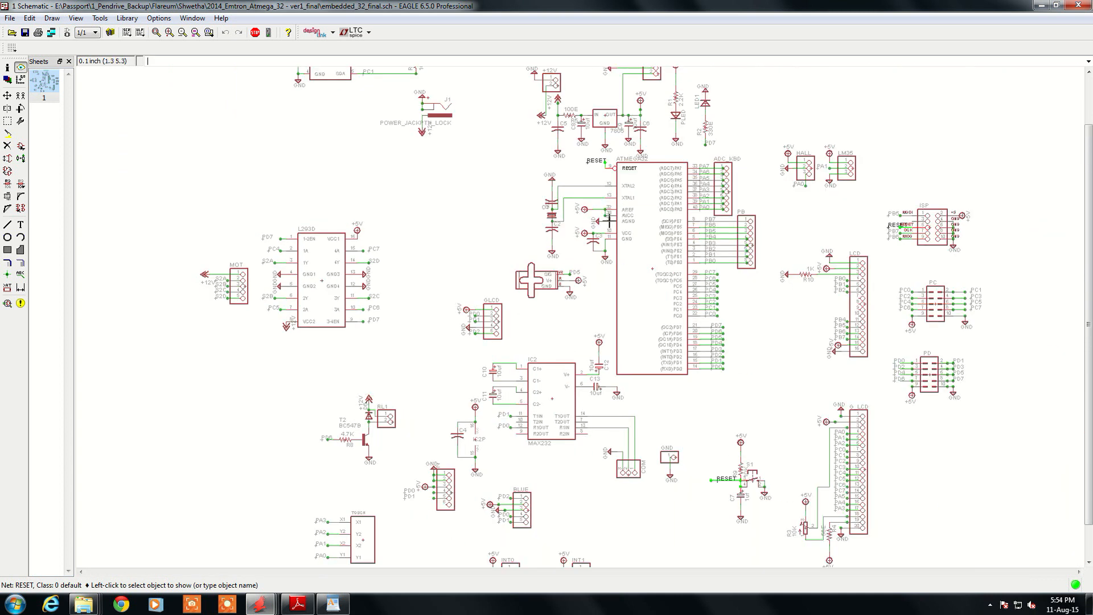
Examine PLED with R1 and LED1 with R2 beside the 7805, and review the MAX232 and surrounding circuits.
scroll(675, 103, up, 4)
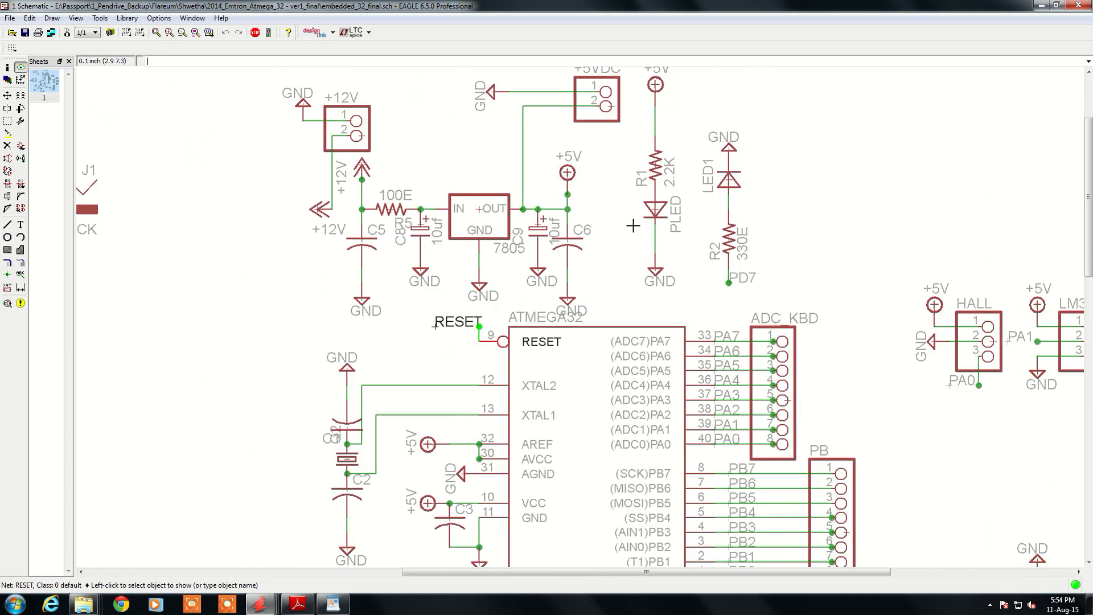
scroll(636, 181, up, 2)
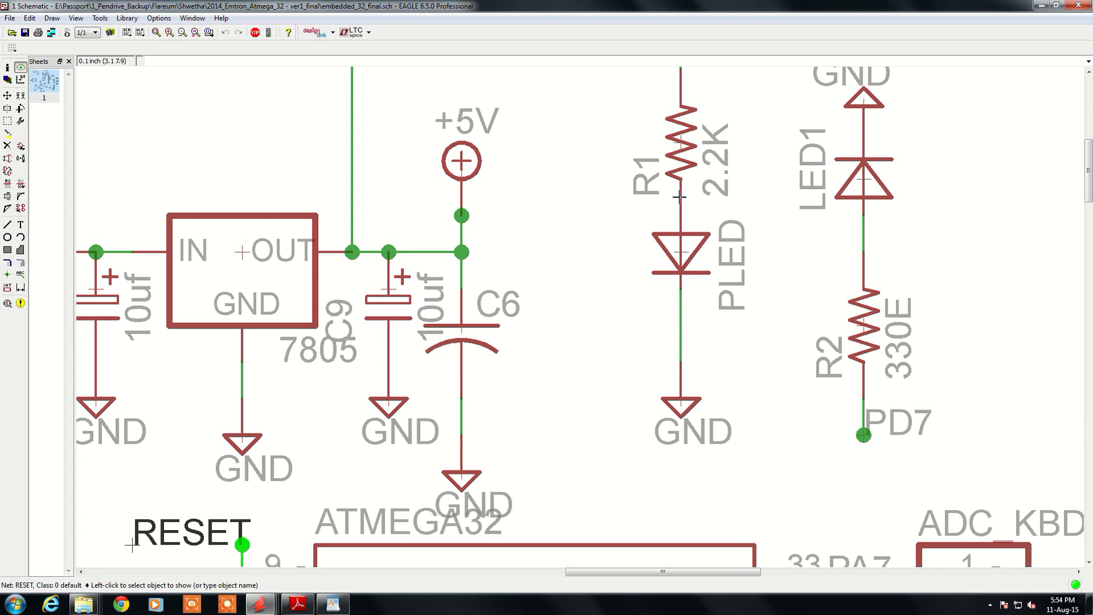
scroll(647, 299, down, 1)
scroll(665, 219, up, 1)
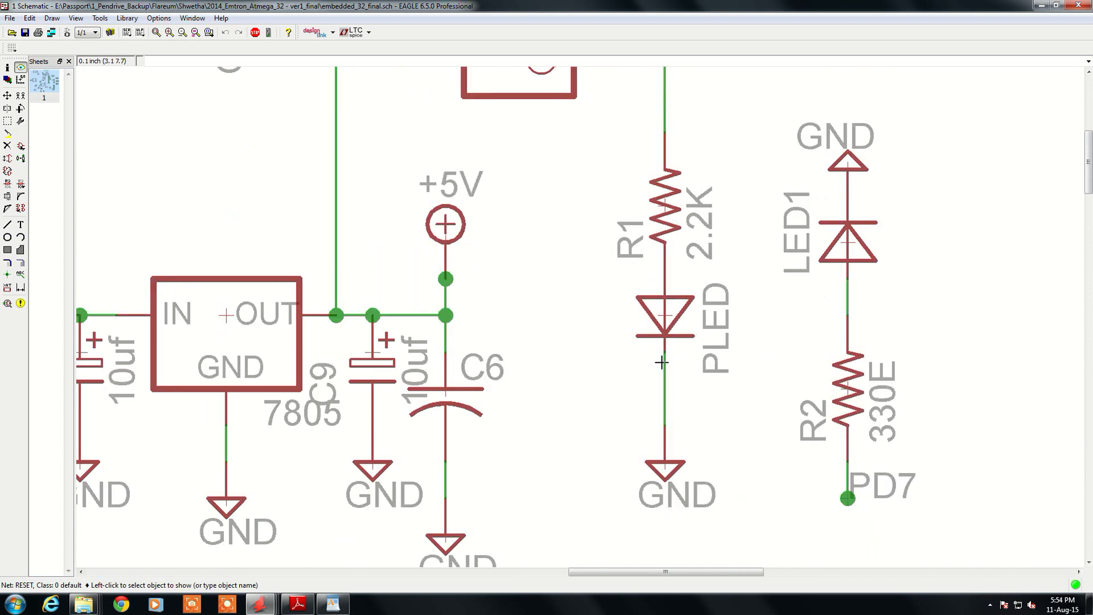
scroll(662, 384, down, 1)
scroll(663, 384, down, 5)
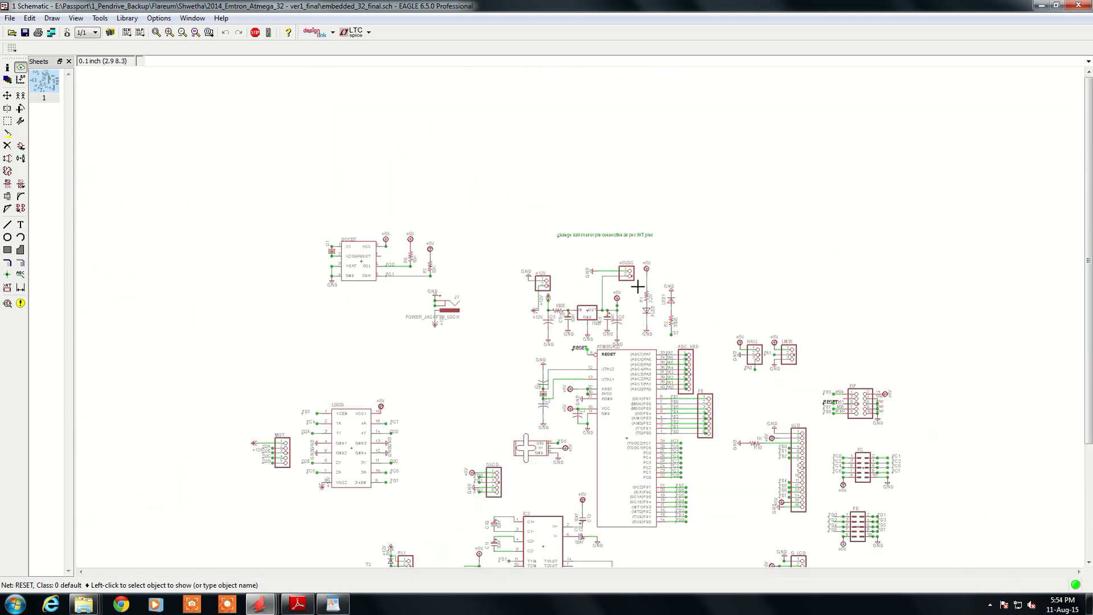
scroll(501, 312, down, 2)
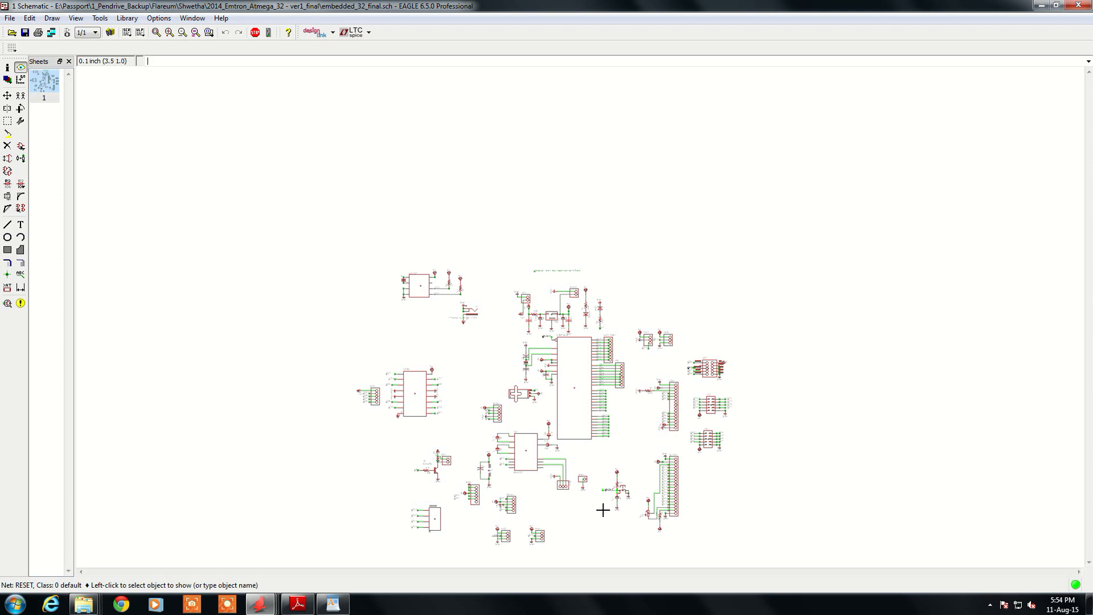
scroll(595, 508, up, 4)
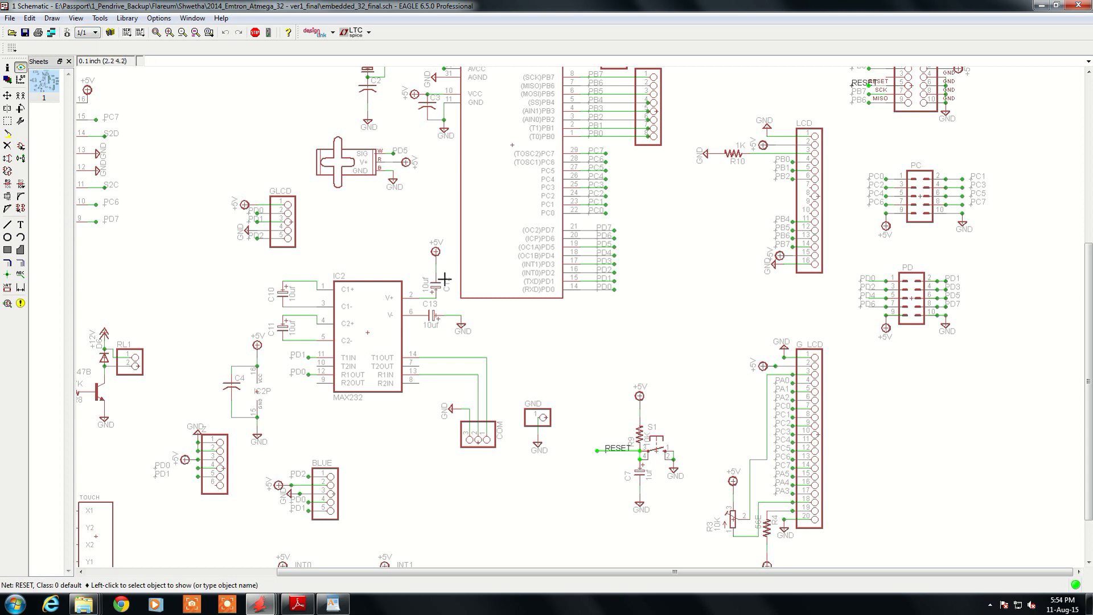
scroll(574, 362, down, 3)
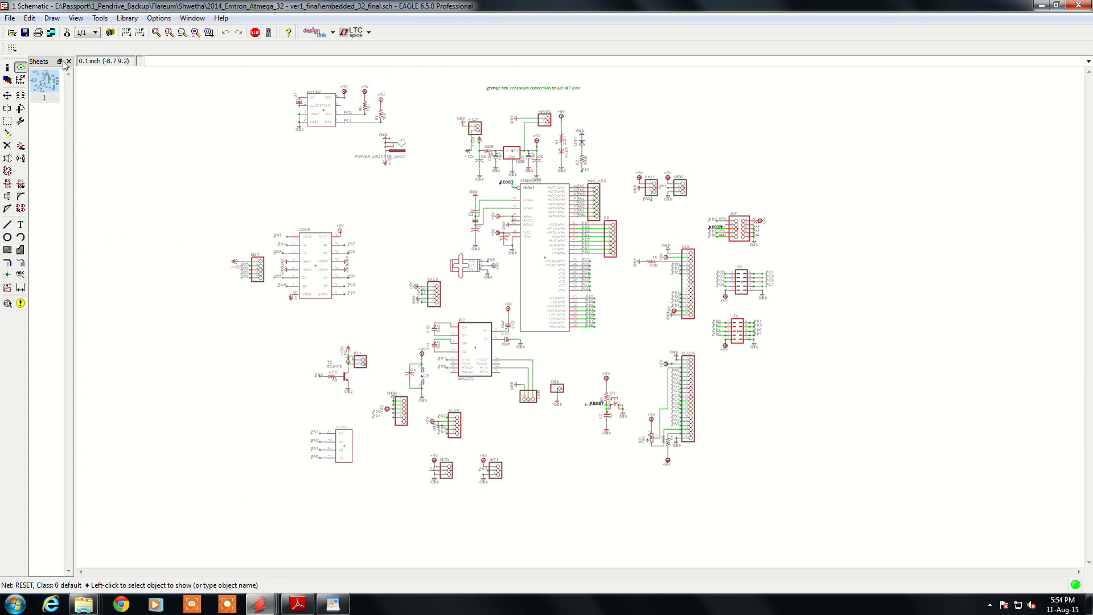
Switch to the board layout and examine the placement of crystal Q2, capacitors C1 and C2, and switch S1.
click(67, 32)
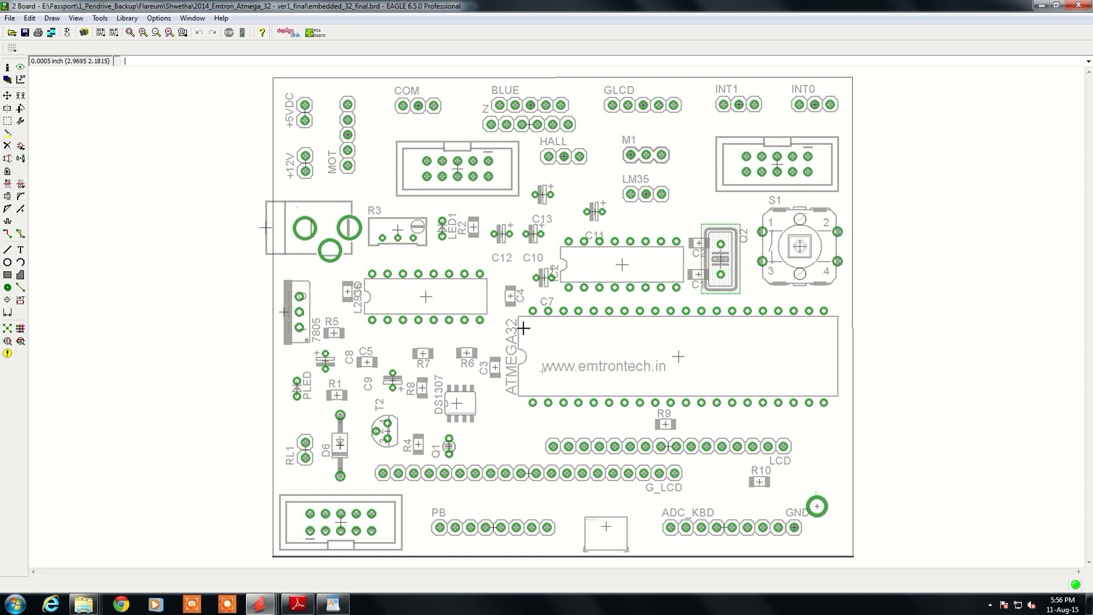
scroll(696, 246, up, 3)
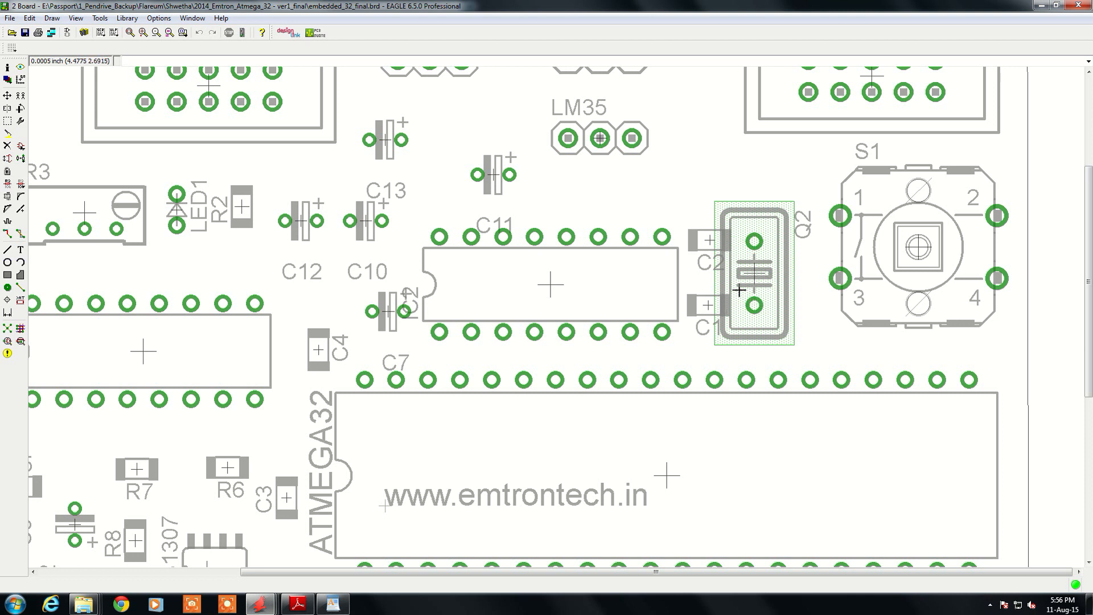
scroll(739, 290, down, 1)
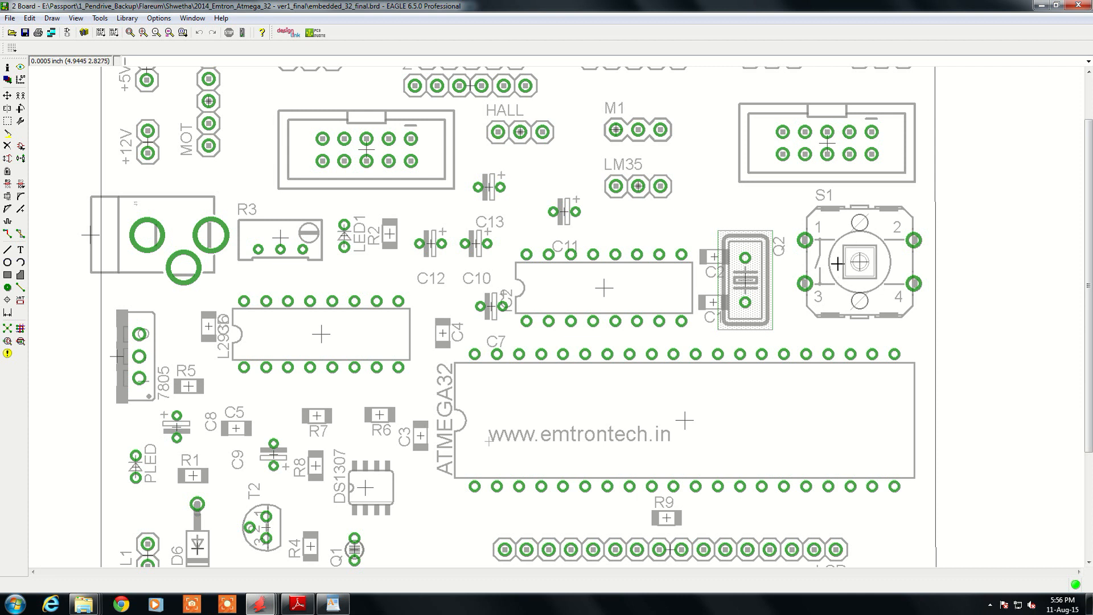
scroll(681, 307, down, 1)
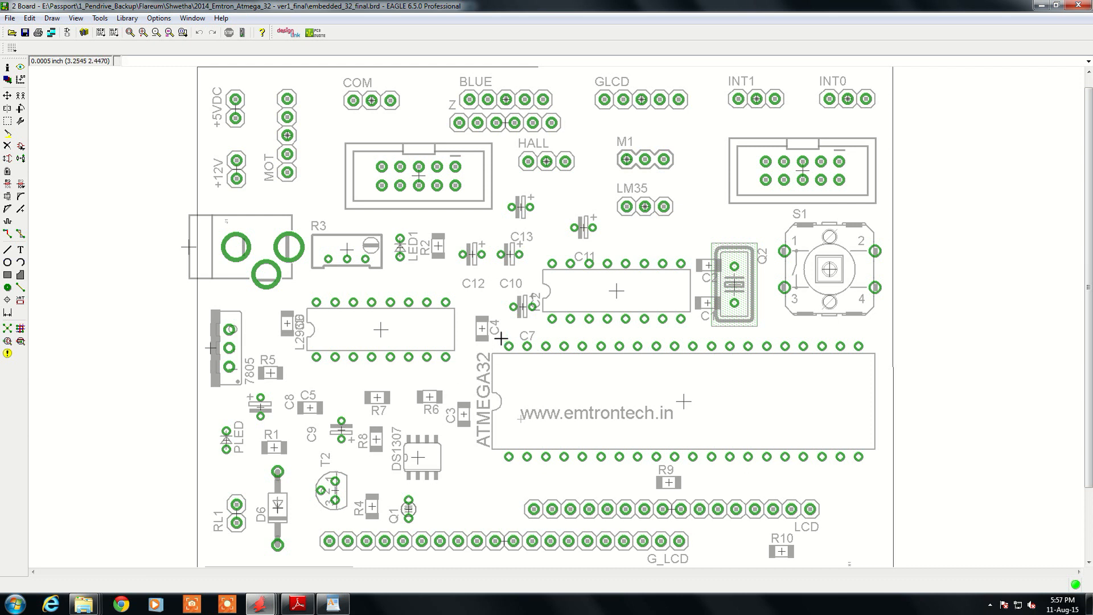
Turn on the display of the Top and Bottom copper layers on the board layout.
scroll(501, 335, down, 2)
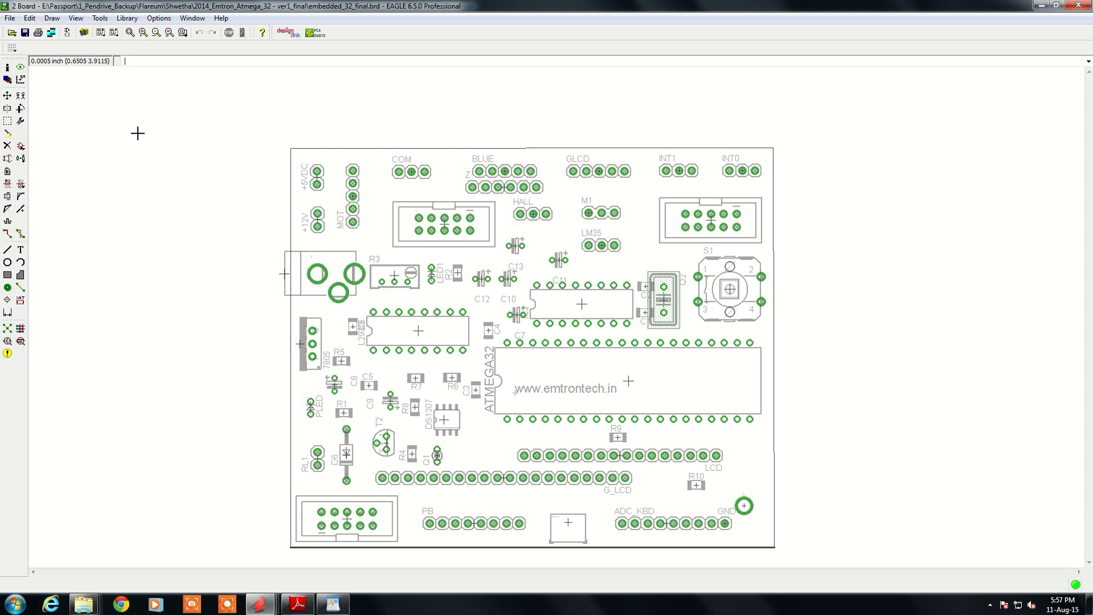
click(8, 80)
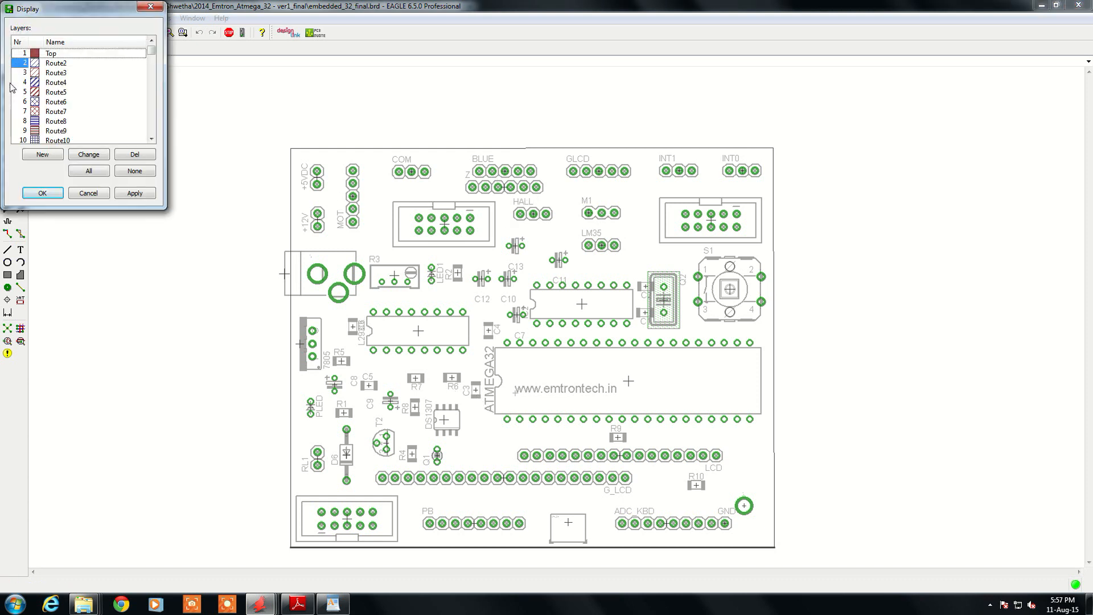
click(19, 55)
scroll(20, 112, down, 3)
click(21, 112)
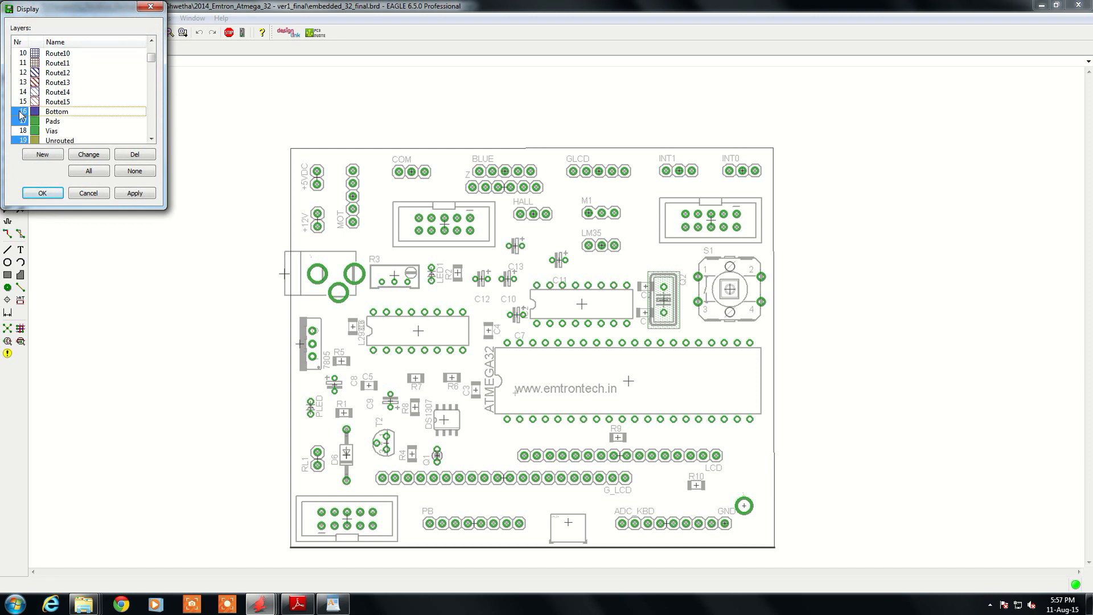
click(43, 194)
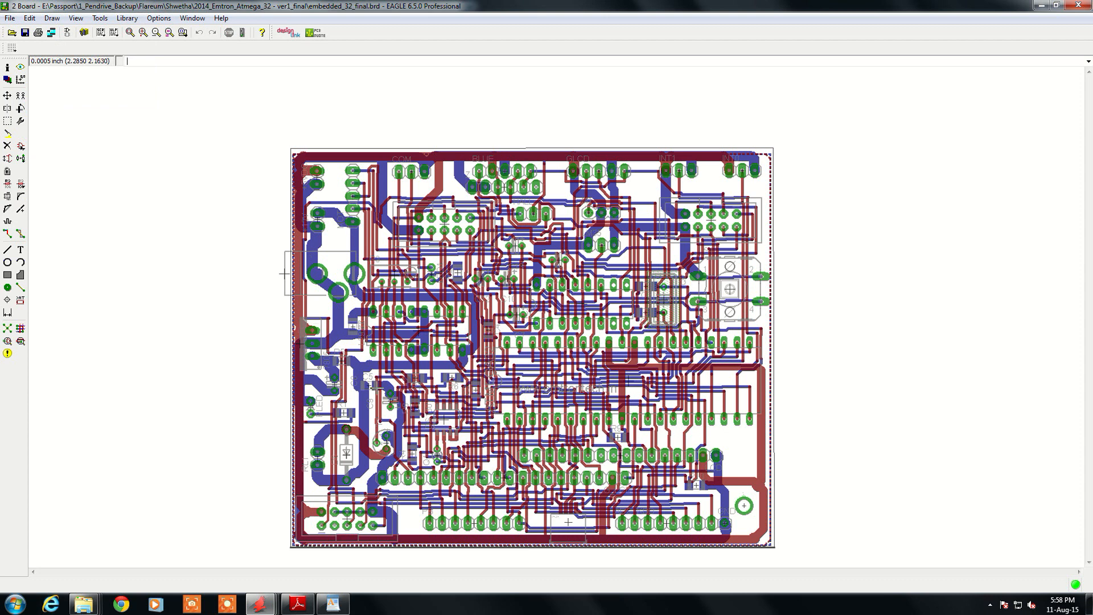
Highlight the +12V signal from its wide bottom-layer trace beside relay connector RL1 with the Show command.
scroll(373, 428, up, 2)
scroll(373, 474, down, 2)
scroll(376, 470, up, 2)
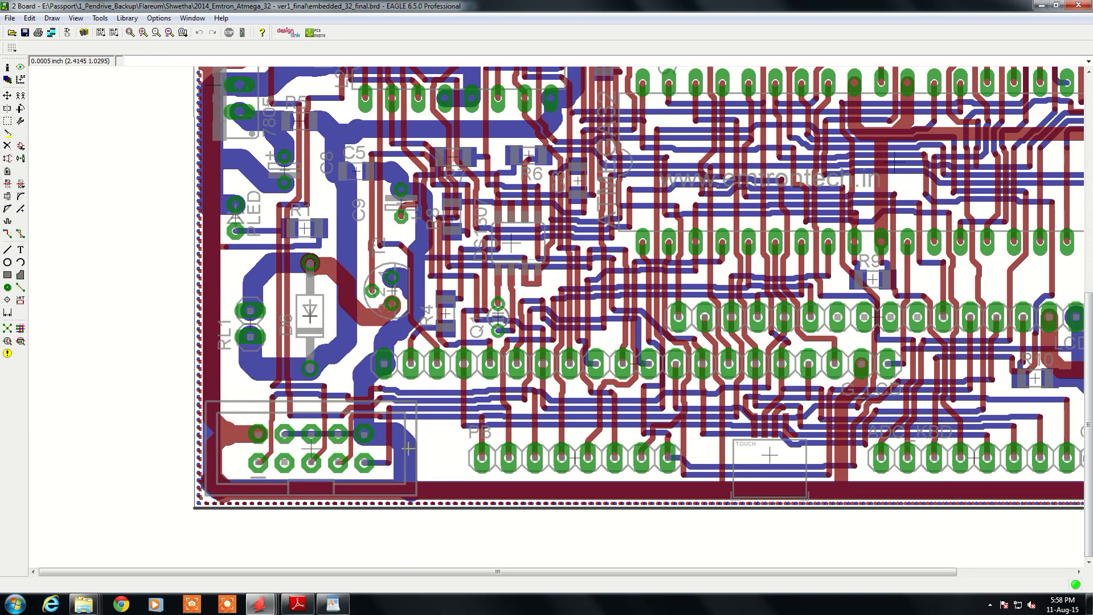
click(21, 67)
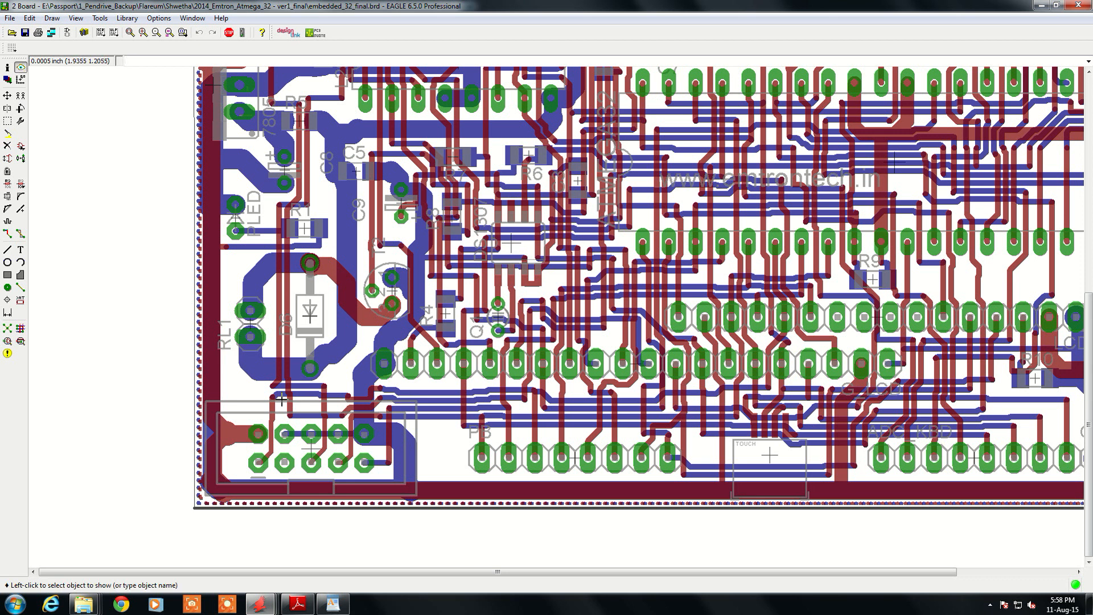
click(252, 364)
scroll(276, 431, down, 2)
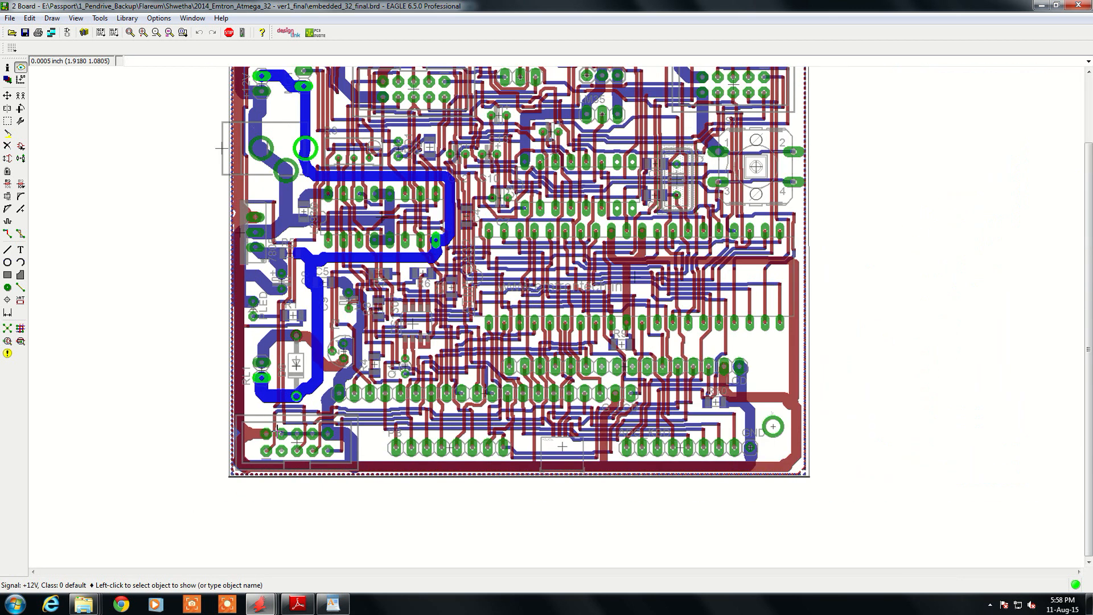
Follow the highlighted +12V trace from RL1 around the L293D to the power jack, MOT and +12V connectors.
scroll(348, 359, down, 1)
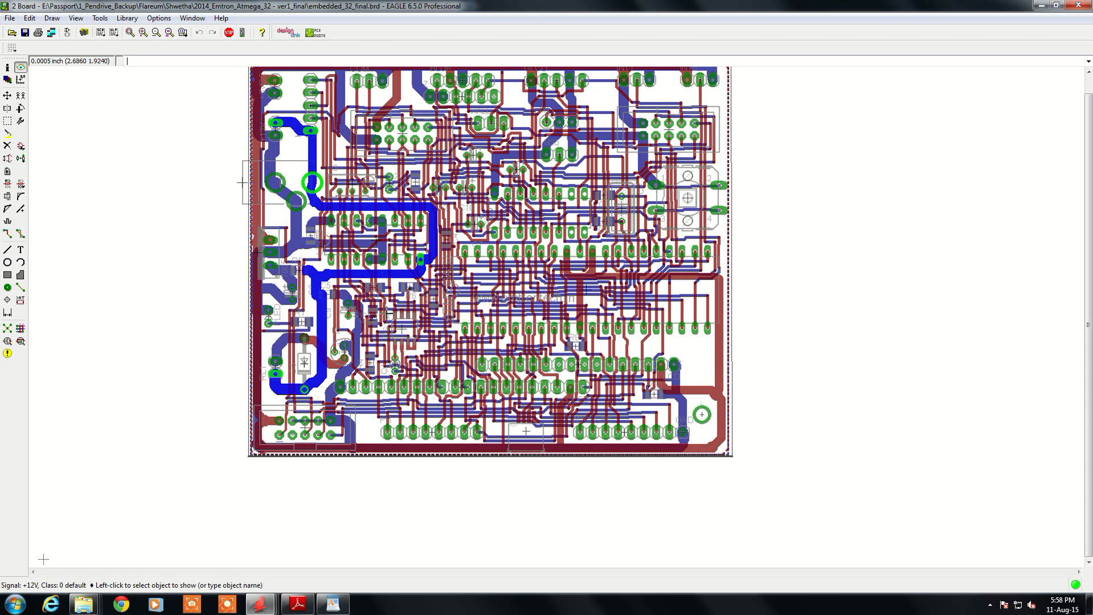
scroll(347, 405, up, 2)
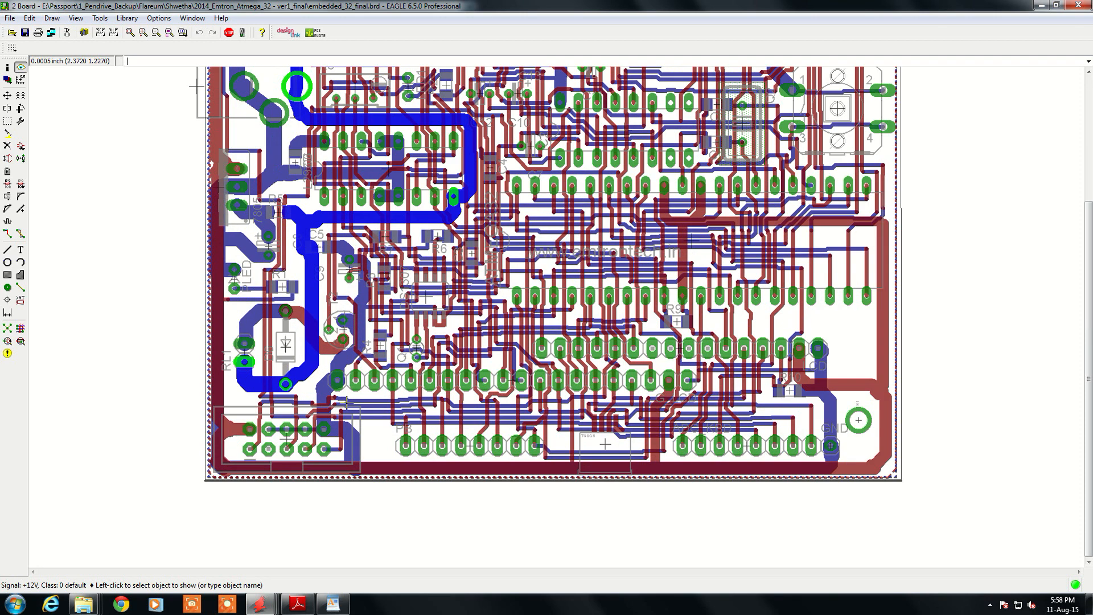
scroll(345, 414, down, 3)
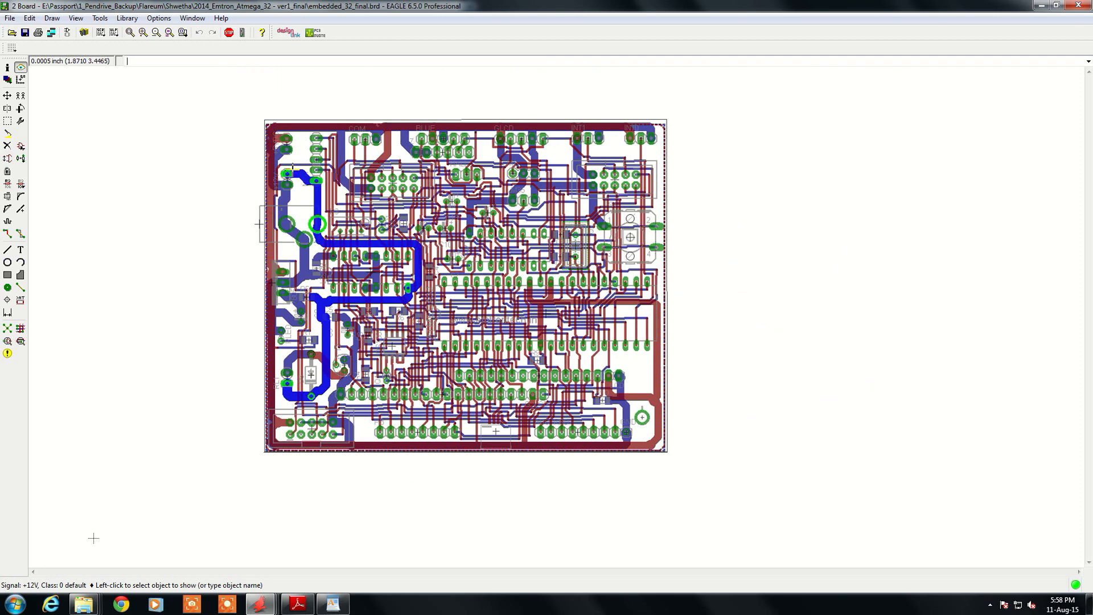
scroll(283, 159, up, 5)
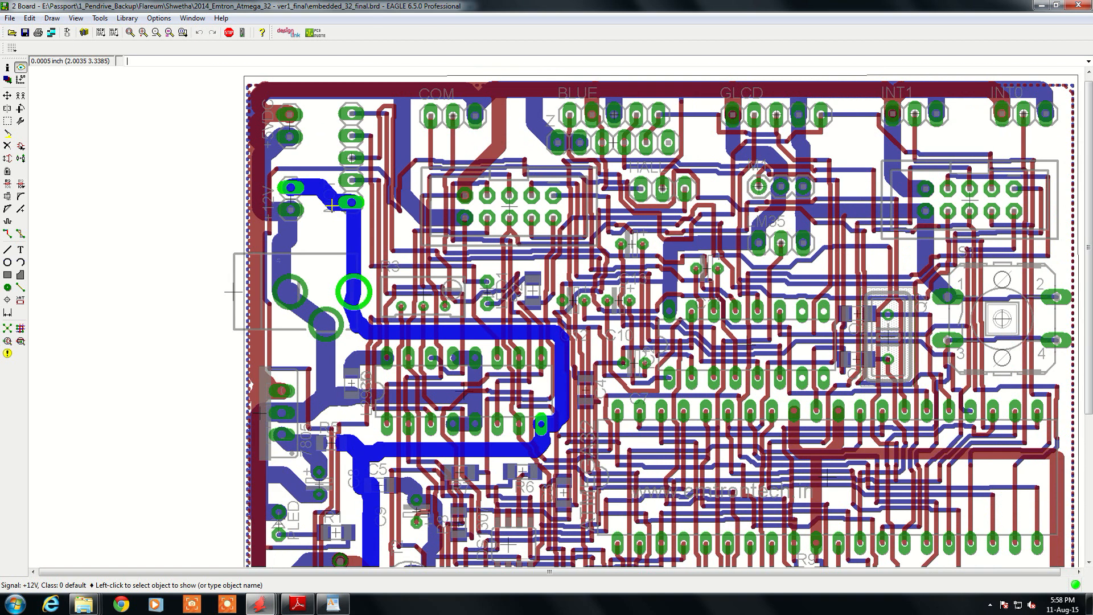
scroll(331, 206, down, 1)
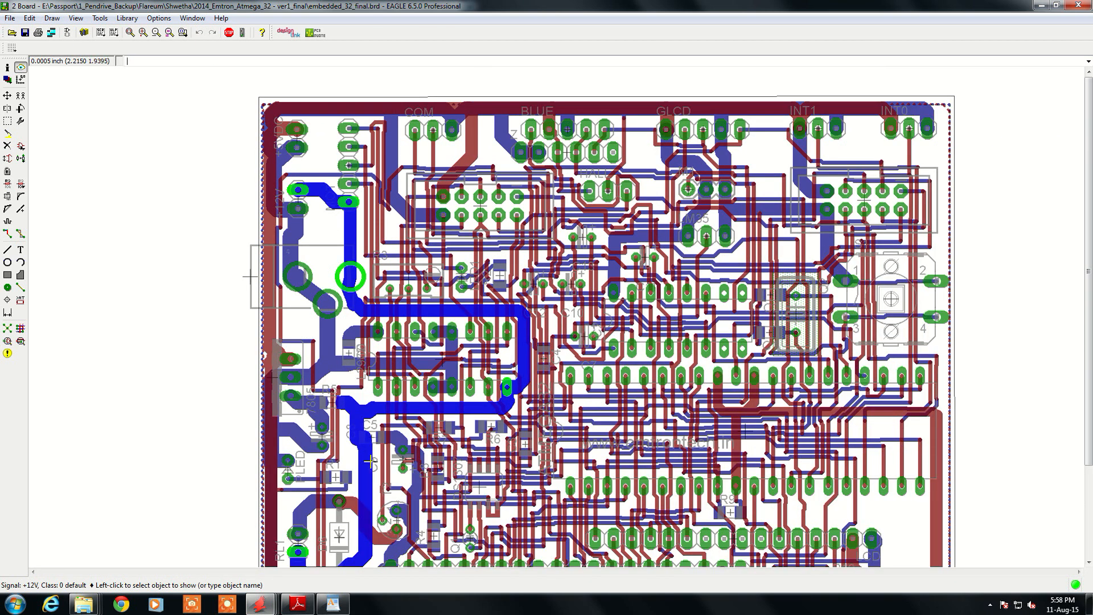
scroll(371, 461, down, 3)
scroll(319, 501, up, 4)
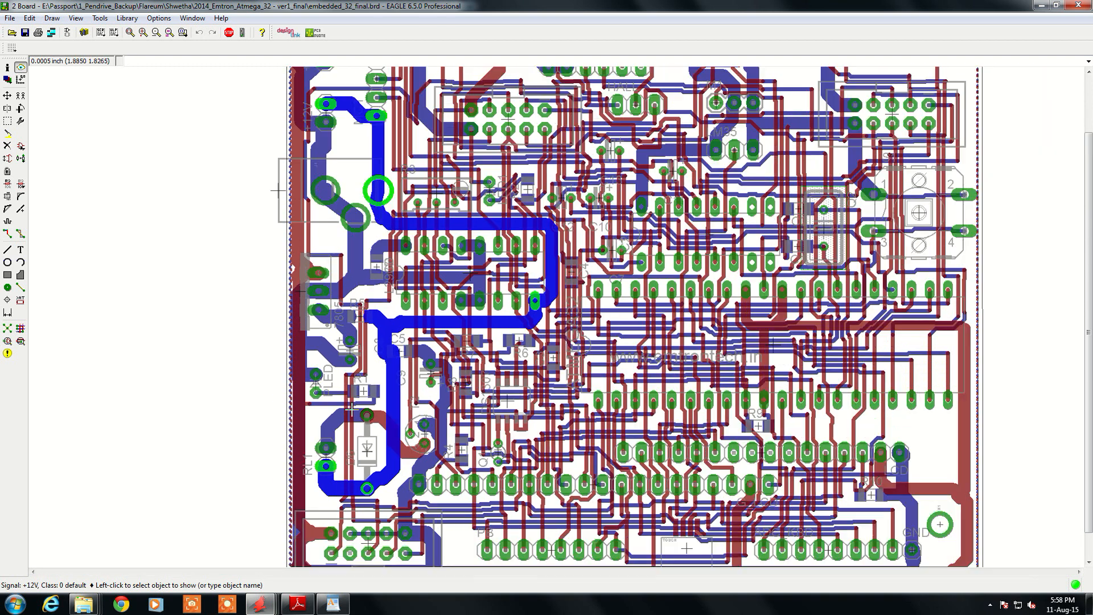
Highlight the GND signal from the wide trace near the G_LCD header and examine its routing across the board.
scroll(341, 407, down, 3)
scroll(413, 484, up, 4)
click(398, 491)
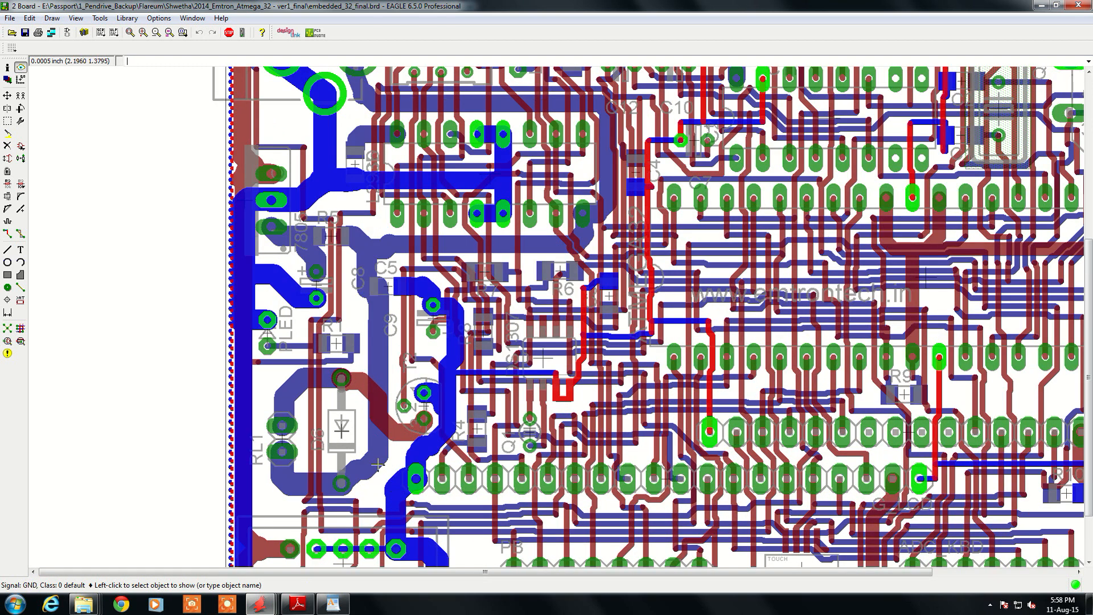
scroll(374, 462, down, 2)
scroll(373, 460, down, 1)
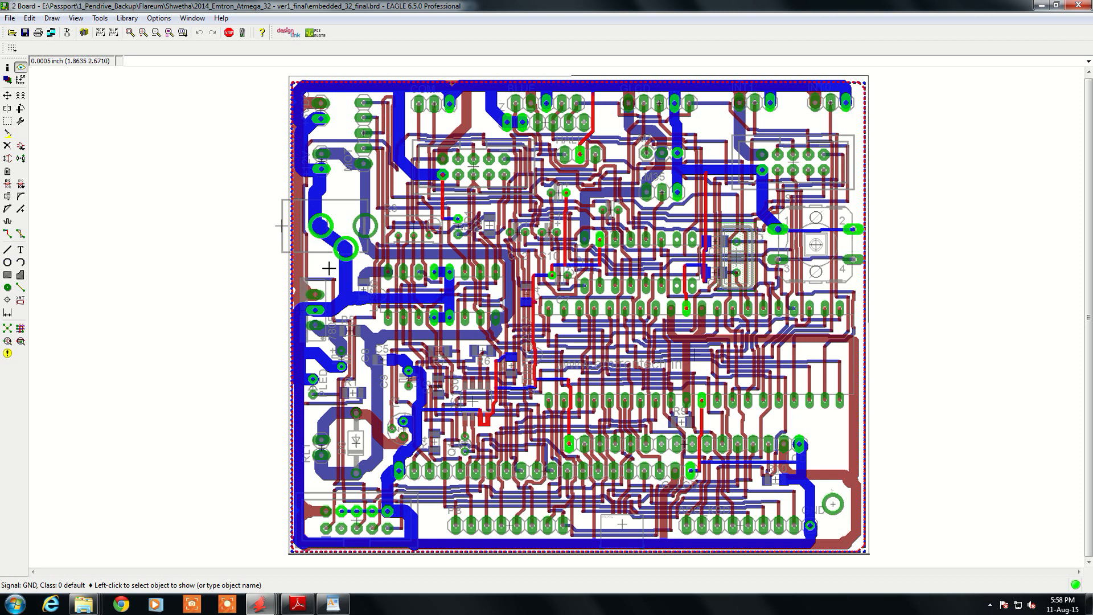
scroll(407, 475, up, 2)
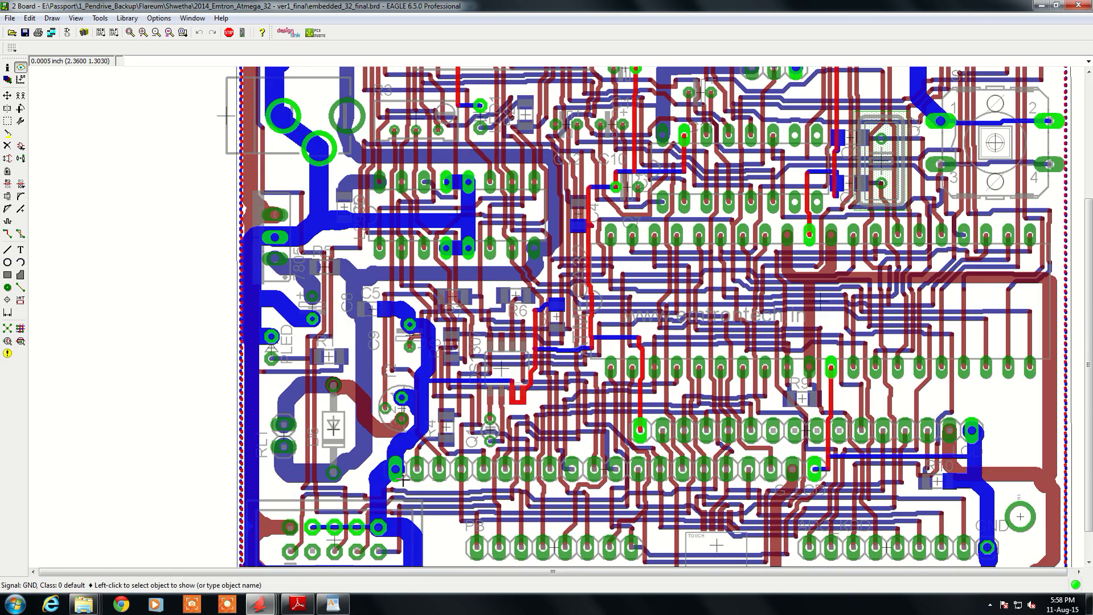
scroll(377, 460, down, 2)
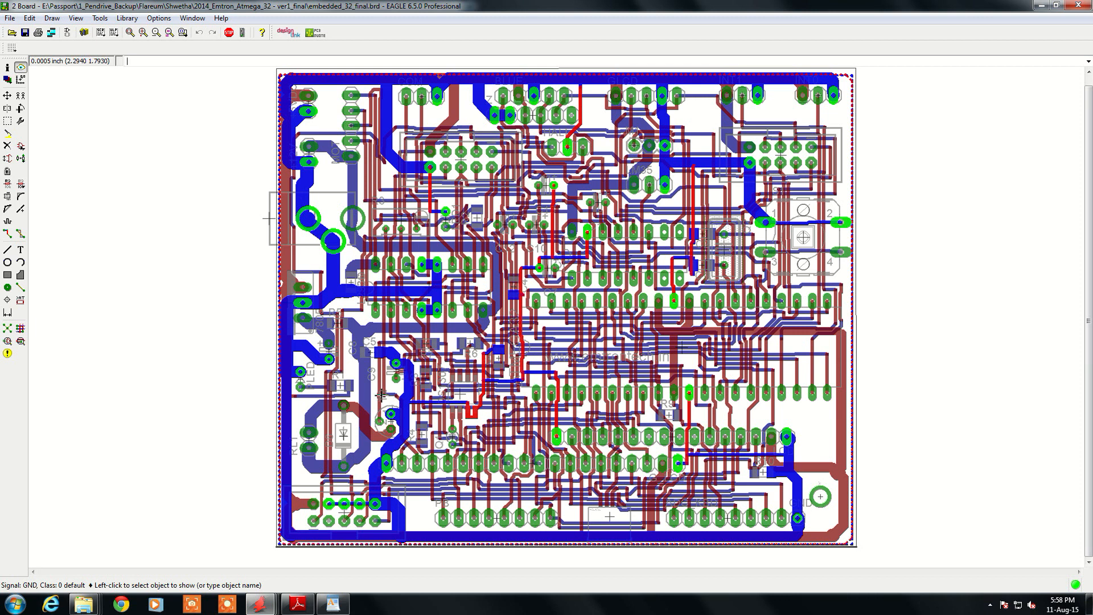
Turn on the Vias layer and show the top-to-bottom trace junctions beside the ATMEGA32 label.
scroll(581, 402, up, 6)
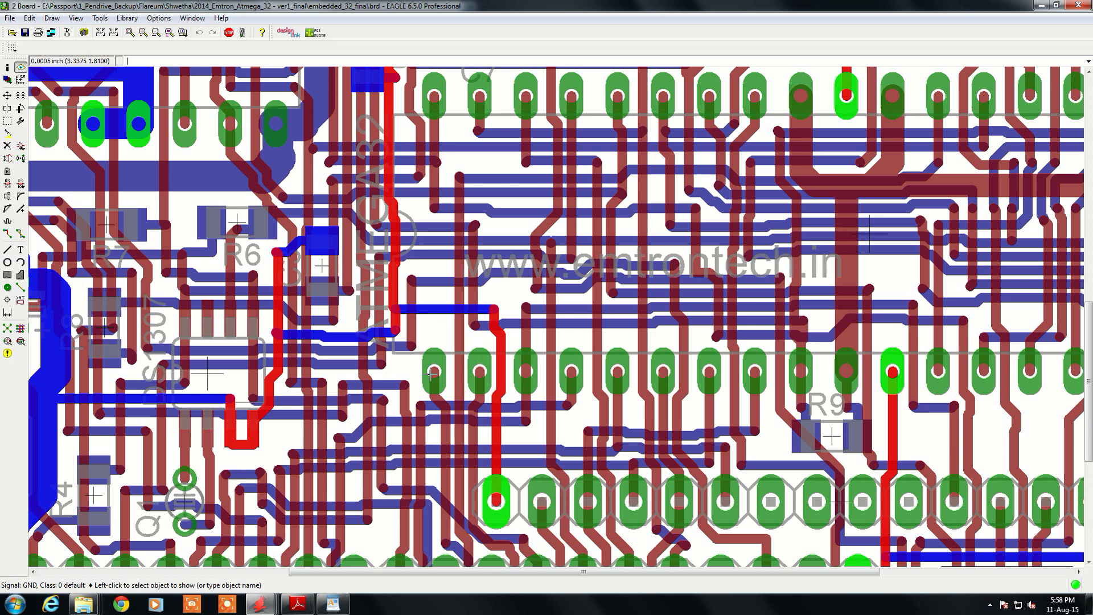
scroll(408, 350, down, 3)
scroll(409, 349, up, 3)
scroll(408, 349, up, 4)
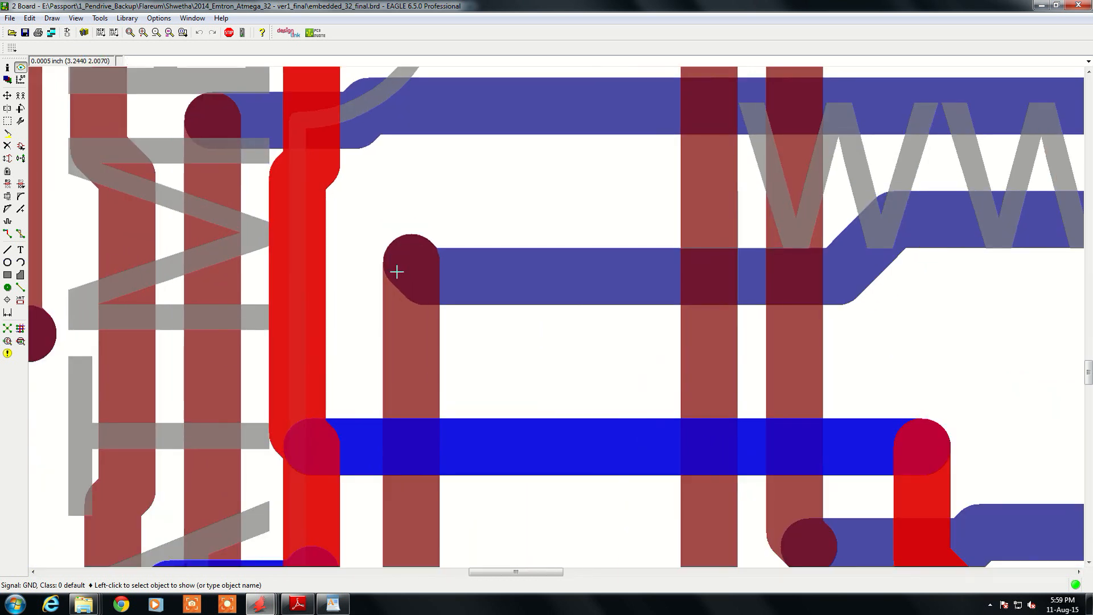
click(8, 81)
scroll(20, 100, down, 4)
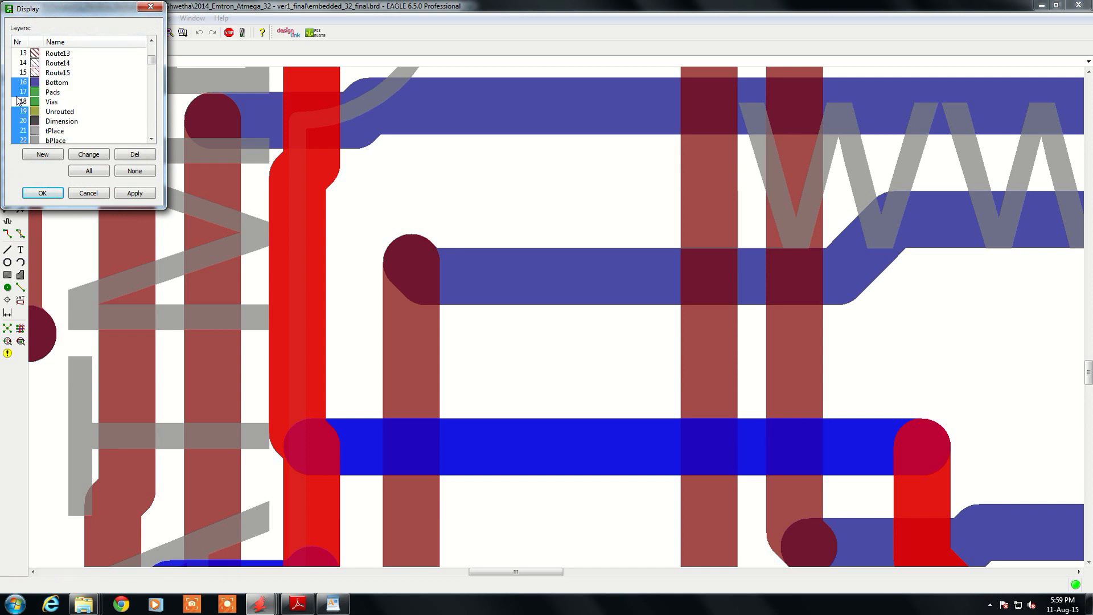
click(18, 102)
click(42, 193)
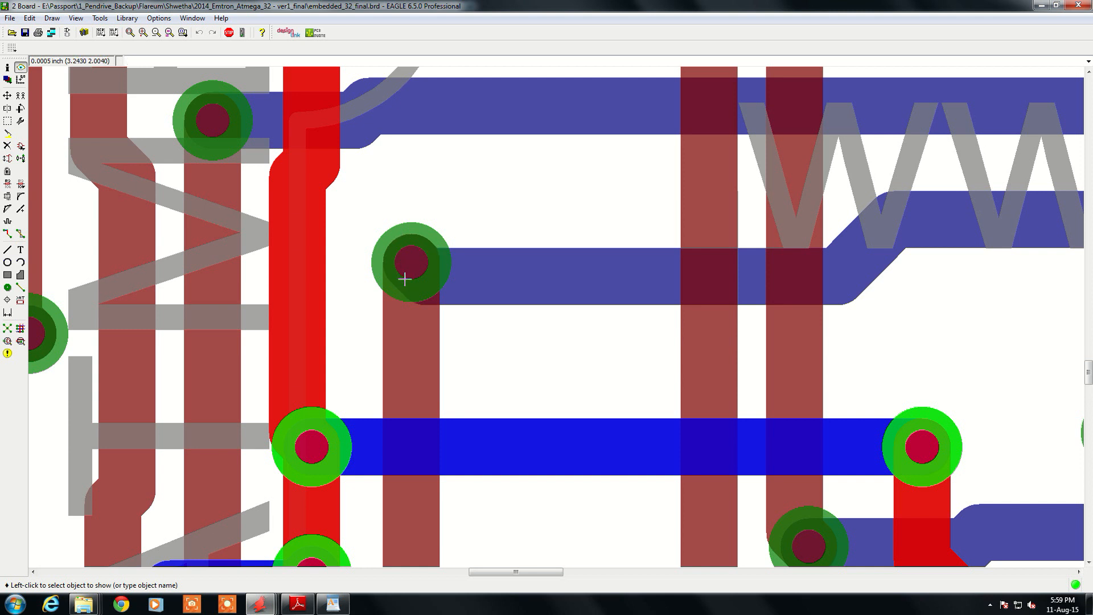
Examine the vias joining top and bottom traces around the DS1307, crystal Q1 and the LCD headers.
scroll(405, 278, down, 8)
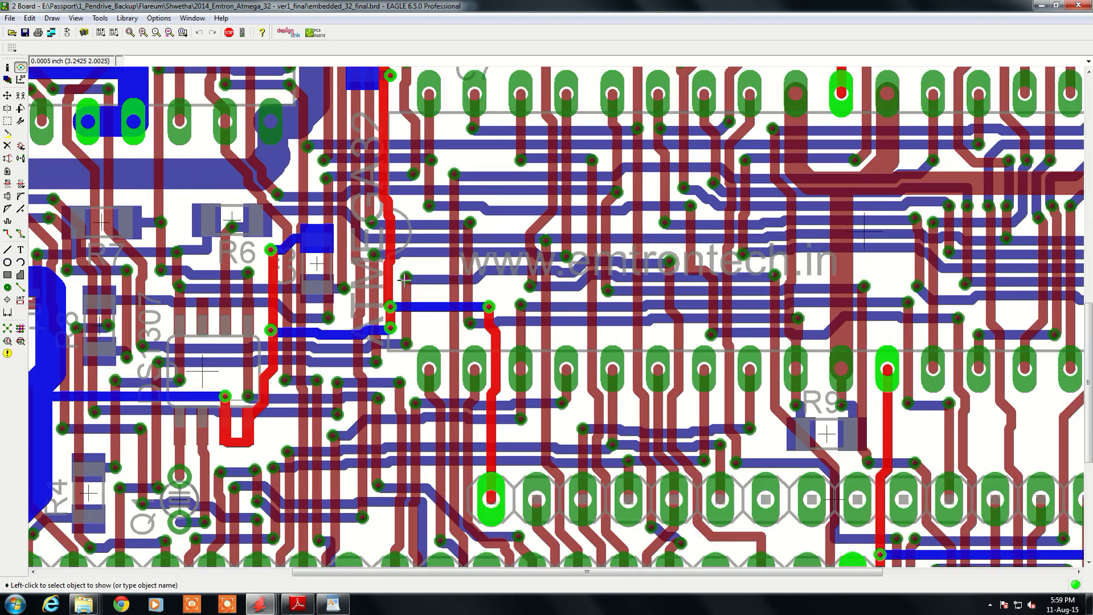
scroll(404, 278, down, 2)
scroll(404, 278, down, 2)
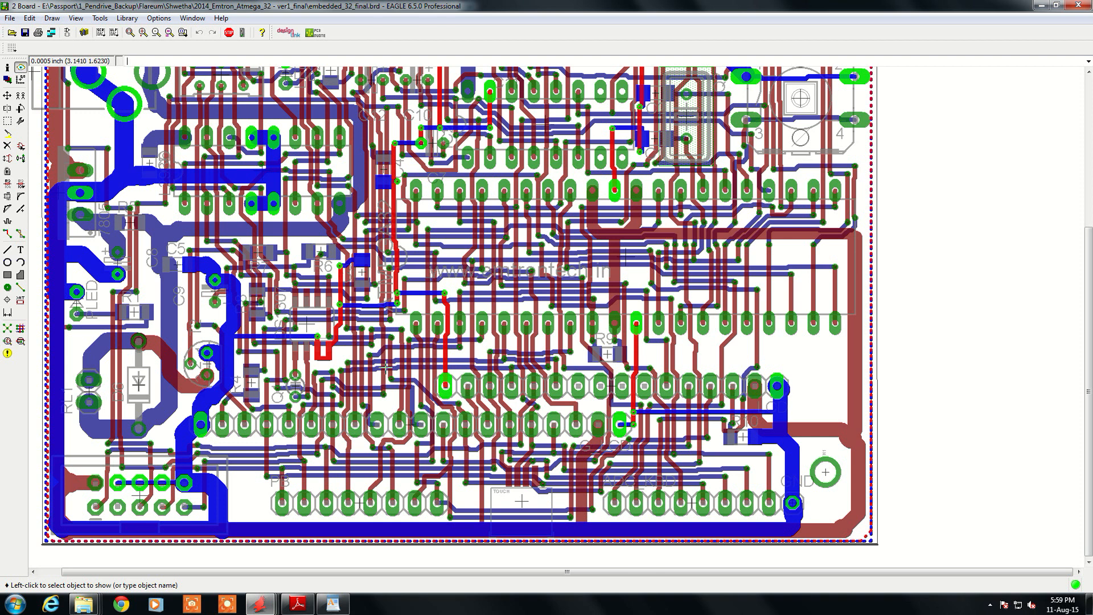
scroll(390, 380, up, 5)
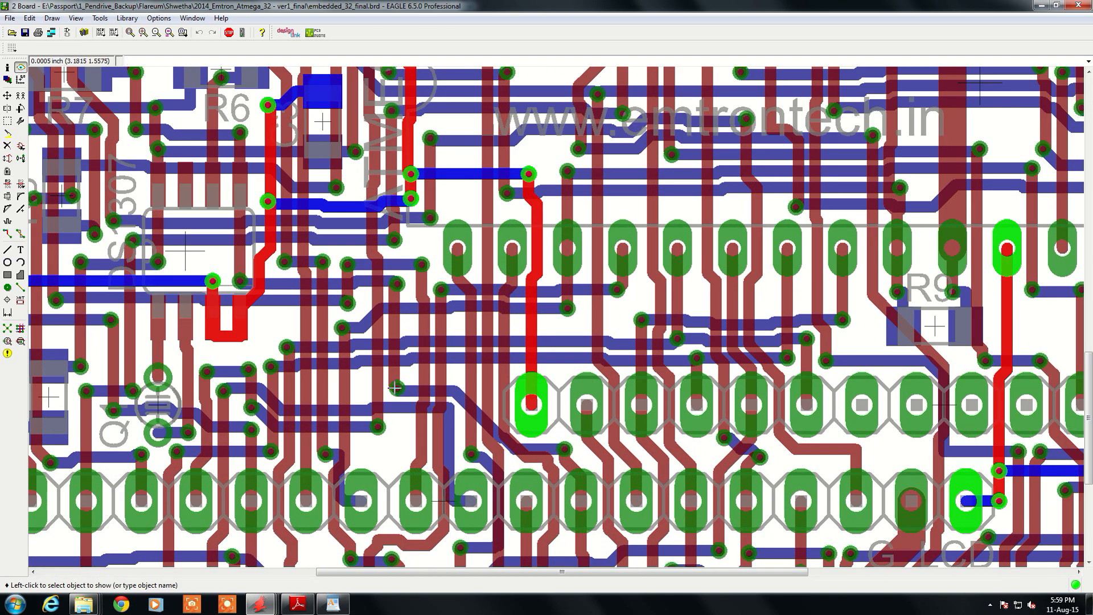
scroll(396, 388, up, 2)
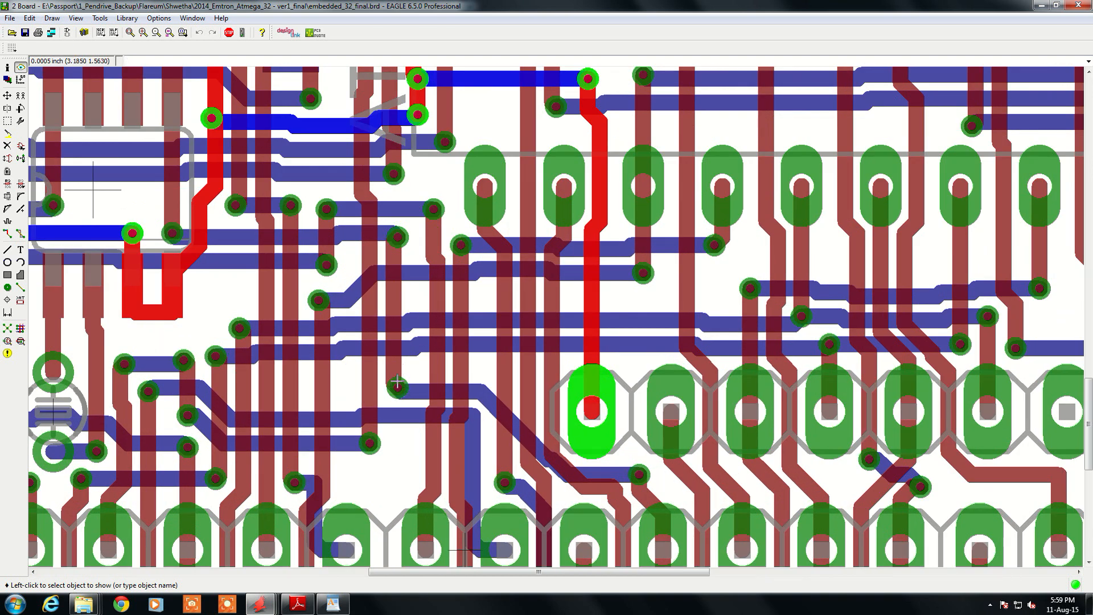
scroll(394, 377, down, 1)
scroll(395, 377, down, 2)
scroll(392, 385, up, 4)
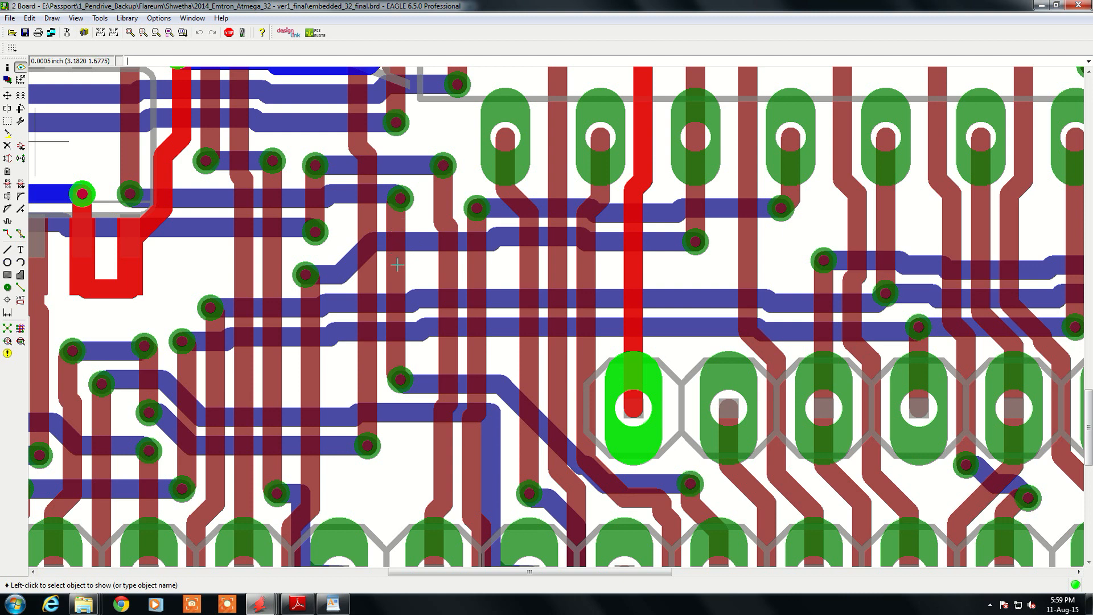
Run Ratsnest on the board to fill the top and bottom copper pours.
scroll(424, 314, down, 6)
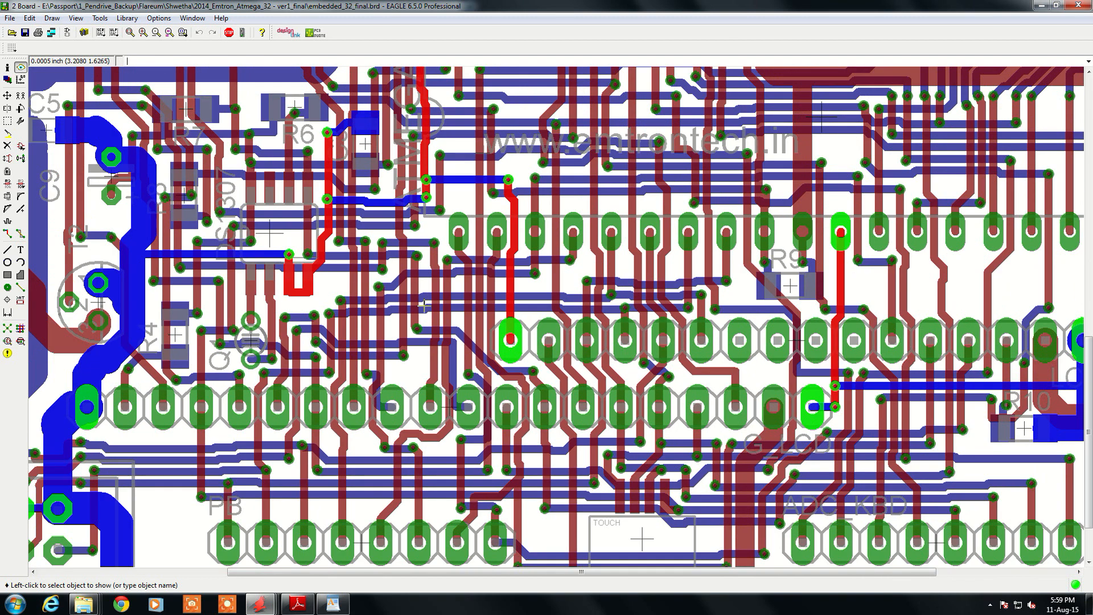
scroll(287, 279, down, 2)
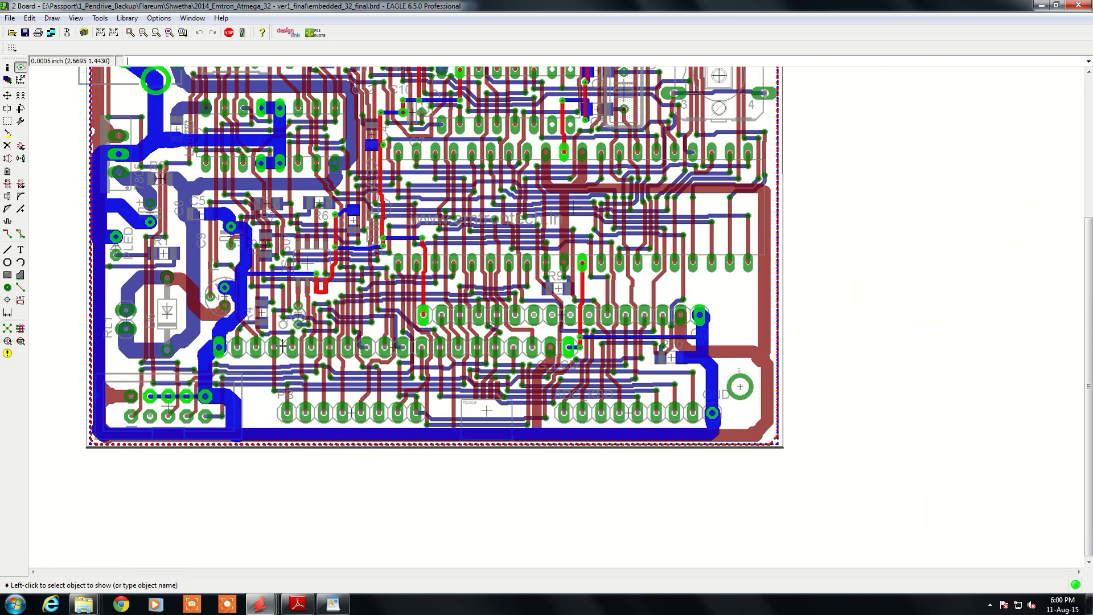
scroll(283, 391, down, 1)
scroll(336, 433, up, 1)
scroll(340, 246, up, 1)
scroll(340, 243, up, 1)
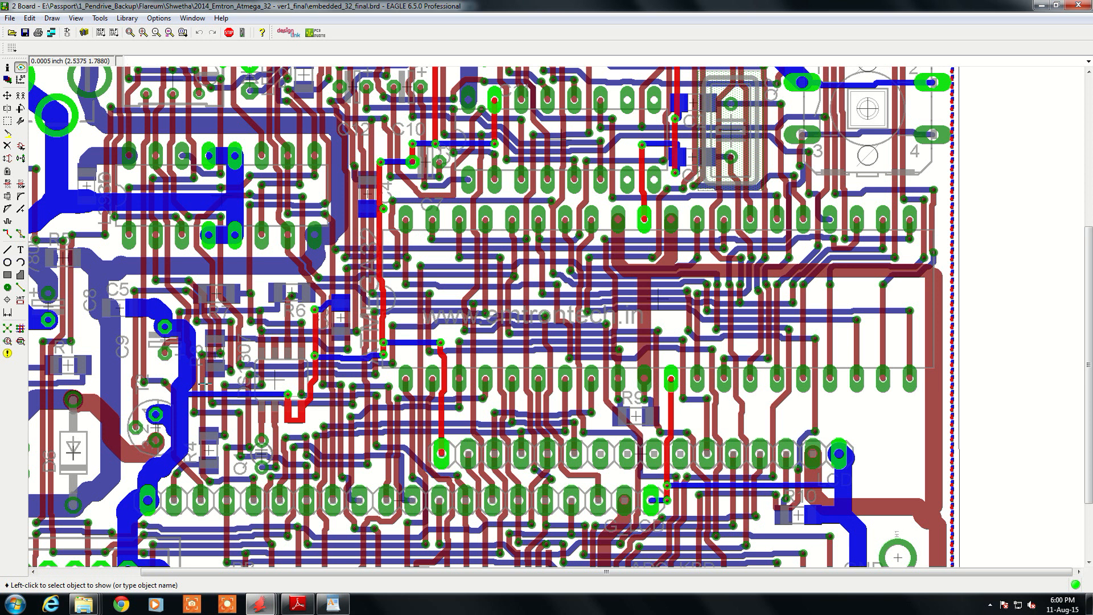
scroll(746, 325, down, 1)
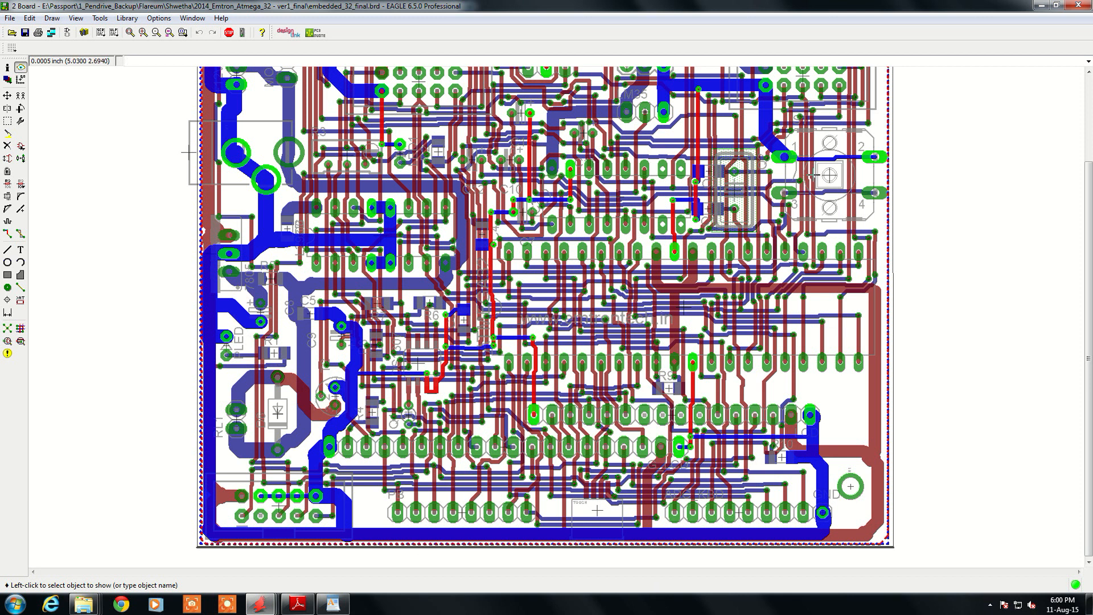
click(10, 331)
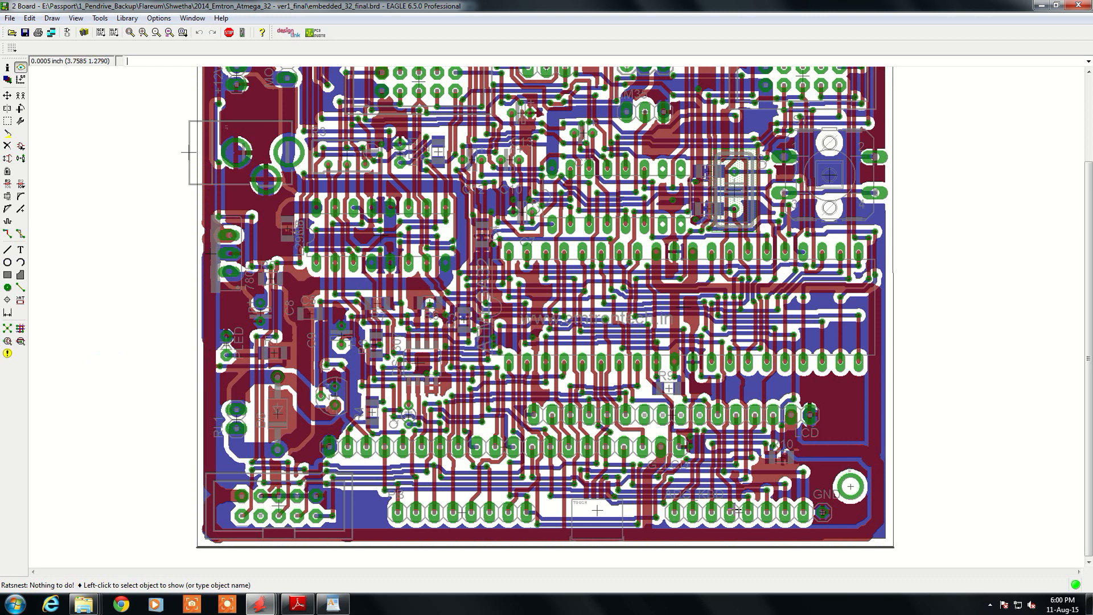
Highlight the GND signal with its copper pours from the end pad of the LCD header and examine the whole board.
scroll(829, 440, up, 3)
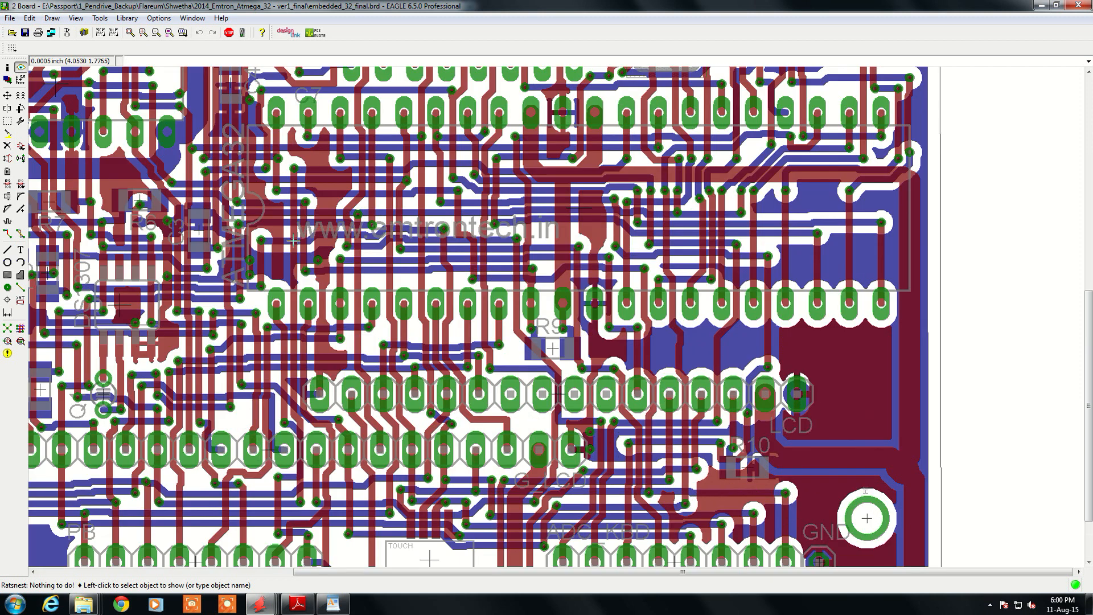
click(795, 393)
click(796, 393)
scroll(797, 396, down, 3)
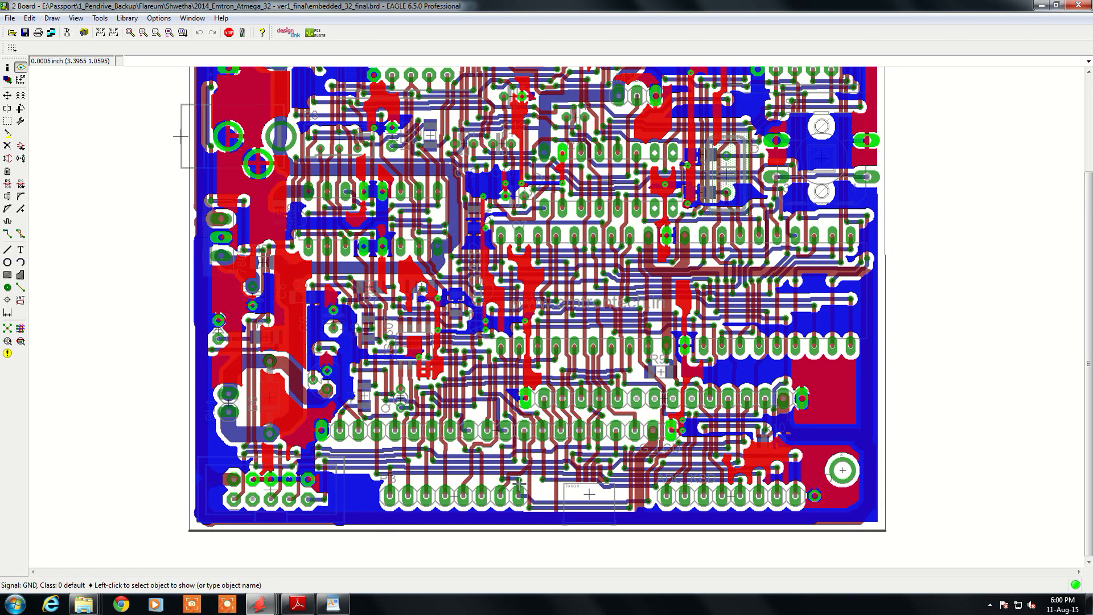
scroll(521, 481, down, 1)
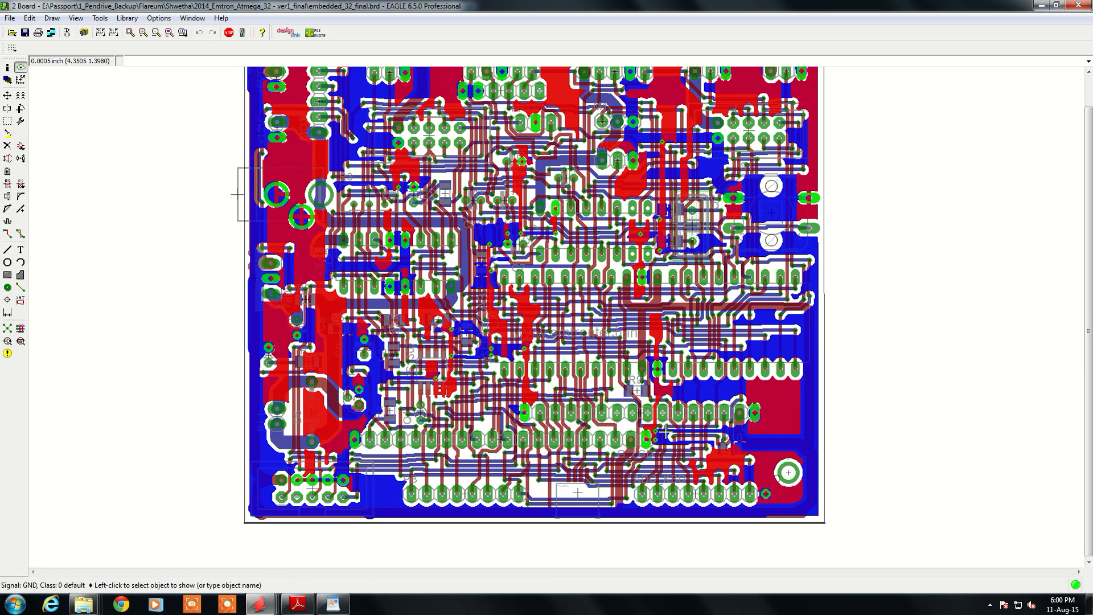
scroll(664, 432, down, 1)
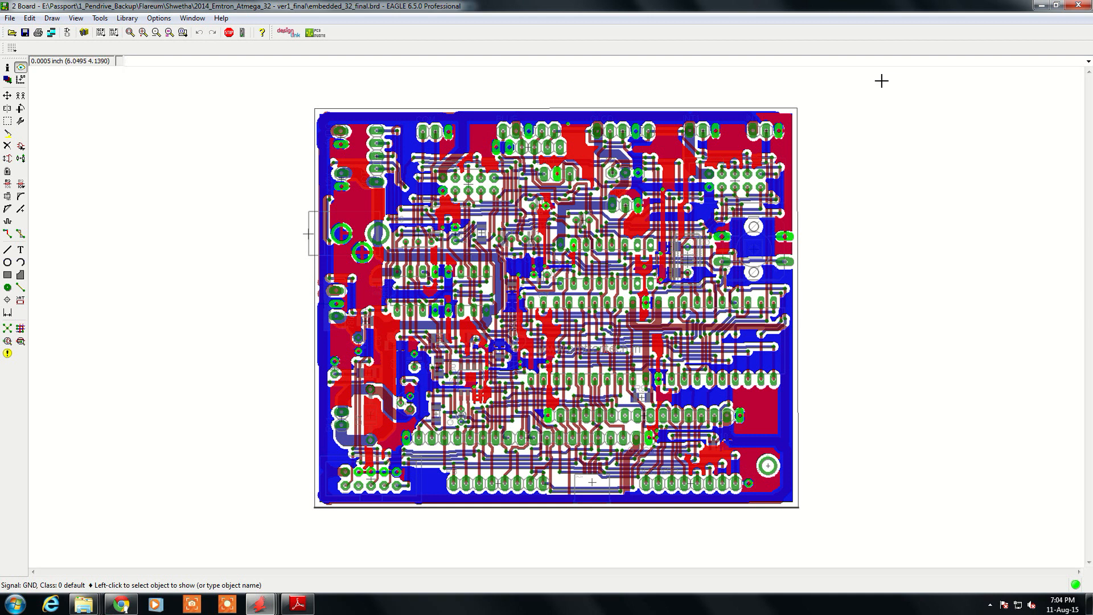
Switch from the board layout to the schematic, and close both the schematic and board editors.
click(11, 20)
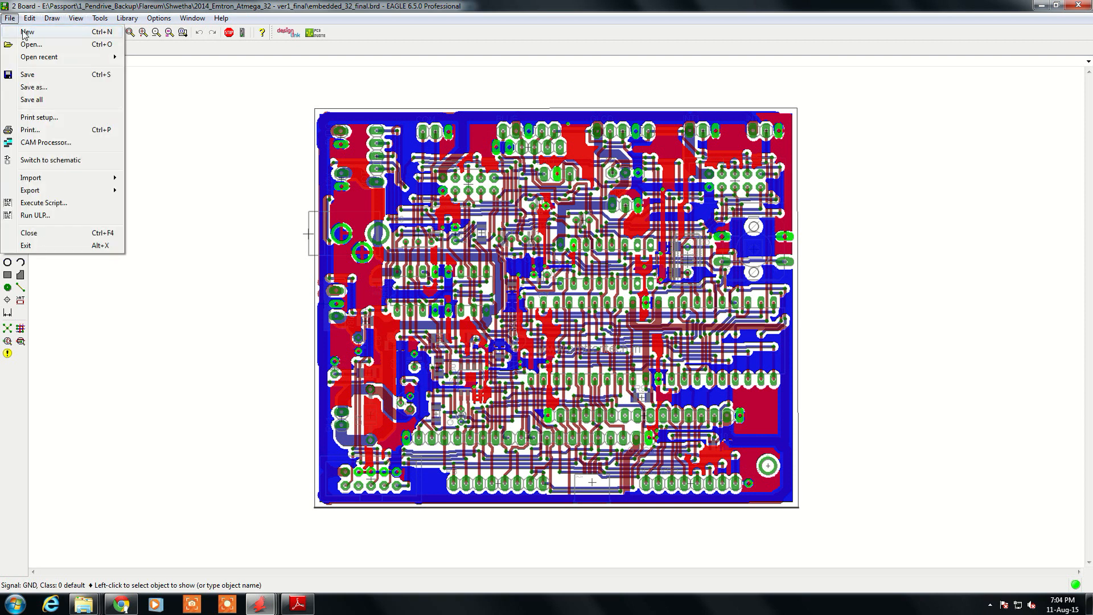
click(207, 90)
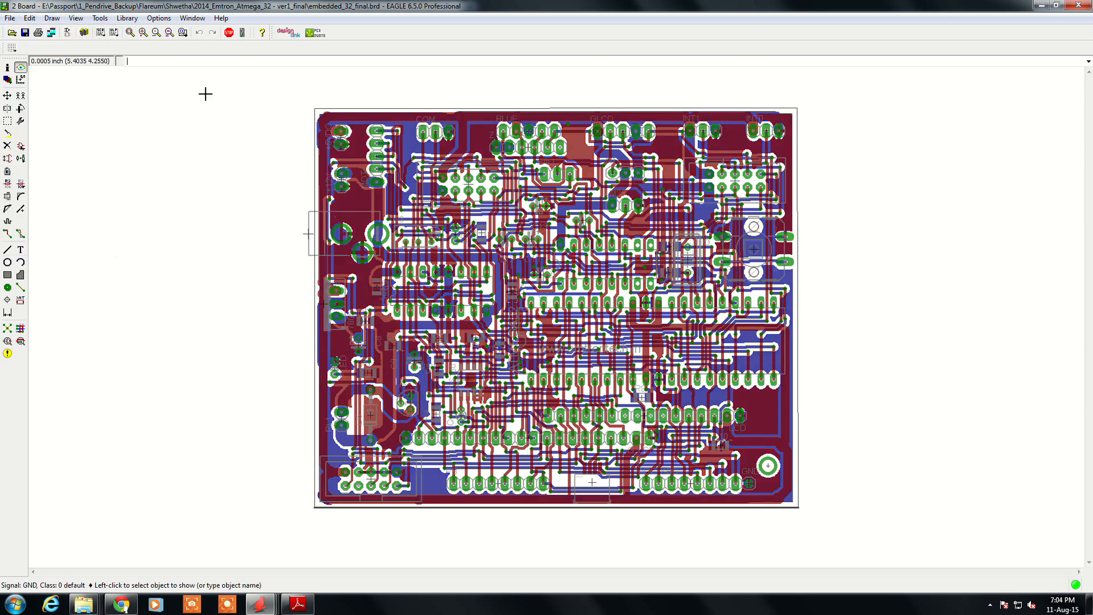
click(73, 34)
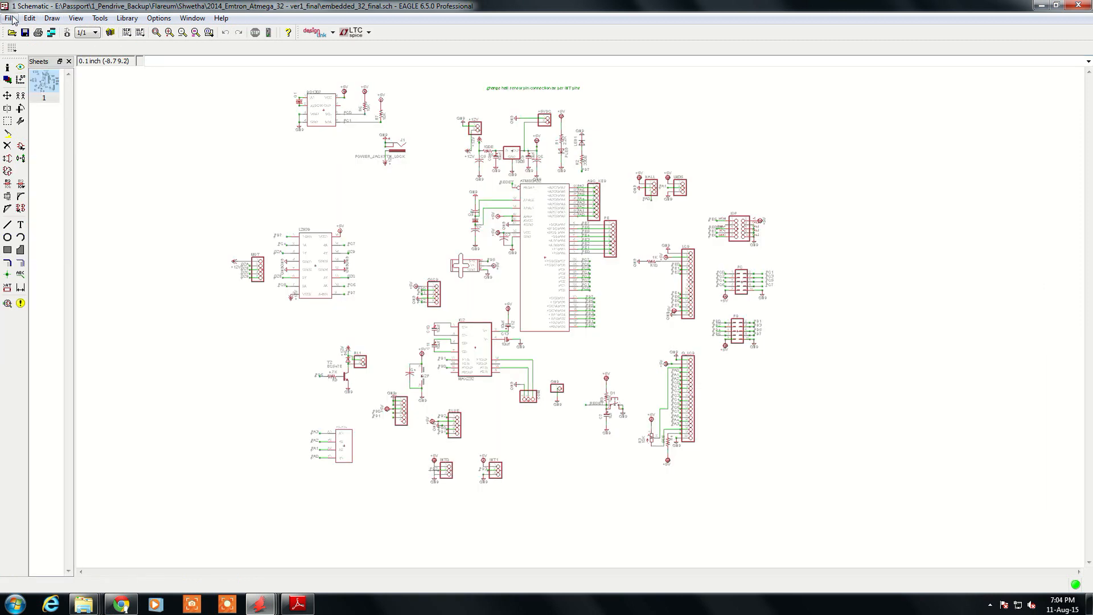
click(10, 17)
click(29, 18)
click(10, 17)
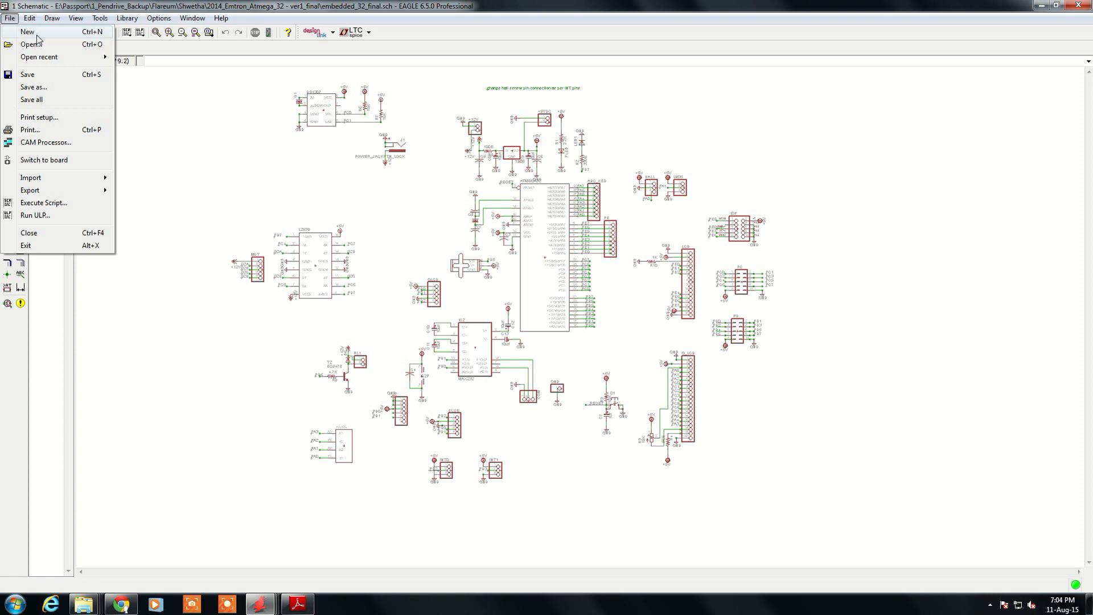
click(135, 131)
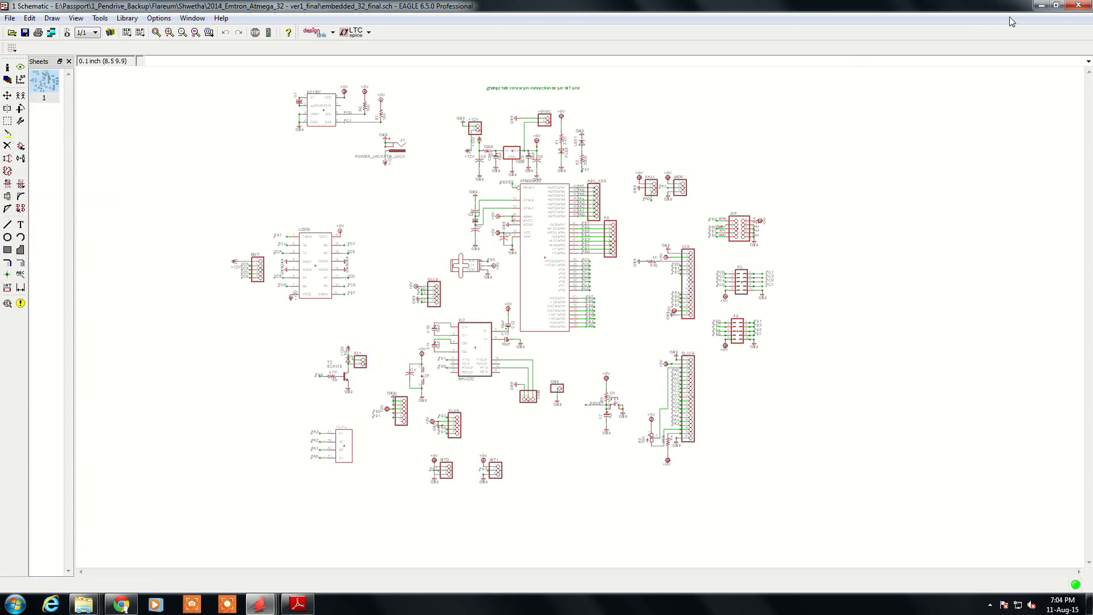
click(1078, 5)
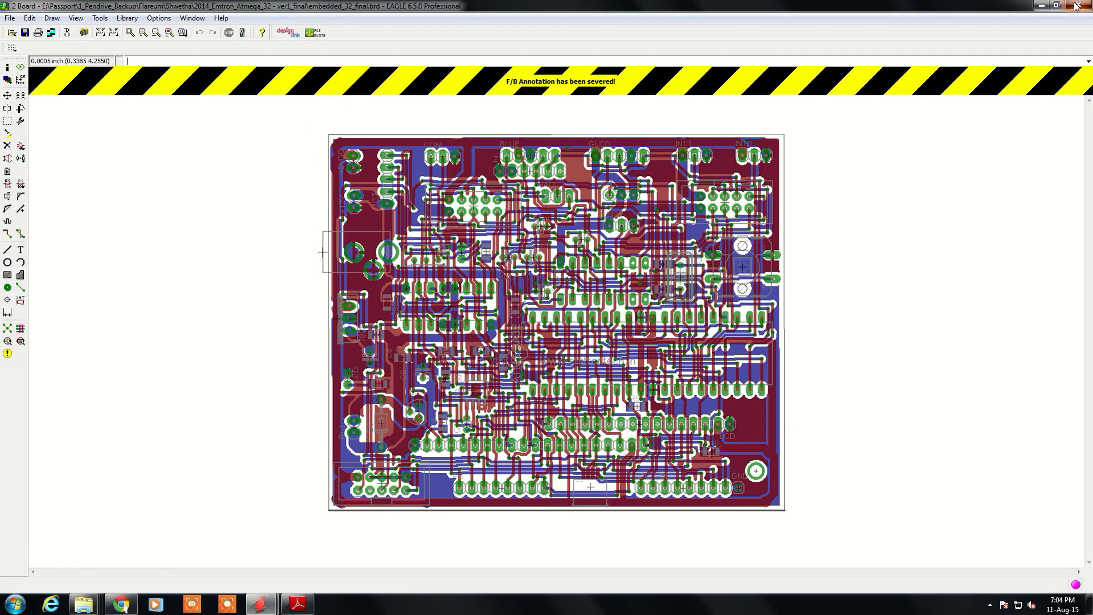
click(1078, 5)
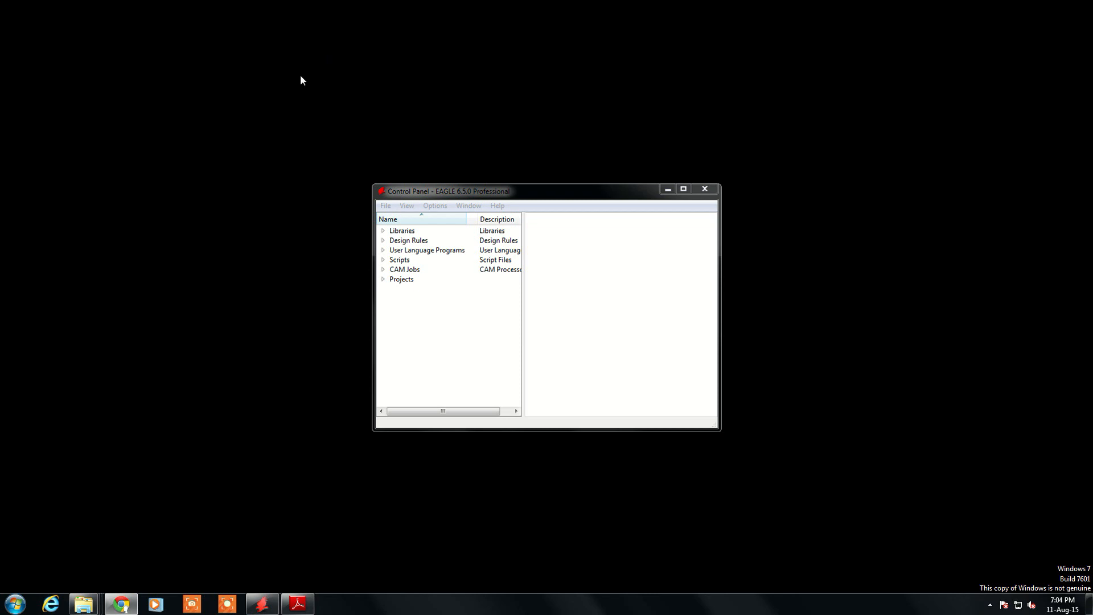
Create a new library from the EAGLE Control Panel and maximize its editor window.
click(386, 206)
mouse_move(403, 220)
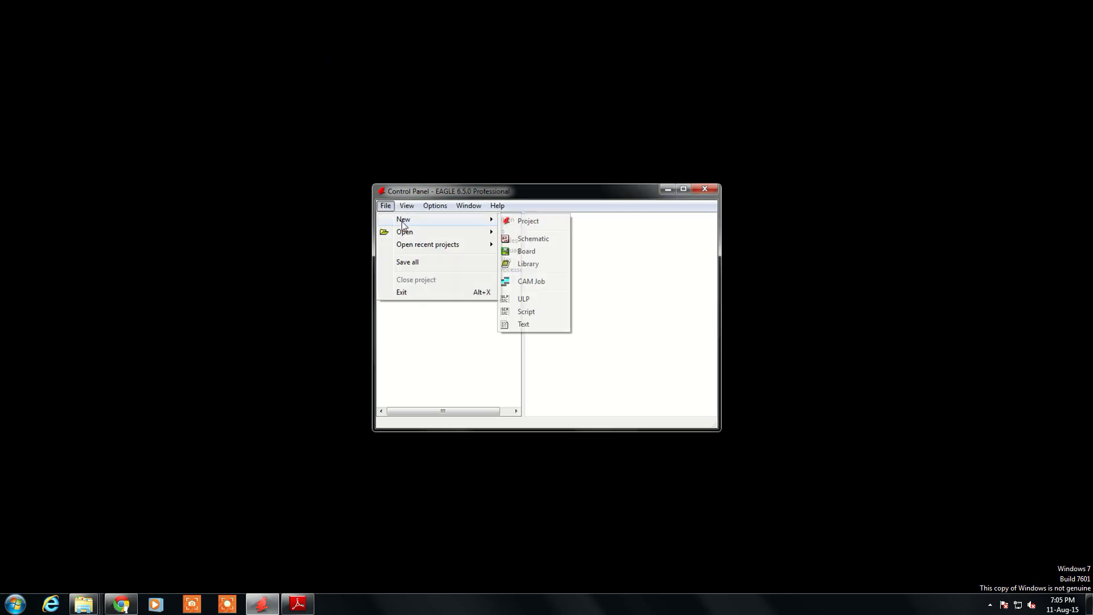
click(539, 265)
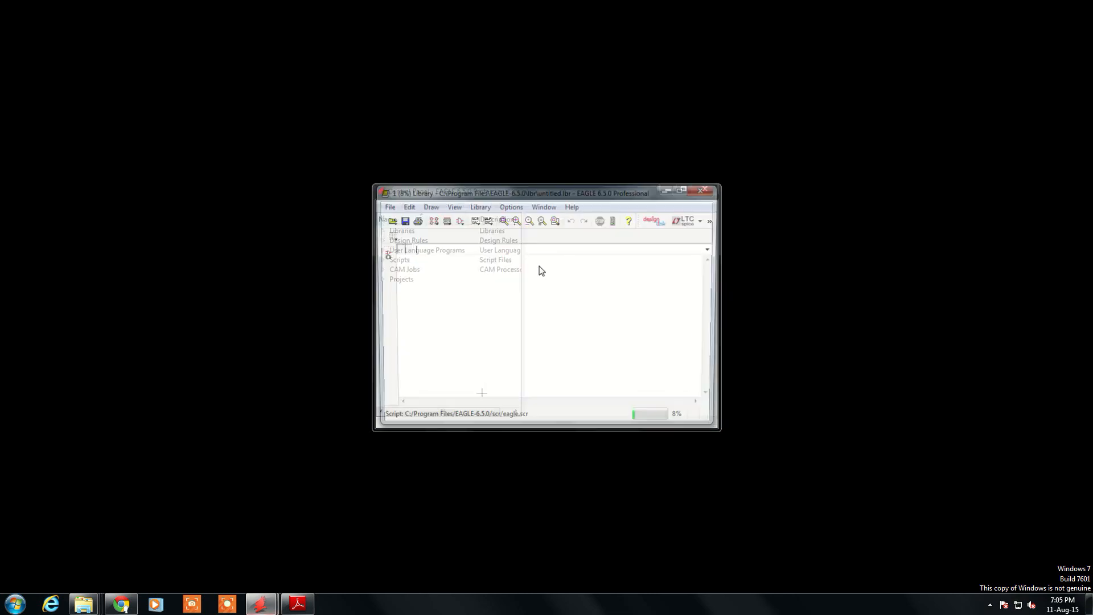
double_click(680, 187)
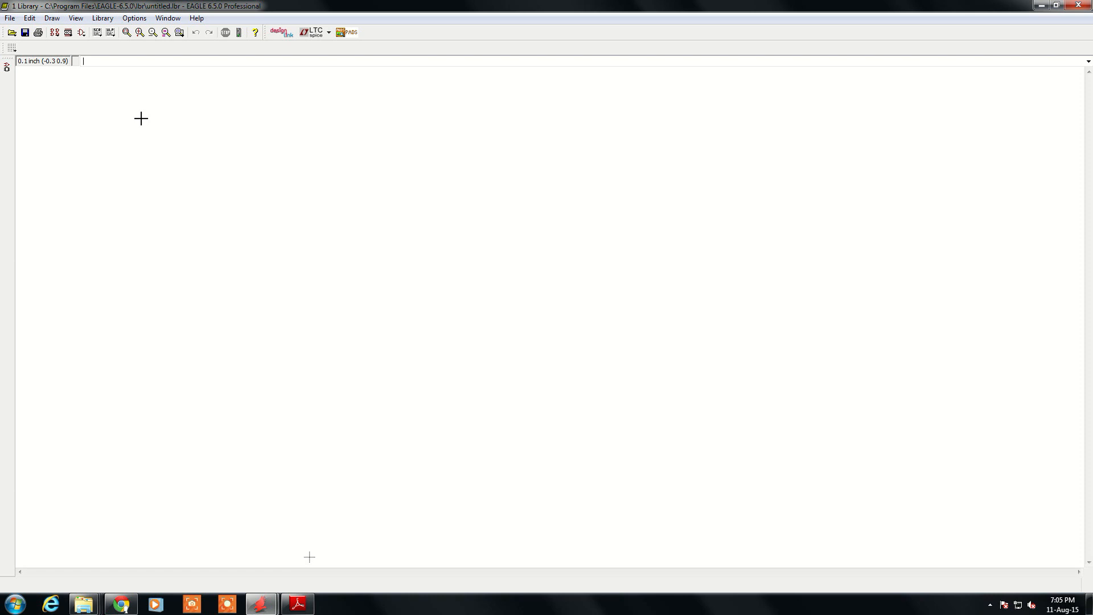
Create a new symbol named IC456 in the untitled library.
click(81, 32)
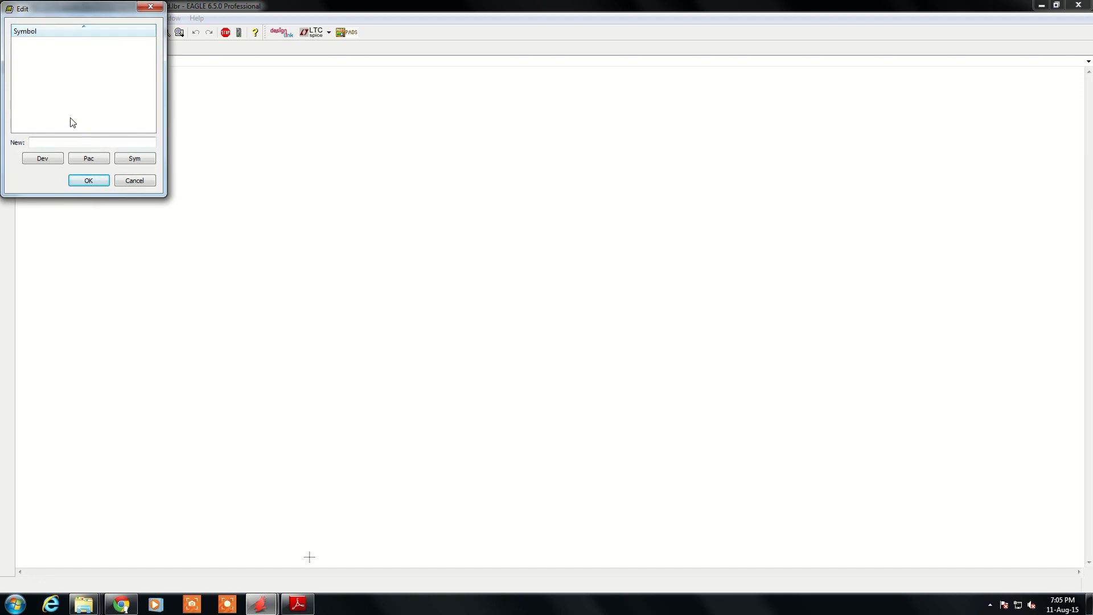
drag(50, 10, 341, 78)
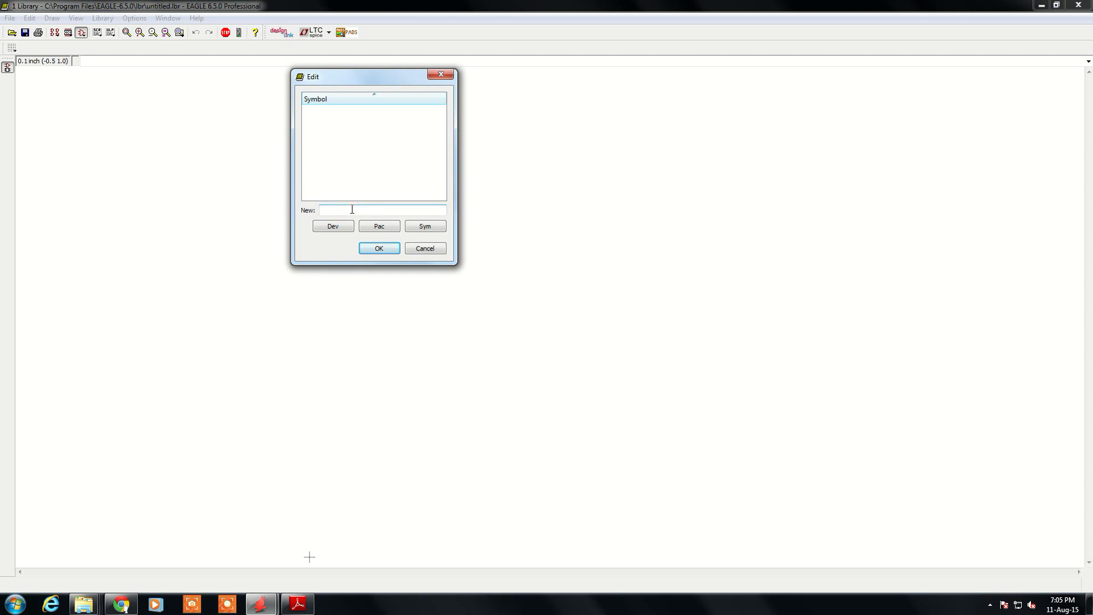
text(4561C)
click(371, 249)
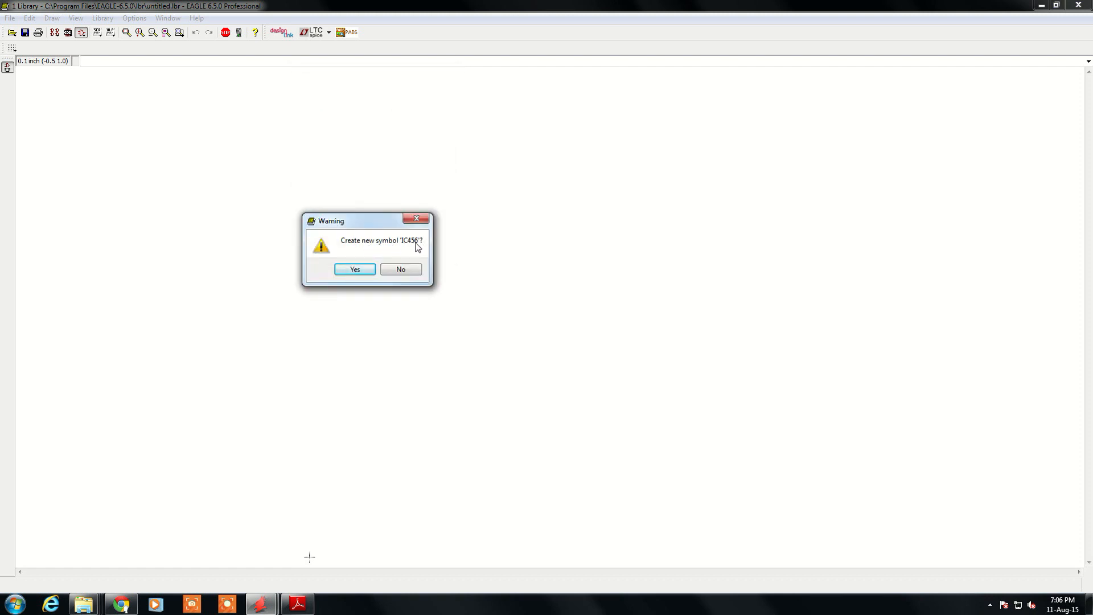
click(358, 270)
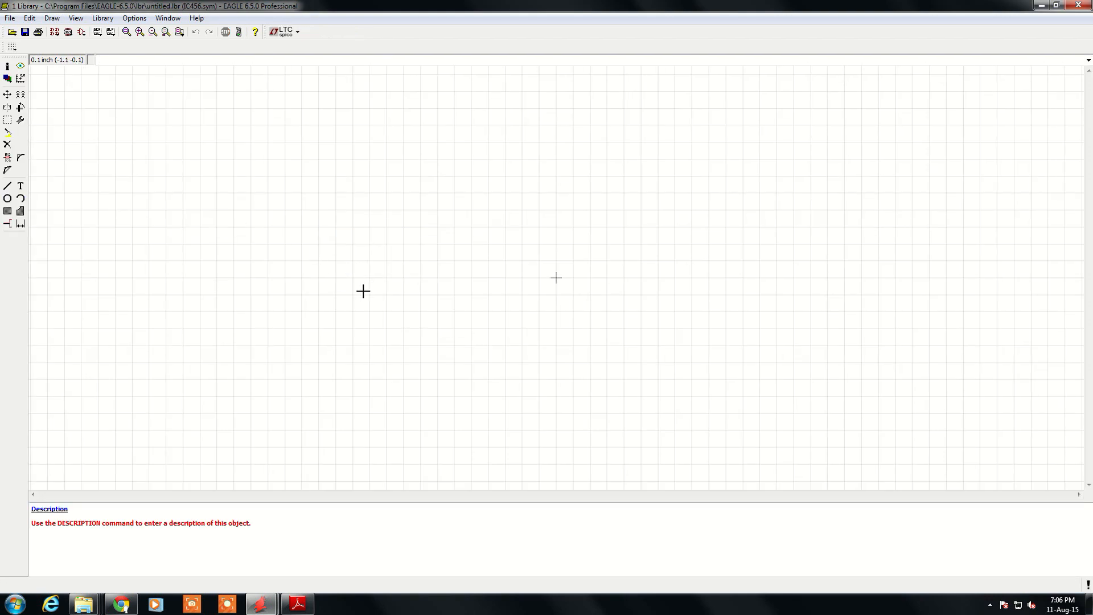
Review the symbol editor's grid settings and accept them.
click(76, 18)
click(91, 31)
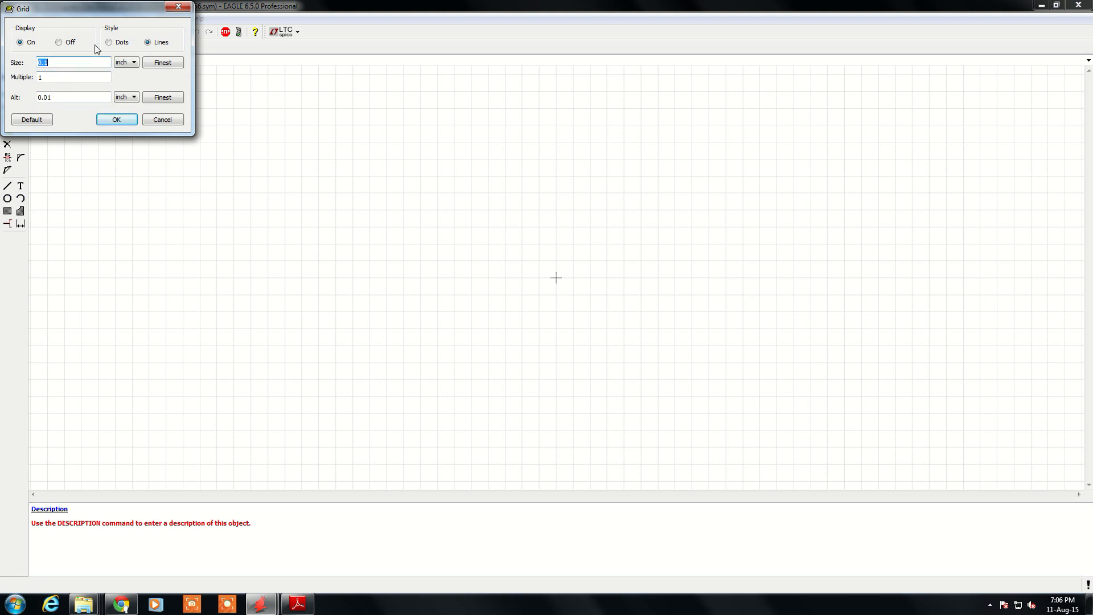
click(128, 121)
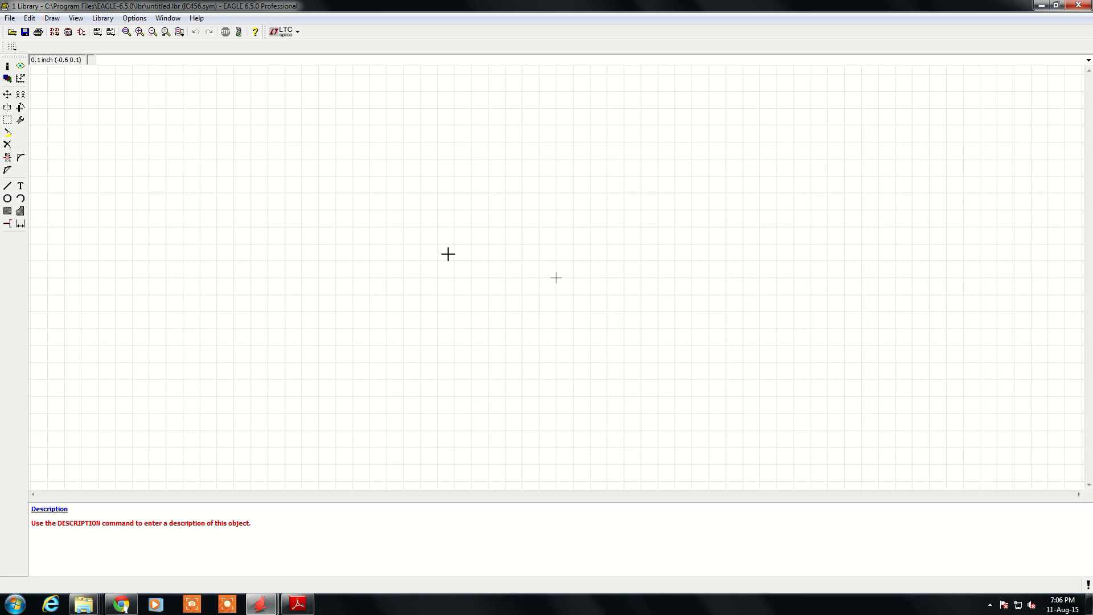
Draw the closed symbol body outline with wires, about 0.7 by 0.7 inch, with chamfered upper corners and a 0.1 inch square notch in the top edge.
click(7, 187)
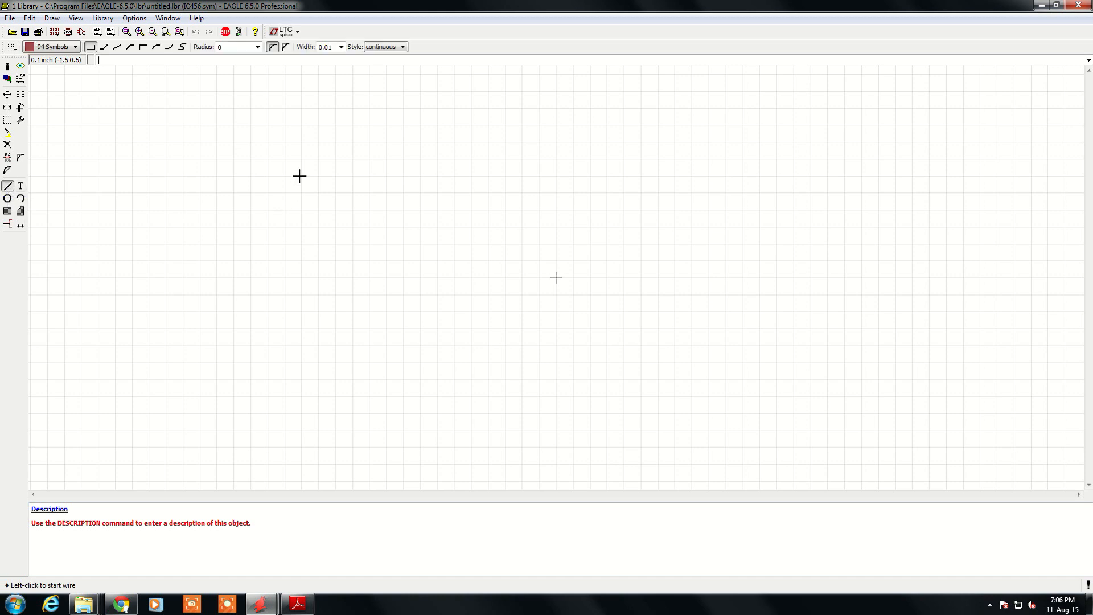
click(349, 159)
click(104, 47)
click(303, 176)
click(307, 282)
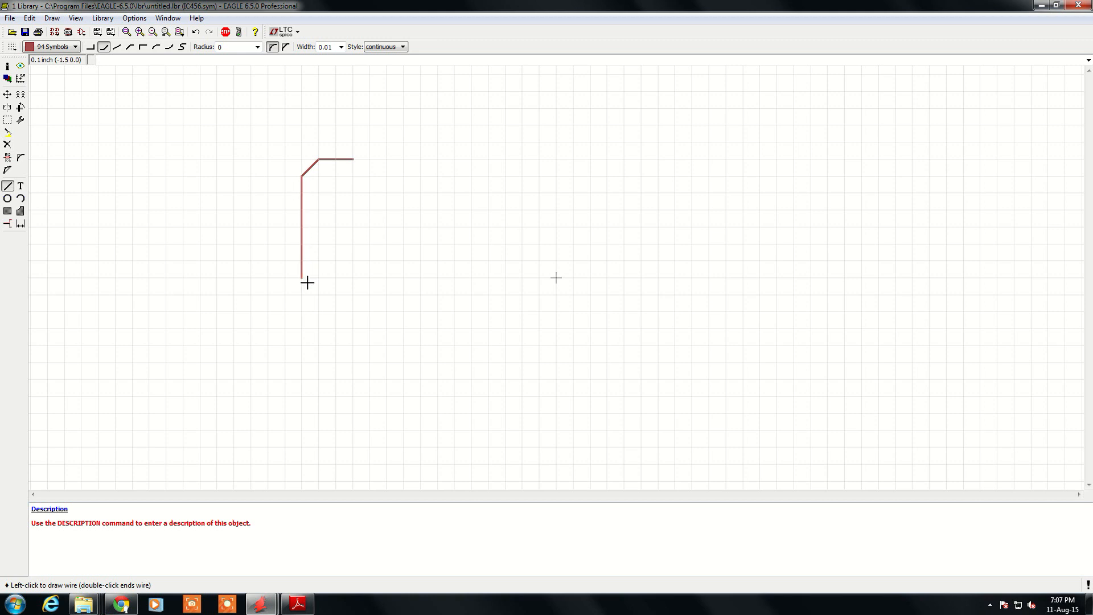
click(425, 283)
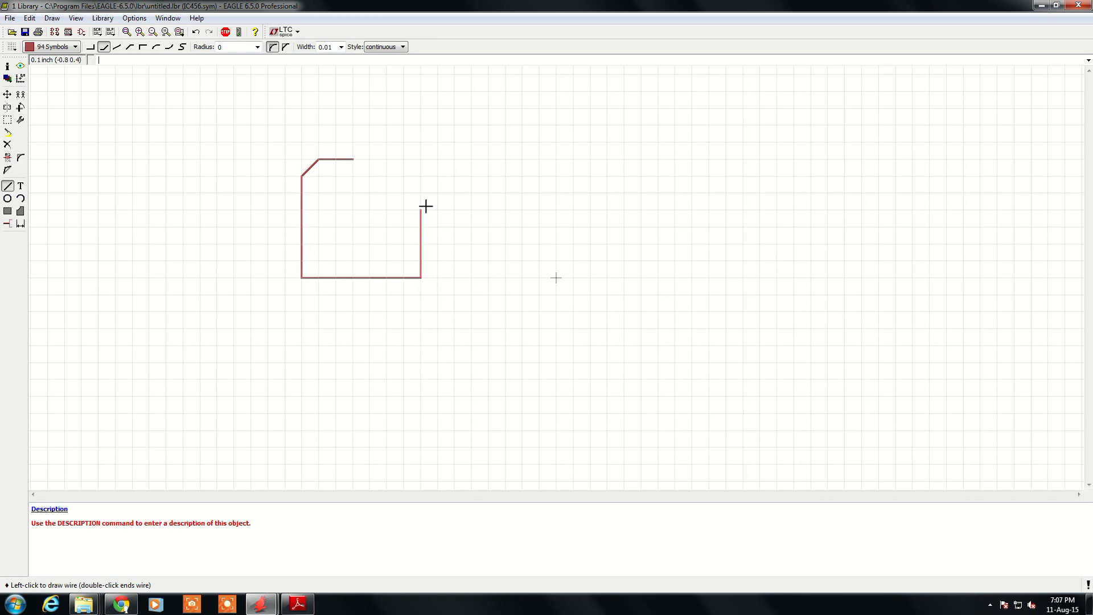
click(407, 160)
click(370, 158)
click(369, 176)
click(353, 176)
double_click(355, 162)
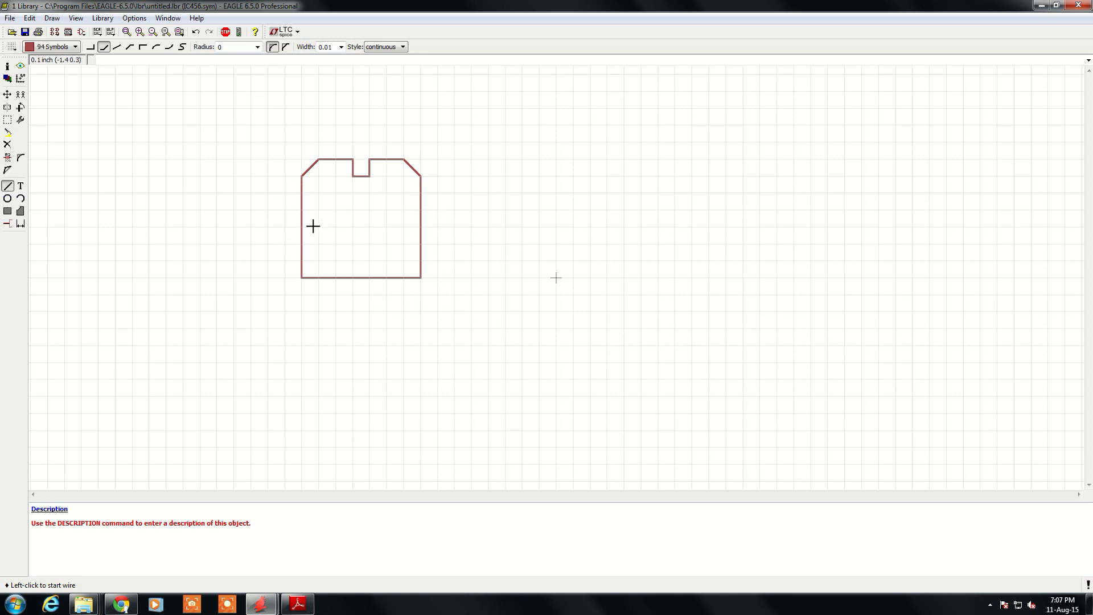
Place two dot-style pins on the body's left edge, pointing outward and about 0.3 inch apart.
click(8, 225)
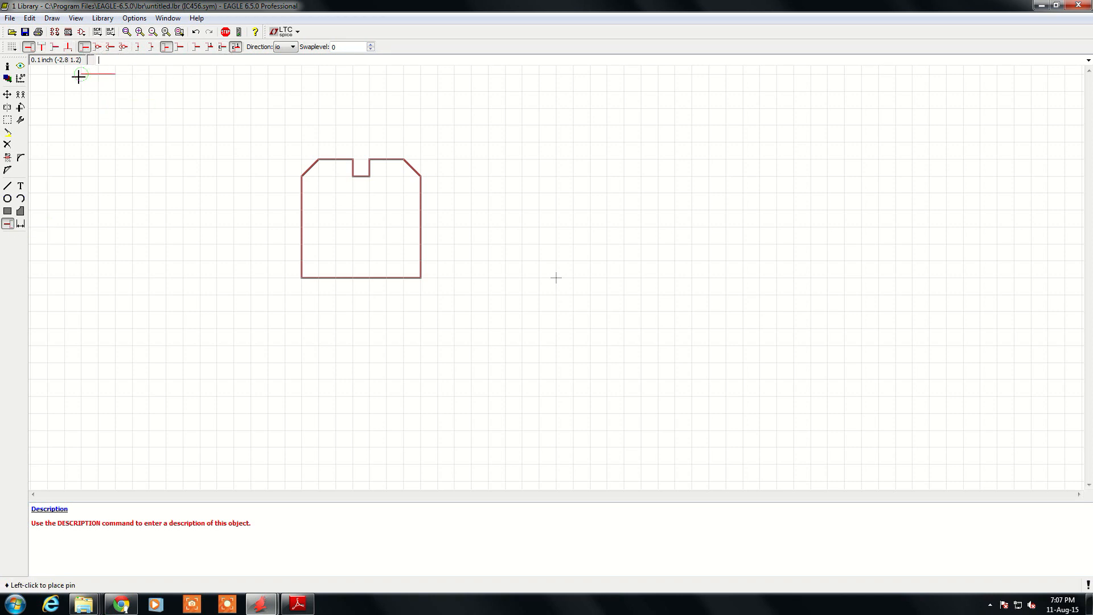
click(98, 47)
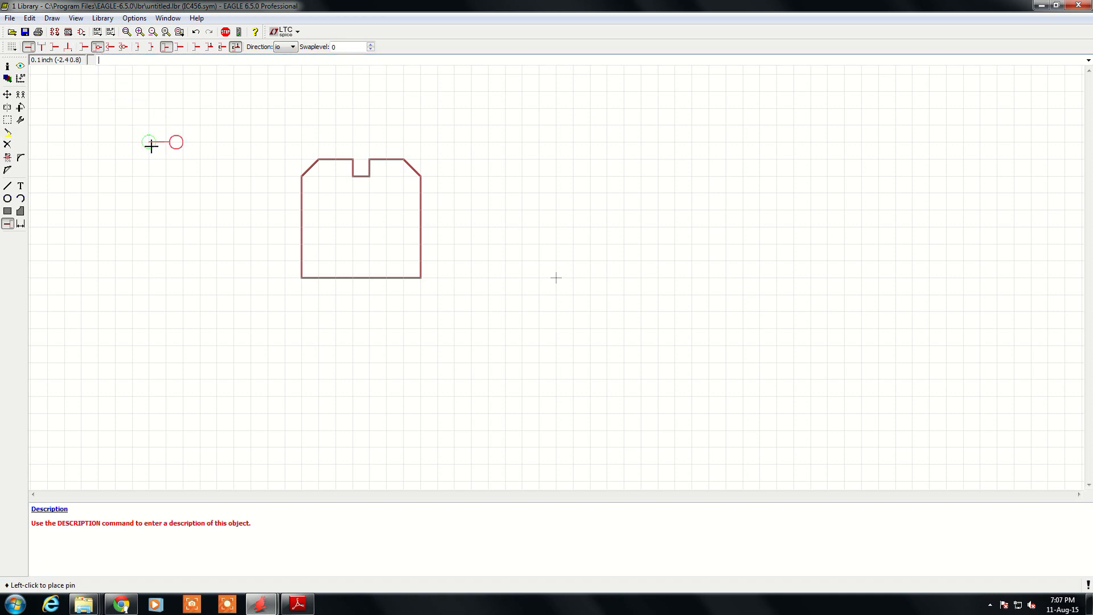
right_click(199, 174)
right_click(199, 174)
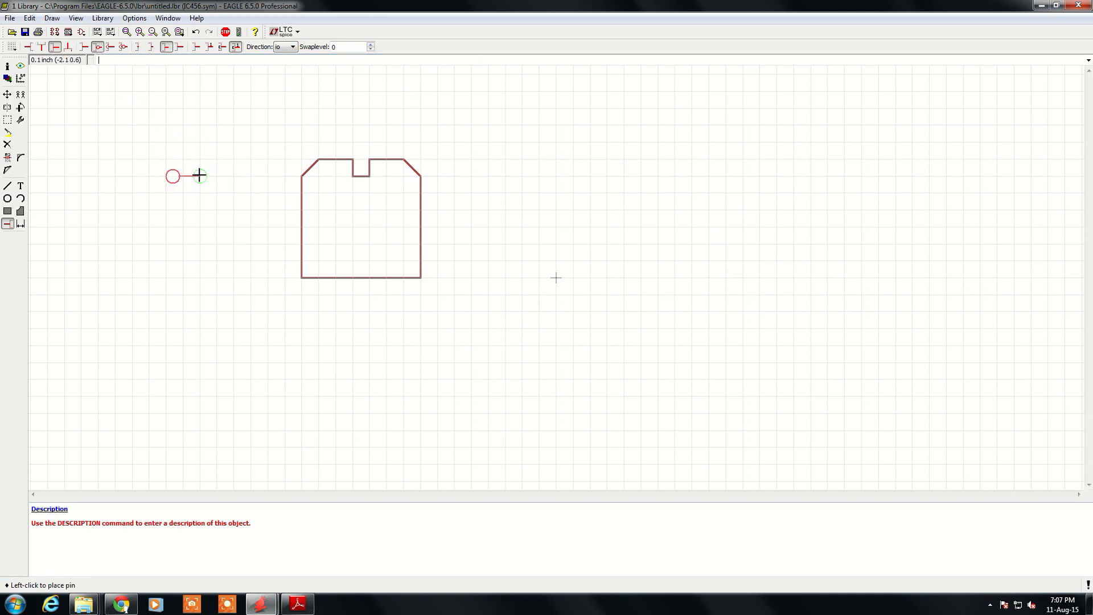
click(302, 193)
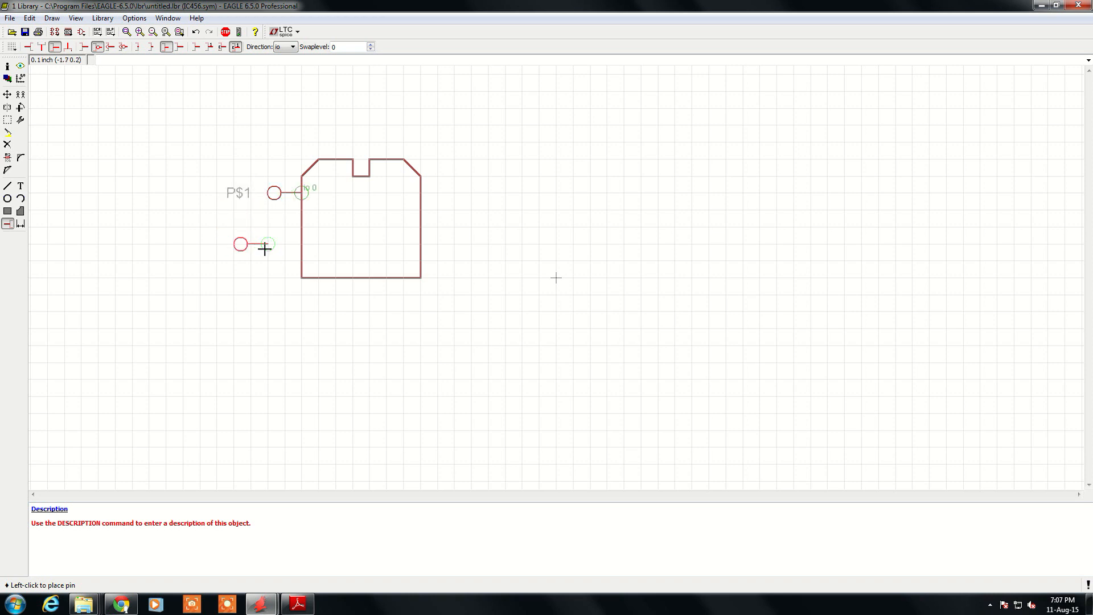
click(302, 245)
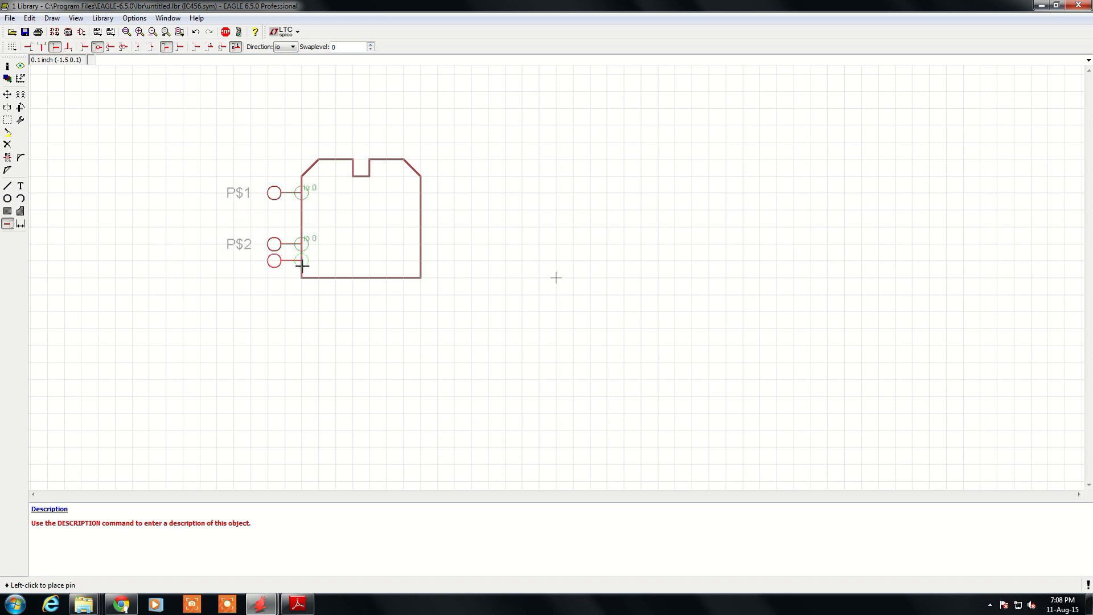
Place two outward dot-style pins on the body's right edge, level with the left ones, and one pointing down from the bottom edge.
right_click(367, 318)
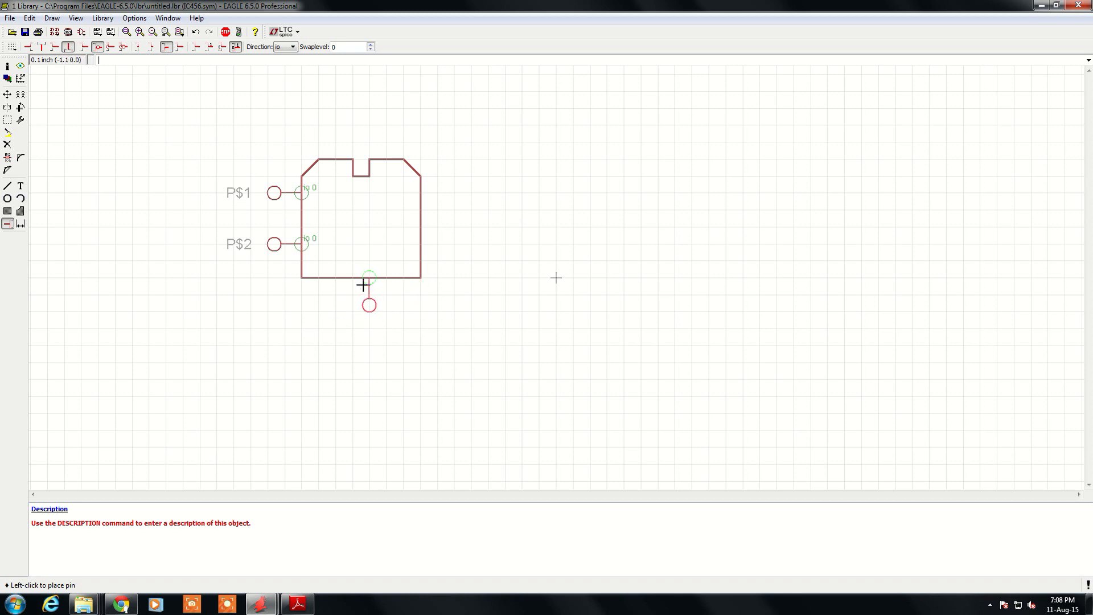
right_click(429, 265)
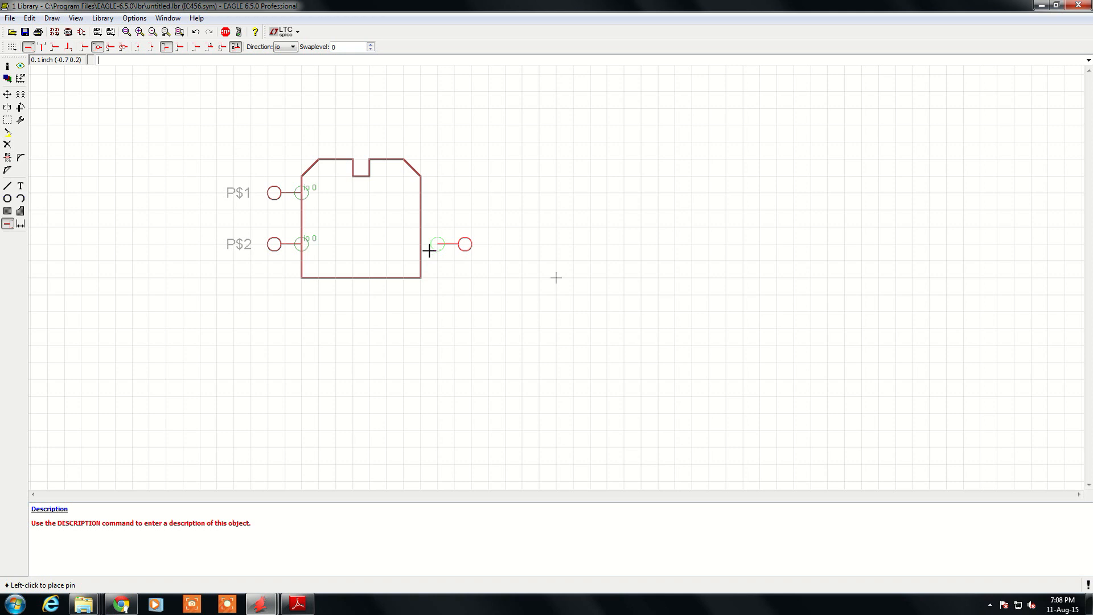
click(421, 243)
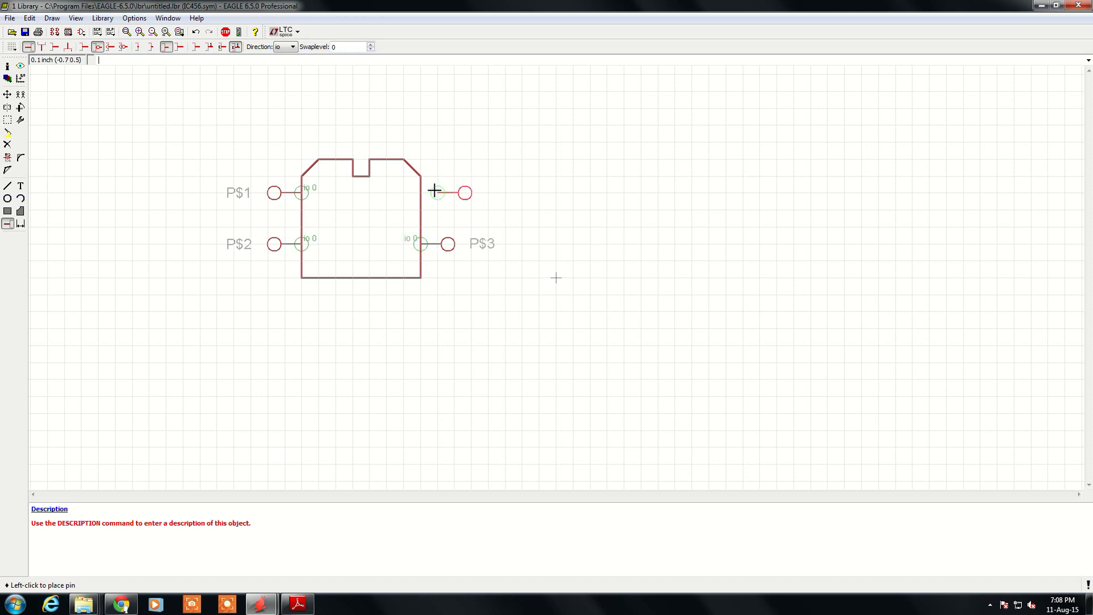
click(426, 193)
right_click(352, 307)
right_click(352, 306)
right_click(353, 299)
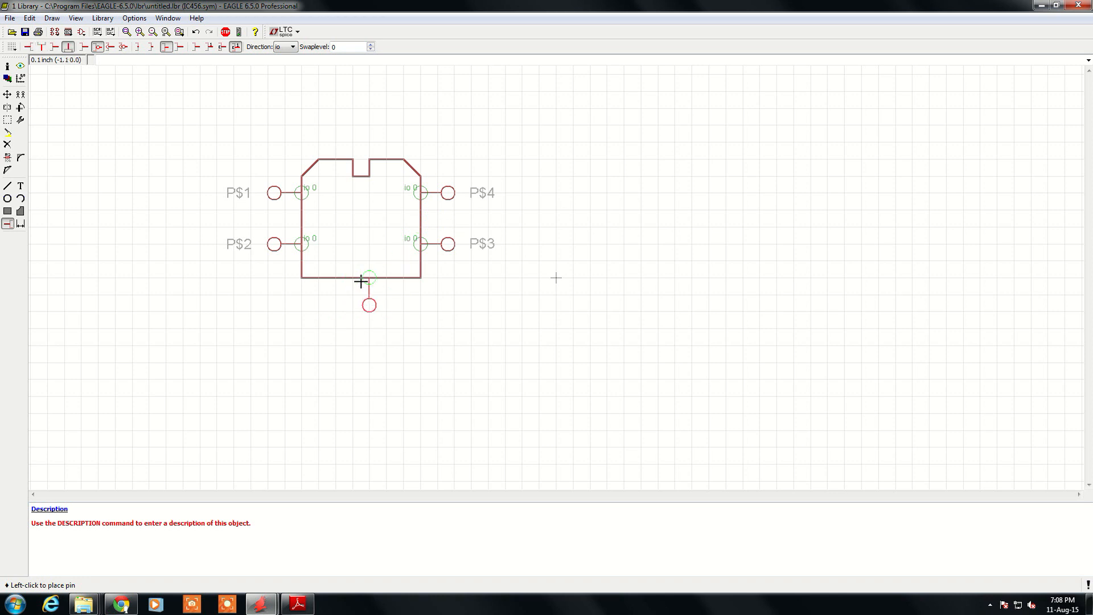
click(359, 280)
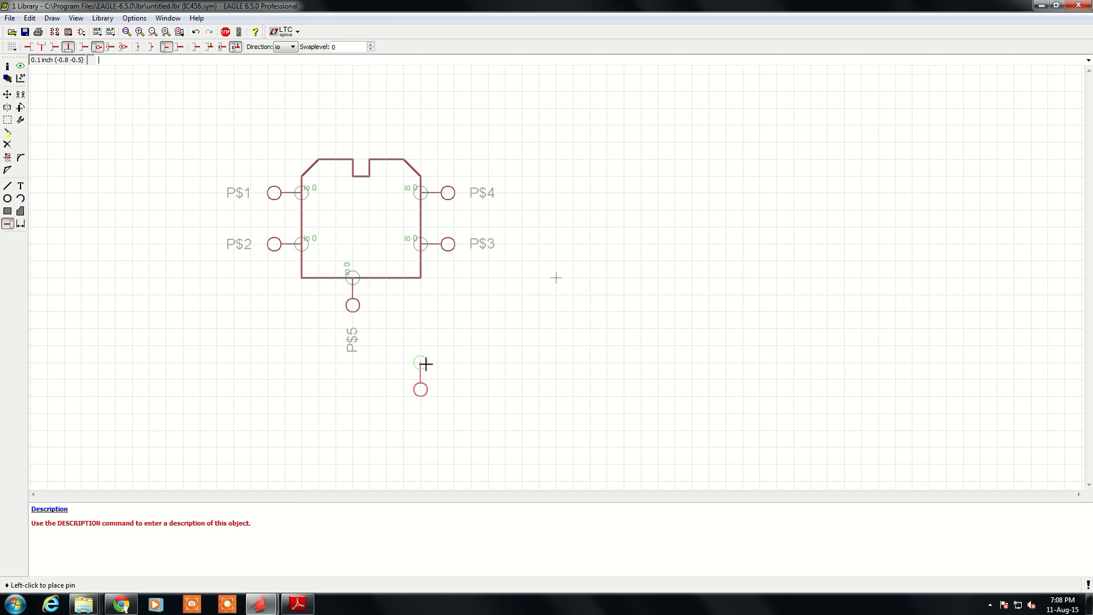
Rename the upper pin on the symbol's left edge as P1_IO.
click(8, 157)
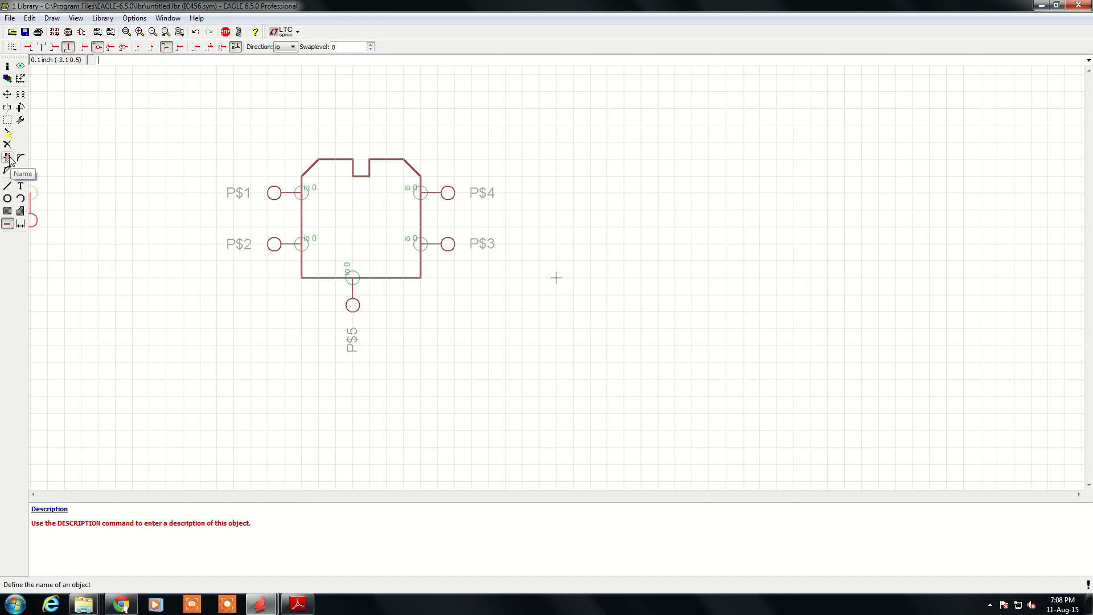
click(8, 158)
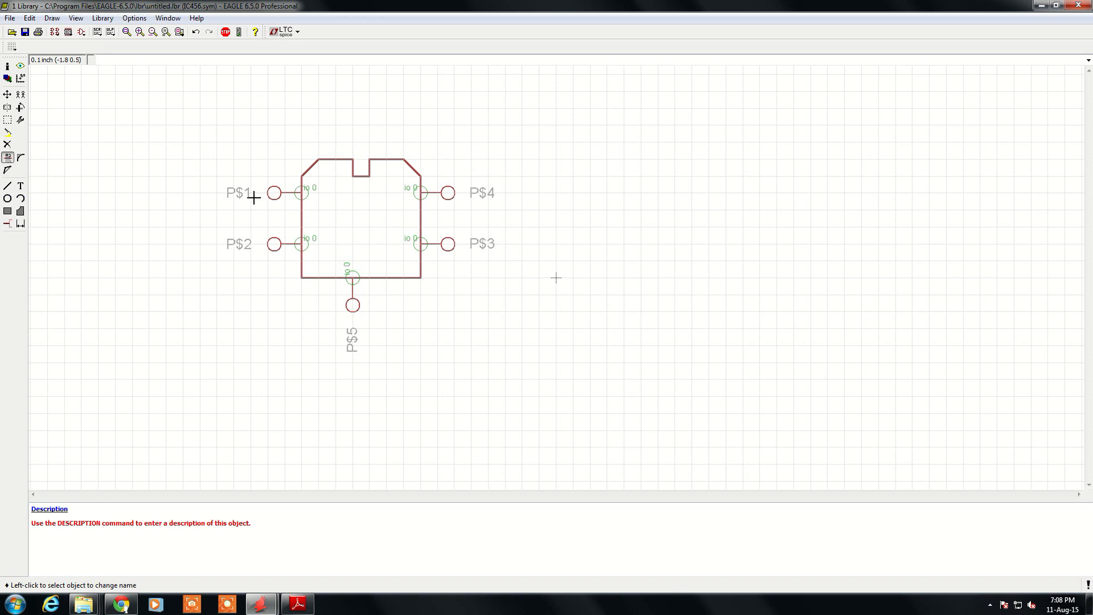
click(276, 194)
click(362, 195)
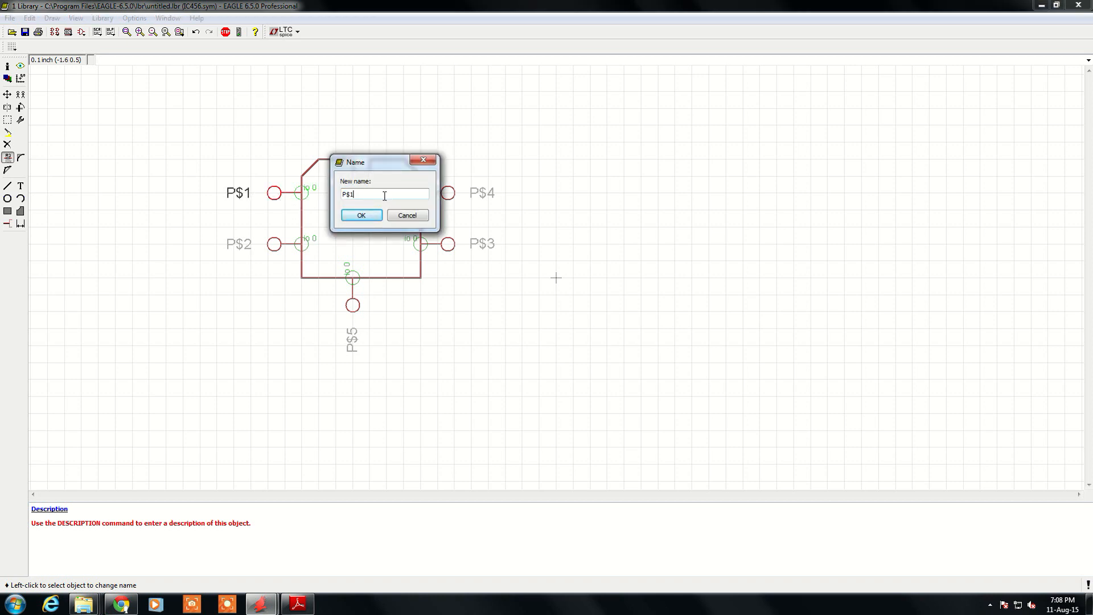
key(BackSpace)
key(BackSpace)
text(PI1_IO)
click(365, 220)
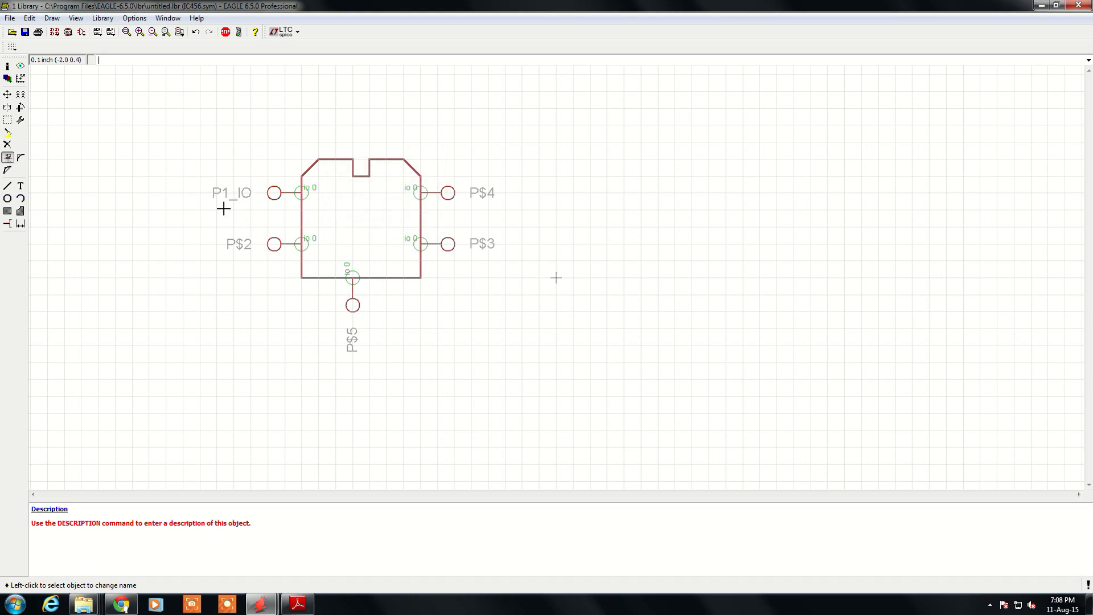
Rename the lower pin on the symbol's left edge as P2_VCC.
click(272, 245)
click(362, 246)
key(BackSpace)
key(BackSpace)
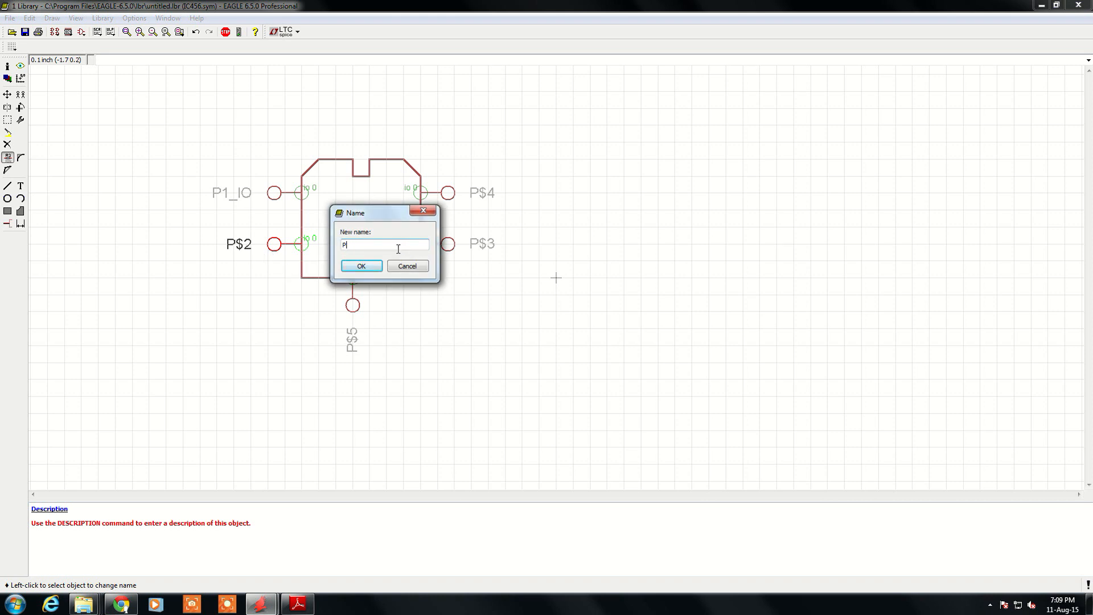
text(2_VCC)
click(373, 267)
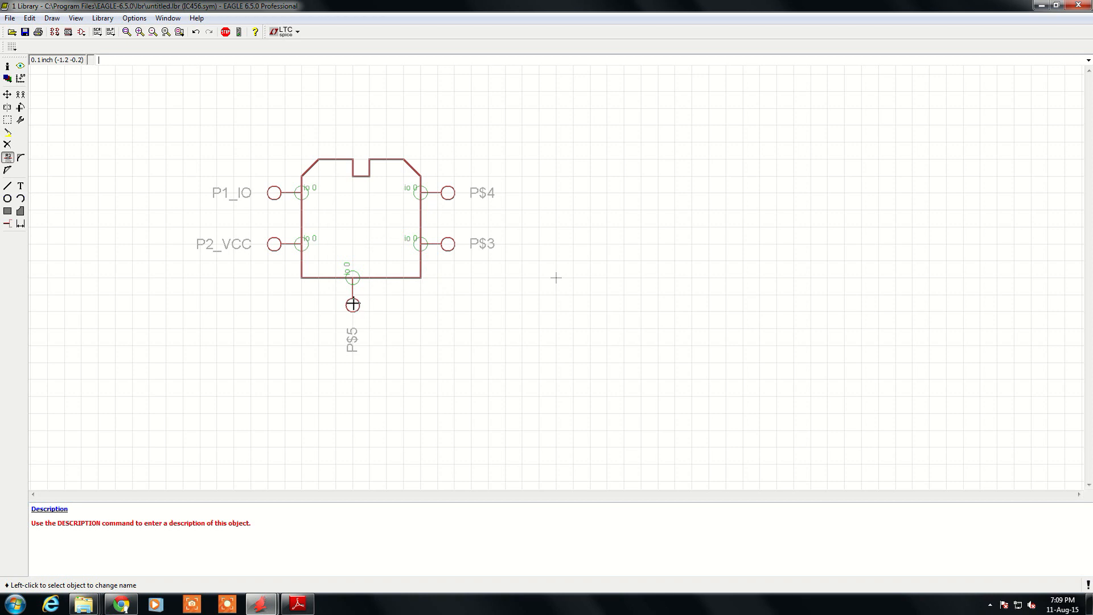
Rename the pins on the symbol's right edge: the lower one as P3_GND and the upper one as P4_CLK.
click(445, 243)
click(520, 246)
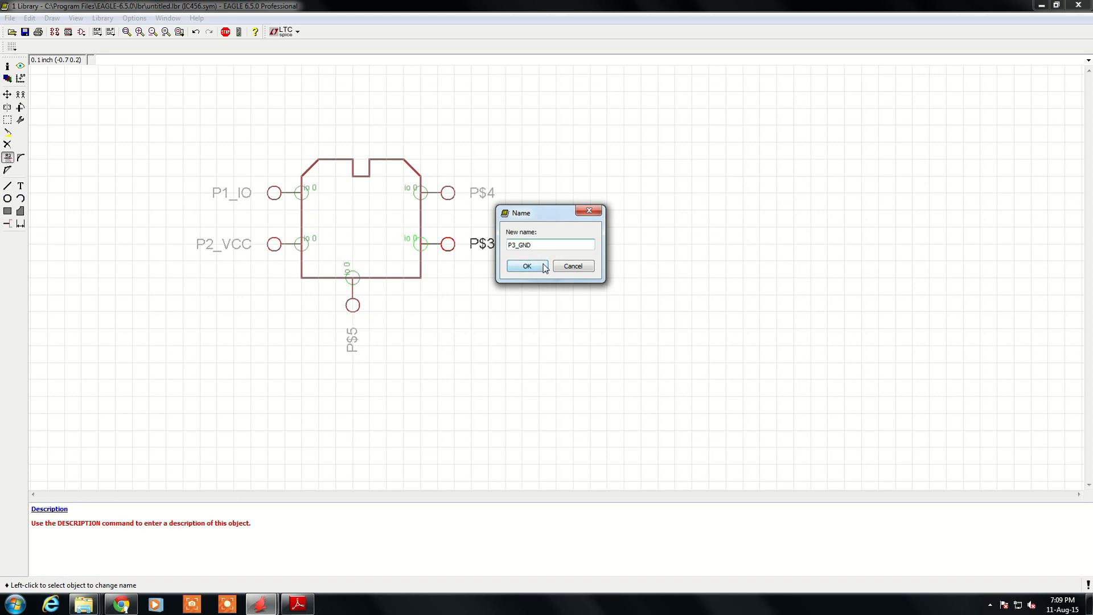
click(528, 266)
click(451, 192)
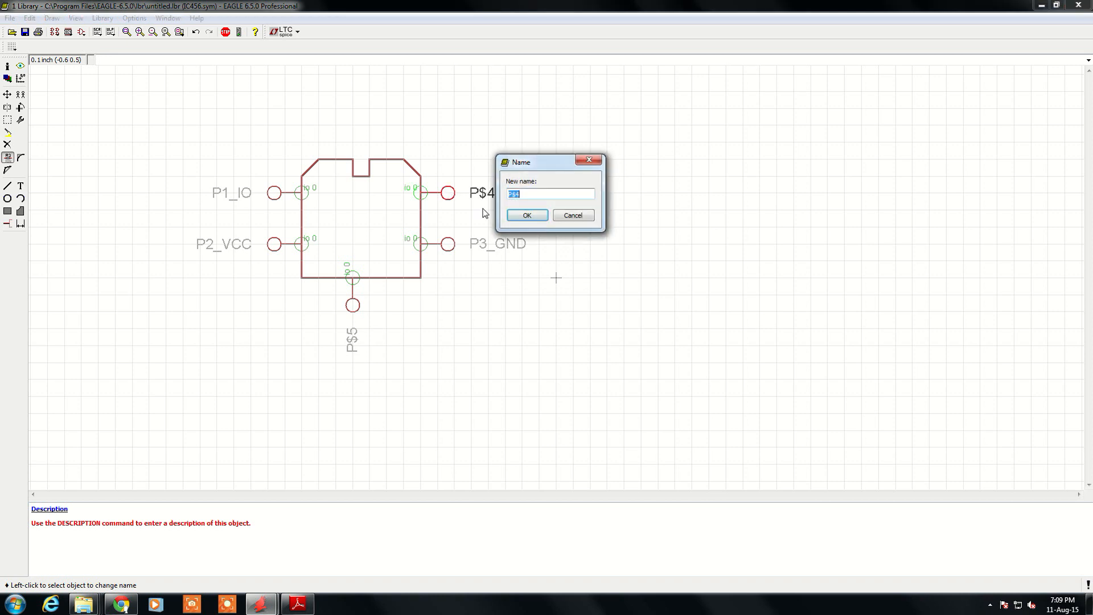
click(519, 194)
key(BackSpace)
text(_CLK)
click(527, 215)
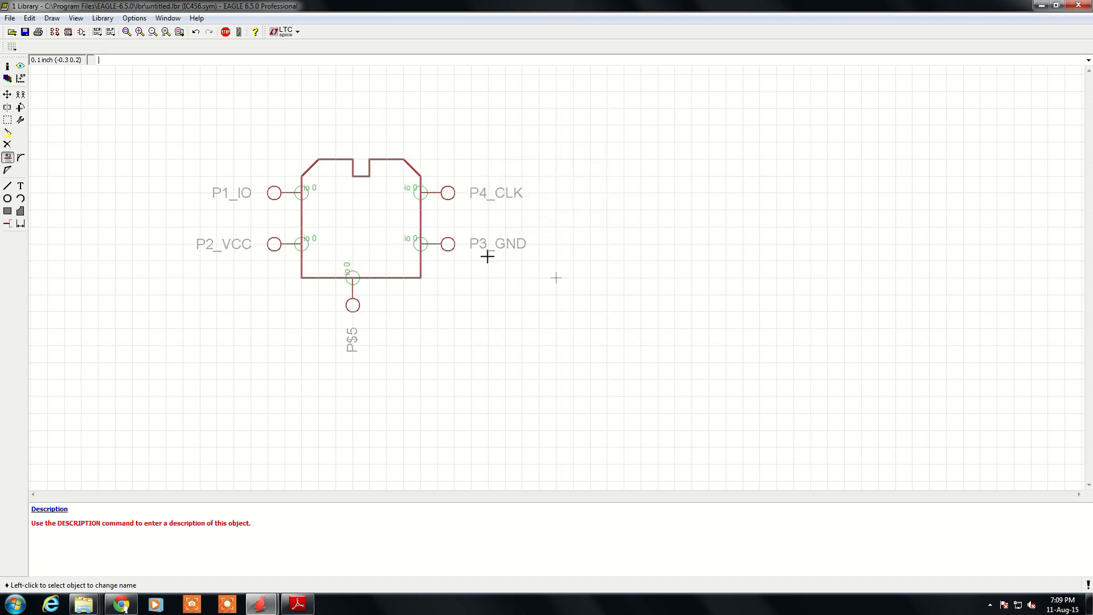
Rename the pin on the symbol's bottom edge as P5_RW.
click(353, 305)
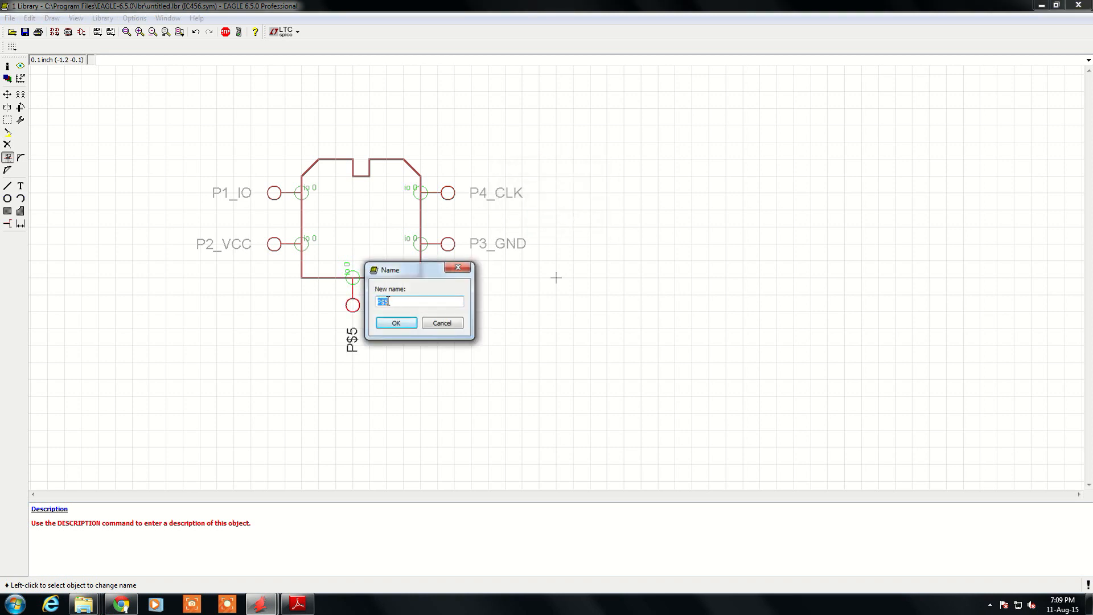
click(448, 306)
key(Left)
key(BackSpace)
text(_RW)
click(395, 323)
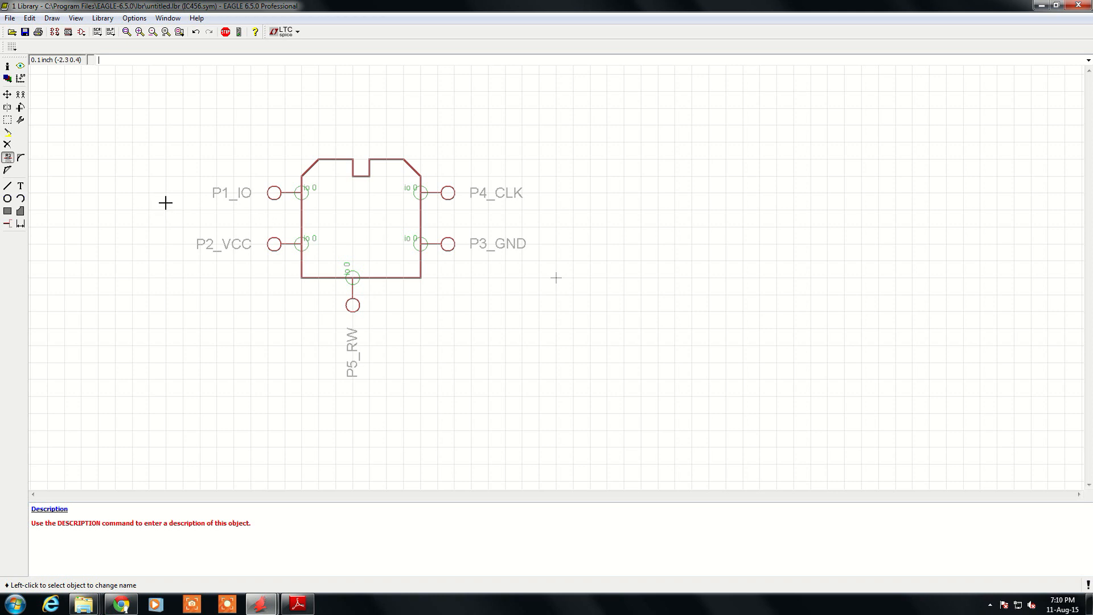
Place the text IC456 on layer 94 Symbols, centred just above the symbol body.
click(7, 94)
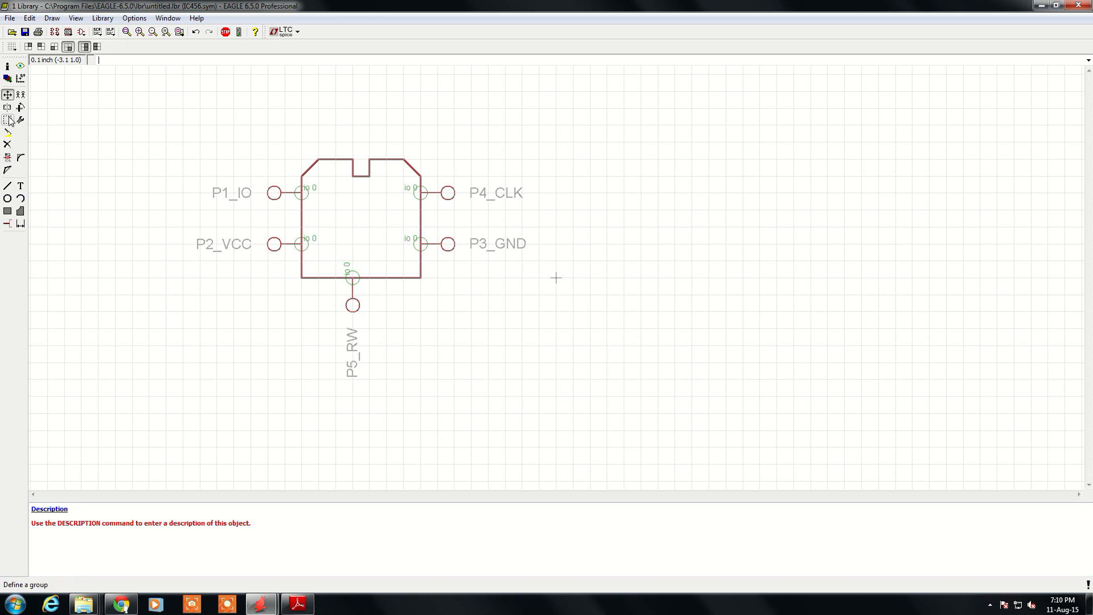
click(20, 185)
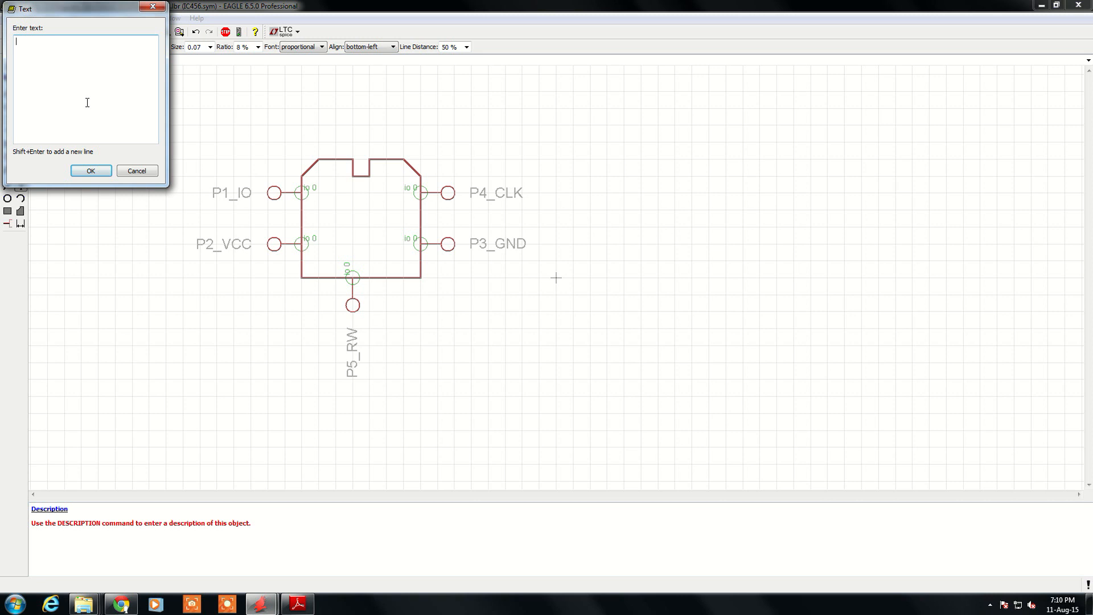
text(IC456)
click(91, 171)
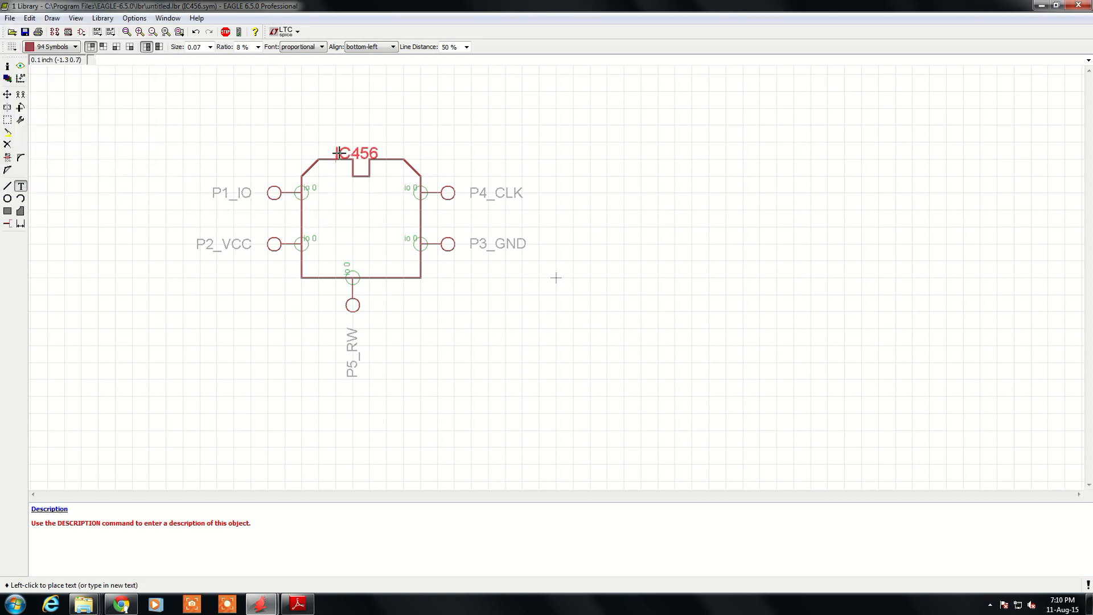
click(342, 146)
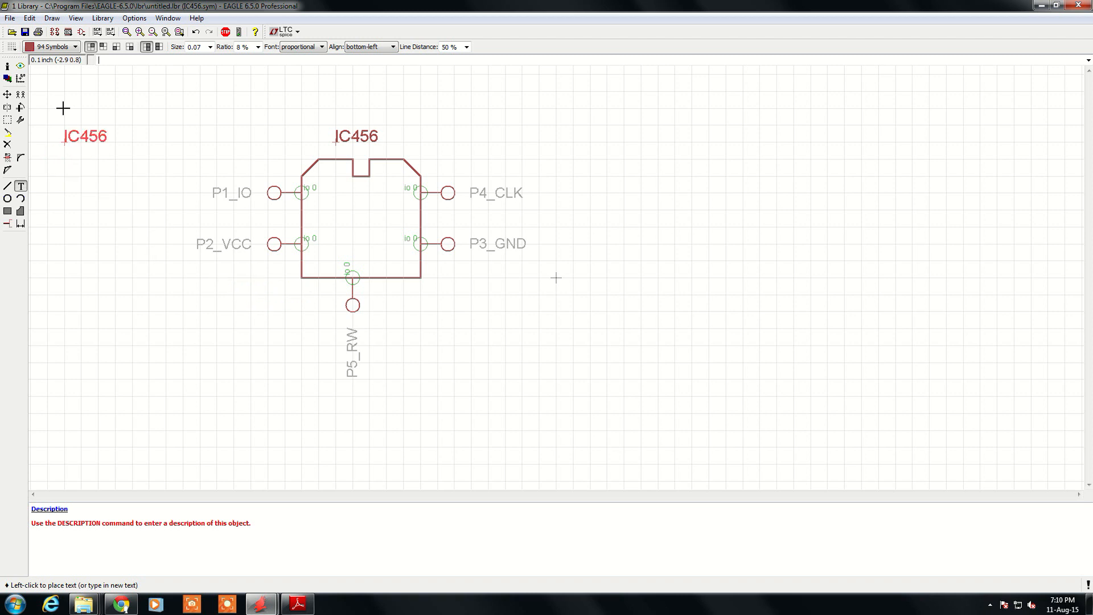
Save the library in the lbr folder under the file name ysr.
click(25, 32)
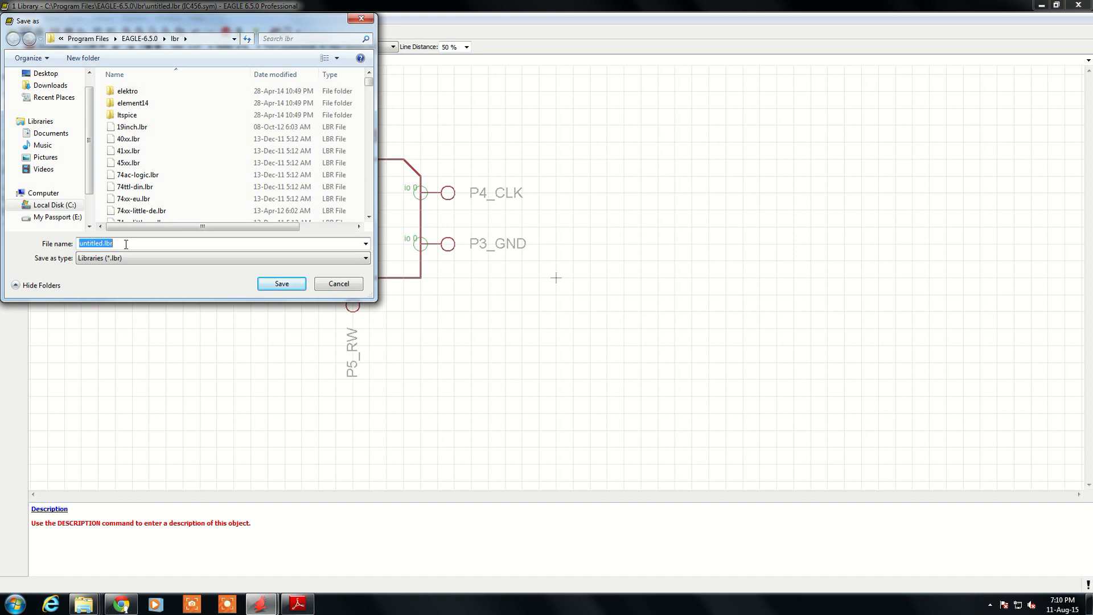
click(101, 243)
click(320, 261)
click(322, 261)
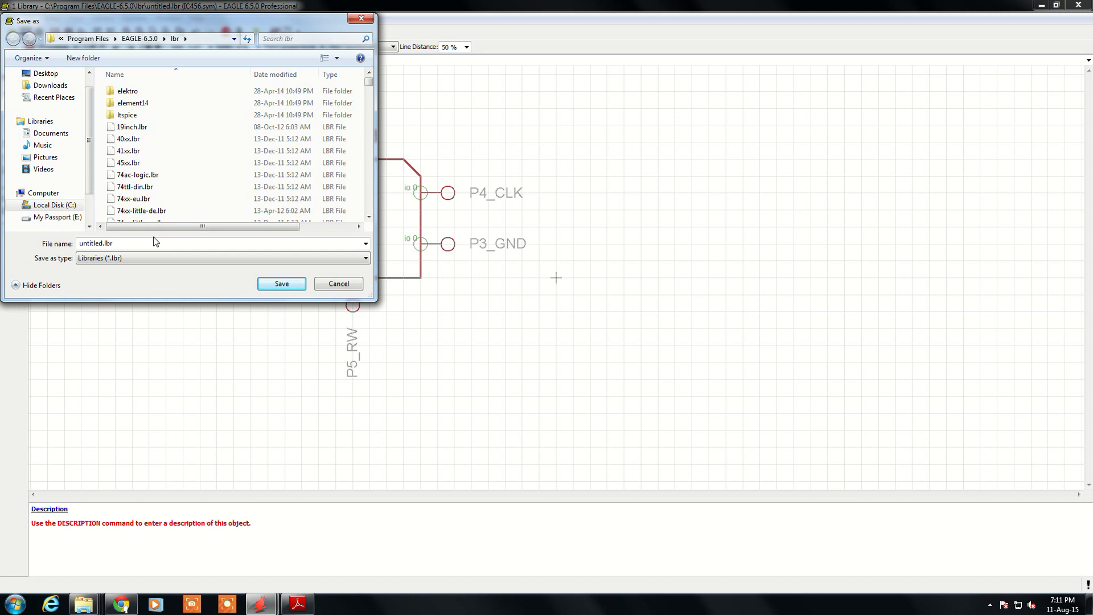
double_click(105, 244)
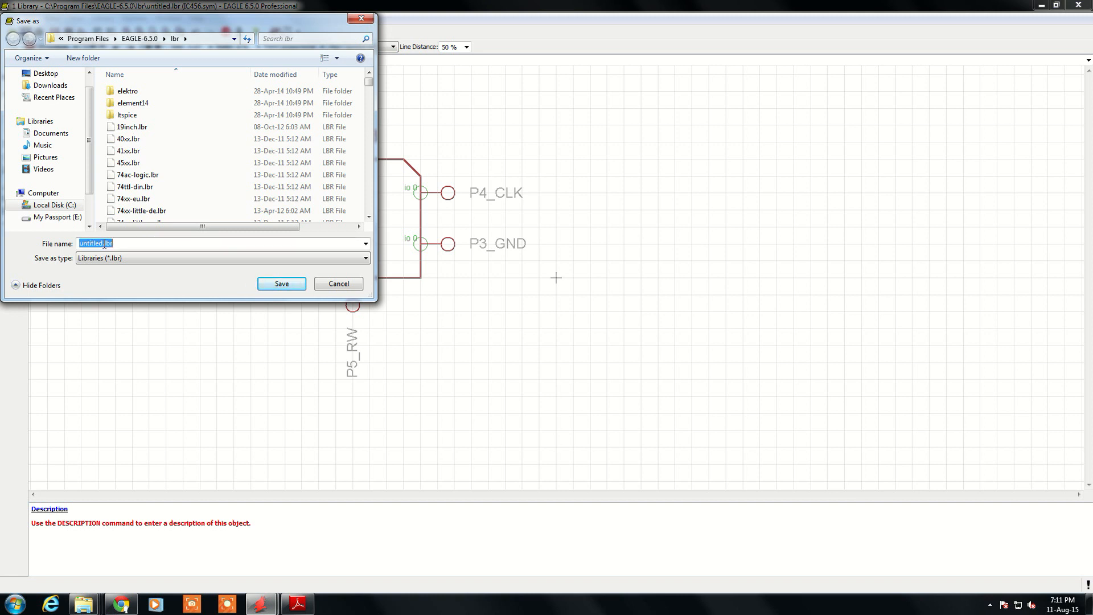
key(Tab)
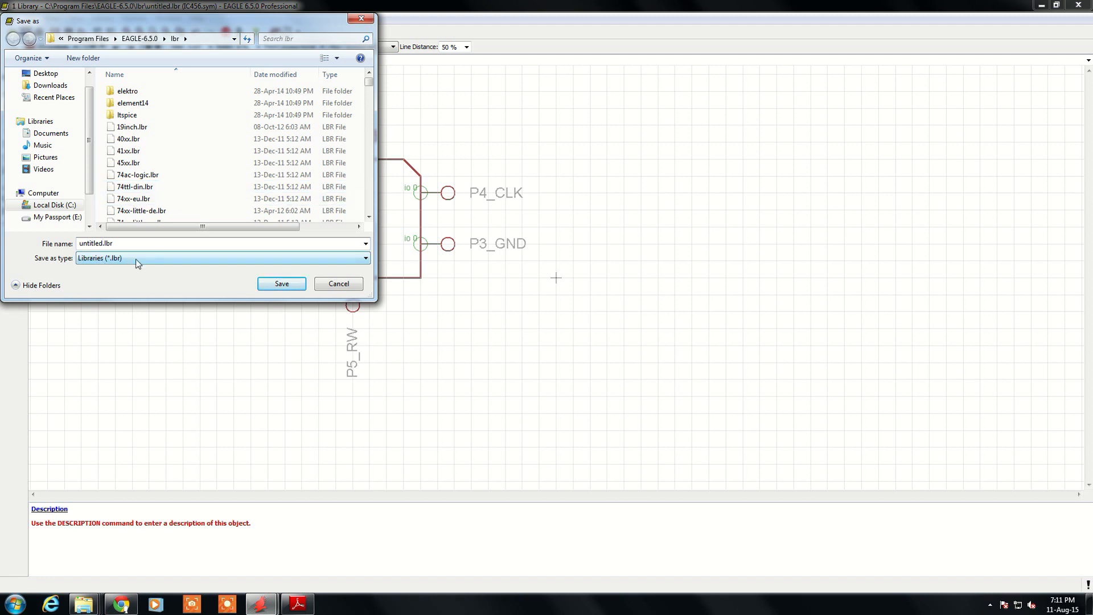
key(BackSpace)
key(BackSpace)
key(BackSpace)
key(BackSpace)
key(BackSpace)
key(BackSpace)
key(BackSpace)
key(BackSpace)
text(ysr)
click(282, 284)
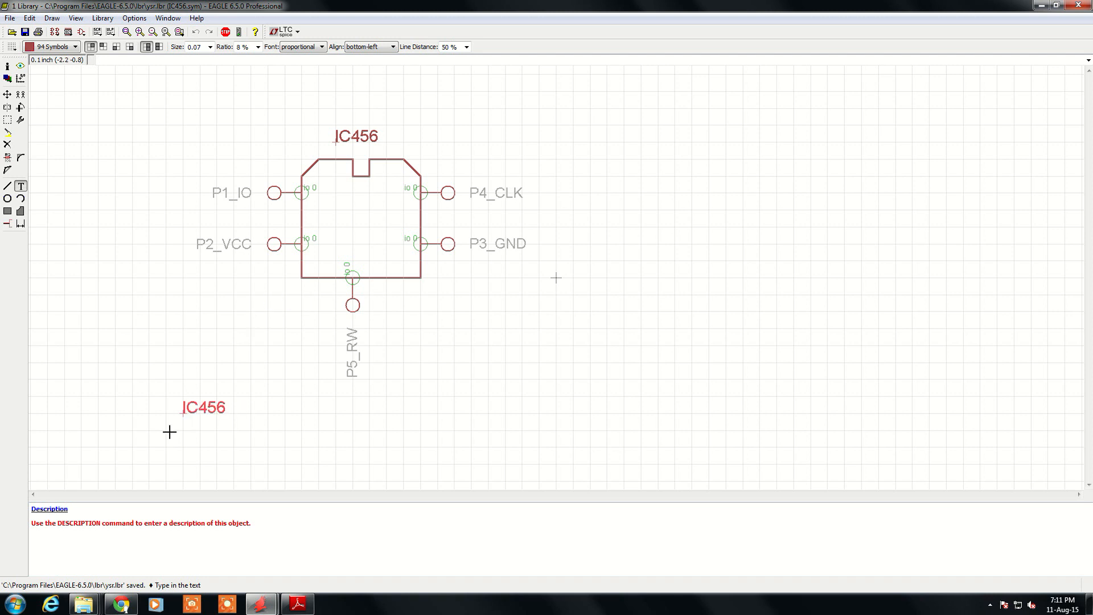
Set the IC456 symbol's description to PLL.
click(62, 514)
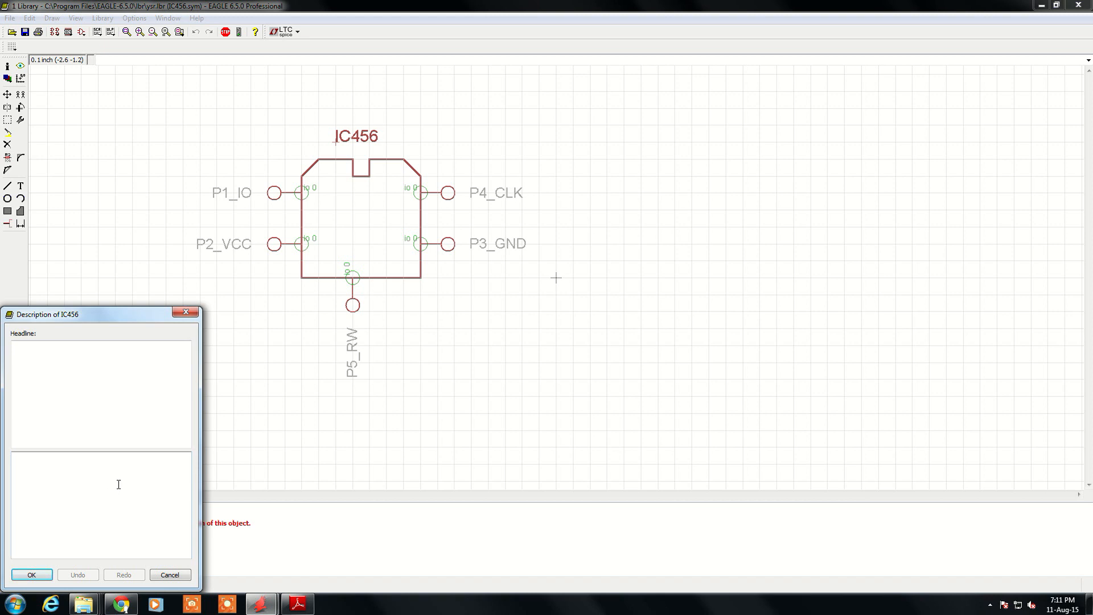
text(PLL)
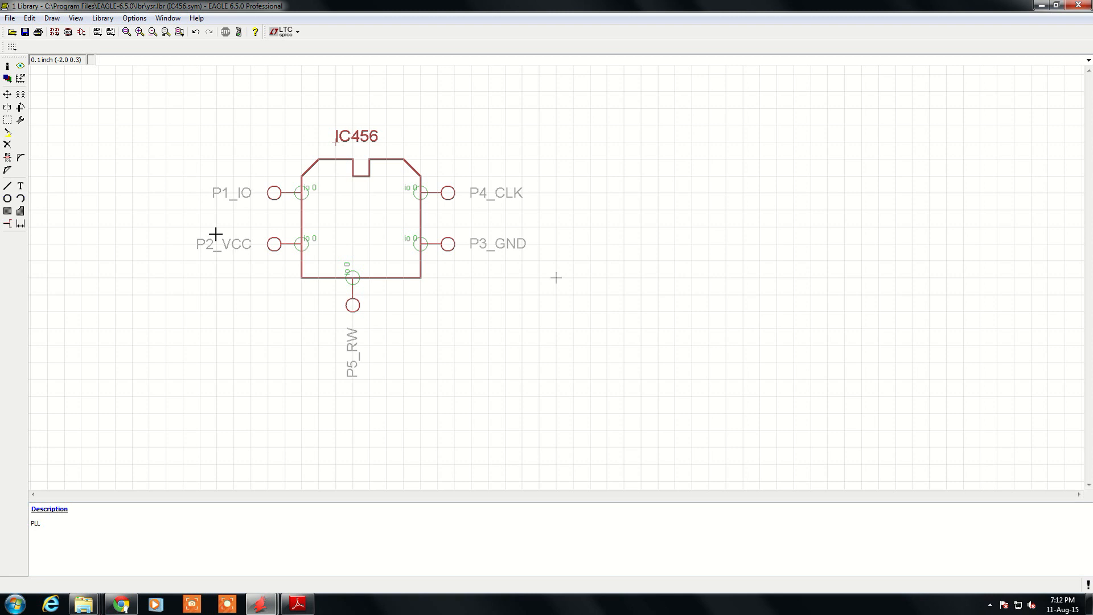
Check the R-PDSO-G16 land pattern in max232.pdf, then return to the library and create a new package named SOIC-5.
click(68, 32)
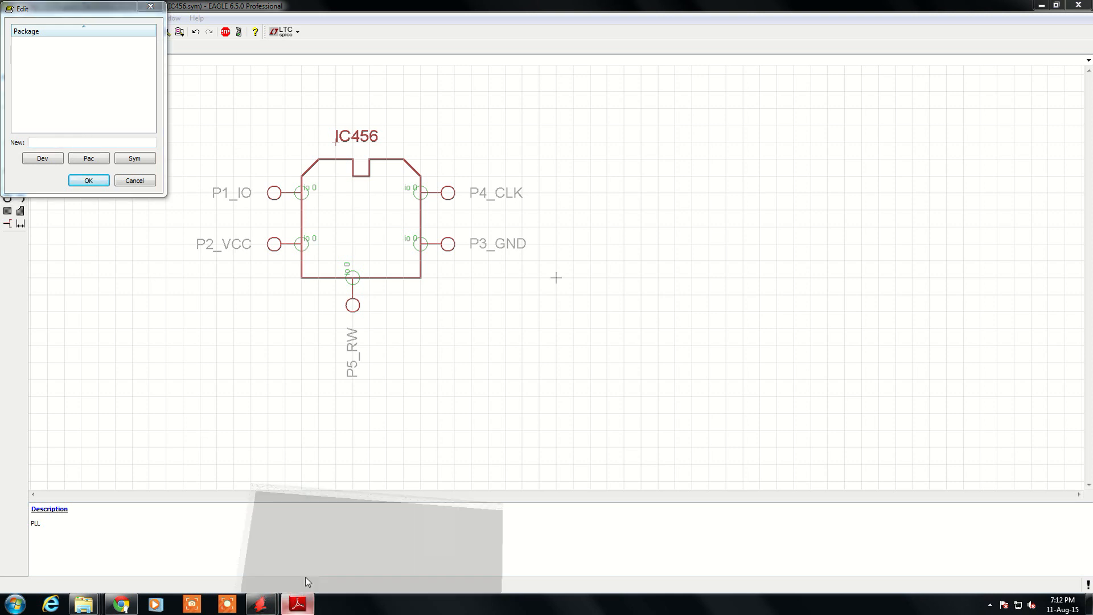
click(297, 604)
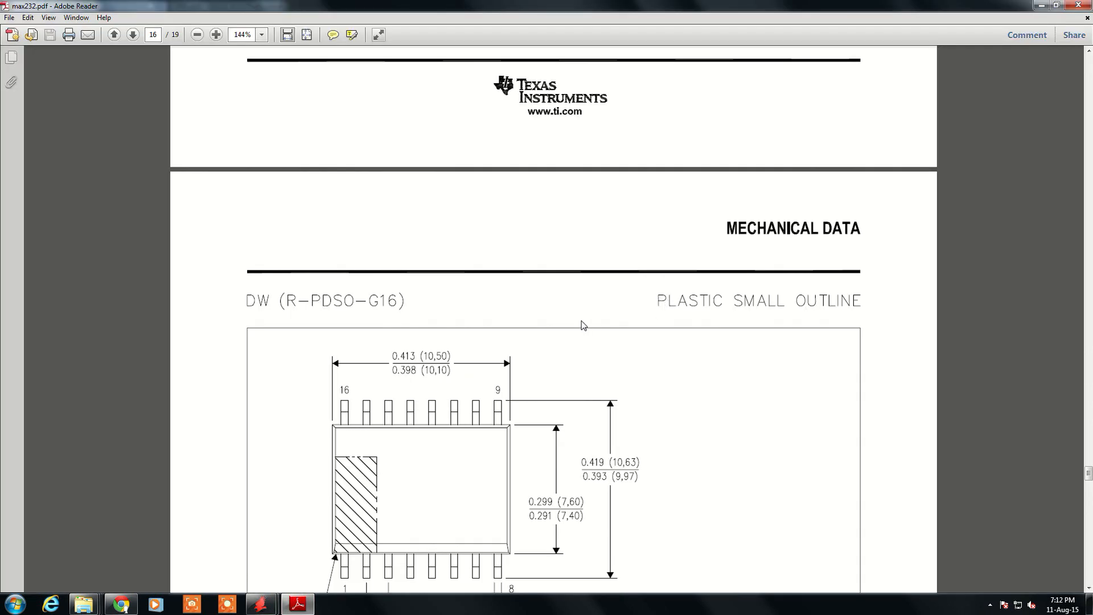
scroll(582, 324, up, 10)
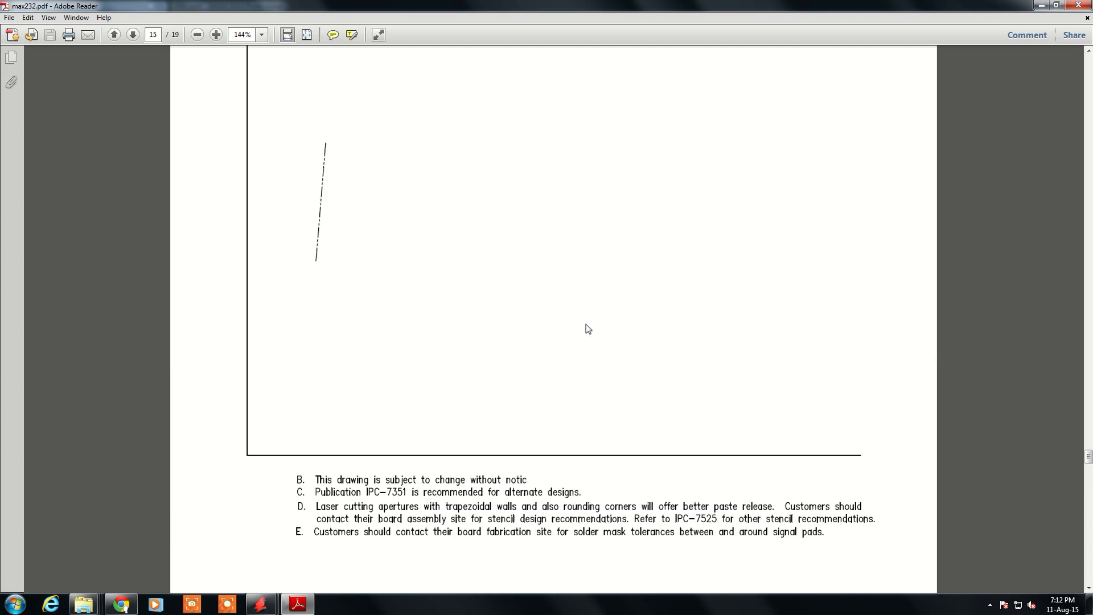
scroll(586, 325, up, 10)
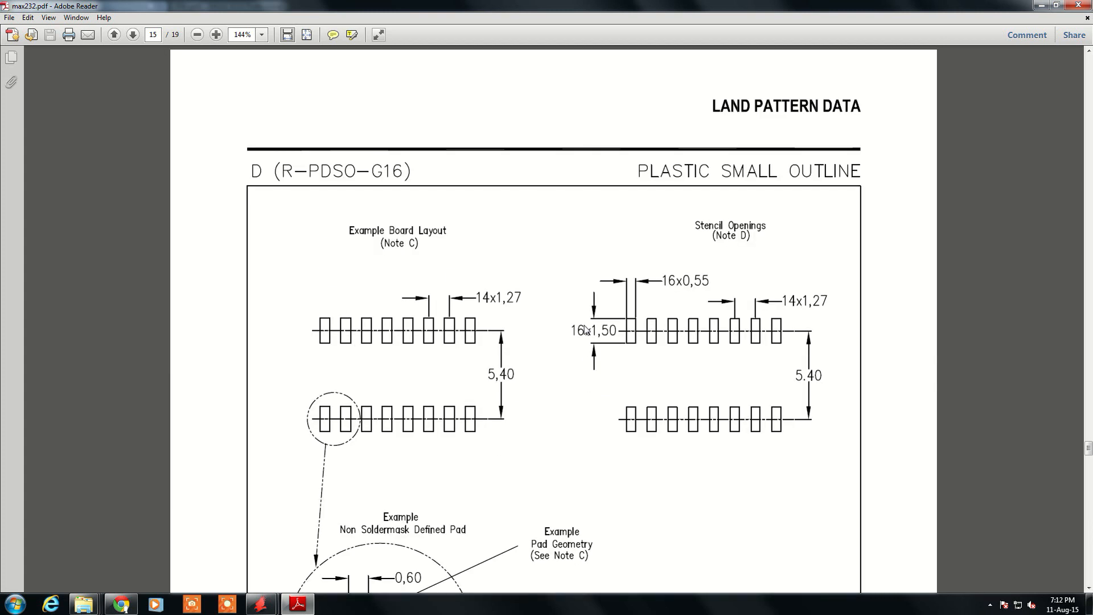
scroll(584, 326, down, 4)
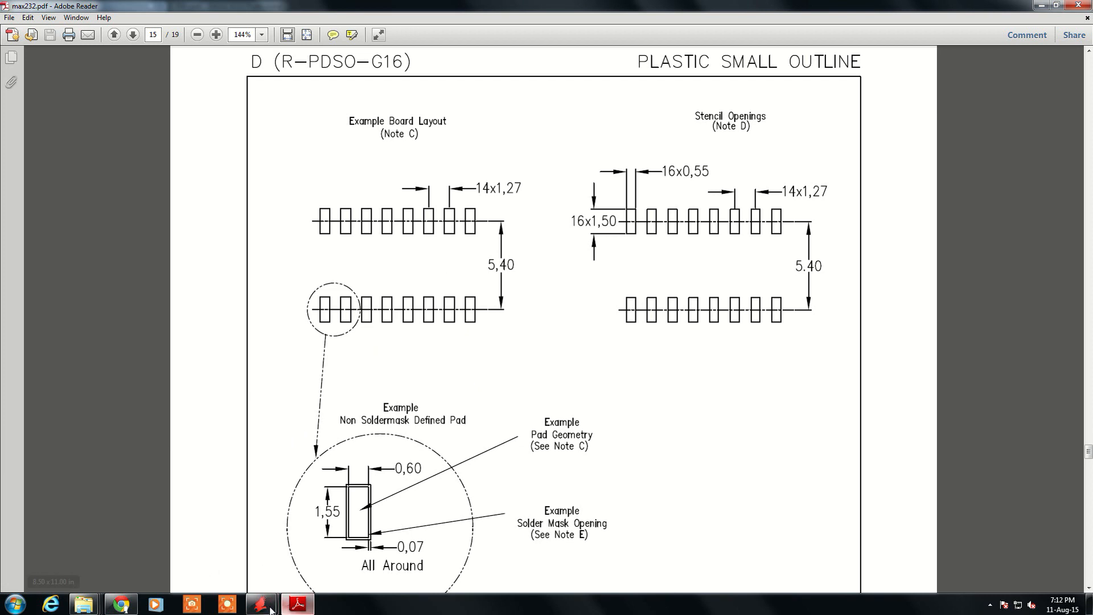
mouse_move(268, 602)
click(287, 556)
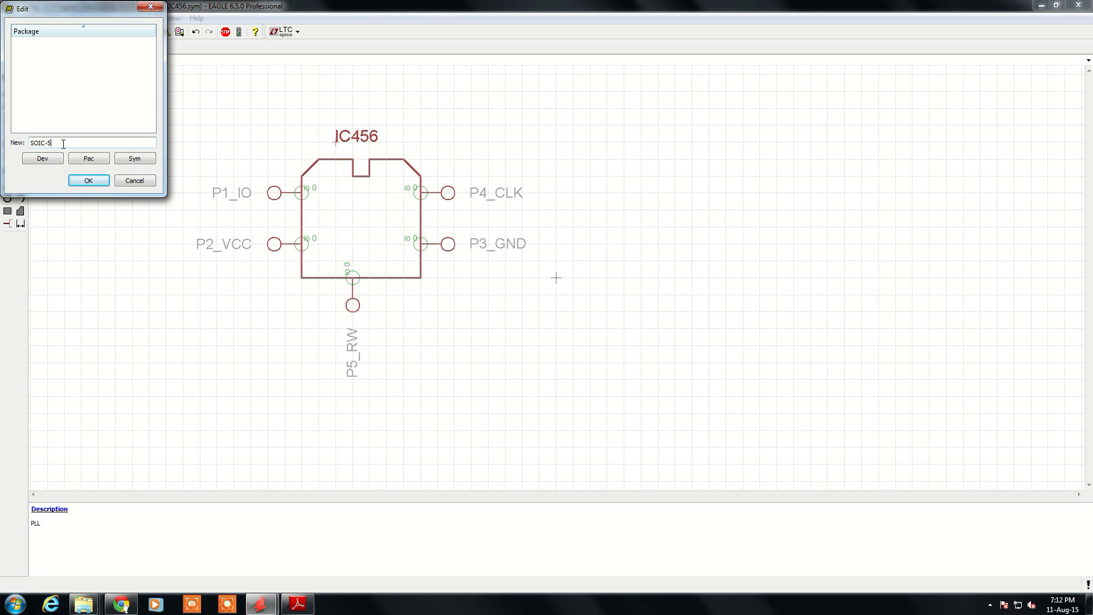
click(85, 181)
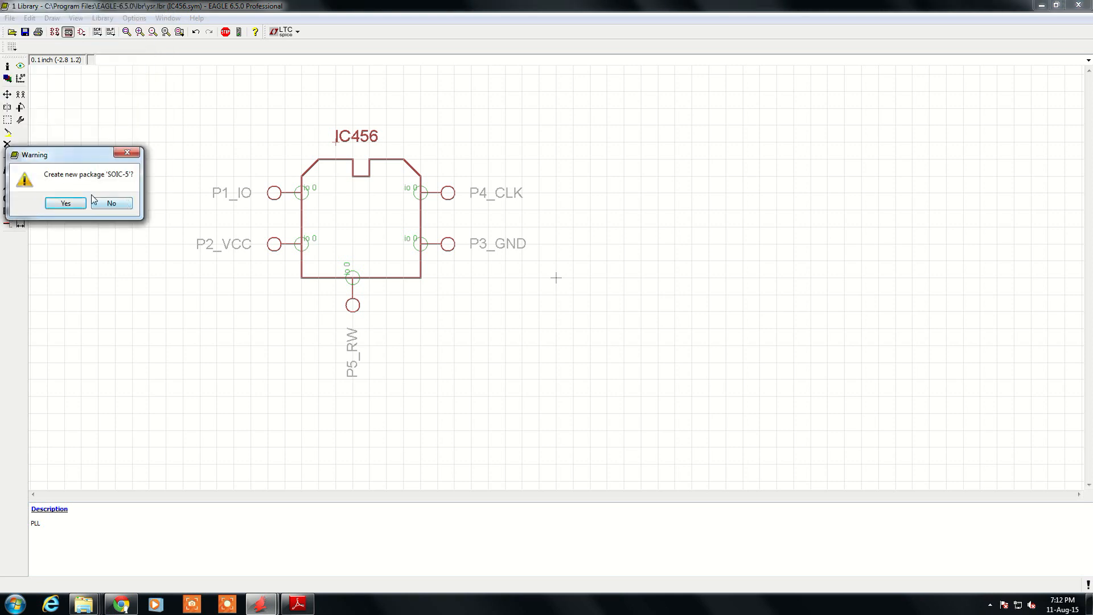
click(66, 204)
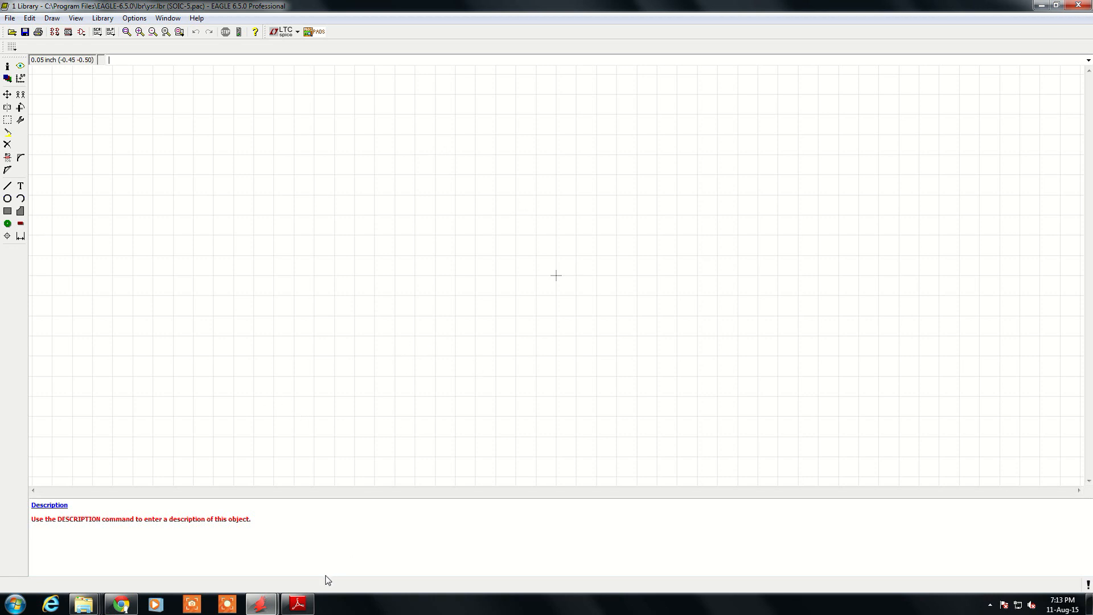
Examine the R-PDSO-G16 small-outline and the through-hole package drawings in max232.pdf, and return to the EAGLE package editor.
click(308, 606)
scroll(430, 286, up, 2)
scroll(430, 287, up, 10)
scroll(438, 302, up, 8)
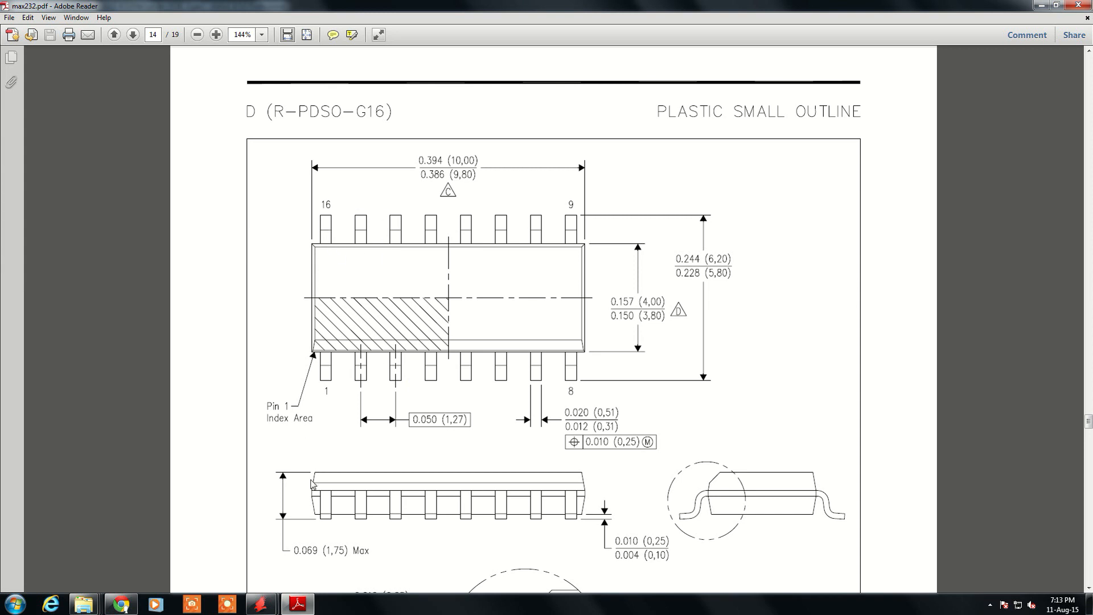
click(261, 604)
click(305, 554)
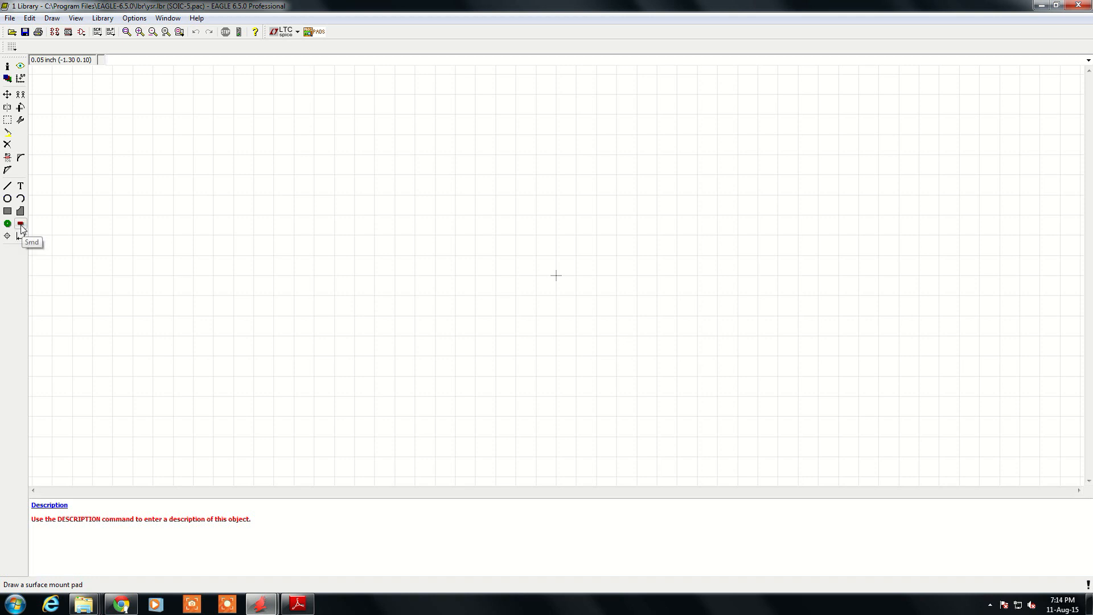
click(297, 603)
scroll(371, 447, up, 15)
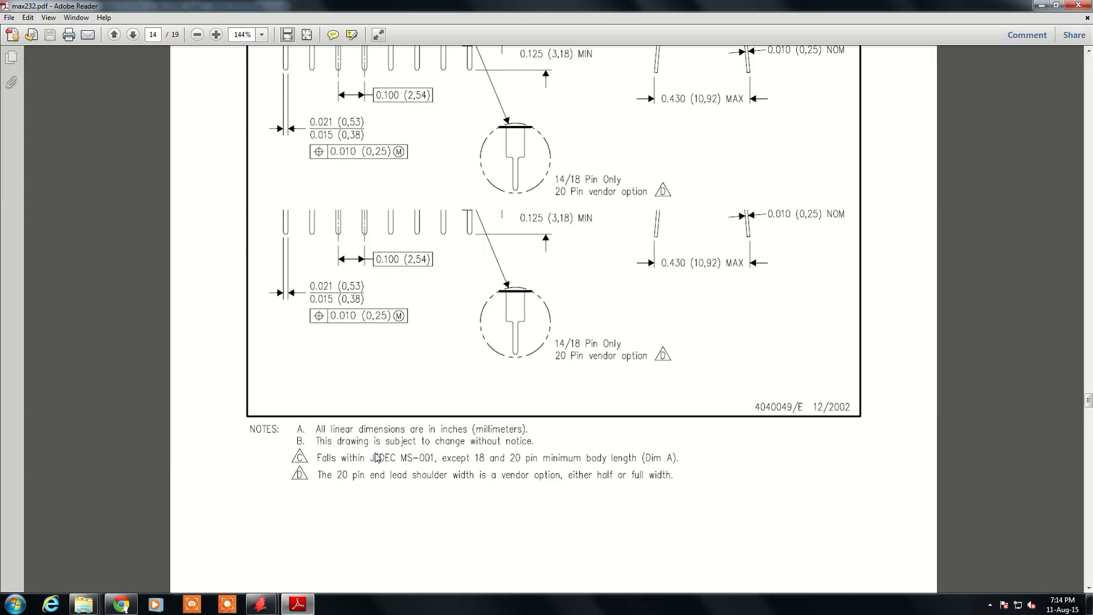
scroll(376, 457, up, 3)
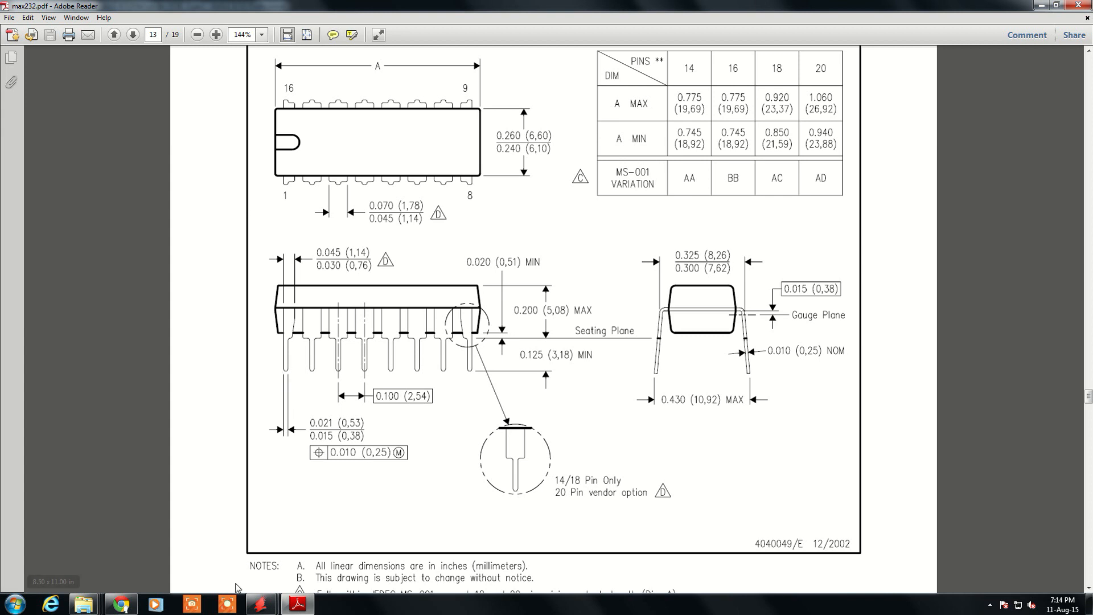
click(261, 607)
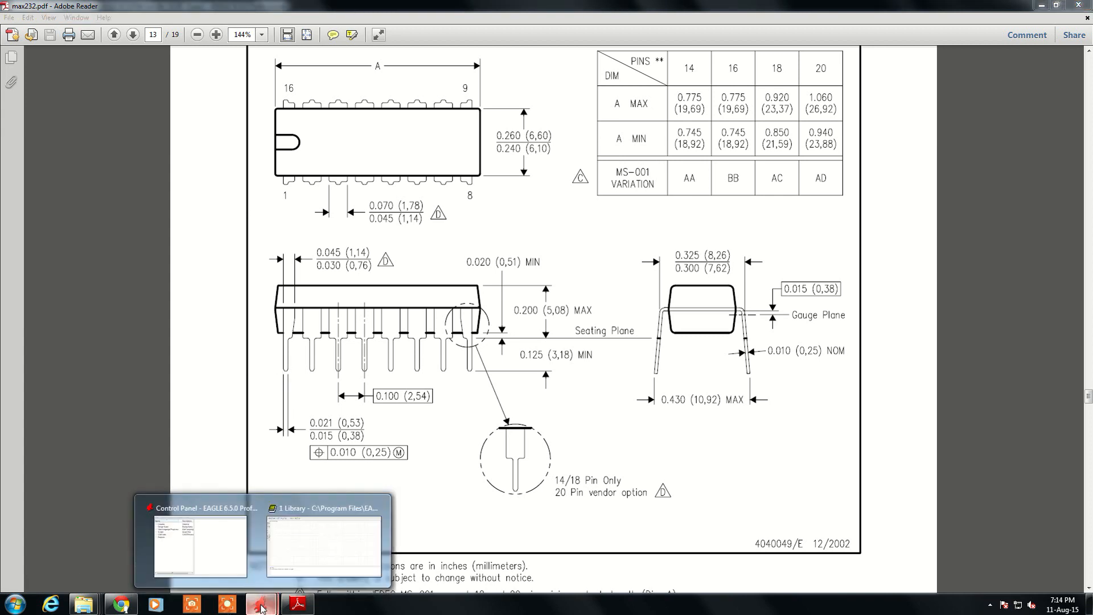
click(288, 566)
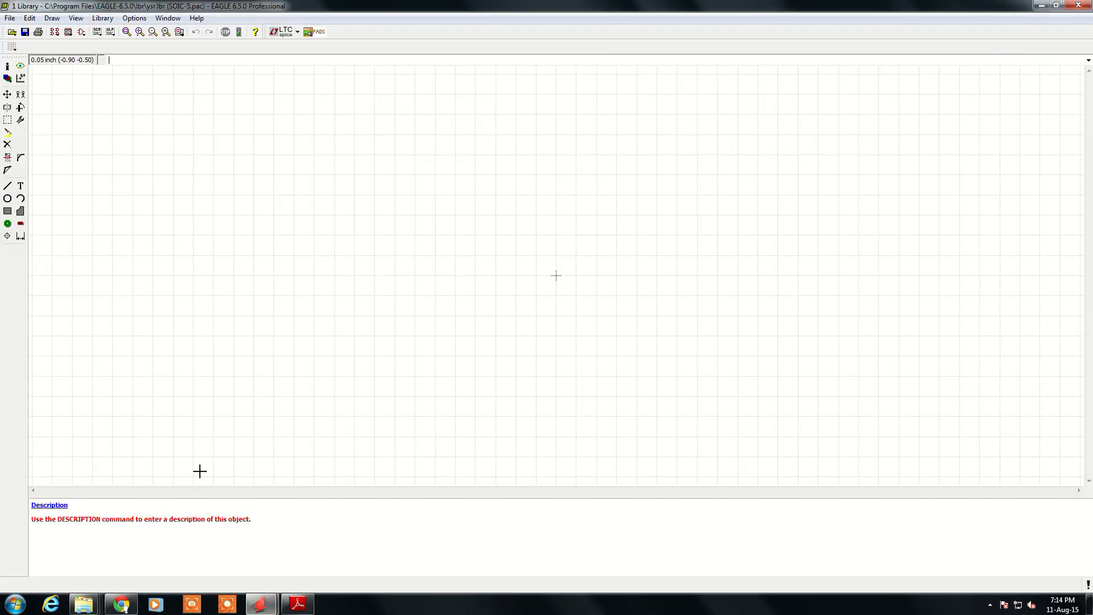
Start an SMD pad on the Top layer and set the package grid size to 0.005 inch, also refining the alternate grid.
click(21, 224)
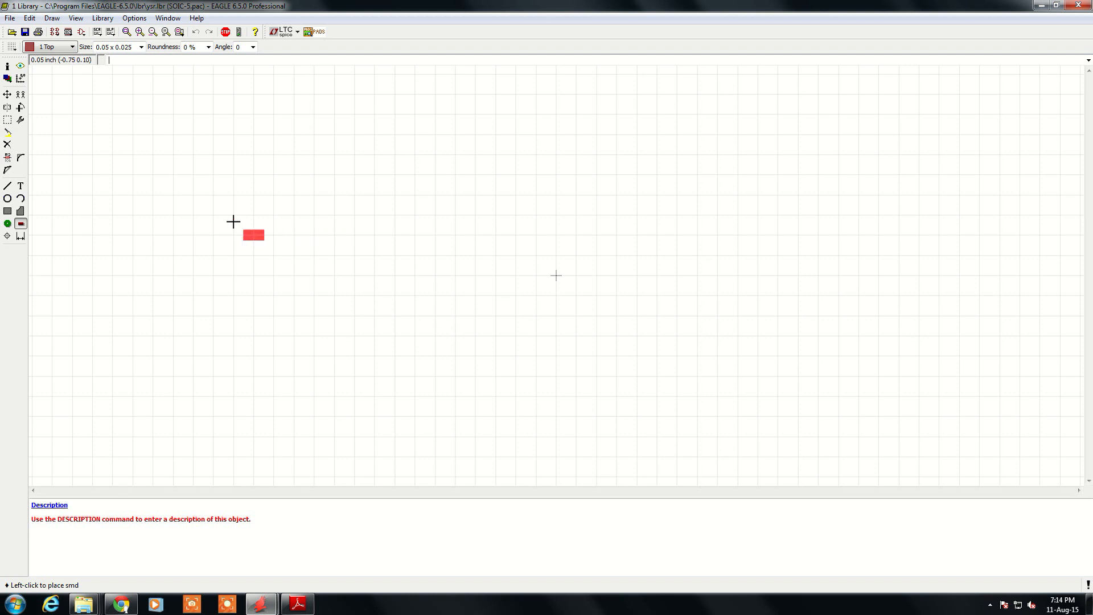
click(75, 17)
click(84, 34)
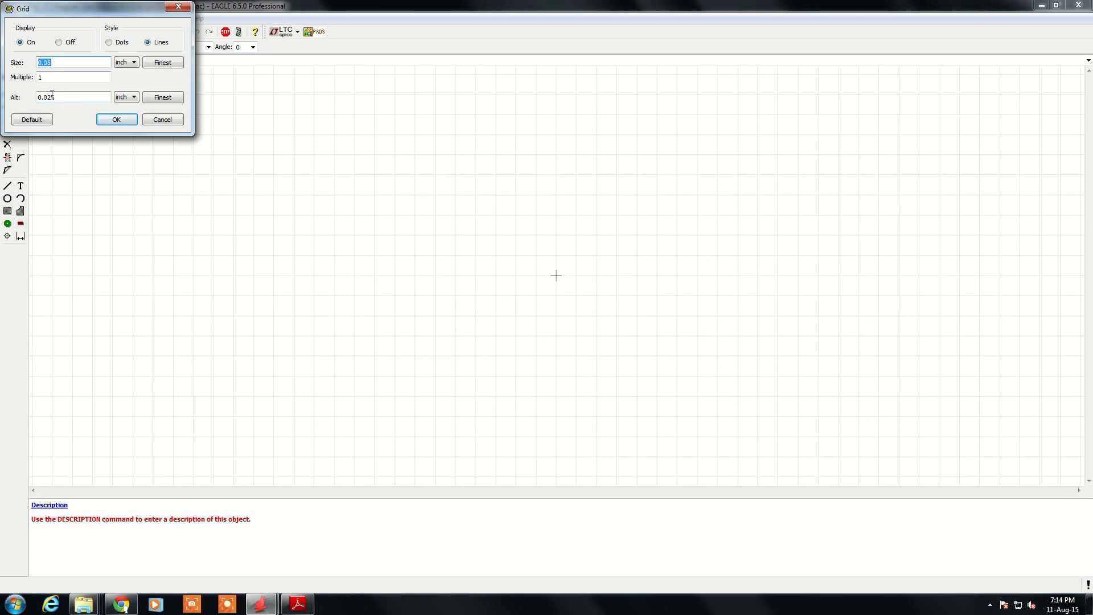
click(48, 62)
text(0)
click(48, 98)
text(0)
click(116, 119)
scroll(342, 263, up, 5)
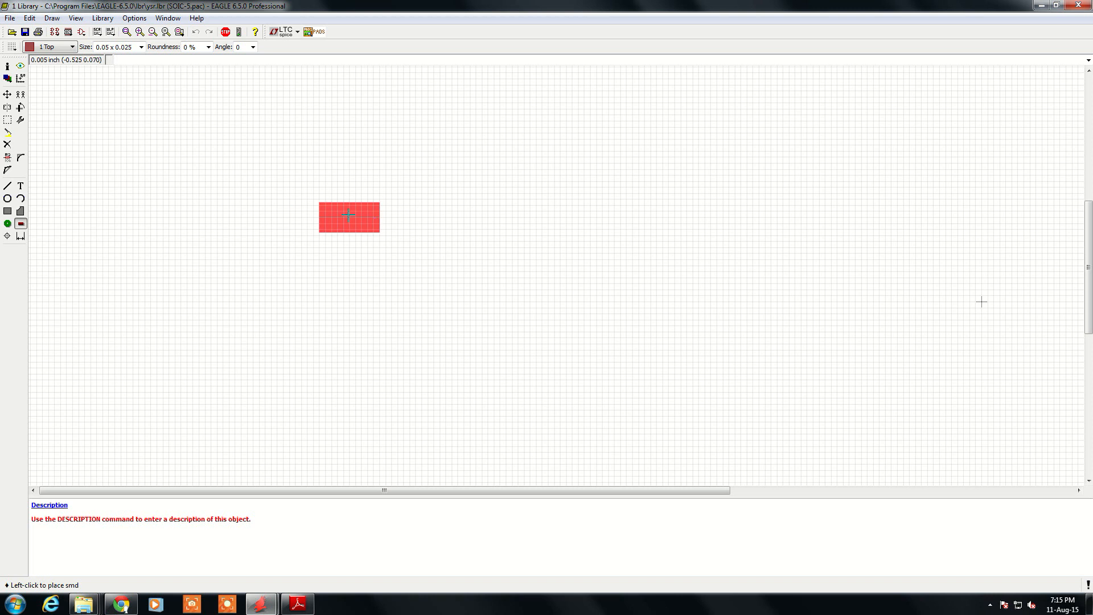
Check the lead dimensions on the R-PDSO-G16 small-outline drawing in max232.pdf and return to the EAGLE package editor.
click(306, 603)
scroll(392, 382, down, 10)
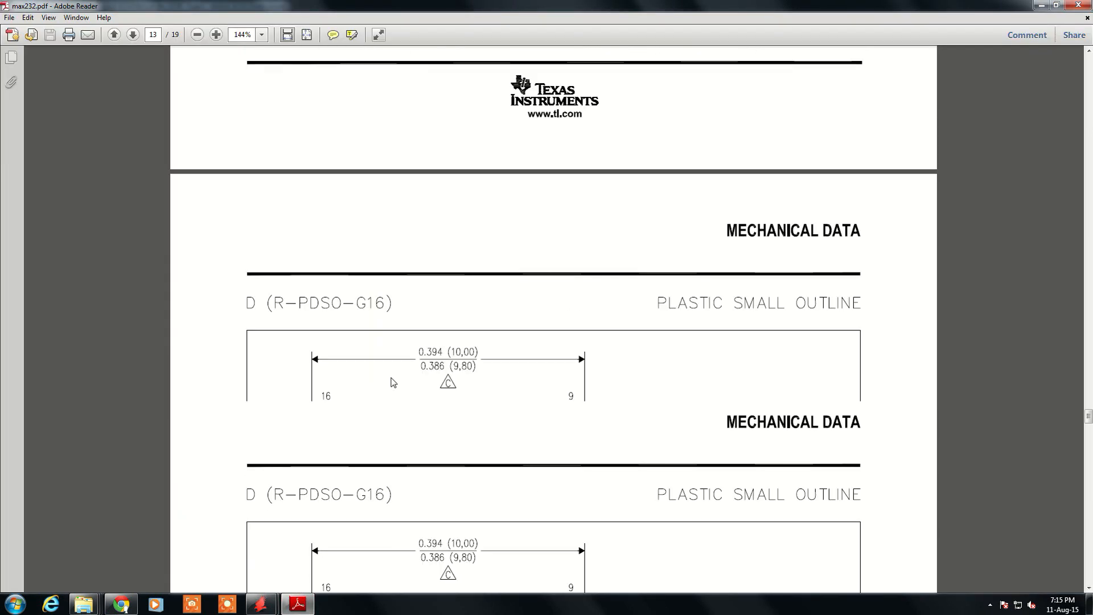
scroll(392, 383, down, 5)
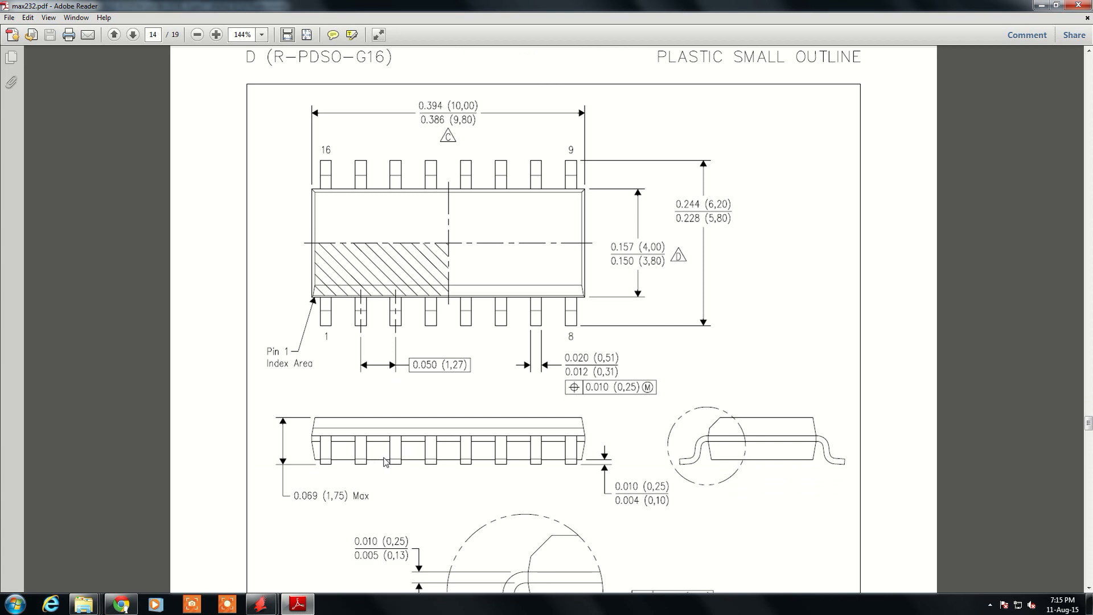
click(292, 603)
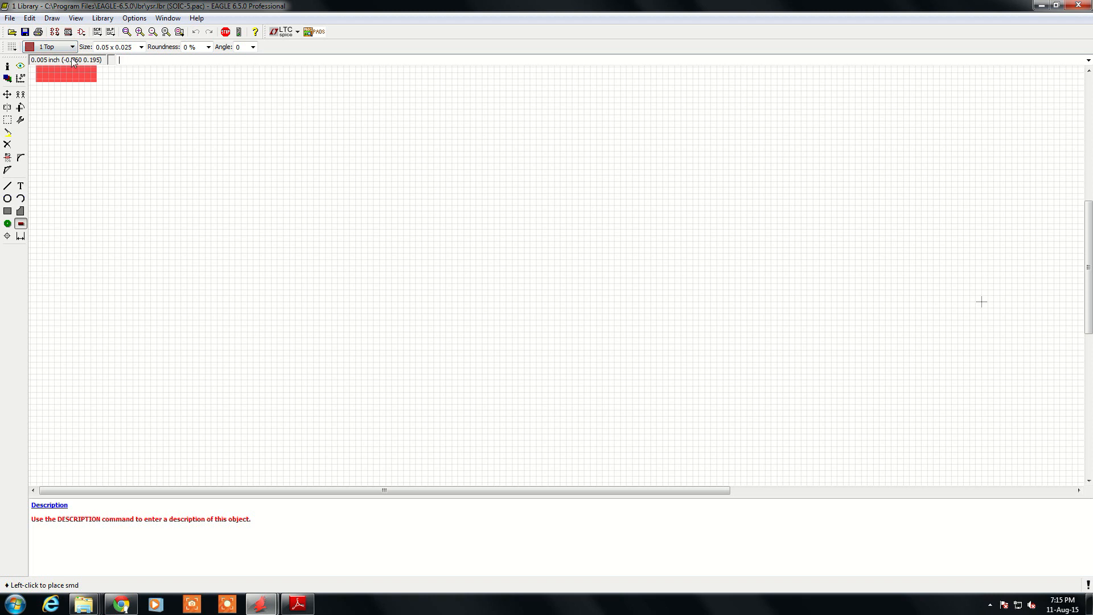
Place five 0.05 x 0.025 SMD pads: two stacked on each side and one rotated 90° at the lower centre.
click(367, 248)
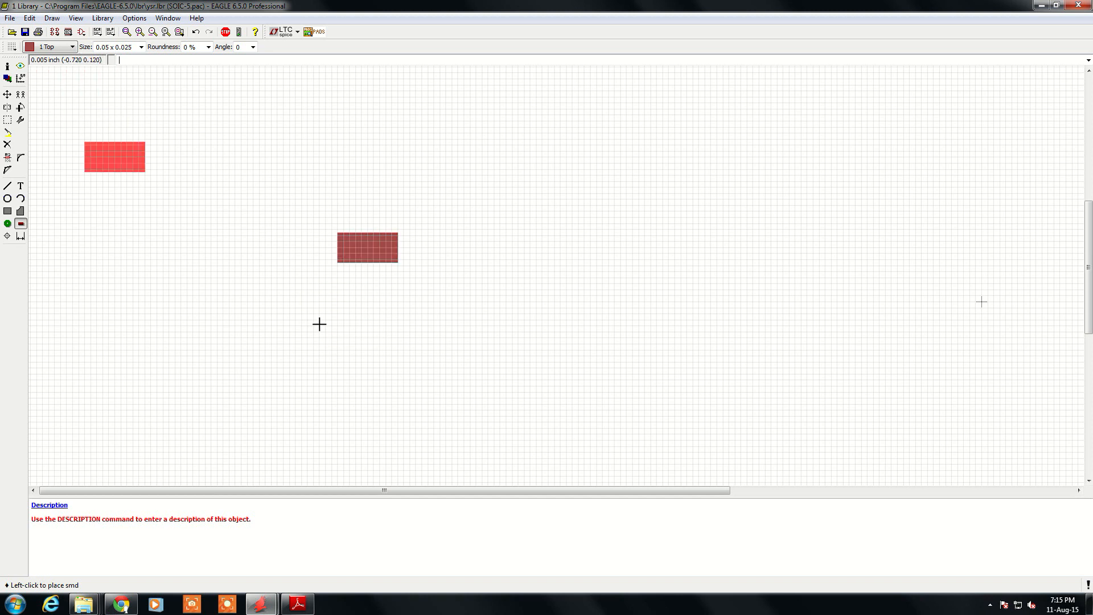
click(369, 335)
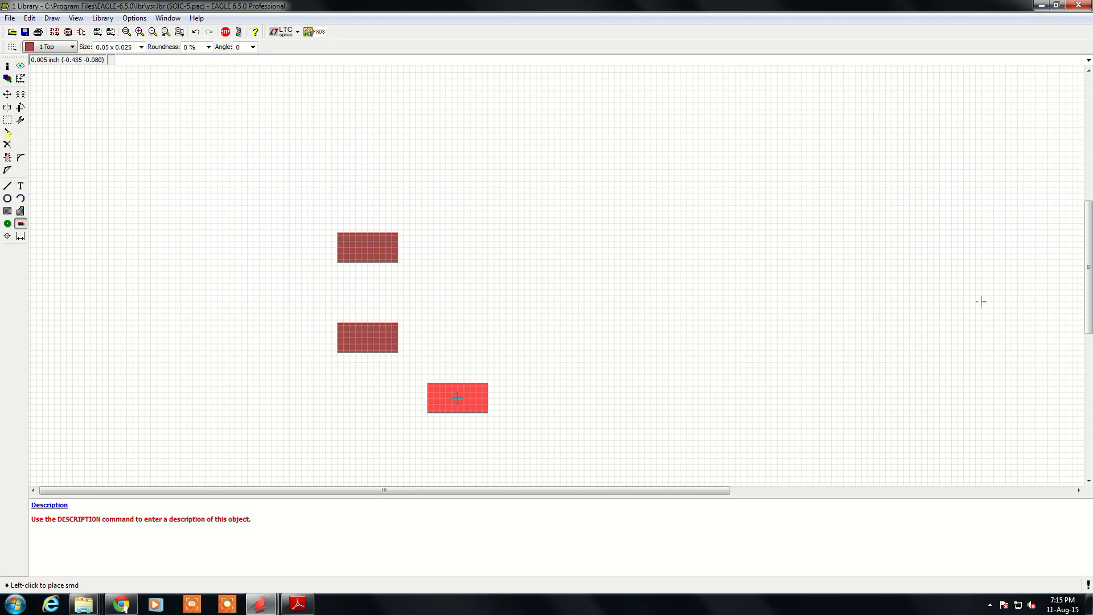
right_click(488, 398)
click(486, 387)
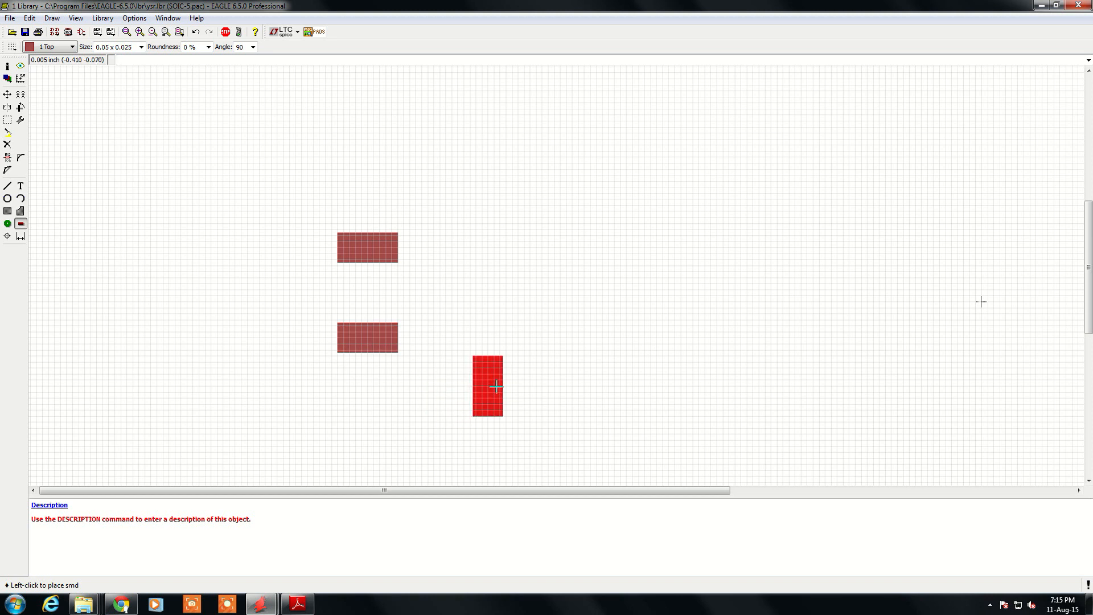
right_click(587, 358)
click(614, 337)
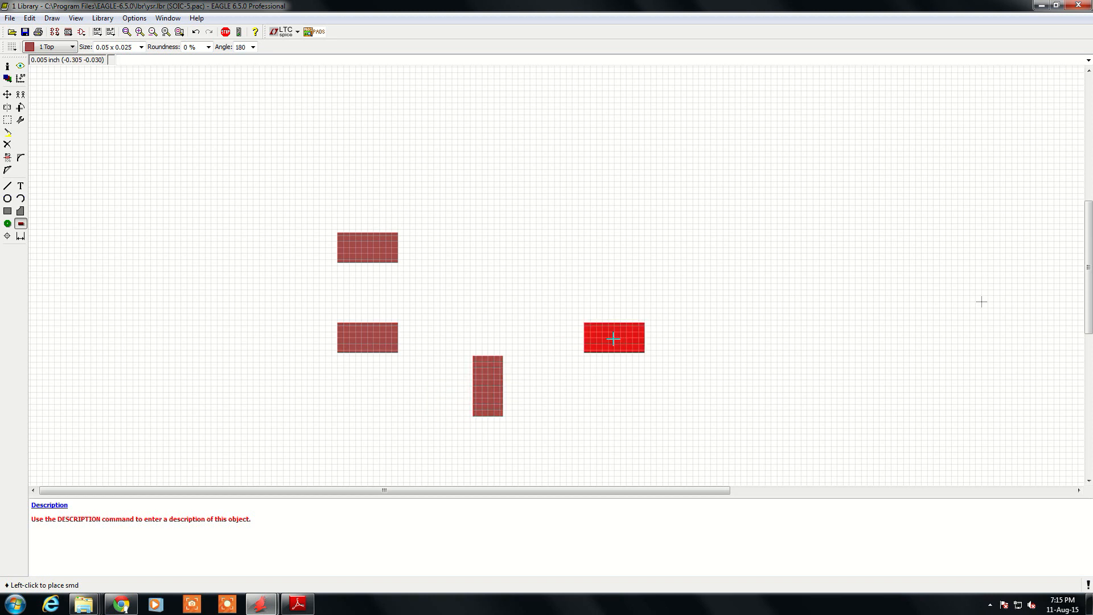
click(608, 241)
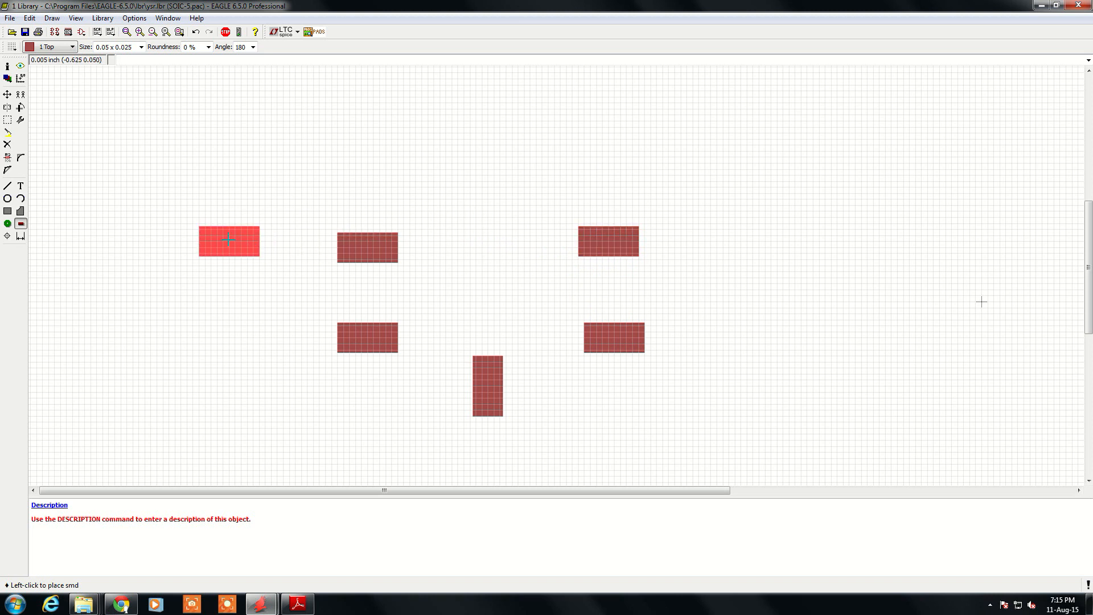
right_click(229, 240)
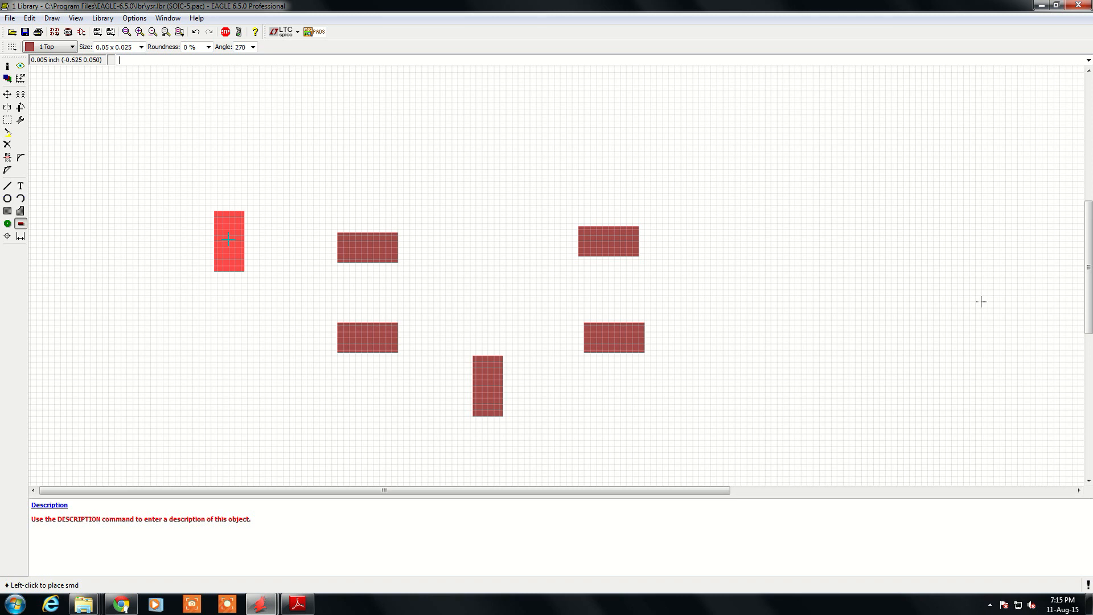
Draw the package outline's upper edge with 0.005 wire on layer 25 tNames, with a notch between the upper pads and an angled right corner.
click(8, 186)
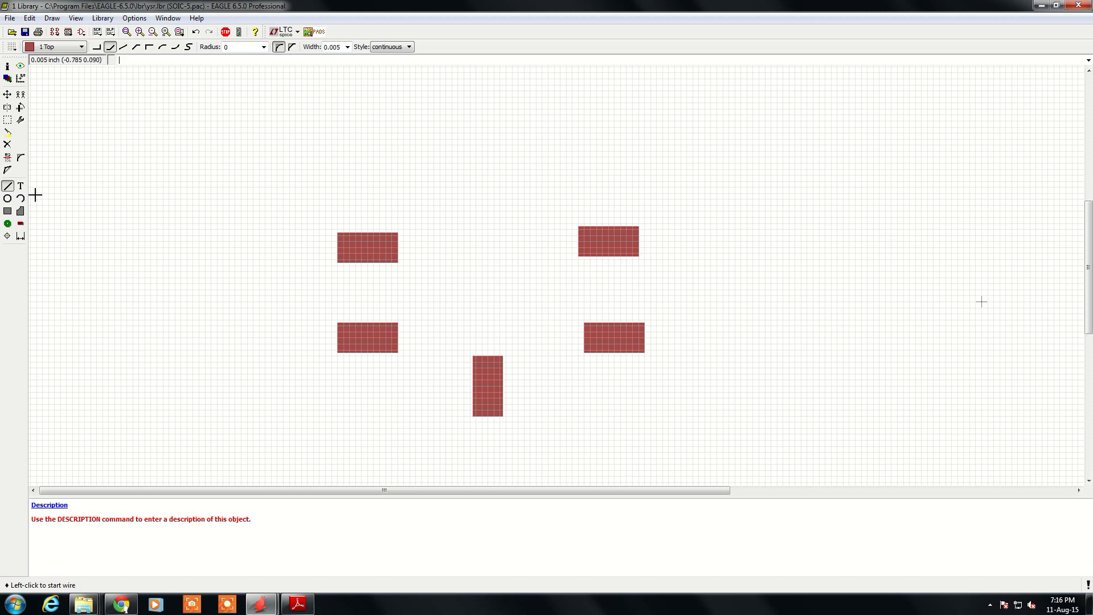
click(308, 219)
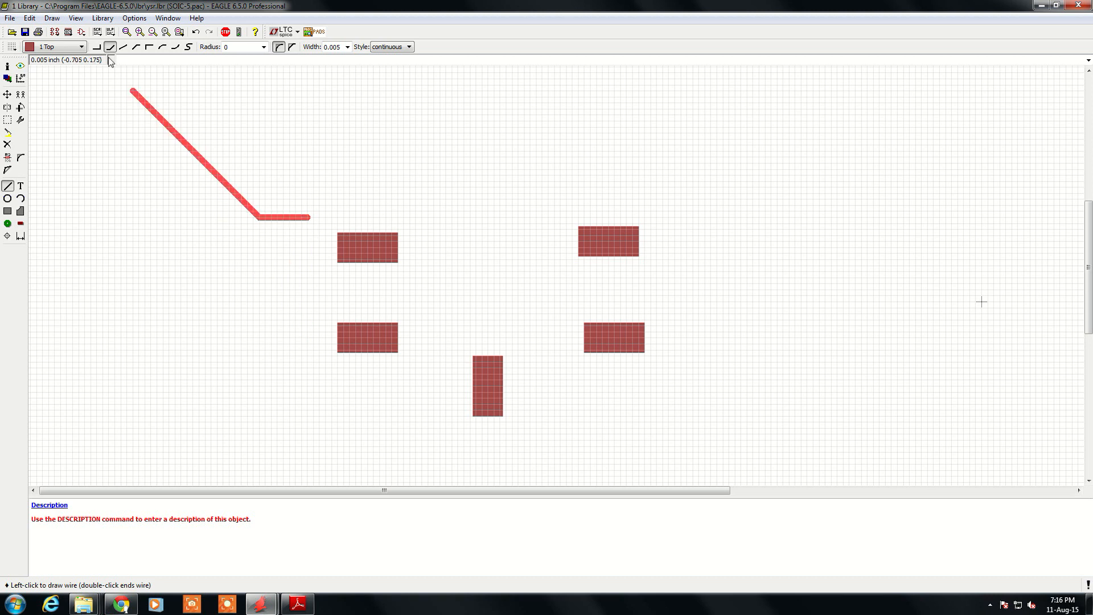
key(Escape)
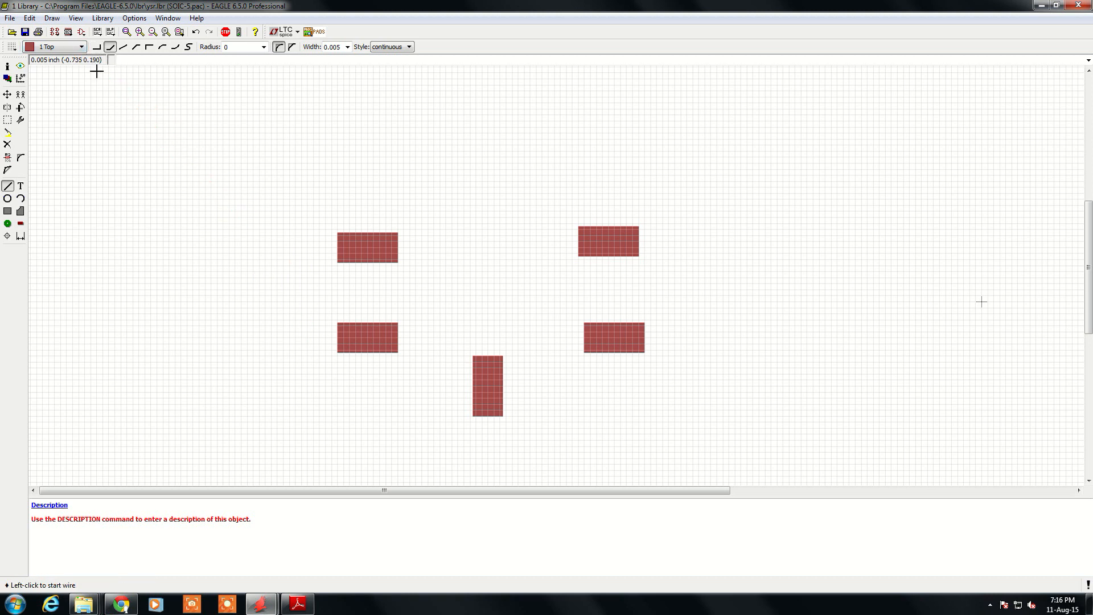
click(81, 47)
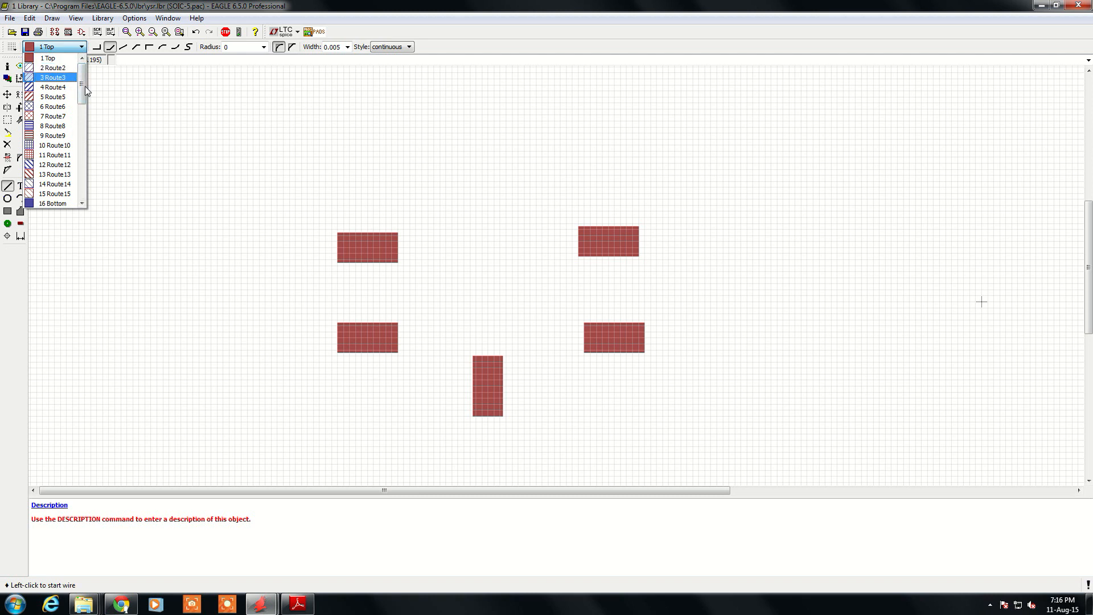
drag(82, 85, 82, 114)
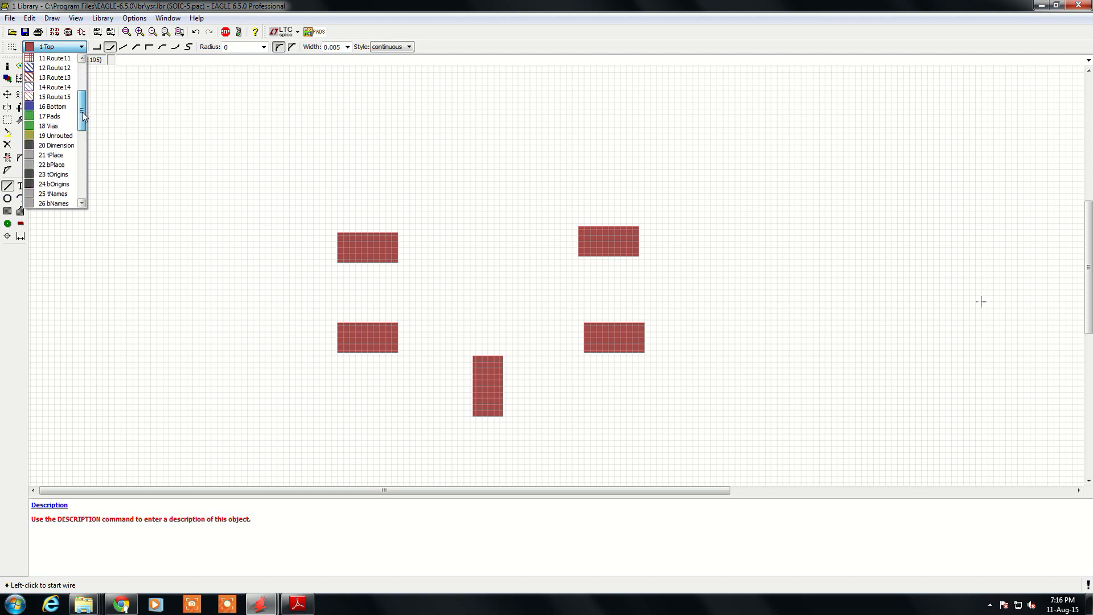
click(57, 194)
click(300, 211)
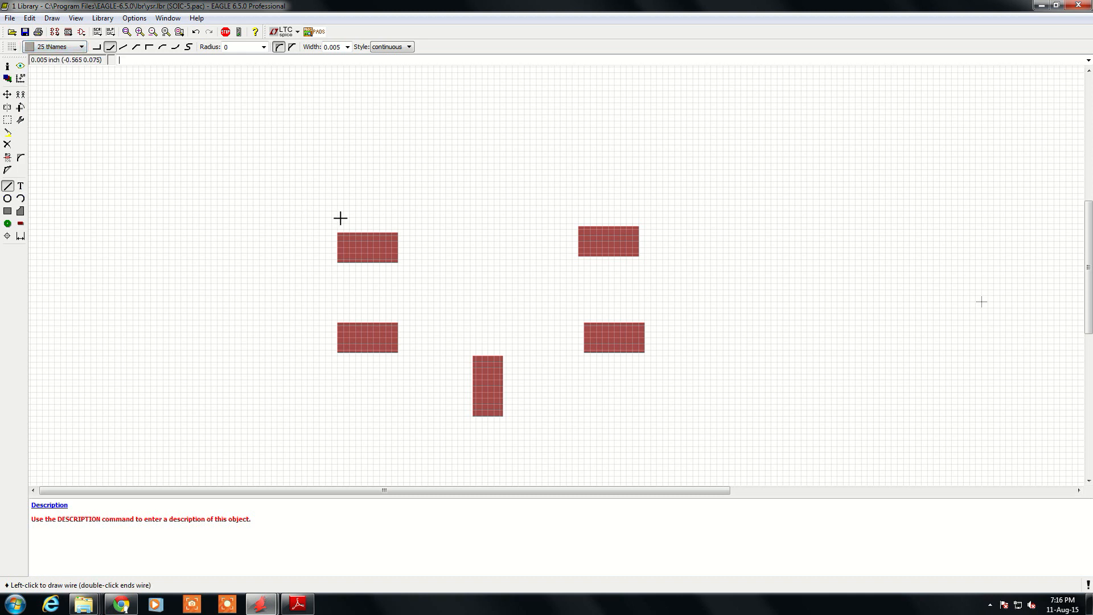
click(446, 223)
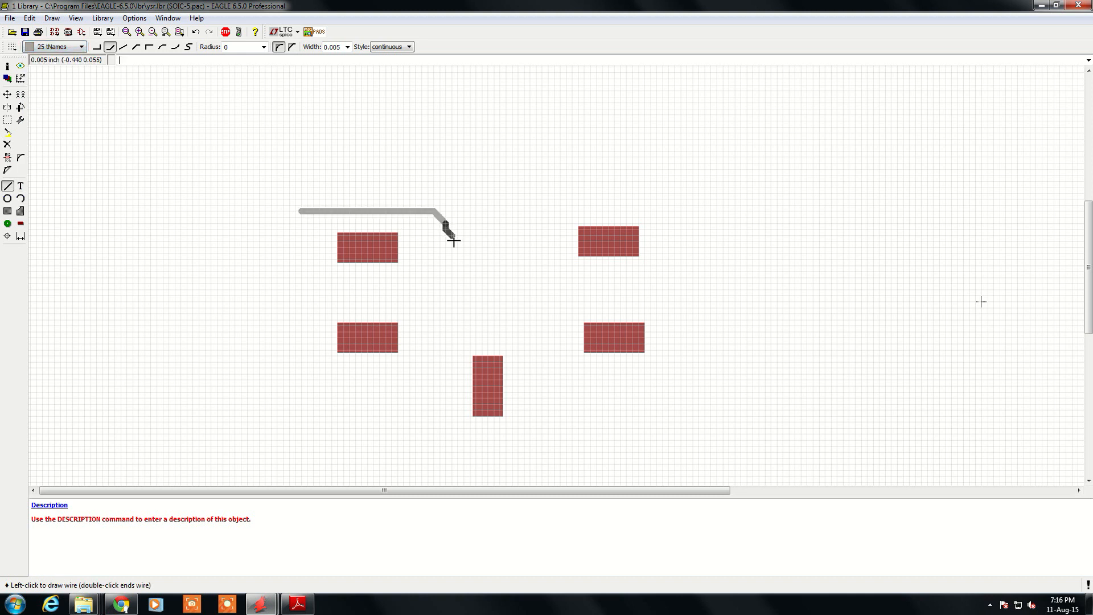
click(457, 241)
click(493, 241)
click(513, 226)
click(513, 203)
double_click(675, 218)
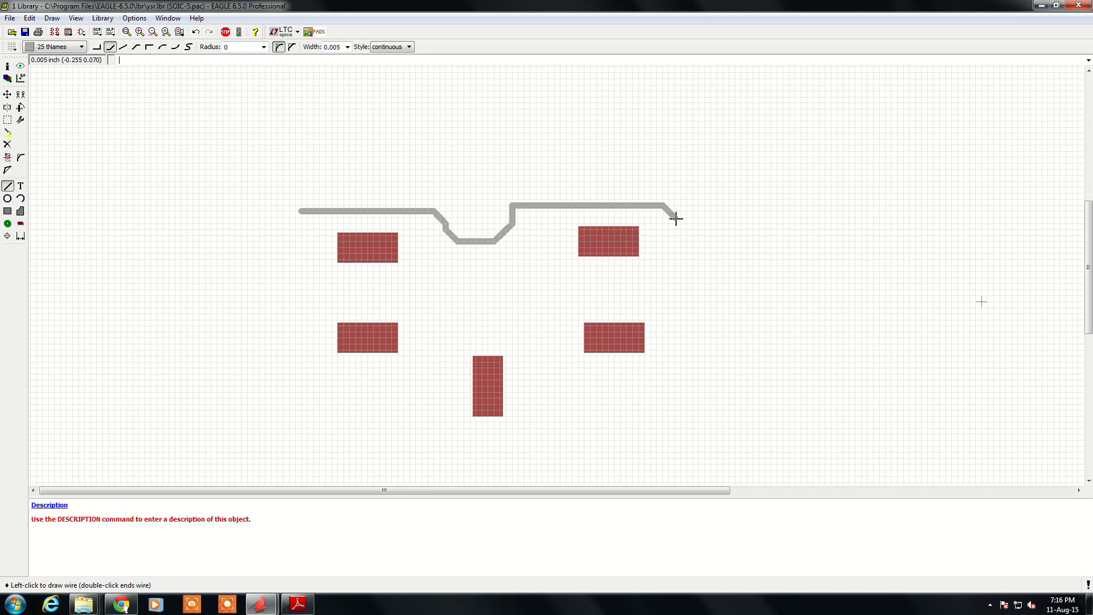
Continue the outline down the right side, along below the pads and up the left side, closing it at its starting point.
click(662, 450)
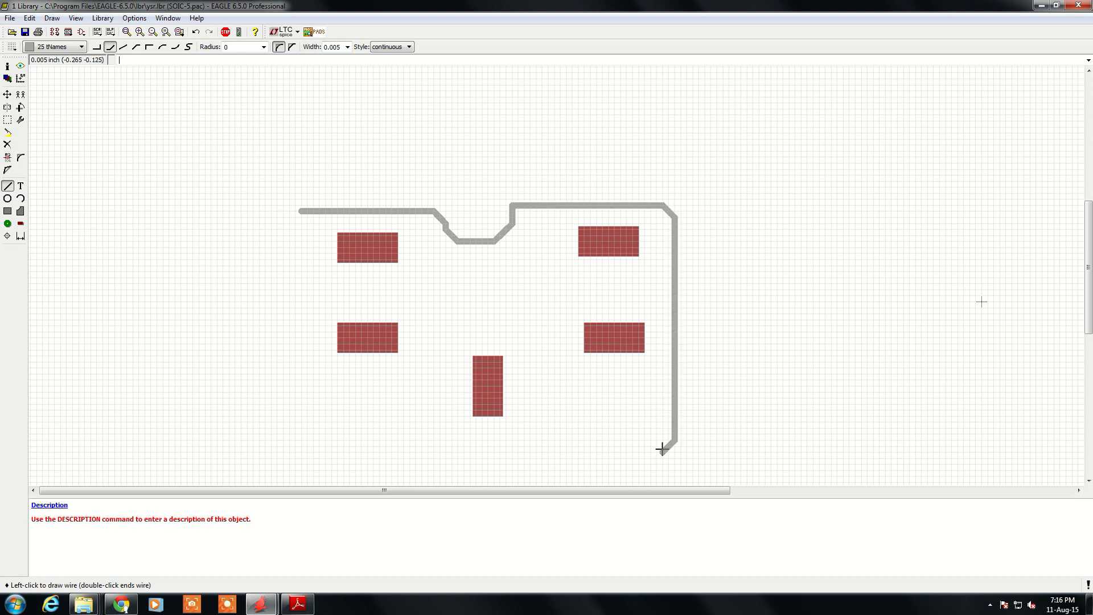
click(292, 440)
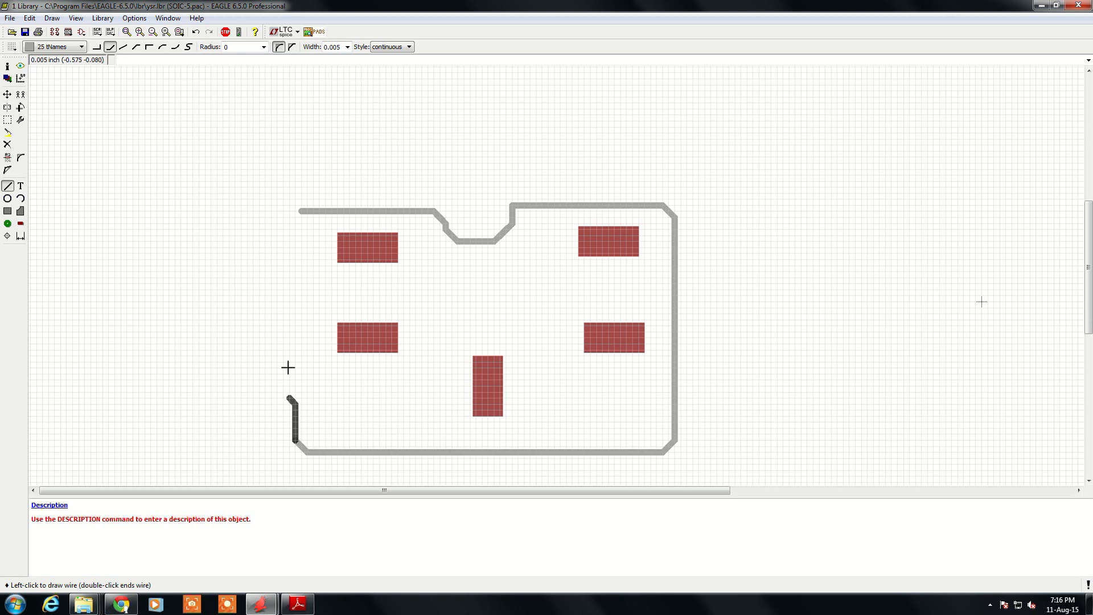
double_click(302, 211)
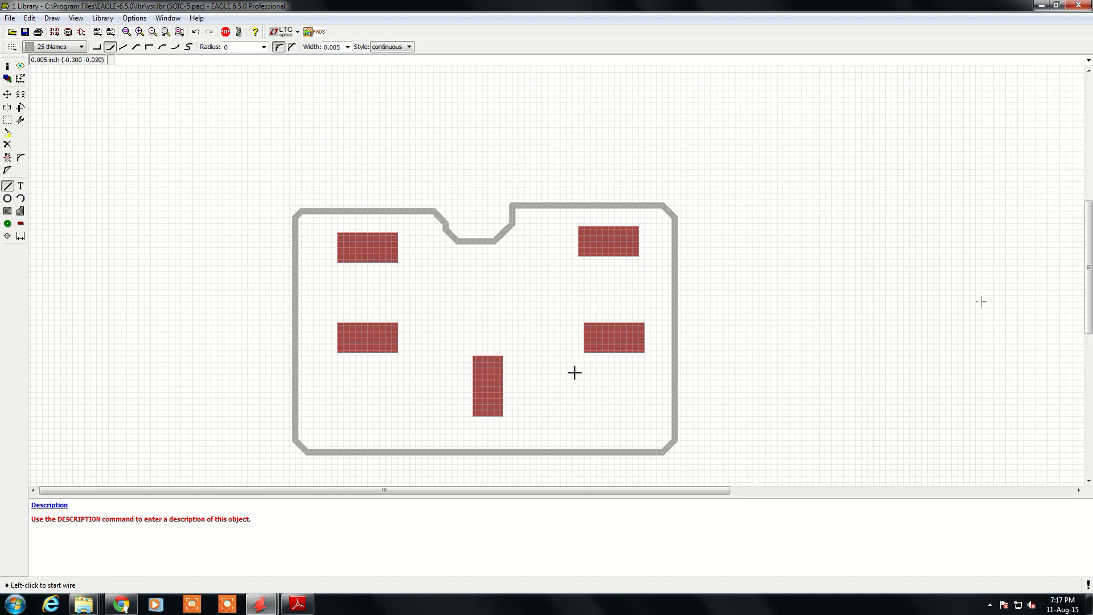
Check the R-PDSO-G16 drawing in max232.pdf, and move the package's right-hand pads inward into one column level with the left-hand pads.
click(298, 604)
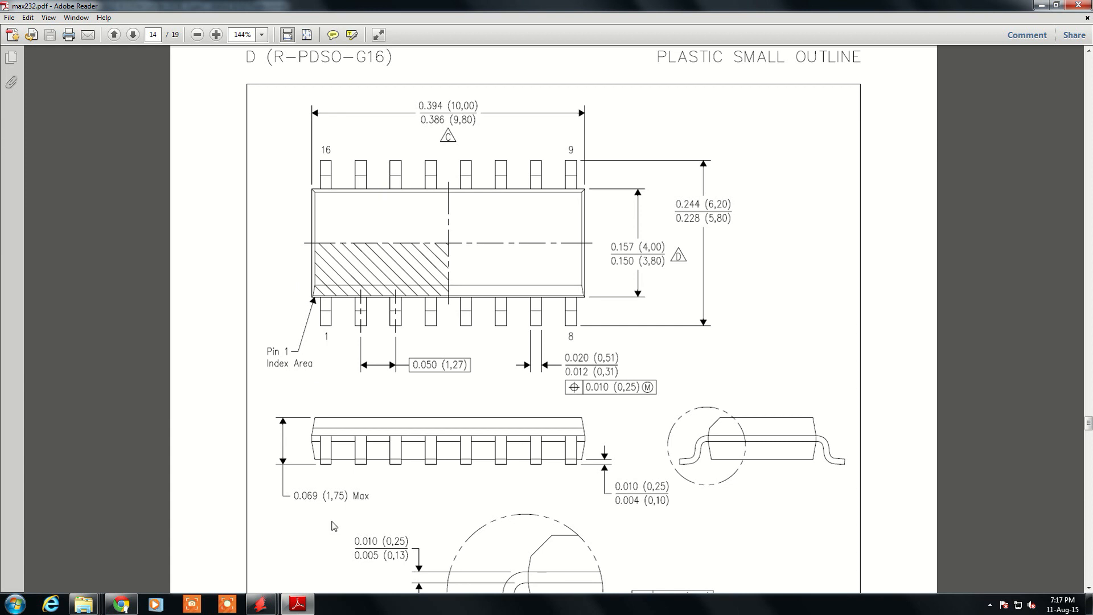
click(261, 604)
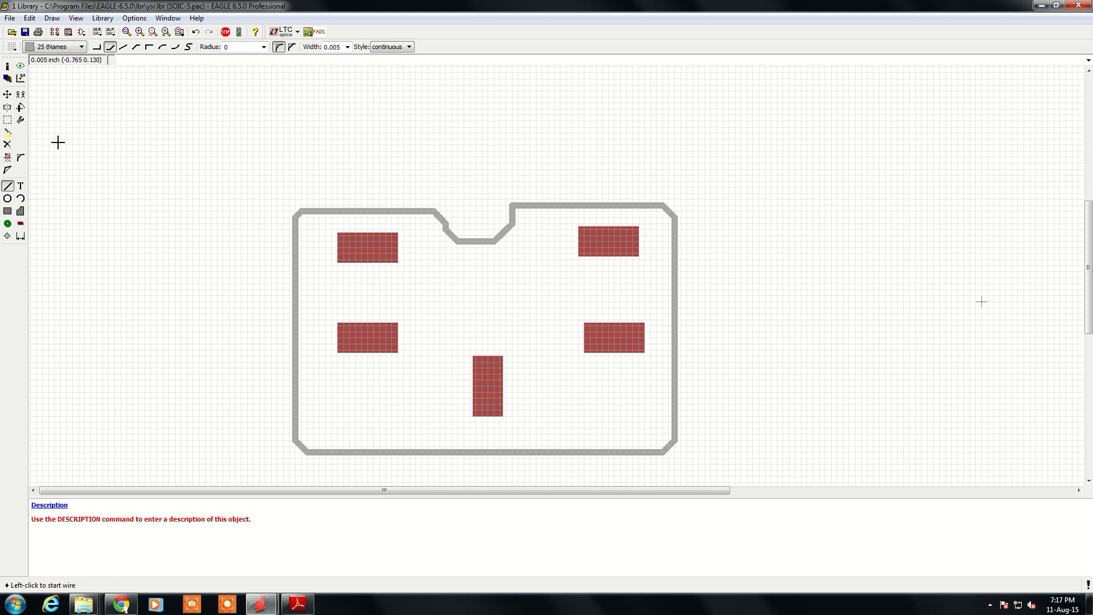
click(8, 94)
click(488, 377)
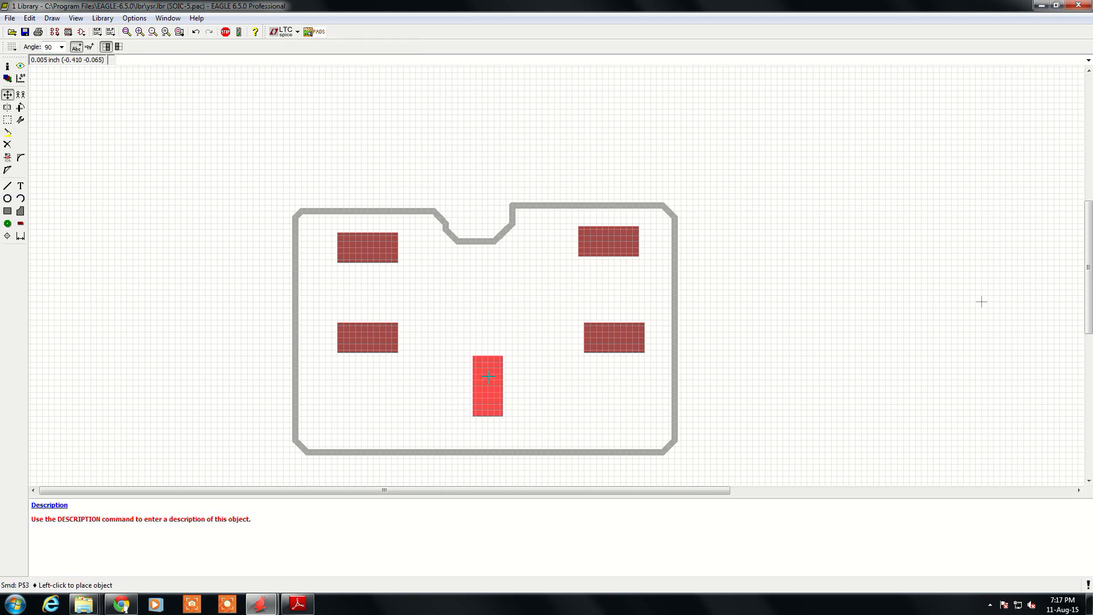
click(483, 376)
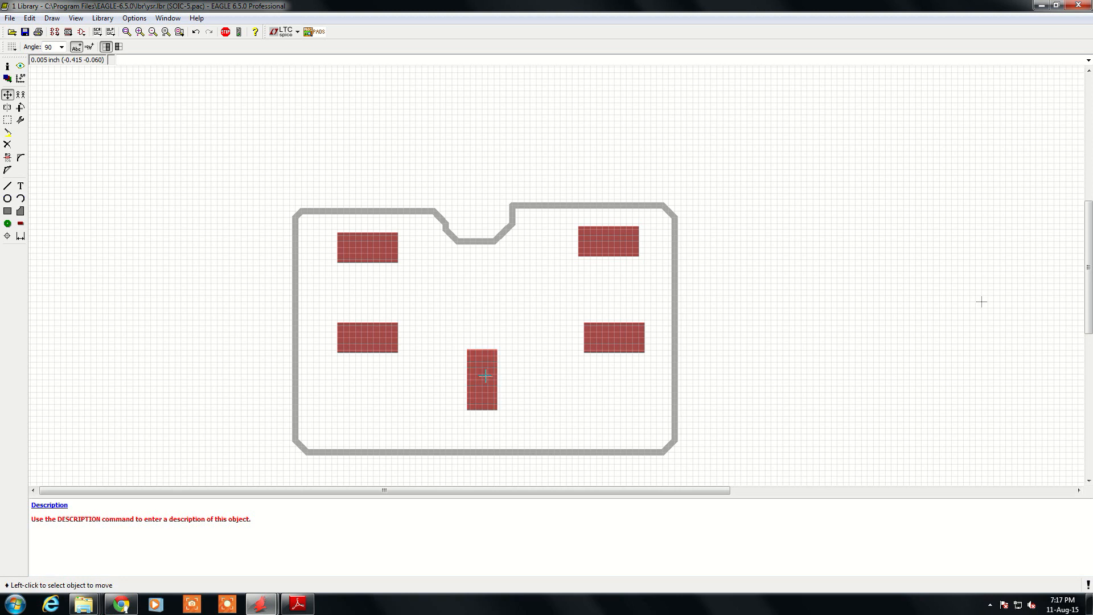
click(587, 335)
click(569, 335)
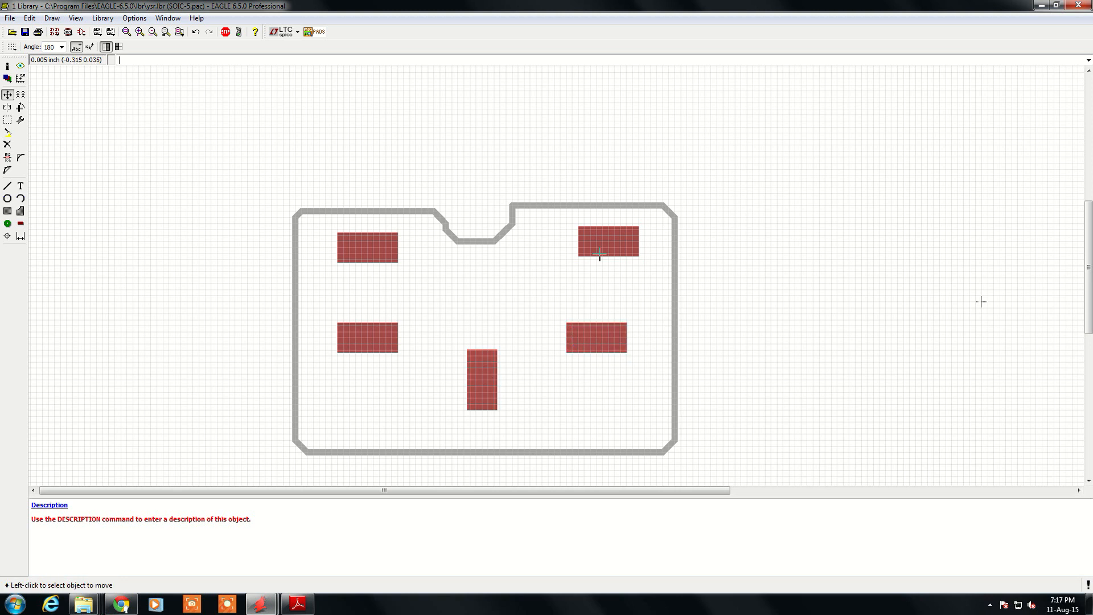
click(598, 254)
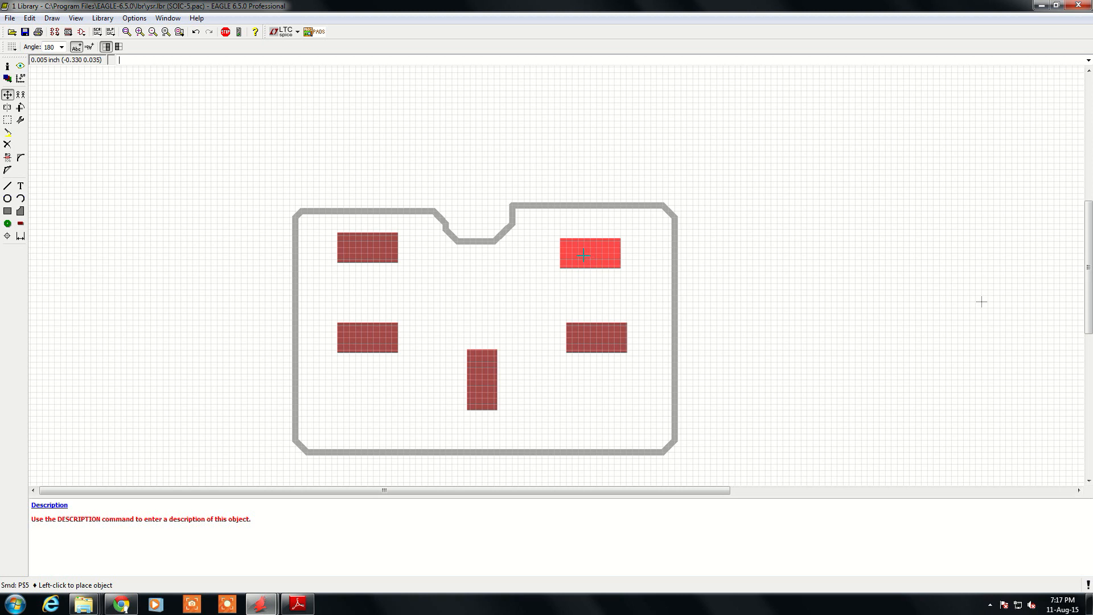
click(583, 254)
click(588, 326)
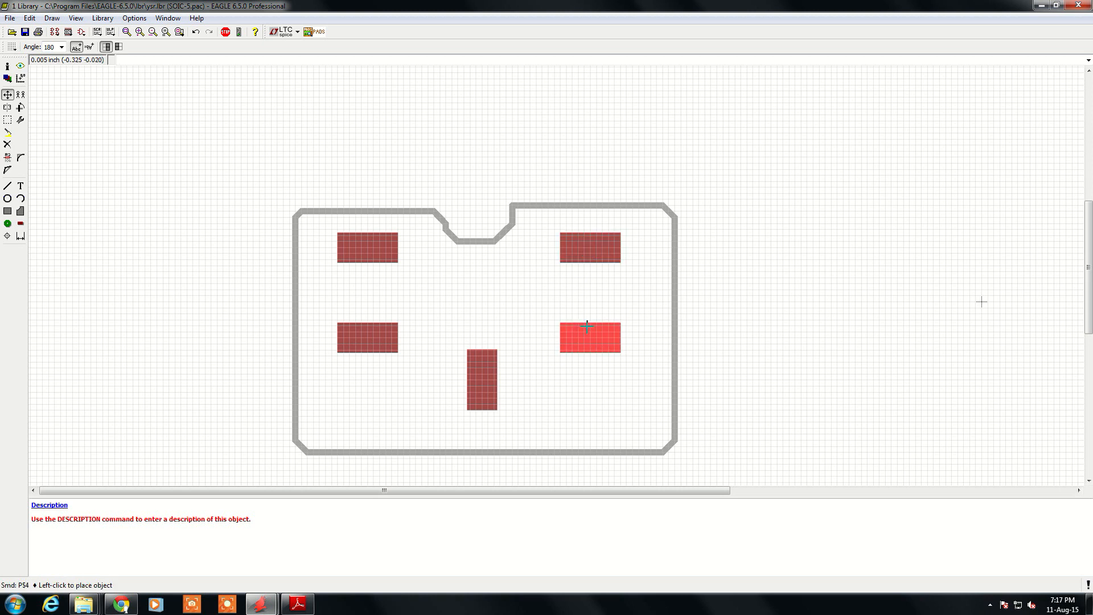
click(587, 326)
Move the lower centre pad down about 0.01 inch and both left-hand pads inward about 0.01 inch, keeping them in one column.
click(492, 364)
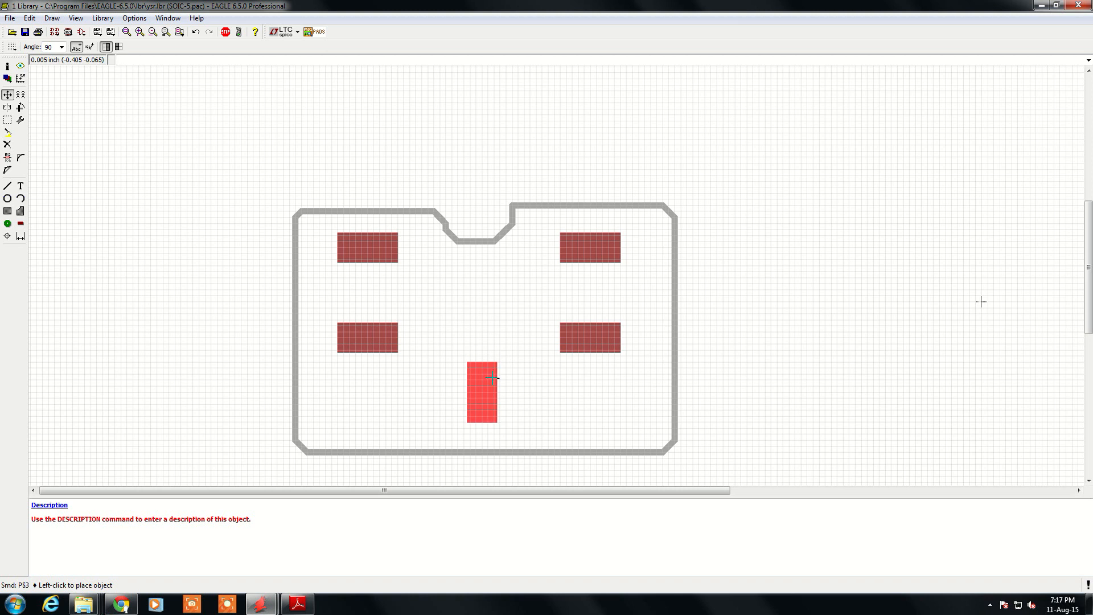
click(492, 377)
click(370, 338)
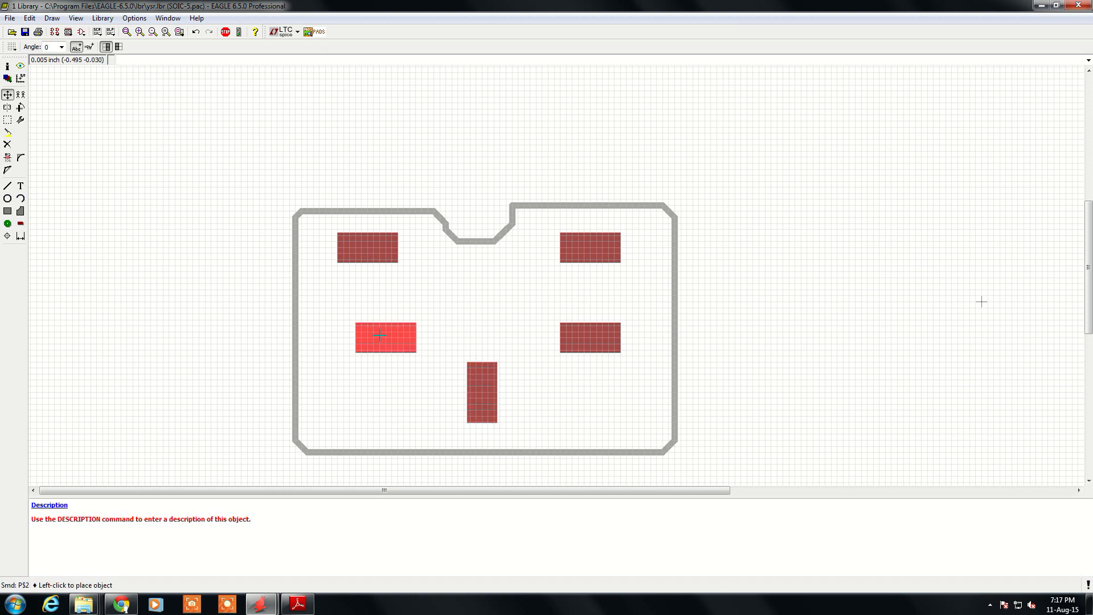
click(373, 336)
click(368, 248)
click(381, 248)
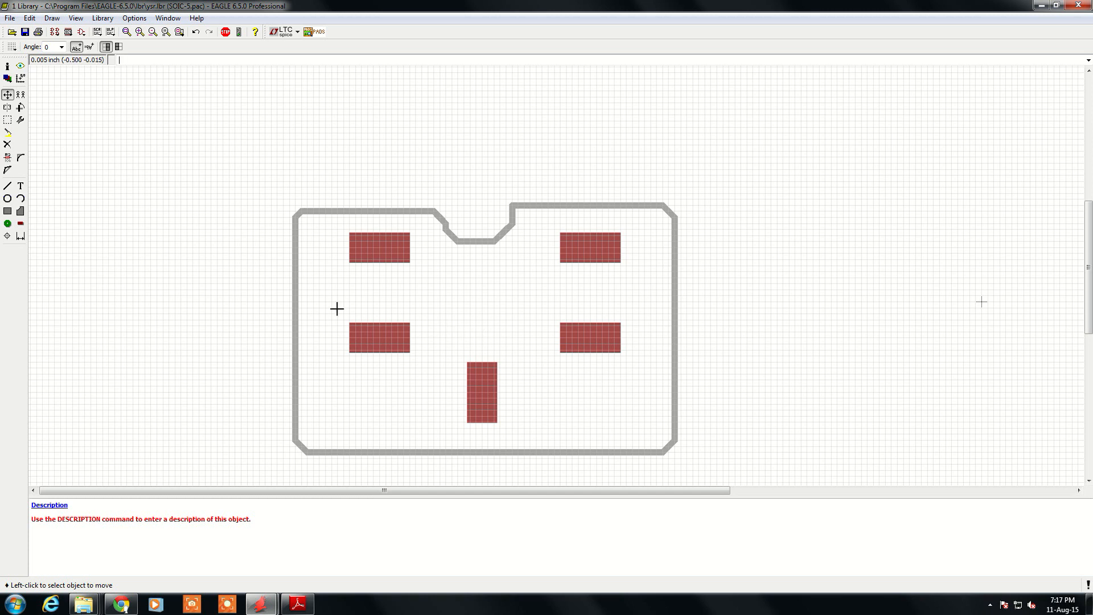
click(8, 160)
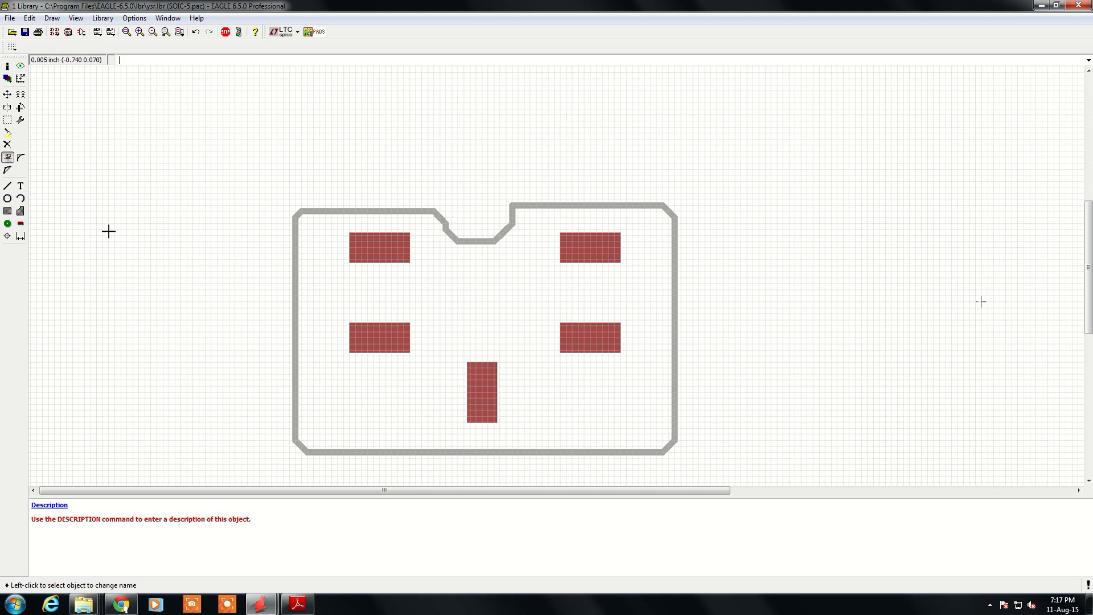
click(477, 355)
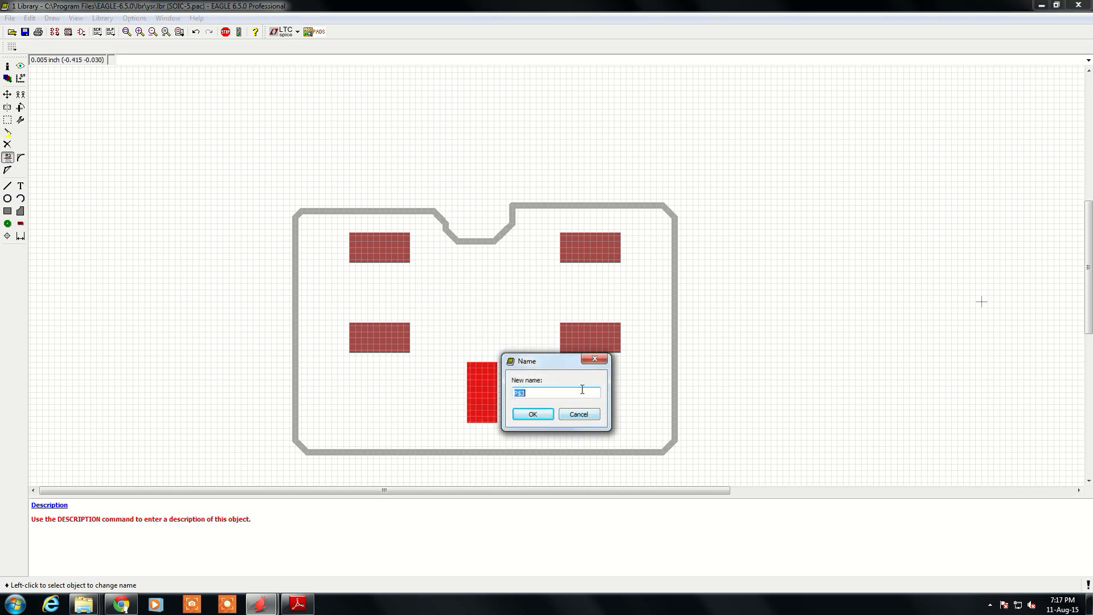
click(594, 358)
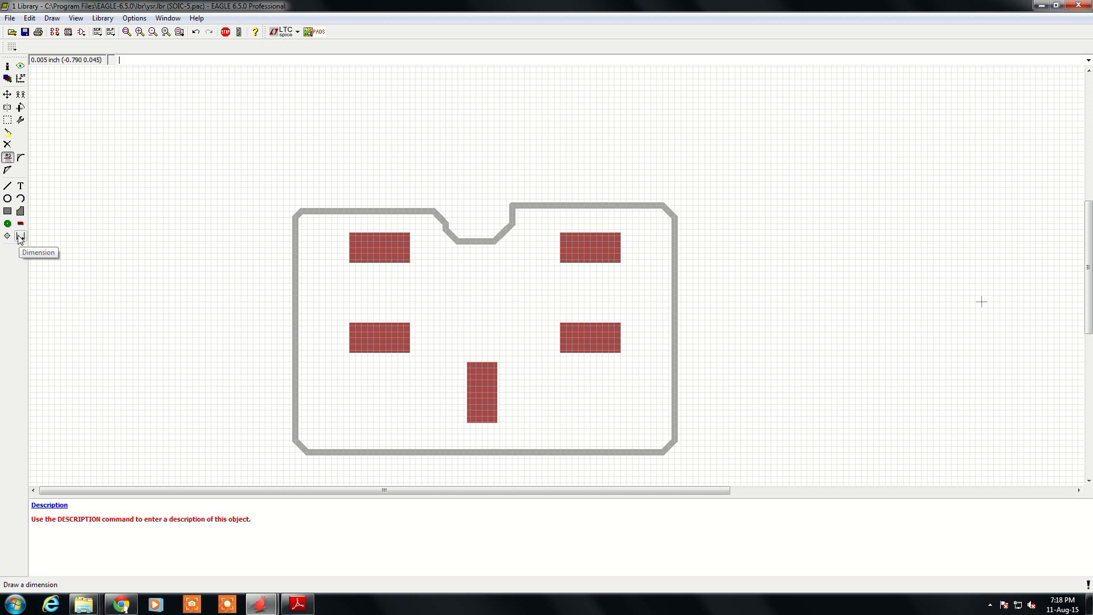
Delete the upper-left SMD pad and undo the deletion.
click(8, 144)
click(368, 250)
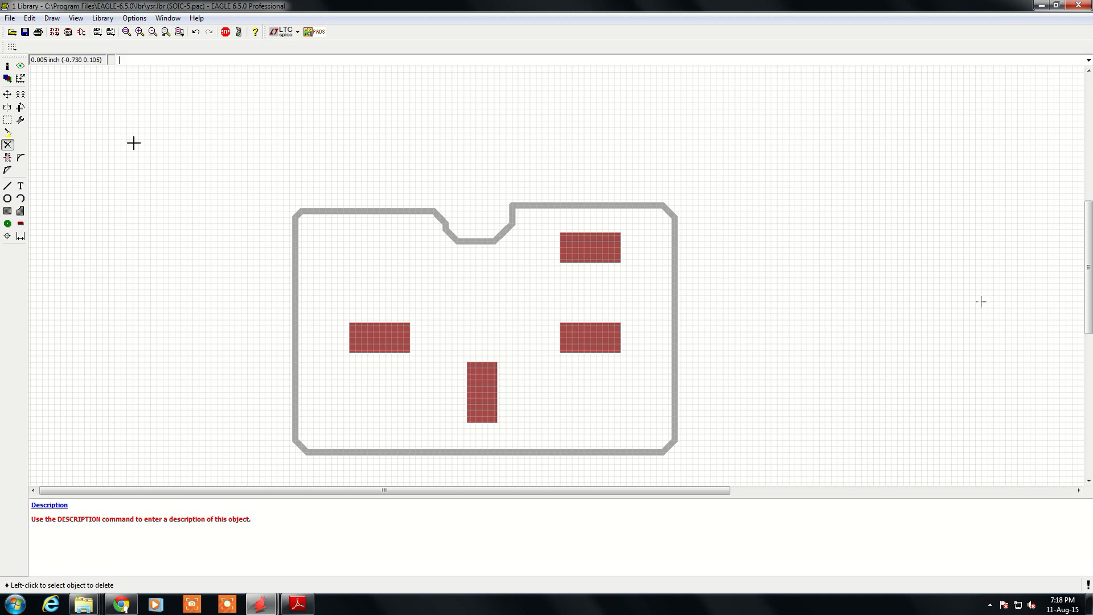
click(194, 32)
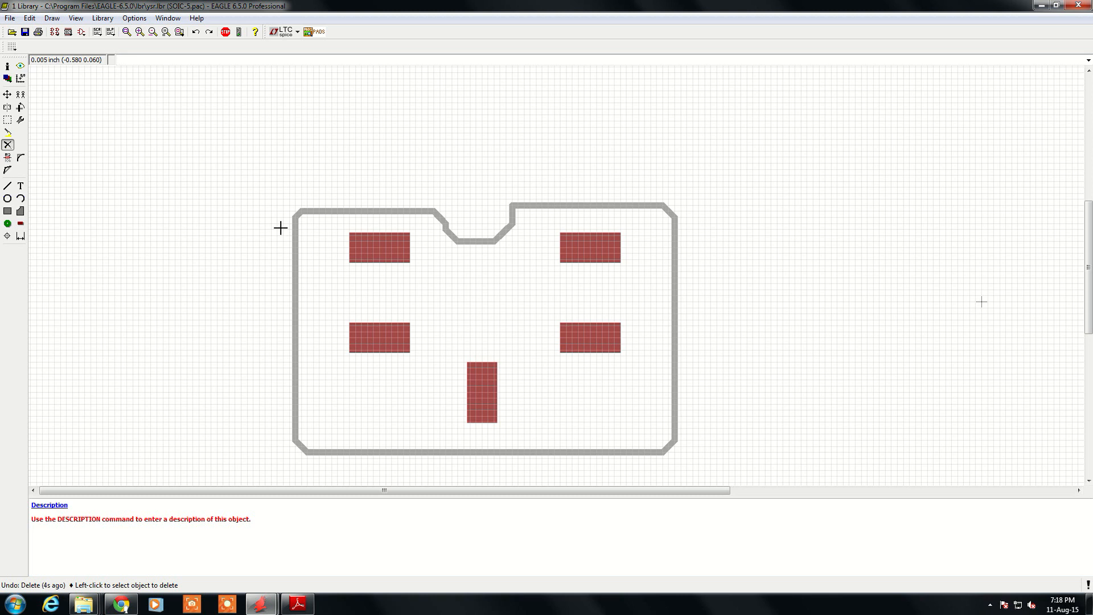
Set the SOIC-5 package's description to SOIC.
click(21, 187)
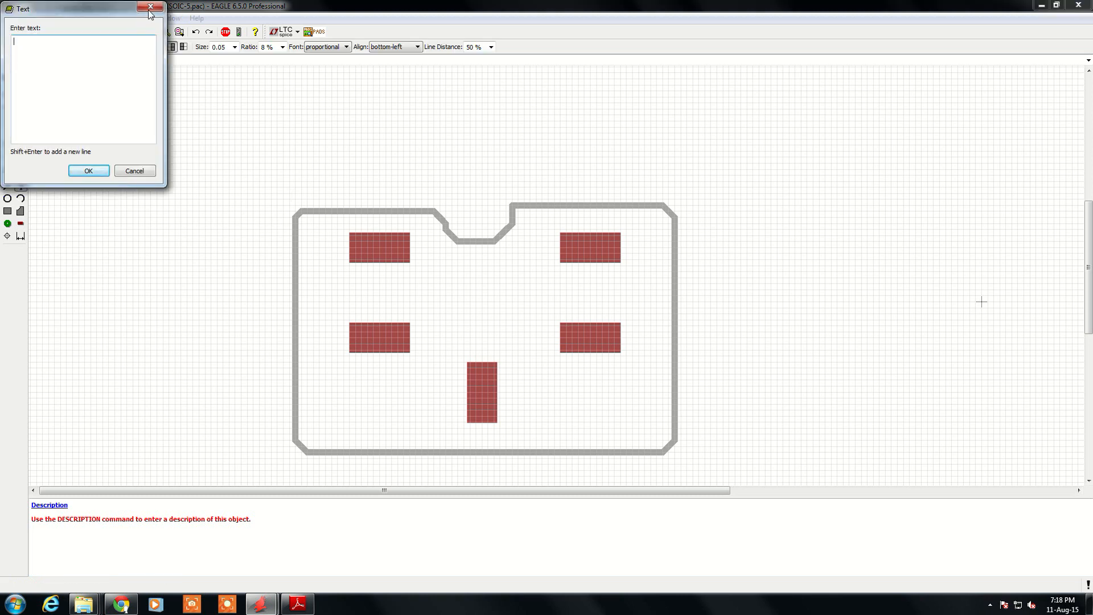
click(149, 8)
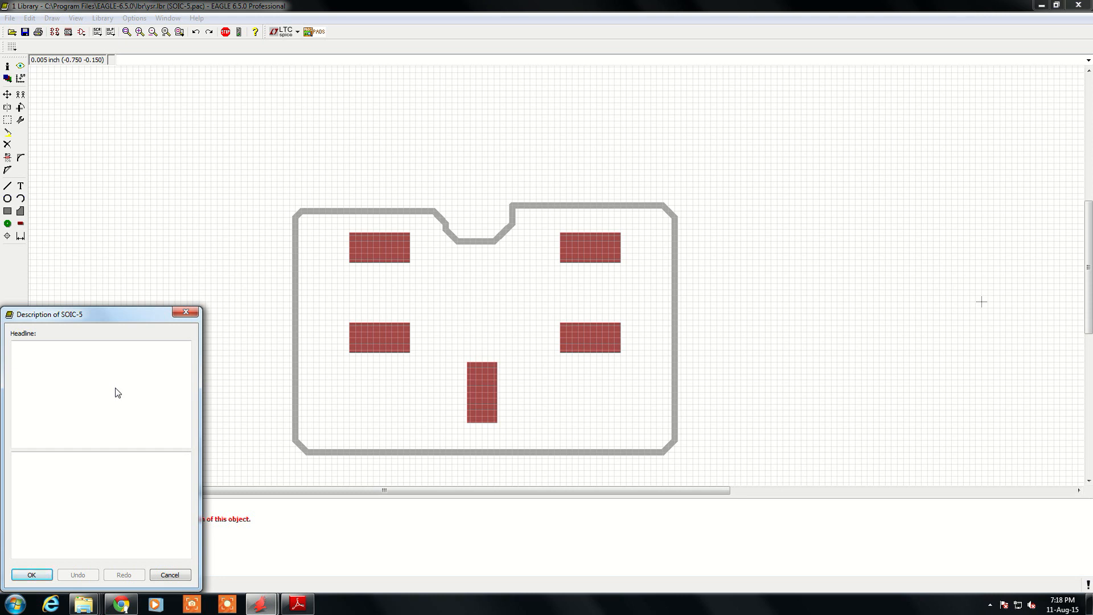
click(60, 512)
text(S)
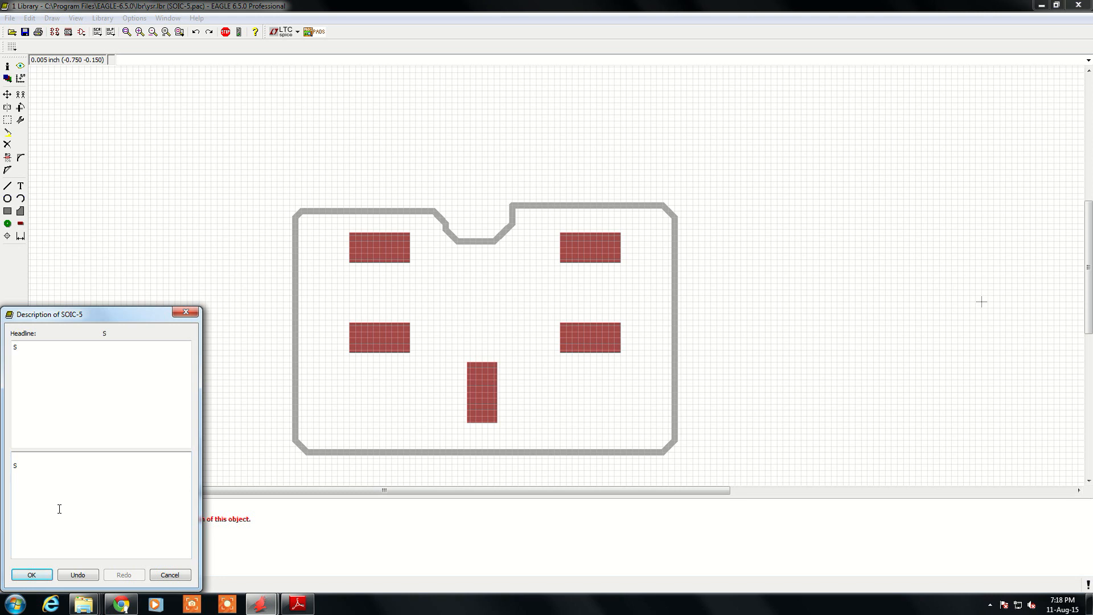
text(OIC)
click(37, 575)
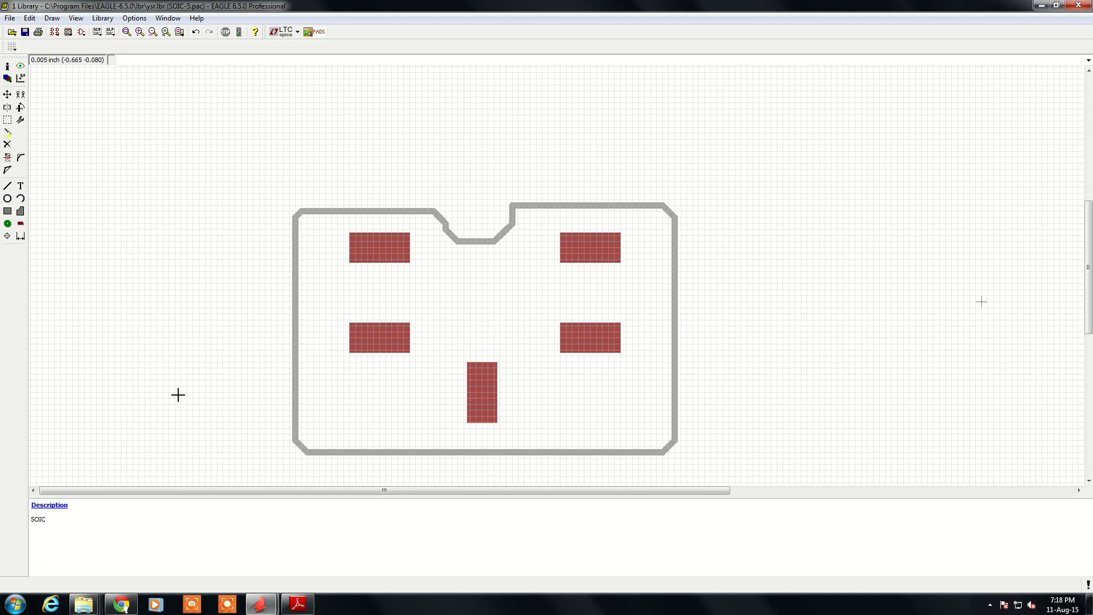
click(20, 120)
mouse_move(92, 190)
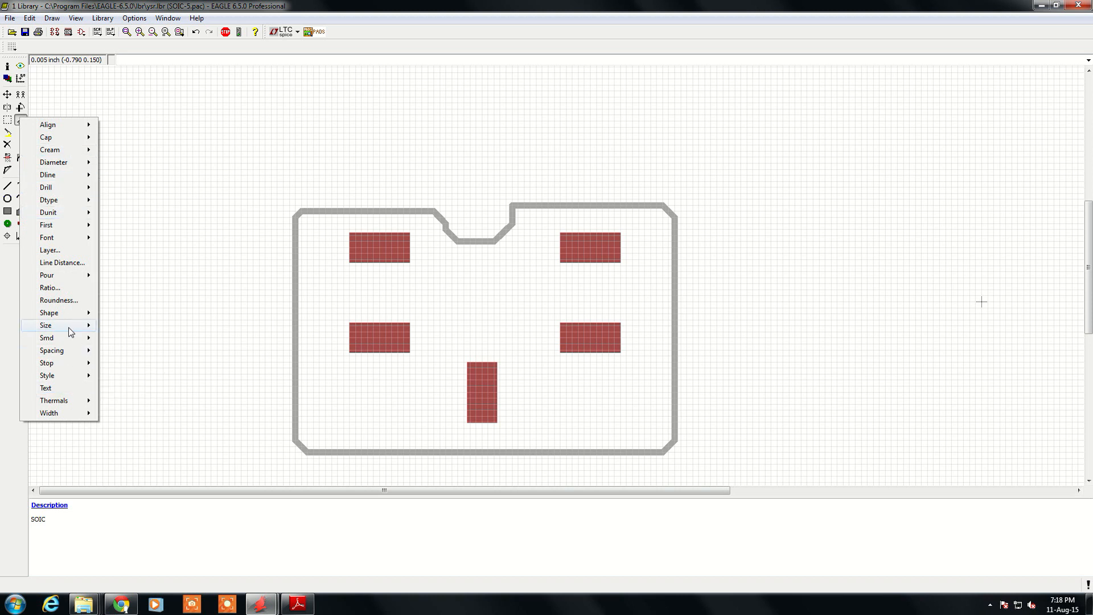
mouse_move(68, 414)
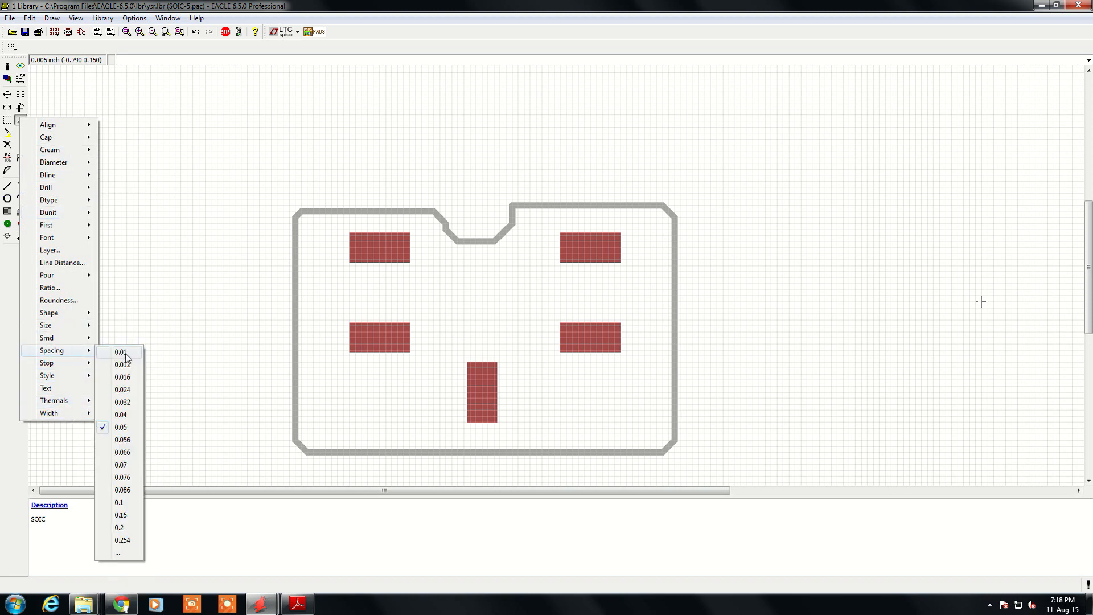
click(158, 275)
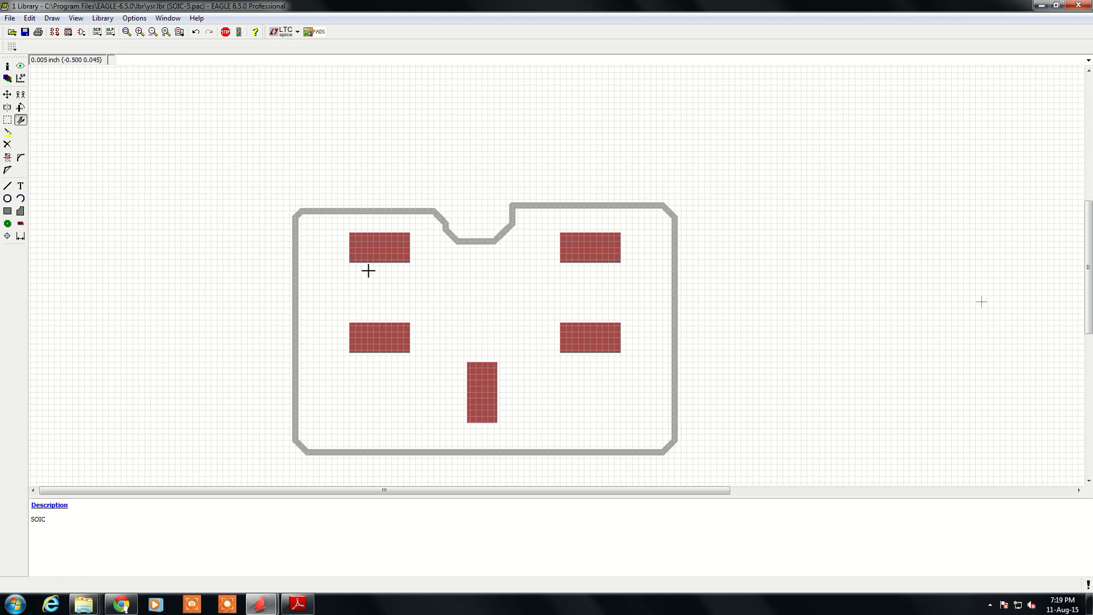
Place a long-shaped through-hole pad just outside the outline's left side and delete it again.
click(9, 225)
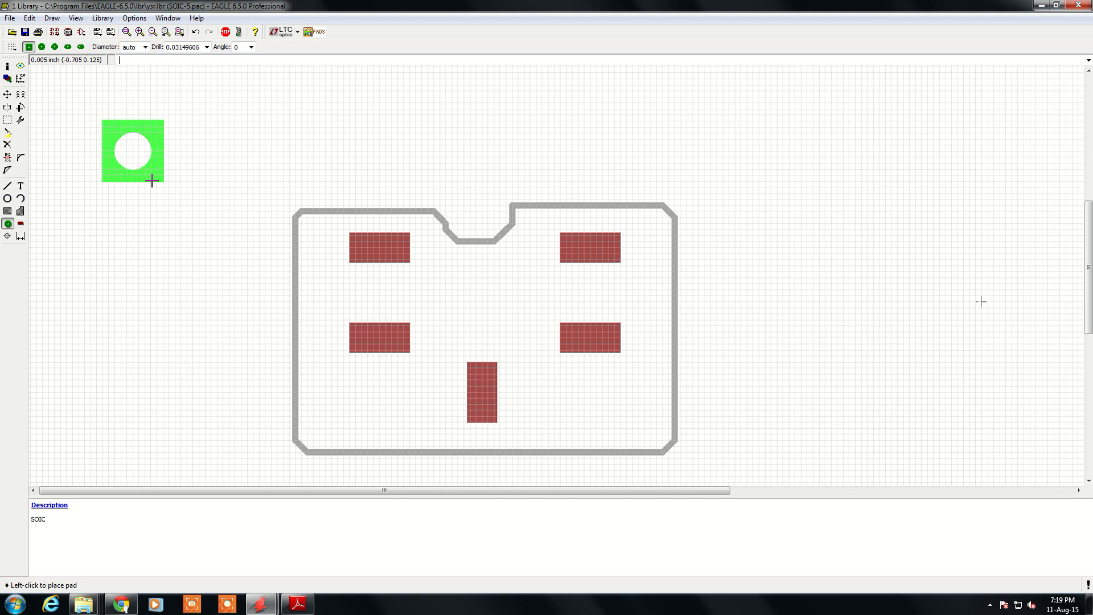
click(42, 48)
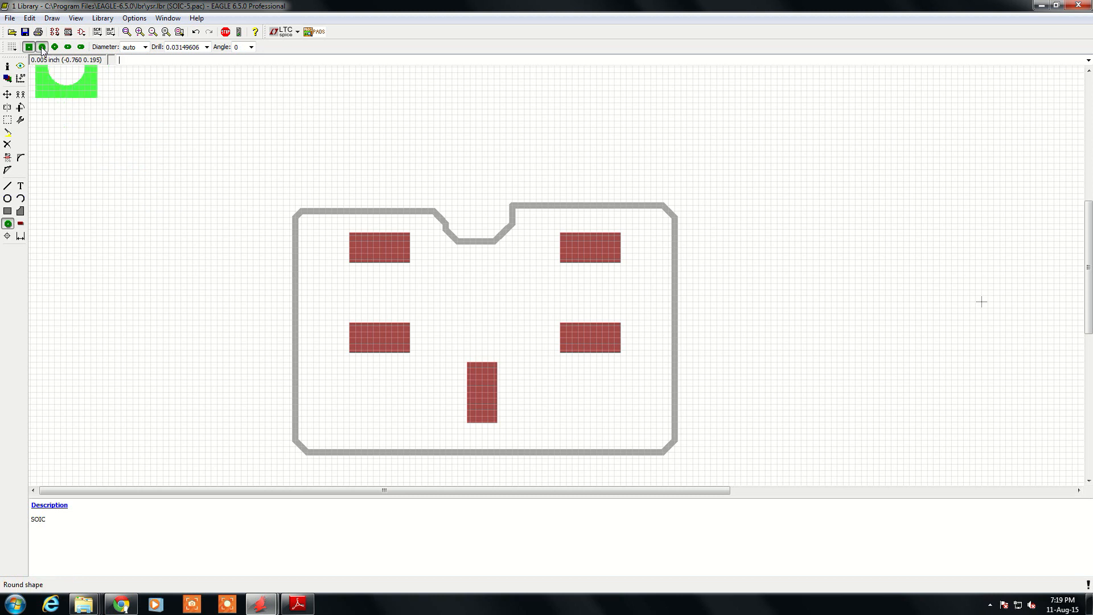
click(67, 48)
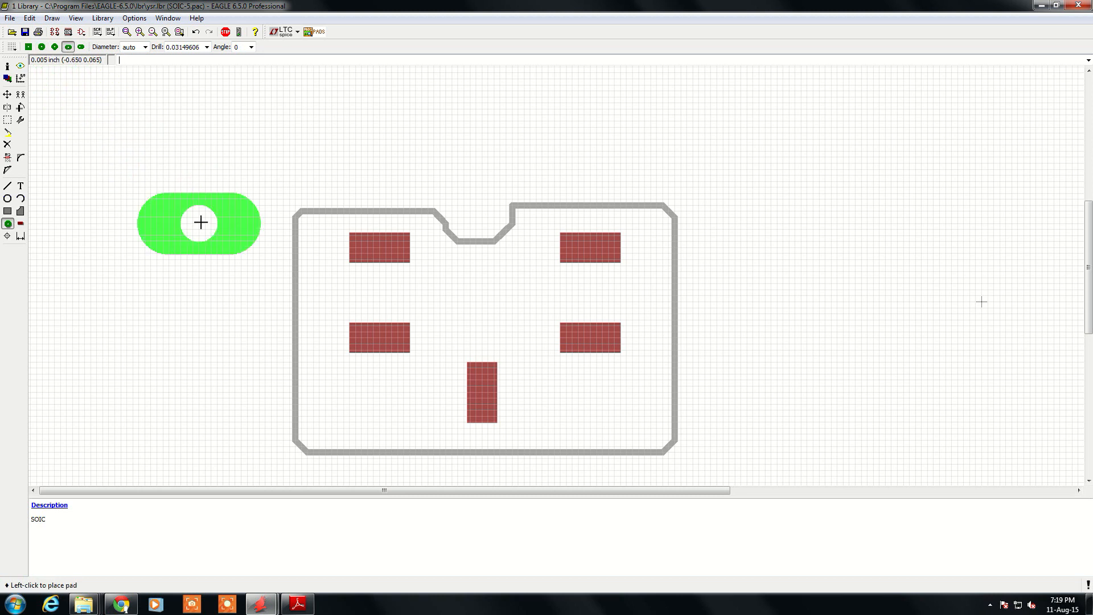
click(223, 235)
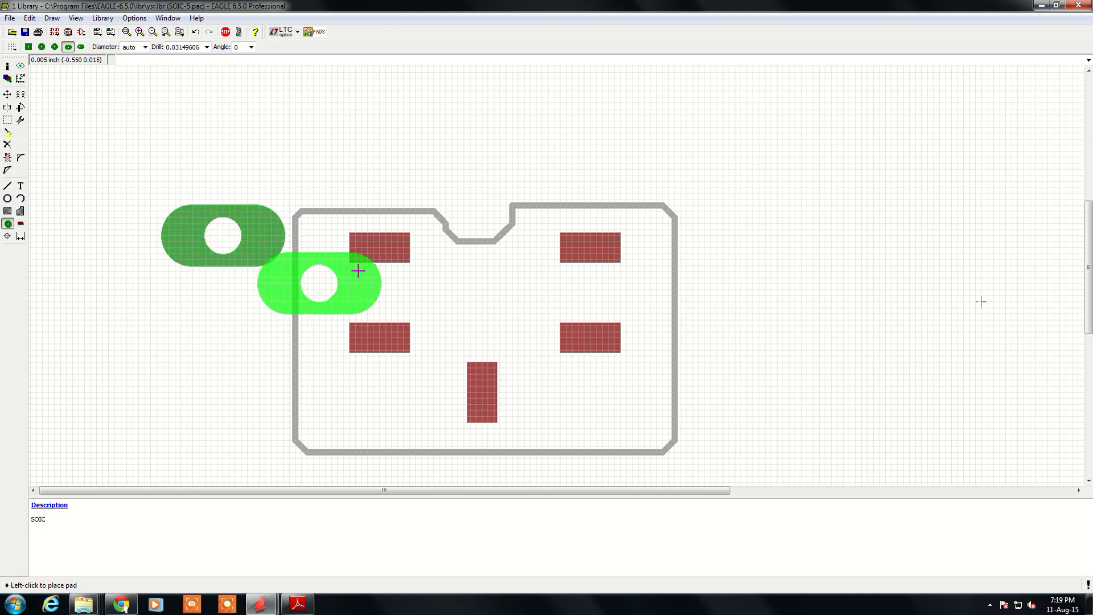
click(7, 185)
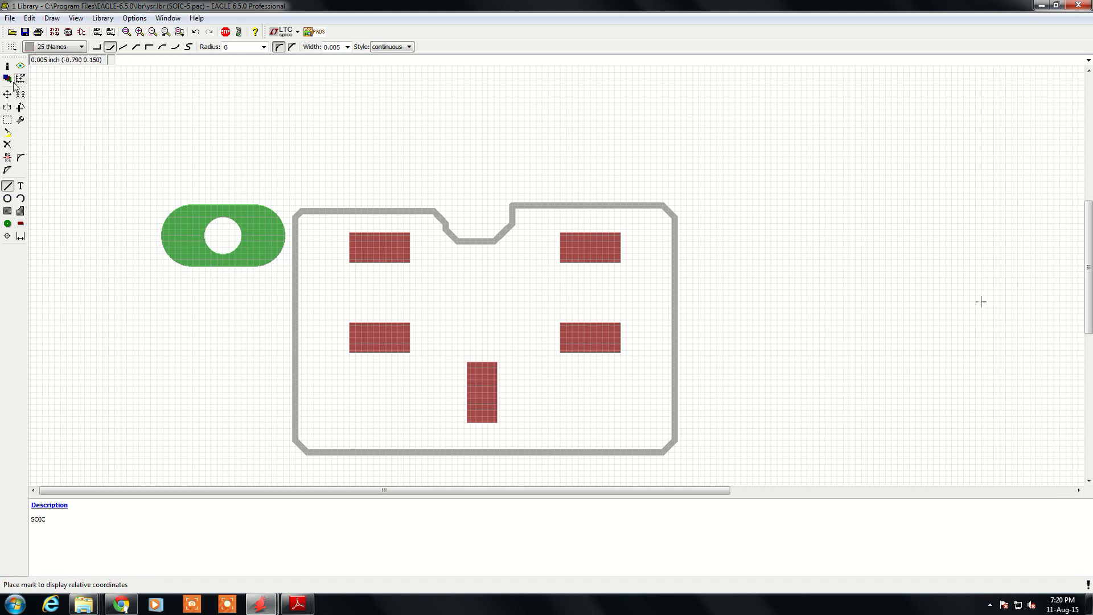
click(7, 144)
click(222, 231)
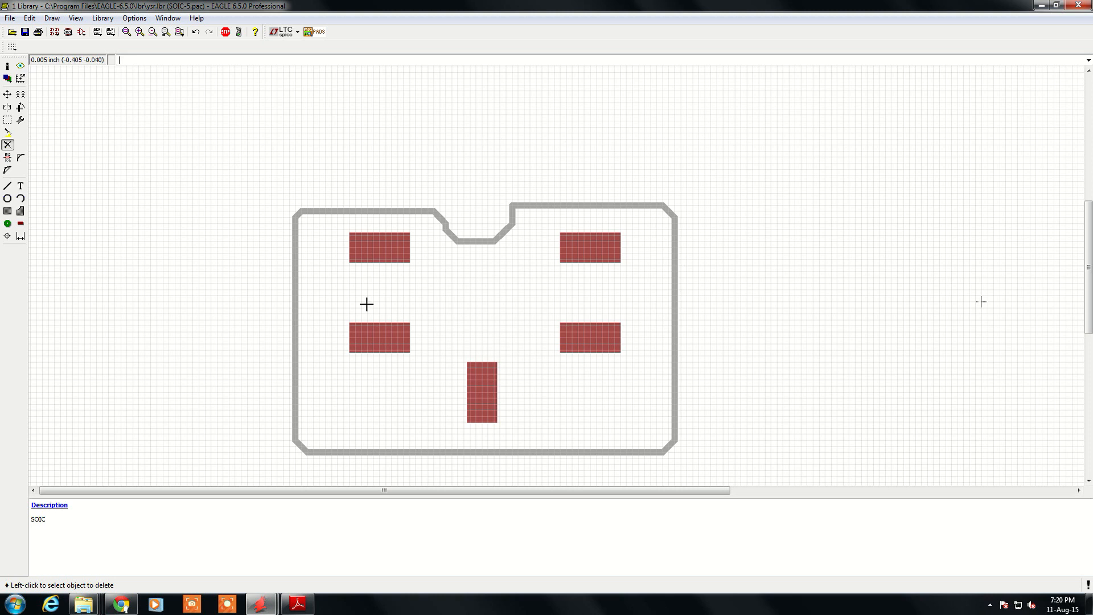
Save the library and create a new device named PLL_456 in it.
click(24, 33)
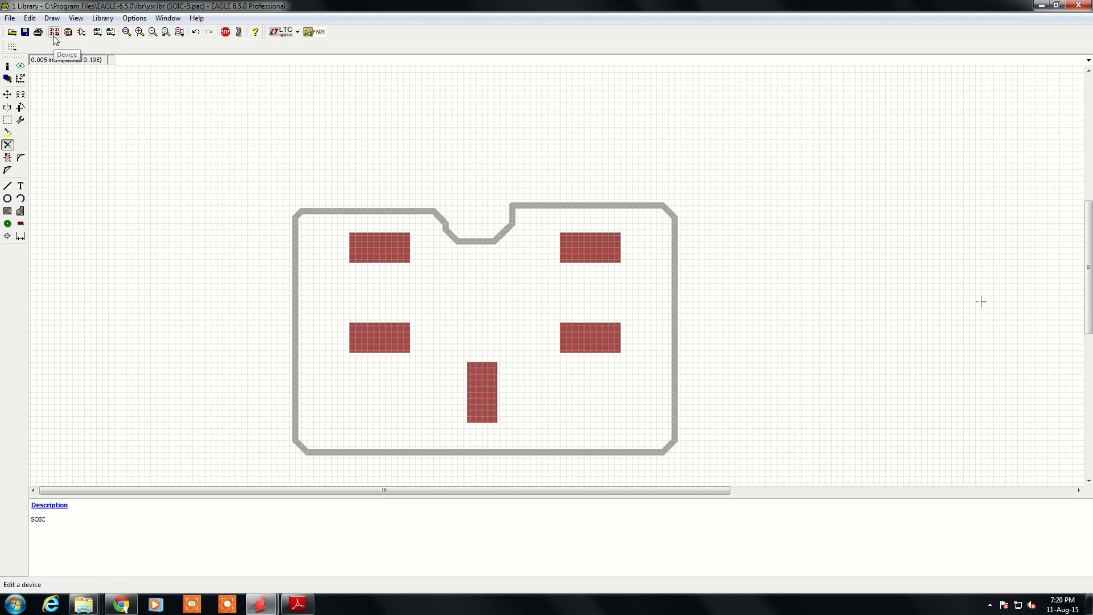
key(ctrl+s)
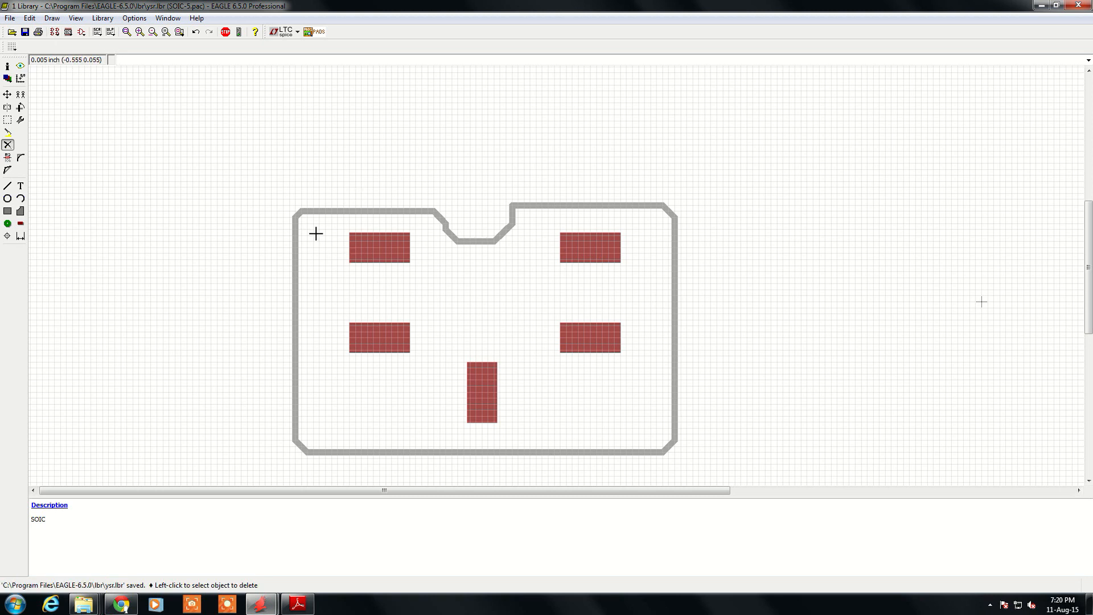
click(54, 32)
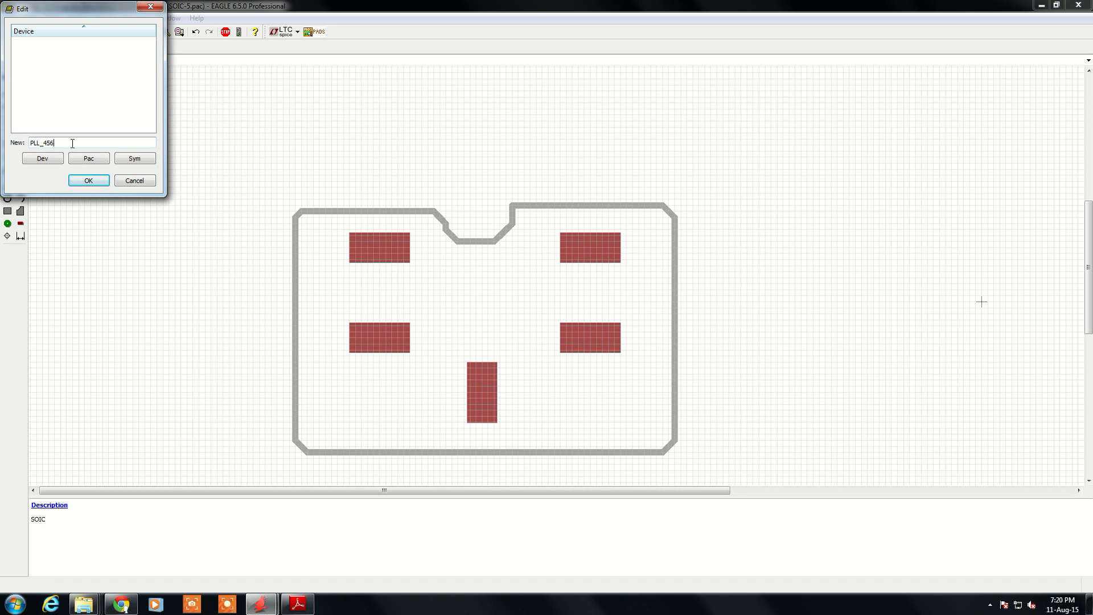
click(89, 181)
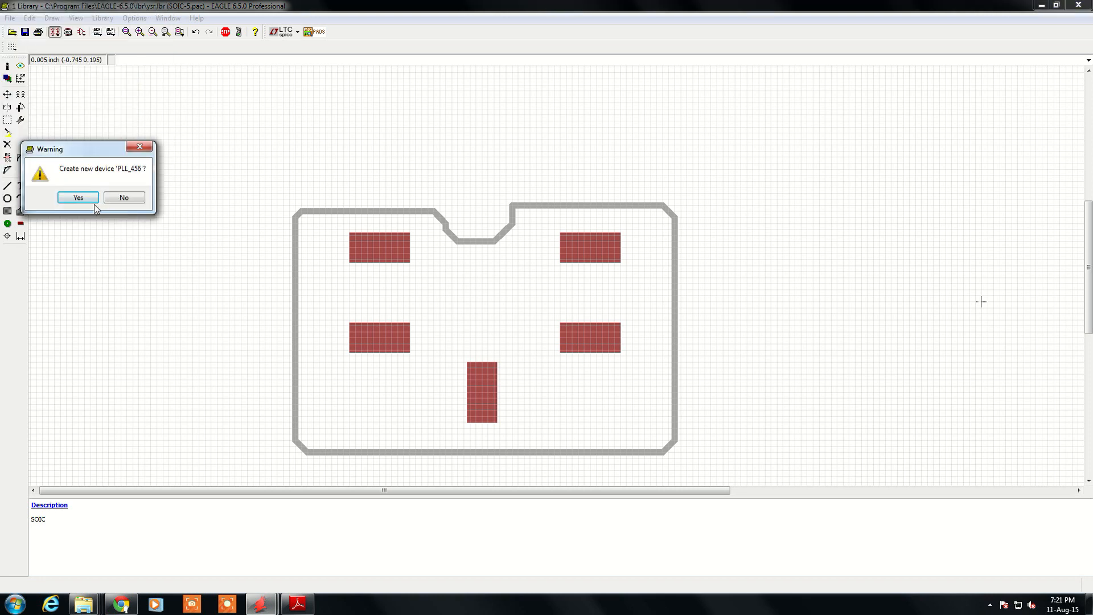
click(79, 197)
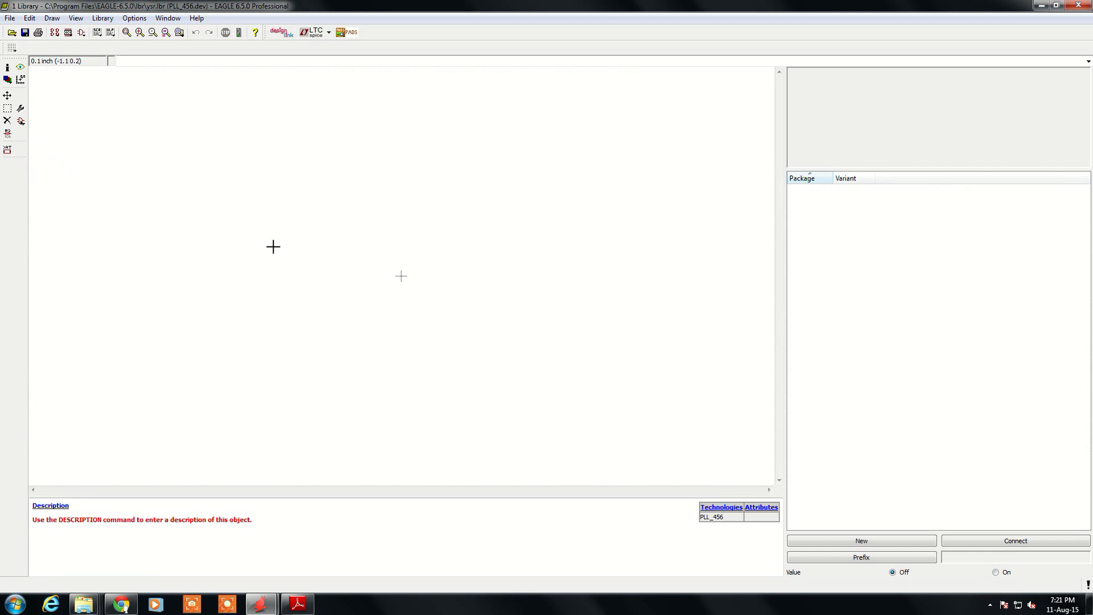
Place one IC456 symbol around the device's origin and add SOIC-5 as the package variant, leaving the variant name empty.
click(21, 121)
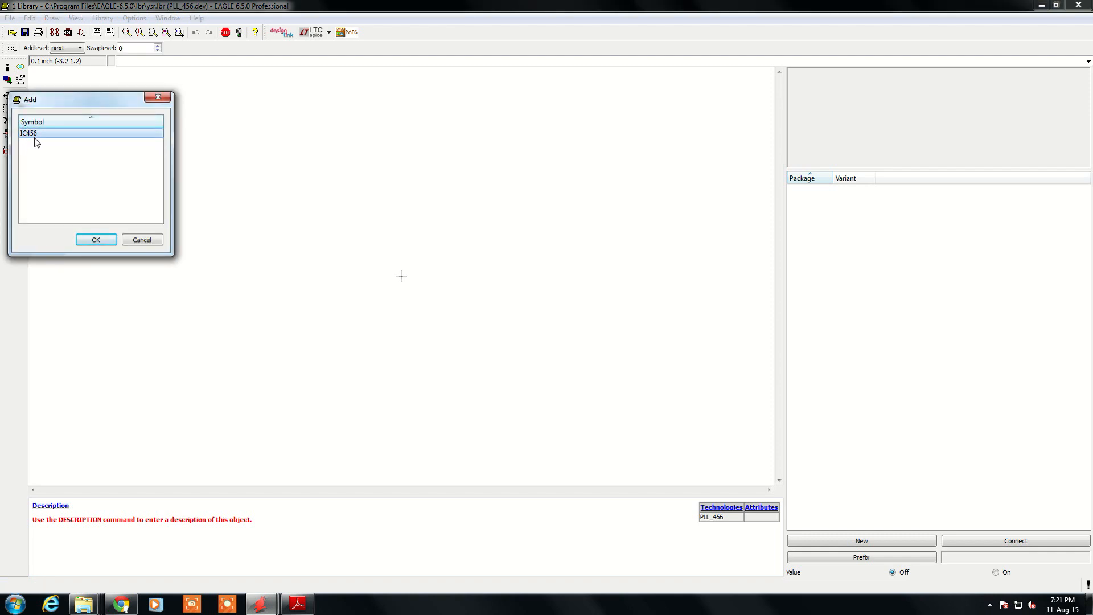
click(96, 240)
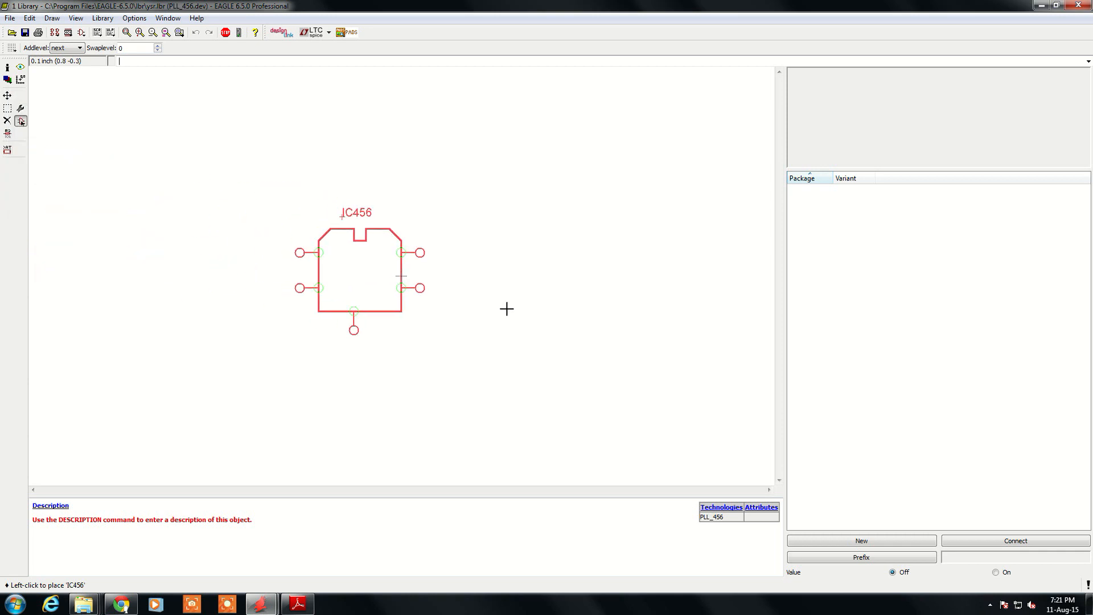
click(525, 306)
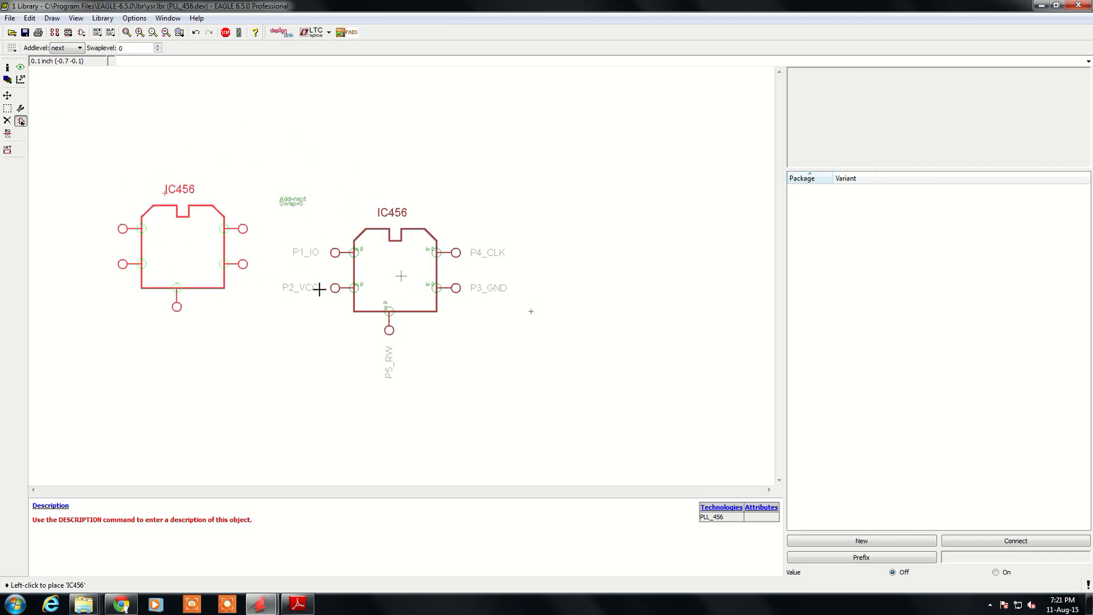
key(Escape)
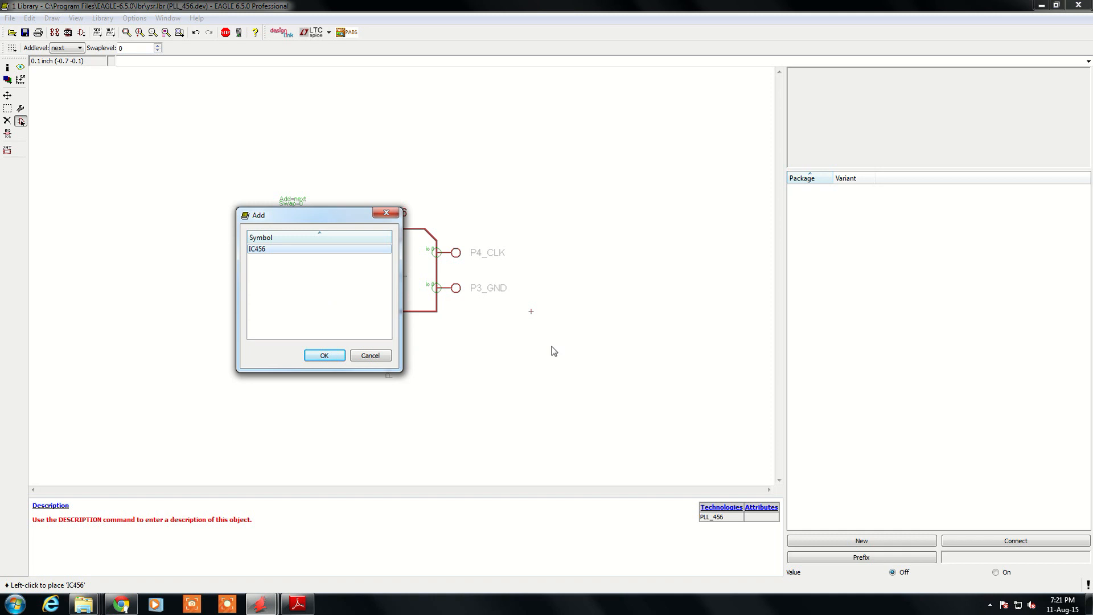
click(392, 355)
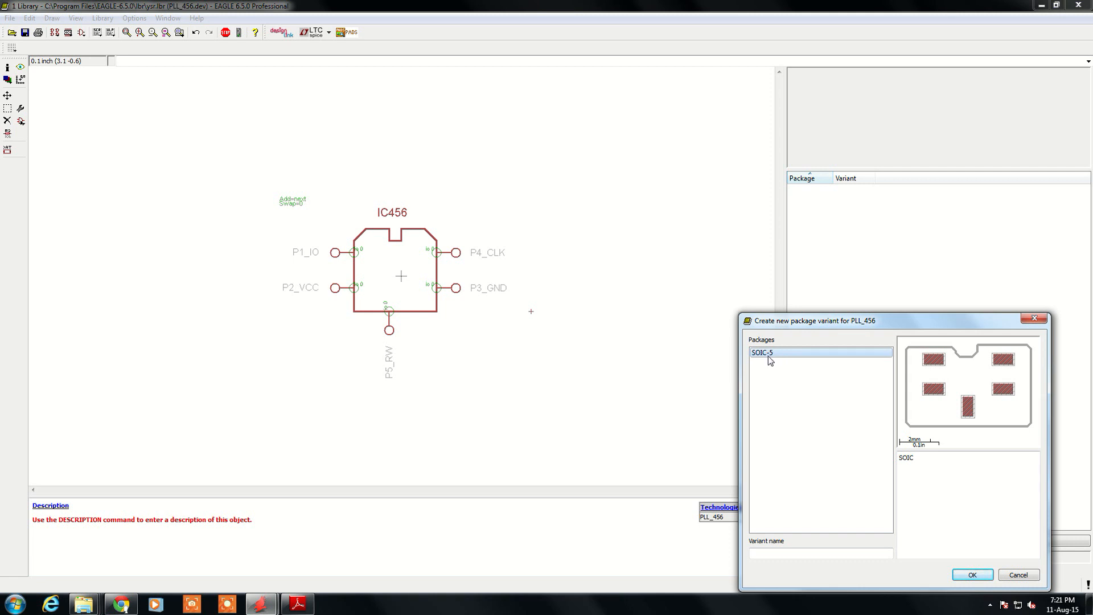
click(987, 572)
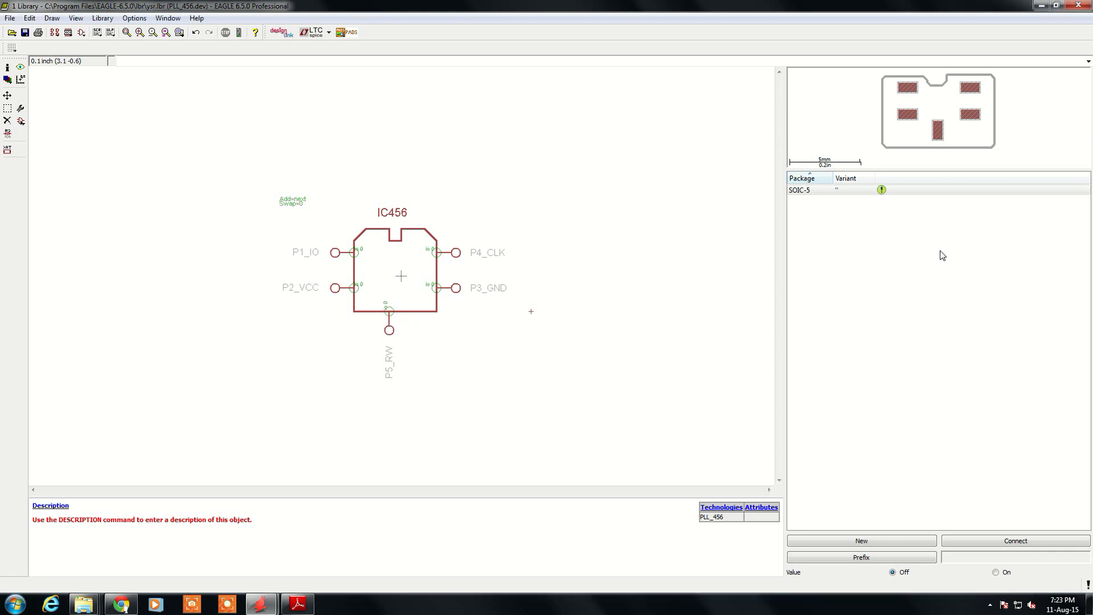
Connect pin G$1.P1_IO to pad P$1 of the SOIC-5 package and accept the connection.
click(882, 190)
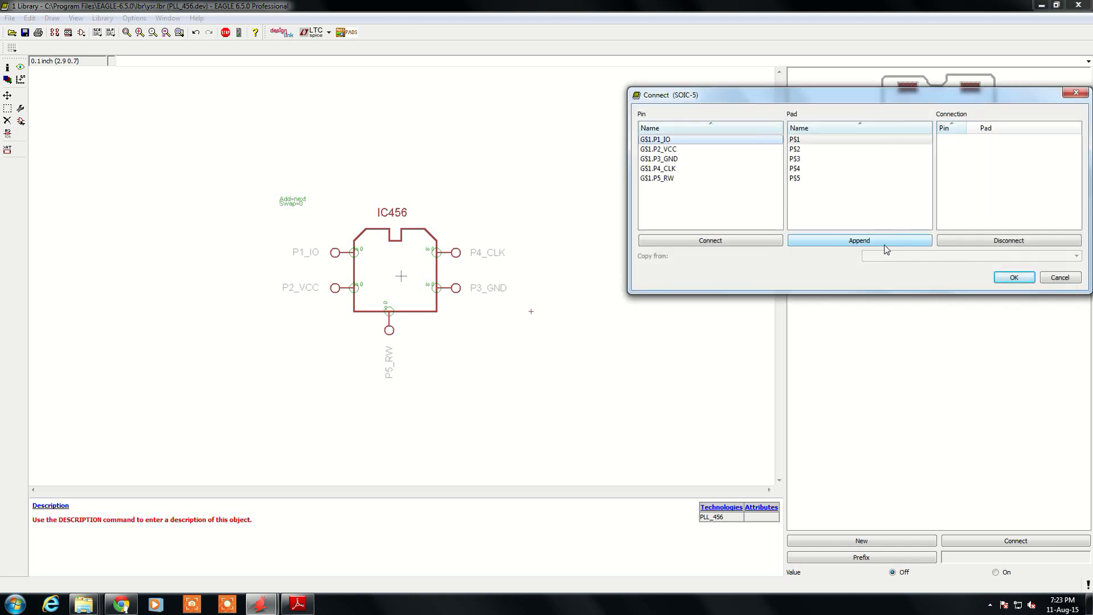
drag(749, 98, 611, 121)
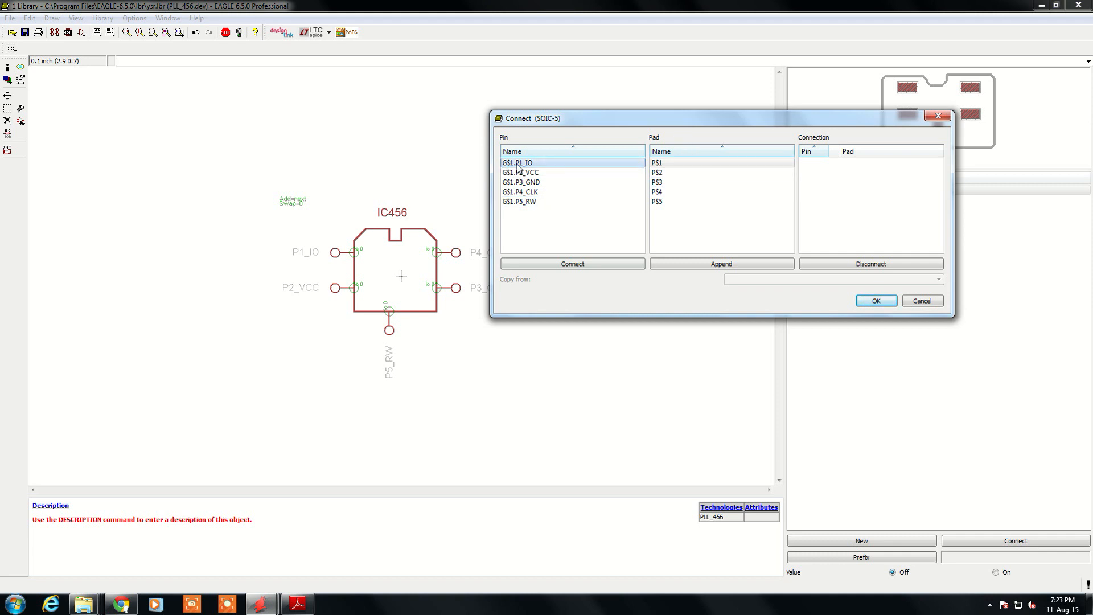
click(658, 165)
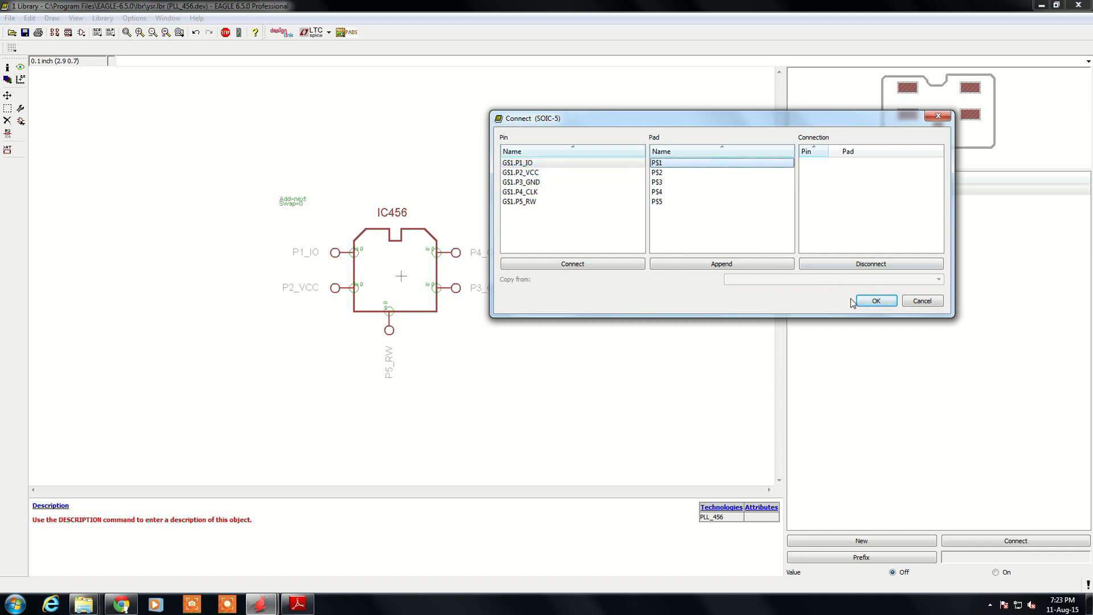
click(585, 262)
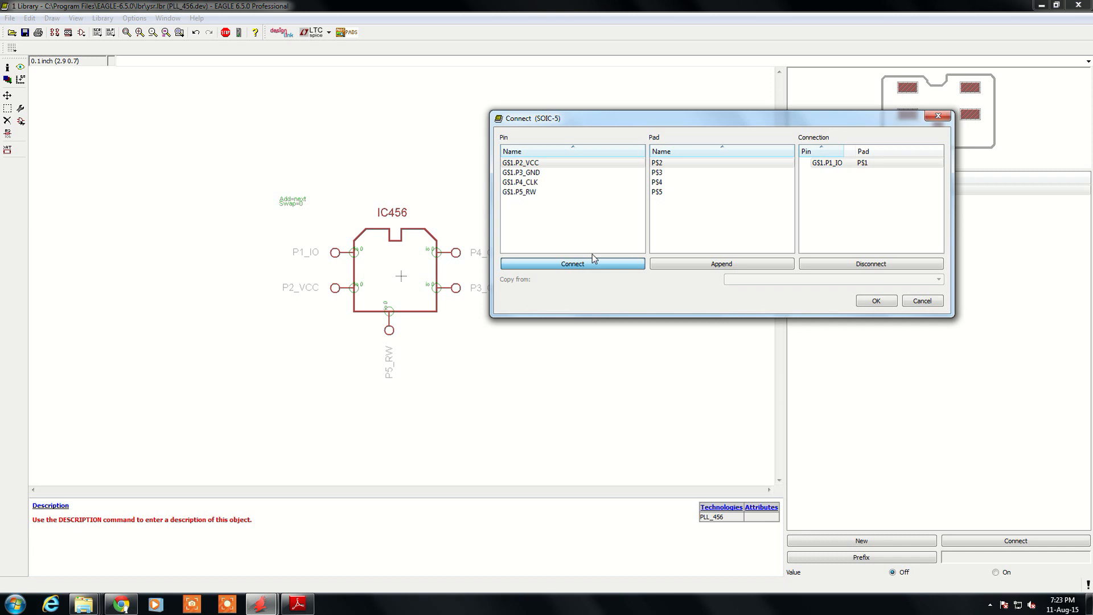
click(826, 165)
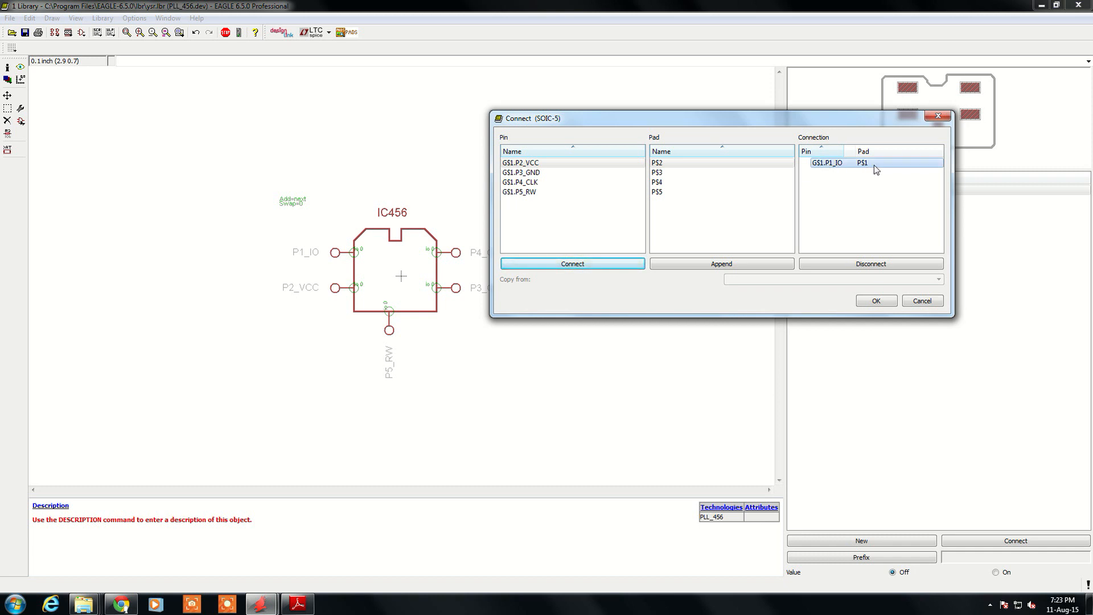
click(520, 164)
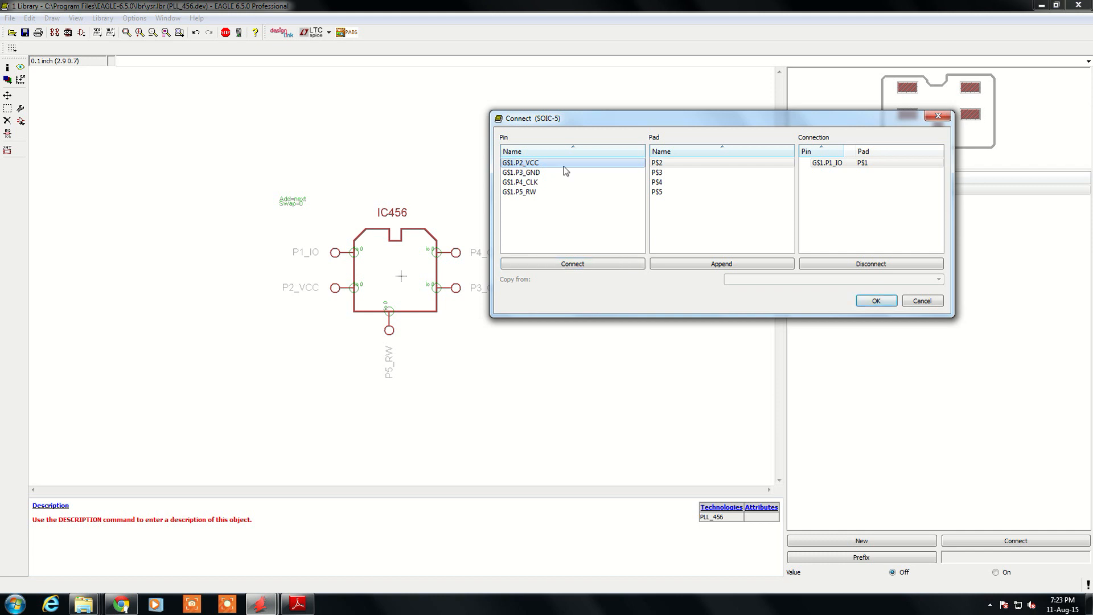
click(666, 165)
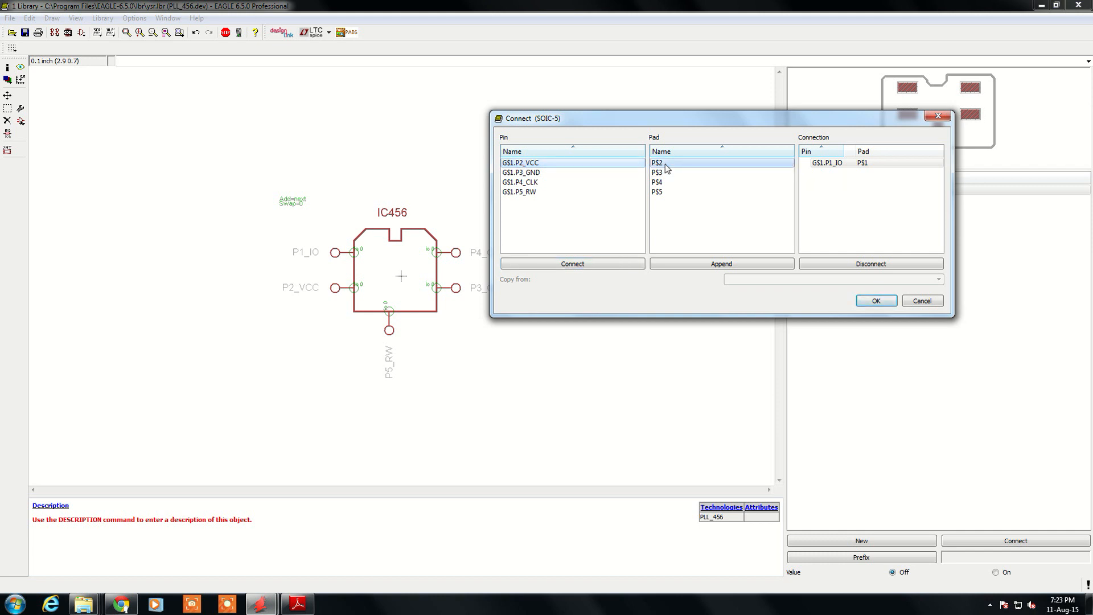
click(665, 173)
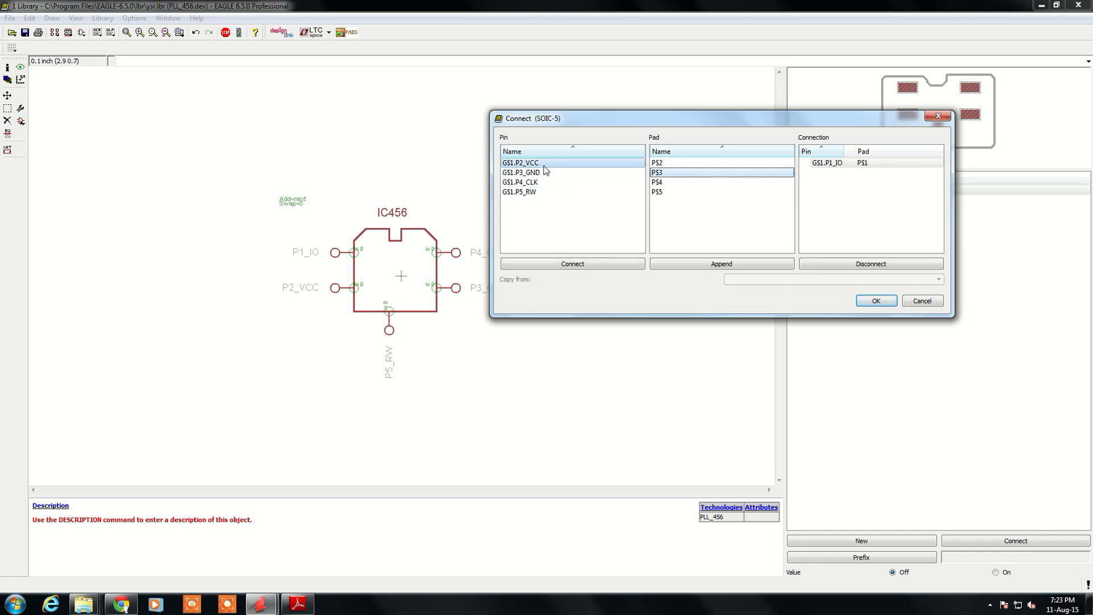
click(877, 300)
Reopen the SOIC-5 pin-to-pad assignment and connect pin G$1.P2_VCC to pad P$2.
click(882, 191)
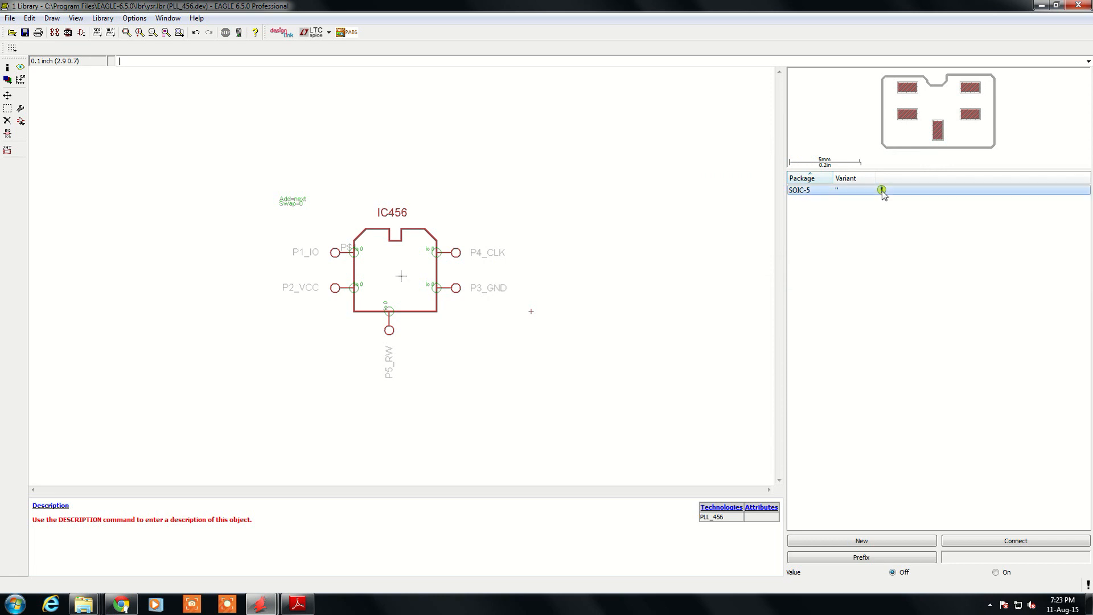
double_click(882, 191)
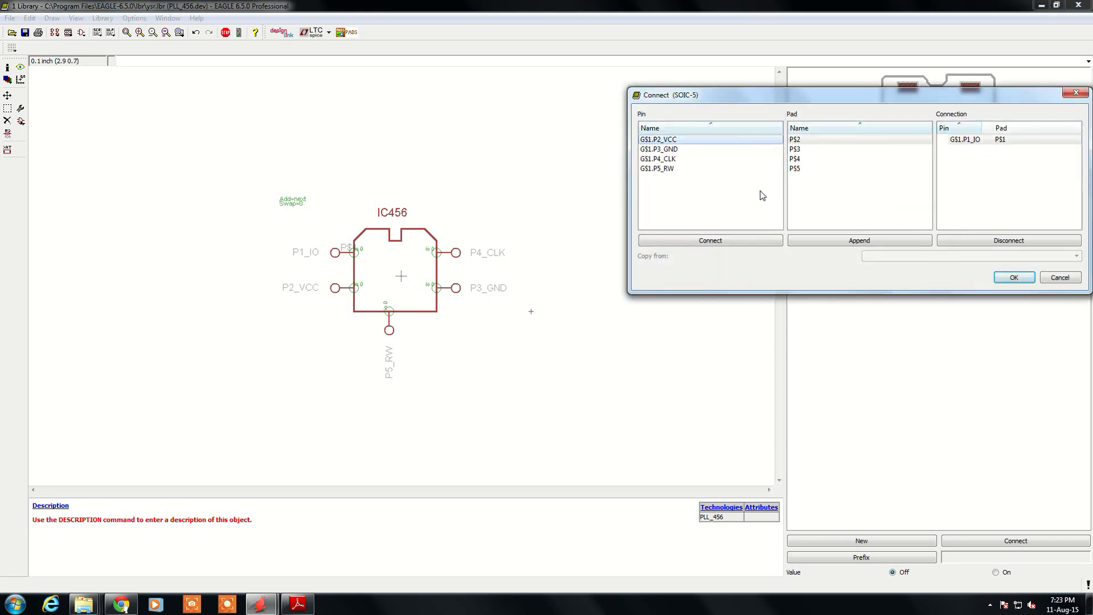
click(743, 242)
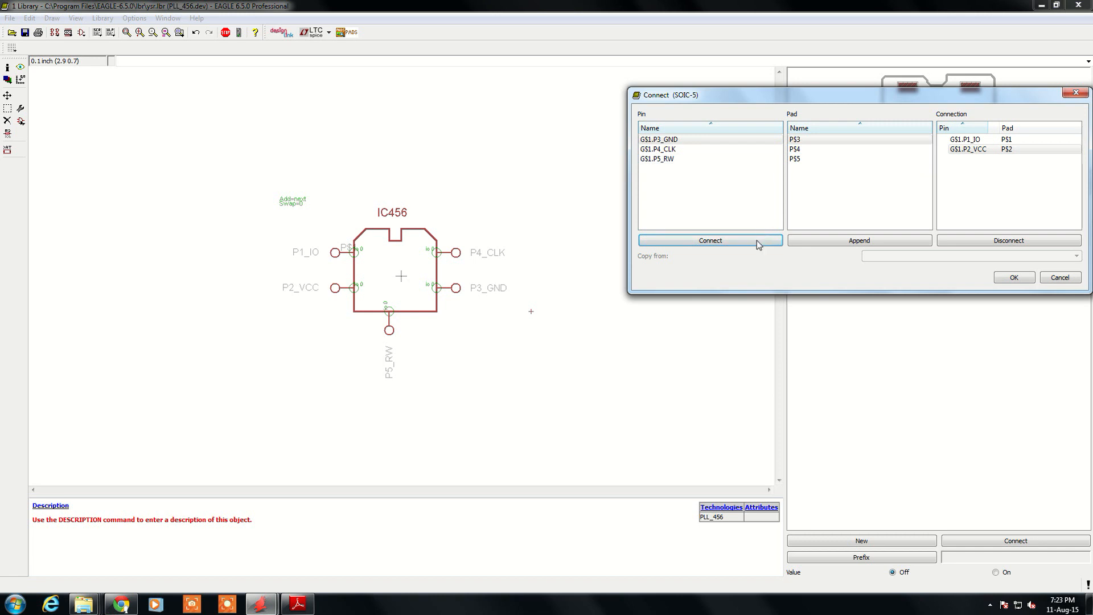
Disconnect P2_VCC, connect pins P2_VCC, P3_GND, P4_CLK and P5_RW to pads P$2 through P$5 in order, and save and close the library.
click(988, 149)
click(1008, 240)
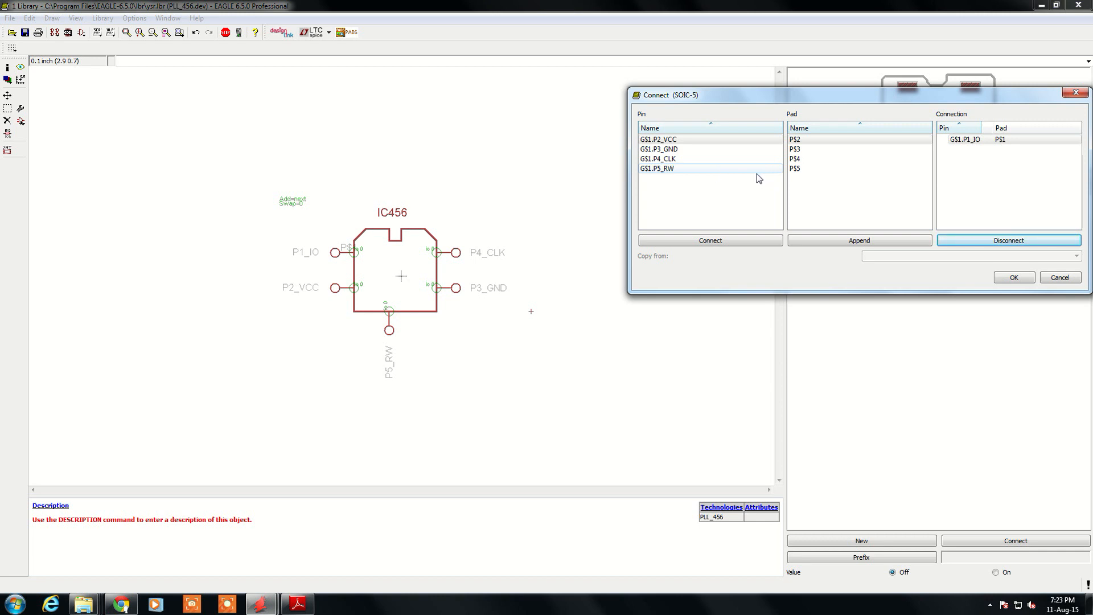
click(730, 240)
click(730, 240)
click(730, 240)
click(729, 240)
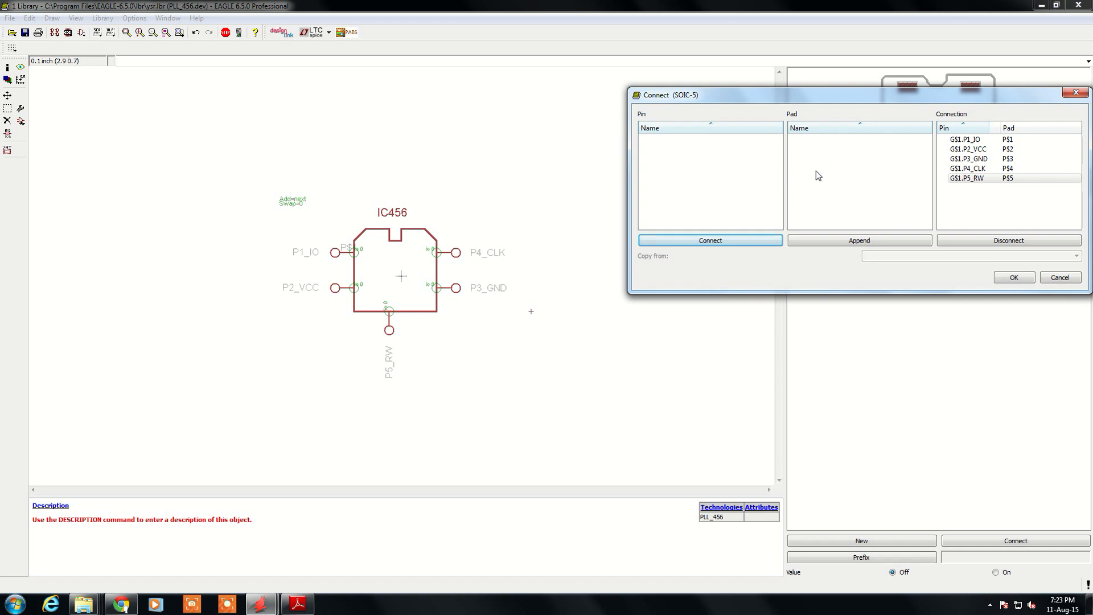
click(1006, 279)
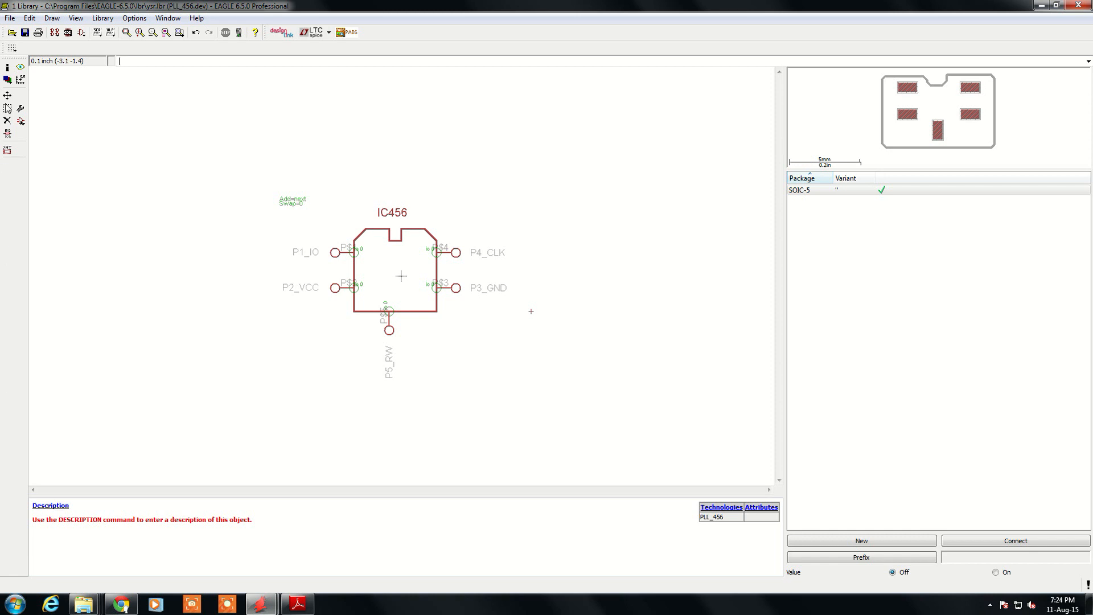
click(25, 33)
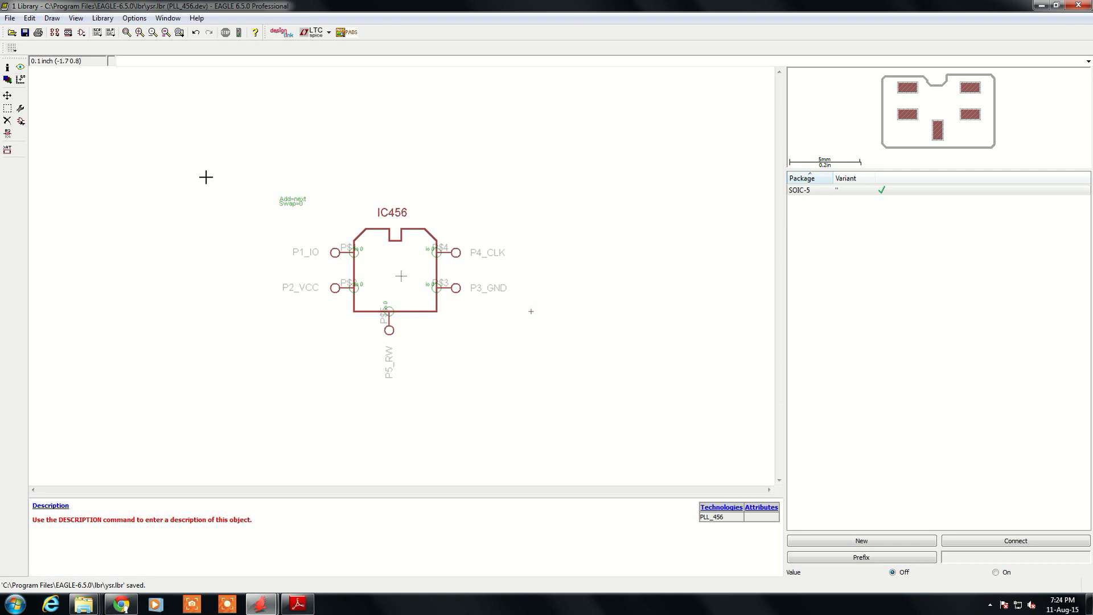
click(1080, 5)
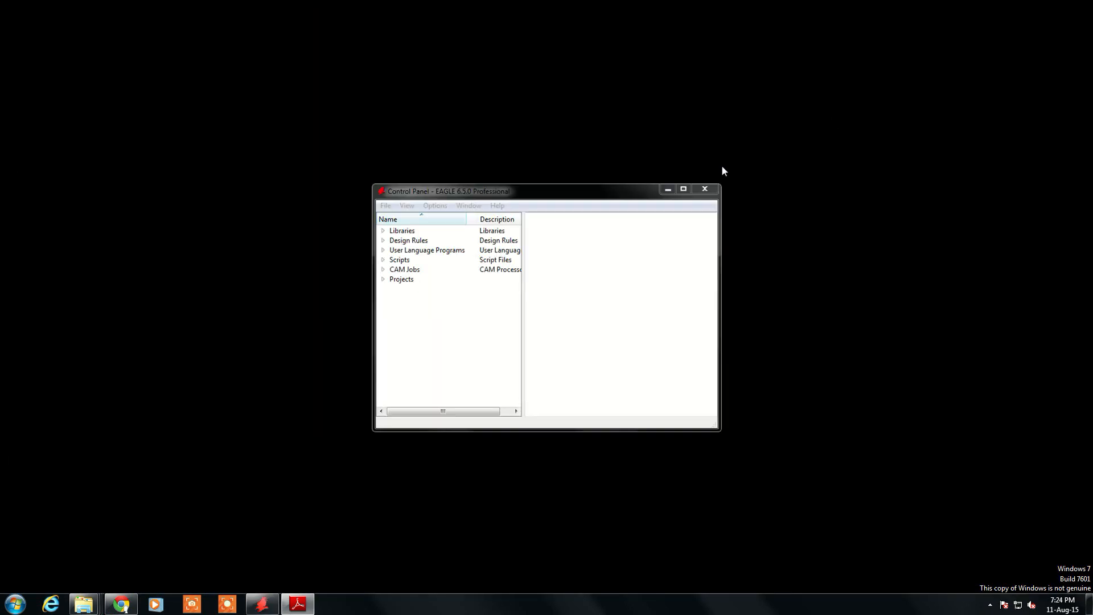
Create a new schematic from the control panel and maximize its window.
click(386, 205)
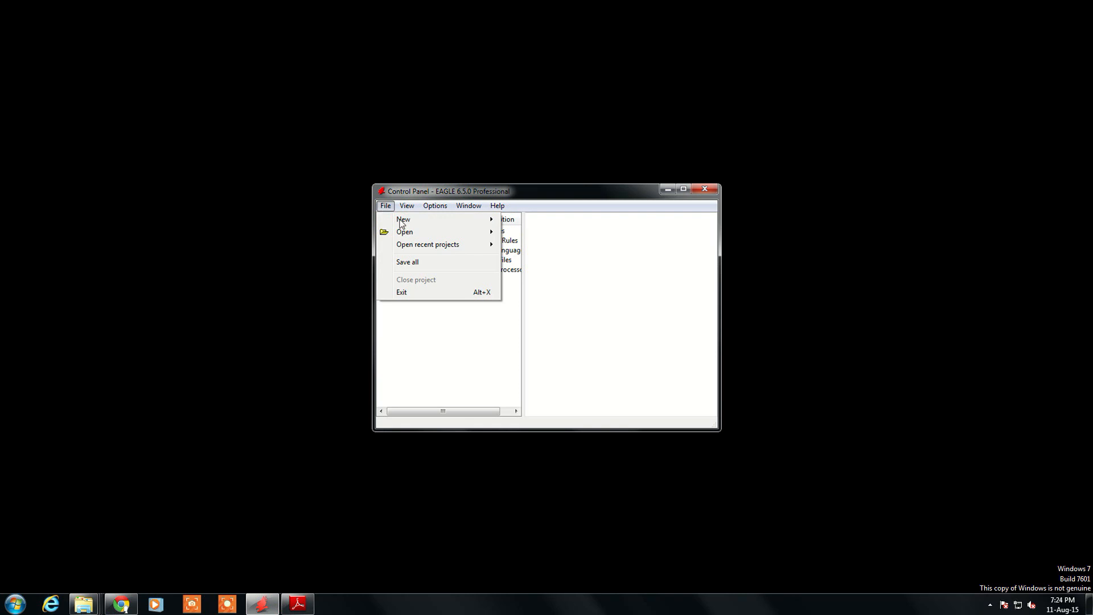
mouse_move(402, 222)
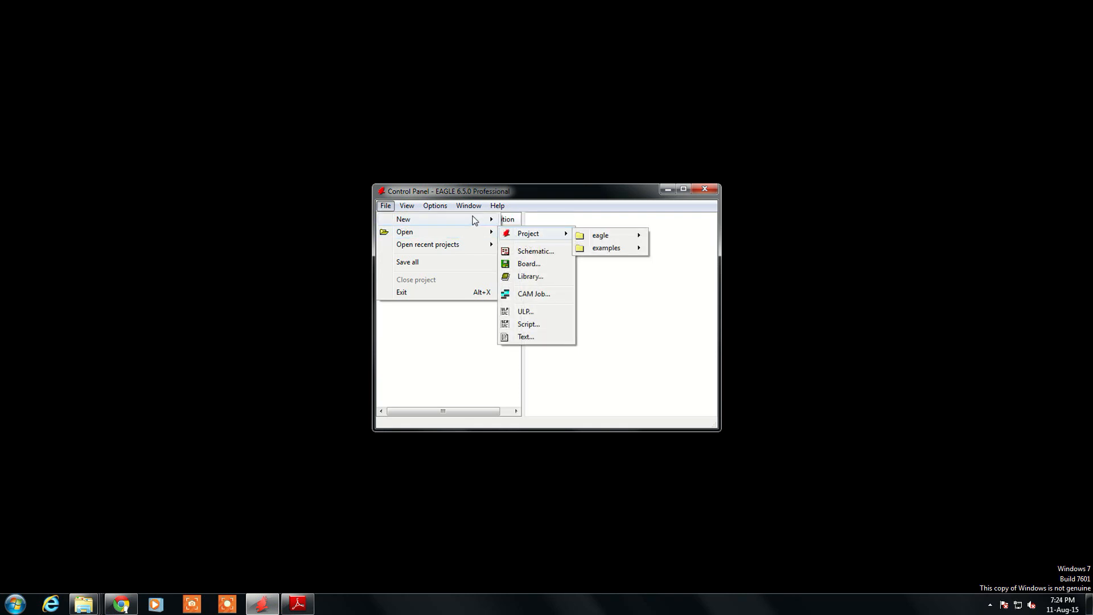
click(520, 239)
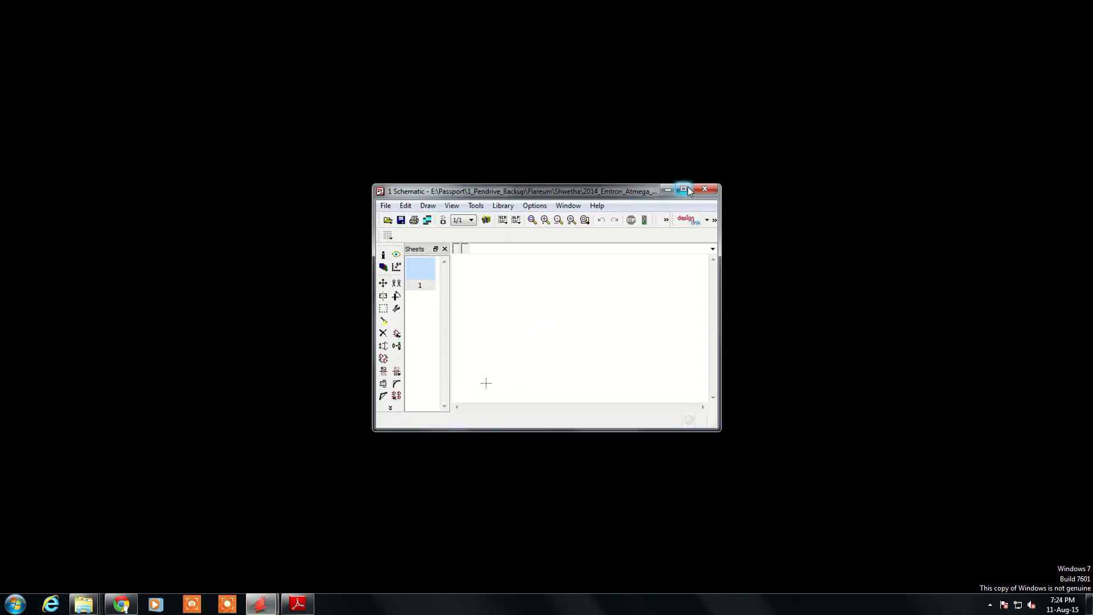
click(683, 188)
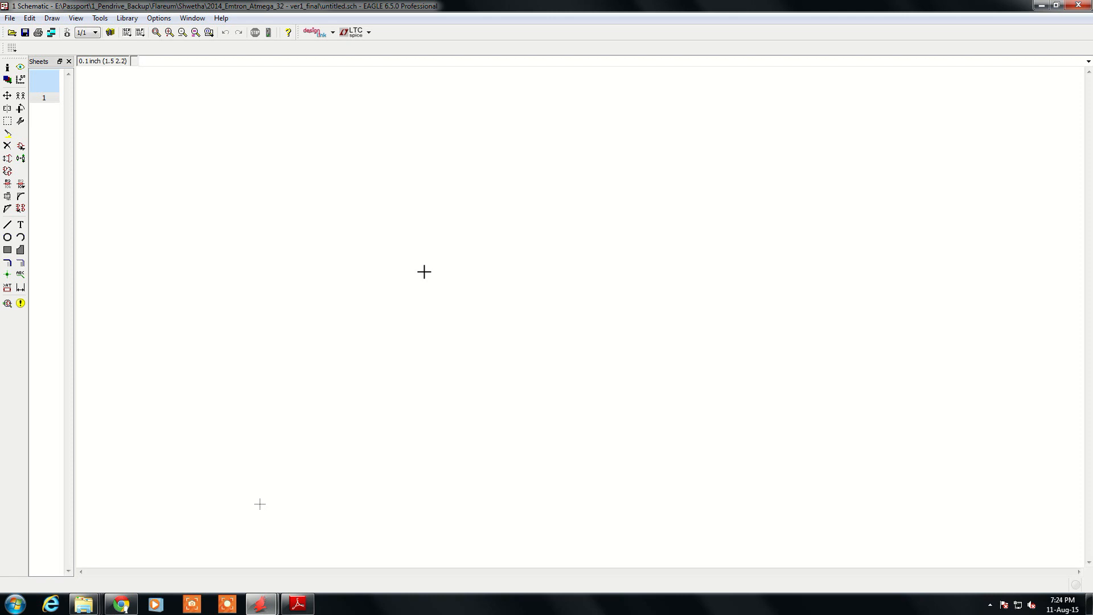
click(132, 20)
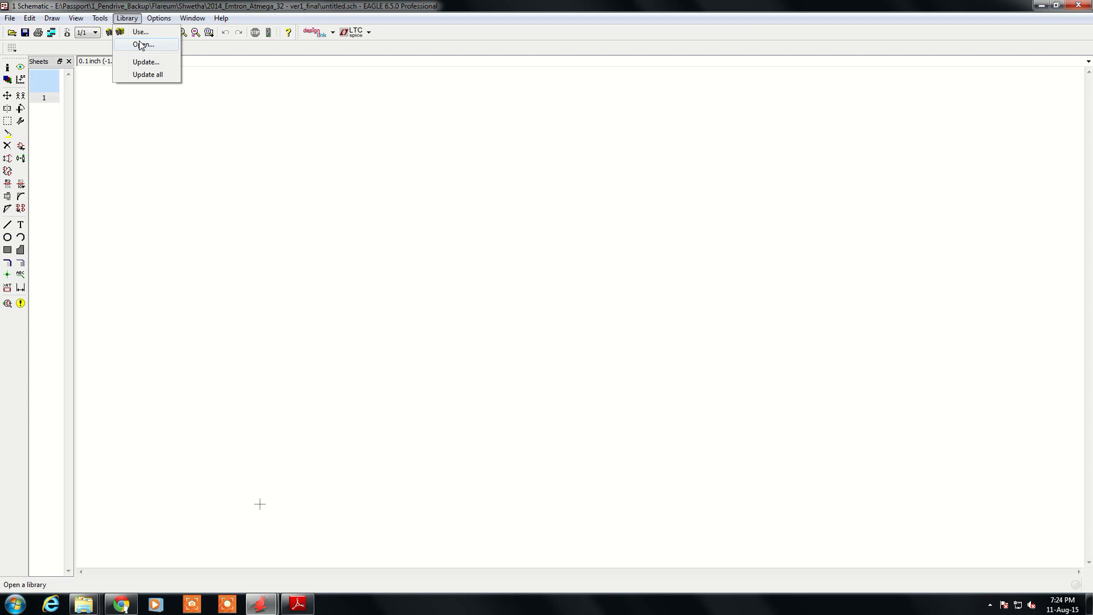
click(142, 45)
drag(369, 86, 353, 237)
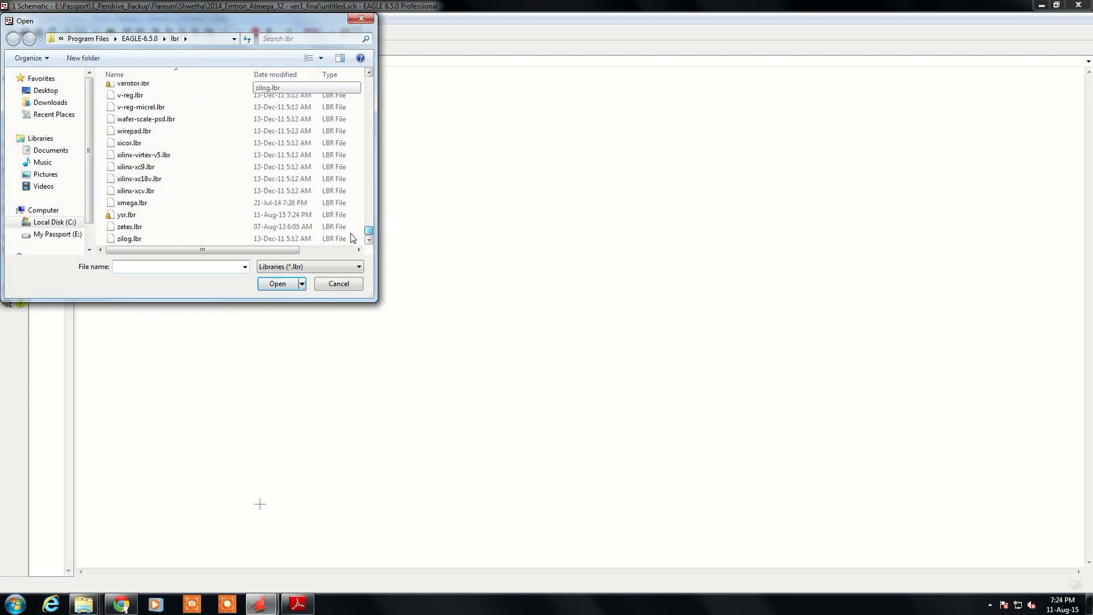
click(132, 216)
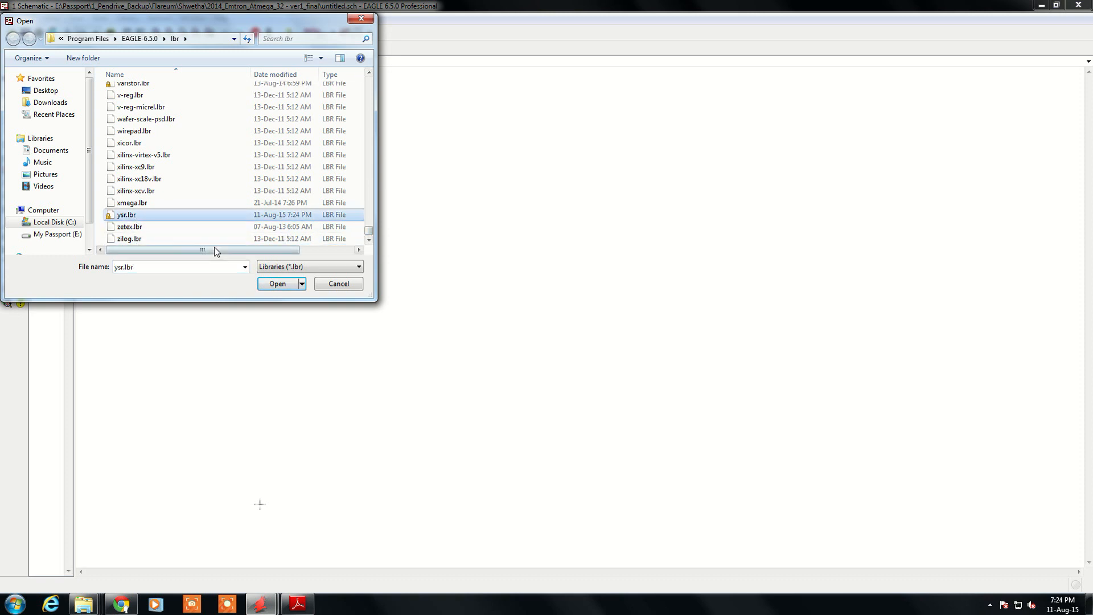
click(272, 284)
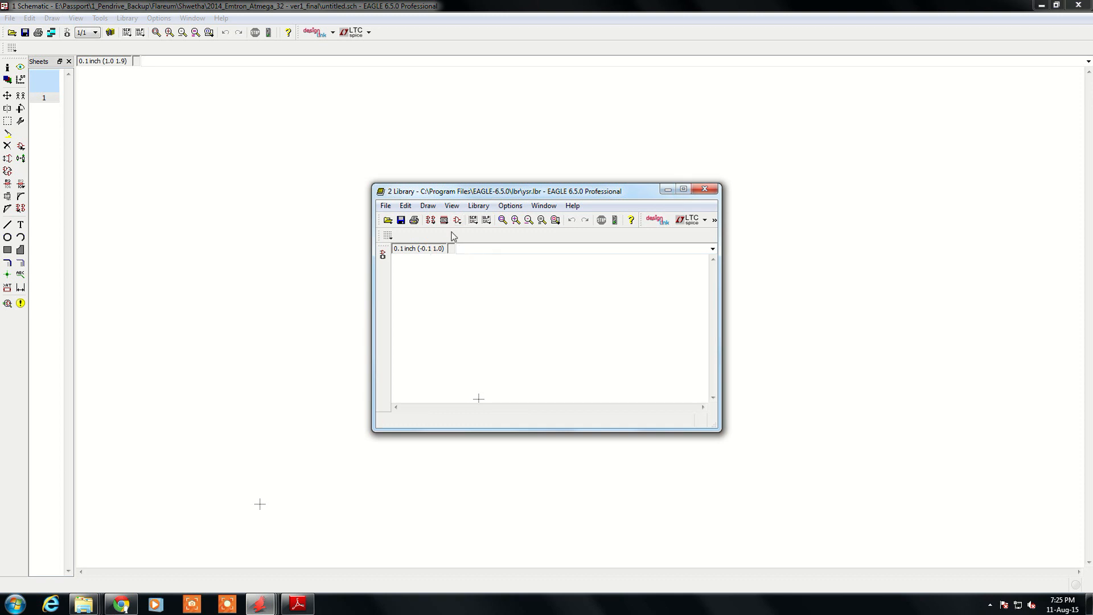
click(704, 190)
Load ysr.lbr from the EAGLE lbr folder for use in the schematic.
click(124, 18)
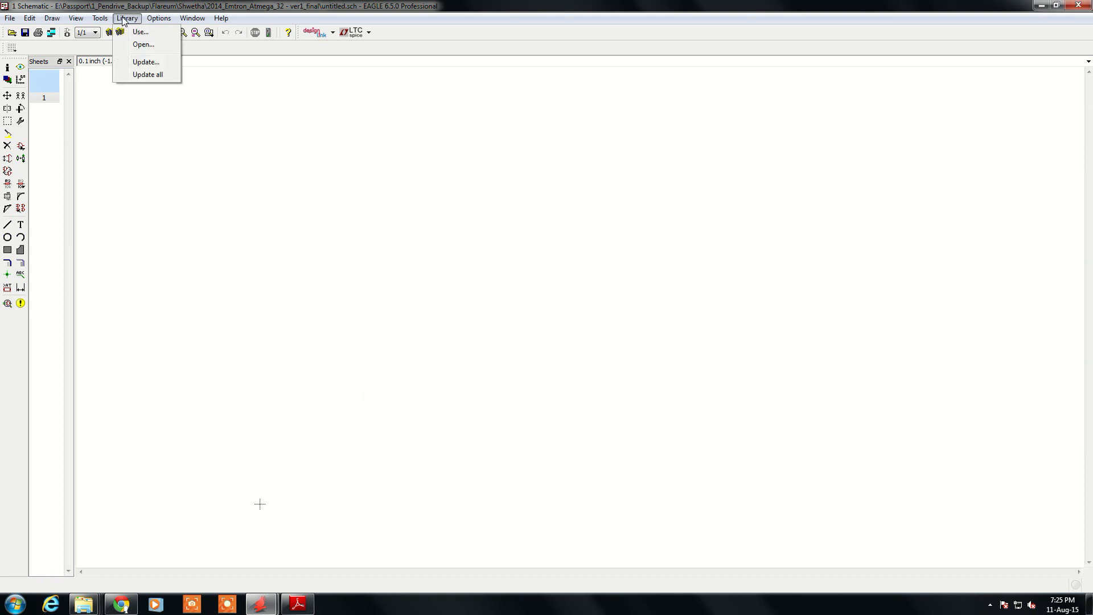
click(140, 32)
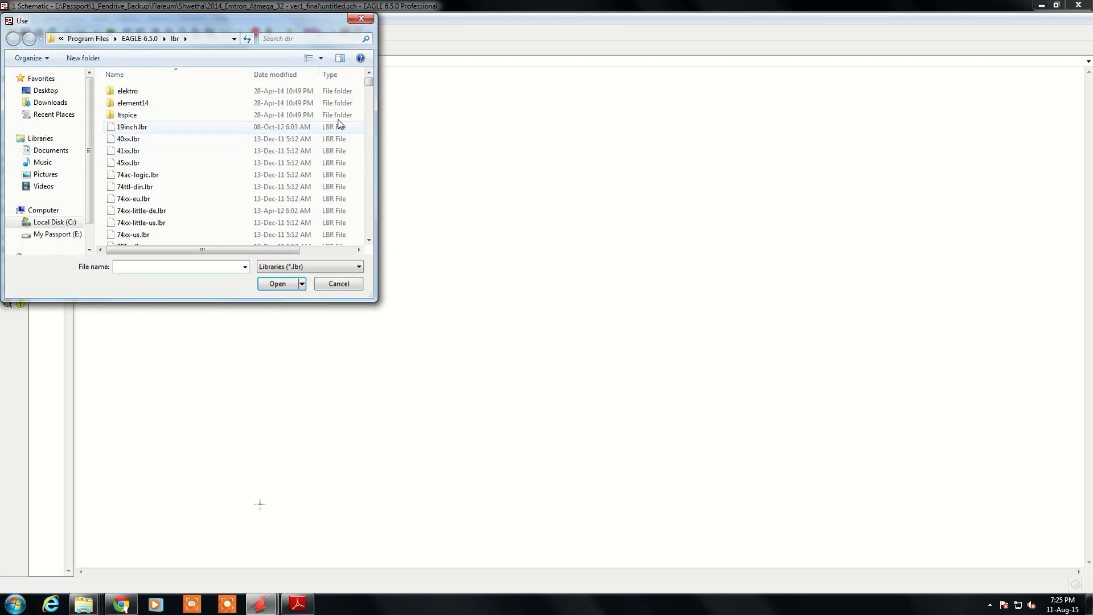
scroll(354, 238, down, 20)
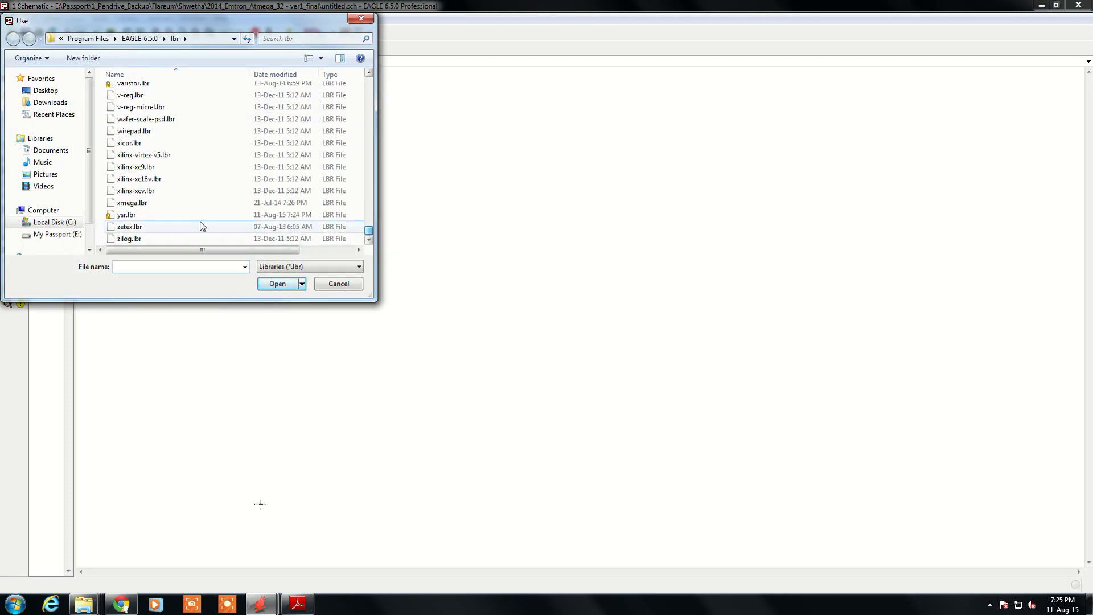
click(156, 215)
click(278, 284)
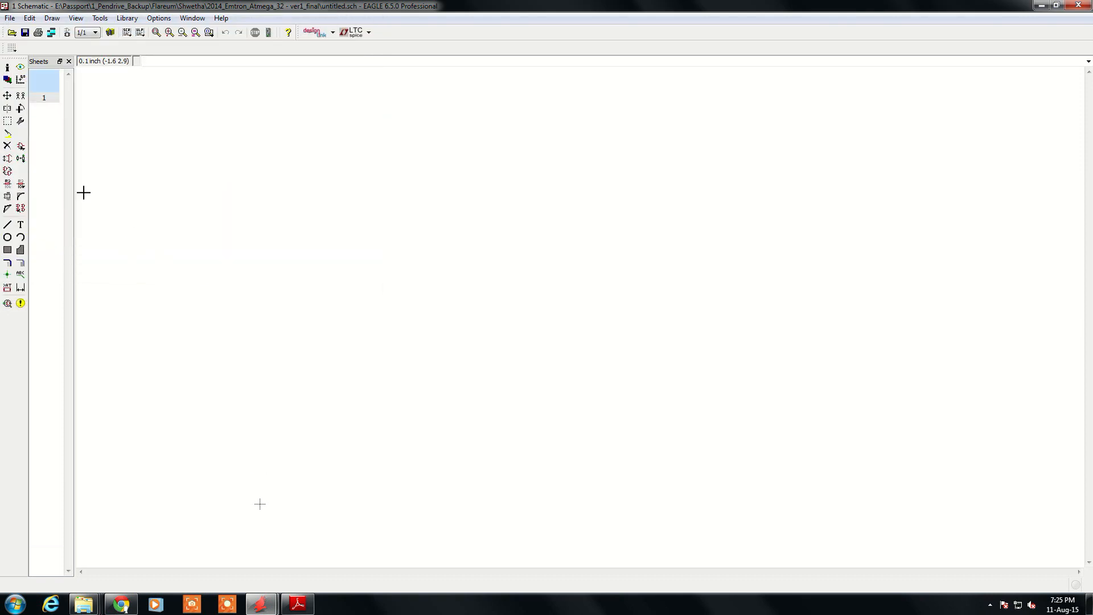
Add the PLL_456 device from the ysr library and place it near the middle of the schematic sheet.
click(21, 147)
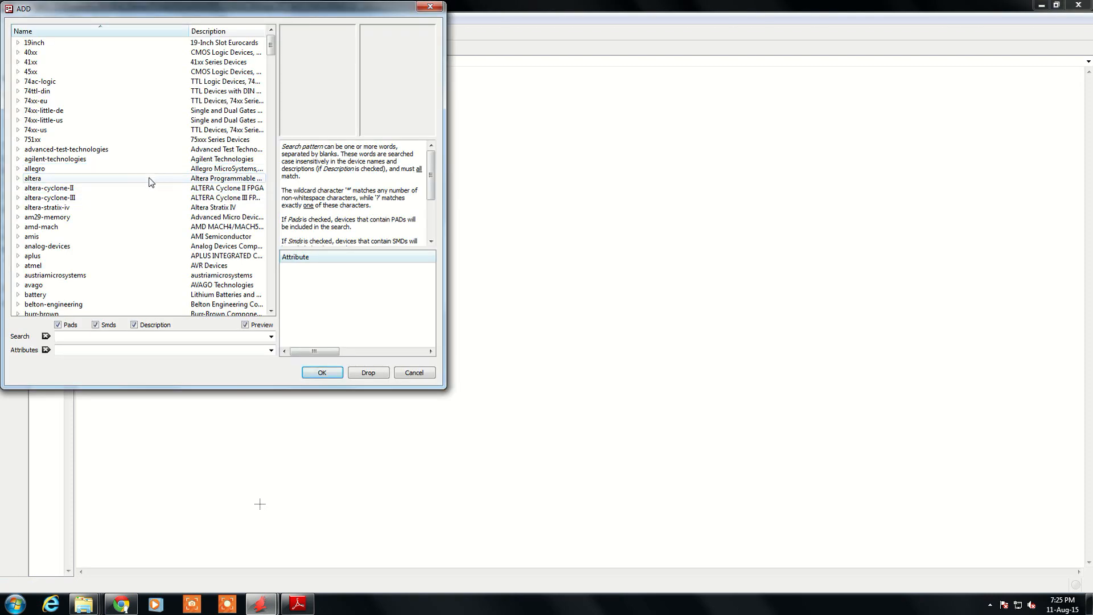
scroll(263, 246, down, 20)
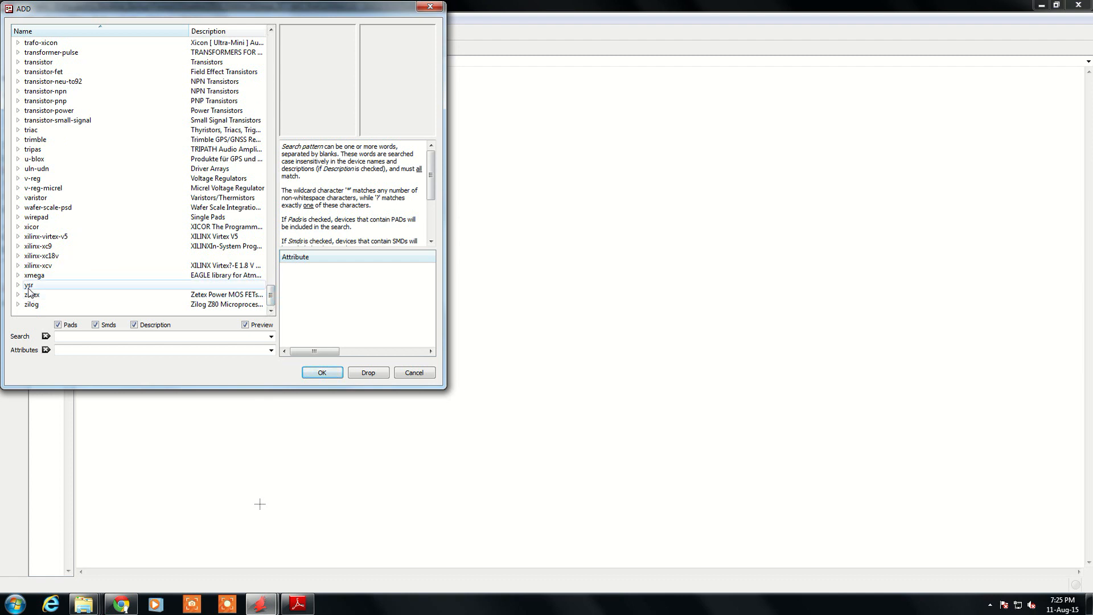
double_click(27, 286)
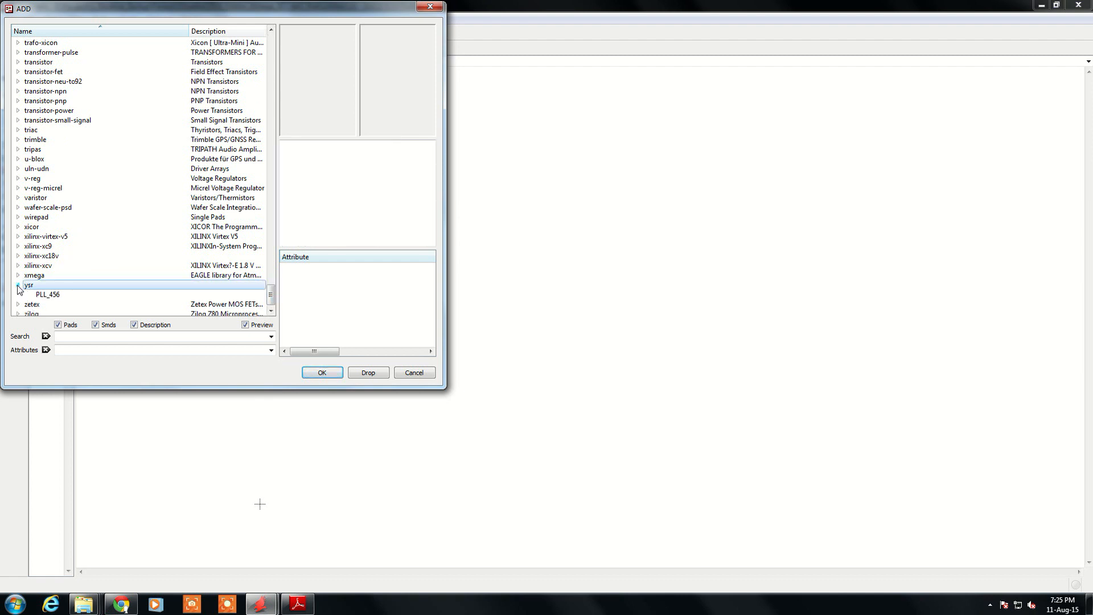
click(51, 295)
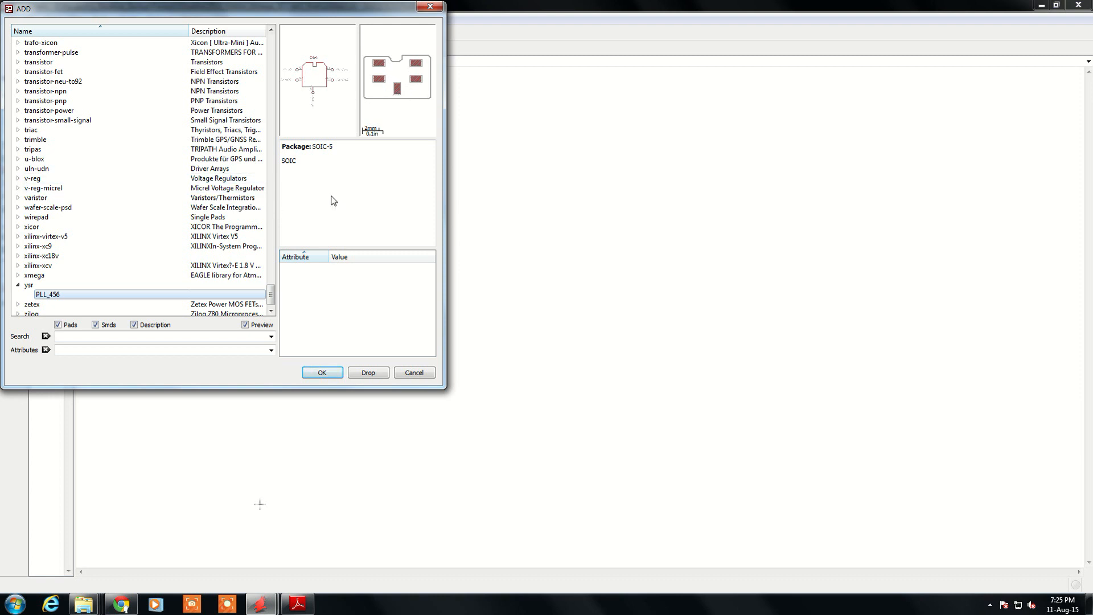
click(321, 373)
click(554, 284)
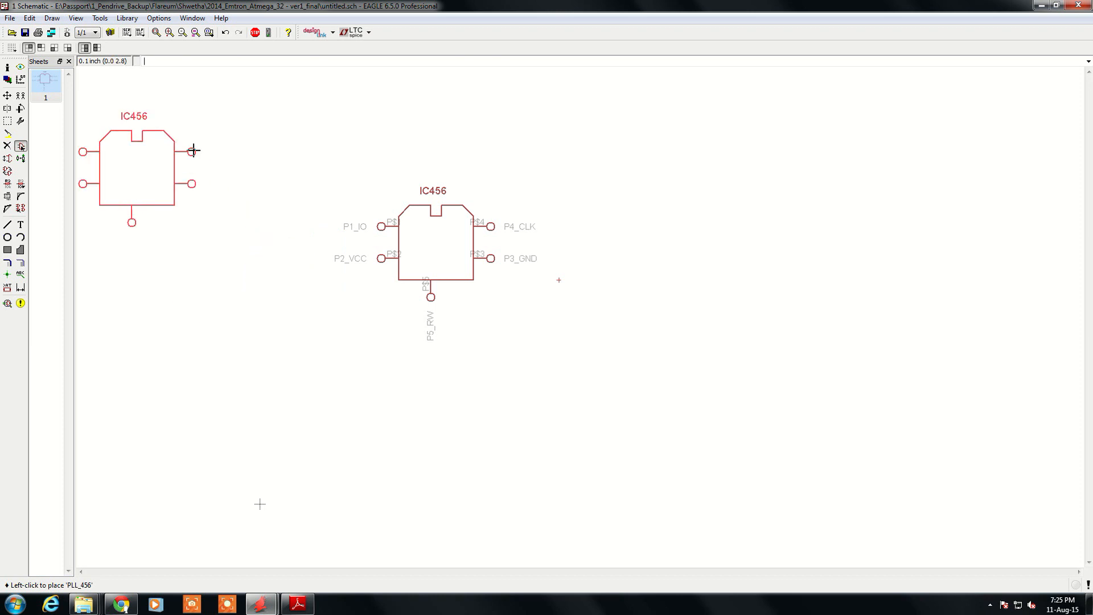
Create a board from the schematic and move the SOIC-5 package from outside into the board outline.
click(67, 34)
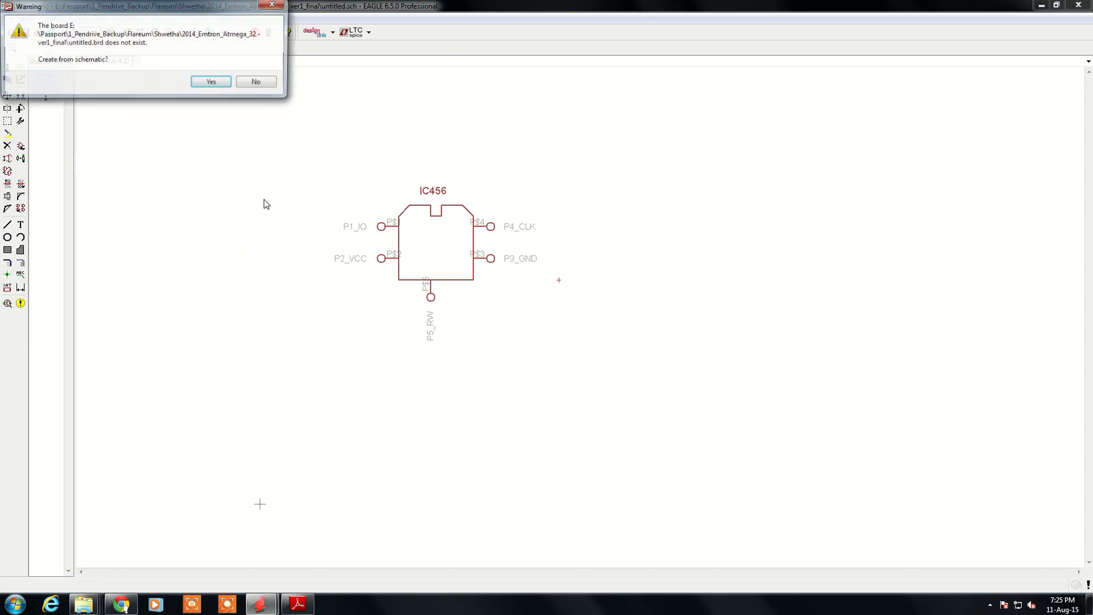
click(212, 83)
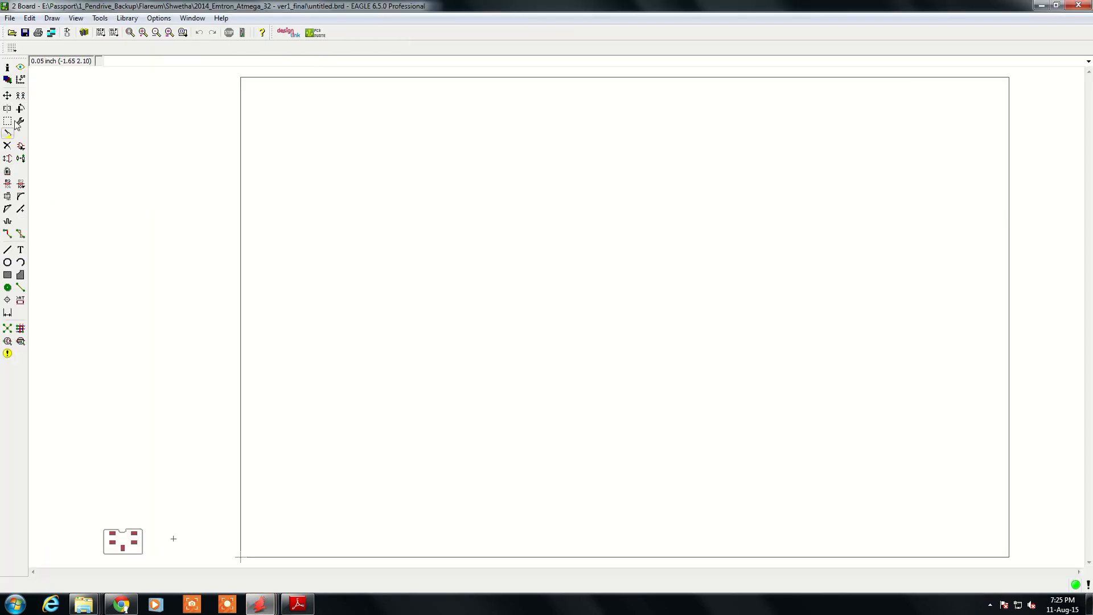
click(8, 95)
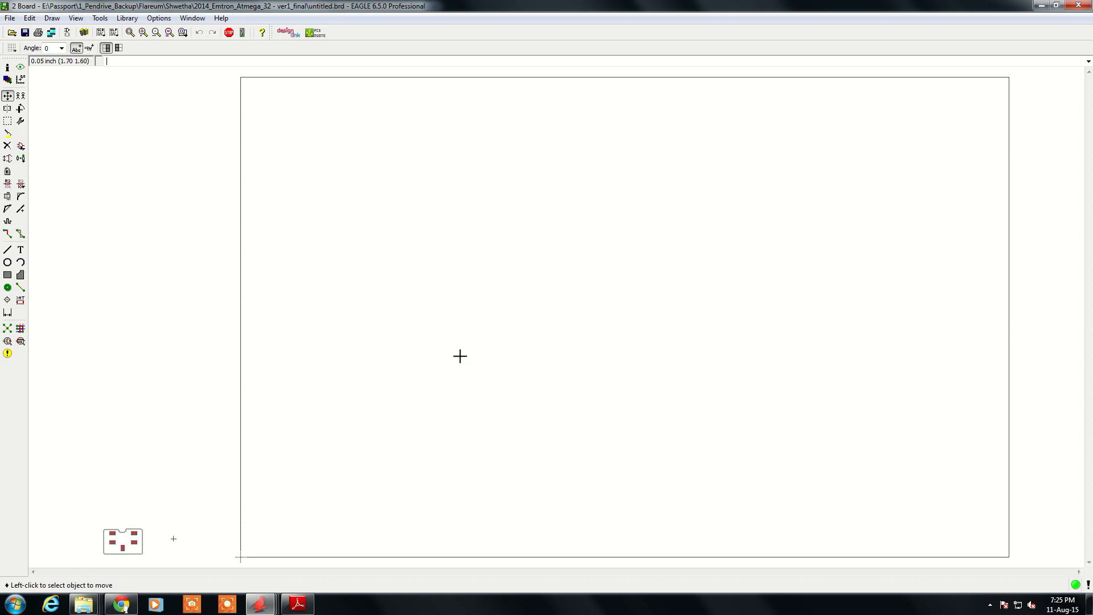
scroll(119, 544, up, 3)
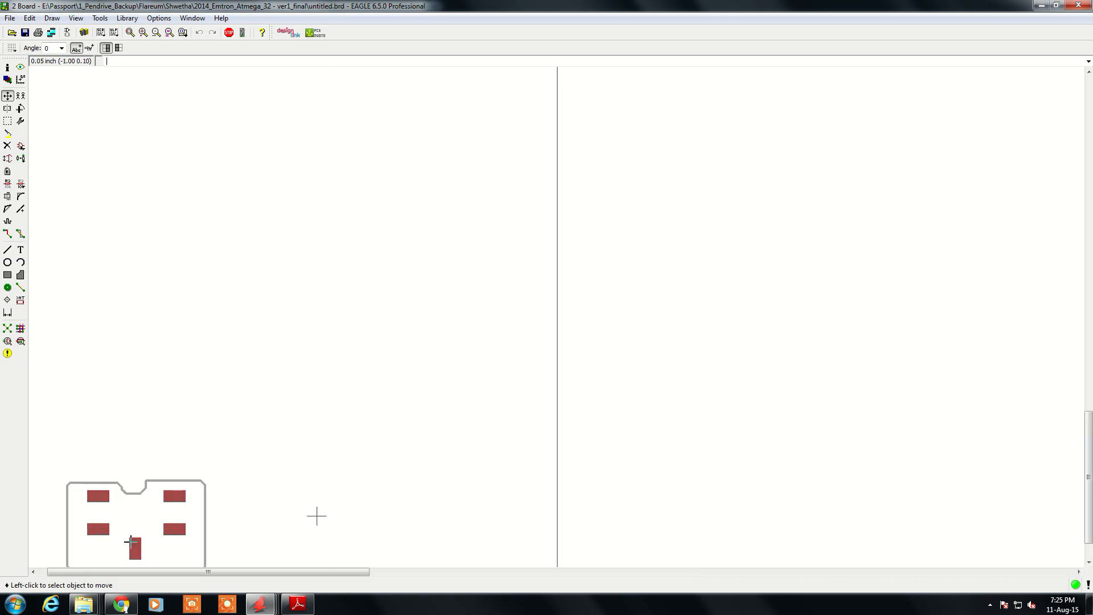
scroll(254, 395, down, 2)
click(288, 469)
scroll(332, 446, down, 2)
click(592, 171)
scroll(512, 128, up, 5)
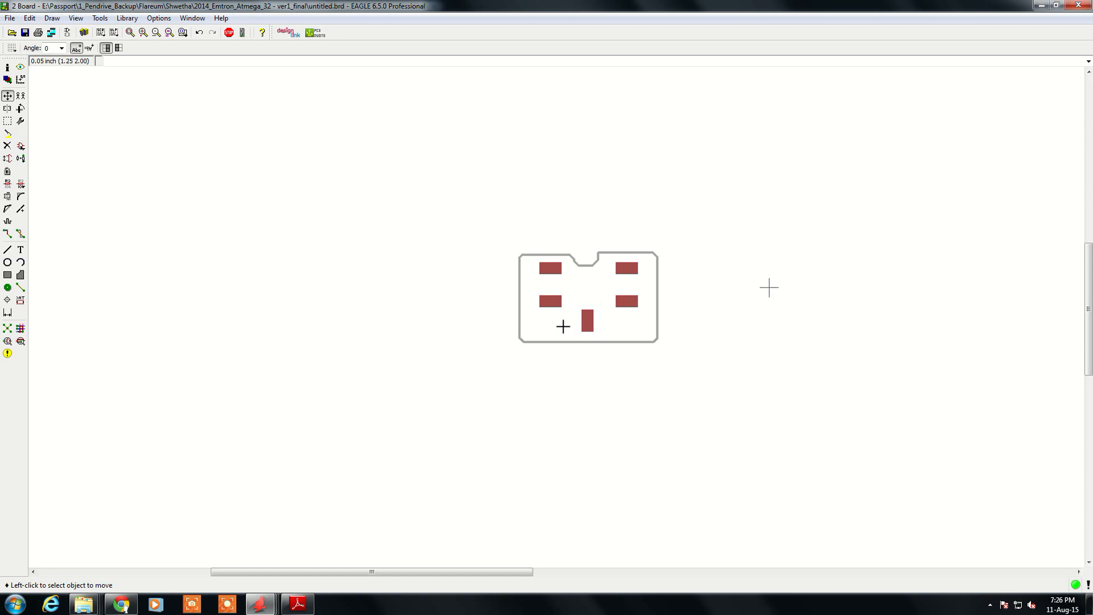
scroll(455, 310, down, 3)
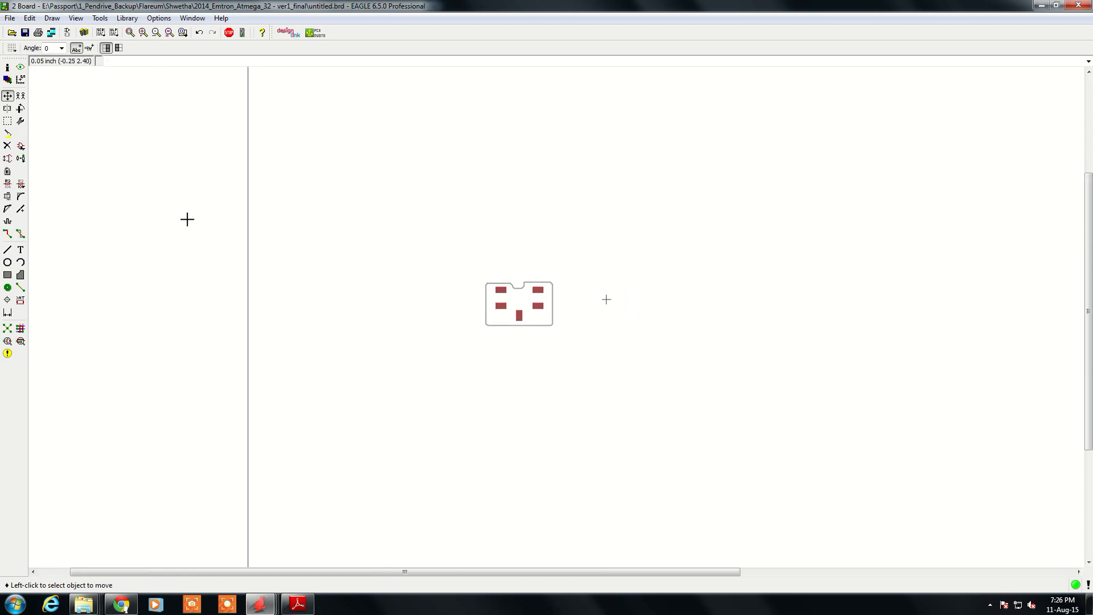
Return to the schematic, add 74ACT00D from the 74xx-eu library's 74*00 group, and place its first NAND gate to the right of IC456.
click(66, 33)
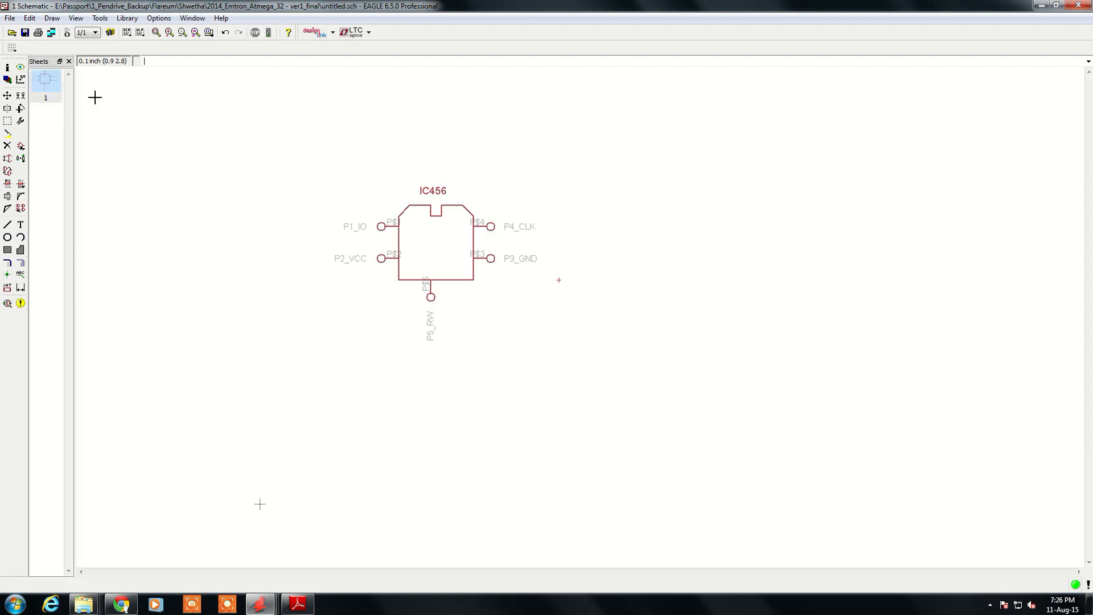
click(21, 146)
scroll(62, 188, up, 4)
scroll(59, 185, up, 15)
scroll(52, 180, up, 15)
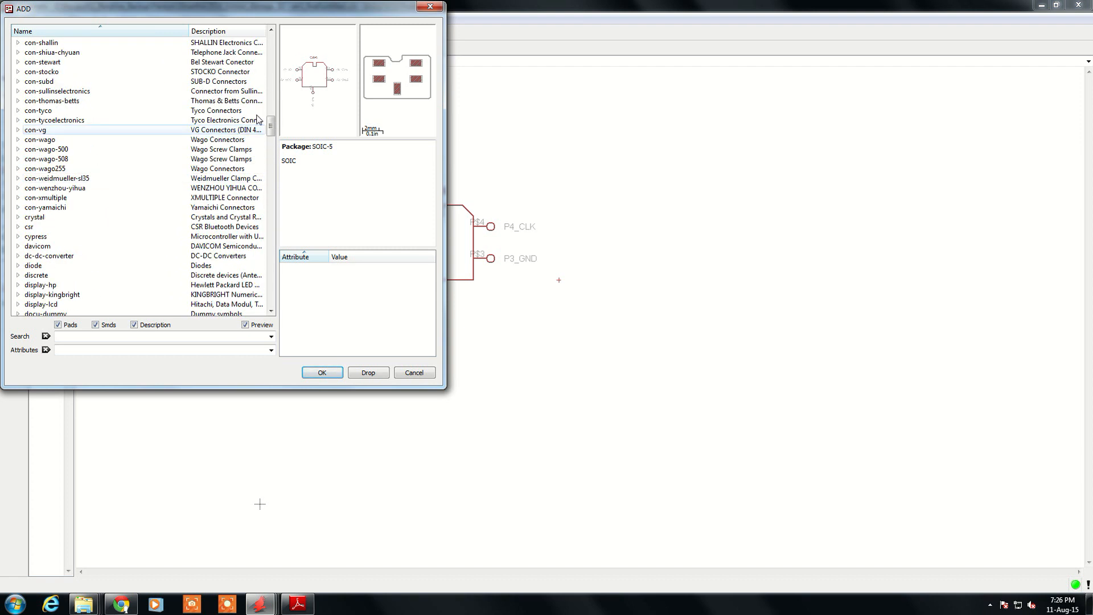
scroll(59, 82, up, 15)
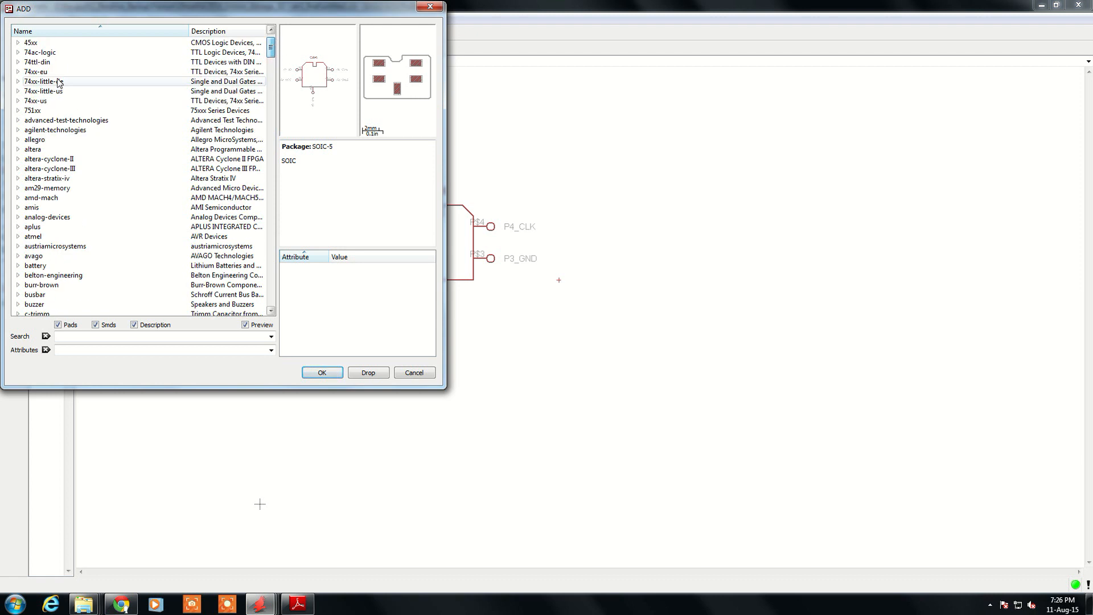
click(18, 71)
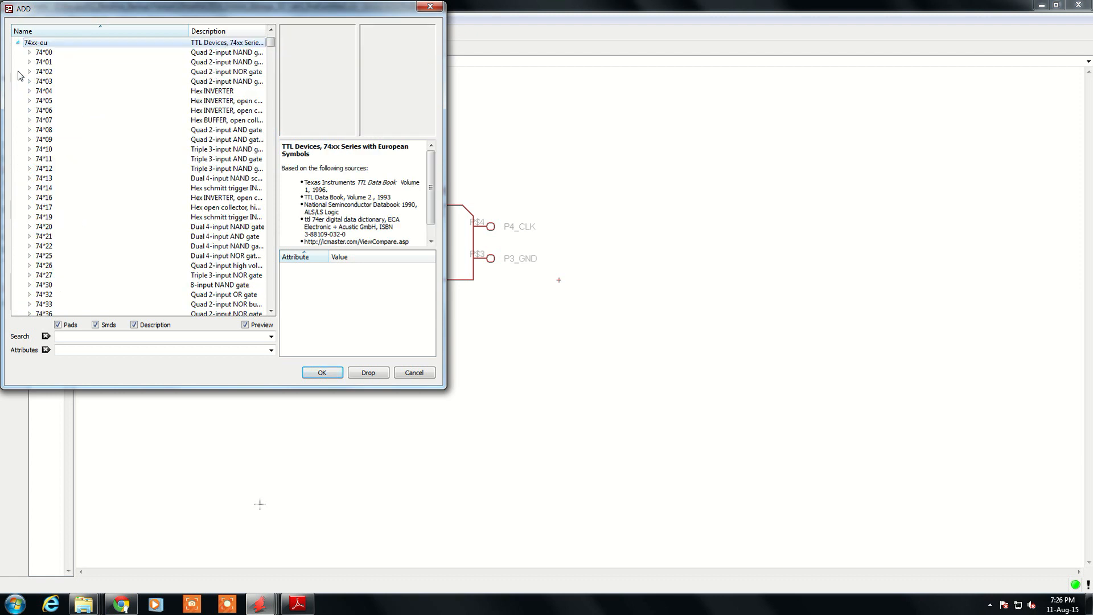
click(29, 42)
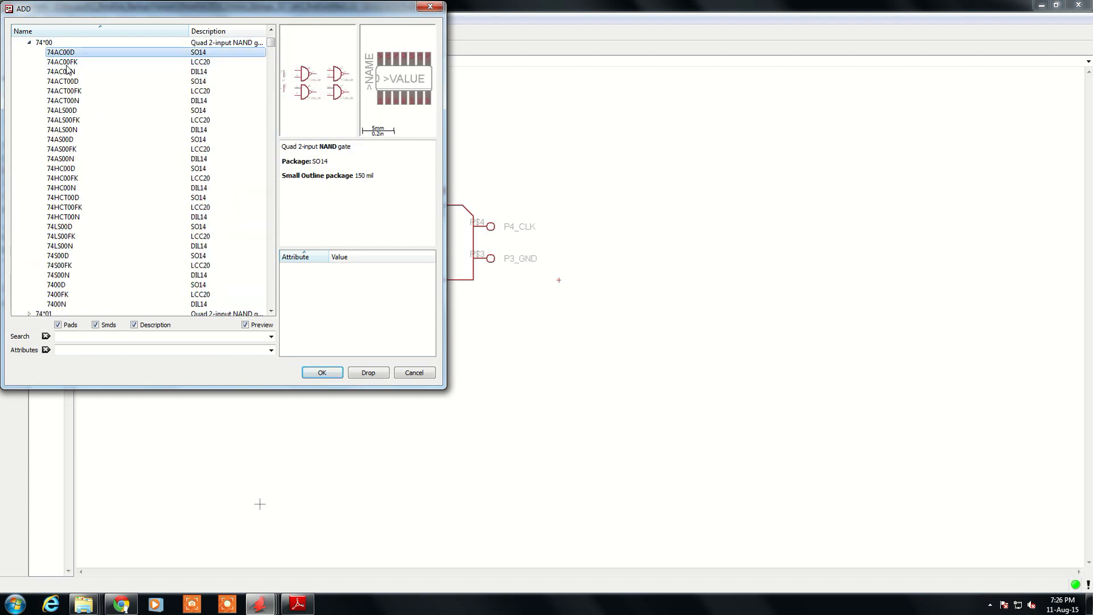
click(72, 83)
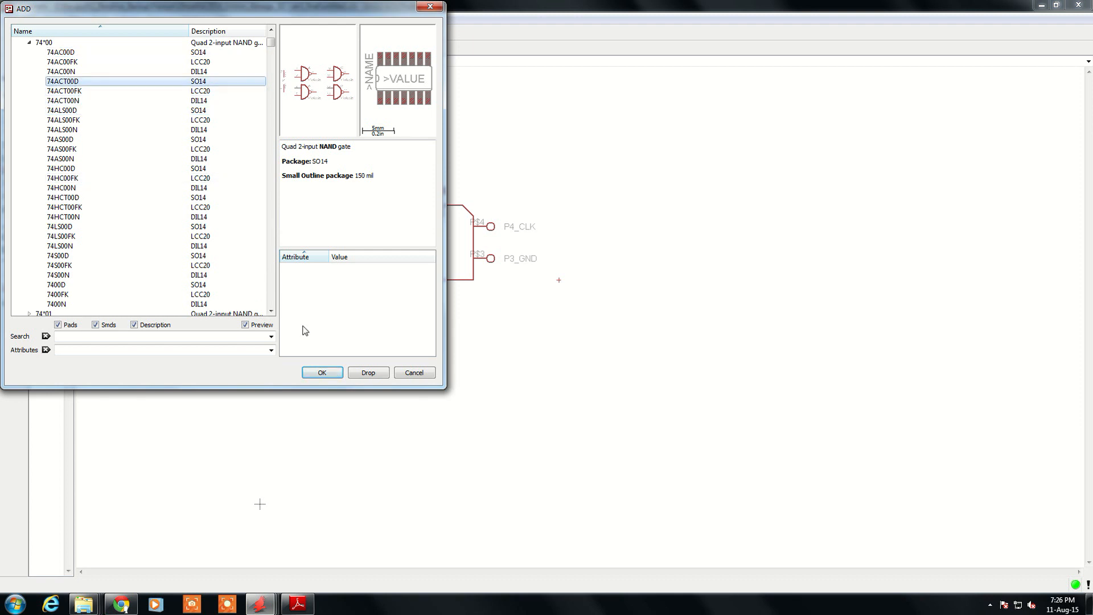
click(317, 373)
click(644, 183)
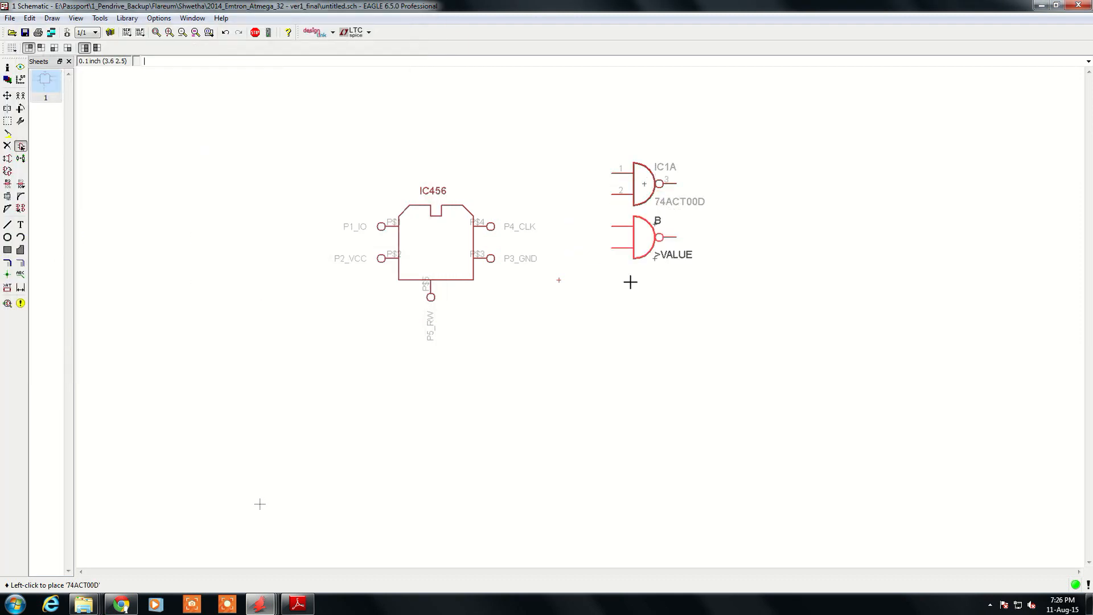
Place the second 74ACT00D gate below the first and draw a net line from IC456's P4_CLK pin to IC1A's pin 2.
click(8, 224)
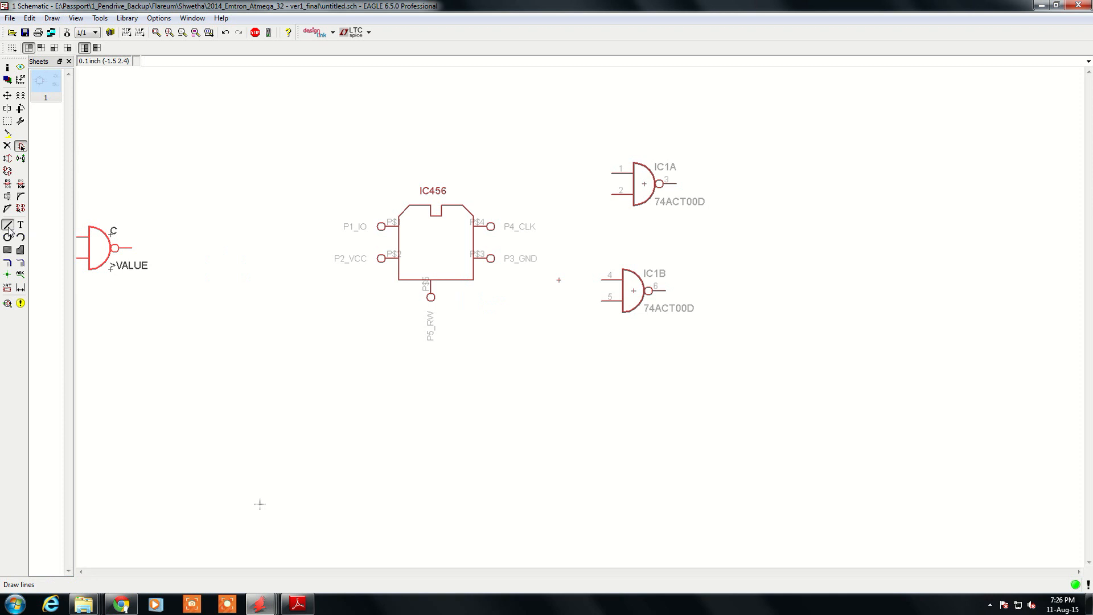
scroll(526, 241, up, 2)
scroll(527, 241, up, 2)
click(450, 201)
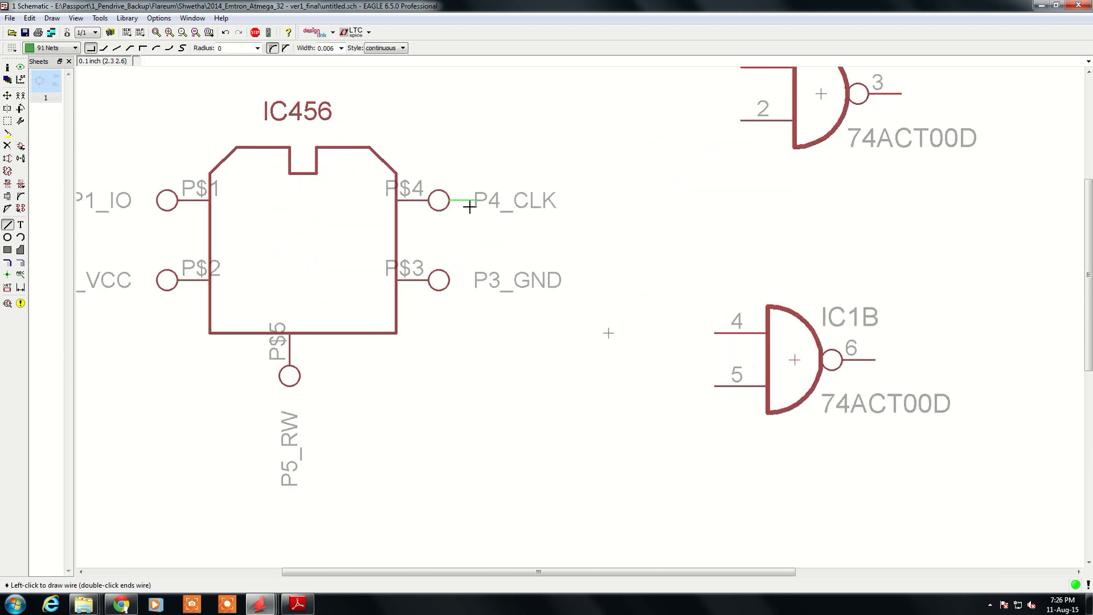
key(Escape)
click(430, 201)
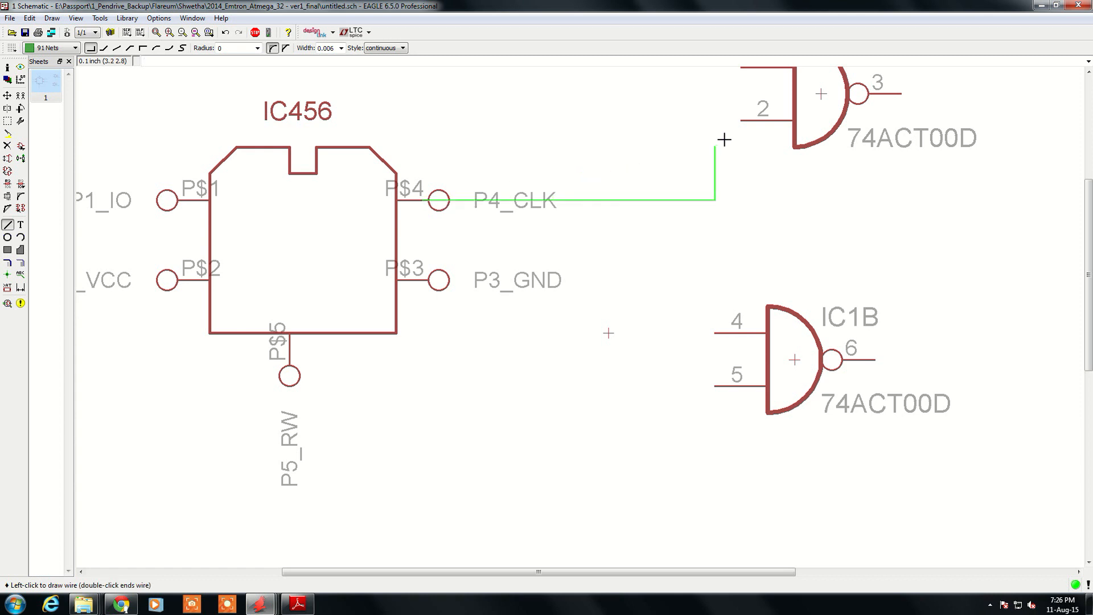
click(739, 129)
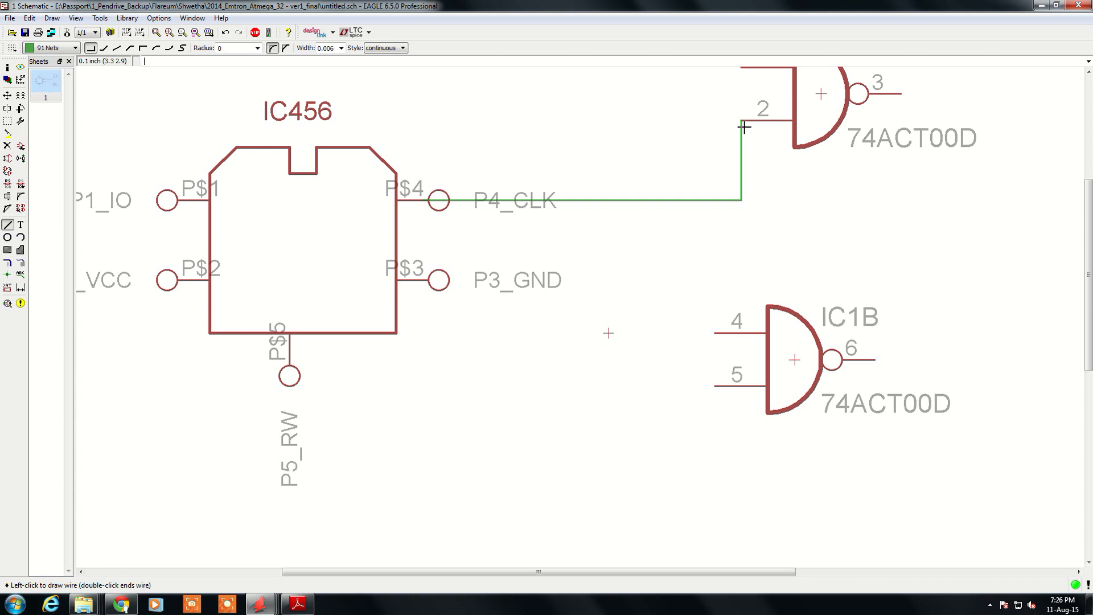
click(742, 122)
key(Escape)
Draw a net line from IC456's P3_GND pin to pin 4 of IC1B.
click(427, 278)
click(705, 326)
scroll(579, 376, down, 3)
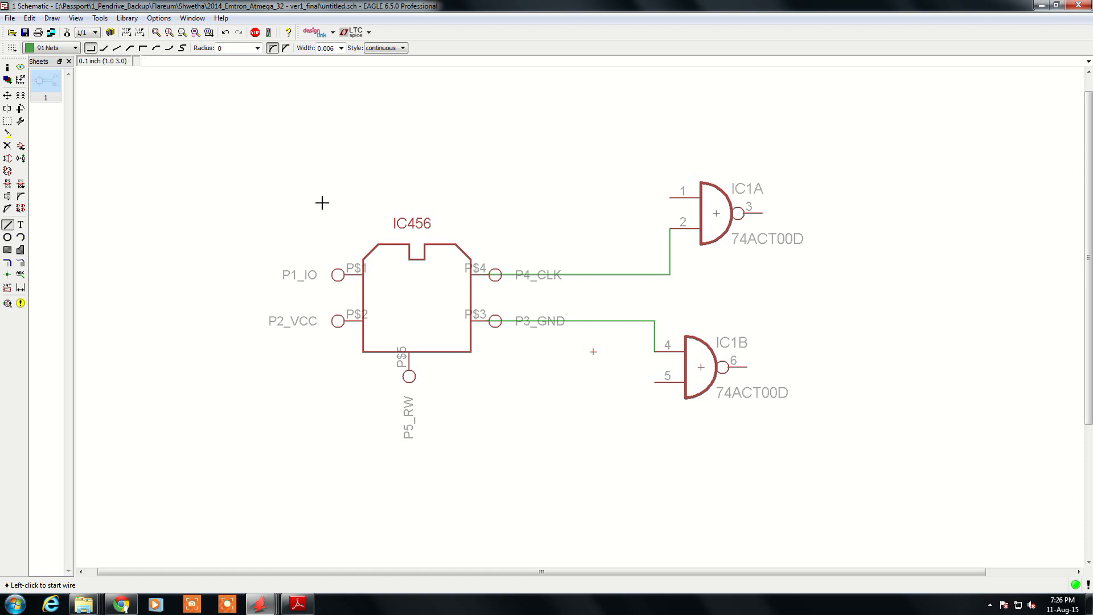
Switch to the board, examine the 74ACT00D package outside the outline, and return to the schematic.
click(67, 33)
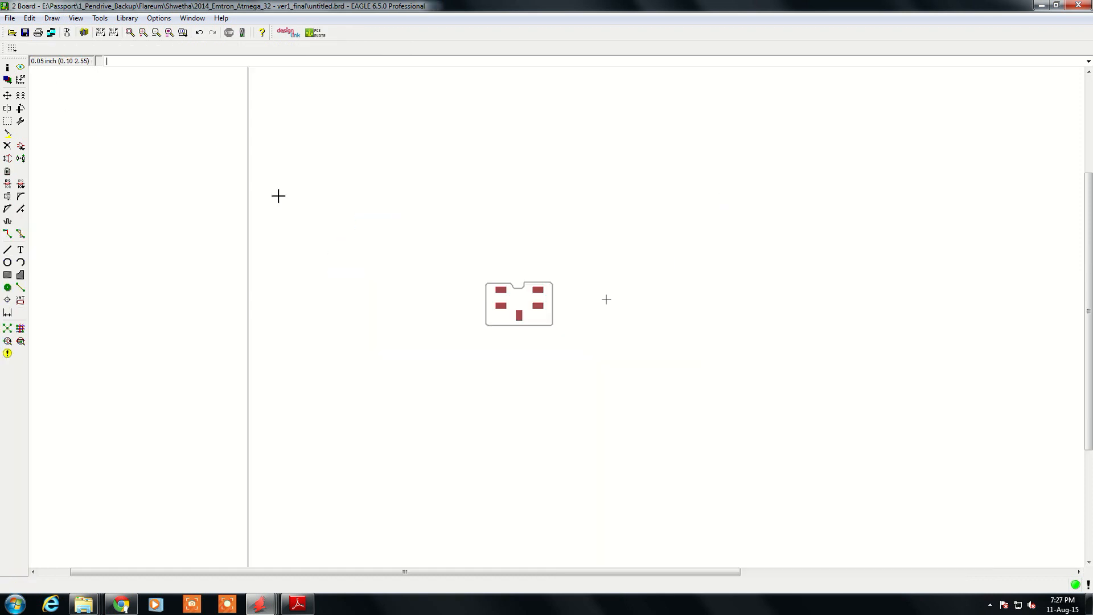
scroll(341, 421, up, 5)
scroll(350, 381, up, 1)
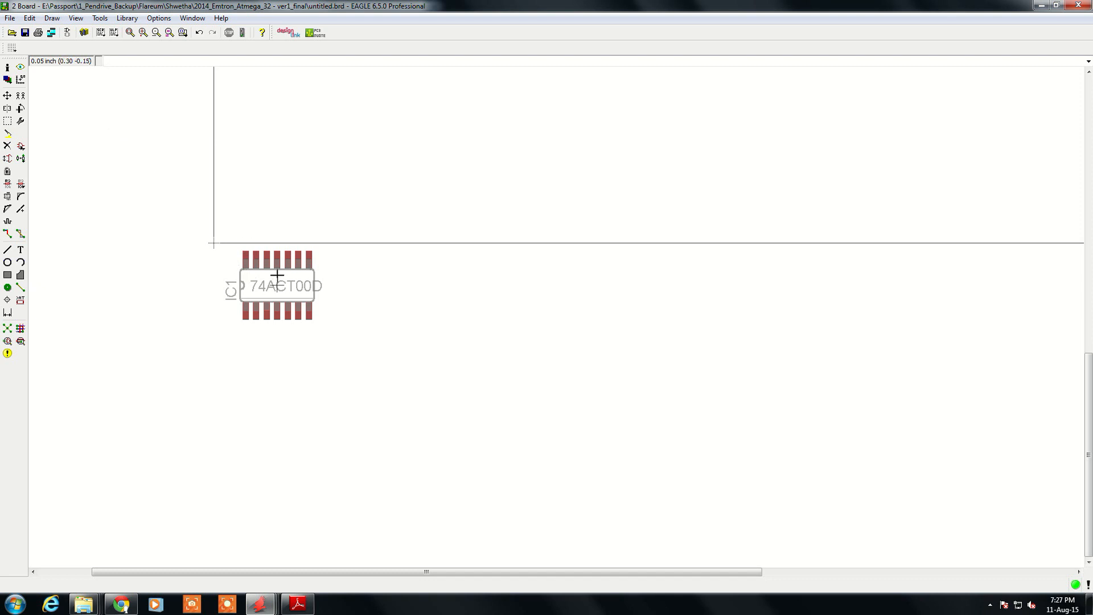
click(66, 33)
scroll(303, 263, down, 3)
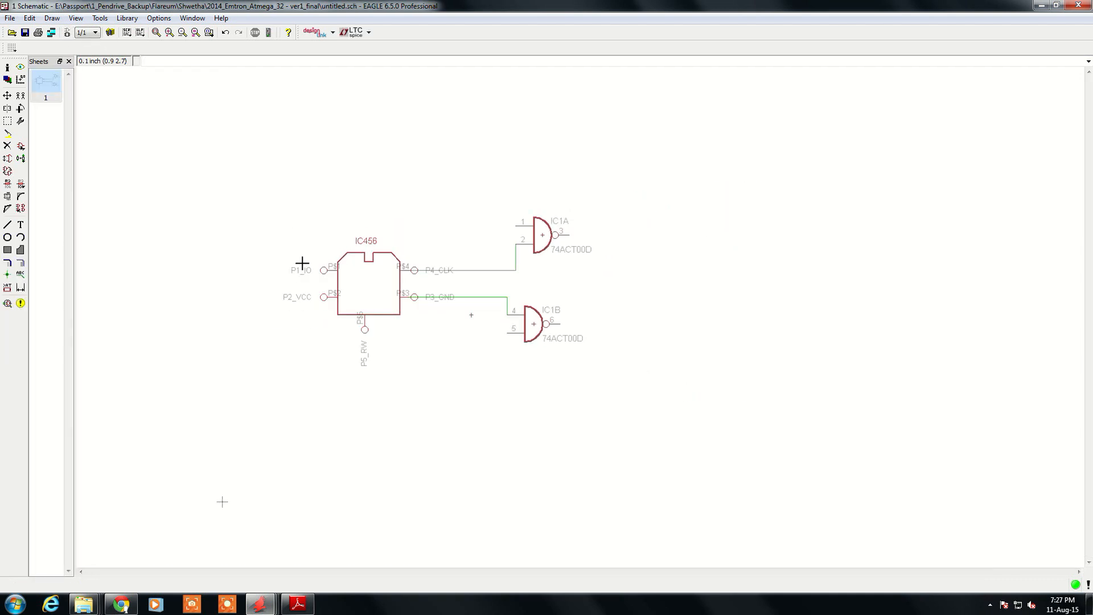
Delete both 74ACT00D gates and the net lines connecting them to IC456 from the schematic.
click(8, 145)
click(534, 238)
click(475, 273)
click(478, 301)
click(508, 311)
click(534, 323)
scroll(323, 292, up, 3)
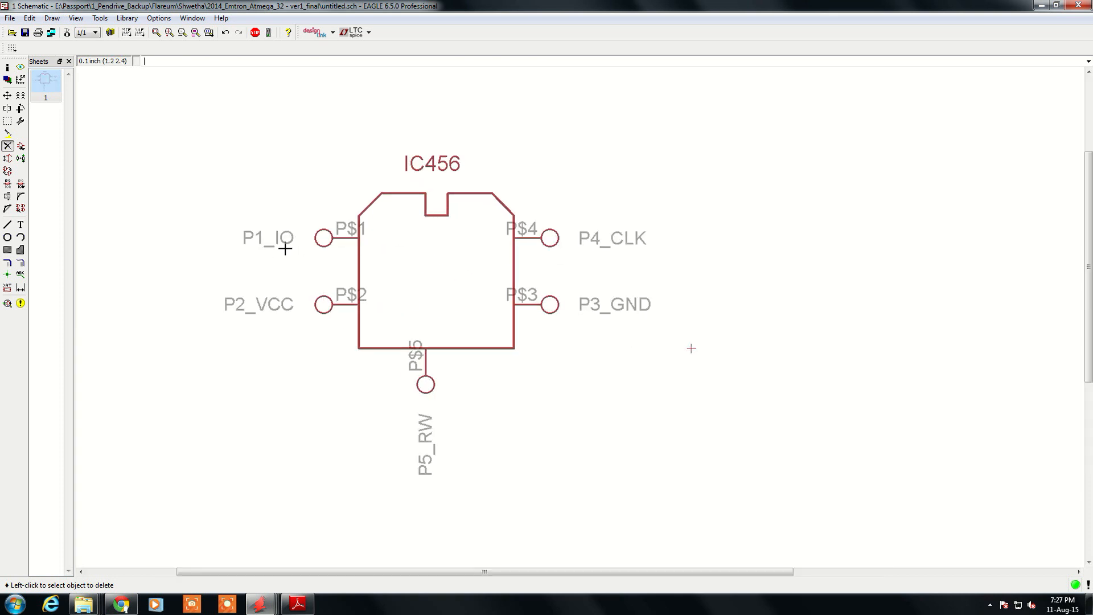
Switch to the board, examine the SOIC-5 package, and review the print settings without printing.
click(66, 32)
scroll(273, 168, down, 4)
scroll(340, 142, up, 5)
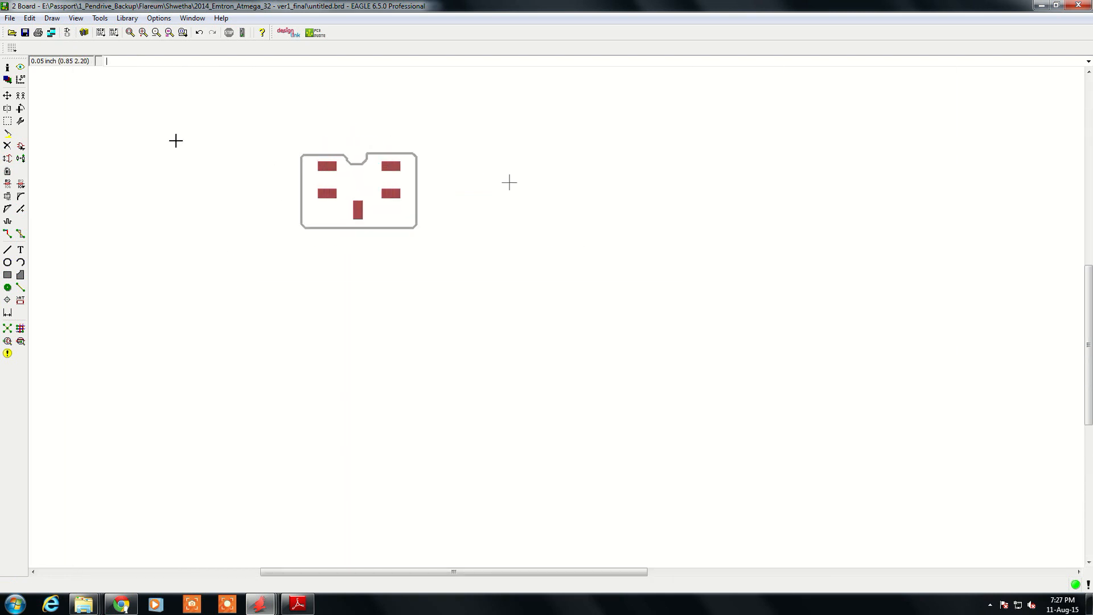
click(9, 19)
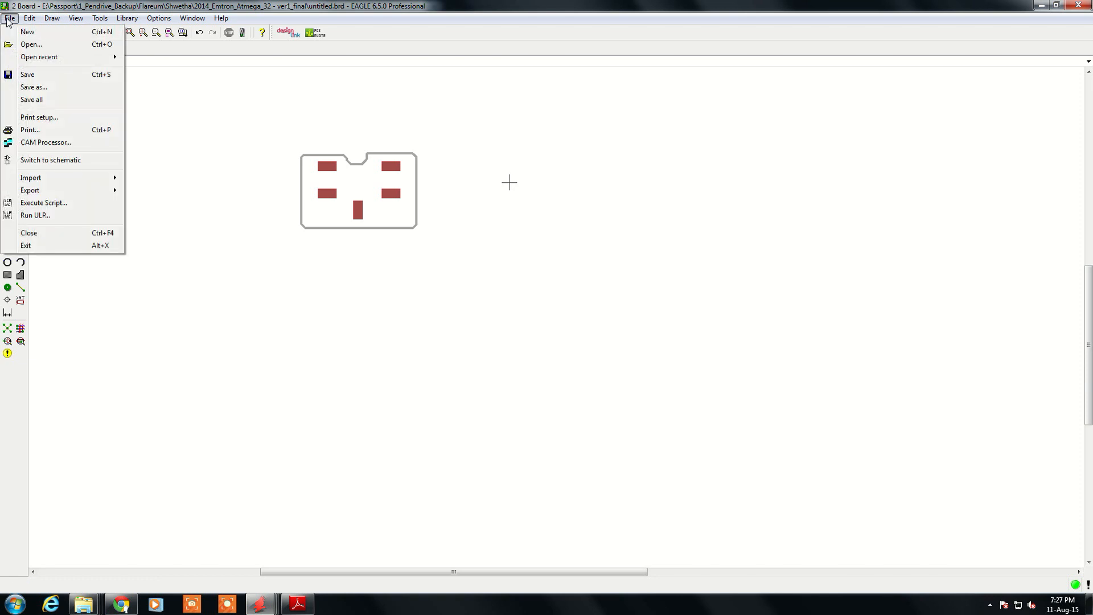
click(30, 130)
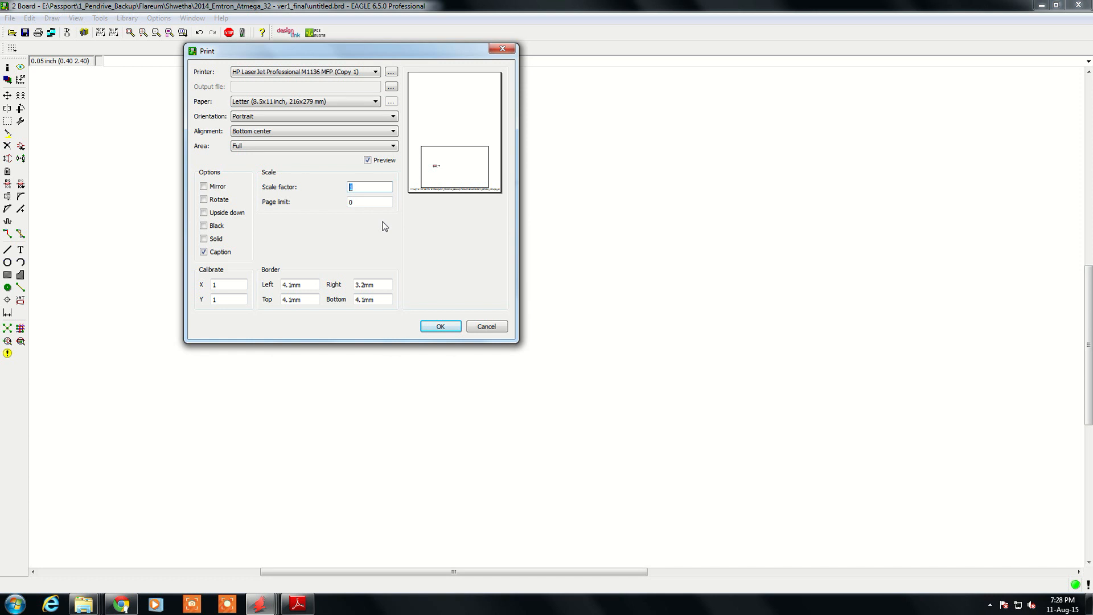
click(503, 327)
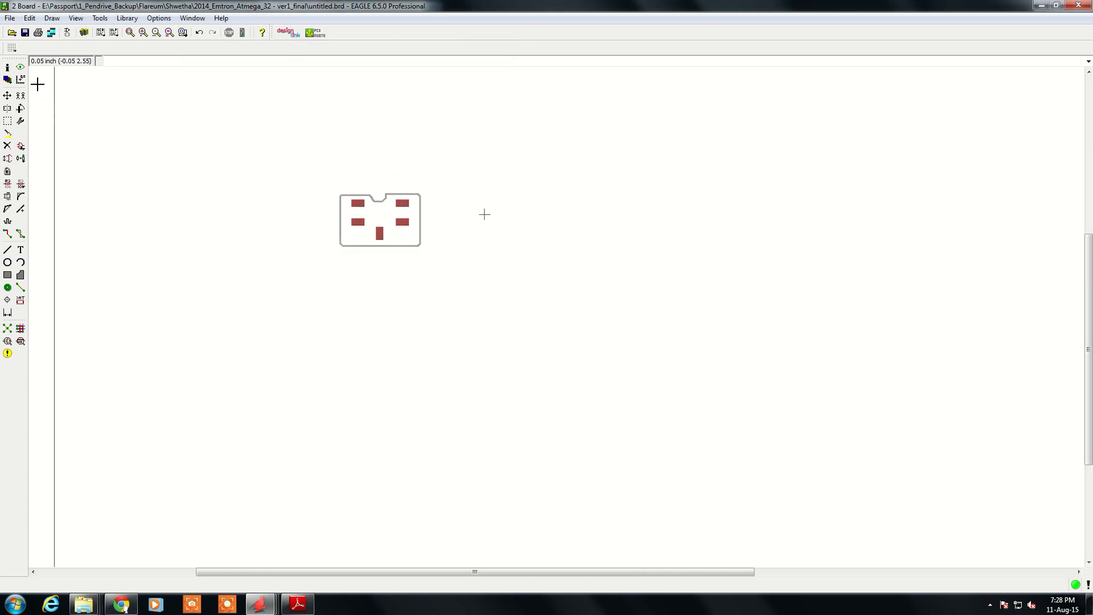
Return to the schematic, open 74ac-logic.lbr from the lbr folder in the library editor, and maximize its window.
click(67, 33)
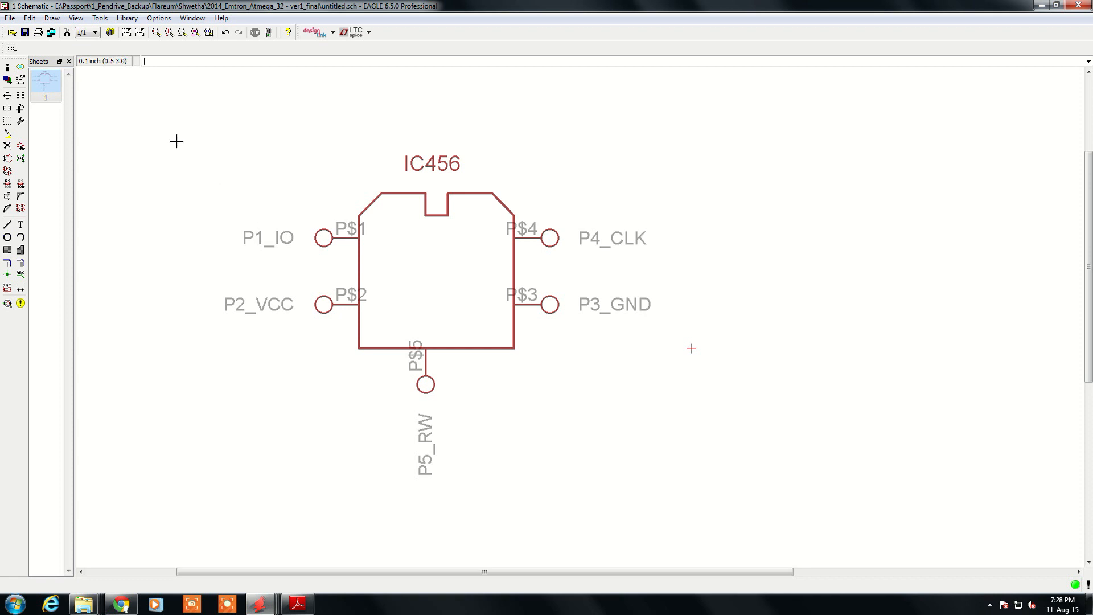
click(124, 22)
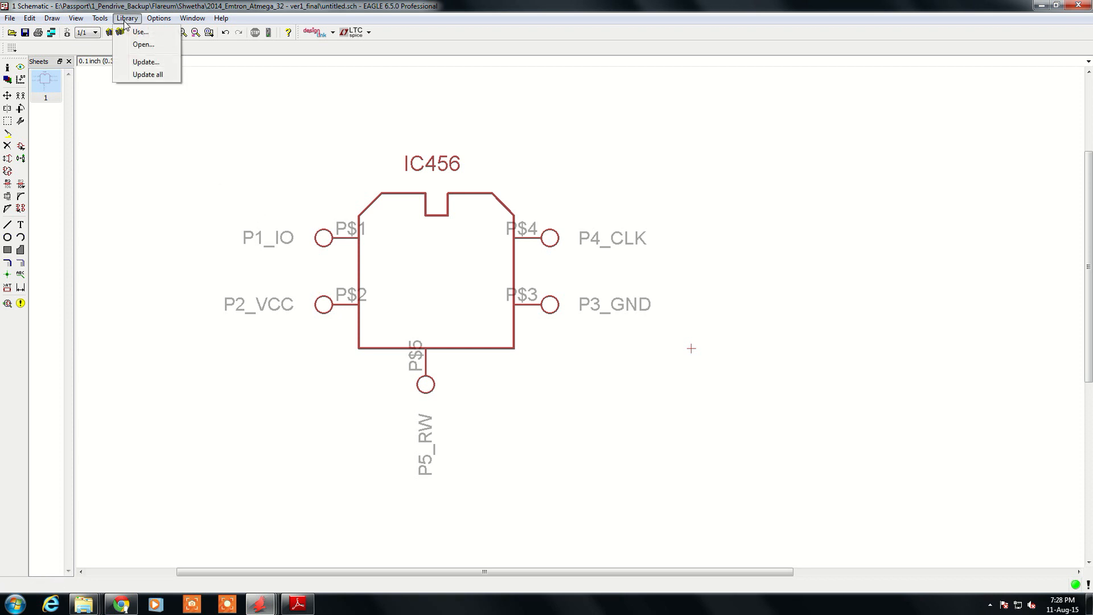
click(142, 45)
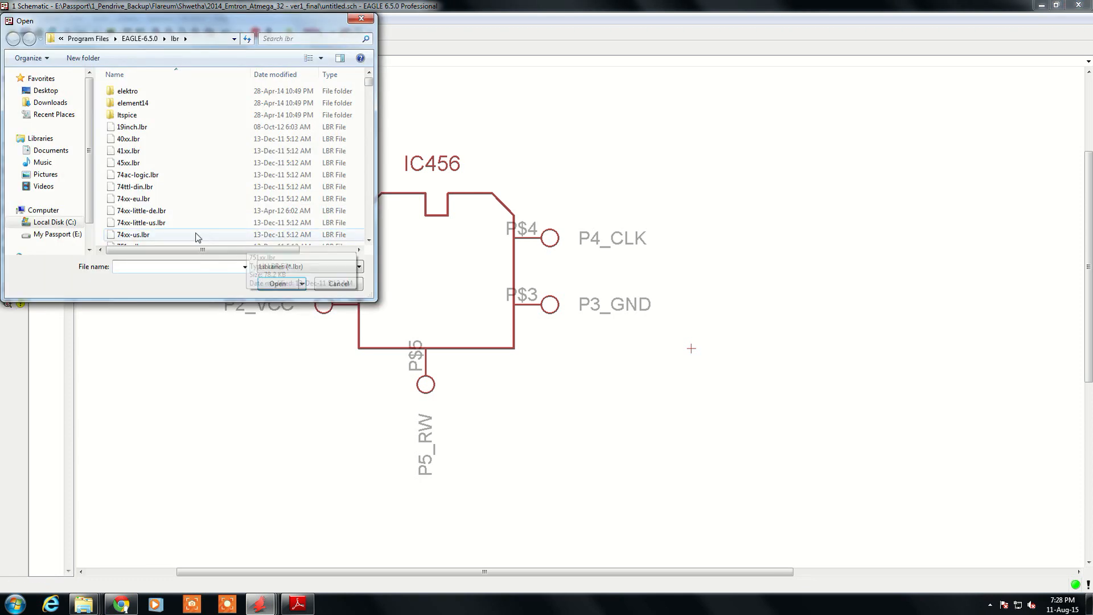
click(110, 130)
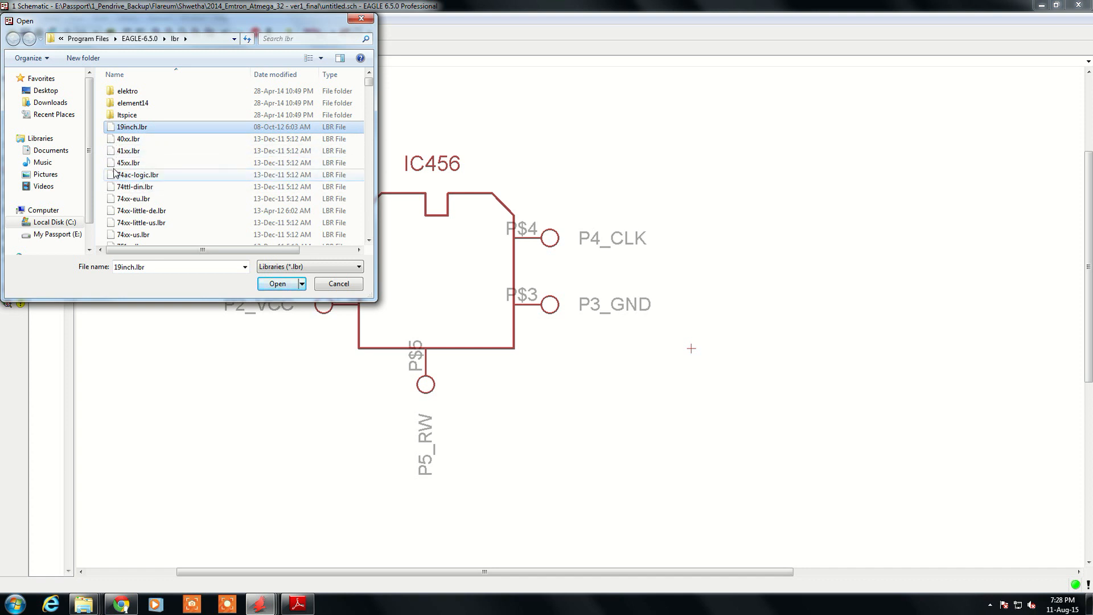
click(131, 175)
click(278, 284)
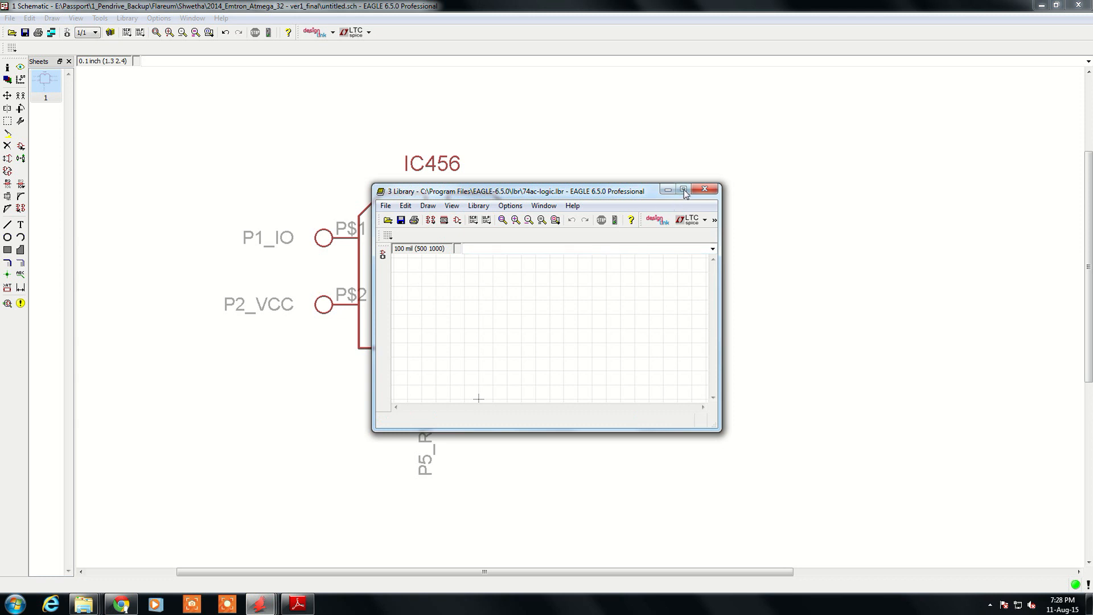
click(680, 192)
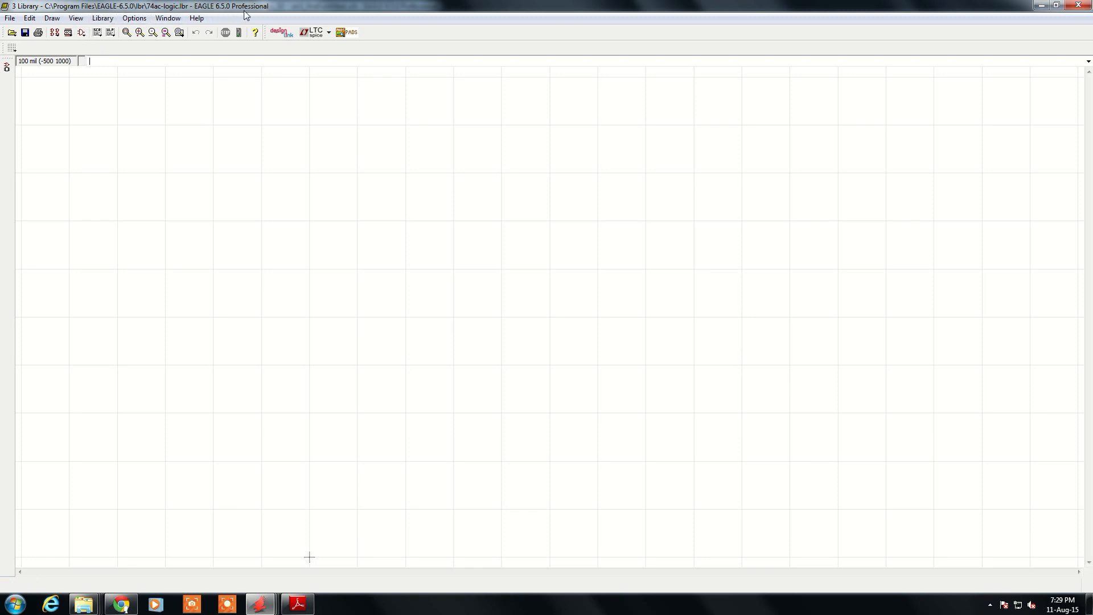
Open the 7411000 symbol of the 74ac-logic library for editing.
click(82, 33)
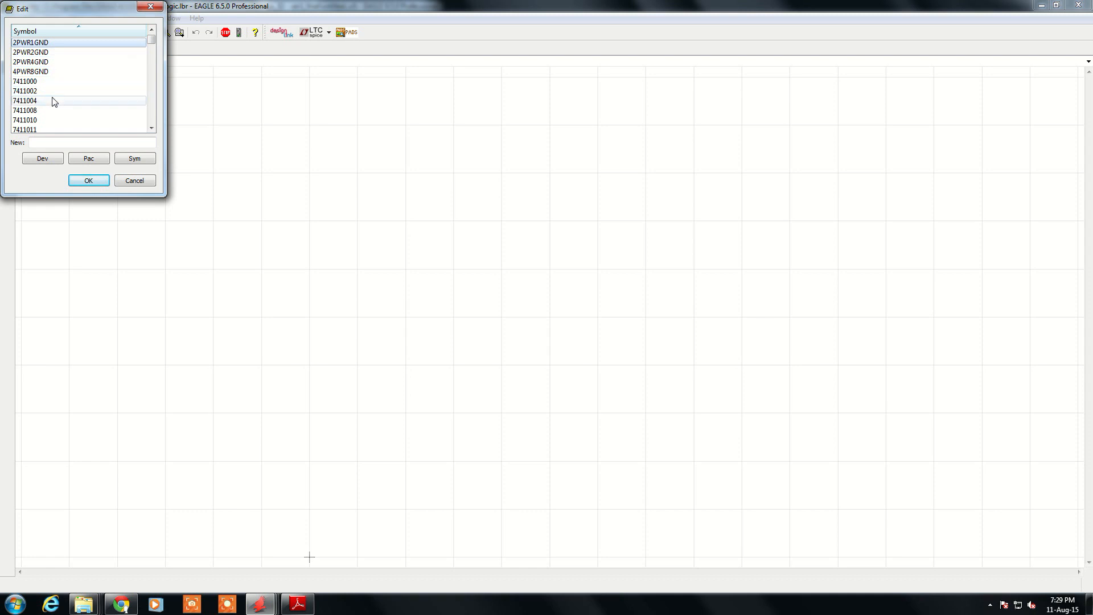
scroll(153, 53, down, 2)
mouse_move(152, 50)
mouse_down()
mouse_move(152, 92)
mouse_move(151, 39)
mouse_up()
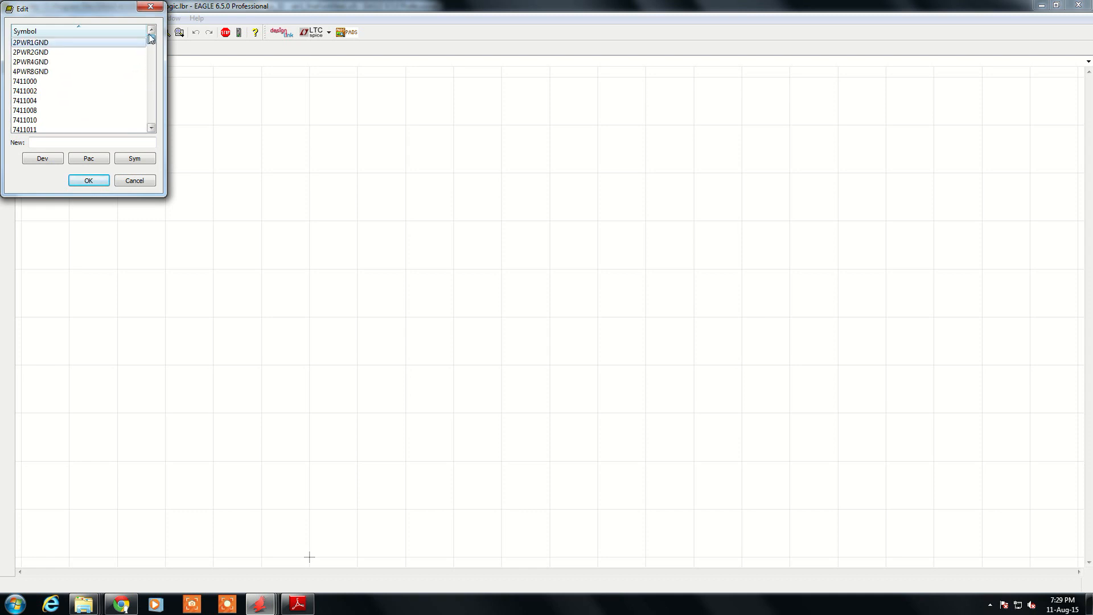
drag(80, 11, 160, 13)
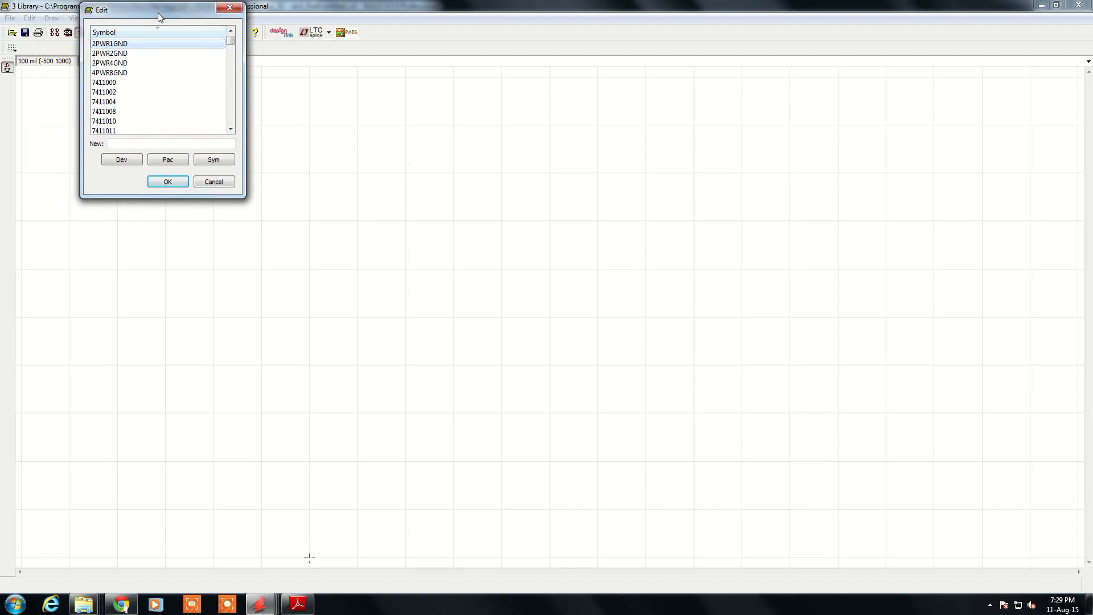
click(119, 83)
click(168, 181)
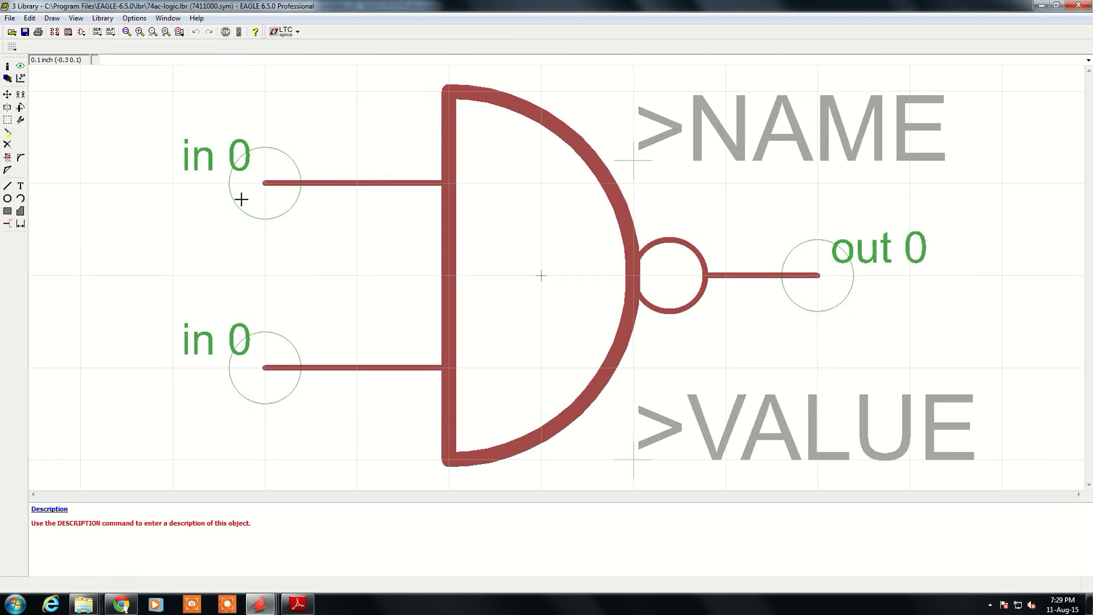
scroll(241, 199, down, 4)
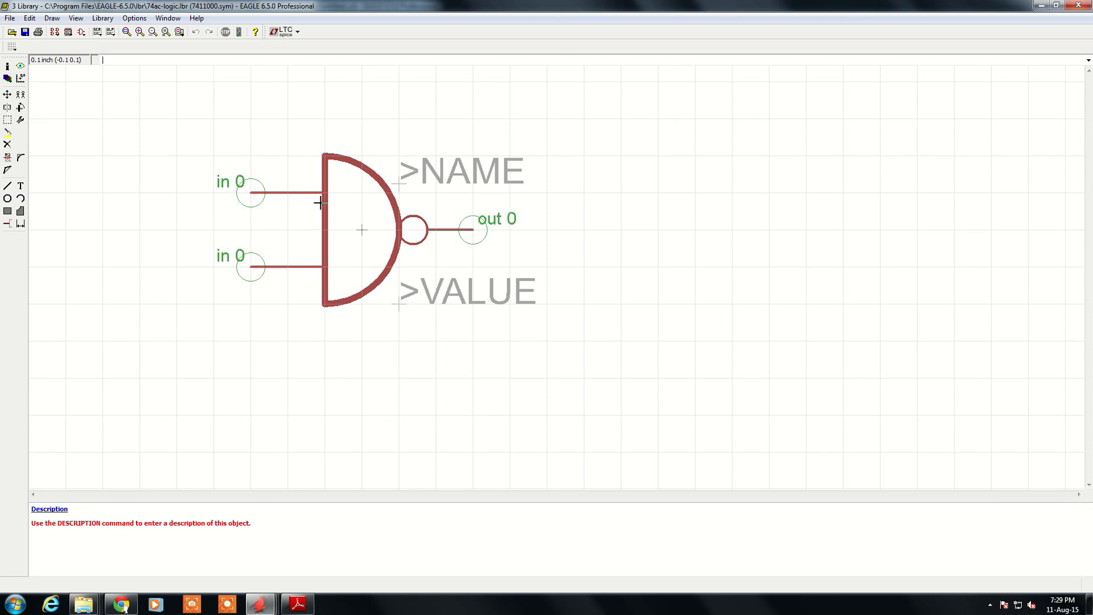
Try out moving the symbol's output pin and upper input pin, putting each back in its original position.
click(7, 94)
click(452, 226)
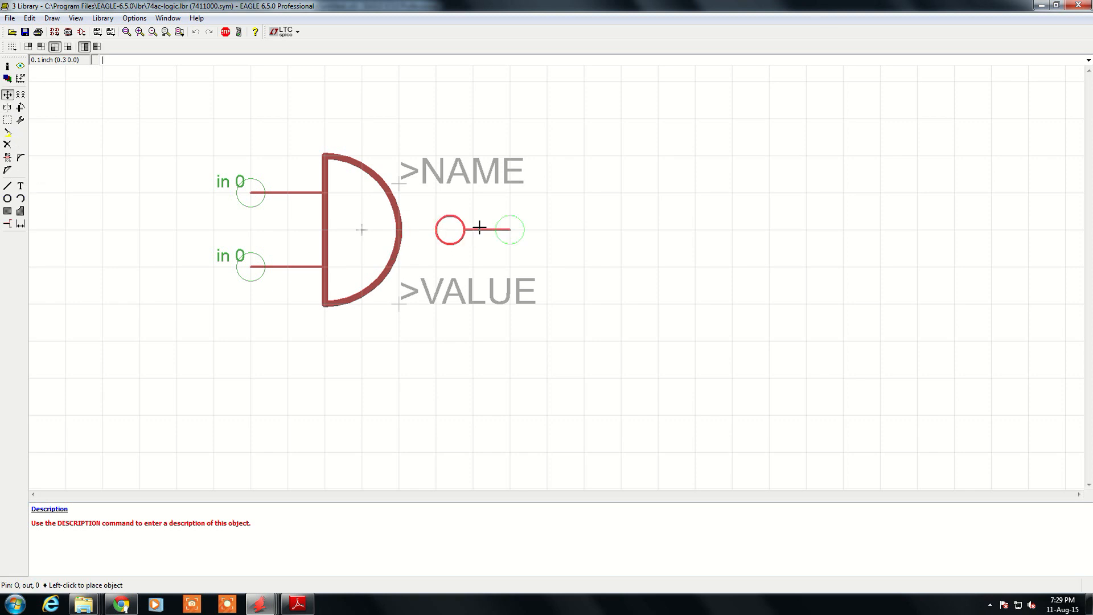
click(447, 225)
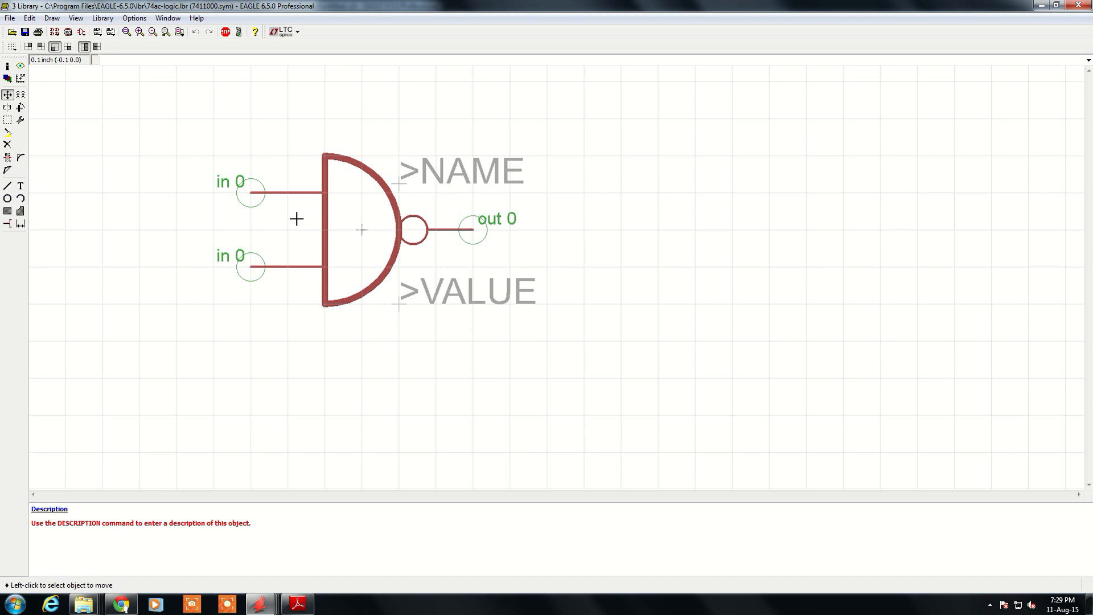
click(267, 195)
click(264, 192)
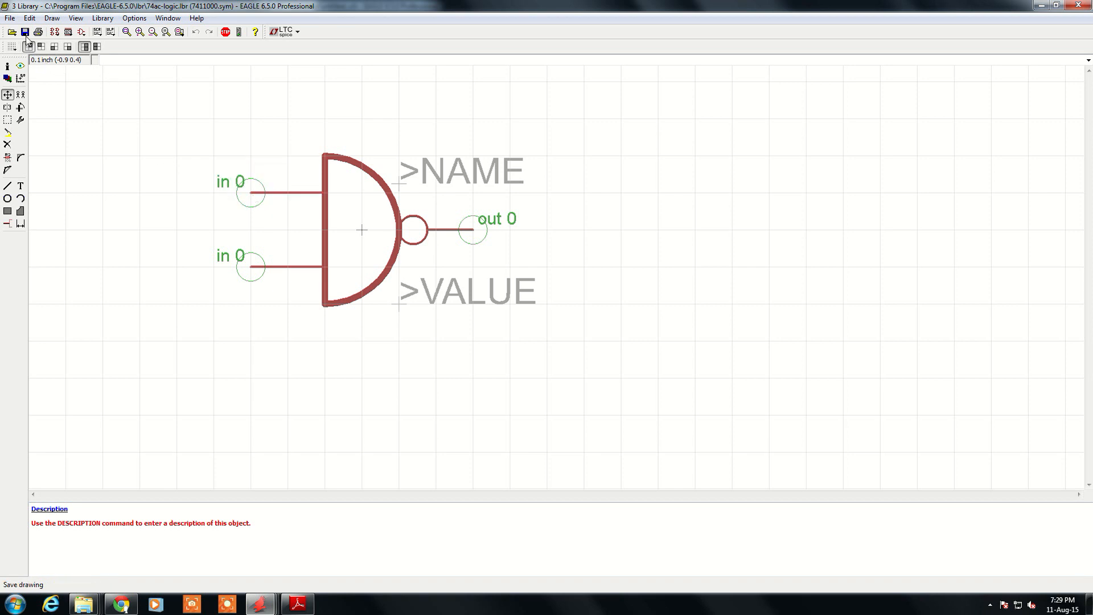
Rotate both input pins to vertical, place the lower one below the gate body and the upper one above it, and save the library.
click(286, 264)
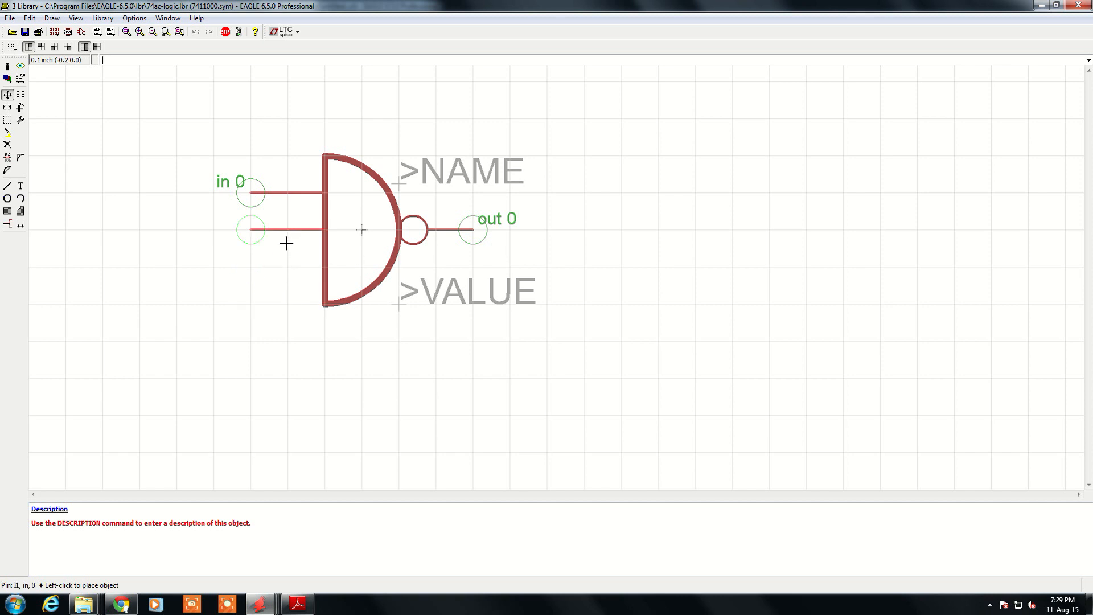
right_click(347, 333)
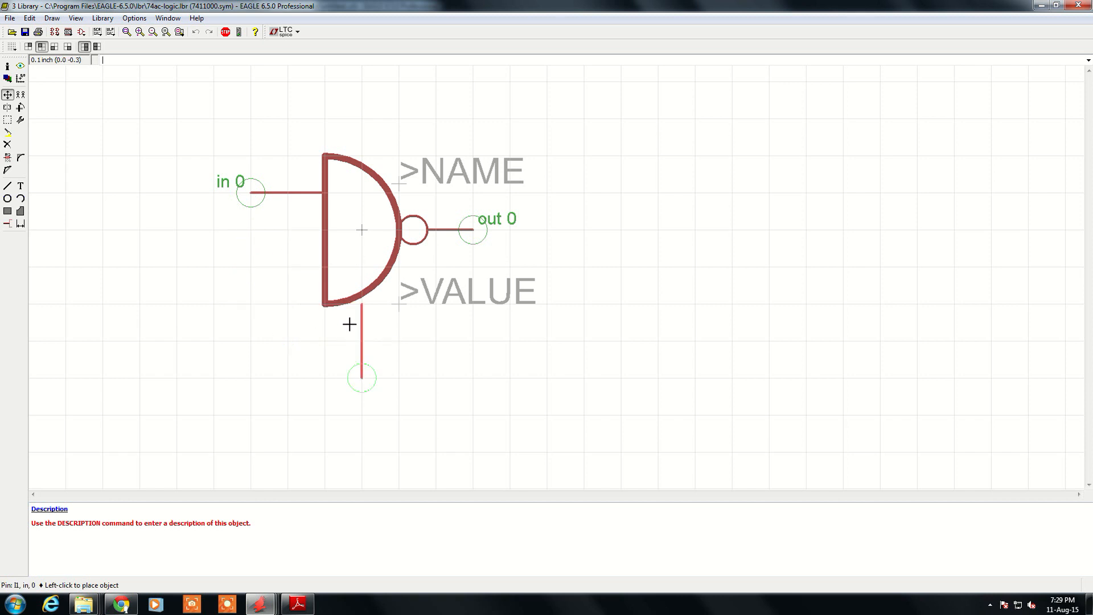
click(350, 332)
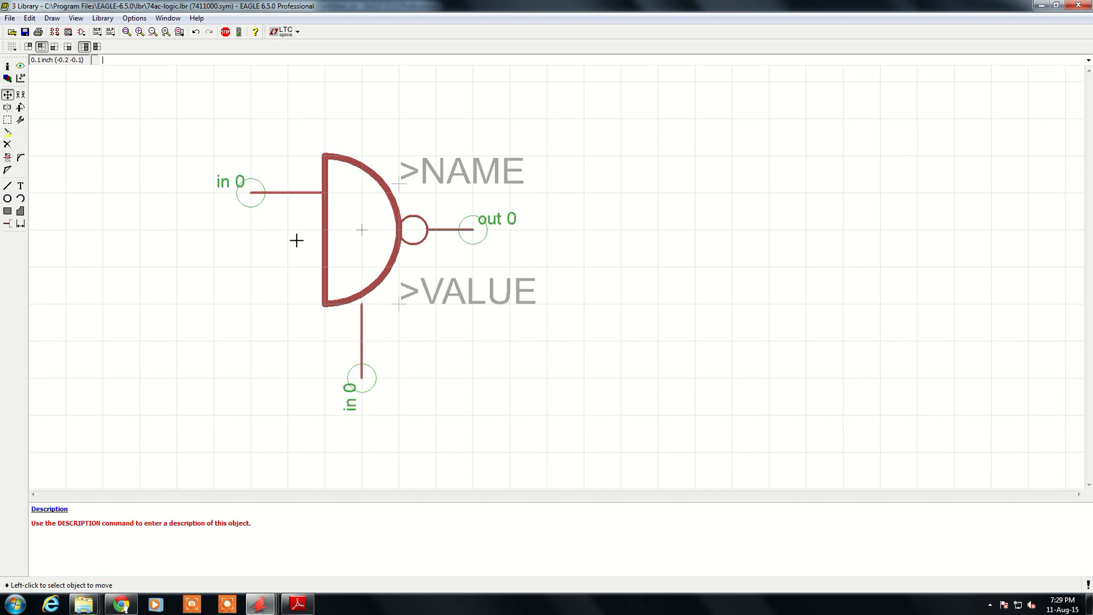
click(251, 192)
right_click(336, 94)
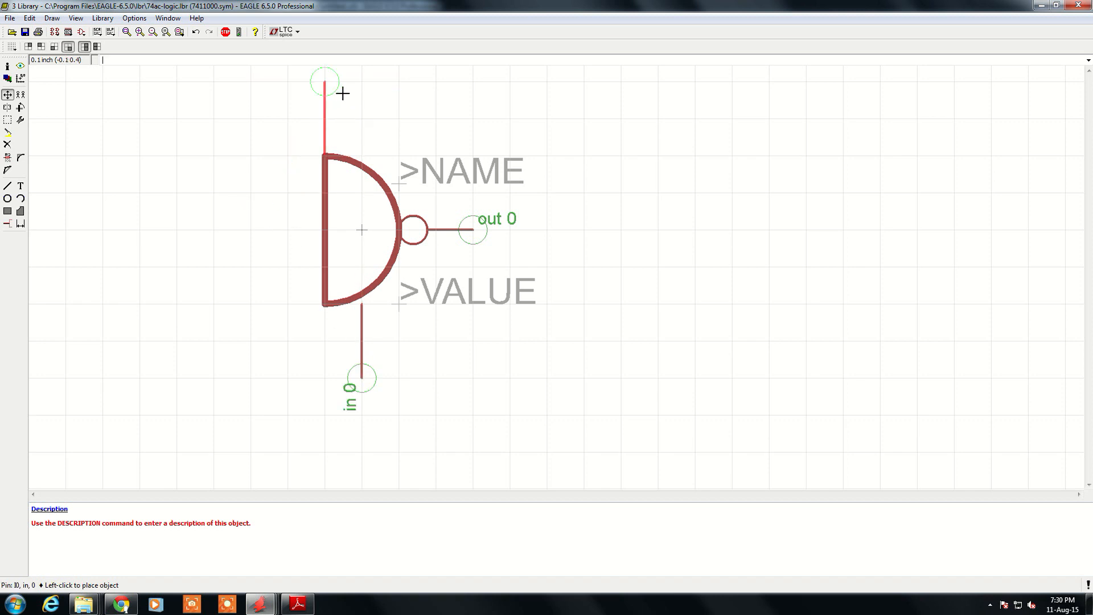
click(369, 92)
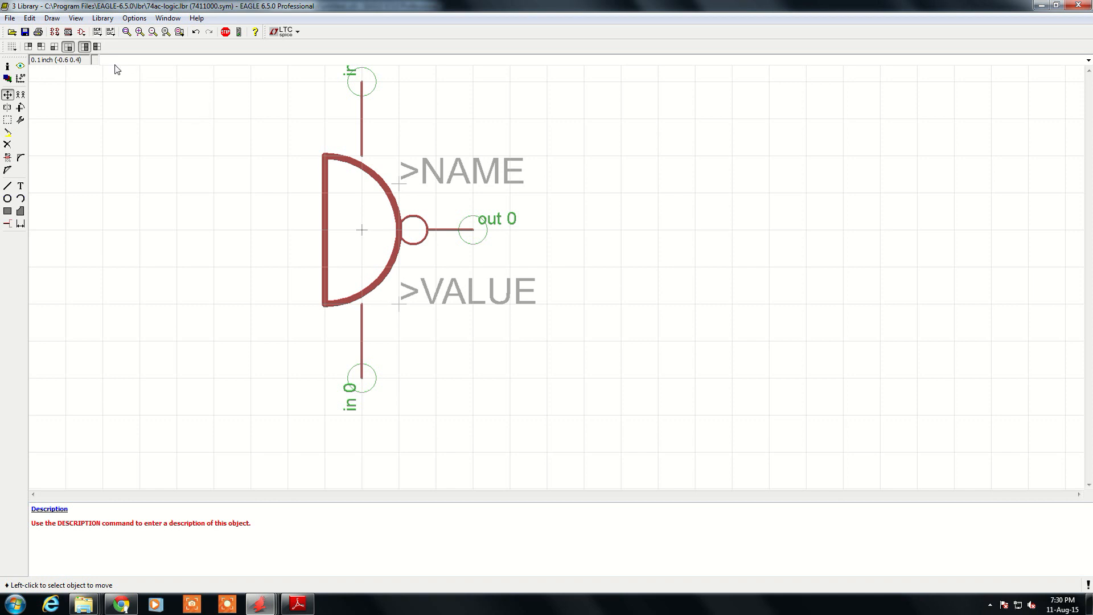
click(25, 32)
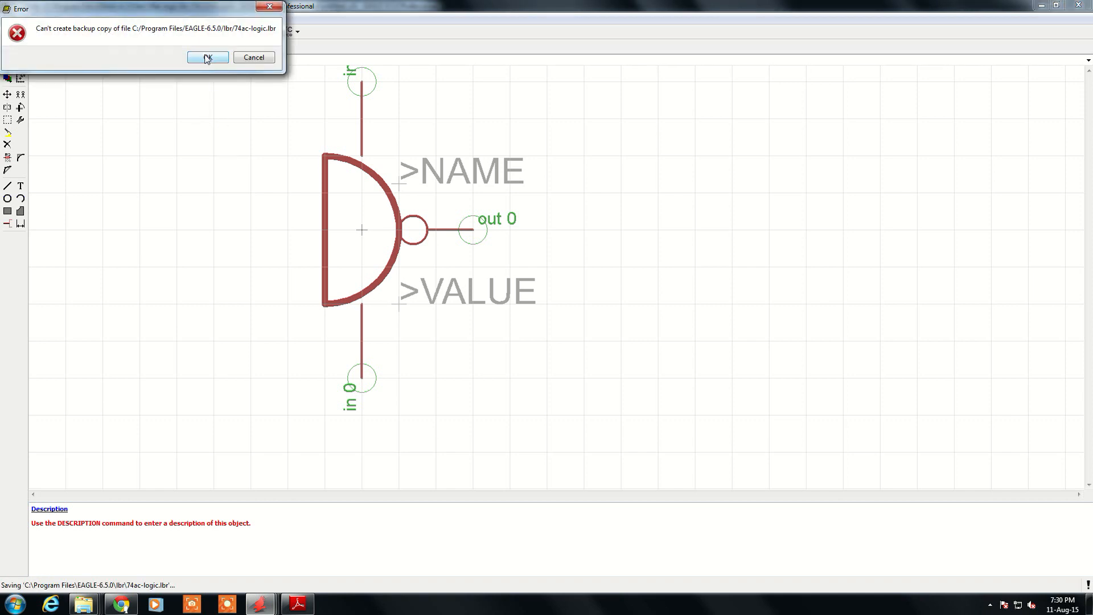
click(208, 58)
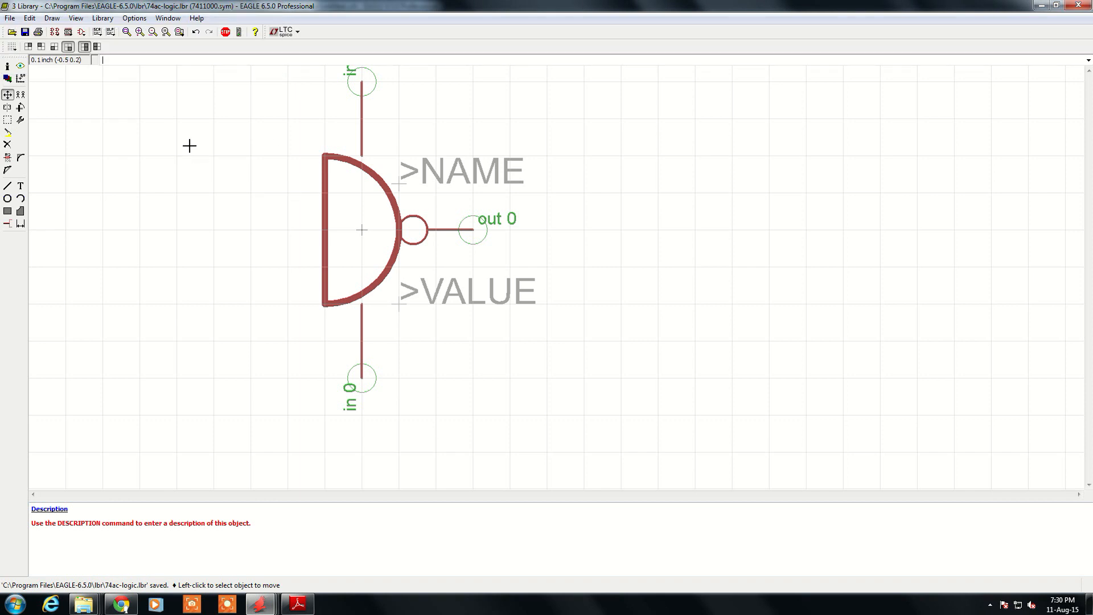
Open the DIL14 package of the 74ac-logic library and view its pads and outline.
click(80, 47)
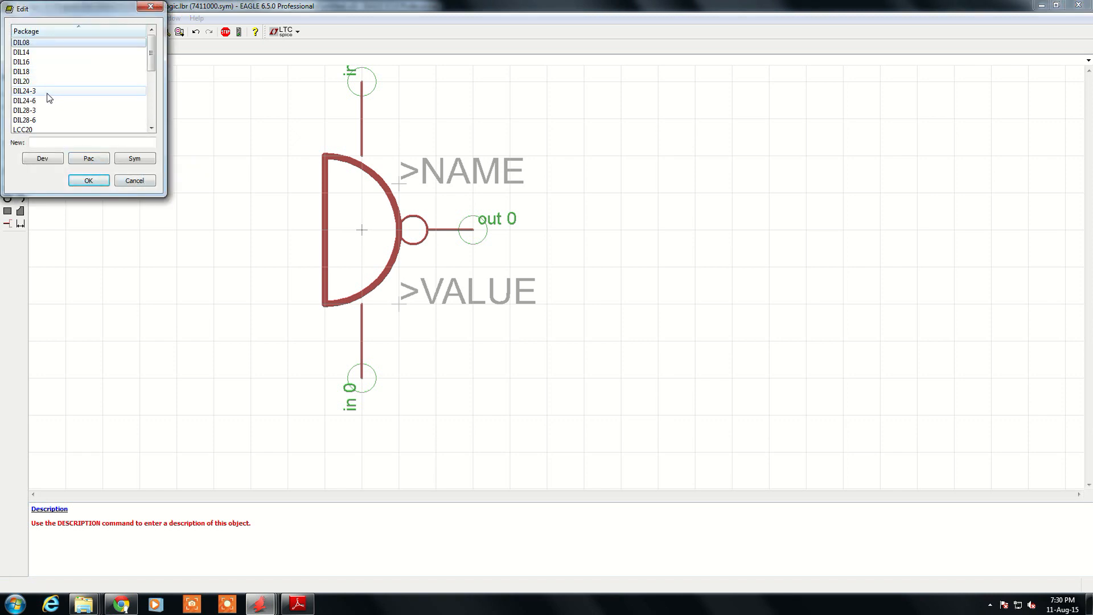
click(26, 52)
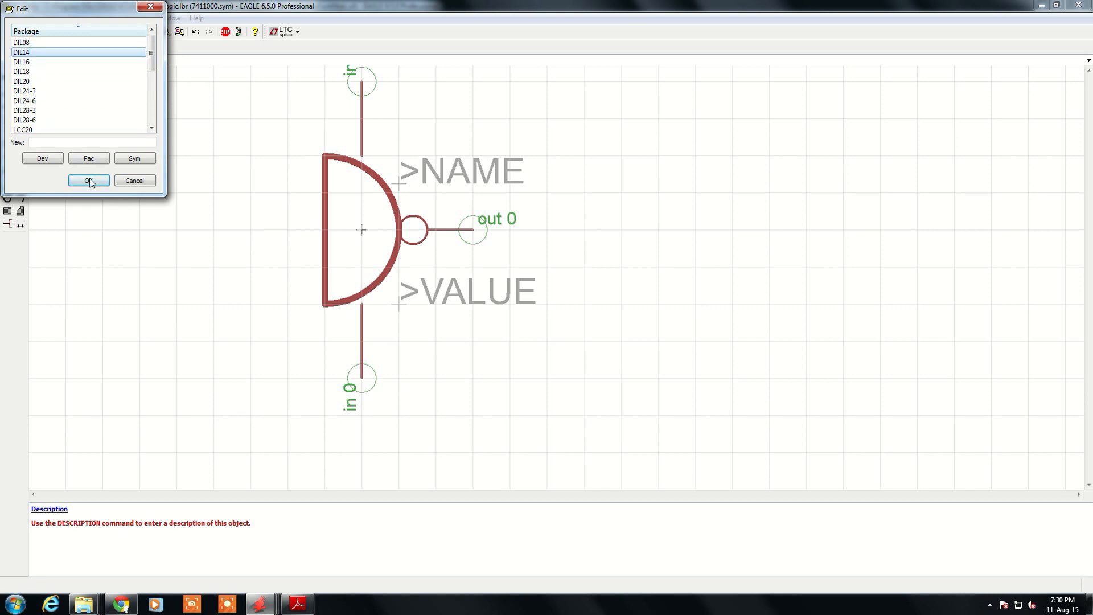
click(88, 180)
scroll(206, 186, down, 3)
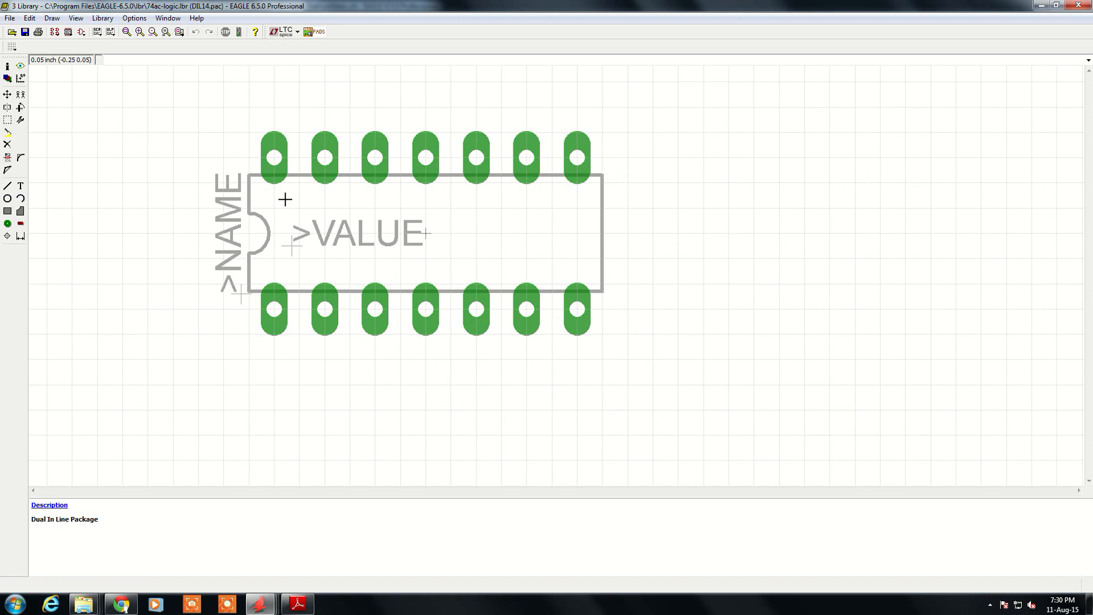
scroll(279, 195, up, 2)
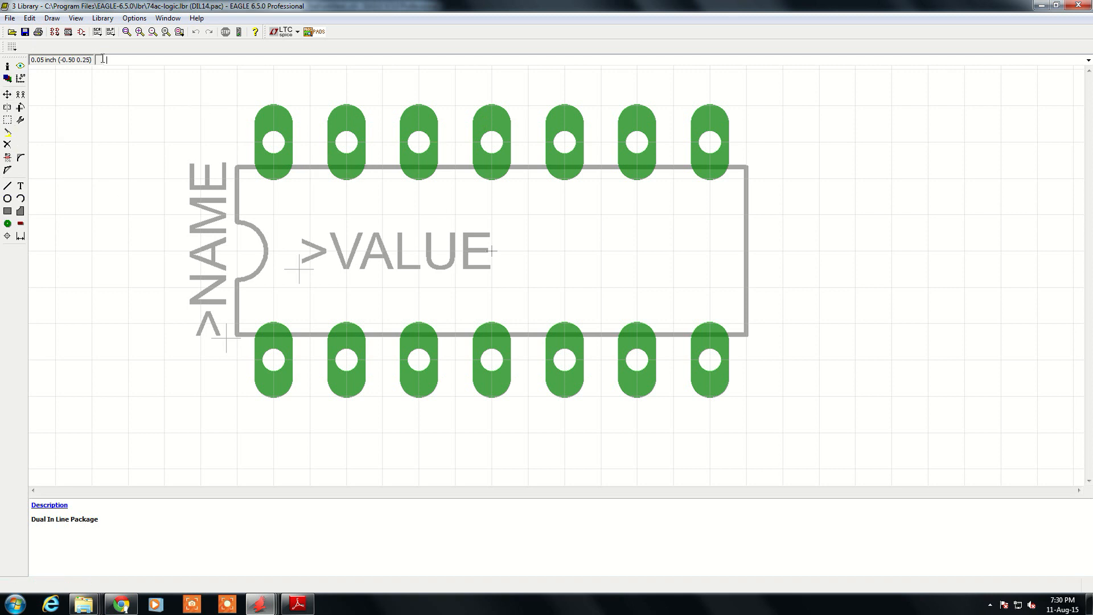
Open the 74AC11000 device, inspect the pin-to-pad connections of its DIL16 variant, and close the library editor to return to the schematic.
click(54, 31)
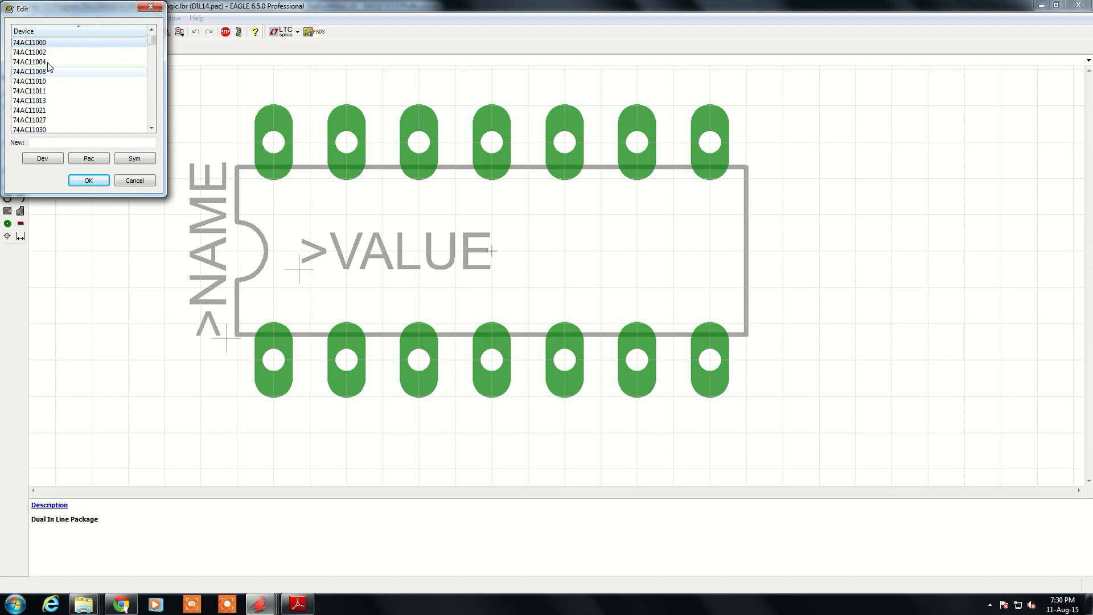
click(88, 180)
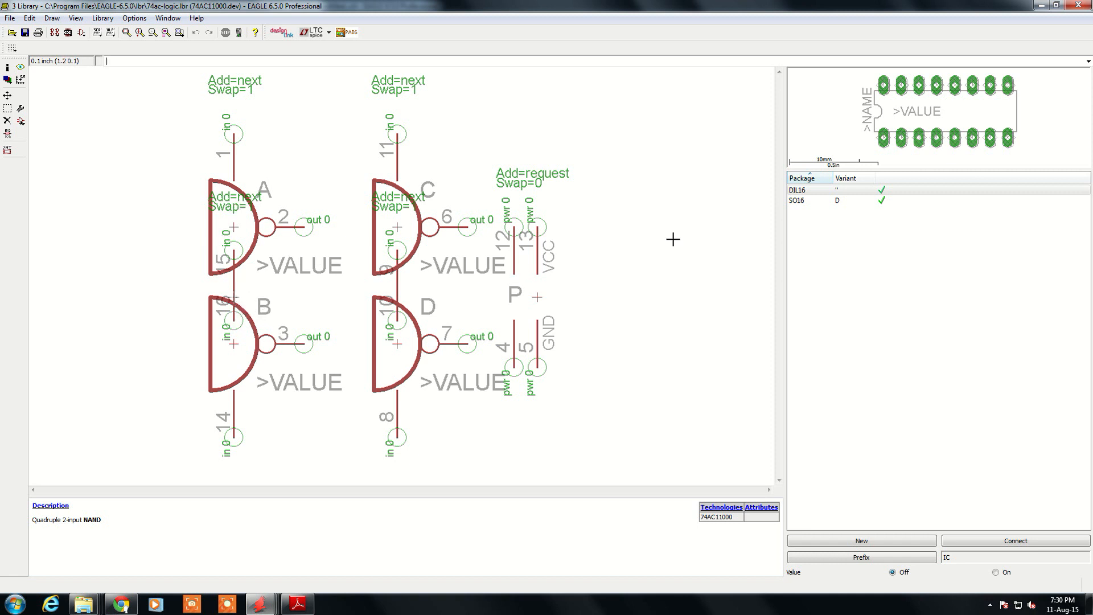
double_click(884, 195)
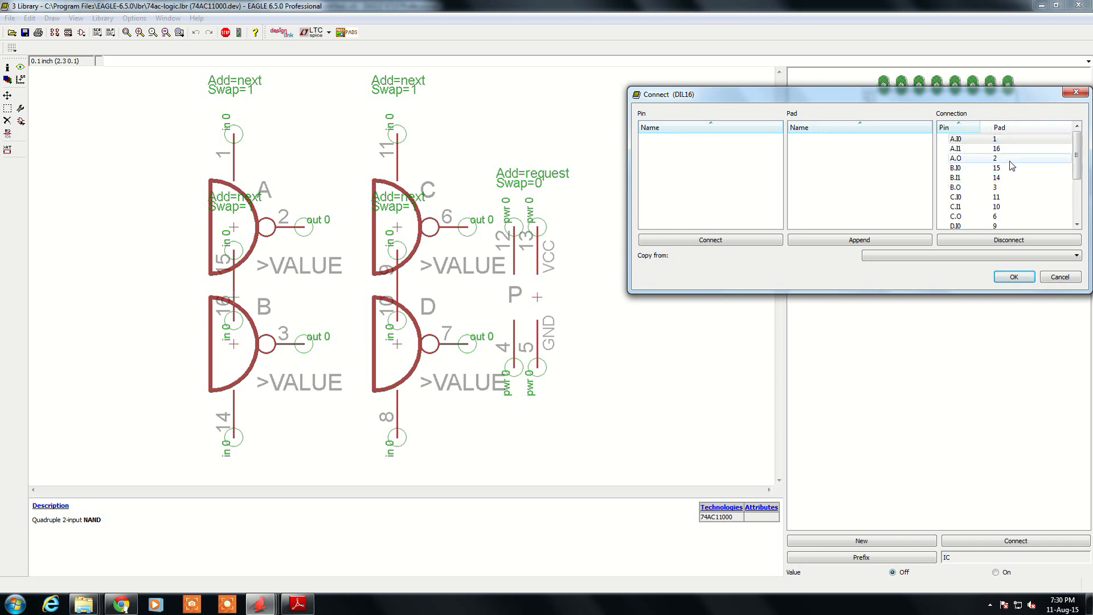
click(1075, 94)
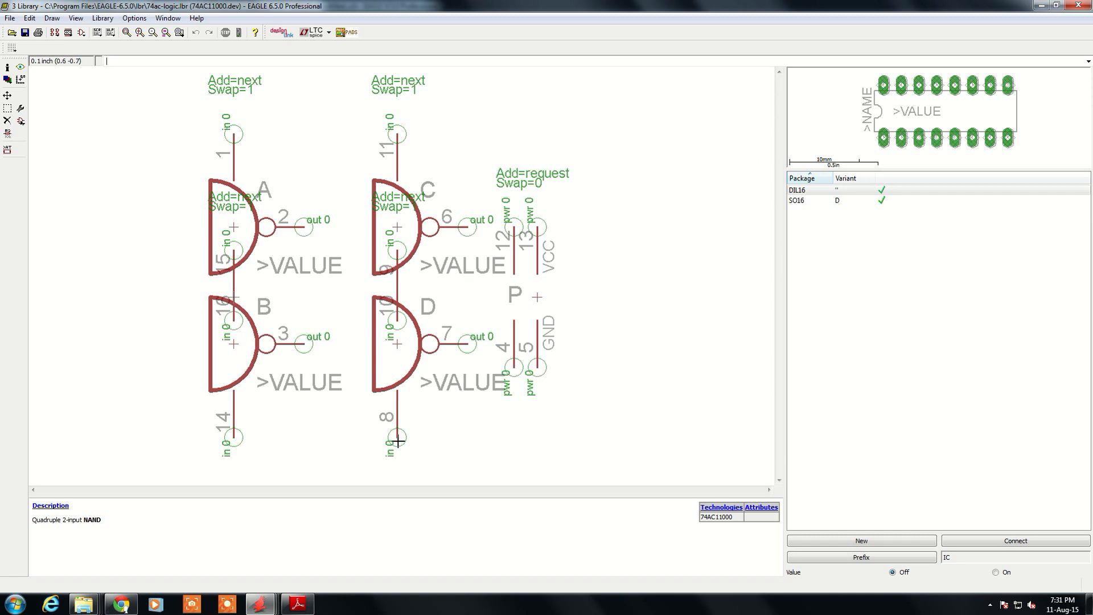
click(1079, 5)
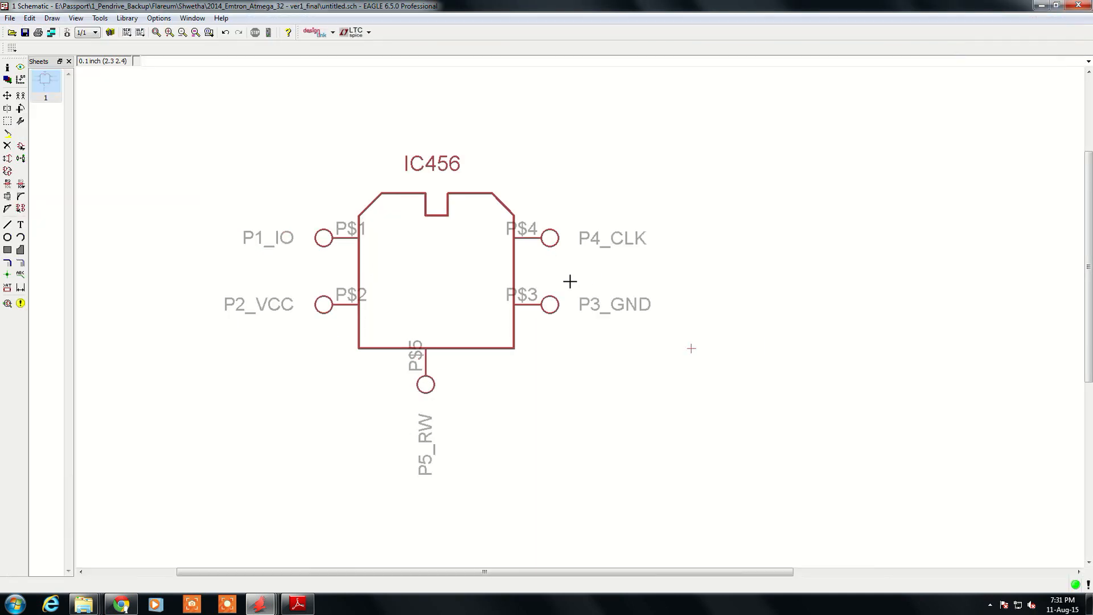
scroll(369, 273, down, 1)
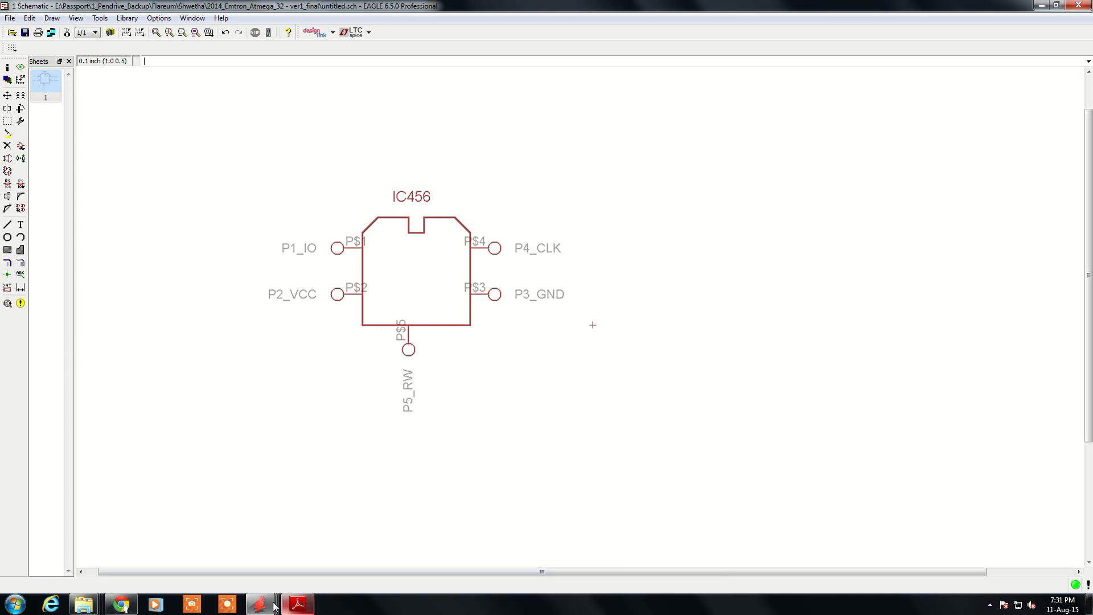
Switch to Chrome and review the Windows, Linux and Mac versions on the CadSoft site's Download EAGLE page.
click(131, 605)
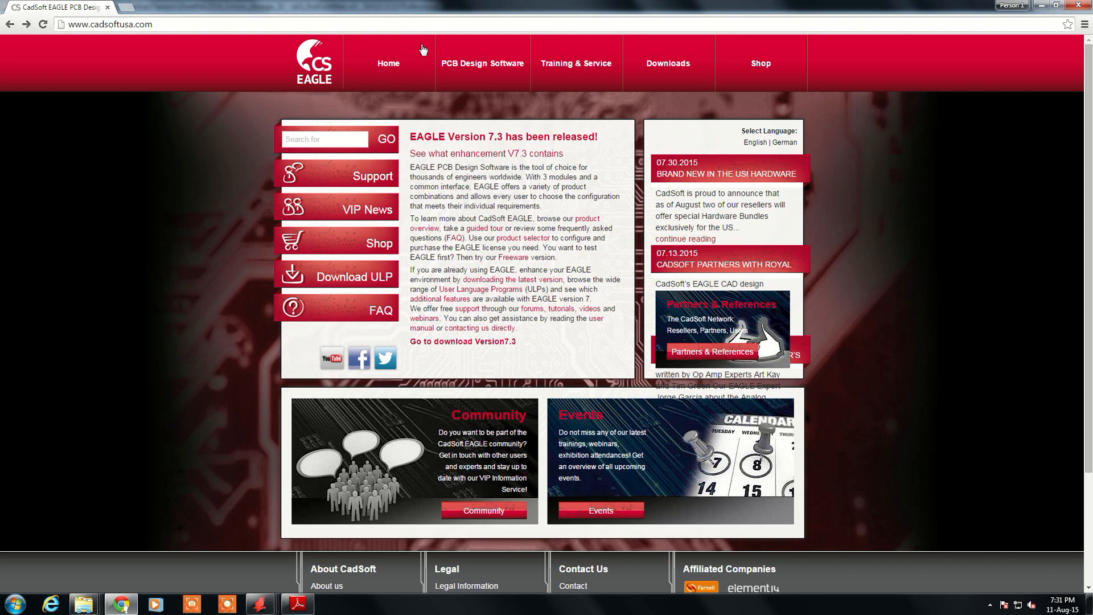
mouse_move(666, 69)
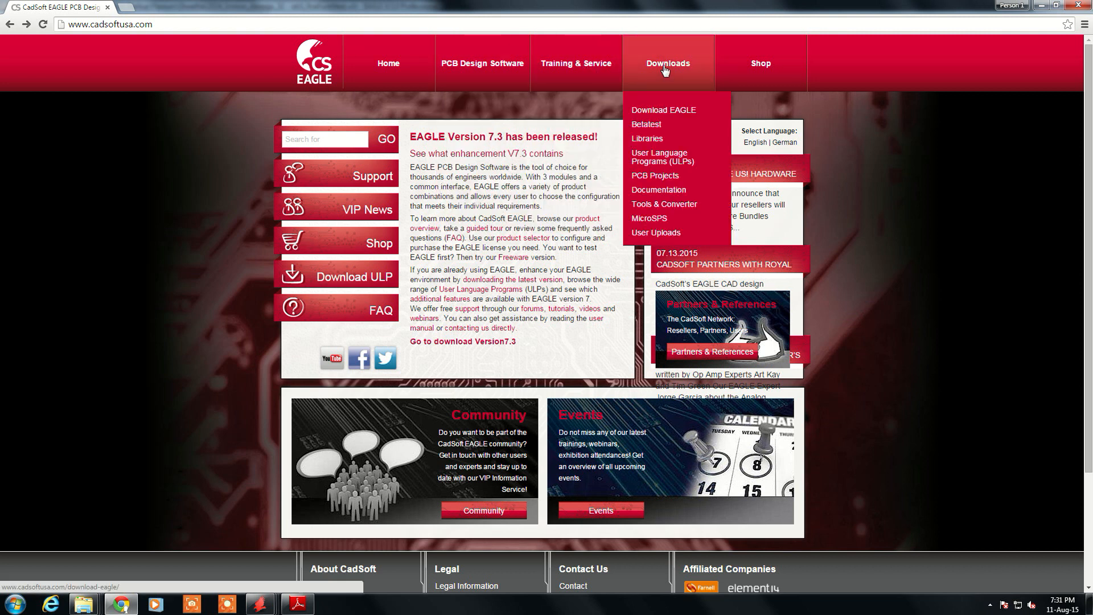
click(667, 112)
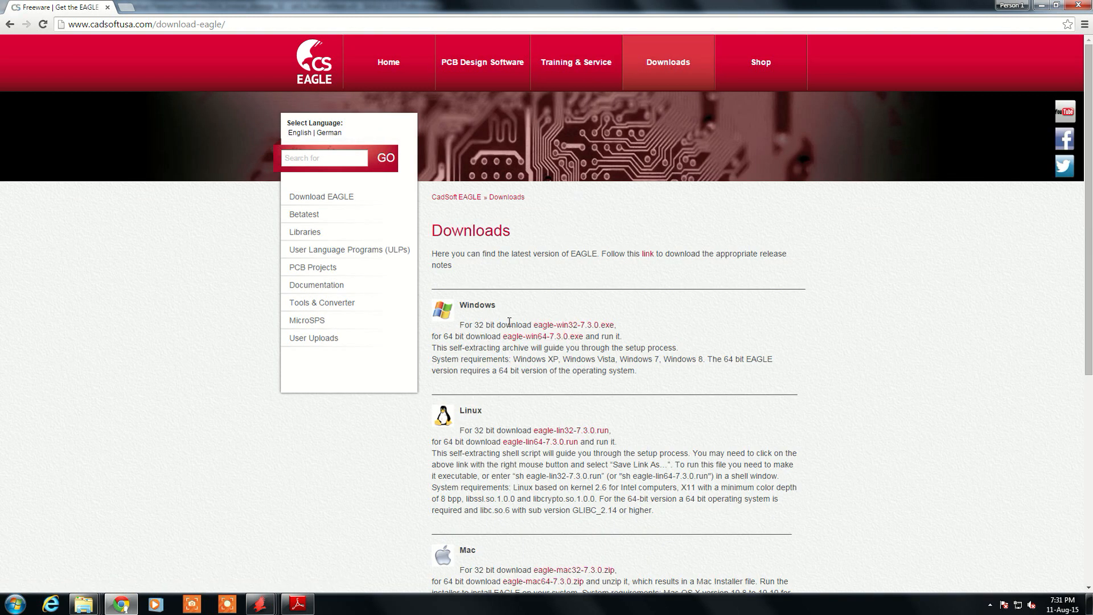
scroll(509, 322, down, 2)
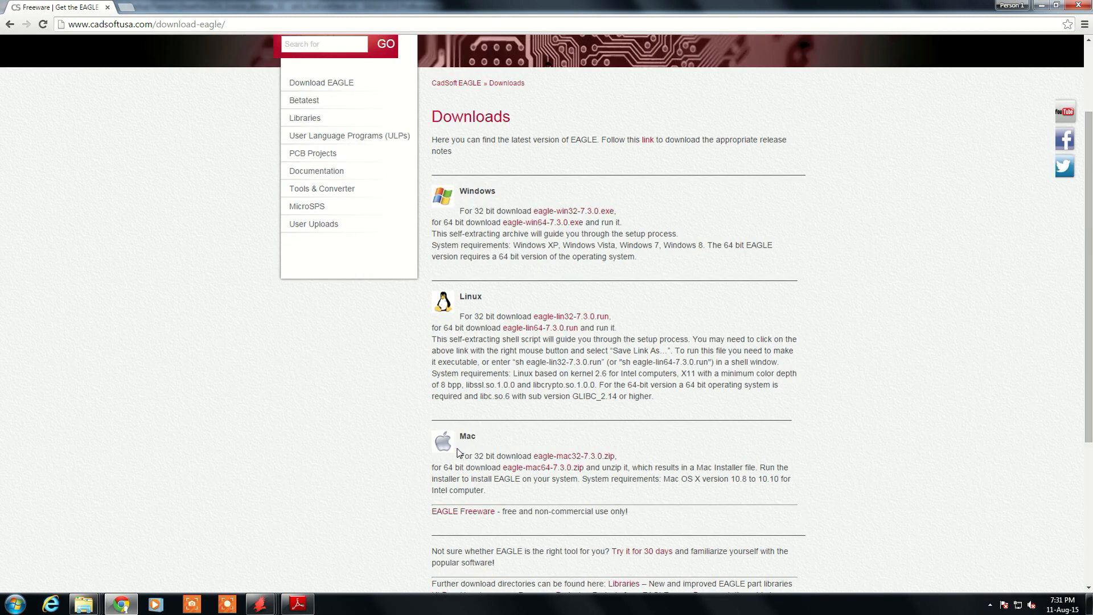
scroll(500, 380, up, 2)
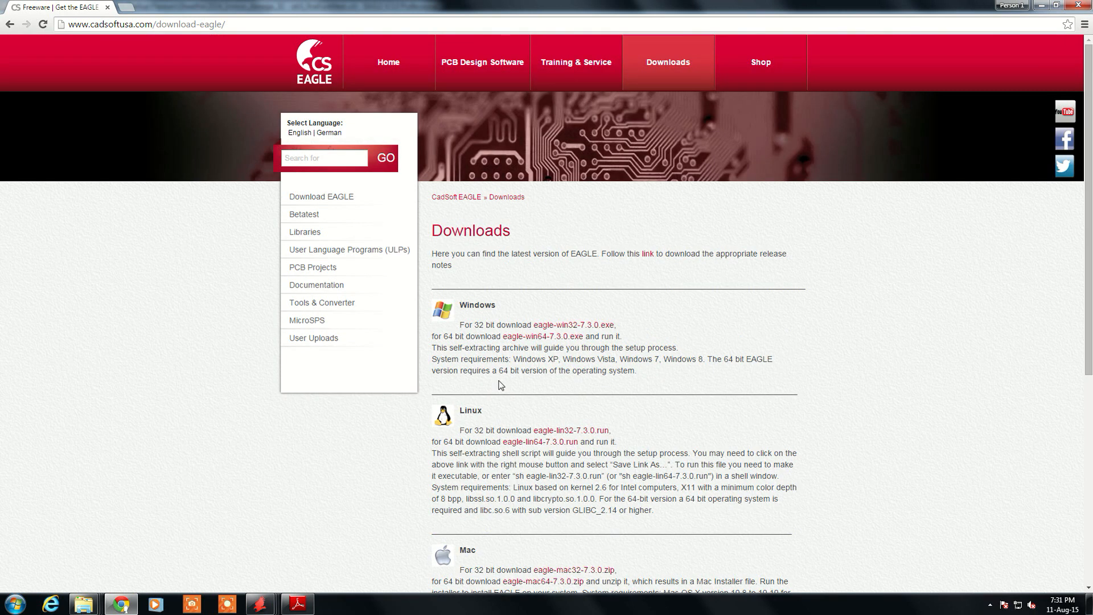
Open the Libraries download page of the CadSoft site and browse the list as far as pts525_10.lbr.
mouse_move(675, 73)
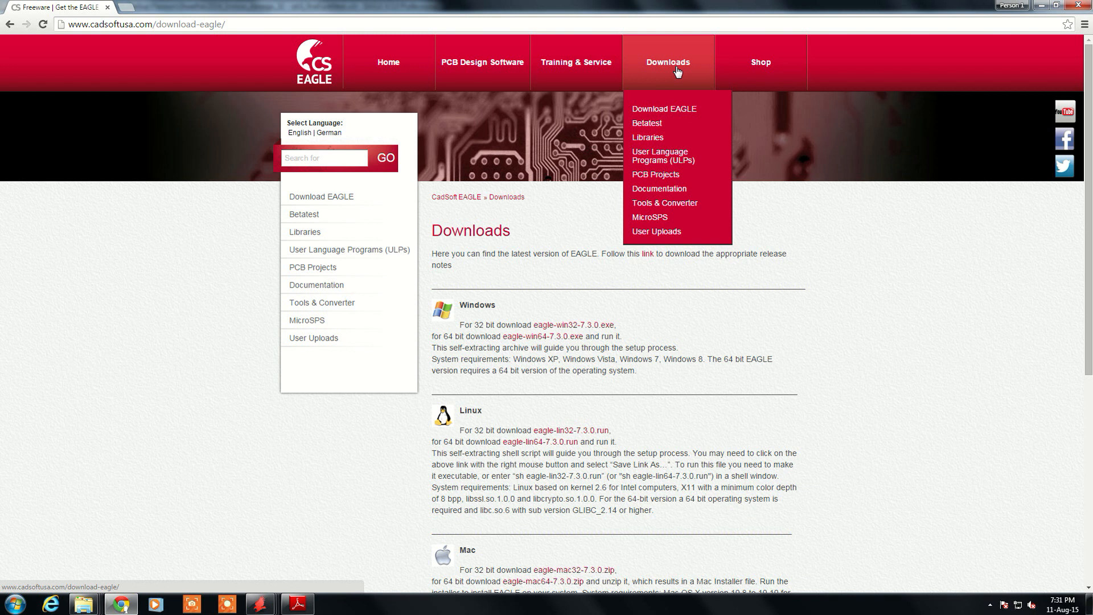
click(654, 140)
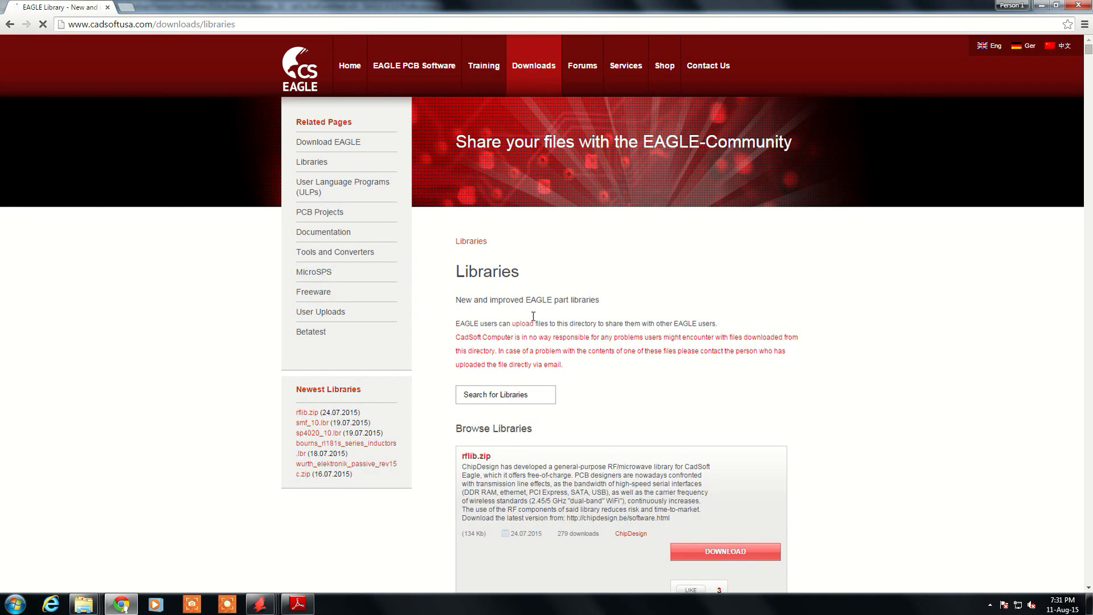
scroll(533, 316, down, 5)
scroll(534, 316, down, 20)
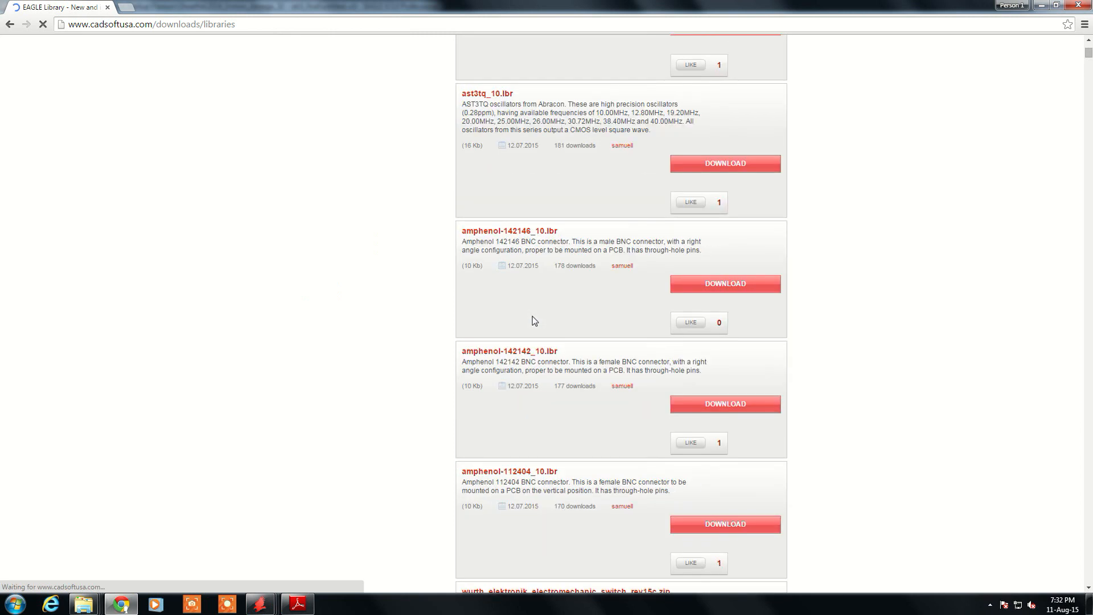
scroll(533, 316, down, 15)
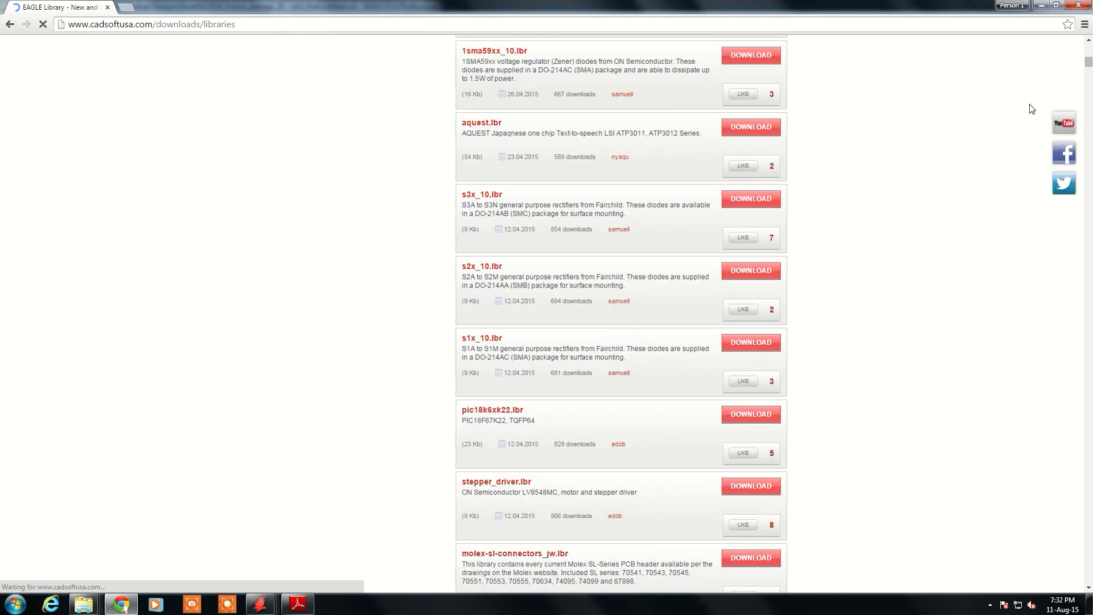
drag(1088, 176, 1084, 80)
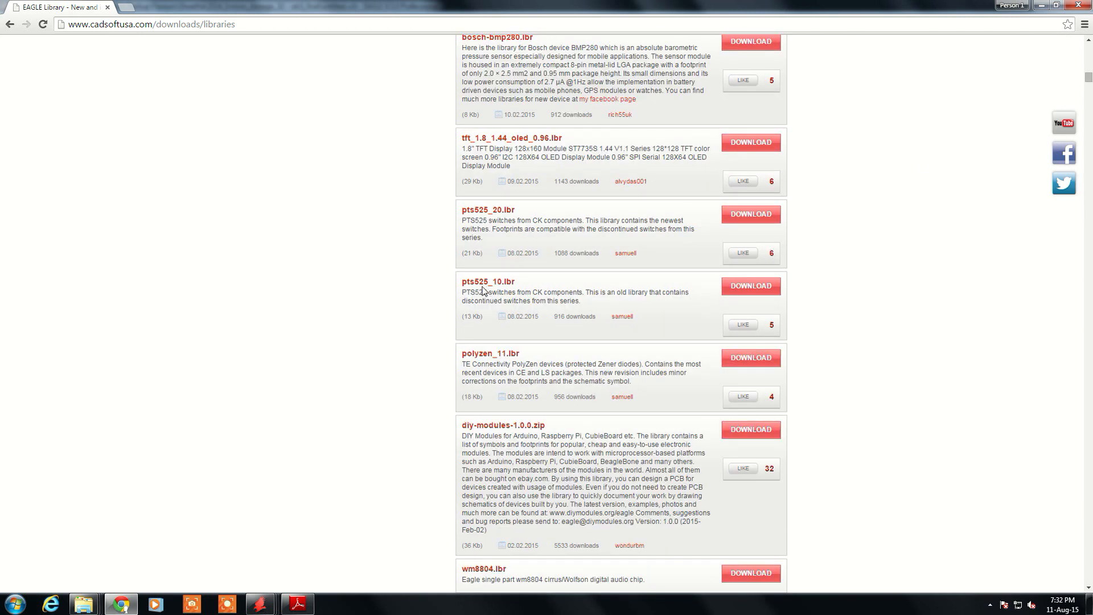
Try to download pts525_10.lbr into C:\Program Files\EAGLE-6.5.0\lbr, declining the alternative save folder and cancelling the save.
click(757, 289)
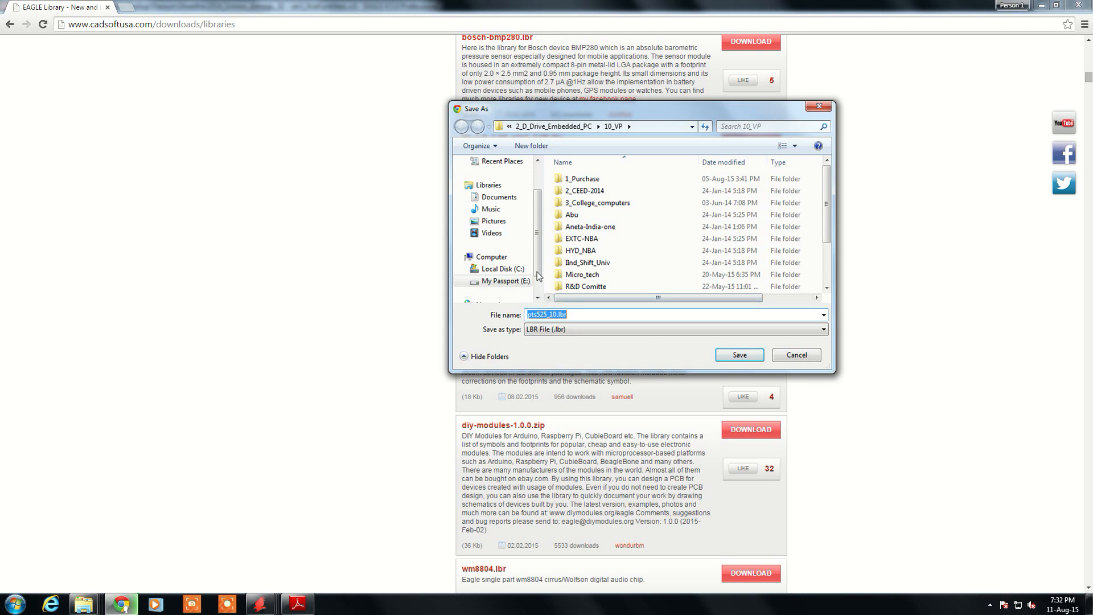
click(510, 282)
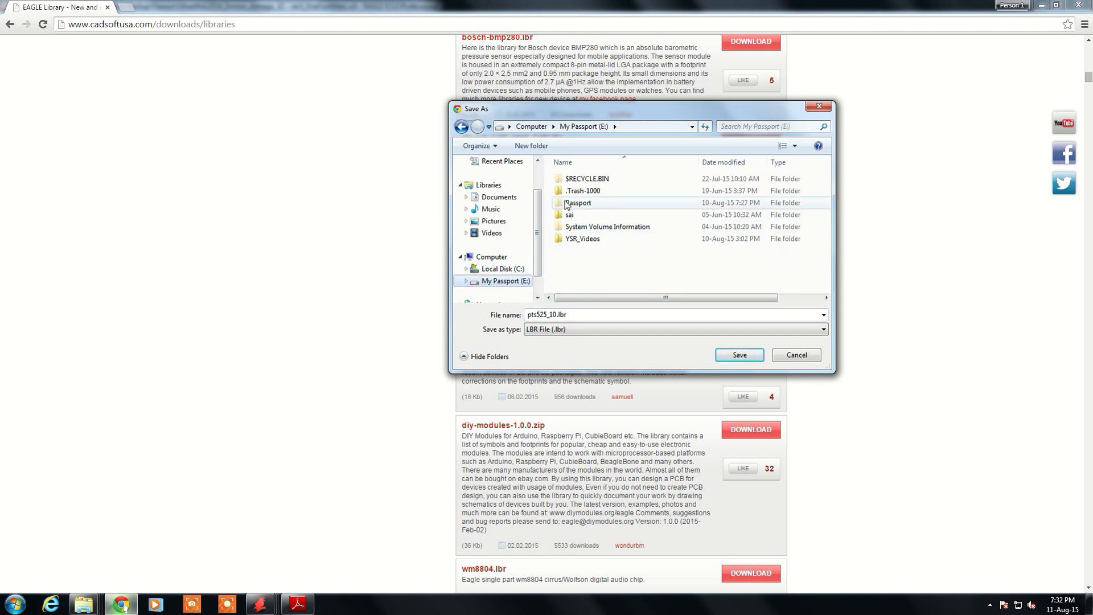
click(503, 269)
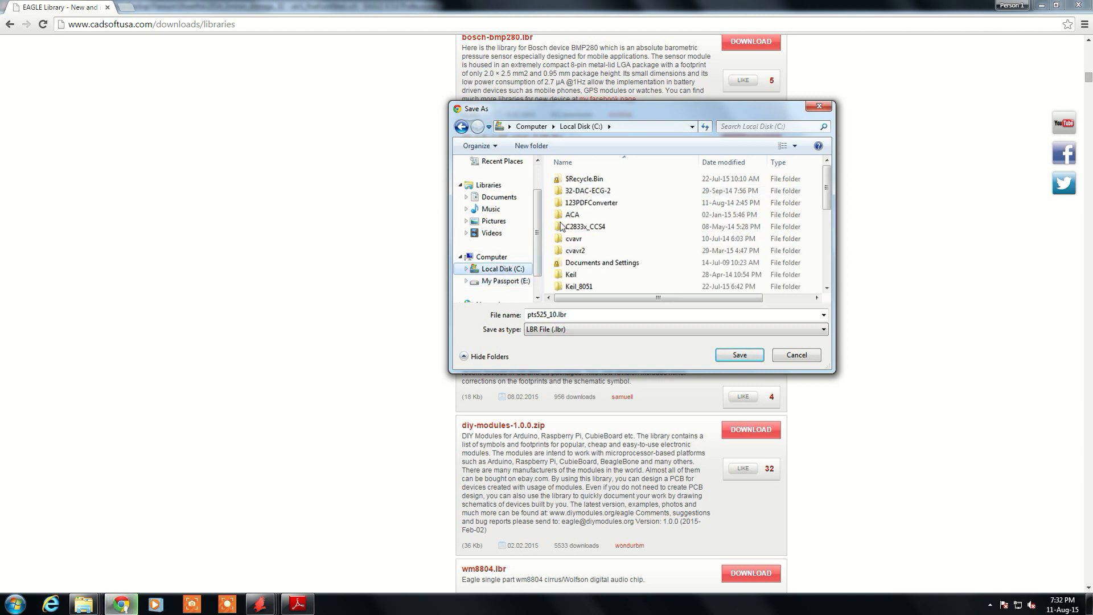
drag(826, 192, 825, 218)
double_click(595, 267)
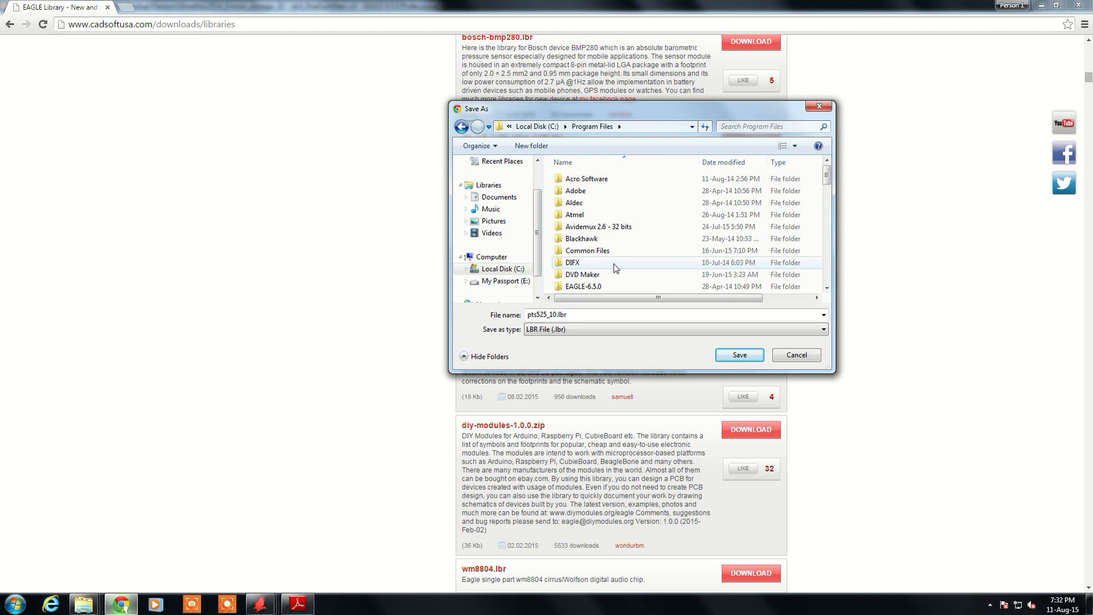
double_click(593, 286)
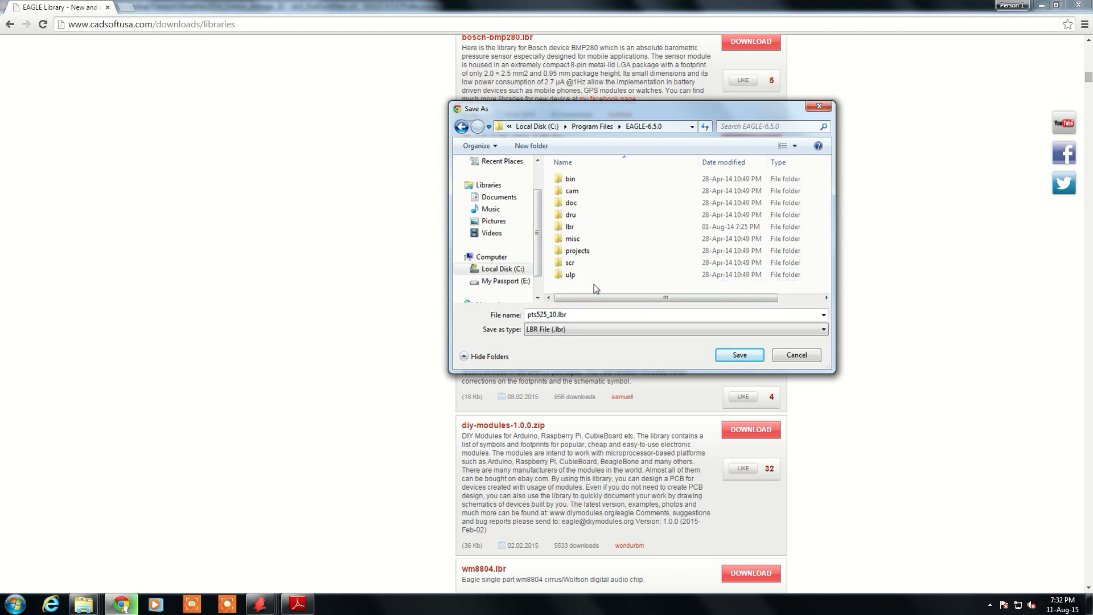
double_click(570, 228)
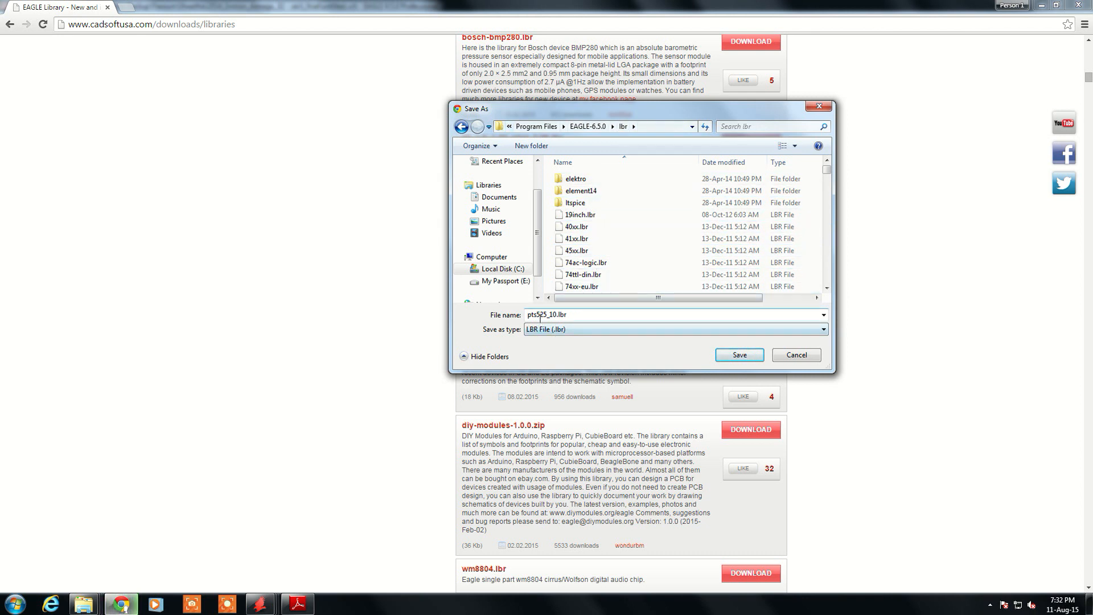
click(732, 355)
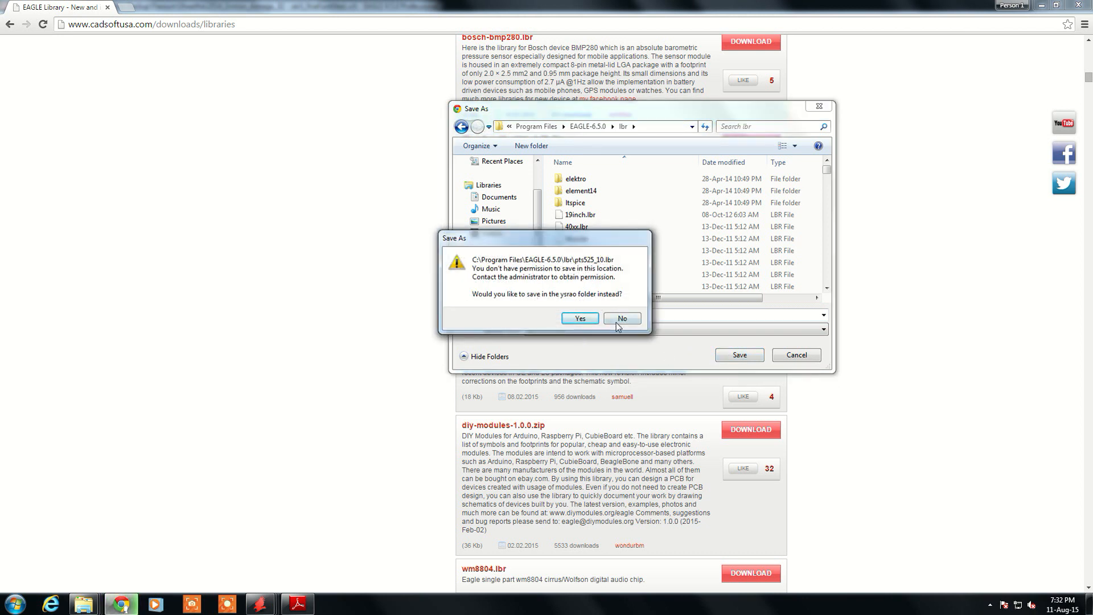
click(618, 319)
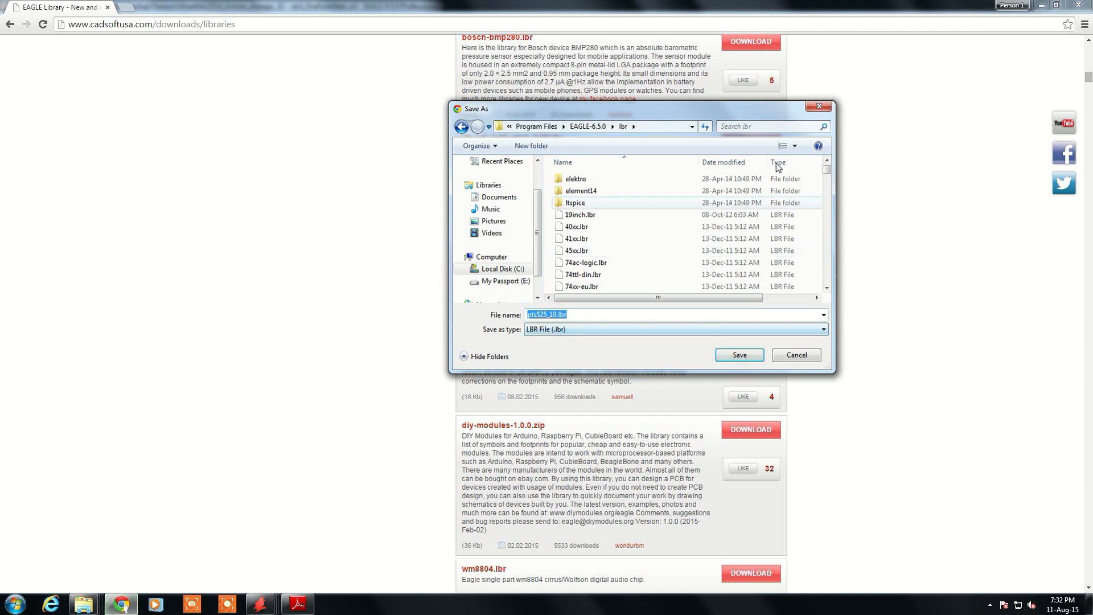
click(819, 106)
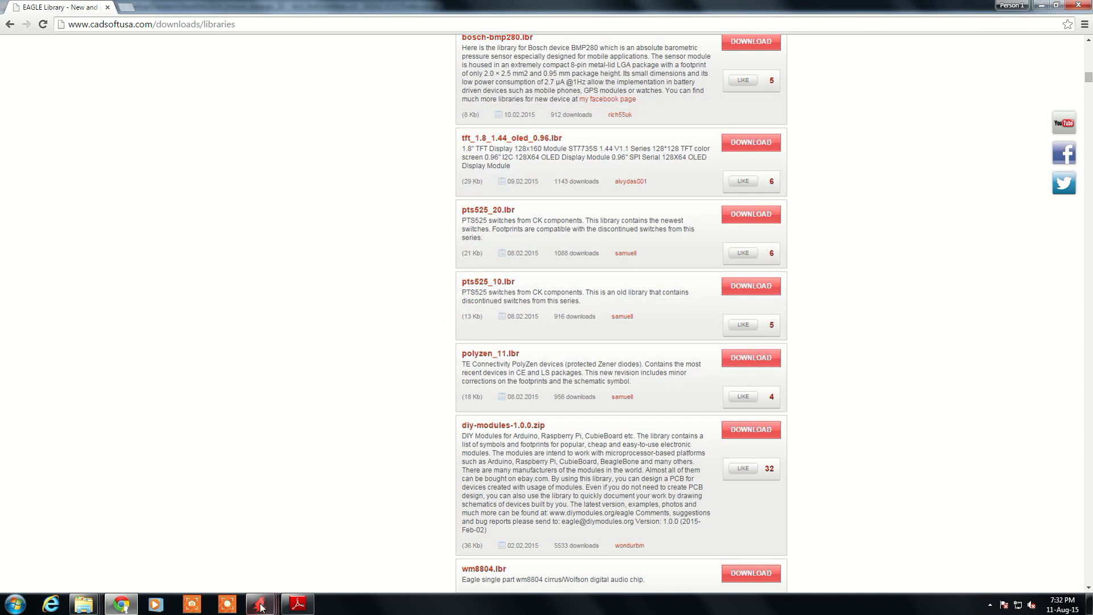
Switch back to the EAGLE schematic, view the lbr folder in the Use library dialog, and close it without choosing a library.
mouse_move(259, 605)
click(267, 544)
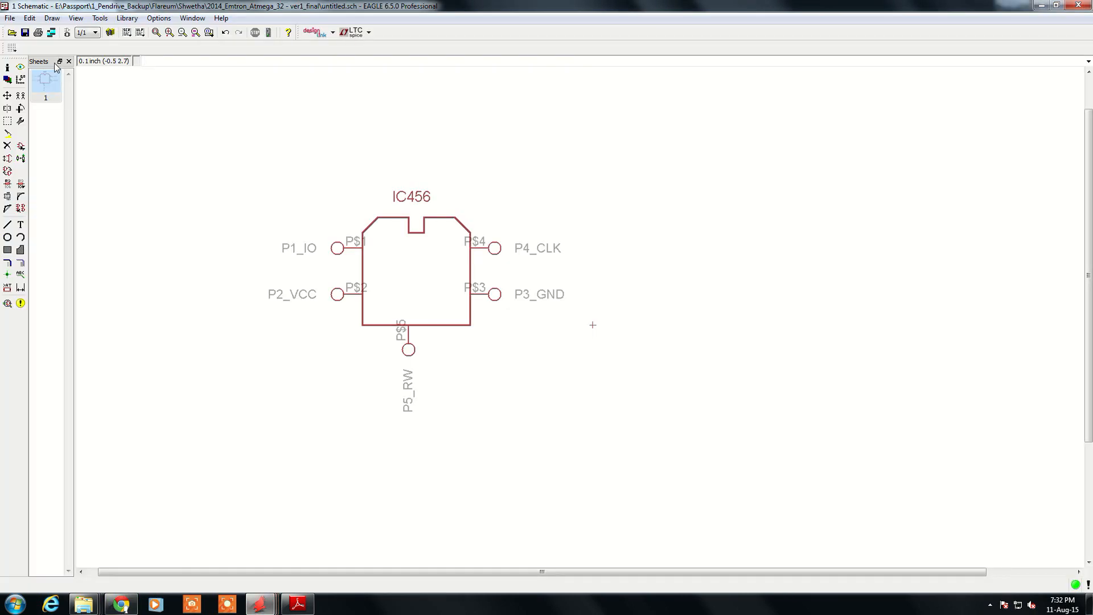
click(126, 18)
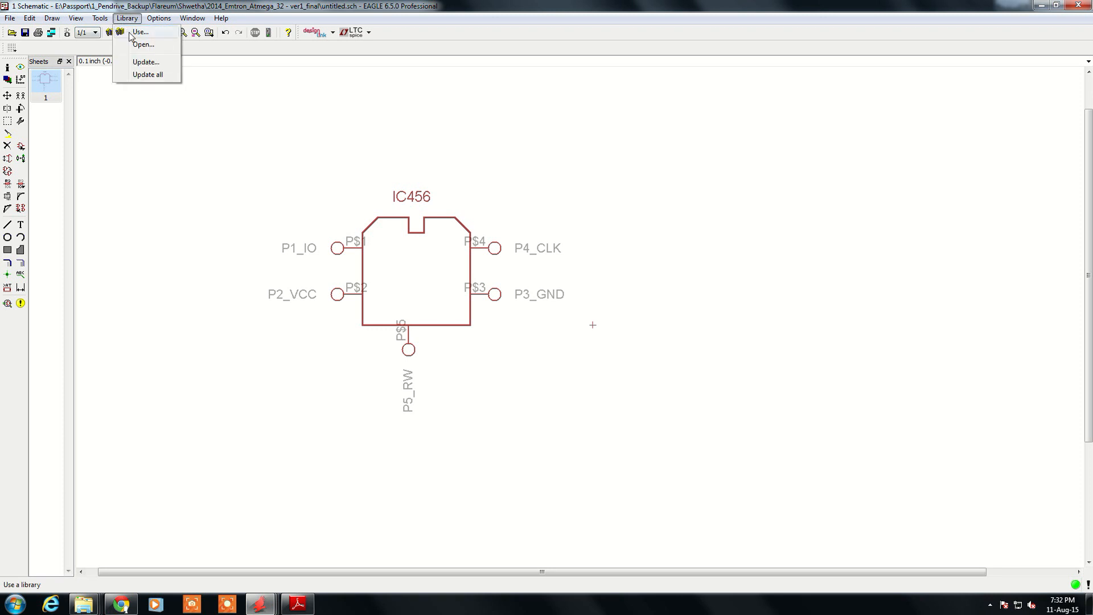
click(140, 32)
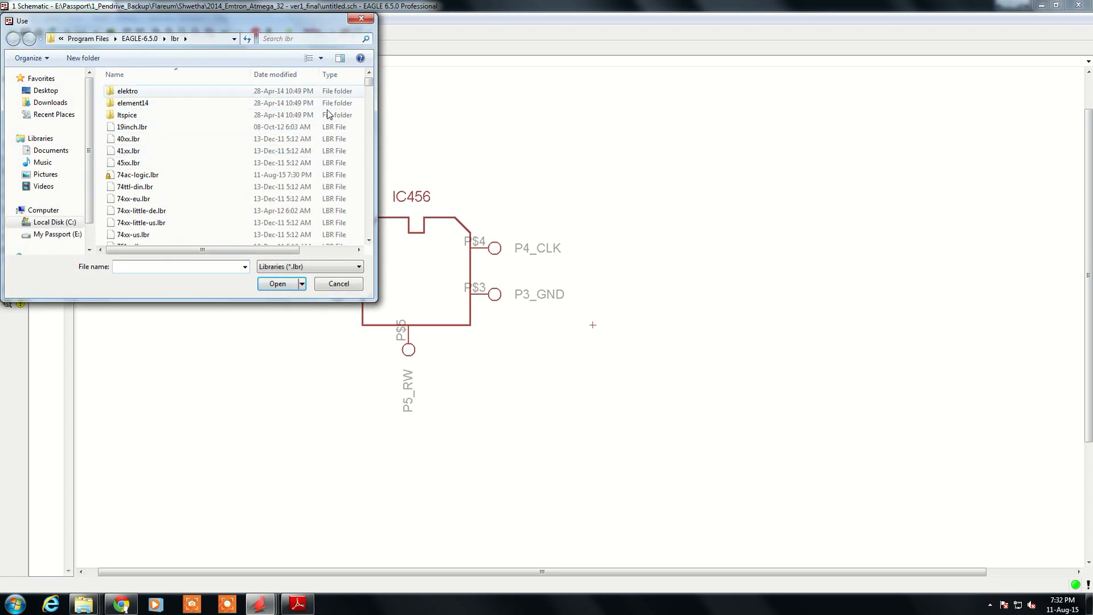
drag(370, 82, 367, 27)
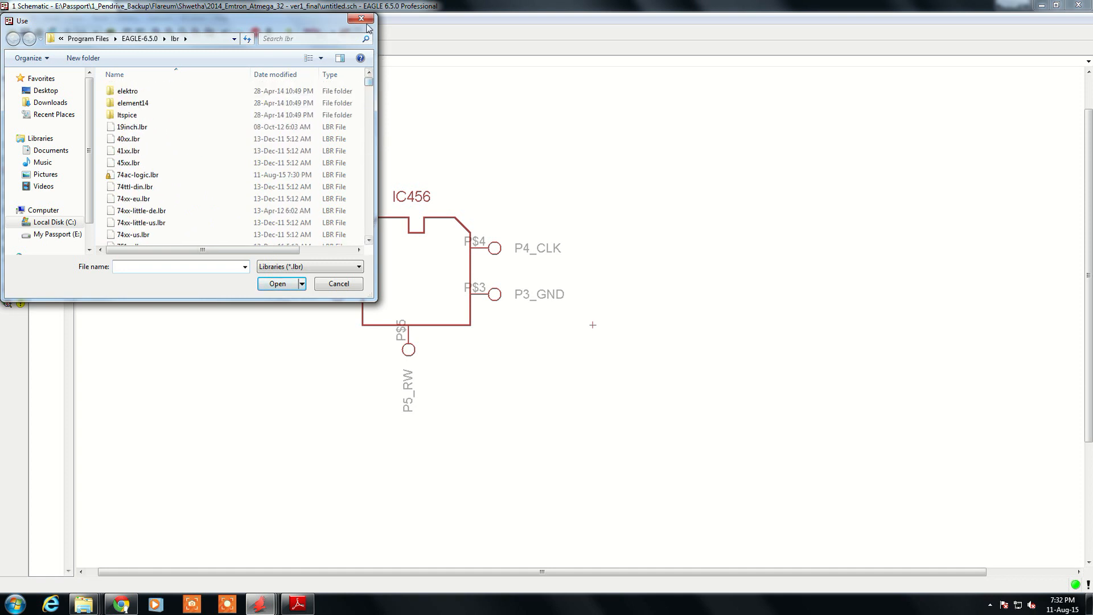
click(363, 19)
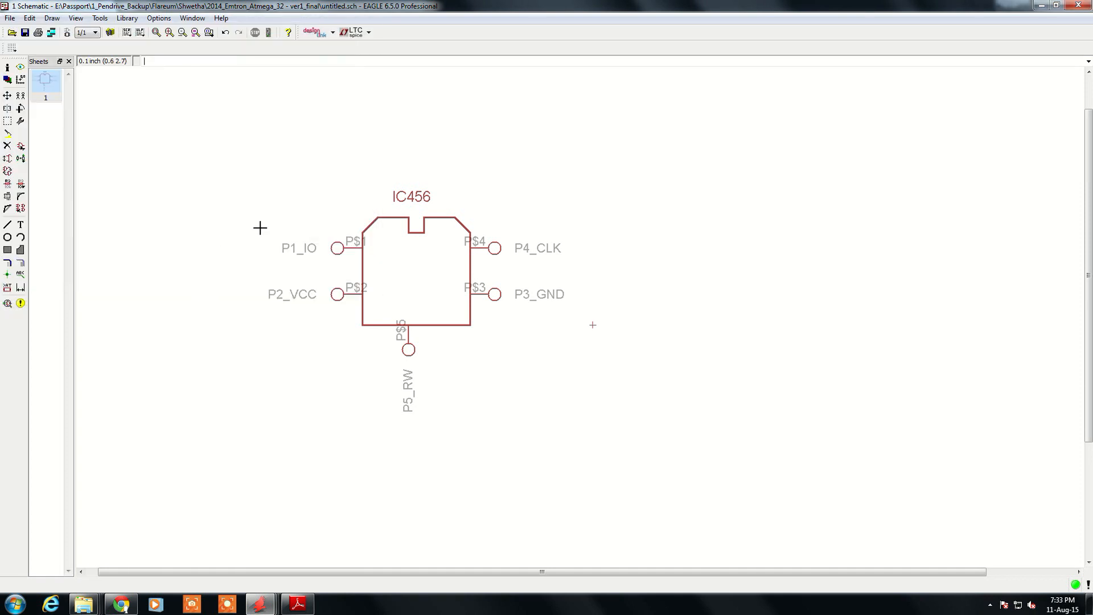